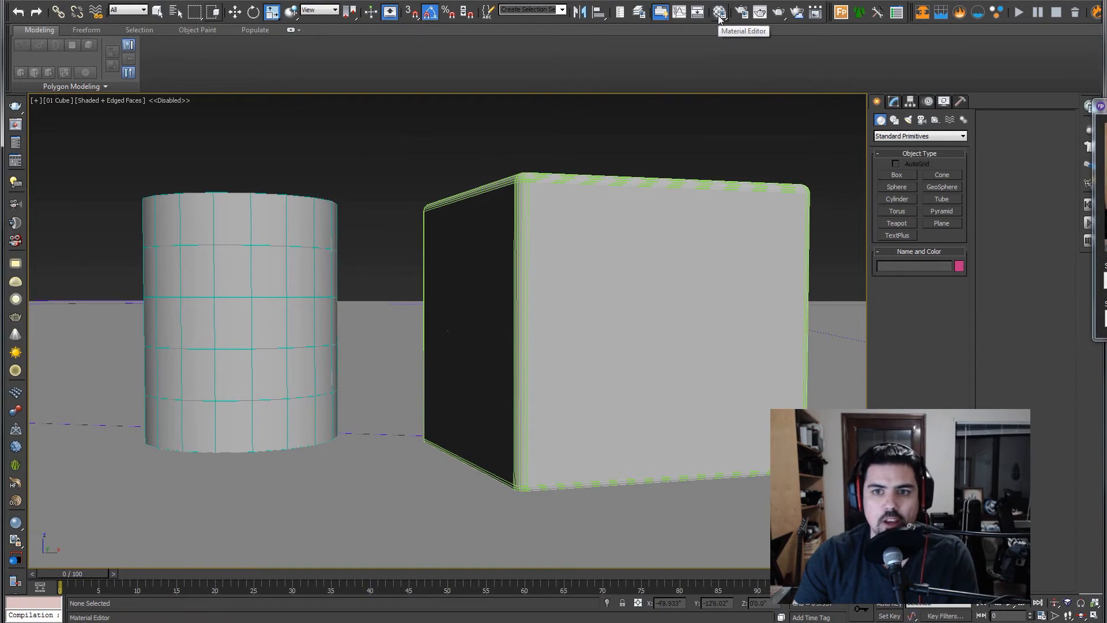
- Open the compact Material Editor to look over its layout, and close it again
{"action": "left_click_drag", "start_coordinate": [719, 13], "coordinate": [721, 39]}
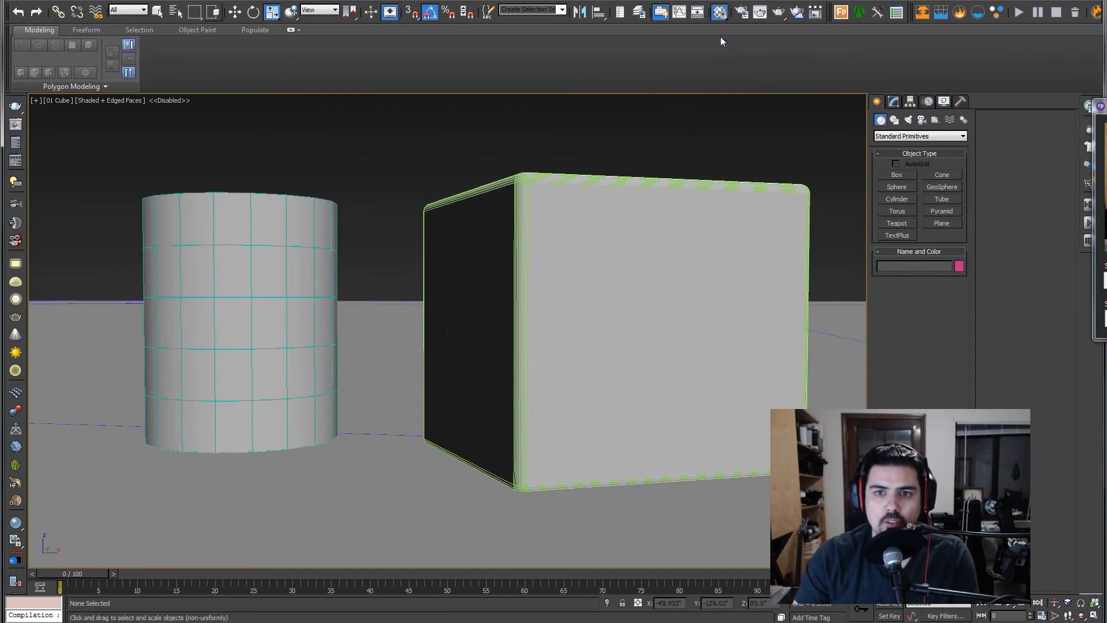
{"action": "left_click_drag", "start_coordinate": [128, 14], "coordinate": [236, 27]}
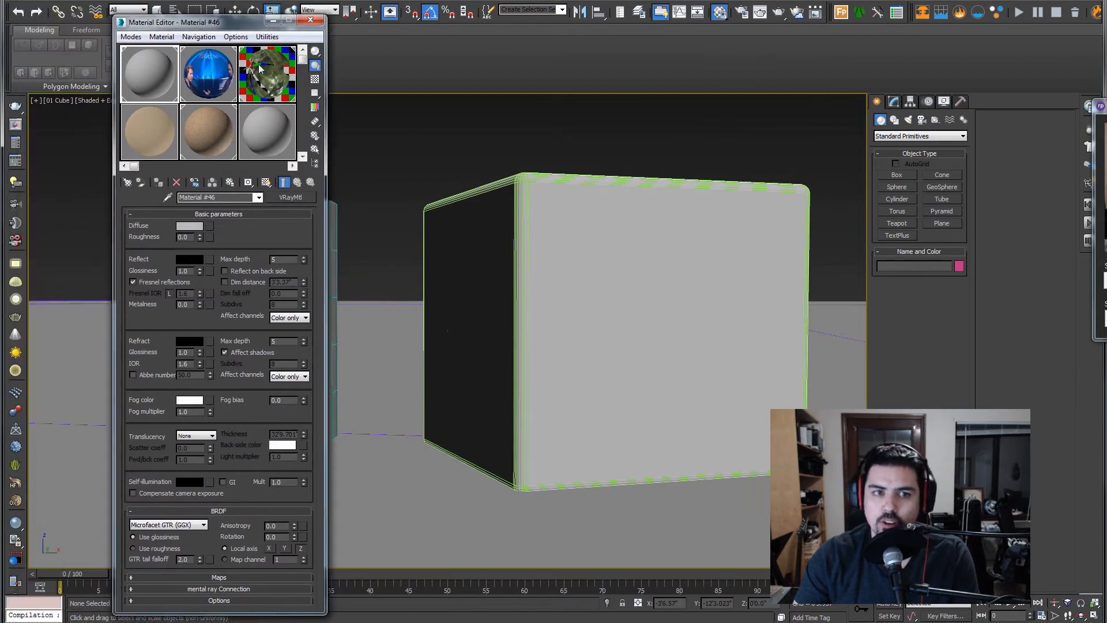
{"action": "left_click", "coordinate": [721, 13]}
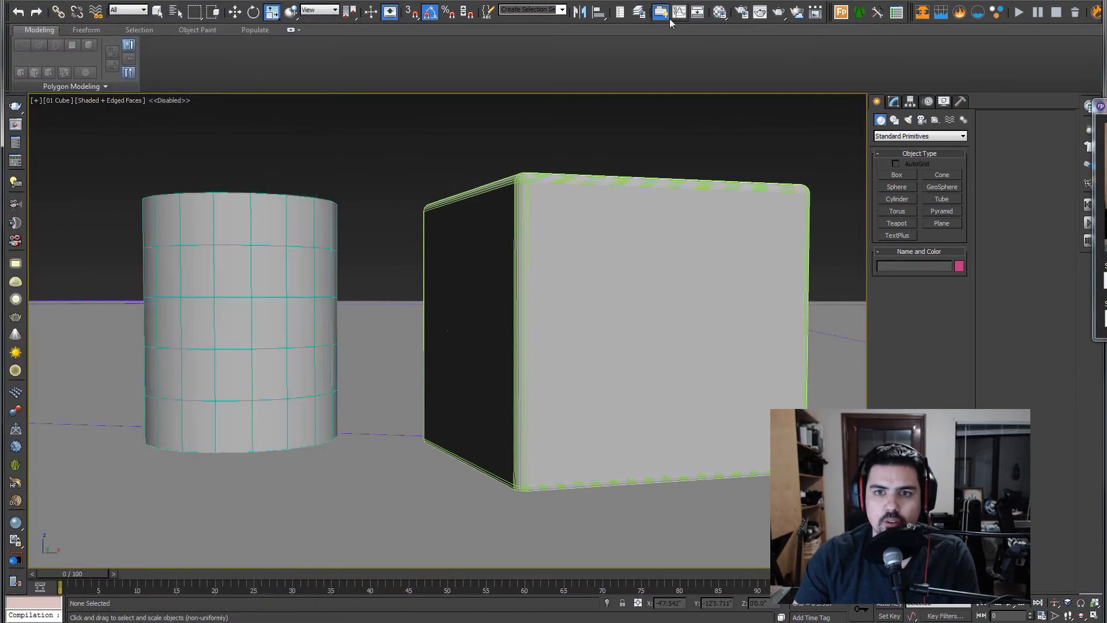
- Open the Slate Material Editor, enlarge its window and place it over the middle of the viewport
{"action": "left_click_drag", "start_coordinate": [721, 11], "coordinate": [722, 11]}
{"action": "left_click_drag", "start_coordinate": [724, 54], "coordinate": [720, 55]}
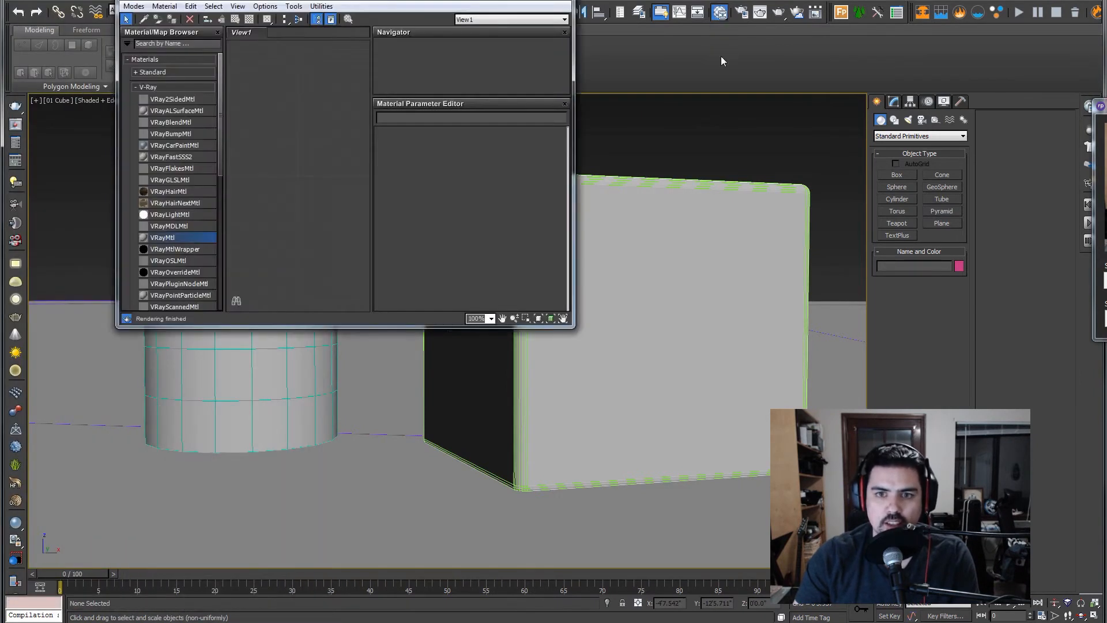
{"action": "left_click_drag", "start_coordinate": [574, 325], "coordinate": [722, 462]}
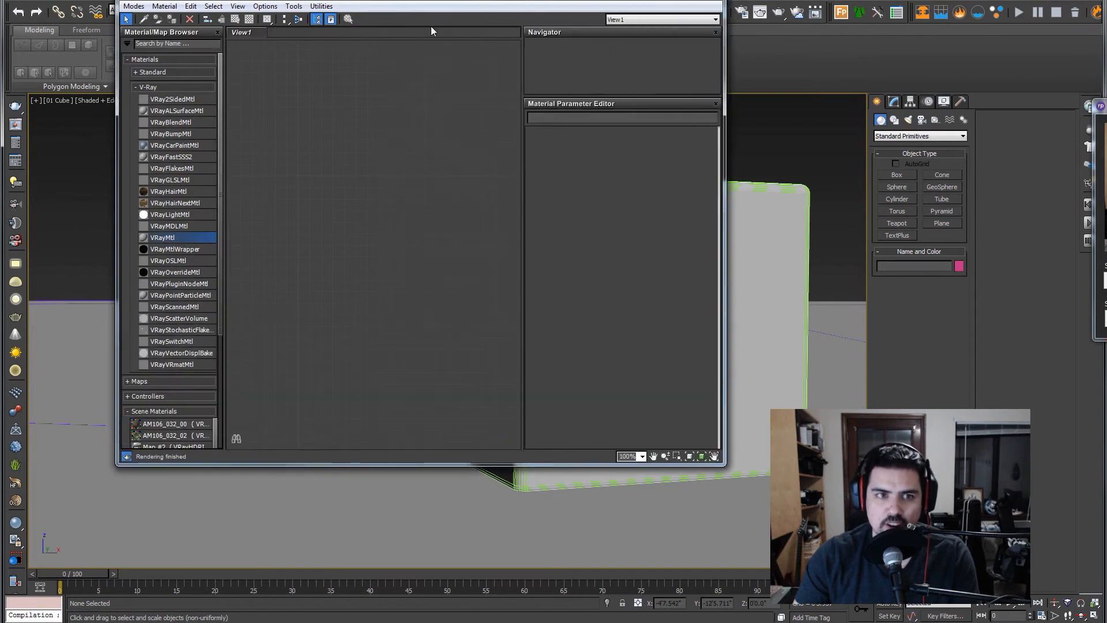
{"action": "left_click_drag", "start_coordinate": [402, 2], "coordinate": [435, 72]}
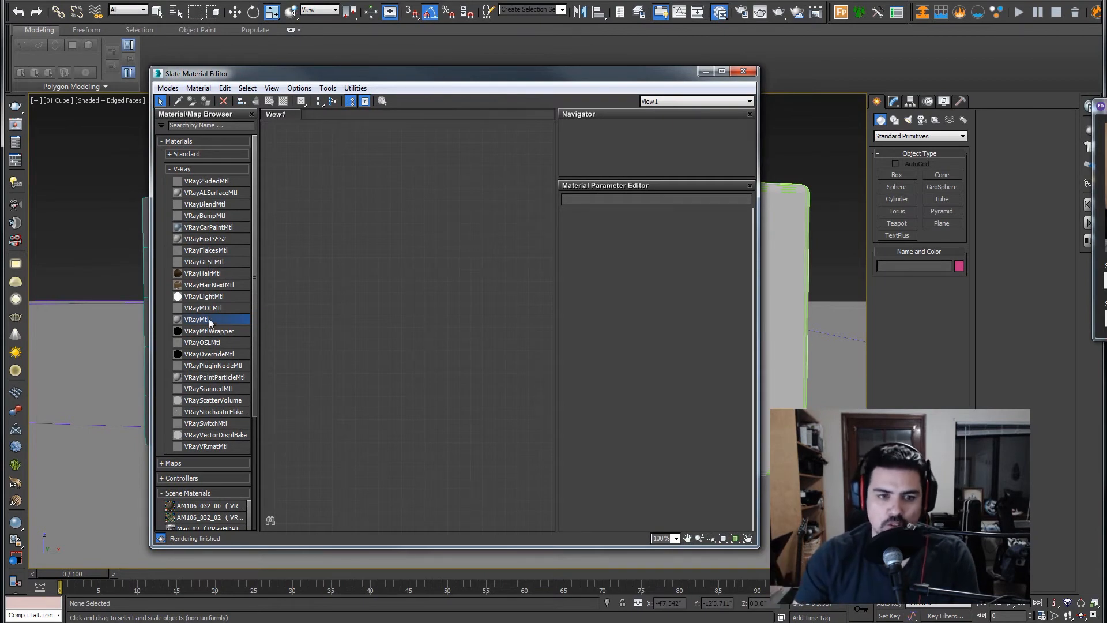
- Add a VRayMtl node with a BerconGradient map wired to its Diffuse map, and close the Slate Material Editor
{"action": "left_click_drag", "start_coordinate": [403, 299], "coordinate": [402, 299]}
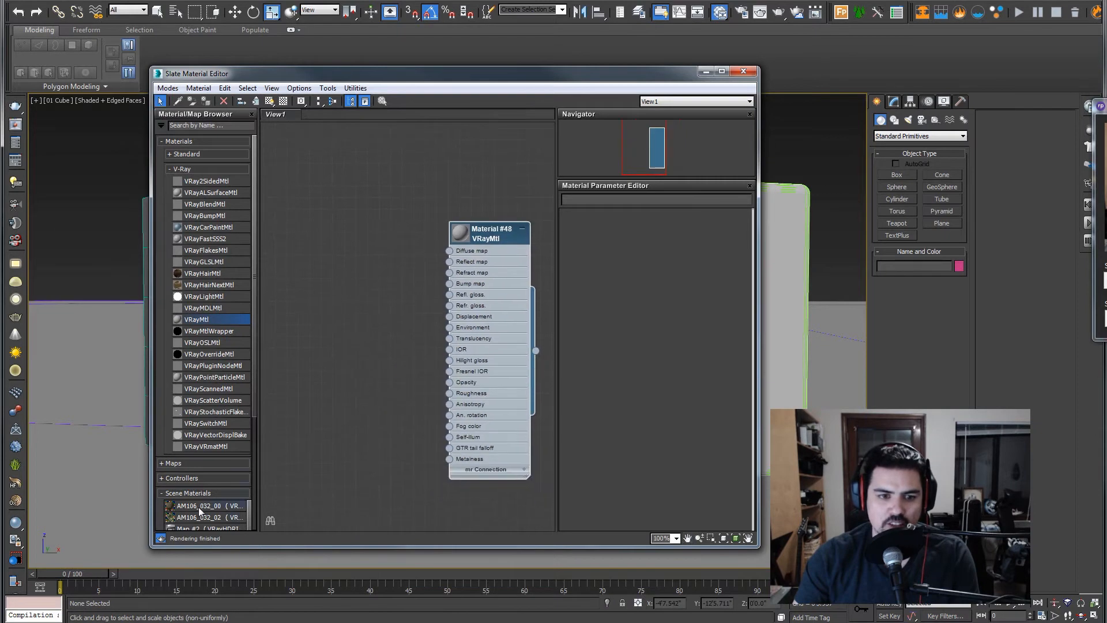
{"action": "left_click", "coordinate": [175, 463]}
{"action": "left_click_drag", "start_coordinate": [207, 488], "coordinate": [449, 251]}
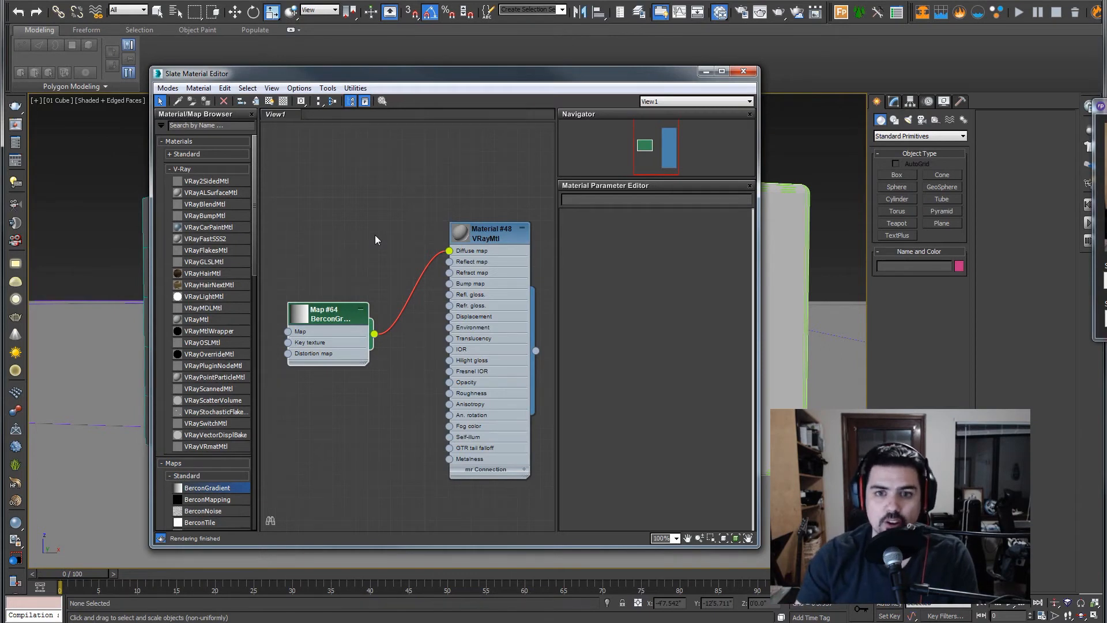
{"action": "left_click", "coordinate": [743, 71]}
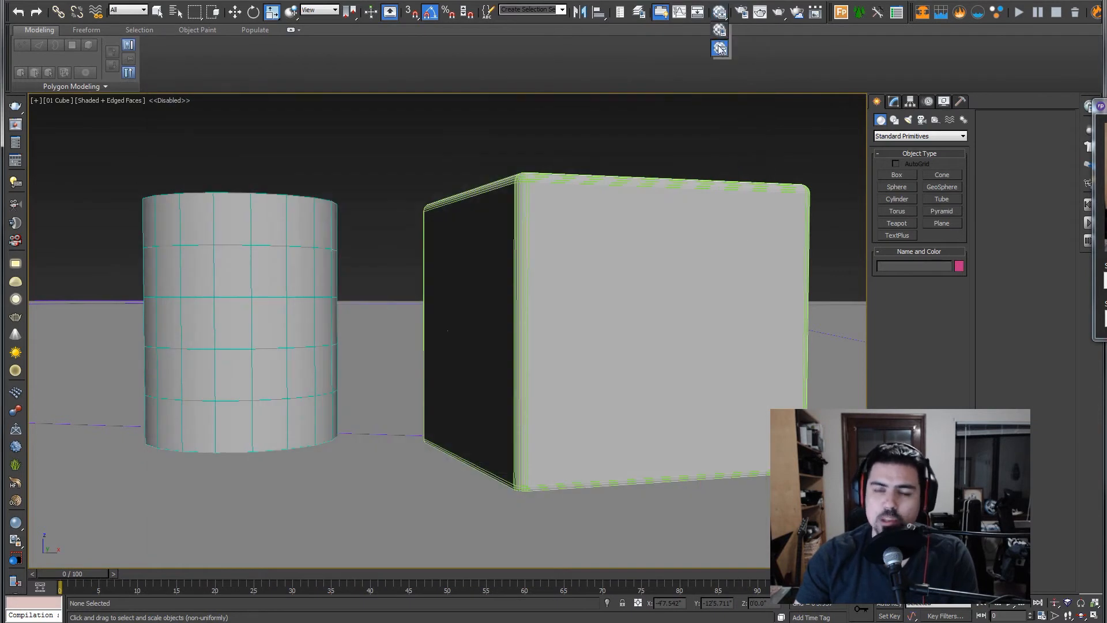
- Open the compact Material Editor and move its window to the side, clear of the cube
{"action": "key", "text": "m"}
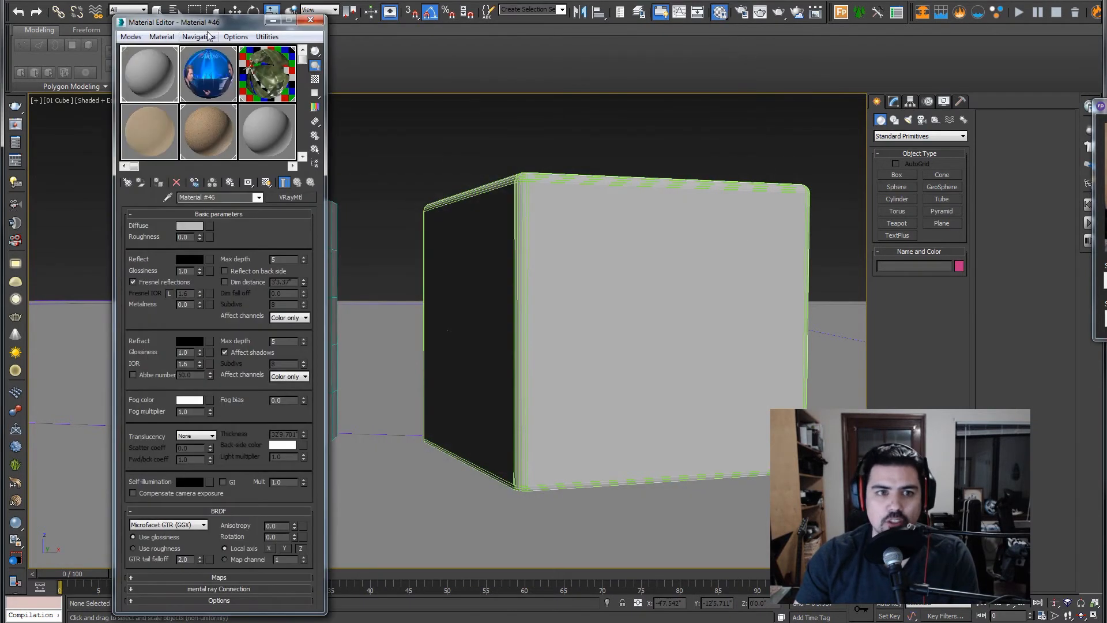
{"action": "left_click_drag", "start_coordinate": [221, 22], "coordinate": [225, 21]}
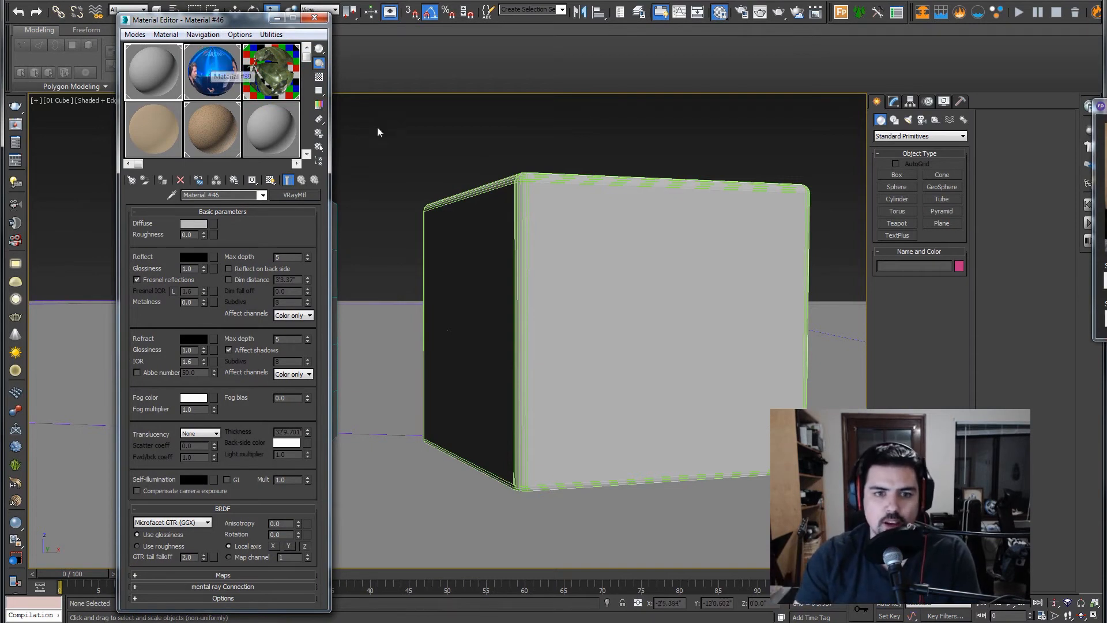
{"action": "left_click_drag", "start_coordinate": [196, 21], "coordinate": [84, 19]}
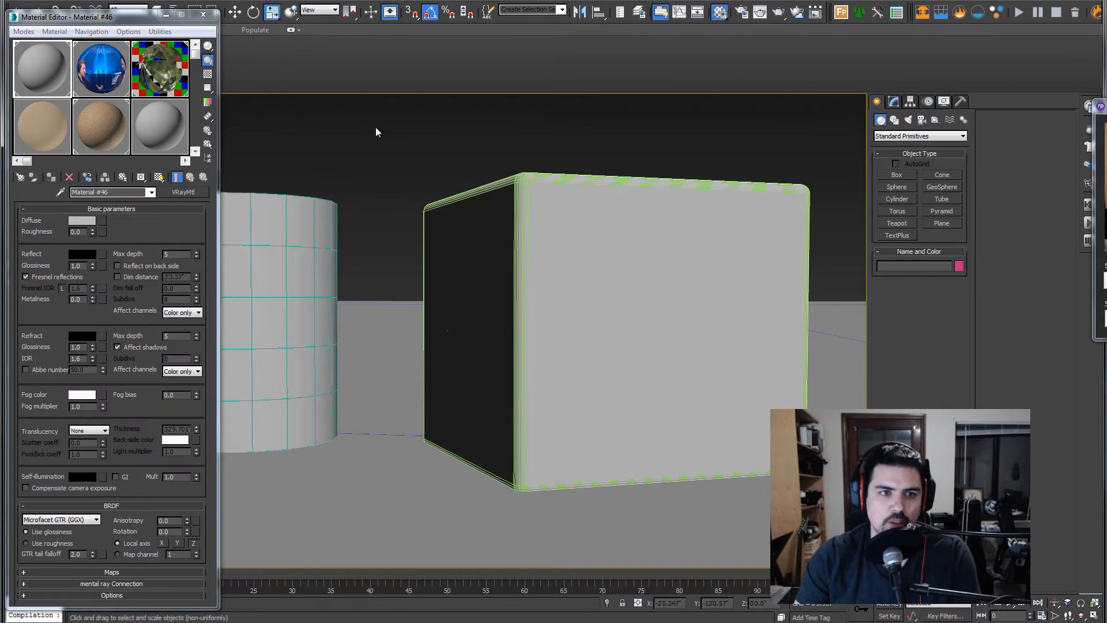
- Cycle the material sample slots through to the 6X4 layout
{"action": "left_click", "coordinate": [129, 32]}
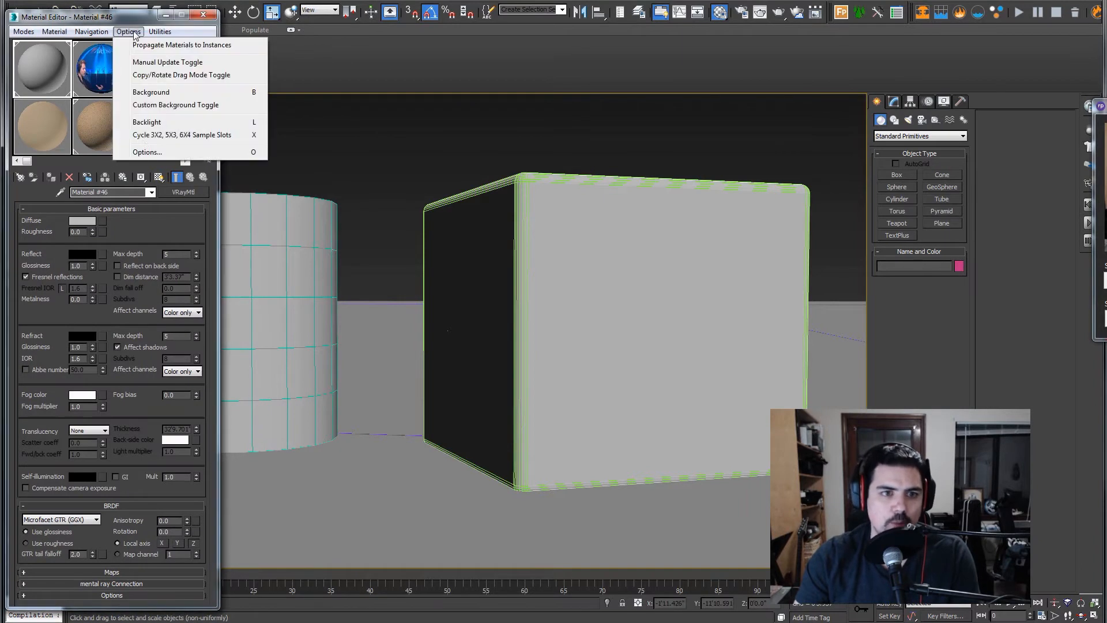
{"action": "left_click", "coordinate": [141, 136]}
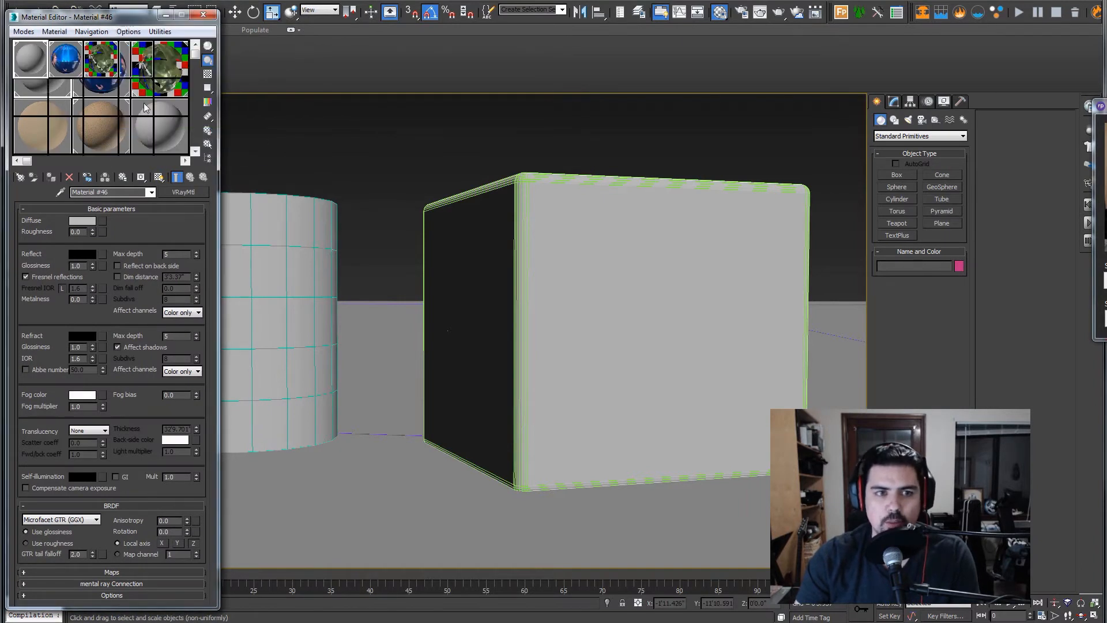
{"action": "left_click", "coordinate": [132, 32]}
{"action": "left_click", "coordinate": [151, 135]}
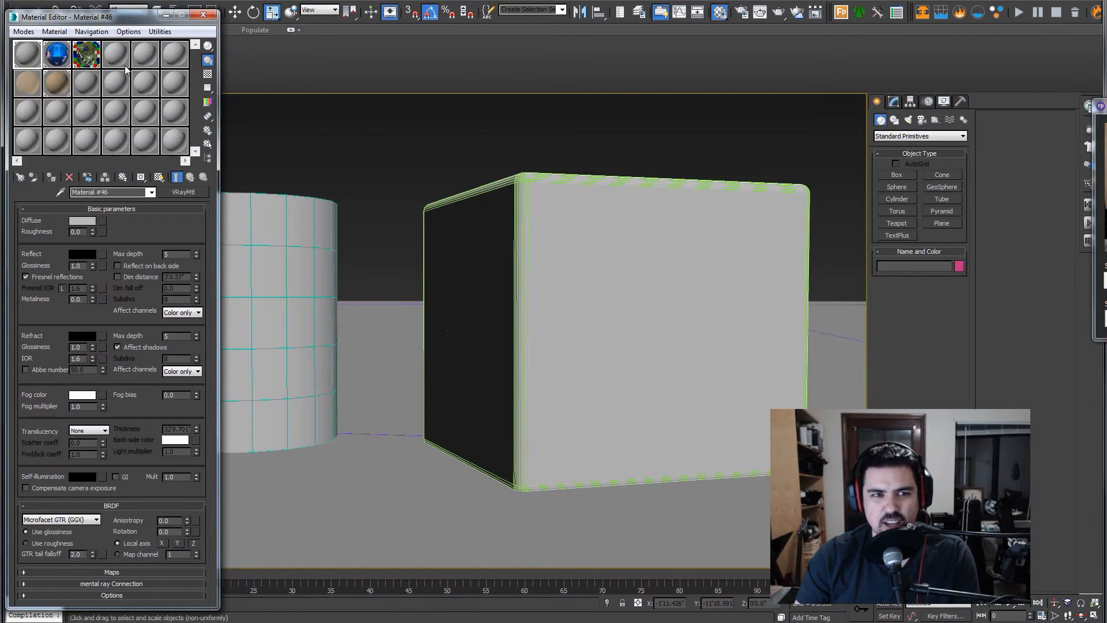
- Cycle the sample slots through the 3X2 and 6X4 layouts, ending on the large 3X2 previews
{"action": "left_click", "coordinate": [128, 32]}
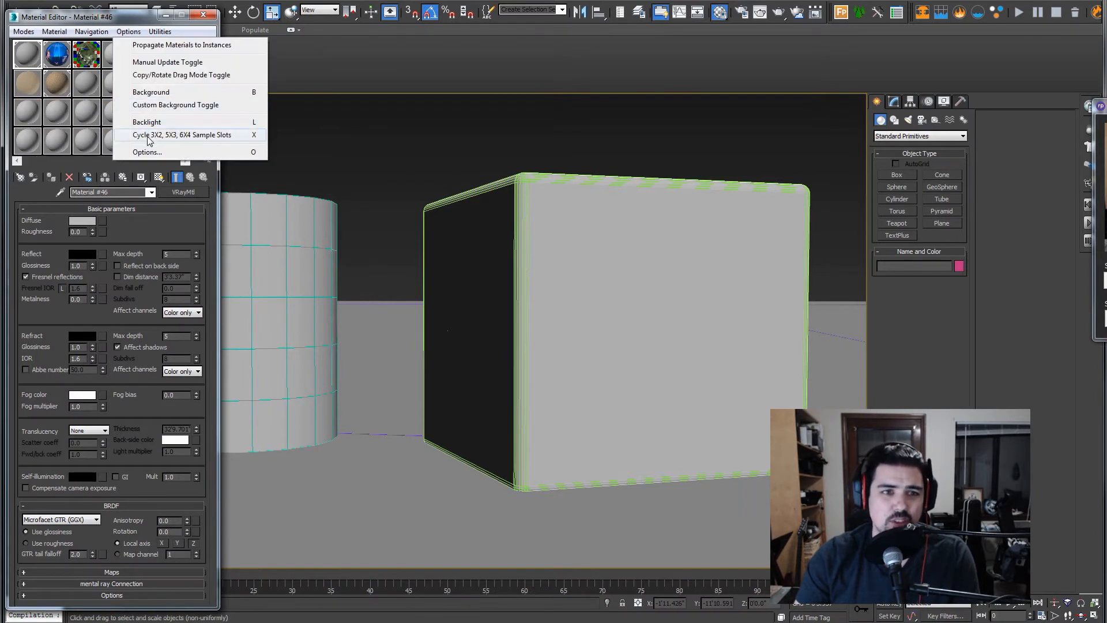
{"action": "left_click", "coordinate": [151, 135]}
{"action": "left_click", "coordinate": [128, 32]}
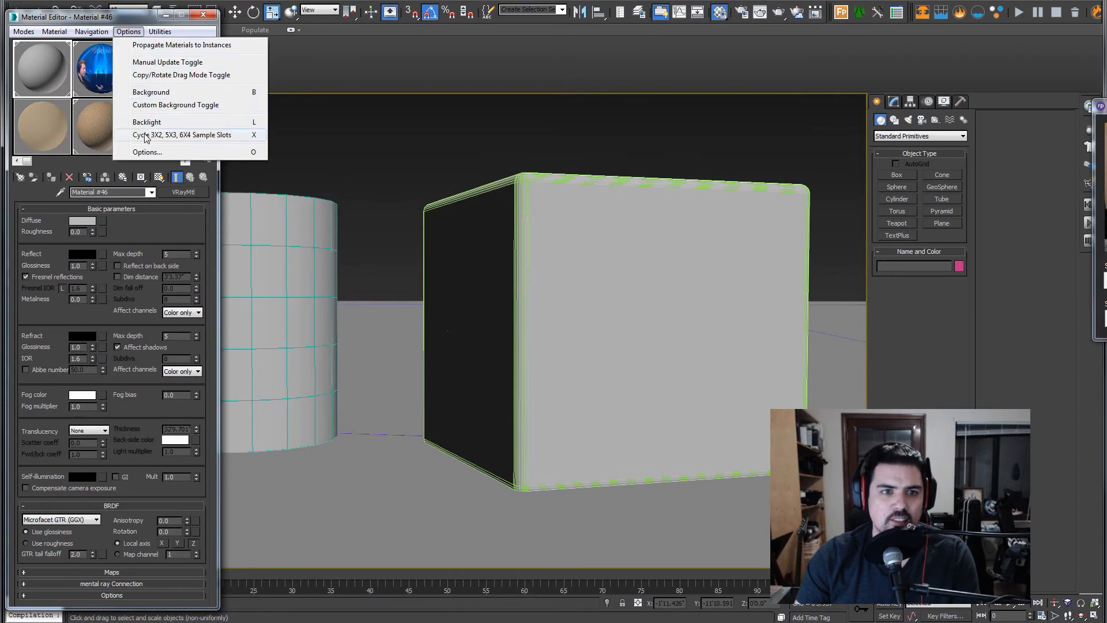
{"action": "left_click", "coordinate": [151, 133]}
{"action": "left_click", "coordinate": [128, 32]}
{"action": "left_click", "coordinate": [142, 134]}
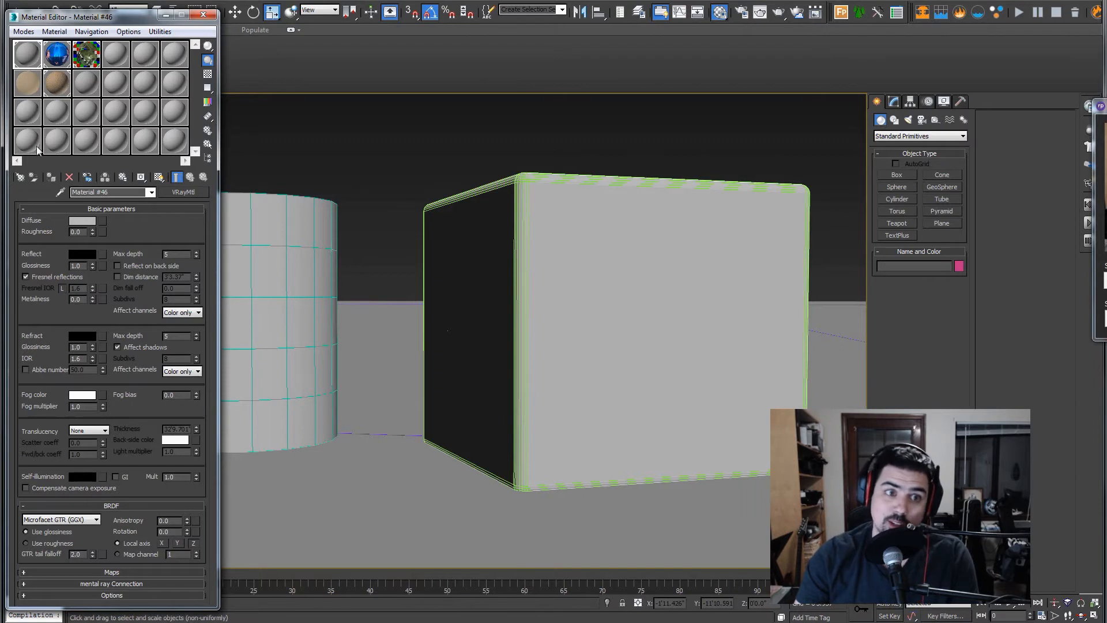
{"action": "left_click", "coordinate": [128, 31]}
{"action": "left_click", "coordinate": [173, 121]}
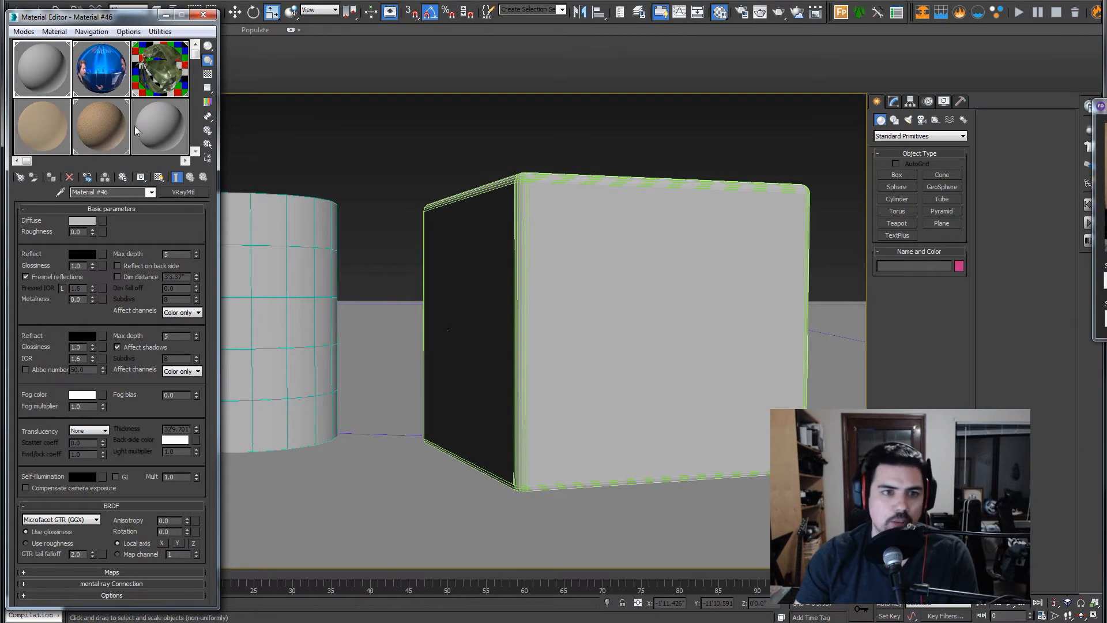
- Shift the Material Editor window slightly and switch the sample slots to the 6X4 layout
{"action": "left_click_drag", "start_coordinate": [139, 21], "coordinate": [164, 17]}
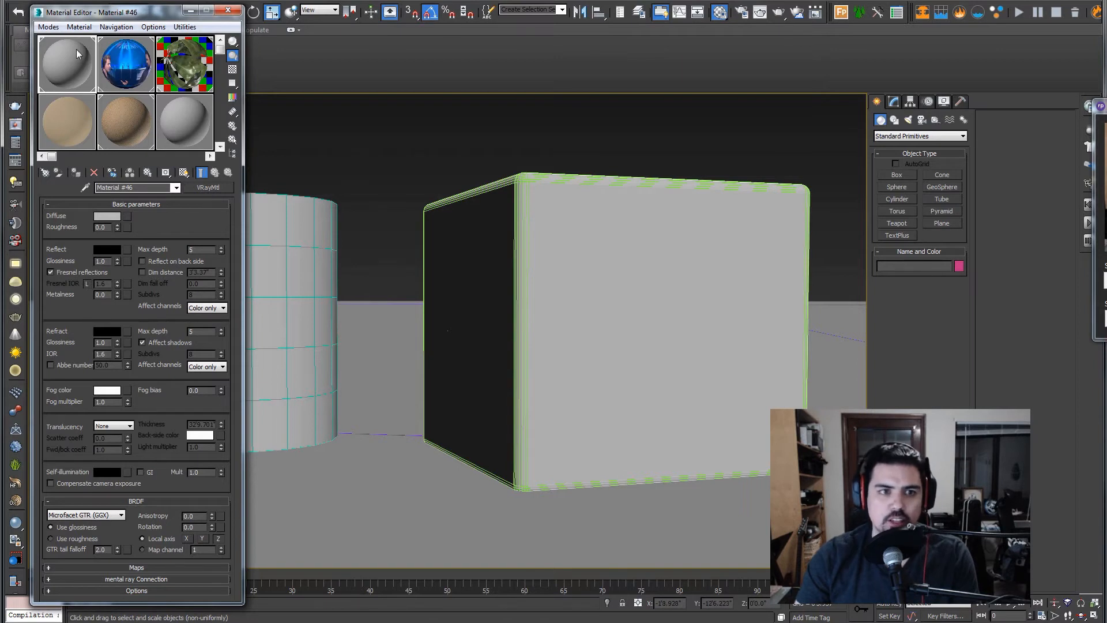
{"action": "left_click", "coordinate": [154, 27]}
{"action": "left_click", "coordinate": [168, 130]}
{"action": "left_click", "coordinate": [153, 27]}
{"action": "left_click", "coordinate": [167, 131]}
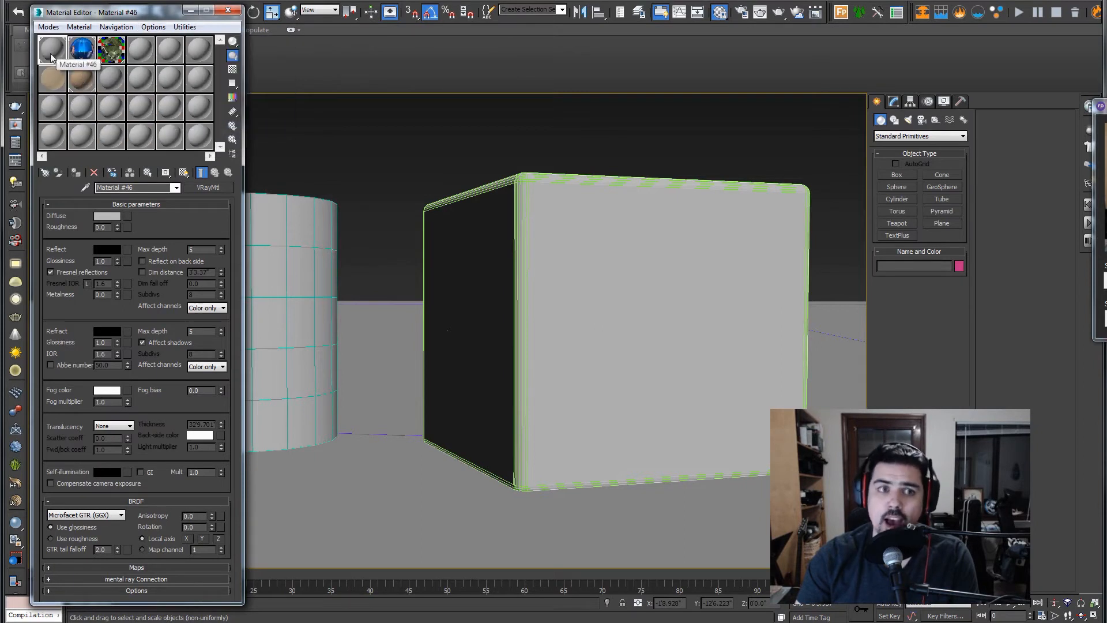
- Show the parameters of the blue material sample and return the sample slots to the 3X2 layout
{"action": "left_click", "coordinate": [84, 52]}
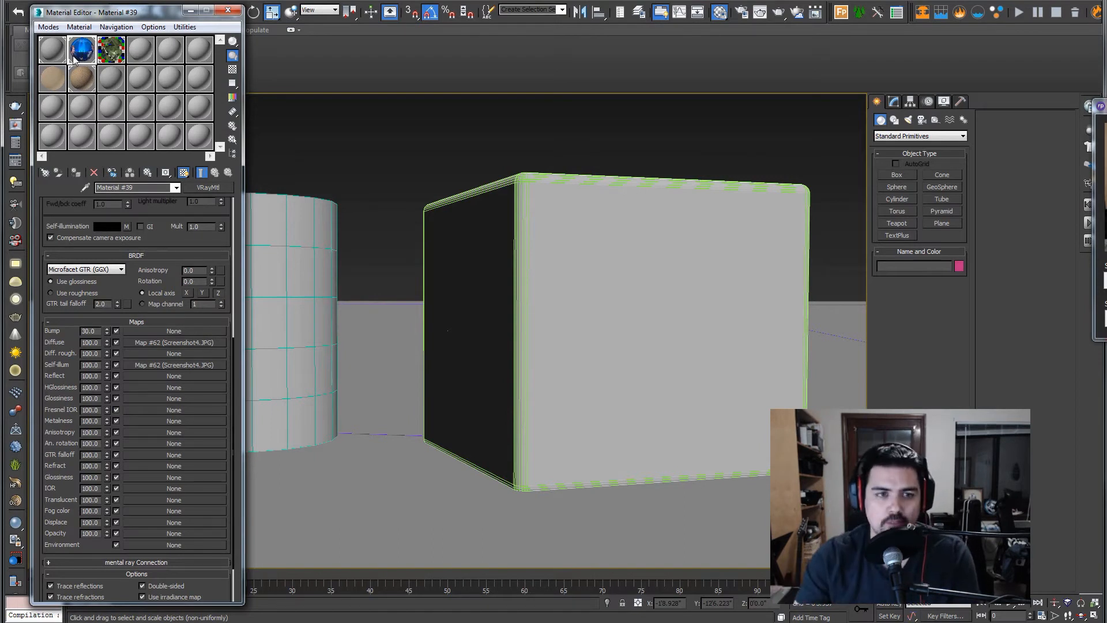
{"action": "left_click", "coordinate": [153, 28]}
{"action": "left_click", "coordinate": [162, 130]}
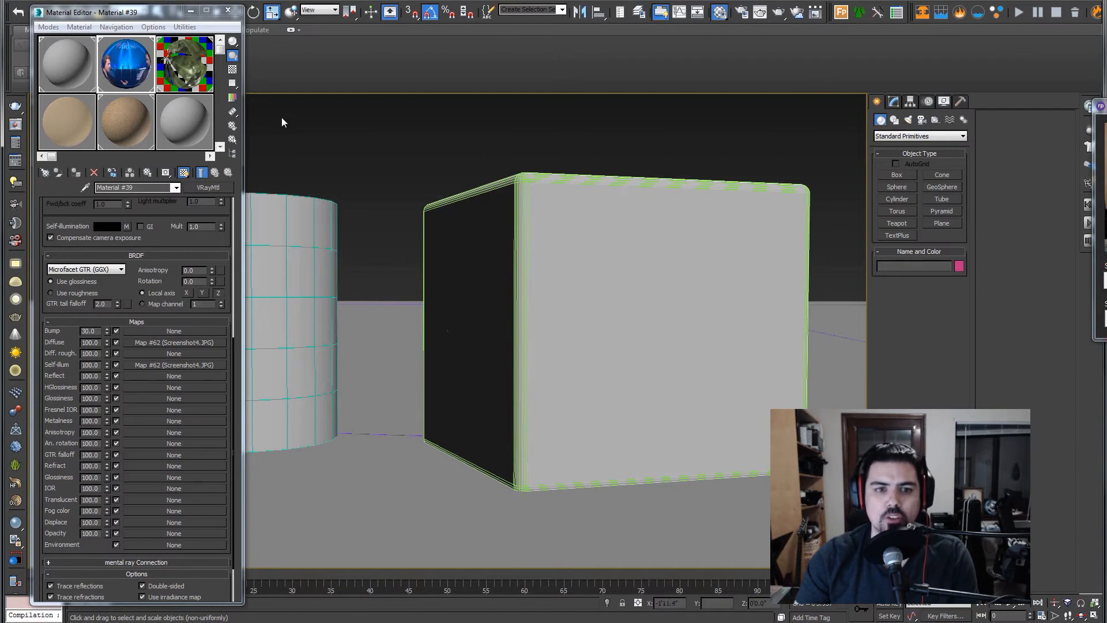
- Select the cylinder and the cube together, and clear the selection
{"action": "left_click", "coordinate": [311, 225]}
{"action": "left_click", "coordinate": [503, 230], "text": "ctrl"}
{"action": "middle_click_drag", "start_coordinate": [426, 151], "coordinate": [448, 156]}
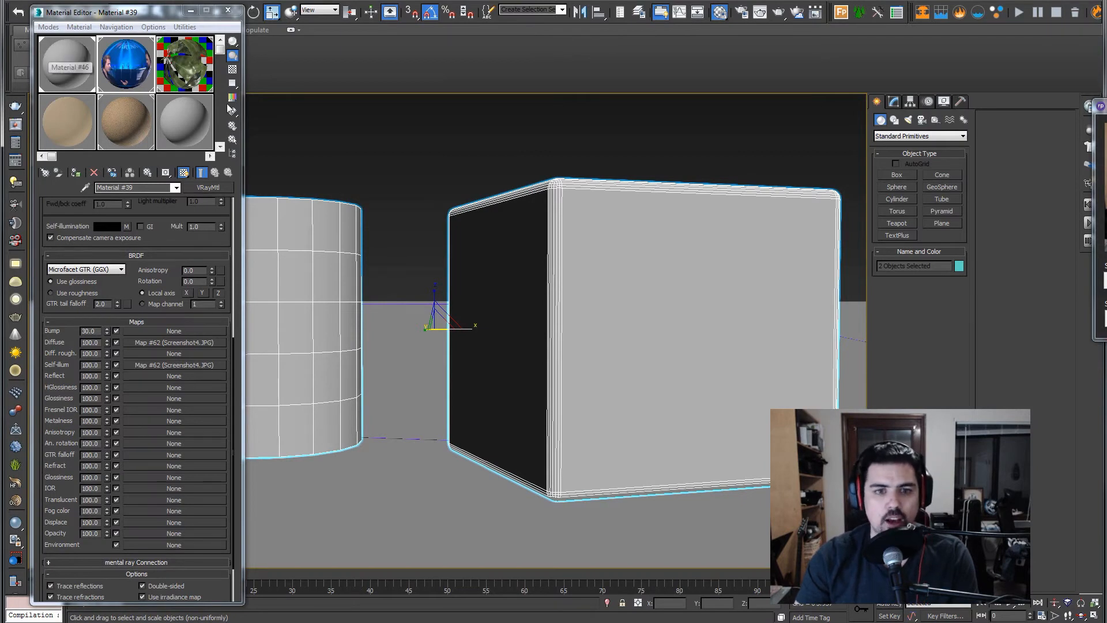
{"action": "left_click", "coordinate": [320, 124]}
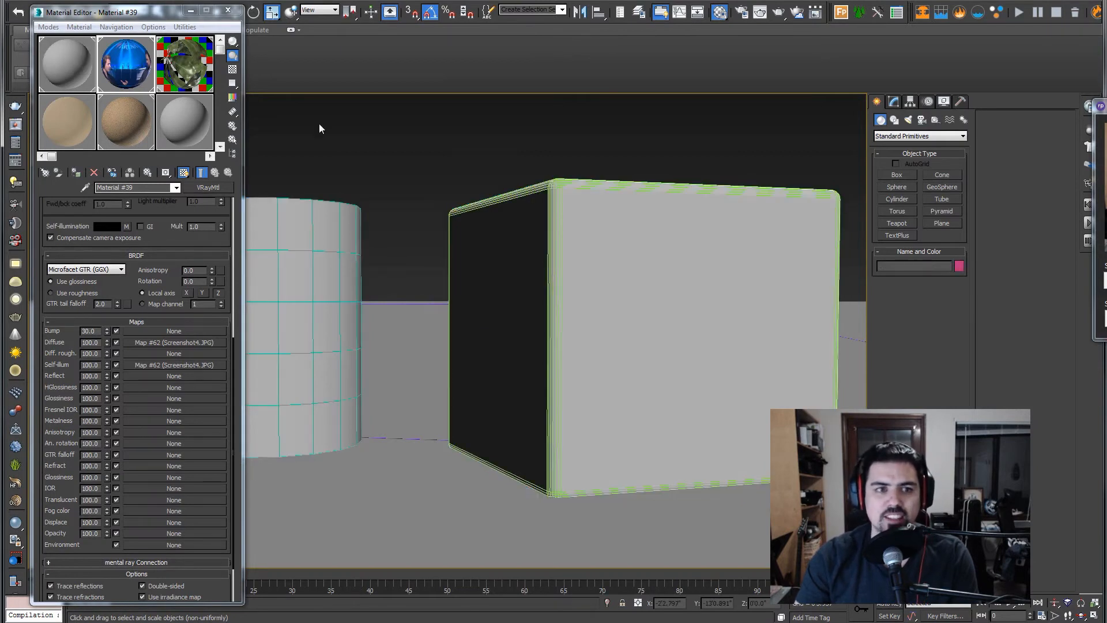
- Open the Material/Map Browser for the first sample slot and collapse the Materials, Maps and Scene Materials groups
{"action": "left_click", "coordinate": [56, 55]}
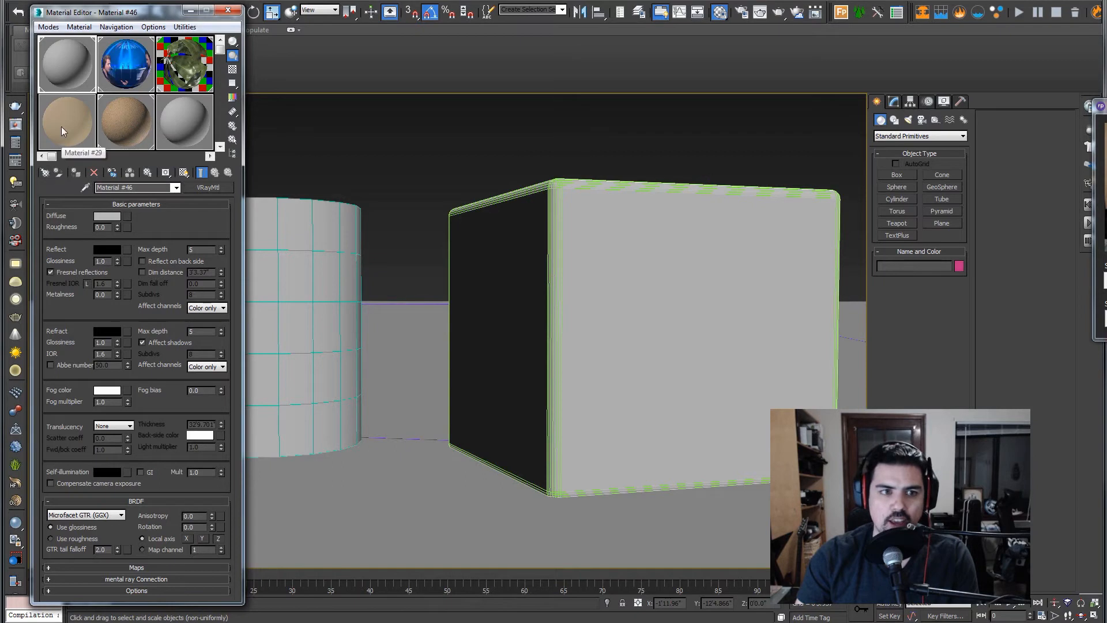
{"action": "left_click", "coordinate": [45, 172]}
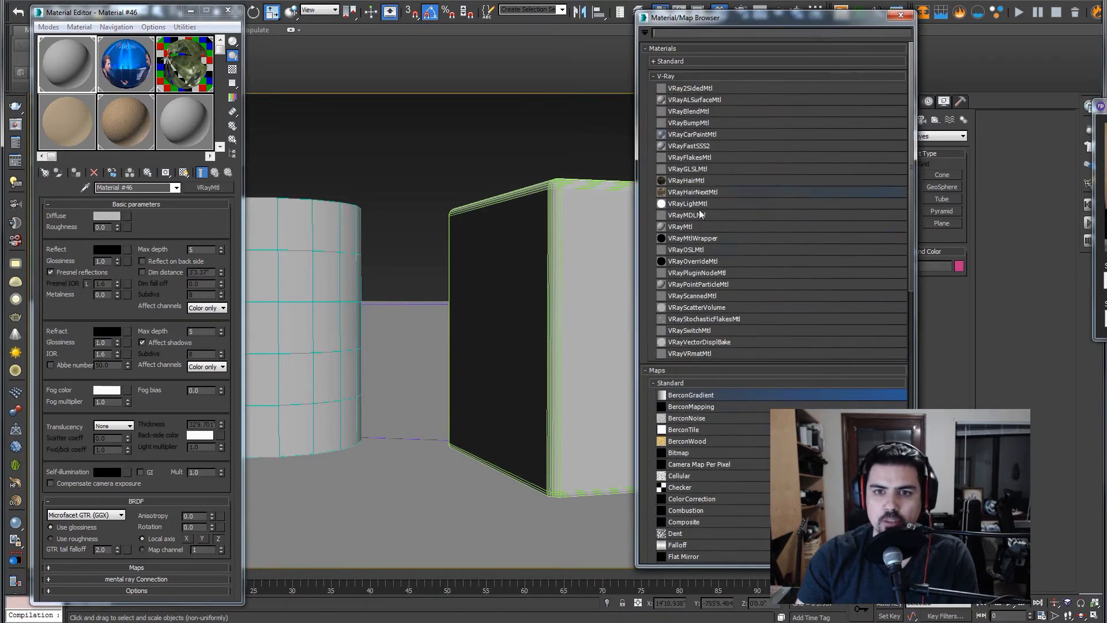
{"action": "left_click", "coordinate": [652, 48]}
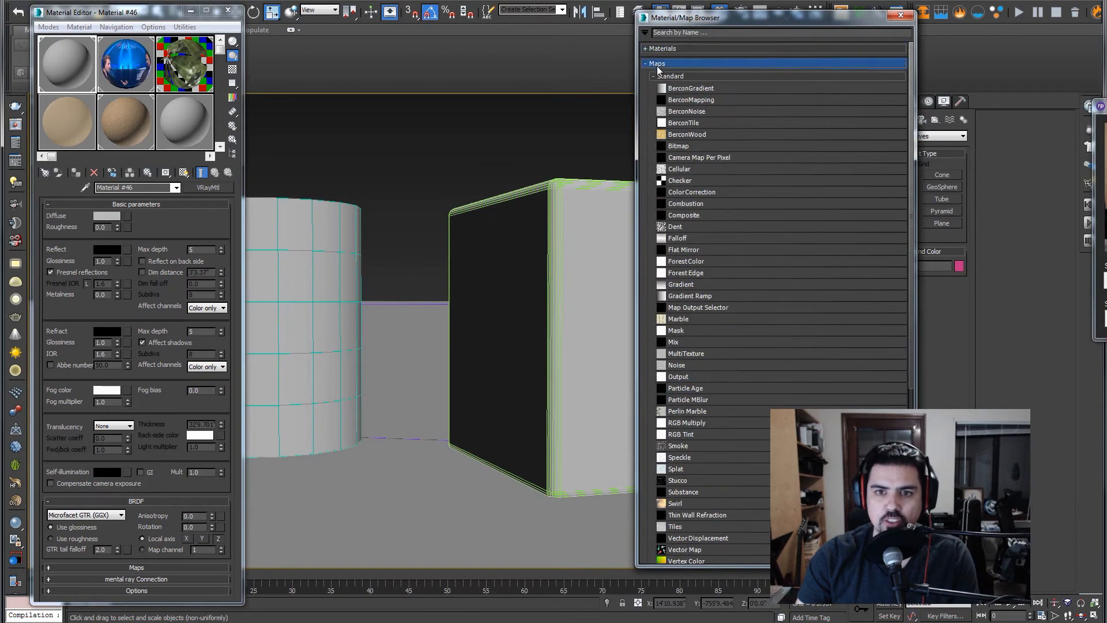
{"action": "left_click", "coordinate": [656, 63]}
{"action": "left_click", "coordinate": [656, 78]}
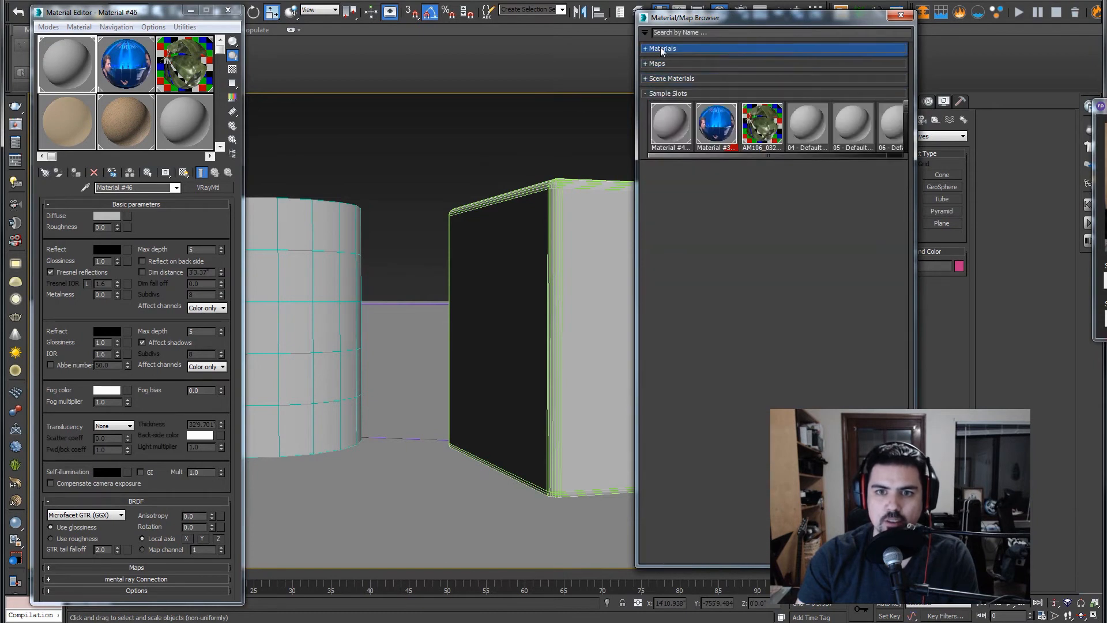
- Look through the Standard and V-Ray materials, load a new VRayMtl into the first slot and close the browser
{"action": "left_click", "coordinate": [661, 49]}
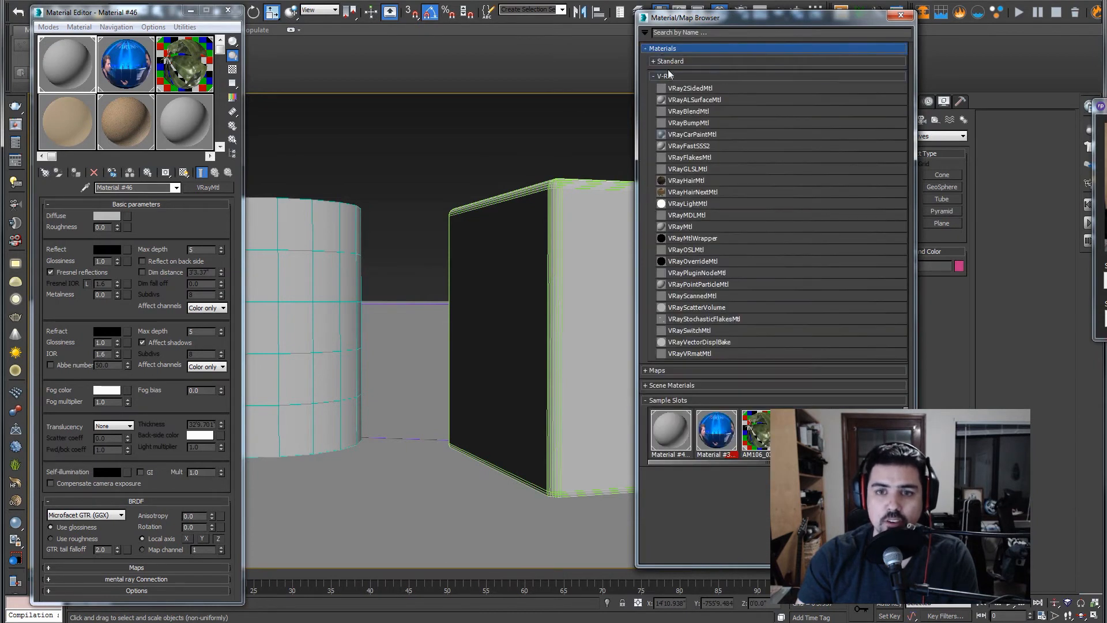
{"action": "left_click", "coordinate": [670, 62]}
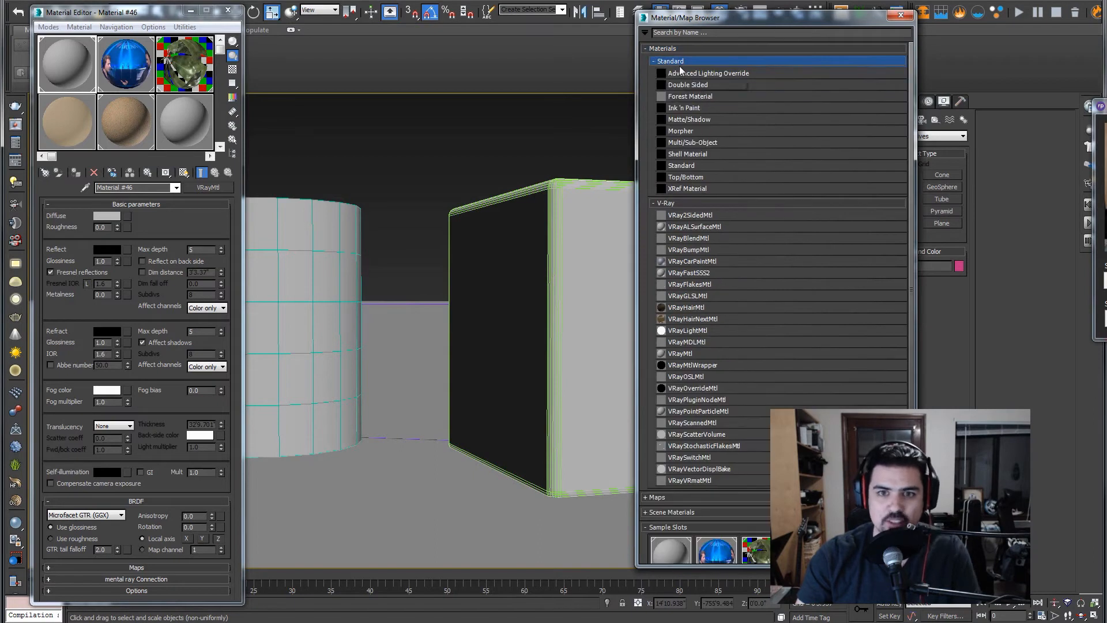
{"action": "left_click", "coordinate": [680, 62]}
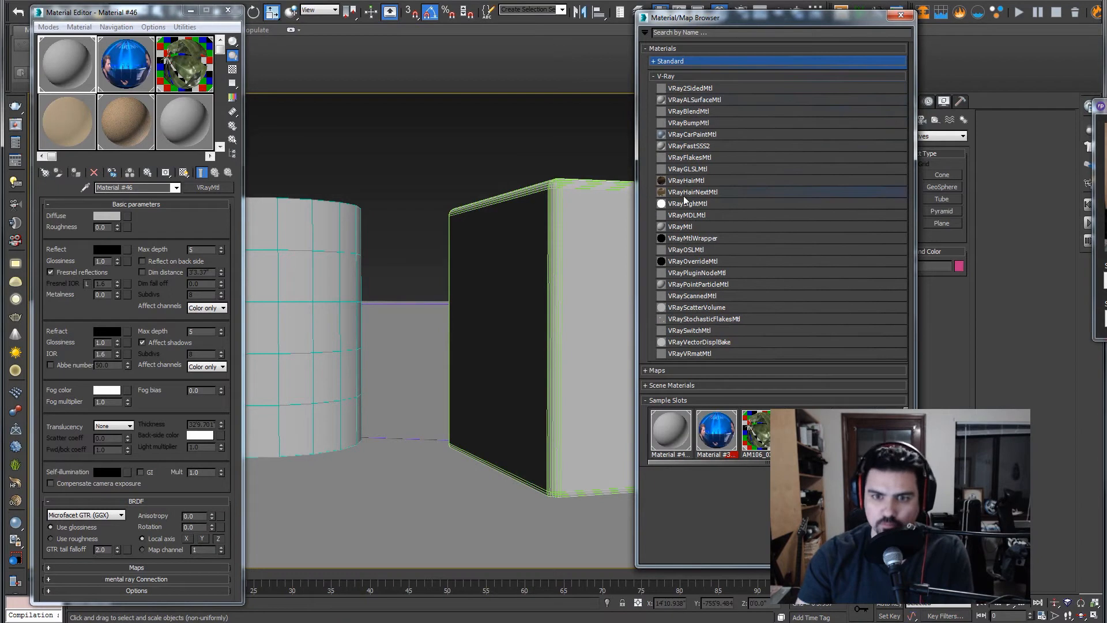
{"action": "double_click", "coordinate": [681, 226]}
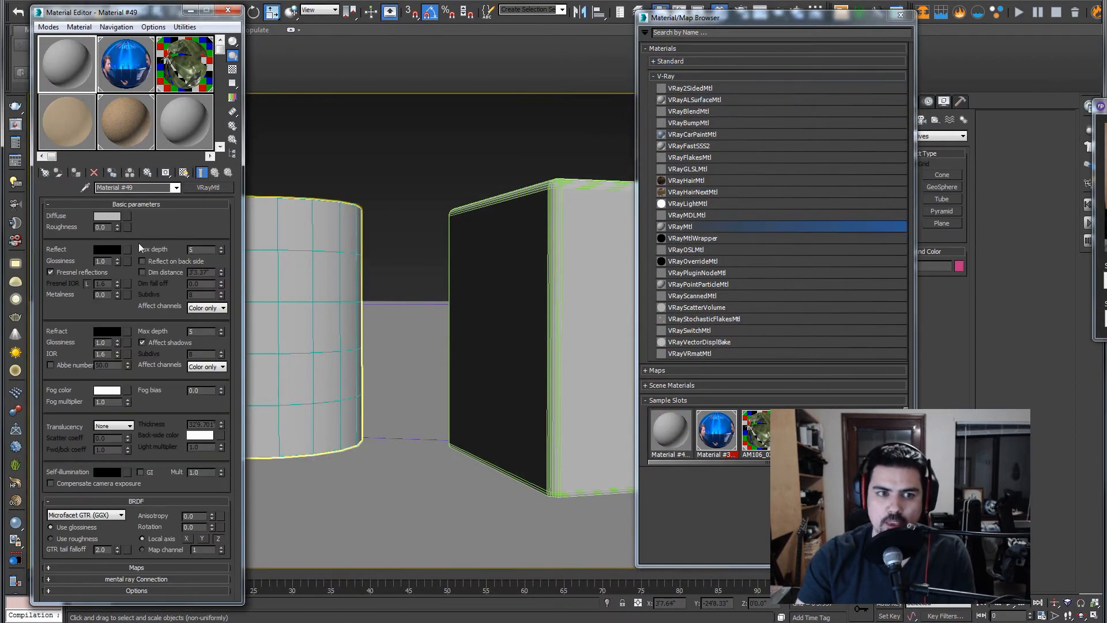
{"action": "left_click", "coordinate": [900, 15]}
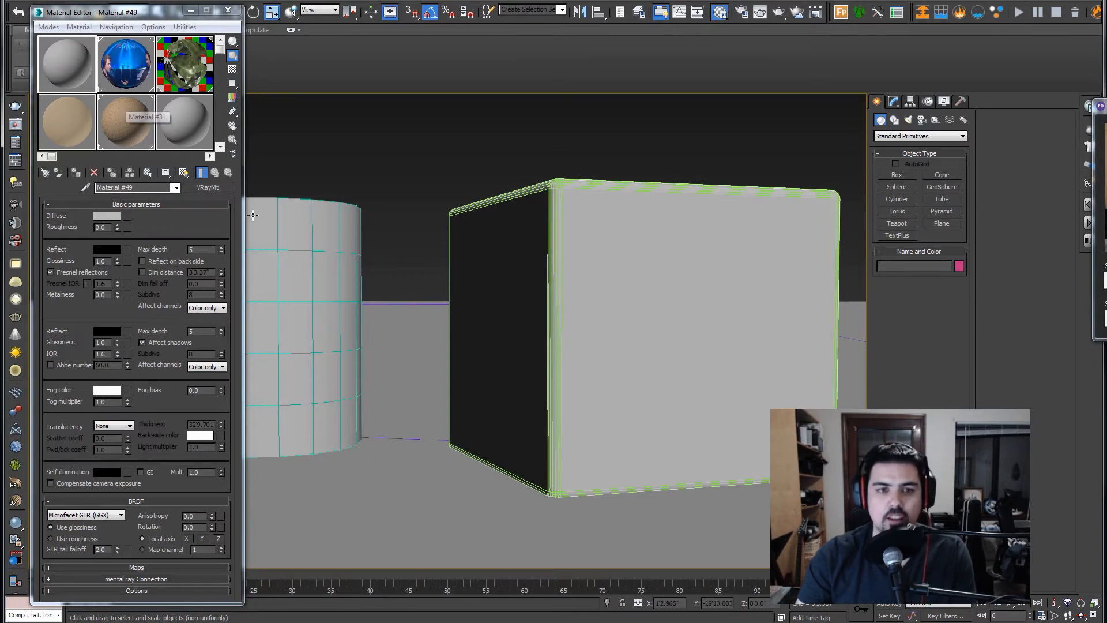
- Assign the first sample slot's VRayMtl to the cylinder and cube together, and clear the selection
{"action": "left_click", "coordinate": [279, 221]}
{"action": "left_click", "coordinate": [512, 241], "text": "ctrl"}
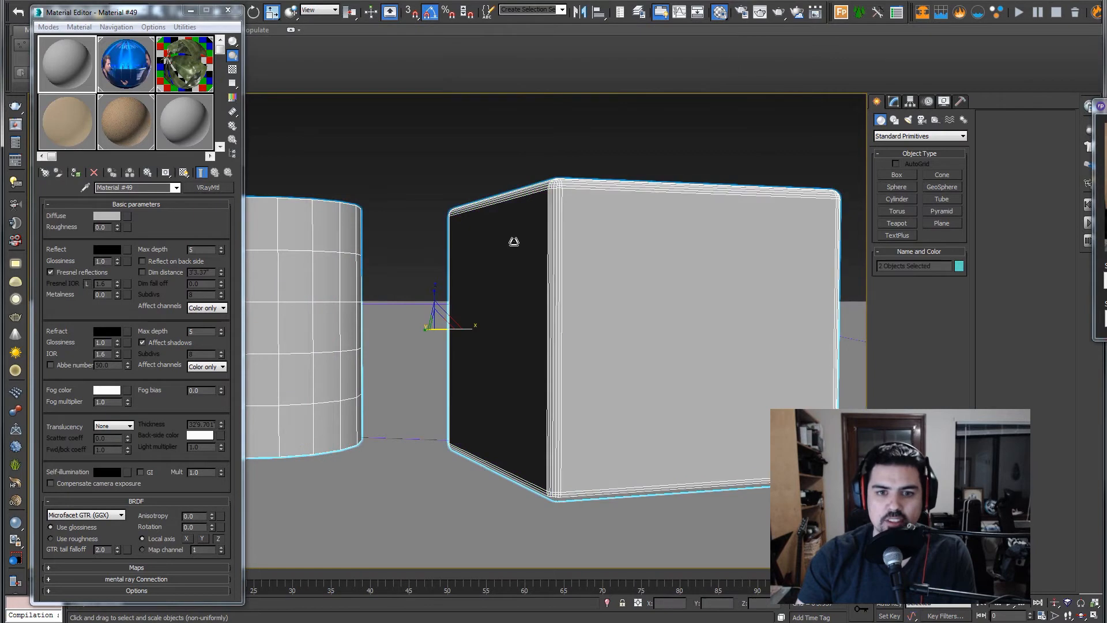
{"action": "left_click", "coordinate": [76, 173]}
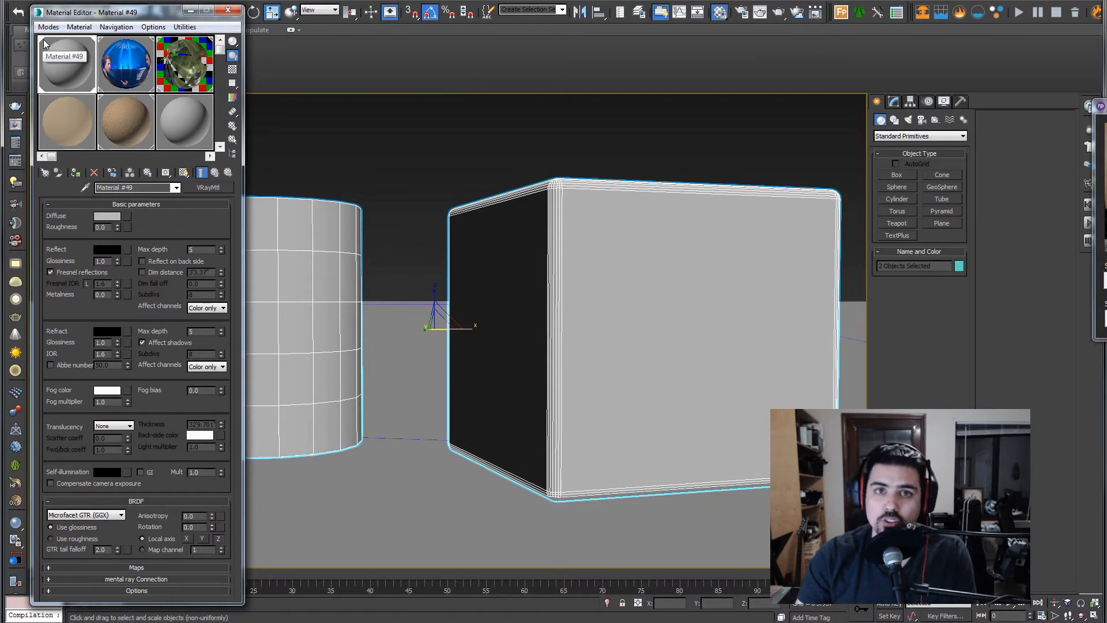
{"action": "left_click", "coordinate": [362, 165]}
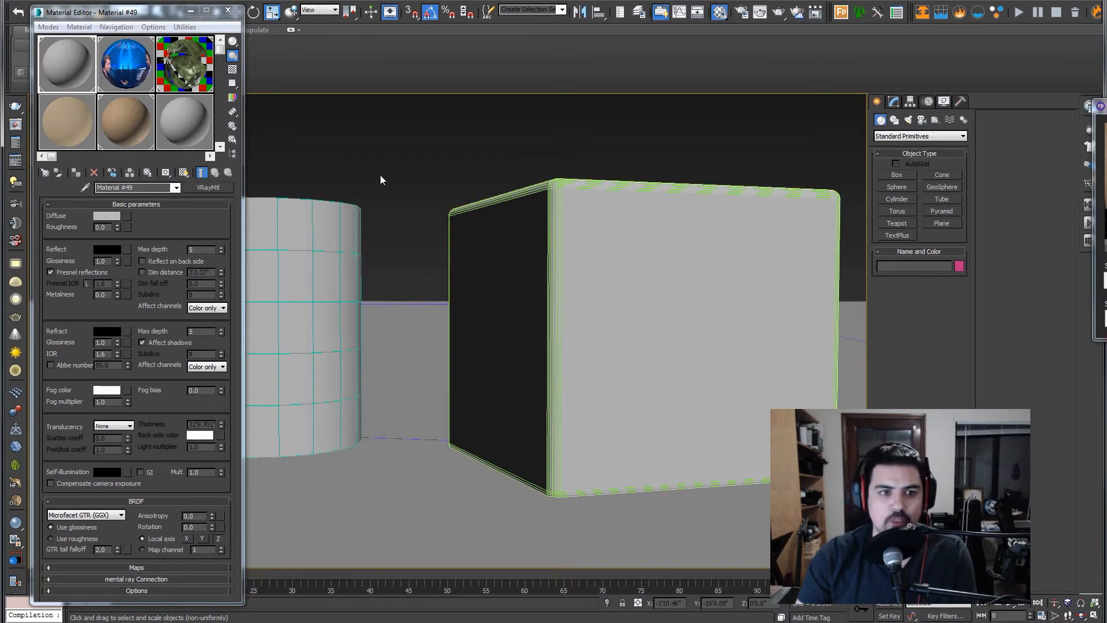
- Select the cylinder and cube, magnify the first material sample, and show the colored checker background behind it
{"action": "left_click", "coordinate": [323, 223]}
{"action": "left_click", "coordinate": [484, 227], "text": "ctrl"}
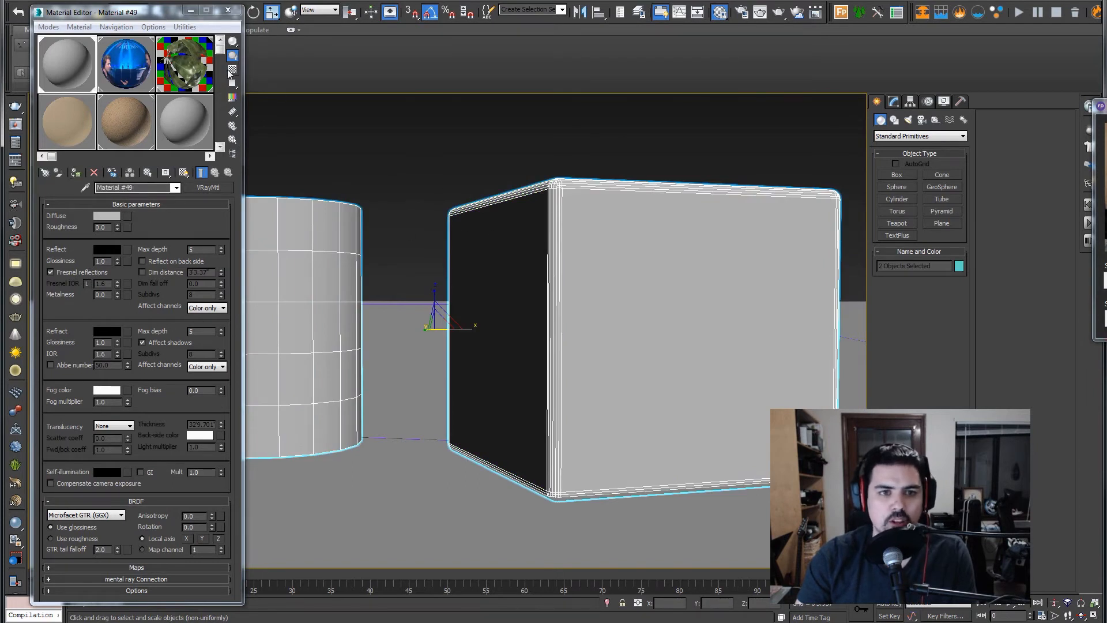
{"action": "double_click", "coordinate": [72, 63]}
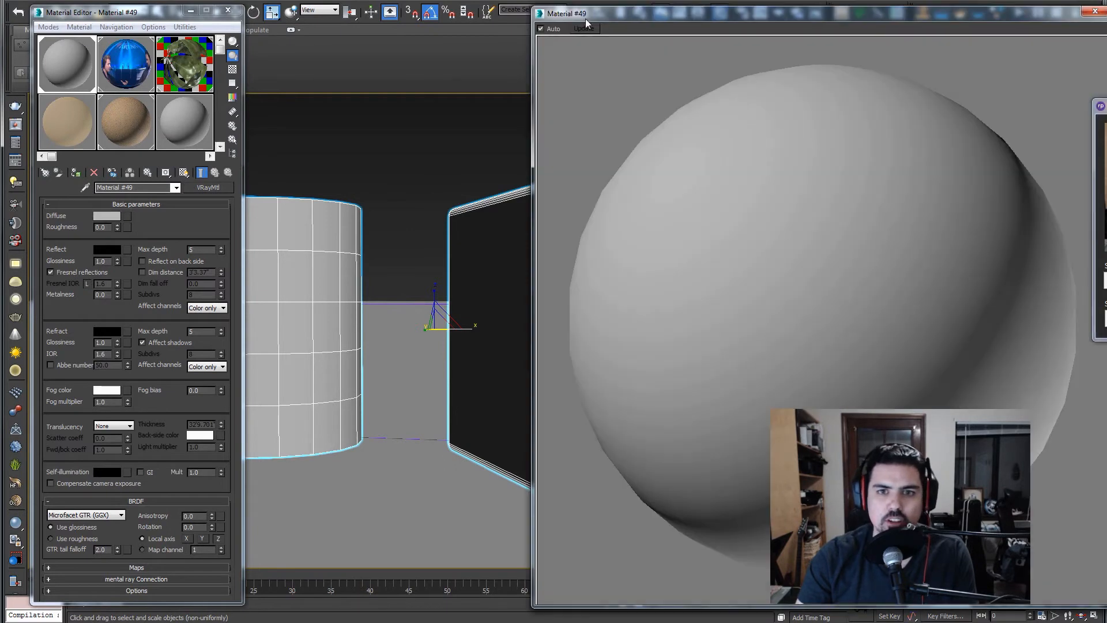
{"action": "left_click_drag", "start_coordinate": [597, 12], "coordinate": [456, 13]}
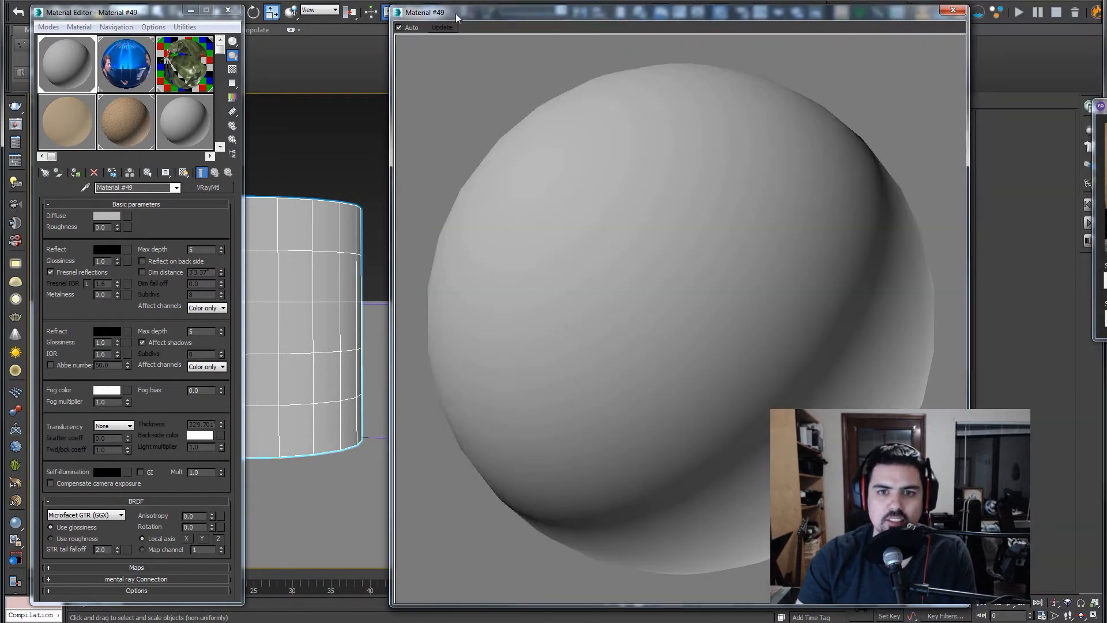
{"action": "left_click", "coordinate": [232, 69]}
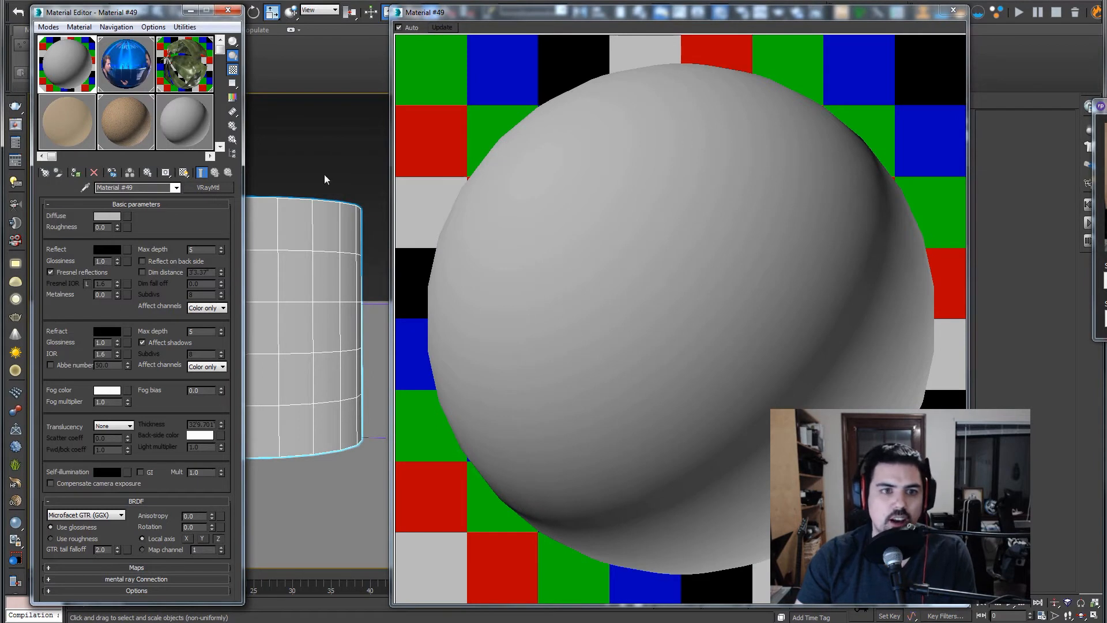
- Magnify the leaf material sample in place of the grey one, compare it without and with the checker background, and close the preview
{"action": "double_click", "coordinate": [209, 87]}
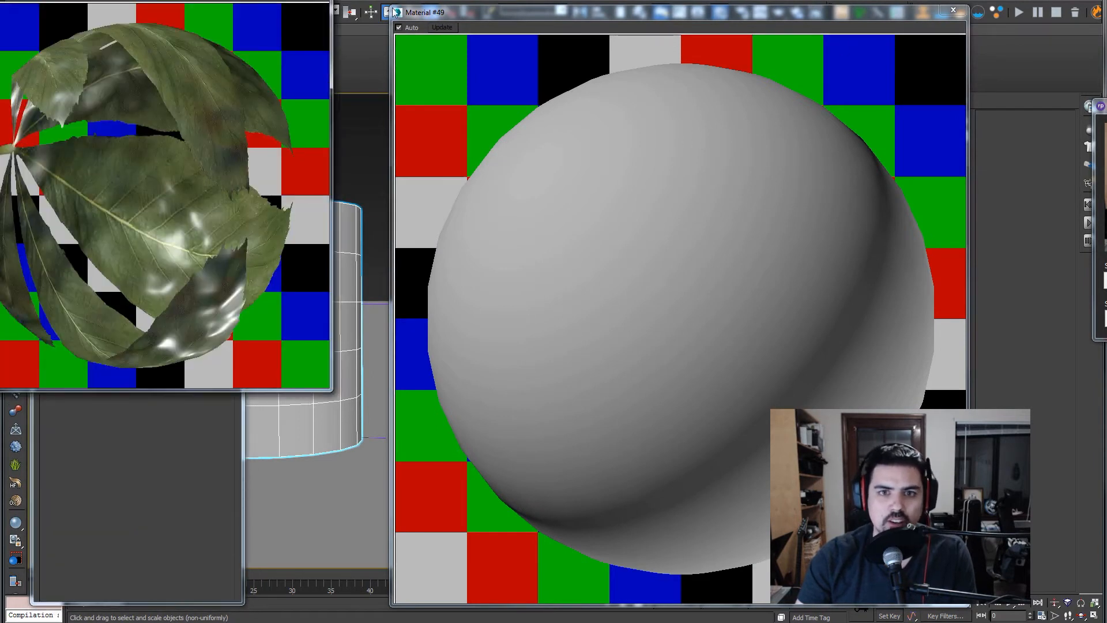
{"action": "left_click", "coordinate": [953, 9]}
{"action": "left_click_drag", "start_coordinate": [260, 0], "coordinate": [643, 74]}
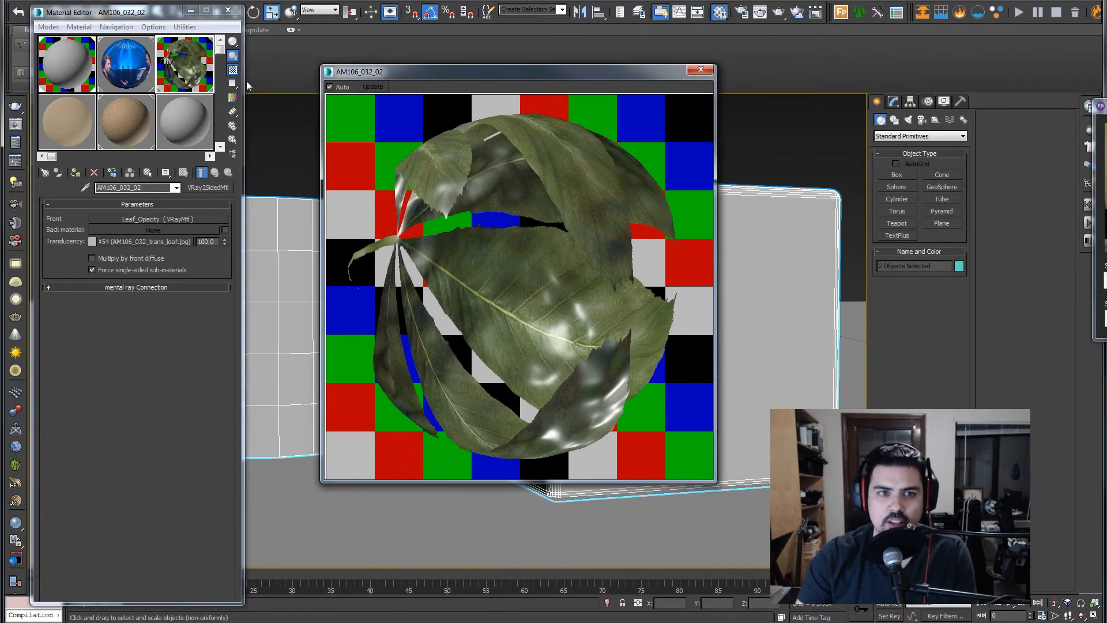
{"action": "left_click", "coordinate": [232, 71]}
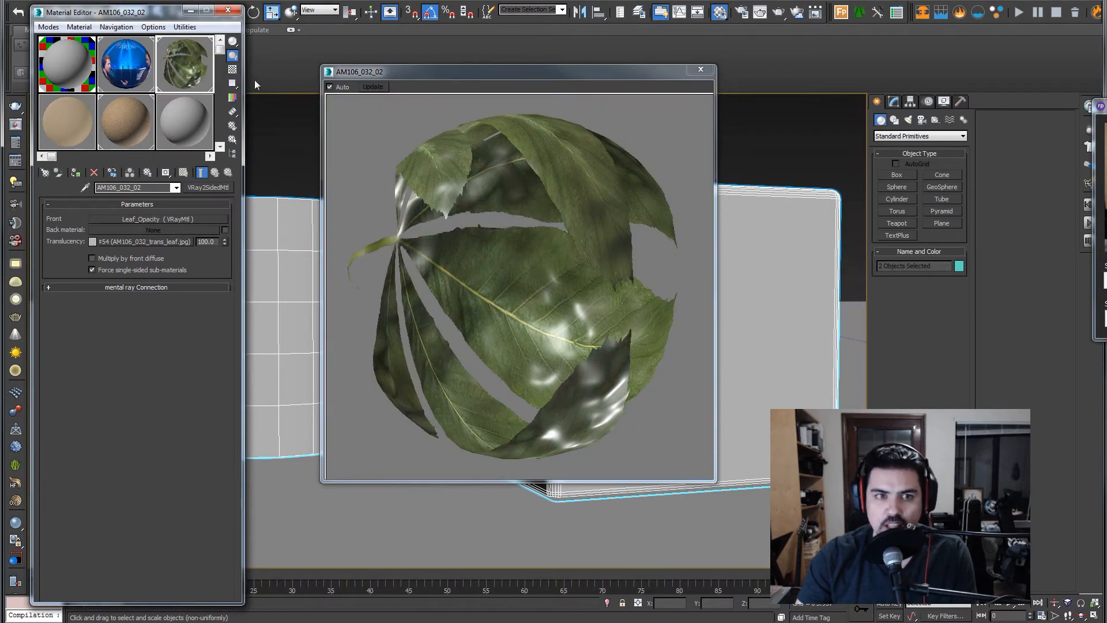
{"action": "left_click", "coordinate": [233, 69]}
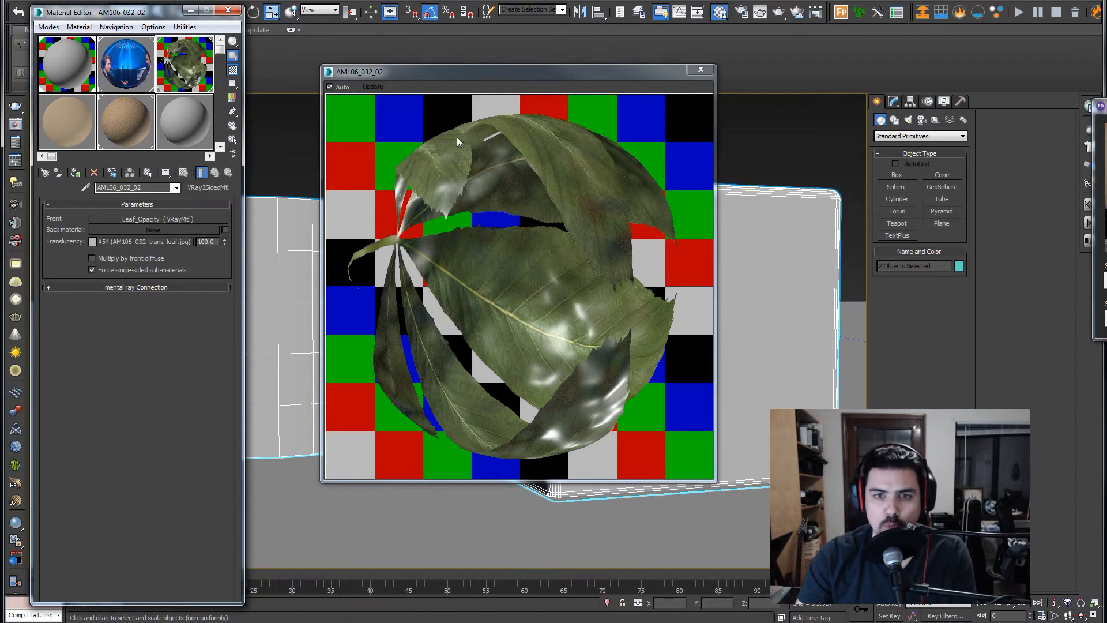
{"action": "left_click", "coordinate": [701, 70]}
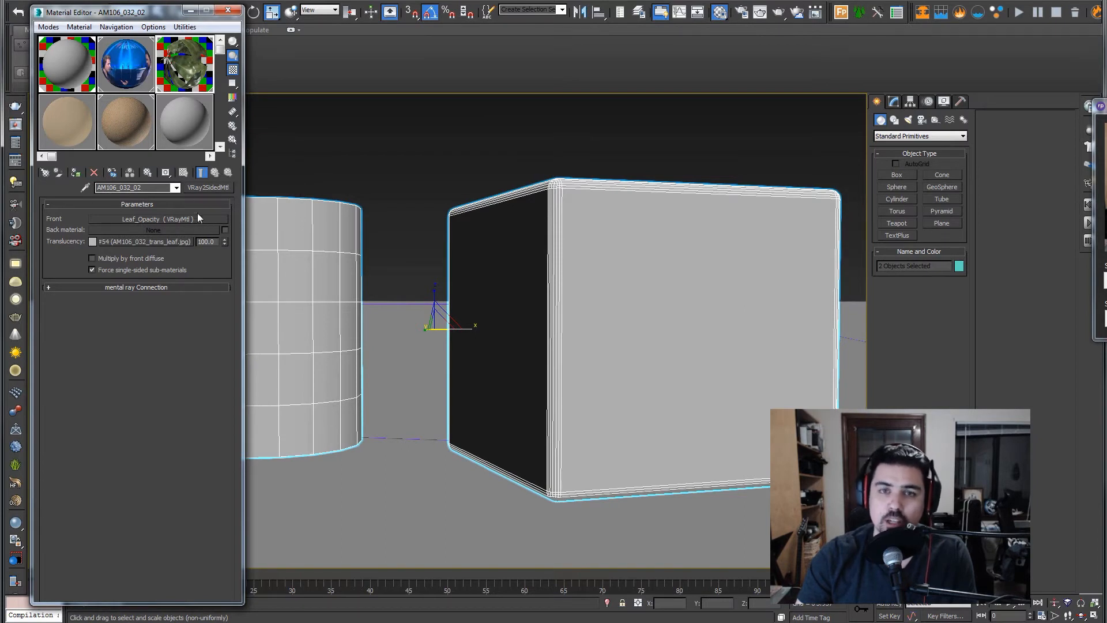
- View the leaf material's Leaf_Opacity front material, return to the parent VRay2SidedMtl, and clear the selection
{"action": "left_click", "coordinate": [151, 216]}
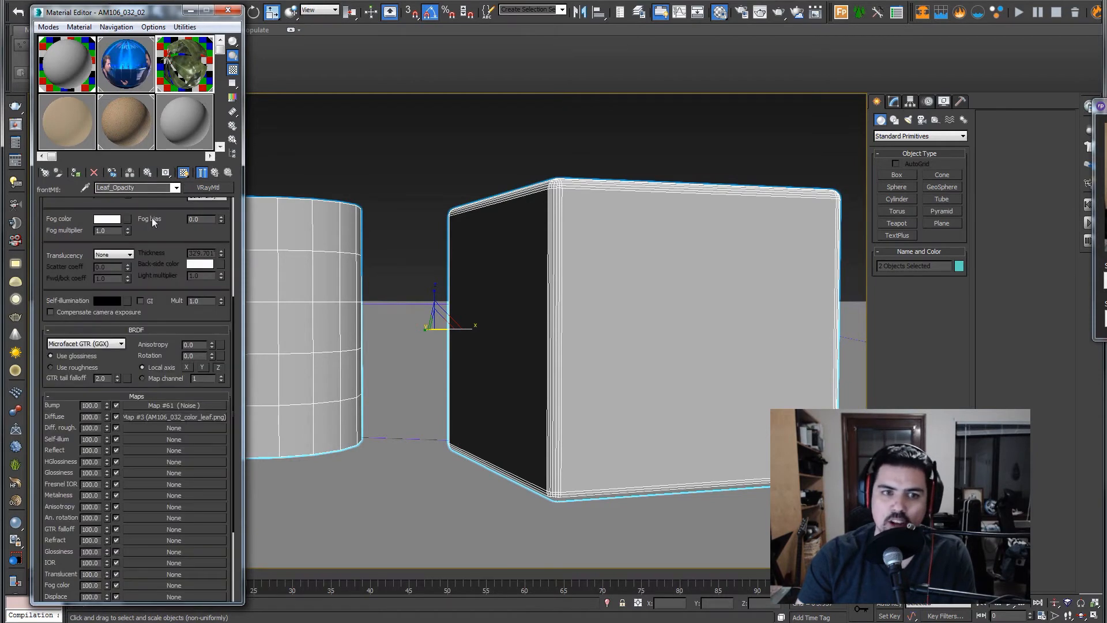
{"action": "left_click", "coordinate": [217, 175]}
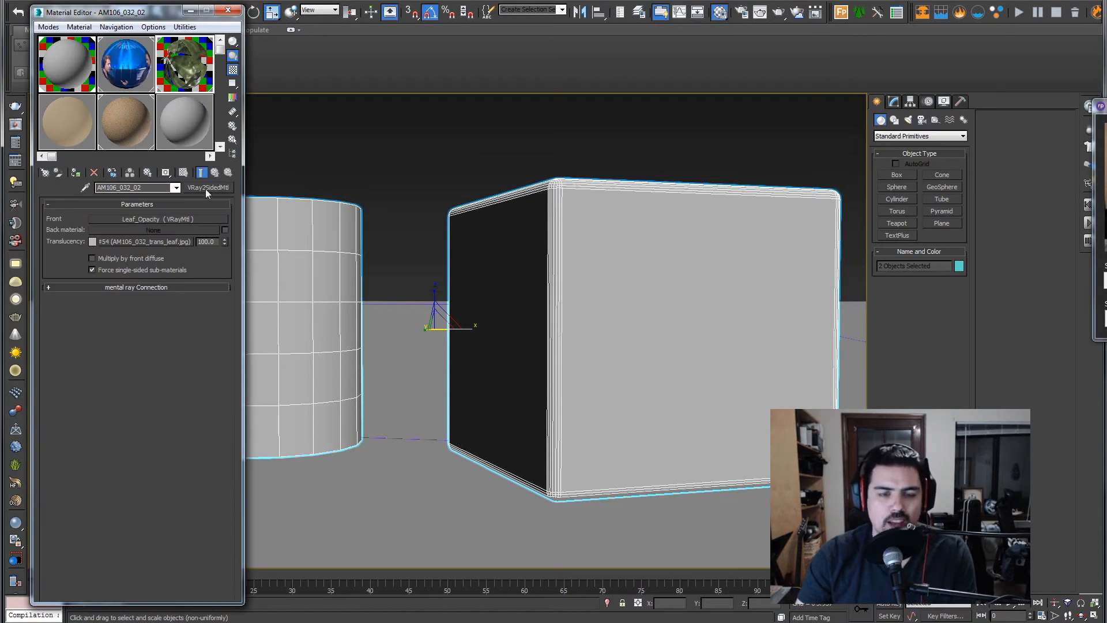
{"action": "left_click", "coordinate": [376, 173]}
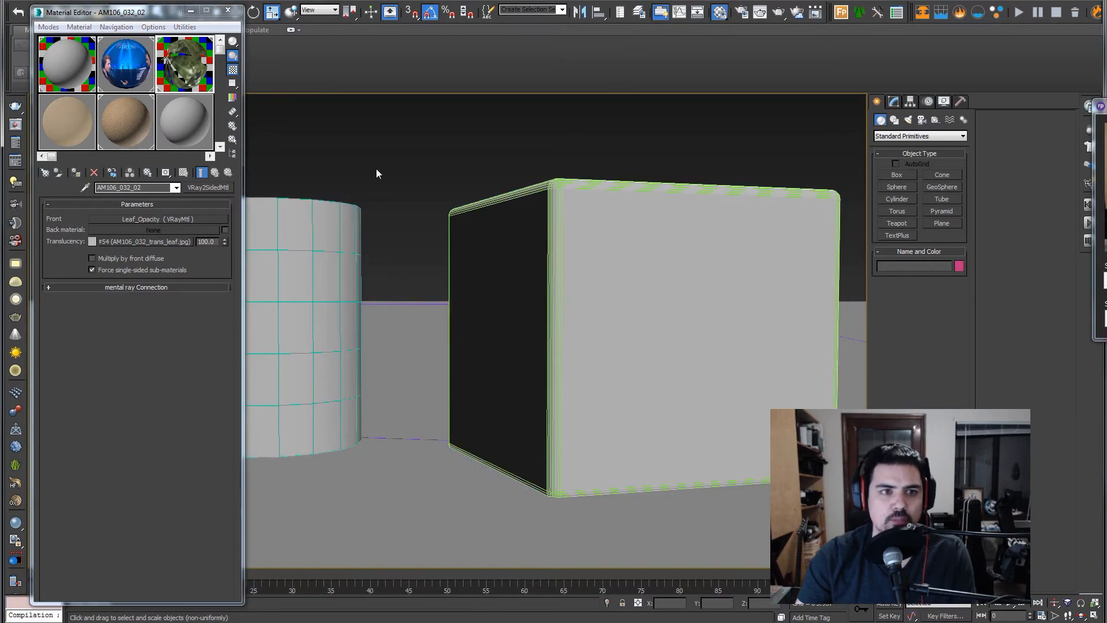
- Select the cylinder and cube, and replace the first slot's material with a fresh VRayMtl
{"action": "left_click", "coordinate": [61, 61]}
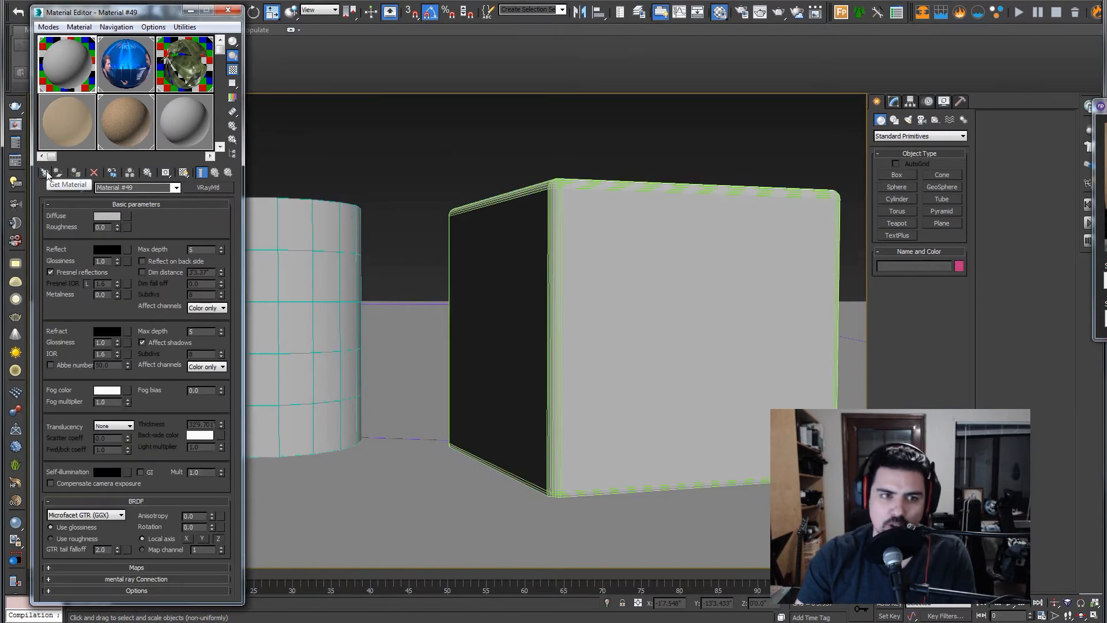
{"action": "left_click", "coordinate": [303, 214]}
{"action": "left_click", "coordinate": [494, 229], "text": "ctrl"}
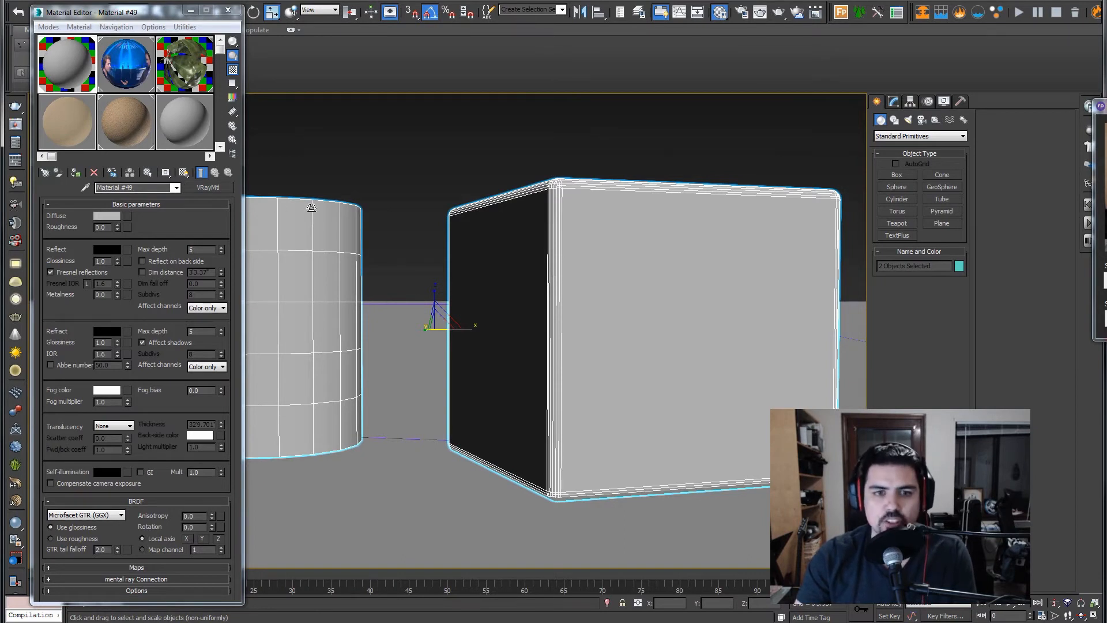
{"action": "left_click", "coordinate": [214, 187]}
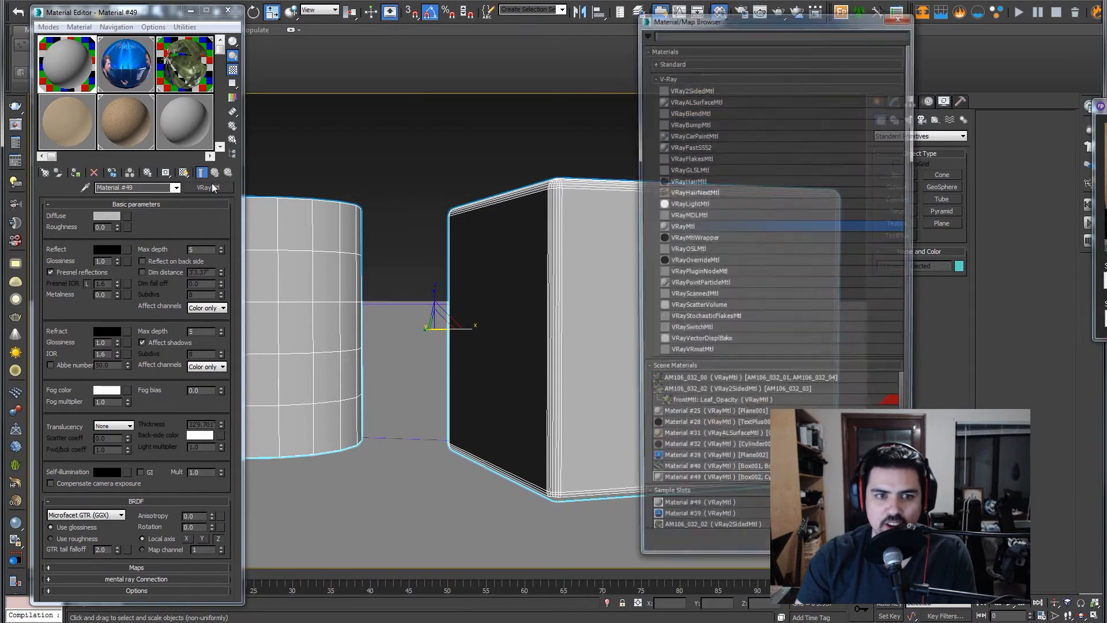
{"action": "double_click", "coordinate": [675, 226]}
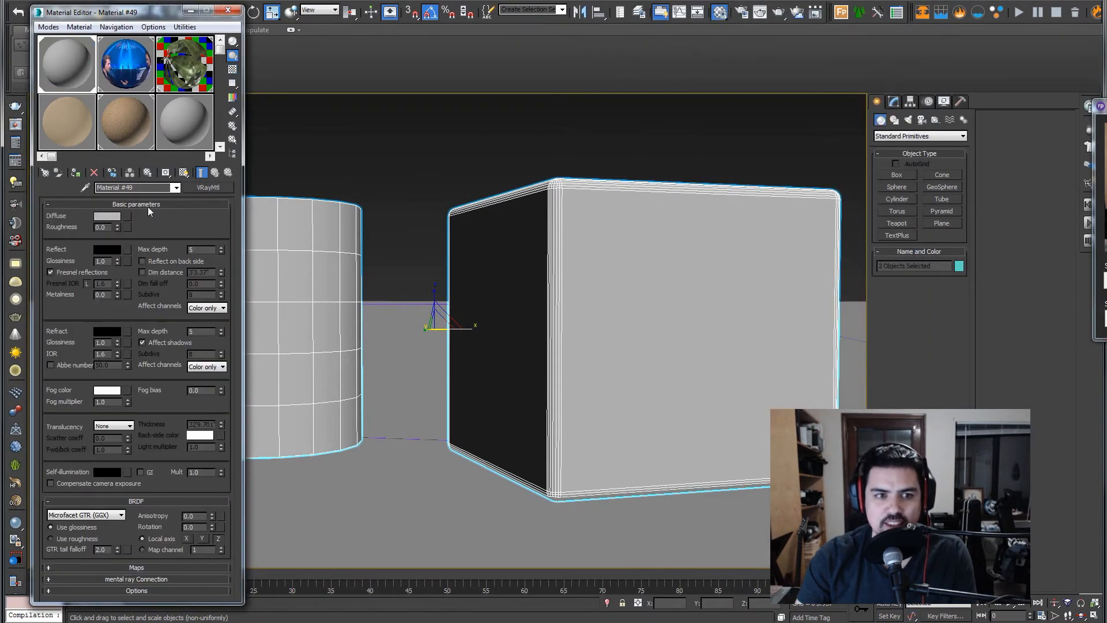
- Set the first material's diffuse color to red (128, 0, 0) and clear the object selection
{"action": "left_click", "coordinate": [101, 217]}
{"action": "left_click", "coordinate": [299, 120]}
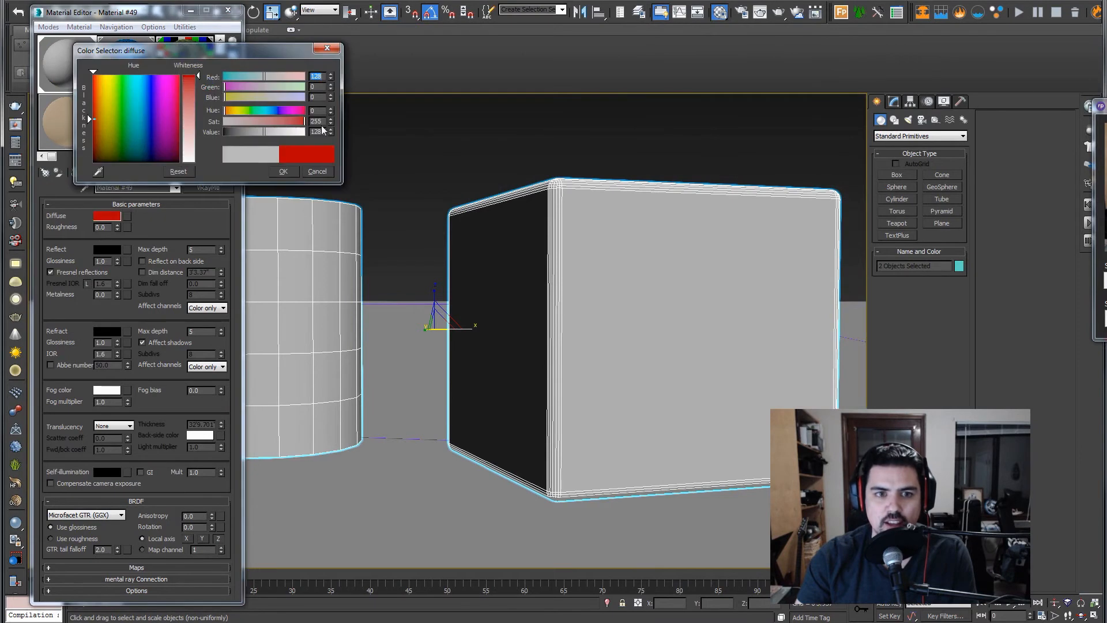
{"action": "left_click", "coordinate": [286, 171]}
{"action": "left_click", "coordinate": [441, 132]}
- Select the cylinder and cube, reset the red material with a new default VRayMtl, and clear the selection
{"action": "left_click", "coordinate": [340, 207]}
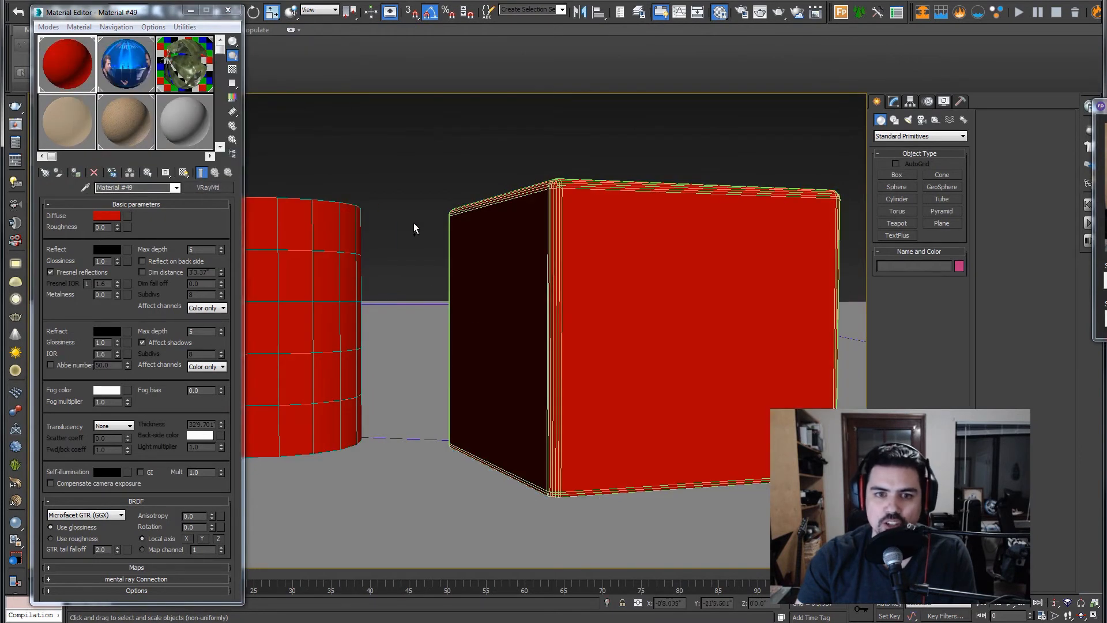
{"action": "left_click", "coordinate": [459, 234], "text": "ctrl"}
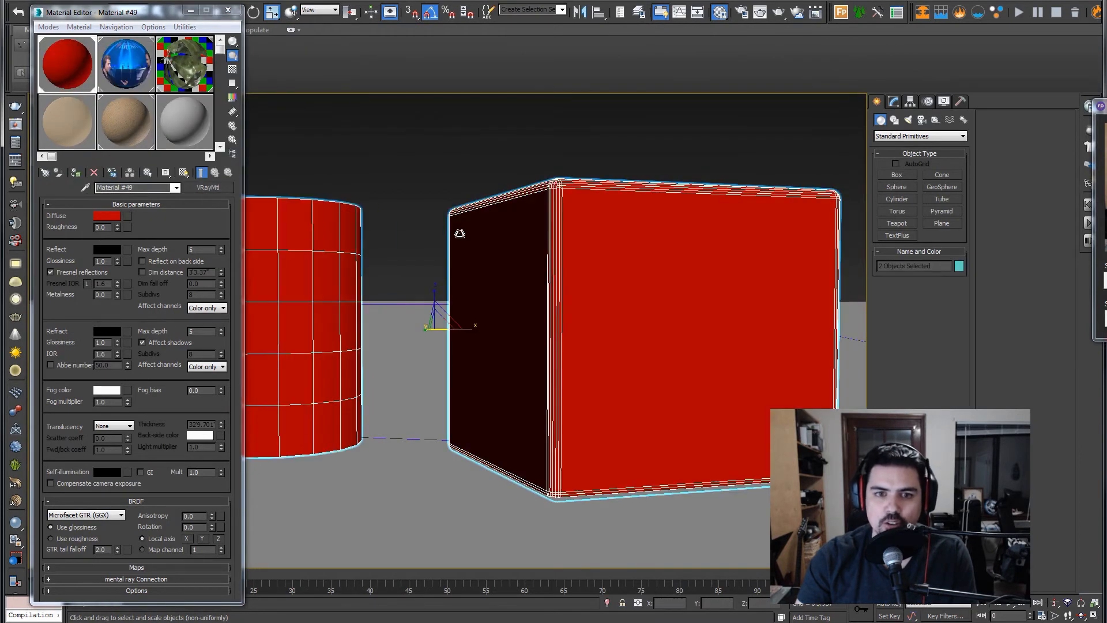
{"action": "left_click", "coordinate": [219, 188]}
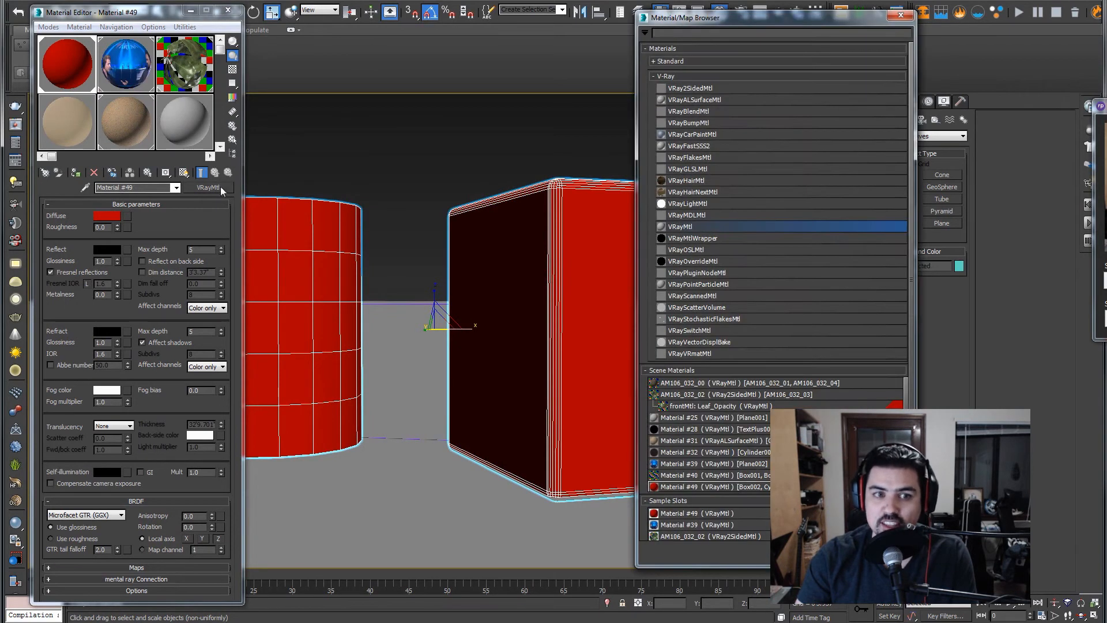
{"action": "double_click", "coordinate": [680, 227]}
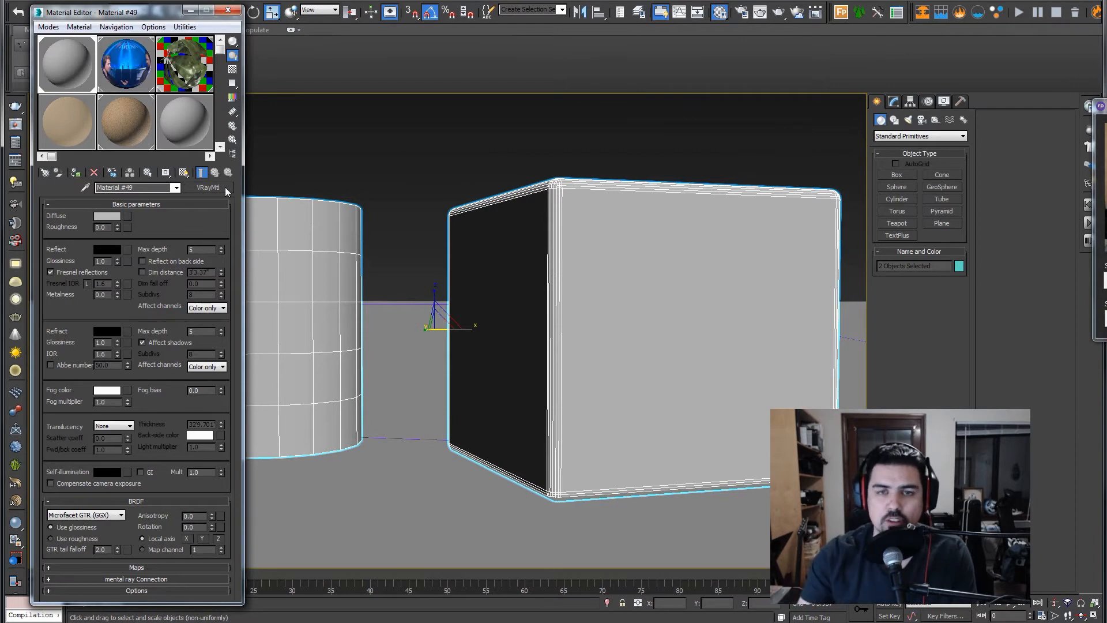
{"action": "left_click", "coordinate": [403, 141]}
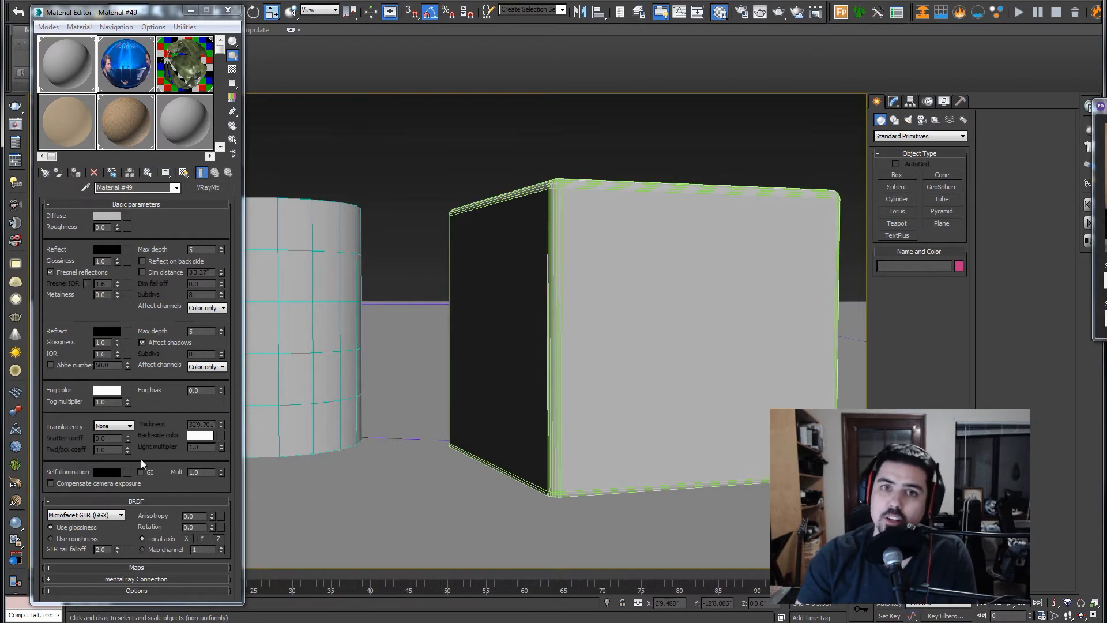
- Make the first material's diffuse color red by raising the saturation to its maximum
{"action": "left_click", "coordinate": [109, 215]}
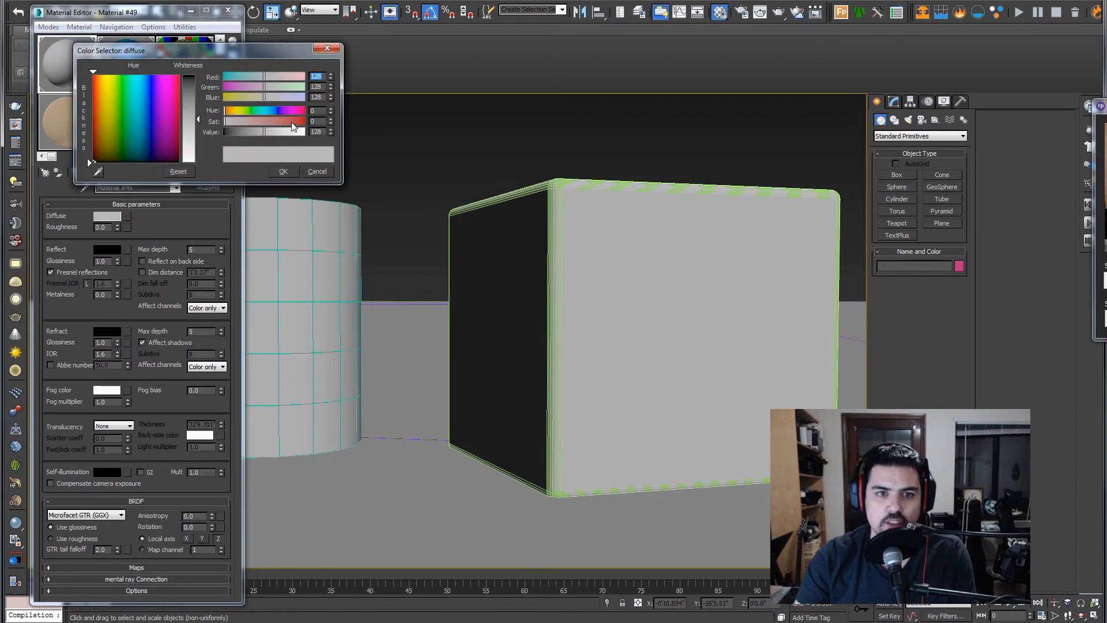
{"action": "left_click_drag", "start_coordinate": [292, 123], "coordinate": [305, 123]}
{"action": "left_click", "coordinate": [284, 171]}
{"action": "left_click", "coordinate": [413, 154]}
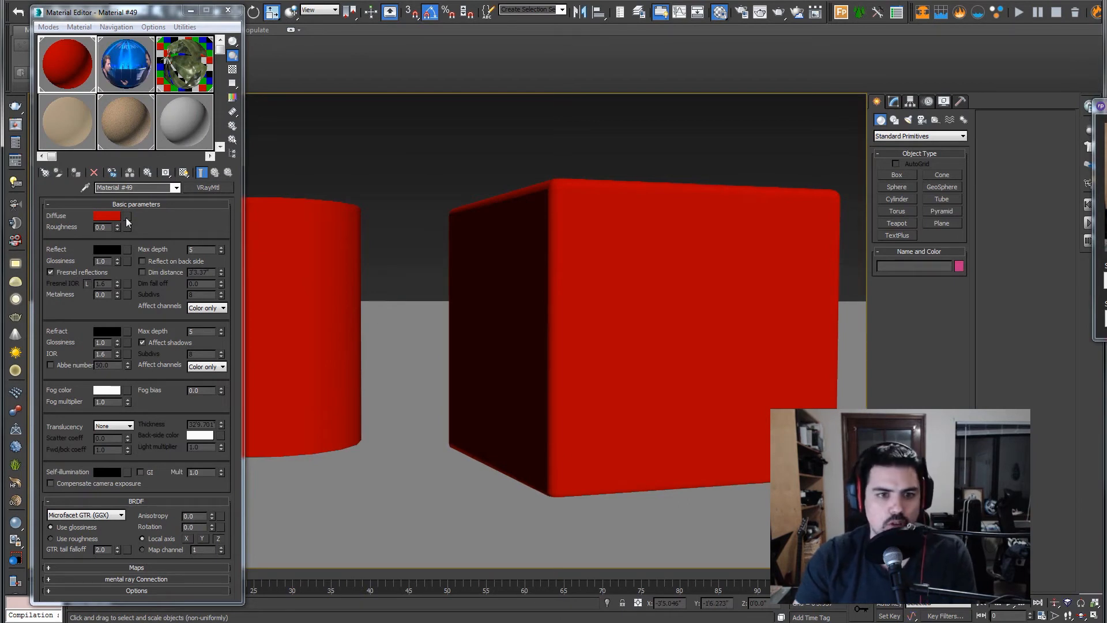
- Put the Magic: The Gathering Arena image into the first material's diffuse map slot and show it shaded in the viewport
{"action": "left_click_drag", "start_coordinate": [127, 222], "coordinate": [127, 218]}
{"action": "left_click", "coordinate": [321, 254]}
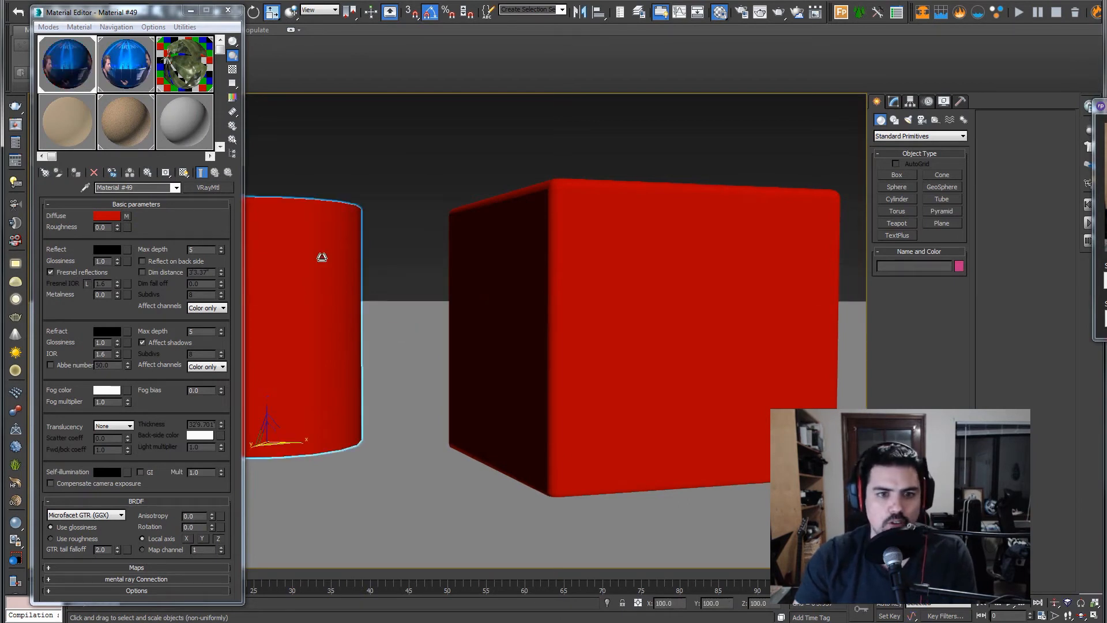
{"action": "left_click", "coordinate": [185, 173]}
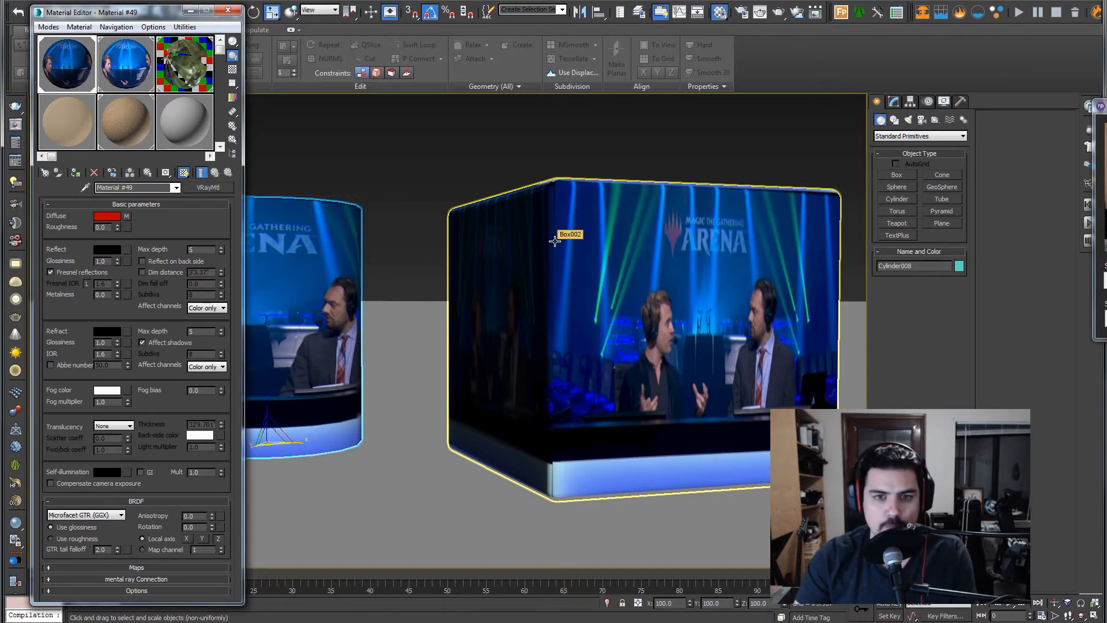
- Set the first material's reflection color to near-white and open the V-Ray frame buffer to render the scene
{"action": "double_click", "coordinate": [105, 228]}
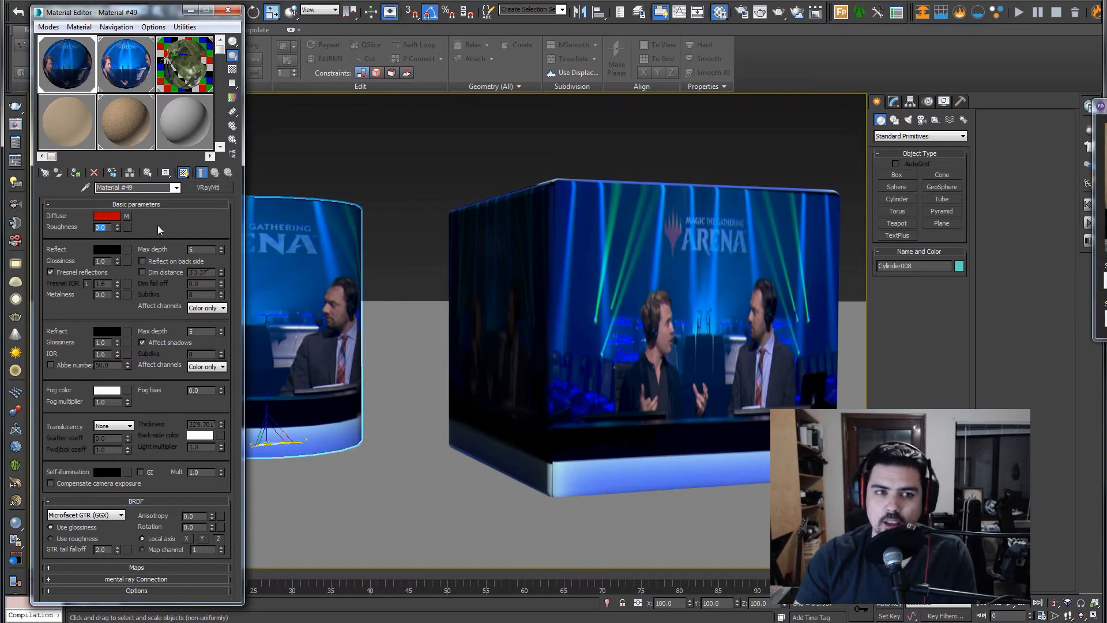
{"action": "left_click", "coordinate": [107, 249]}
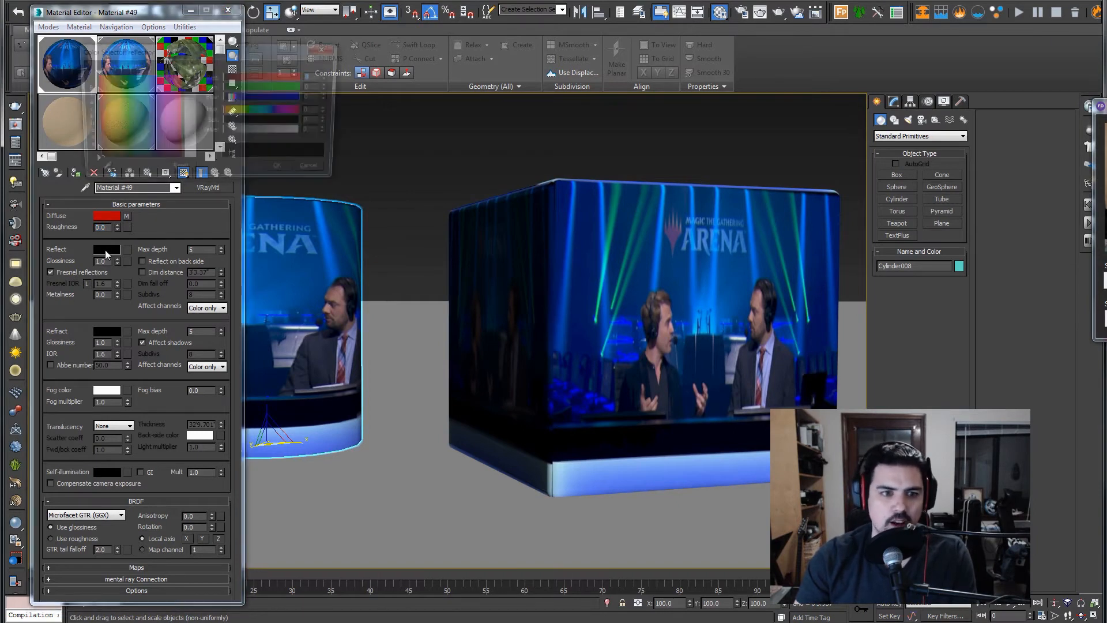
{"action": "left_click", "coordinate": [191, 146]}
{"action": "left_click", "coordinate": [285, 169]}
{"action": "right_click", "coordinate": [416, 174]}
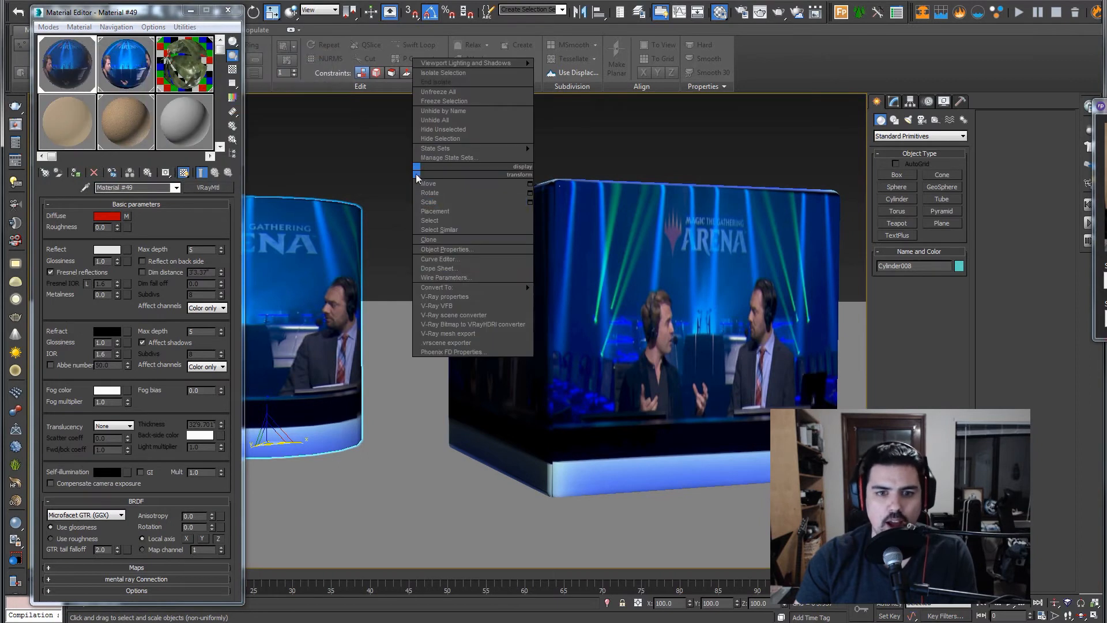
{"action": "left_click", "coordinate": [441, 306]}
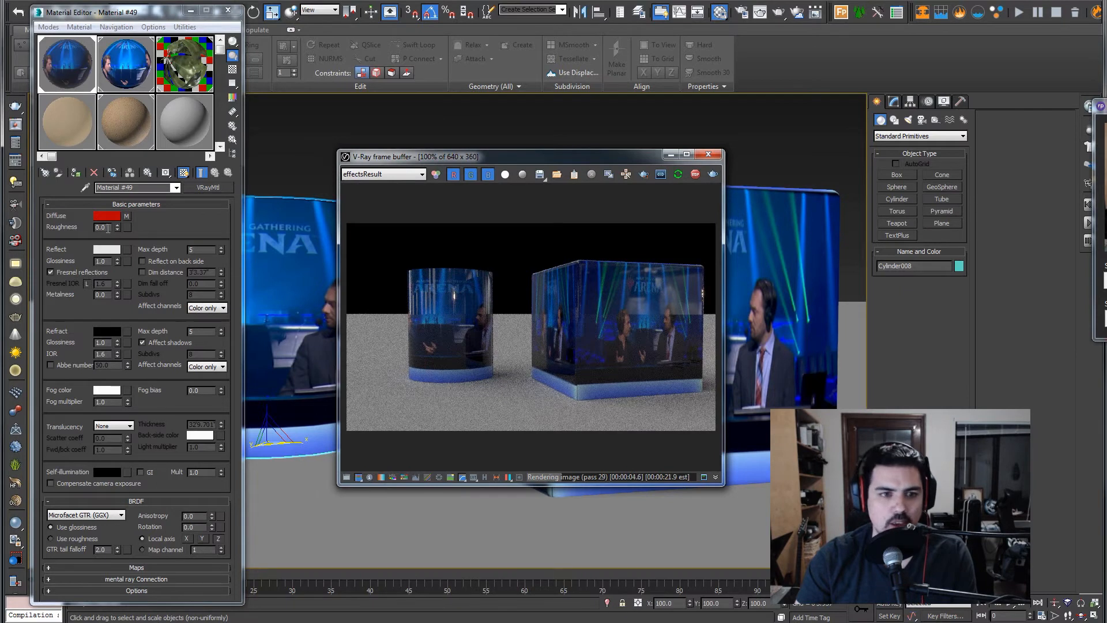
- Try a diffuse roughness of 1.0 on the first material while rendering, and set it back to 0.0
{"action": "left_click", "coordinate": [67, 221]}
{"action": "type", "text": "1"}
{"action": "key", "text": "Return"}
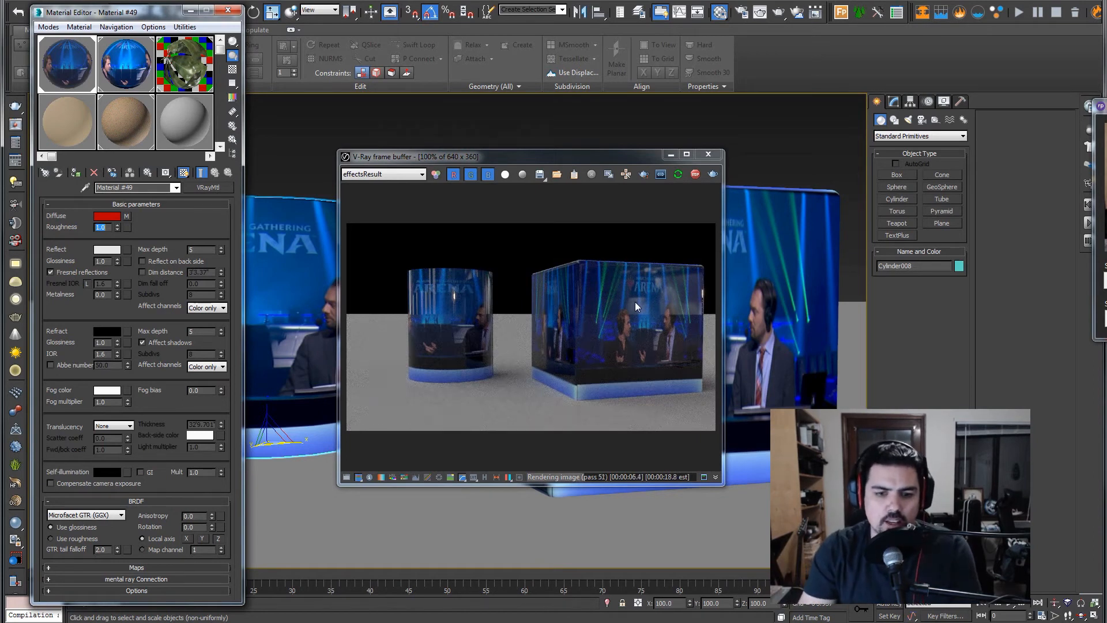
{"action": "type", "text": "0"}
{"action": "key", "text": "Return"}
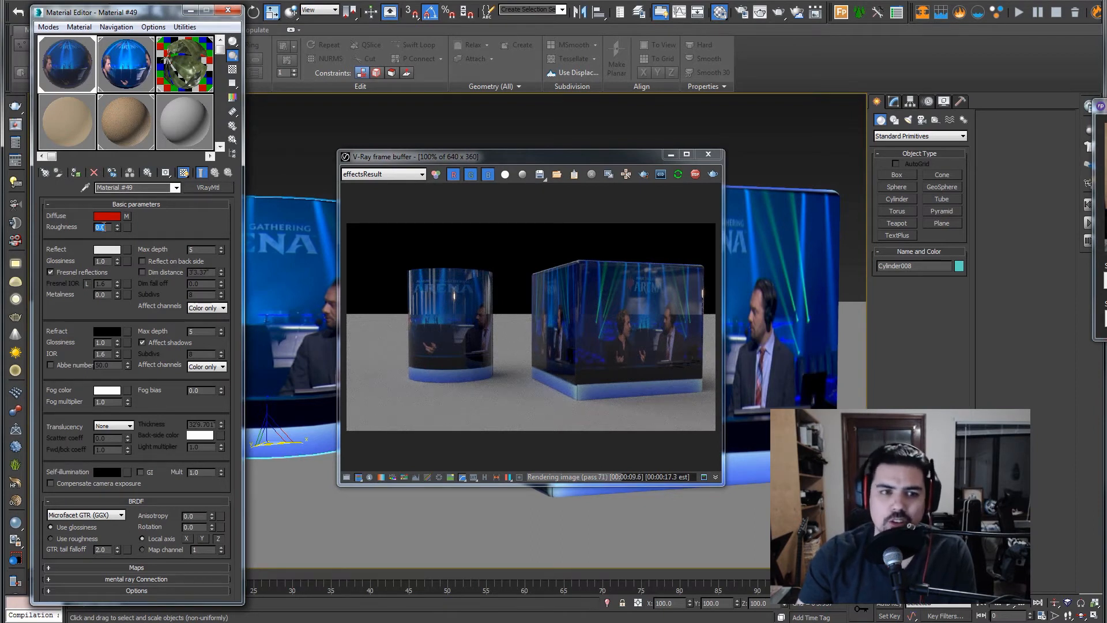
- Stop the render, set the first material's reflection color to black, and restart the interactive render
{"action": "left_click", "coordinate": [695, 175]}
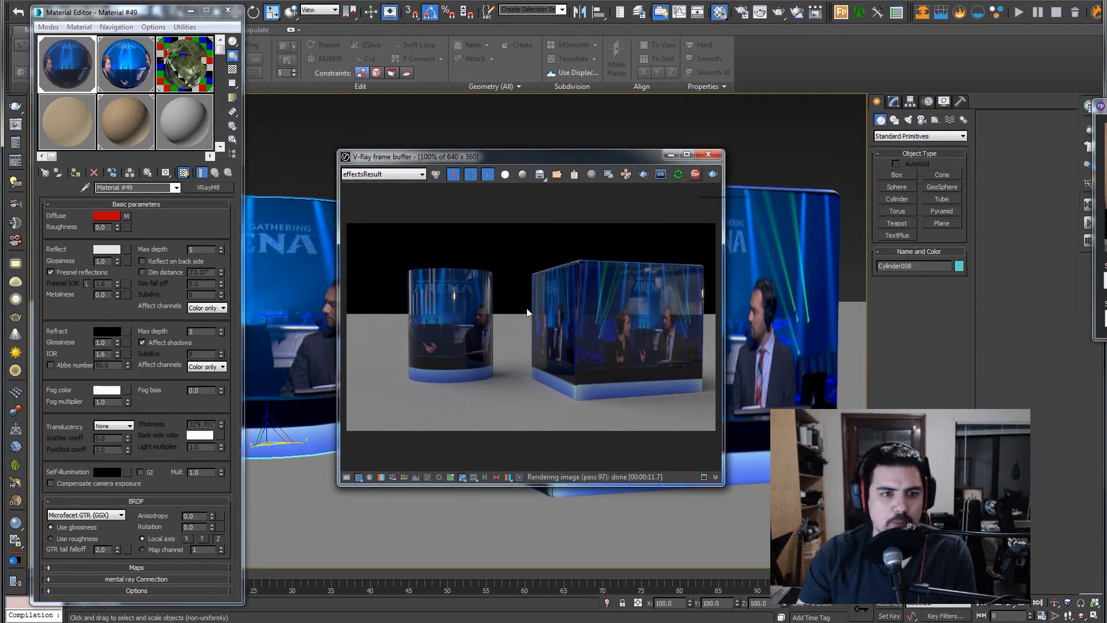
{"action": "left_click", "coordinate": [106, 254]}
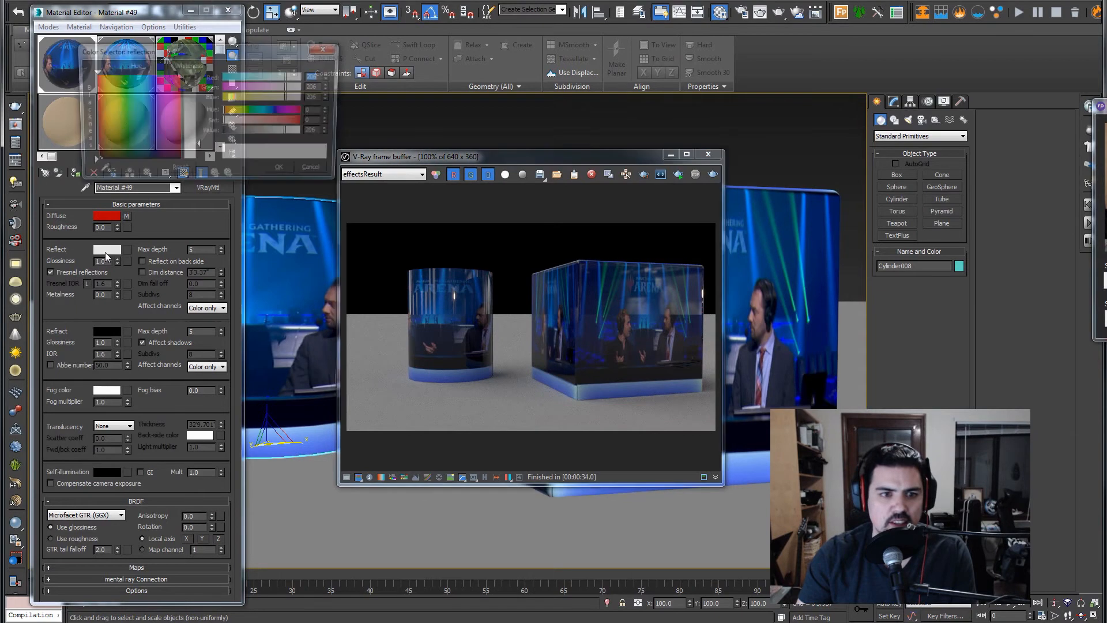
{"action": "left_click_drag", "start_coordinate": [232, 131], "coordinate": [208, 132]}
{"action": "left_click", "coordinate": [281, 172]}
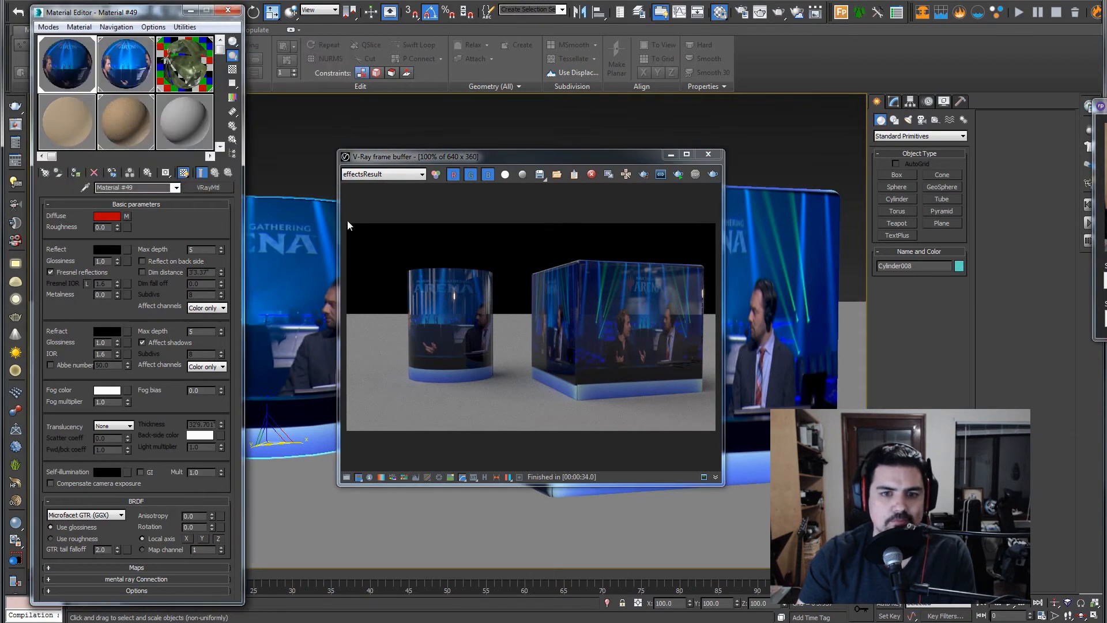
{"action": "left_click", "coordinate": [677, 178]}
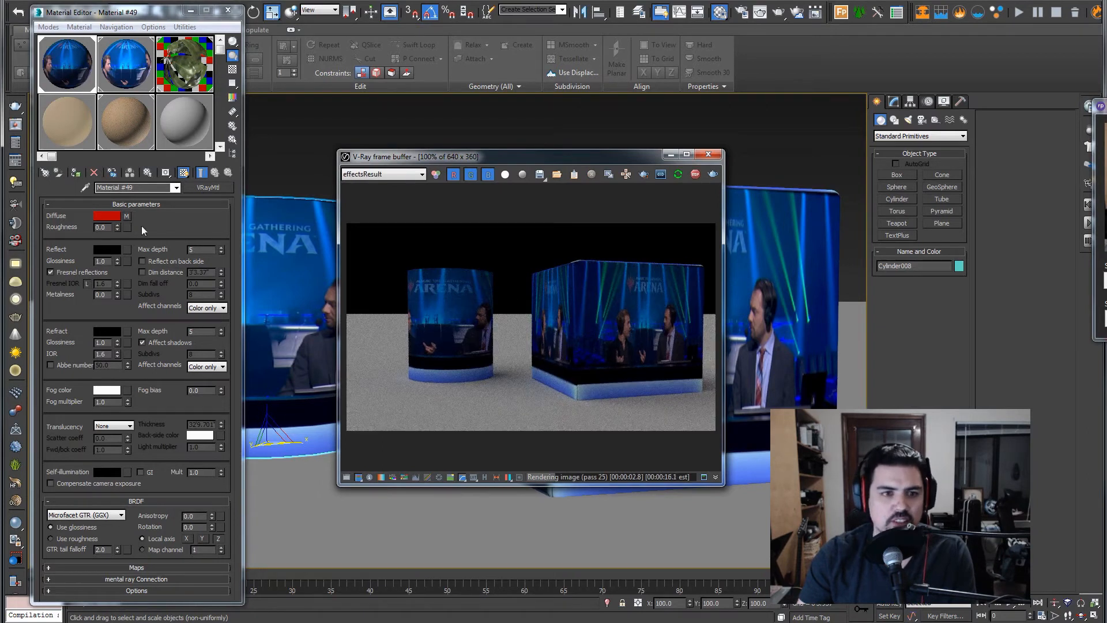
- Clear the image map from the first material's diffuse slot so only the red diffuse color is used
{"action": "right_click", "coordinate": [127, 216]}
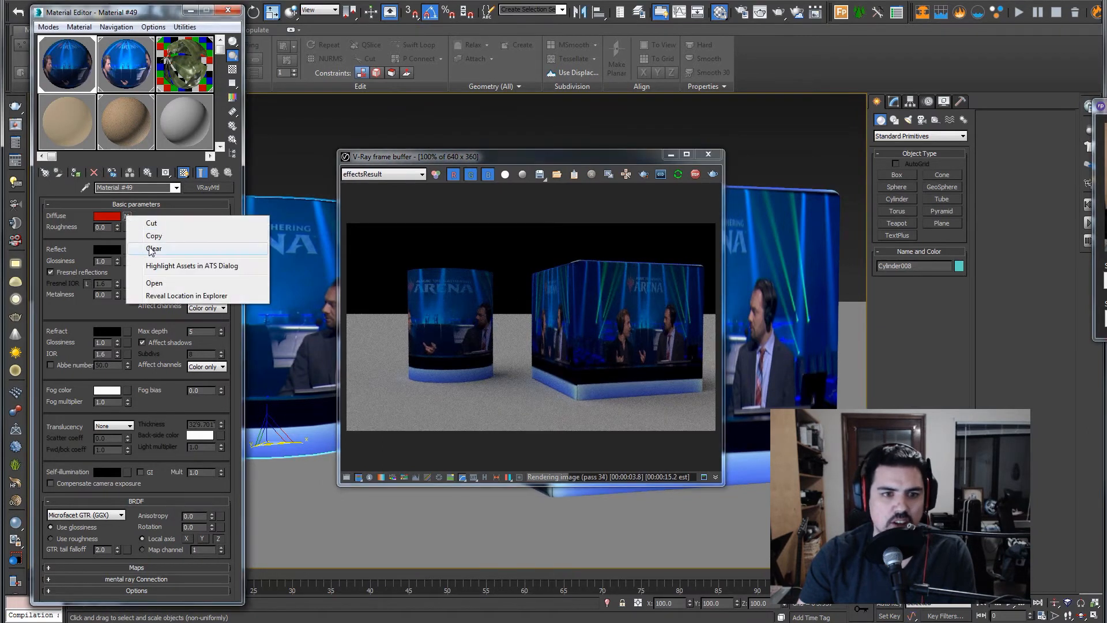
{"action": "left_click", "coordinate": [143, 212]}
{"action": "right_click", "coordinate": [128, 221]}
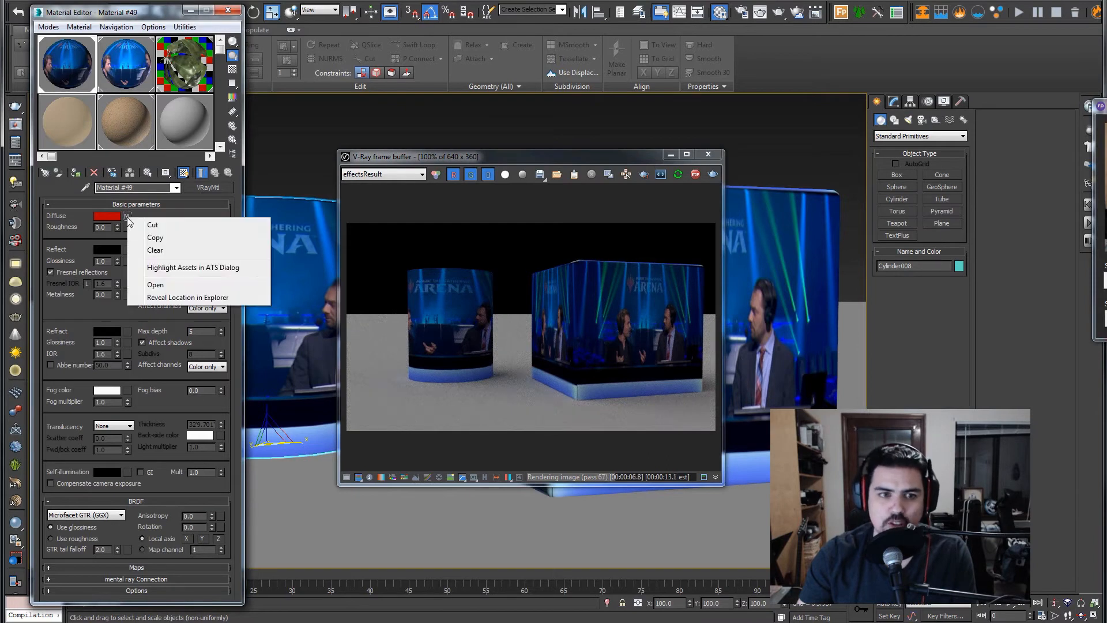
{"action": "left_click", "coordinate": [145, 246]}
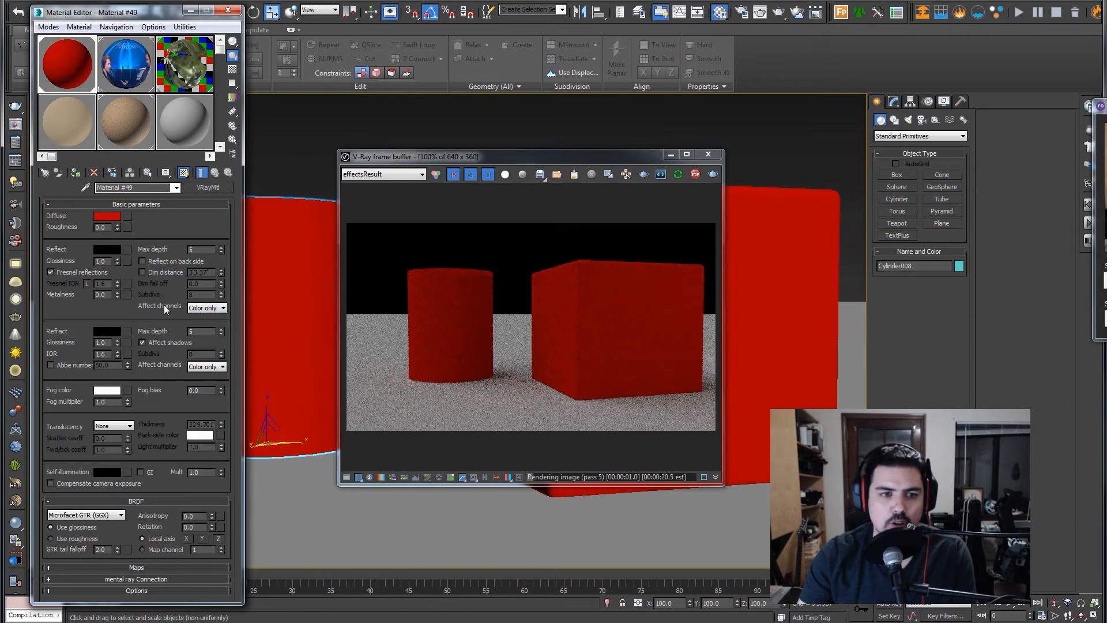
- Try a green reflection color with hue 100, saturation 255 and value 255 on the red material, and reset it to black
{"action": "left_click", "coordinate": [106, 250]}
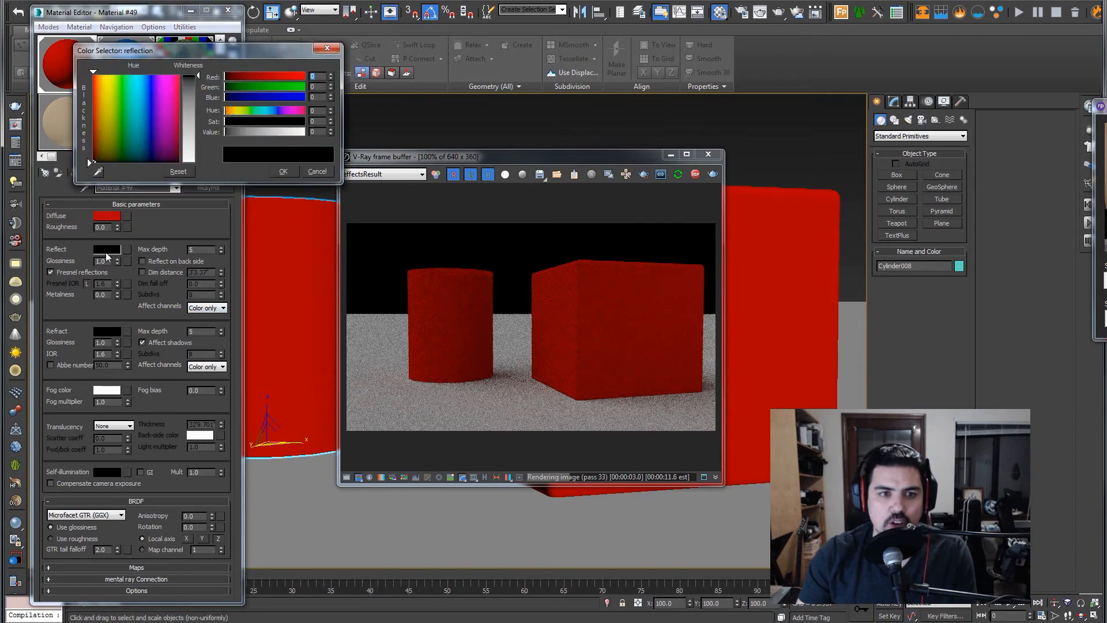
{"action": "left_click_drag", "start_coordinate": [196, 105], "coordinate": [196, 157]}
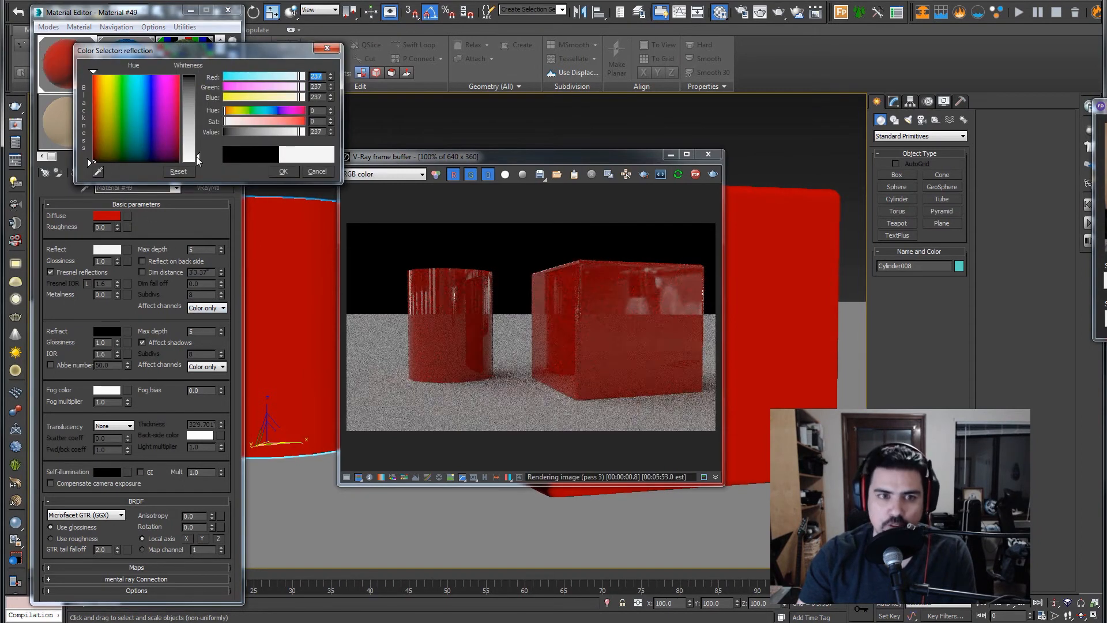
{"action": "left_click", "coordinate": [127, 82]}
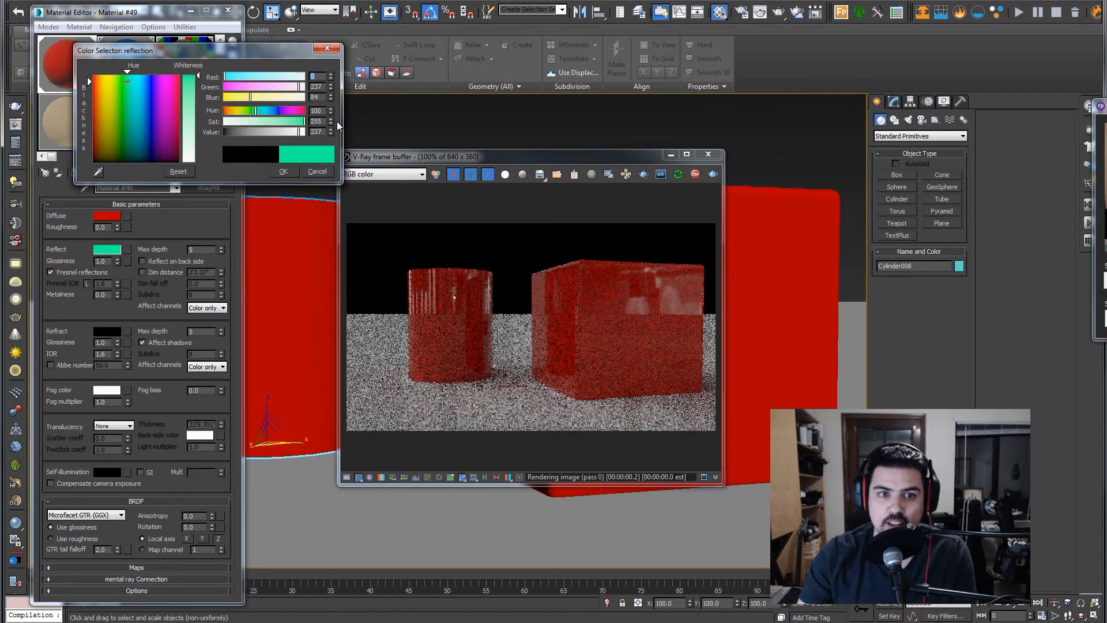
{"action": "left_click_drag", "start_coordinate": [299, 131], "coordinate": [319, 134]}
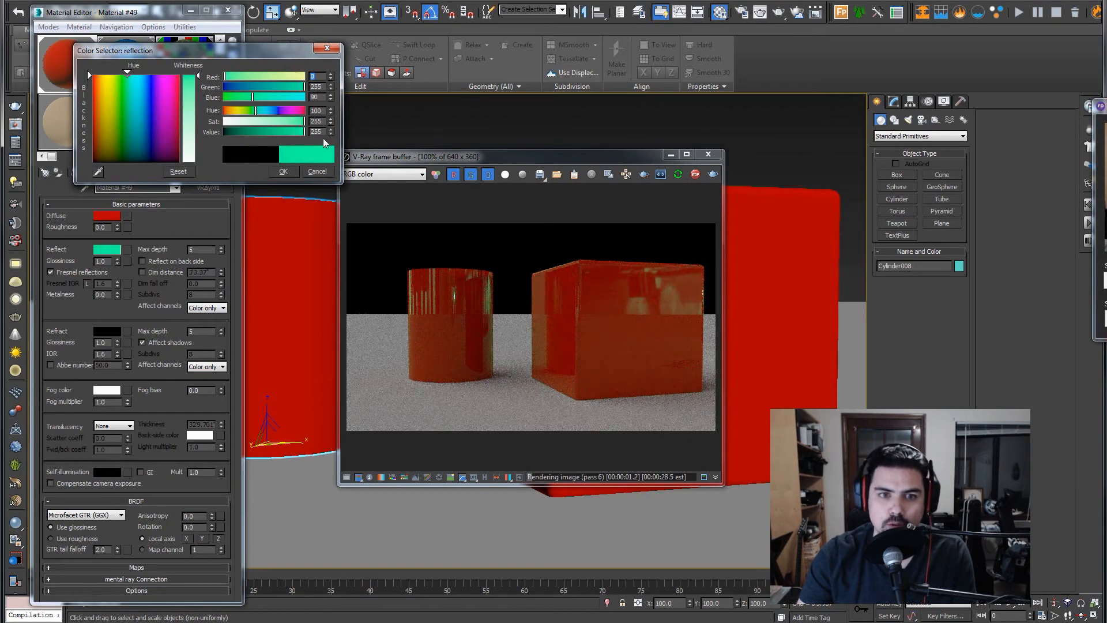
{"action": "left_click", "coordinate": [285, 169]}
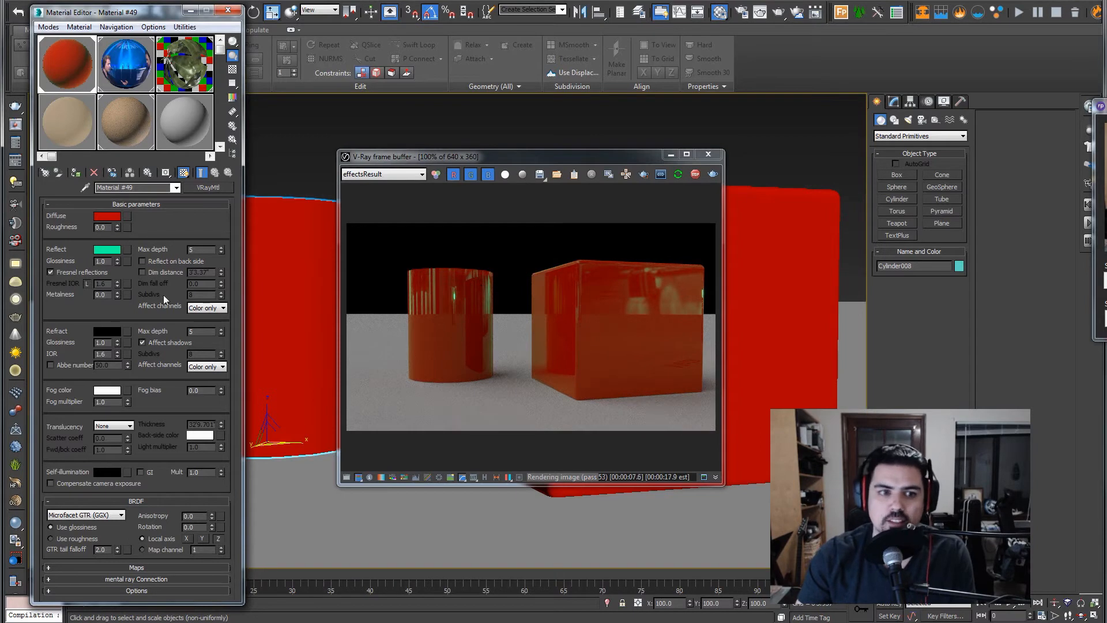
{"action": "left_click", "coordinate": [107, 249]}
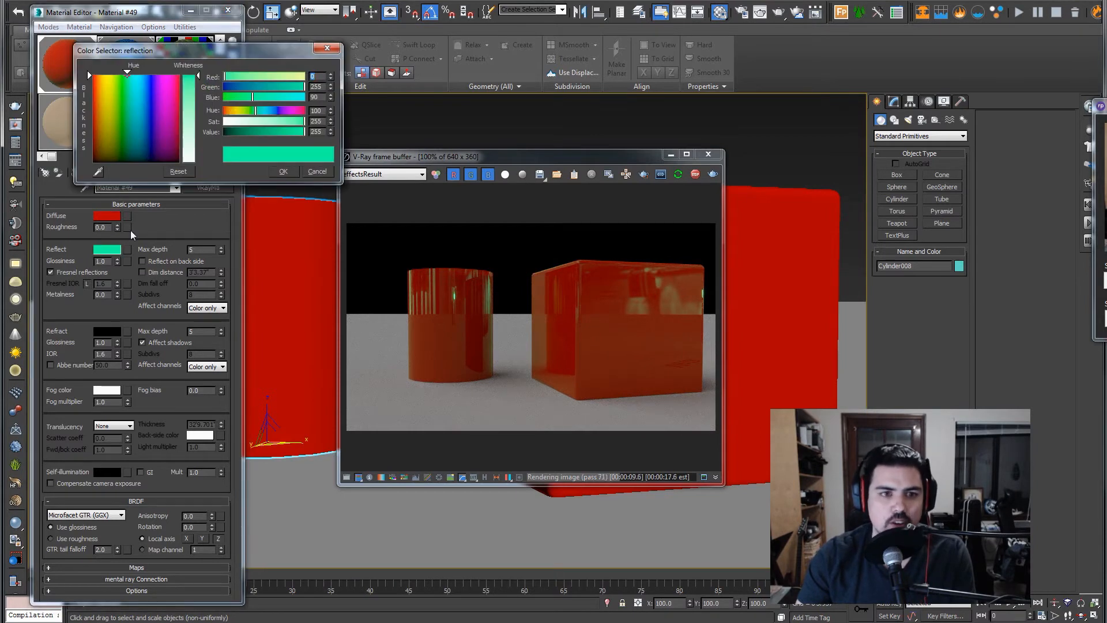
{"action": "left_click", "coordinate": [283, 171]}
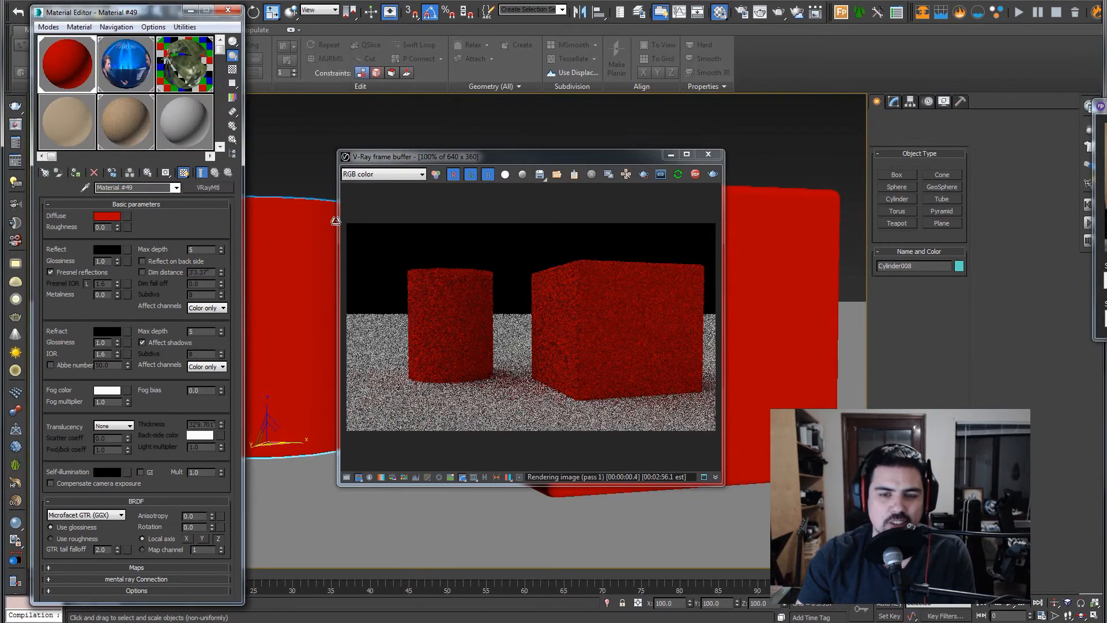
- Set the reflection color to pure white with value 255, trying a fully saturated red reflection along the way
{"action": "left_click", "coordinate": [107, 249]}
{"action": "left_click_drag", "start_coordinate": [198, 121], "coordinate": [198, 162]}
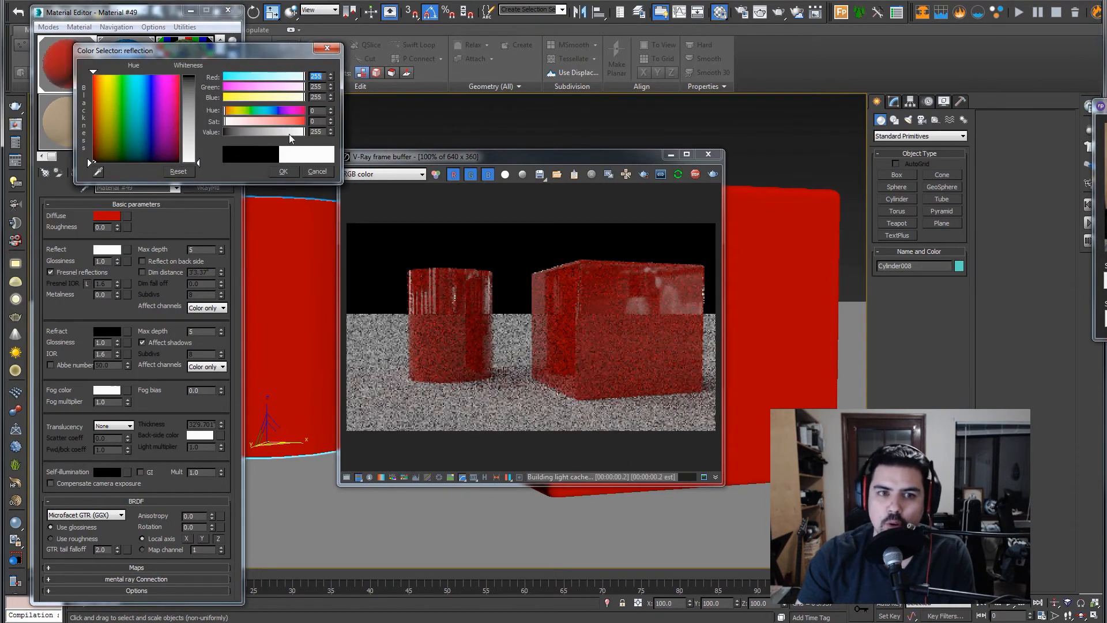
{"action": "left_click_drag", "start_coordinate": [278, 132], "coordinate": [306, 121]}
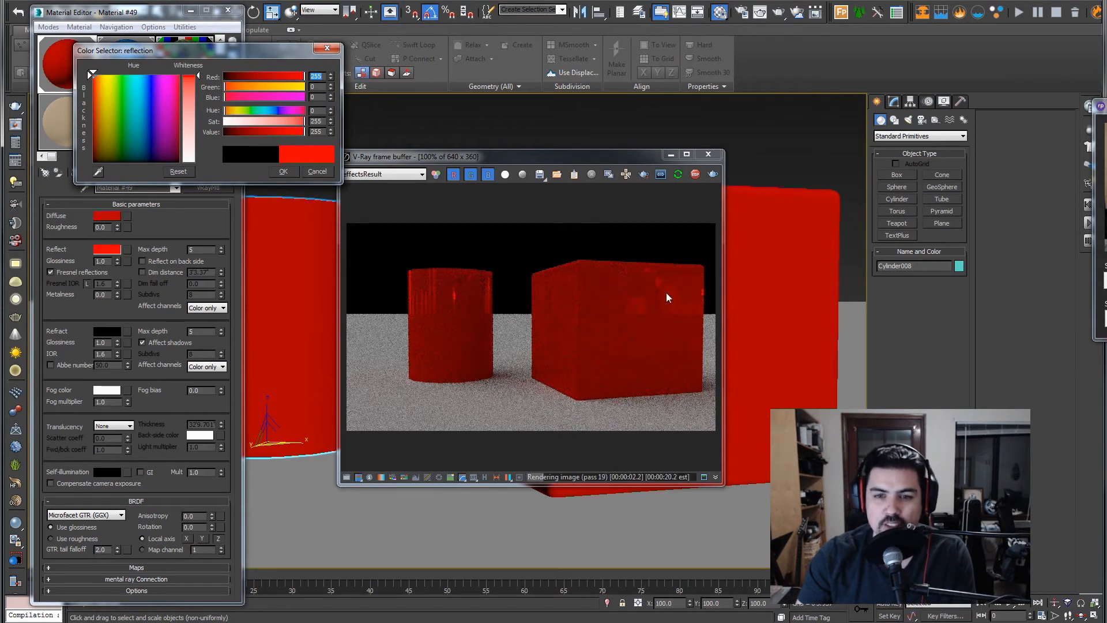
{"action": "left_click_drag", "start_coordinate": [284, 121], "coordinate": [225, 121]}
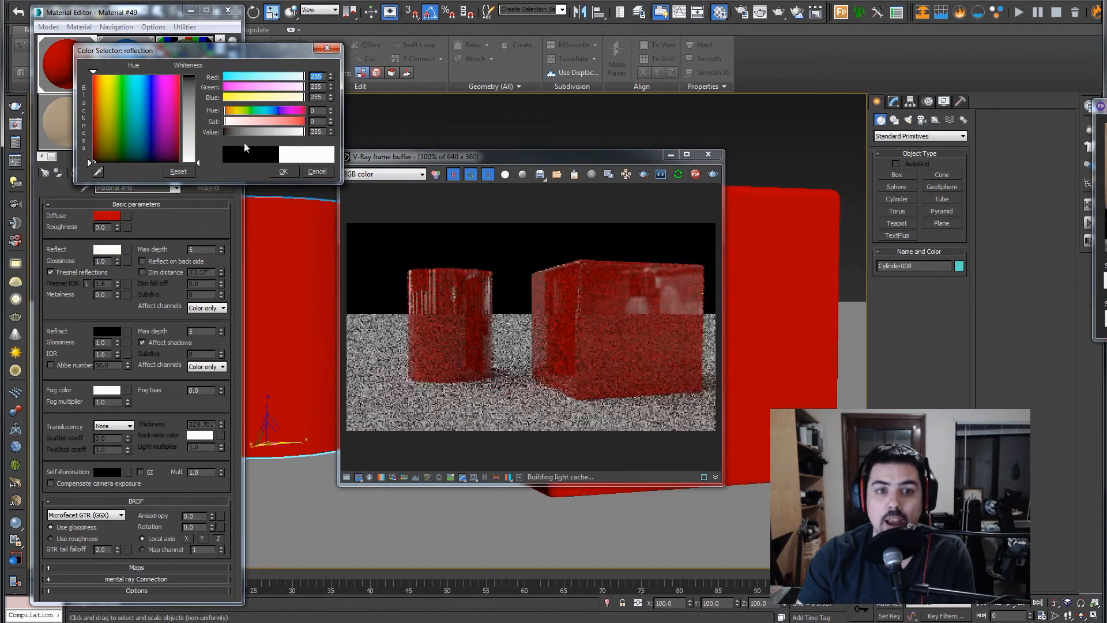
{"action": "left_click", "coordinate": [283, 172]}
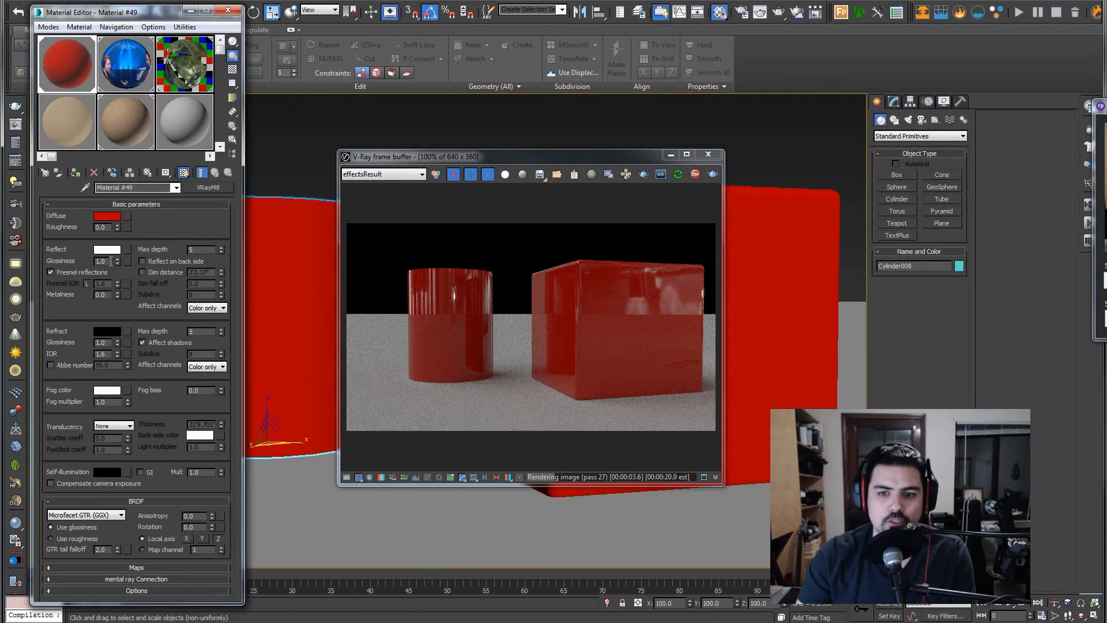
- Try a reflection glossiness of 0.5 on the red material and inspect the blurred reflections on the rendered cube
{"action": "left_click_drag", "start_coordinate": [111, 261], "coordinate": [76, 261]}
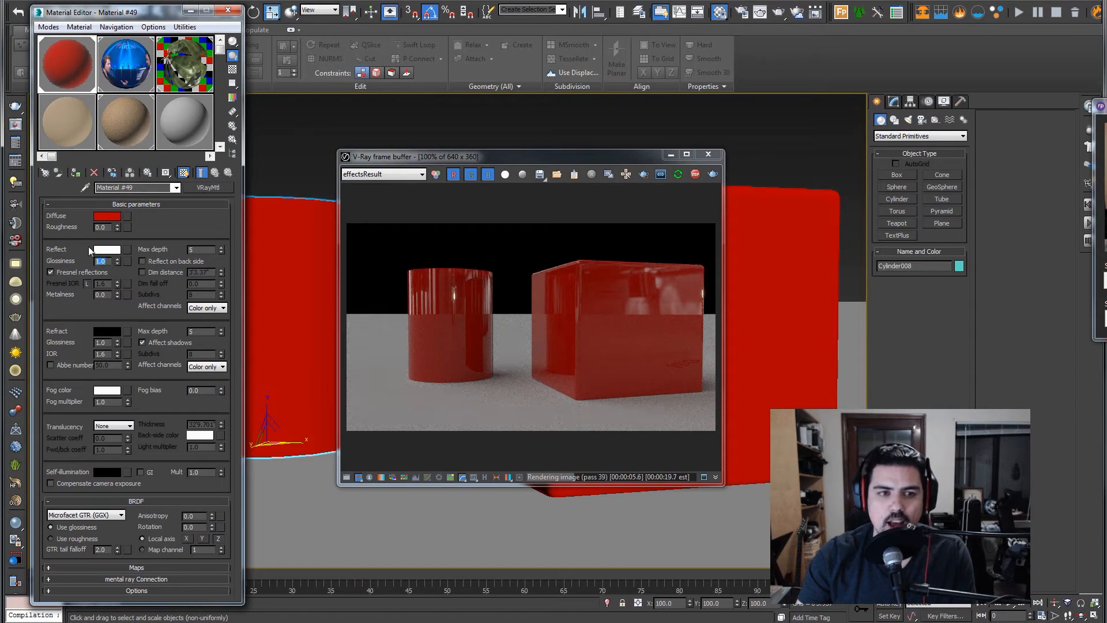
{"action": "type", "text": ".5"}
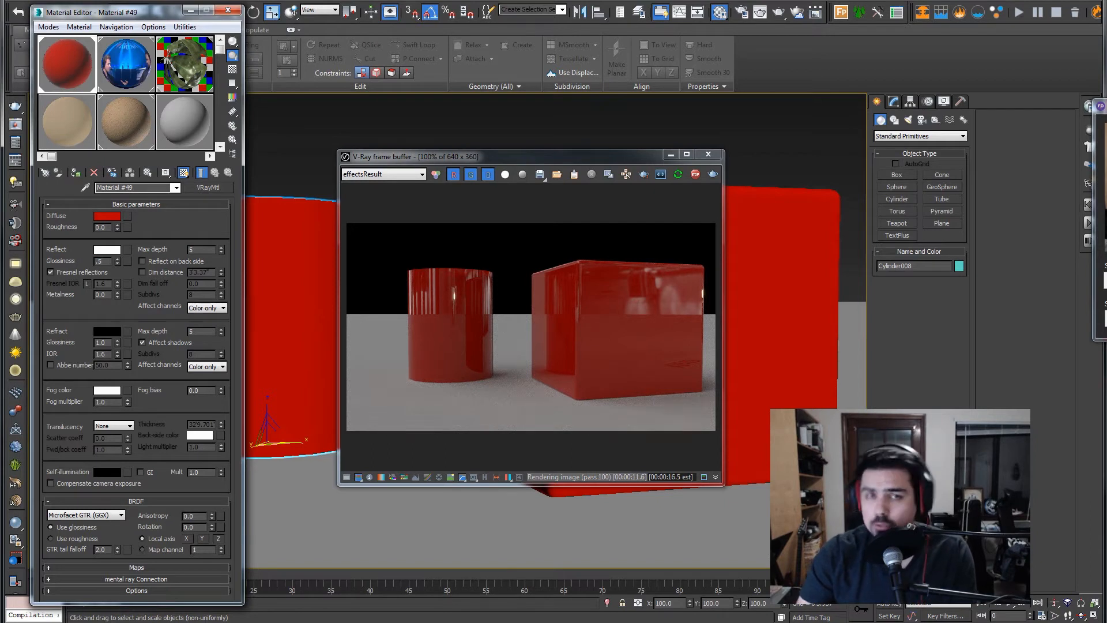
{"action": "key", "text": "Return"}
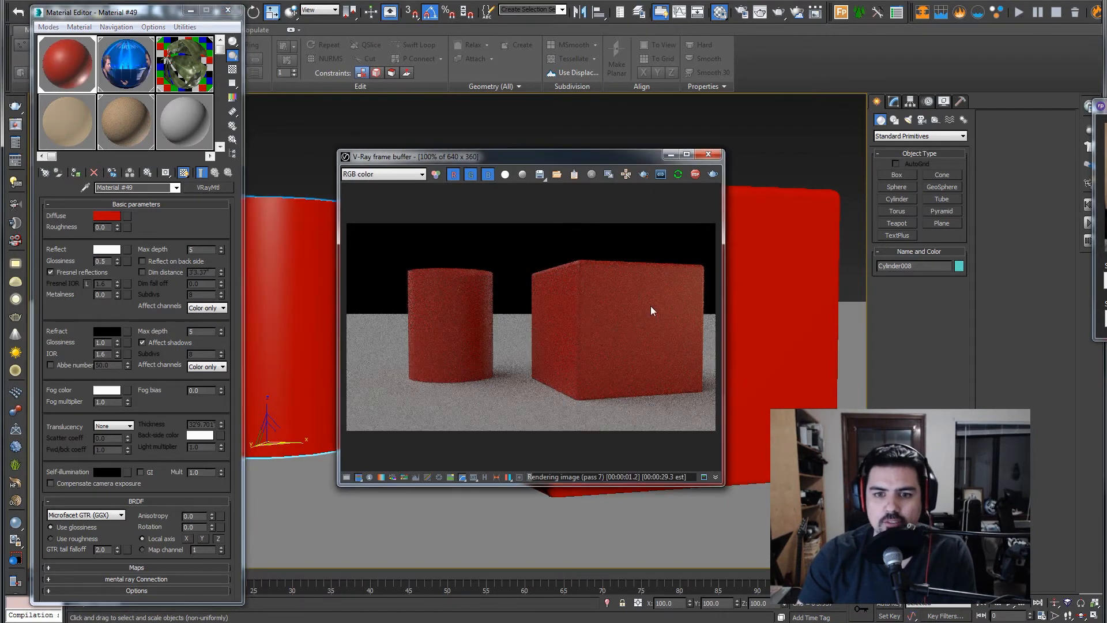
{"action": "scroll", "coordinate": [570, 269], "scroll_direction": "up", "scroll_amount": 1}
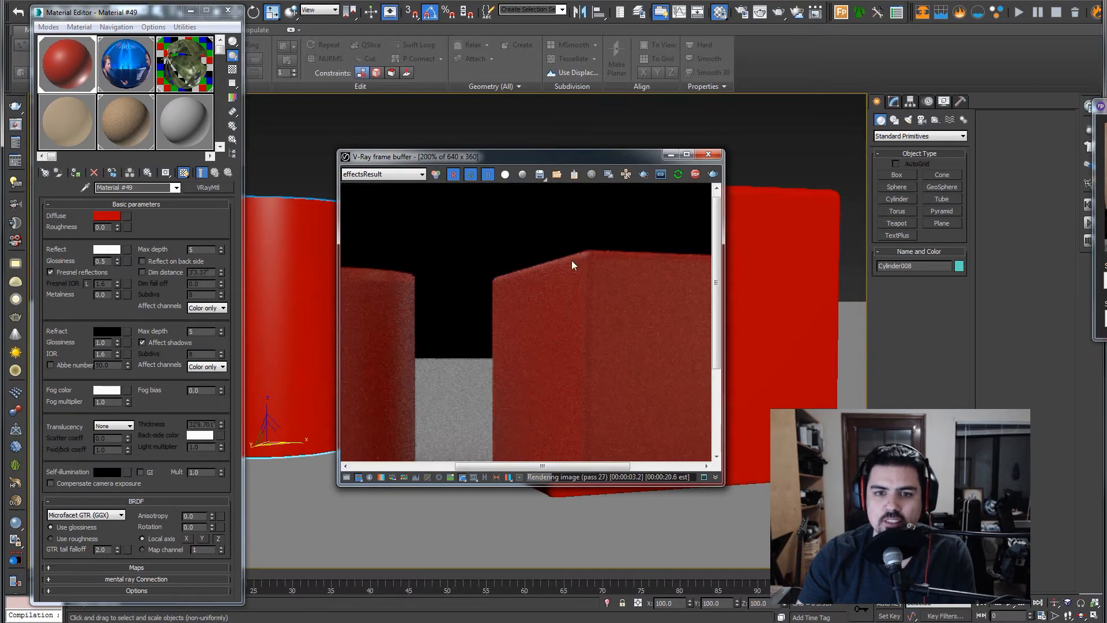
{"action": "scroll", "coordinate": [476, 299], "scroll_direction": "down", "scroll_amount": 1}
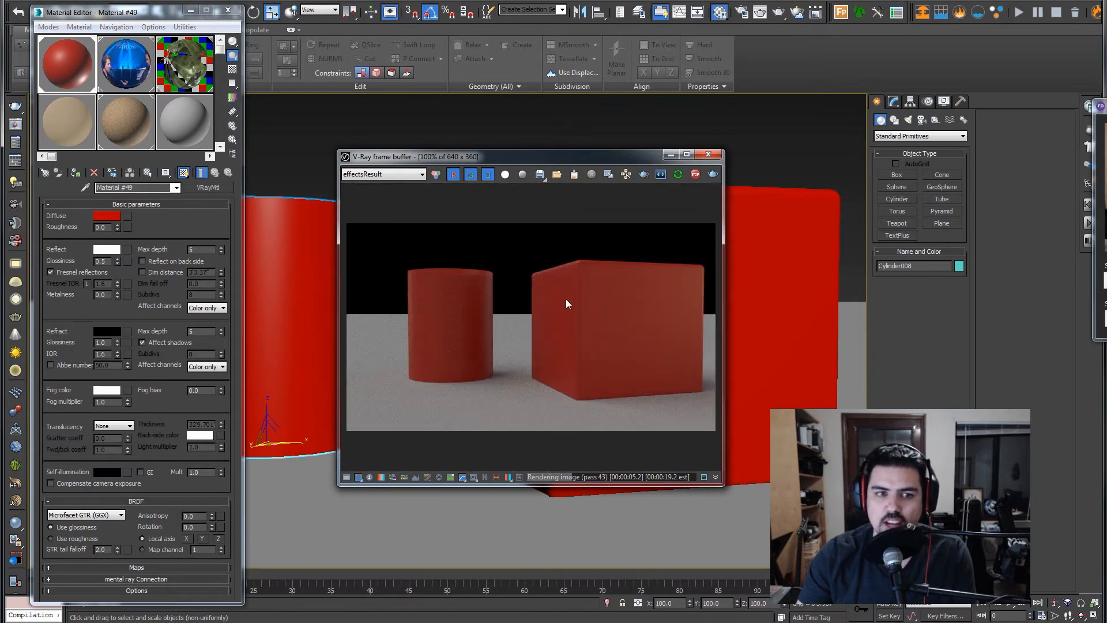
- Try a reflection glossiness of 0.8, checking the rendered cylinder up close, and set it back to 1.0
{"action": "double_click", "coordinate": [103, 262]}
{"action": "type", "text": ".8"}
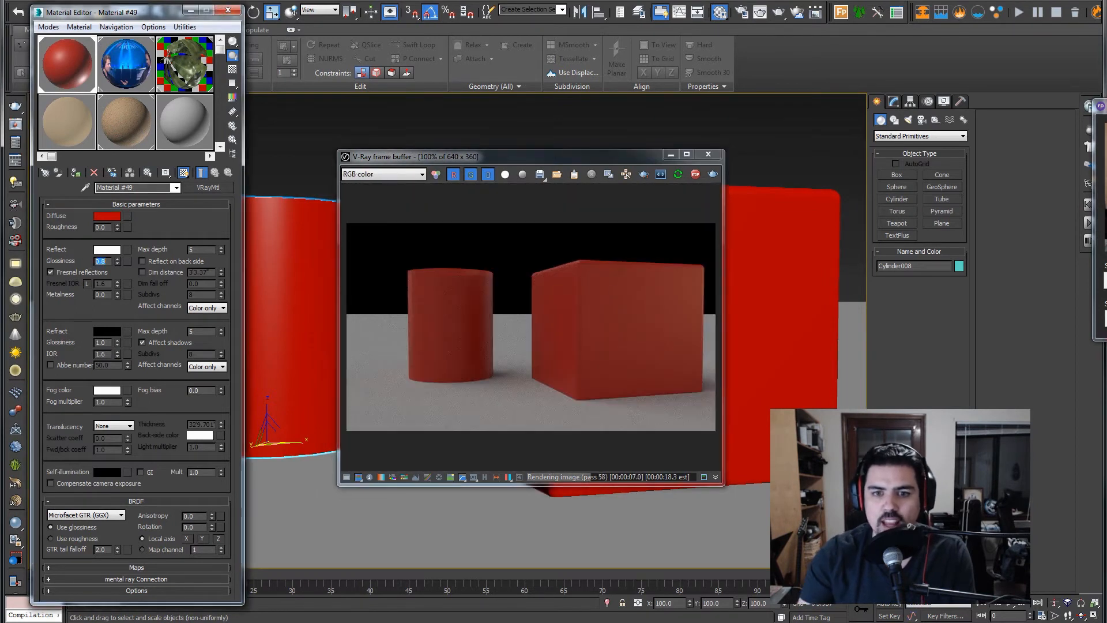
{"action": "key", "text": "Return"}
{"action": "scroll", "coordinate": [508, 300], "scroll_direction": "up", "scroll_amount": 1}
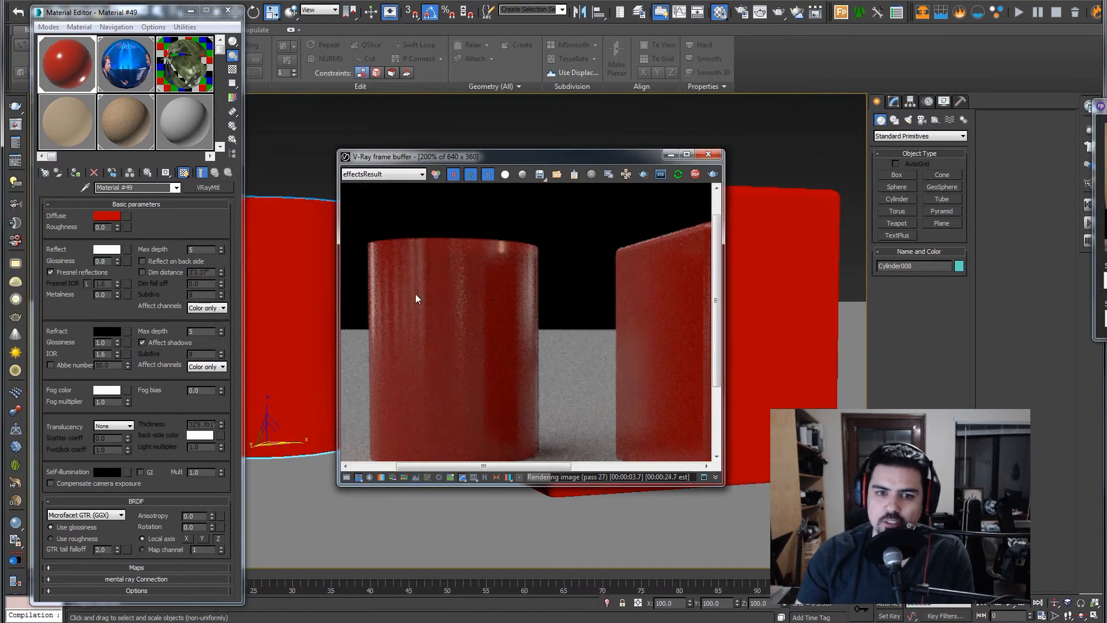
{"action": "scroll", "coordinate": [491, 297], "scroll_direction": "down", "scroll_amount": 1}
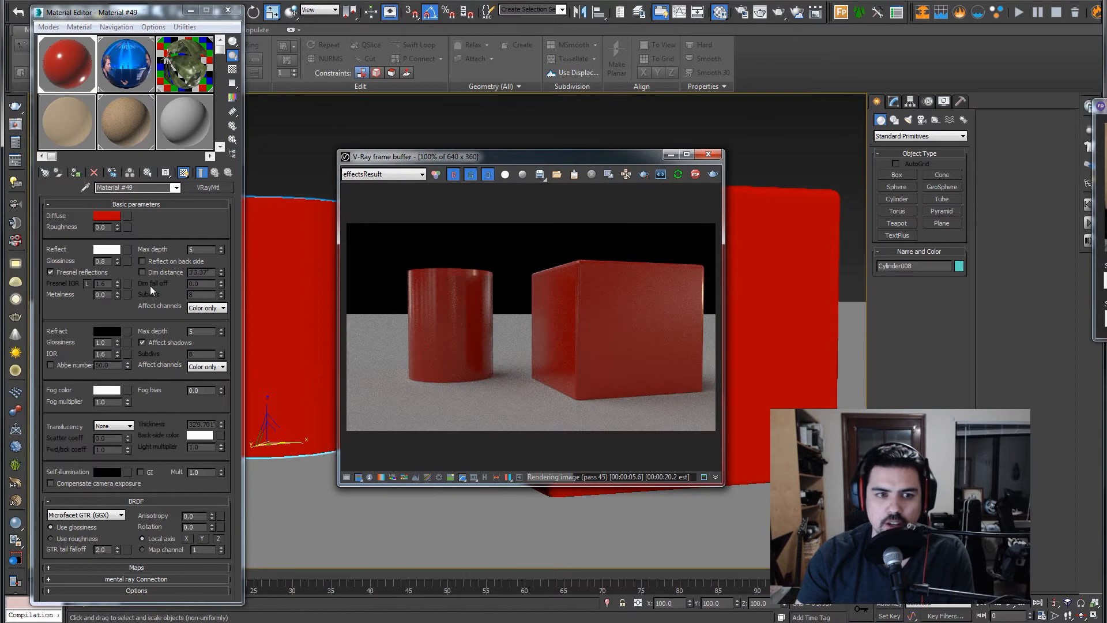
{"action": "left_click_drag", "start_coordinate": [109, 261], "coordinate": [69, 263]}
{"action": "type", "text": "1"}
{"action": "key", "text": "Return"}
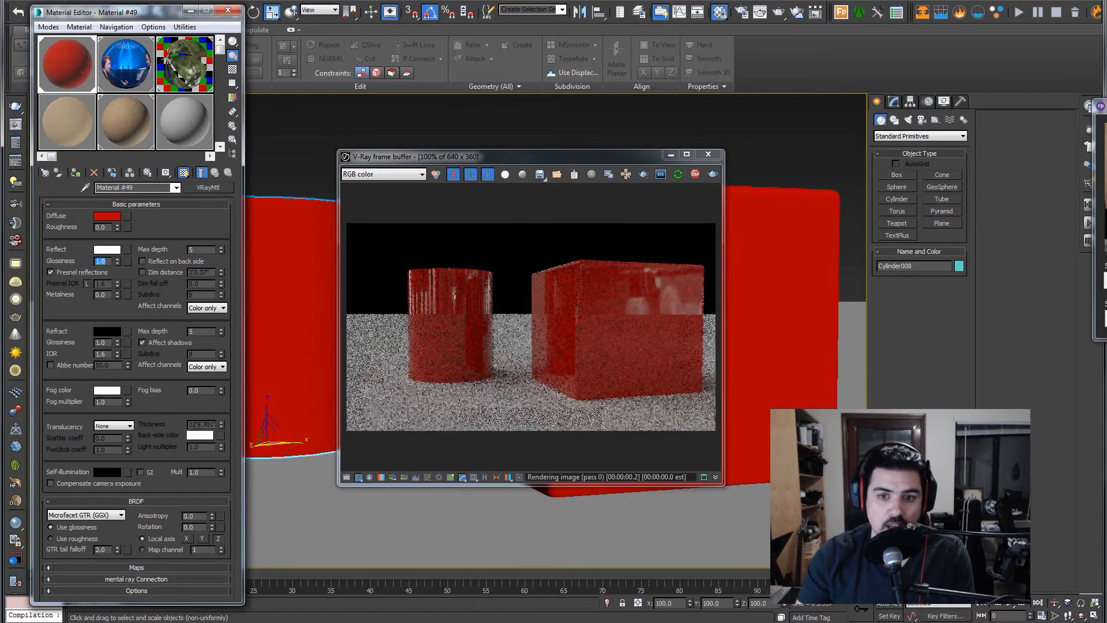
- Make the first material's diffuse color black, let the scene render, and stop the render
{"action": "left_click", "coordinate": [106, 216]}
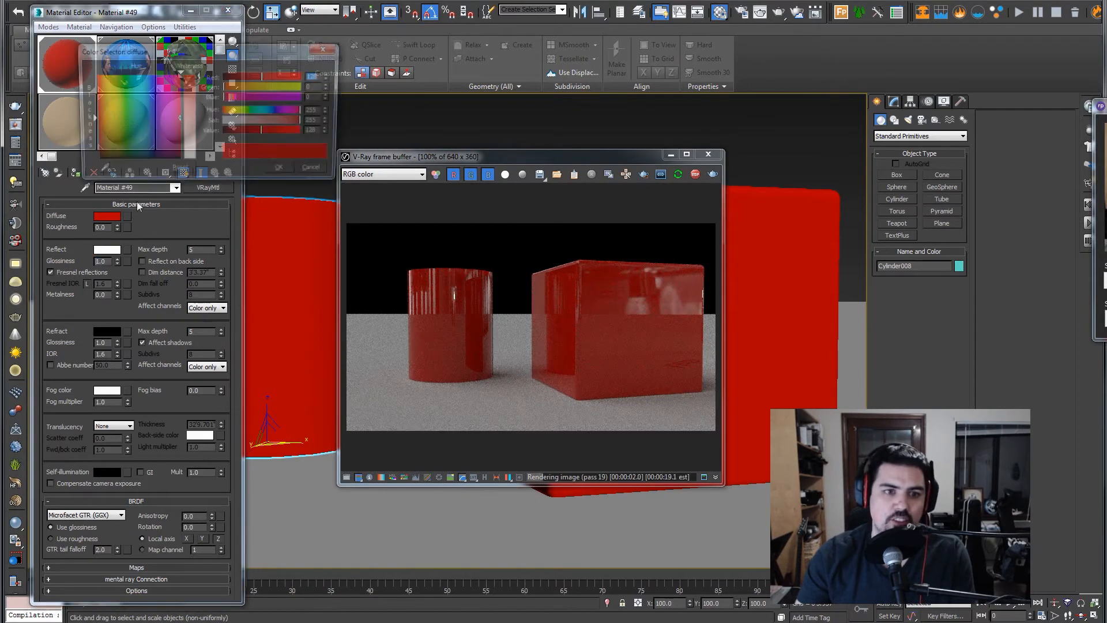
{"action": "left_click", "coordinate": [225, 131]}
{"action": "left_click", "coordinate": [283, 171]}
{"action": "left_click", "coordinate": [567, 306]}
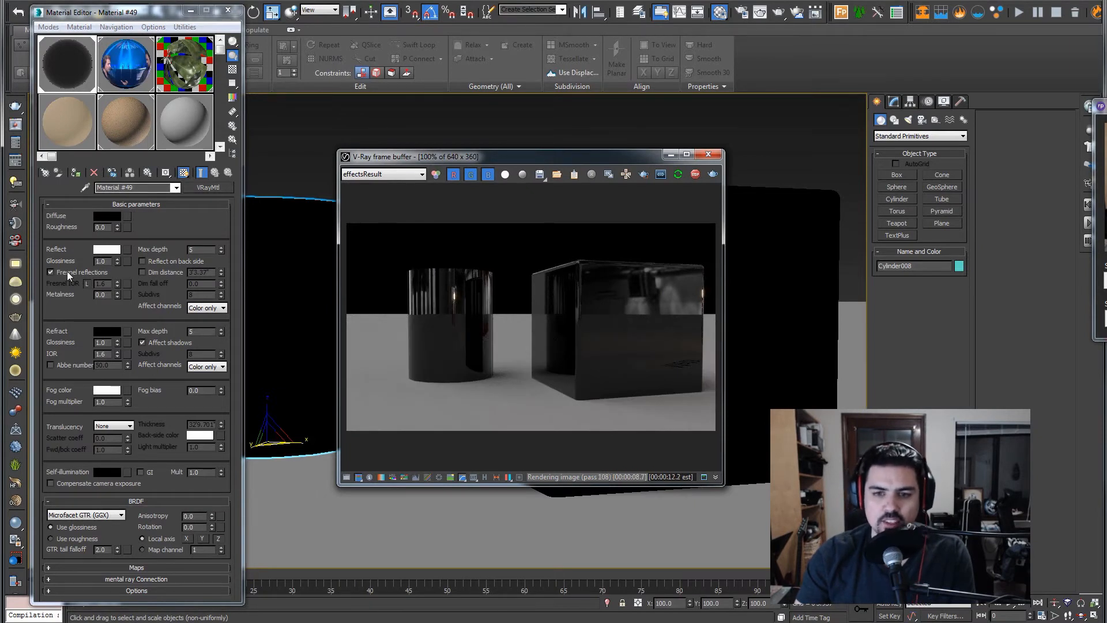
{"action": "left_click", "coordinate": [702, 171]}
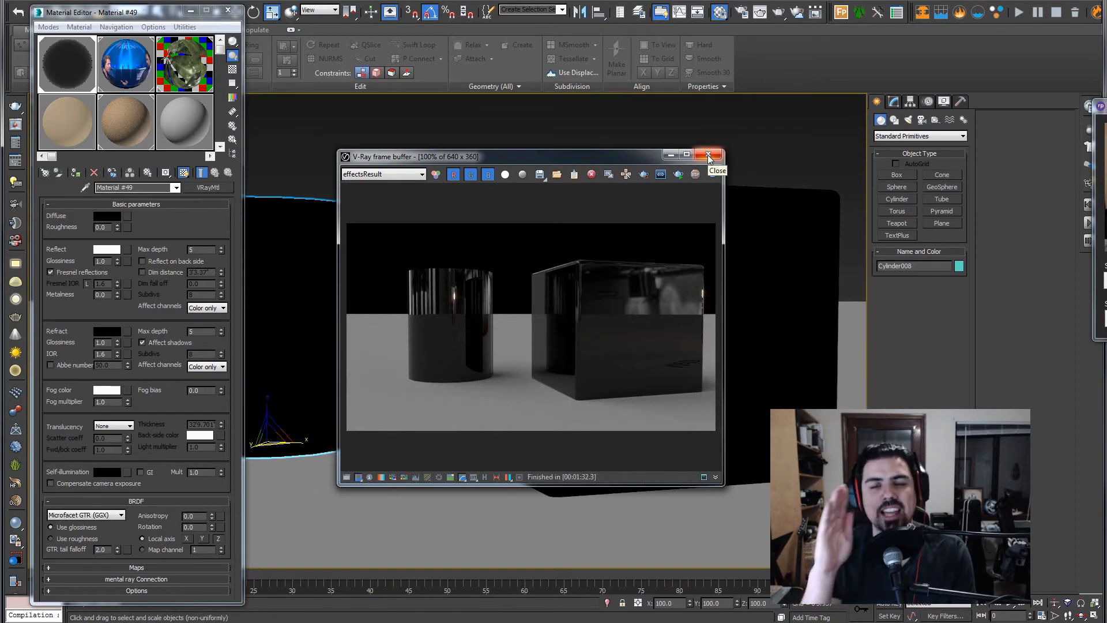
- Frame the cylinder at 200% in the frame buffer, restart the render, and unlock the Fresnel IOR from the refraction IOR
{"action": "scroll", "coordinate": [448, 320], "scroll_direction": "up", "scroll_amount": 3}
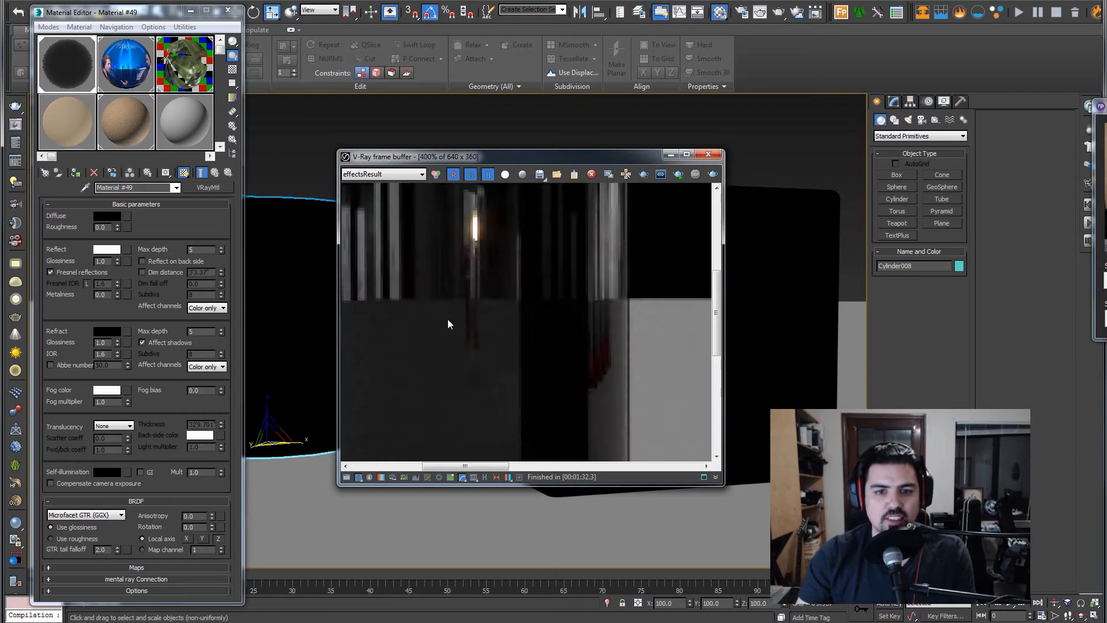
{"action": "middle_click_drag", "start_coordinate": [447, 319], "coordinate": [552, 310]}
{"action": "scroll", "coordinate": [547, 310], "scroll_direction": "down", "scroll_amount": 2}
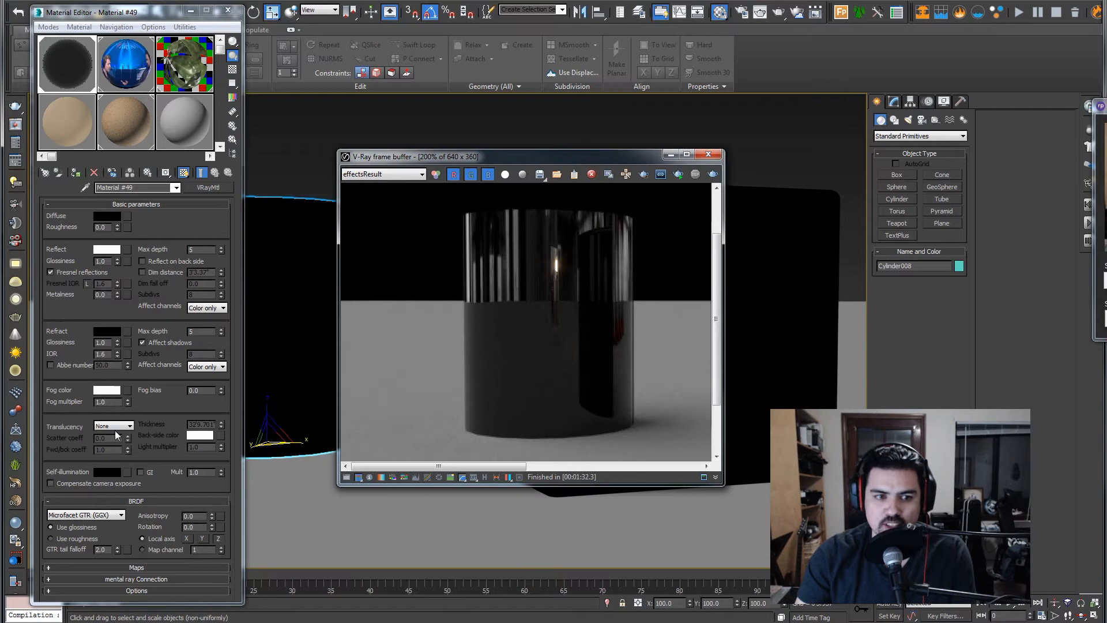
{"action": "double_click", "coordinate": [107, 355]}
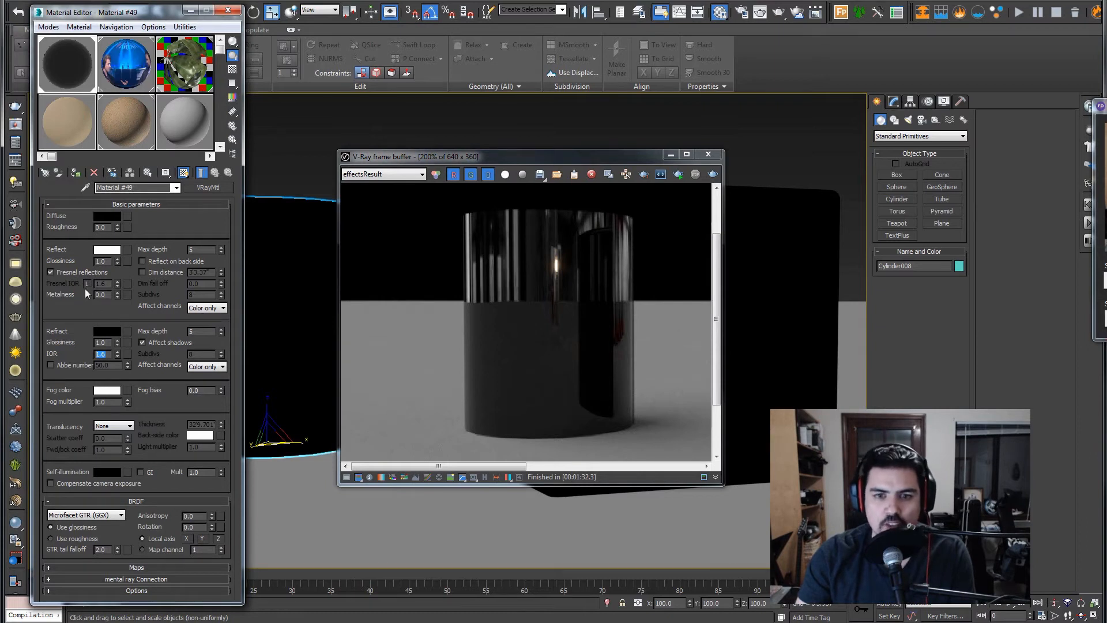
{"action": "left_click", "coordinate": [671, 190]}
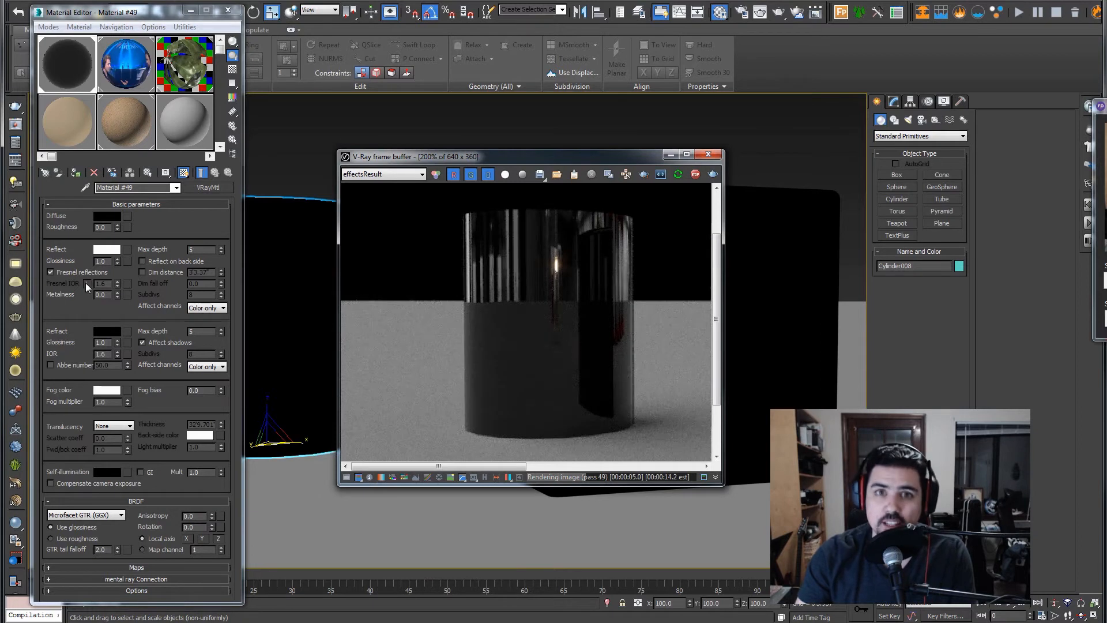
{"action": "left_click", "coordinate": [86, 283]}
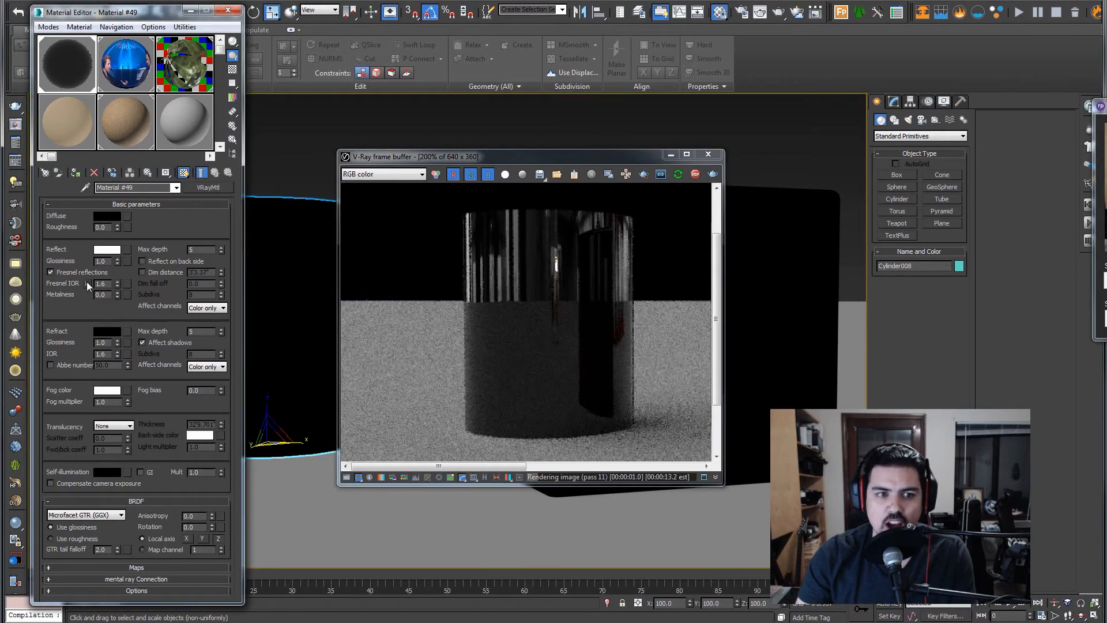
- Try a Fresnel IOR of 20 on the first material and view the whole render in the frame buffer
{"action": "double_click", "coordinate": [104, 283]}
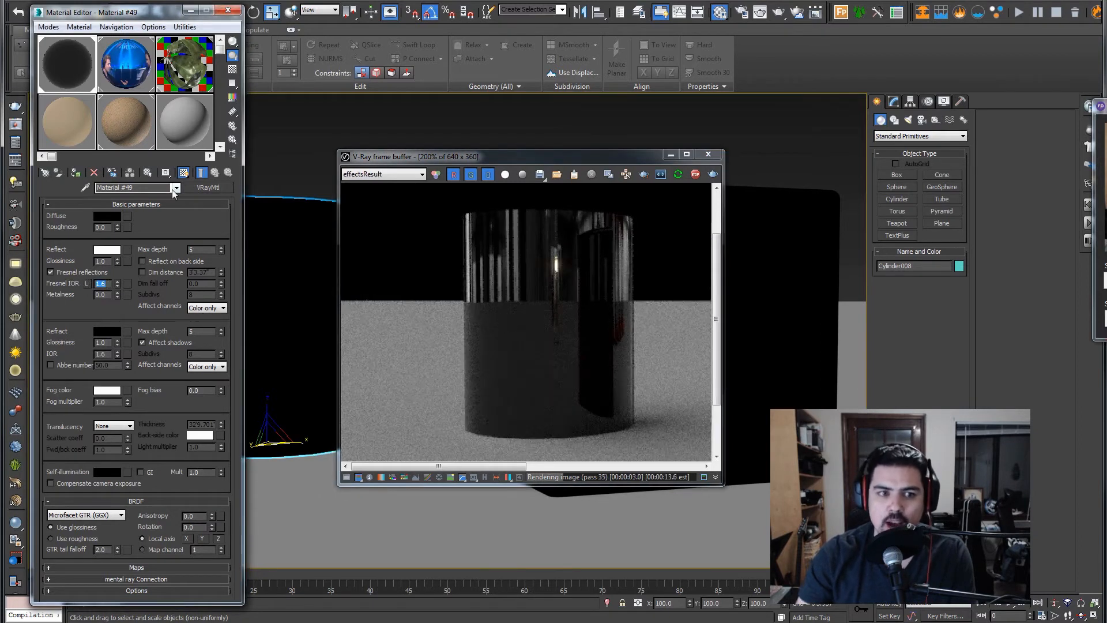
{"action": "type", "text": "20"}
{"action": "key", "text": "Return"}
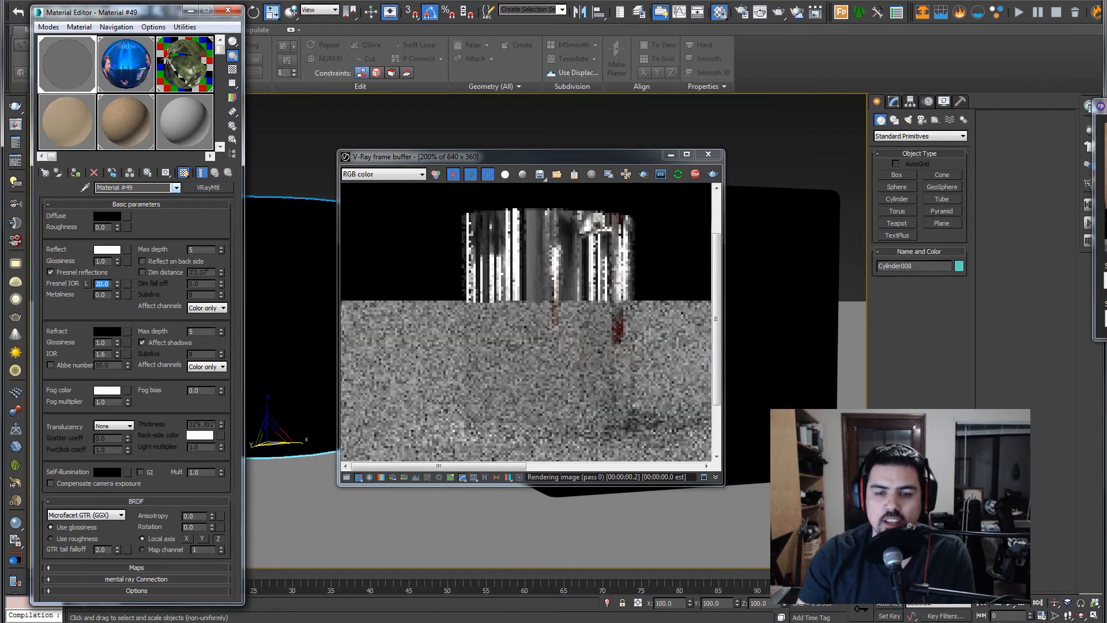
{"action": "scroll", "coordinate": [602, 327], "scroll_direction": "down", "scroll_amount": 1}
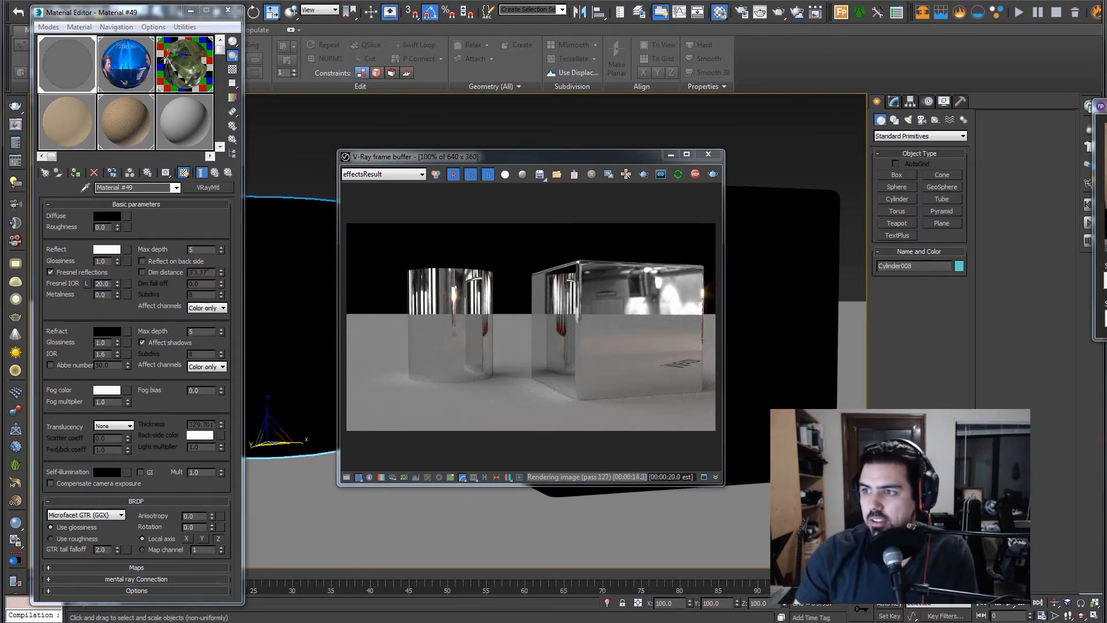
- Bring the browser with the pixelandpoly.com IOR list into view and look up asphalt and glass among the common materials
{"action": "left_click_drag", "start_coordinate": [1106, 109], "coordinate": [901, 2]}
{"action": "scroll", "coordinate": [825, 254], "scroll_direction": "down", "scroll_amount": 6}
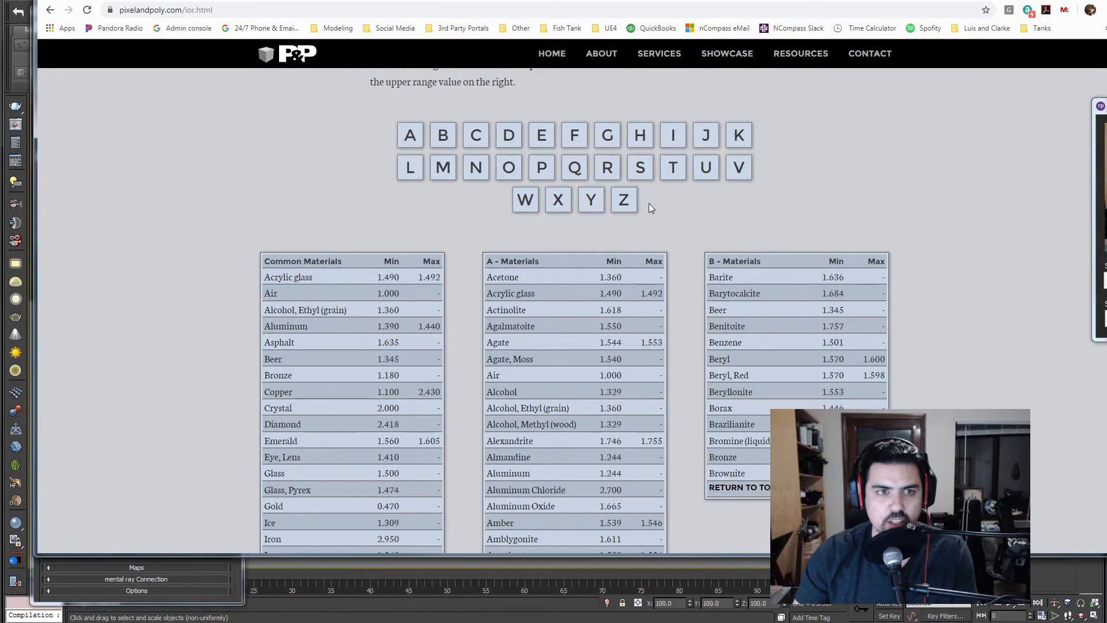
{"action": "scroll", "coordinate": [321, 322], "scroll_direction": "down", "scroll_amount": 1}
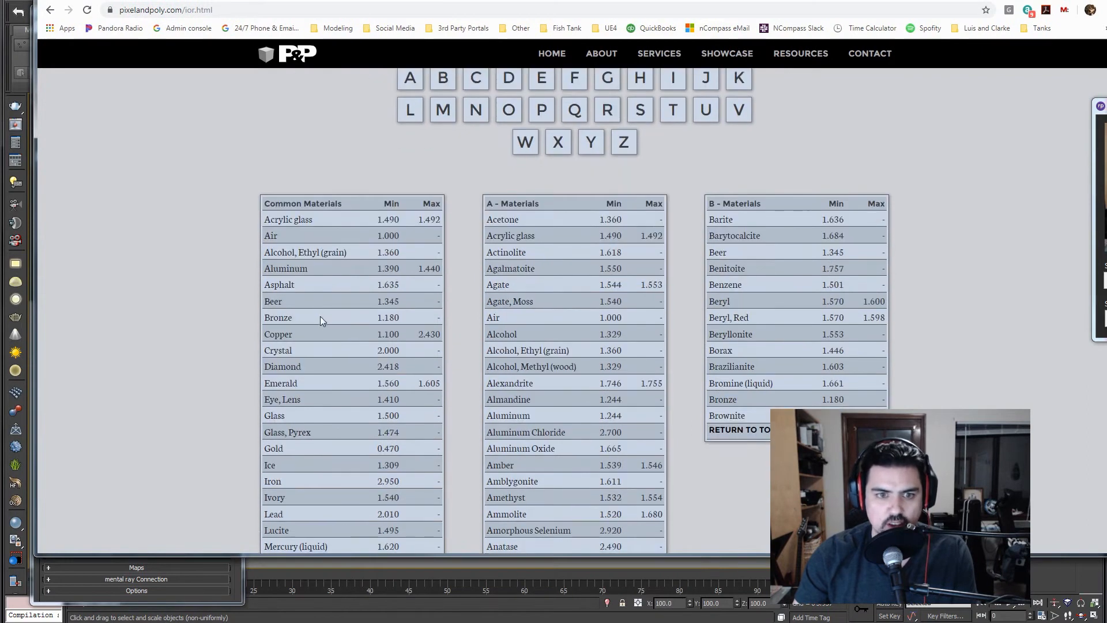
{"action": "scroll", "coordinate": [297, 277], "scroll_direction": "down", "scroll_amount": 1}
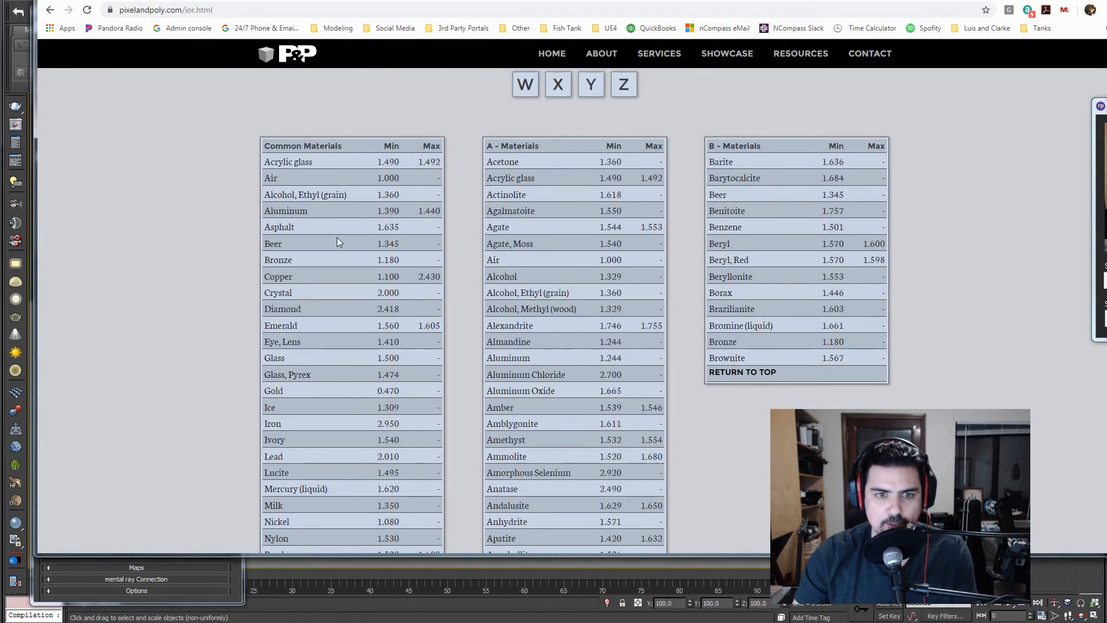
{"action": "left_click_drag", "start_coordinate": [376, 228], "coordinate": [402, 232]}
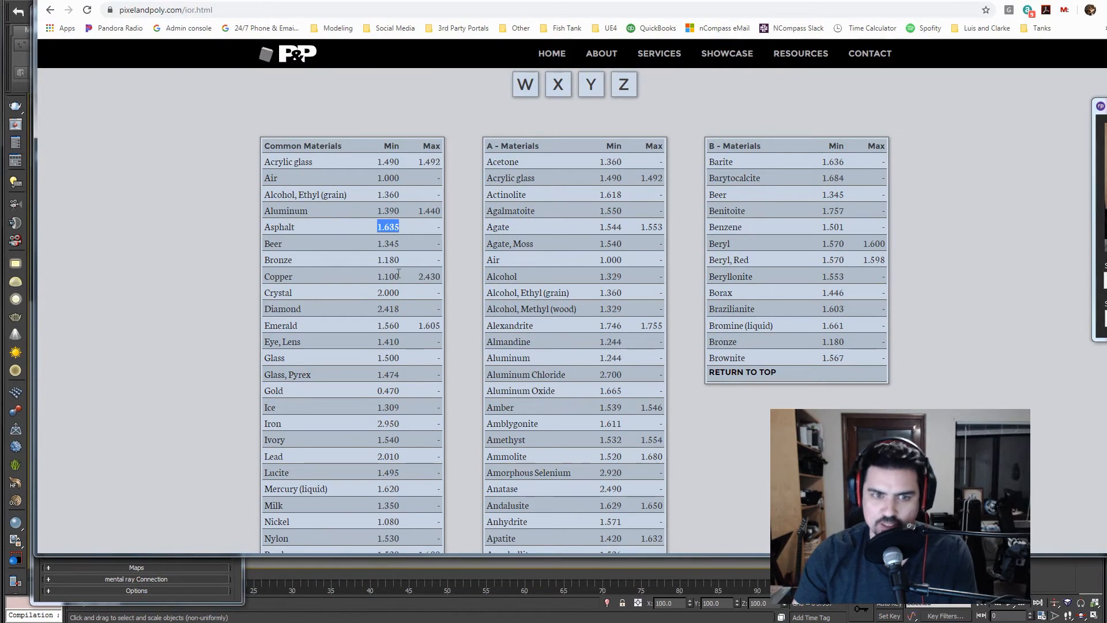
{"action": "scroll", "coordinate": [378, 277], "scroll_direction": "down", "scroll_amount": 2}
{"action": "left_click_drag", "start_coordinate": [376, 244], "coordinate": [402, 243]}
{"action": "scroll", "coordinate": [405, 260], "scroll_direction": "up", "scroll_amount": 1}
{"action": "scroll", "coordinate": [409, 306], "scroll_direction": "up", "scroll_amount": 1}
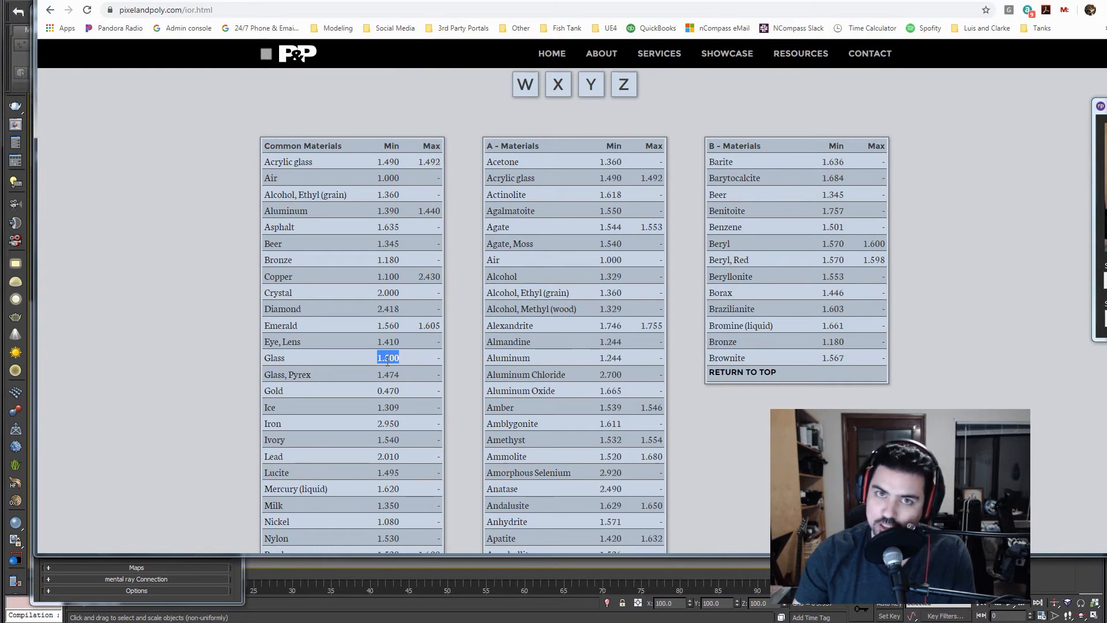
- Examine the remaining common and alphabetical IOR tables, return to the glass entry, and move the browser off the 3ds Max window
{"action": "scroll", "coordinate": [387, 360], "scroll_direction": "down", "scroll_amount": 1}
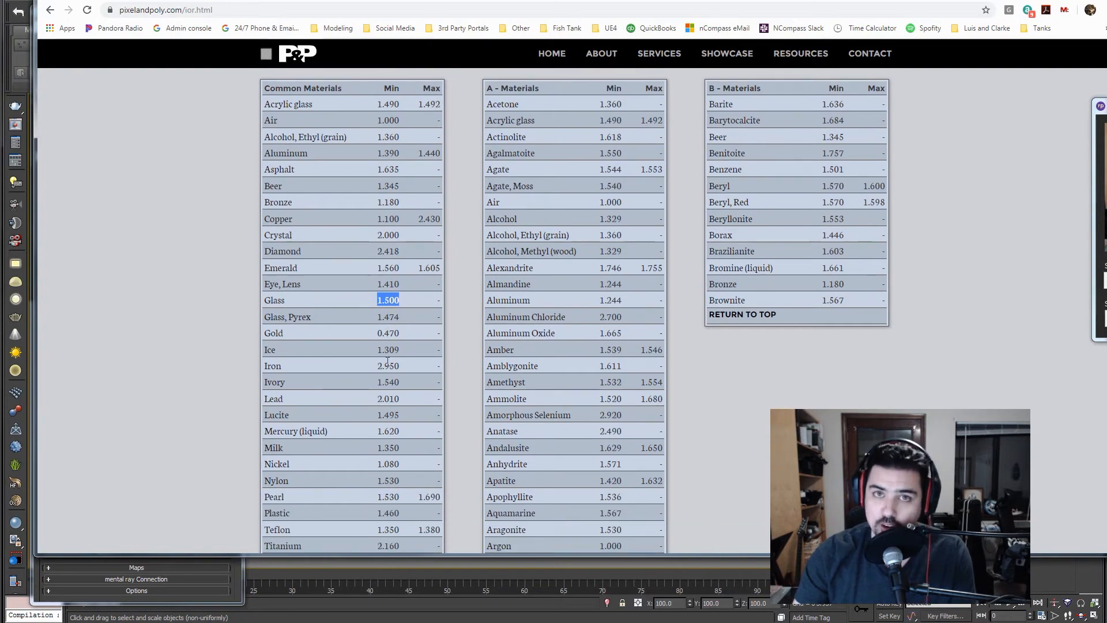
{"action": "scroll", "coordinate": [388, 362], "scroll_direction": "down", "scroll_amount": 2}
{"action": "scroll", "coordinate": [491, 372], "scroll_direction": "down", "scroll_amount": 2}
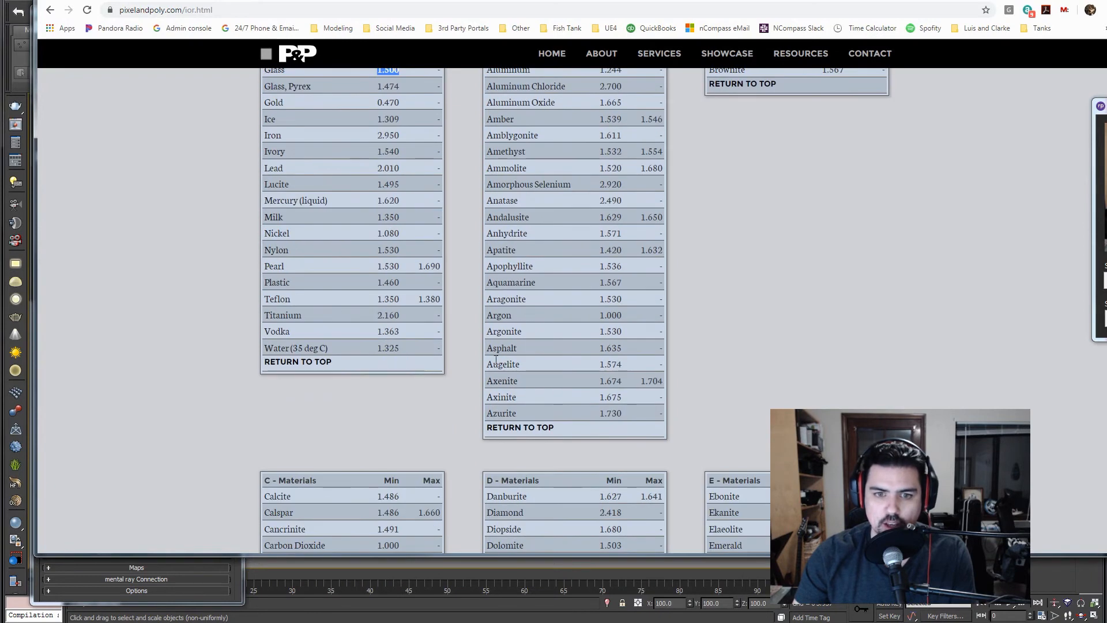
{"action": "scroll", "coordinate": [534, 324], "scroll_direction": "down", "scroll_amount": 5}
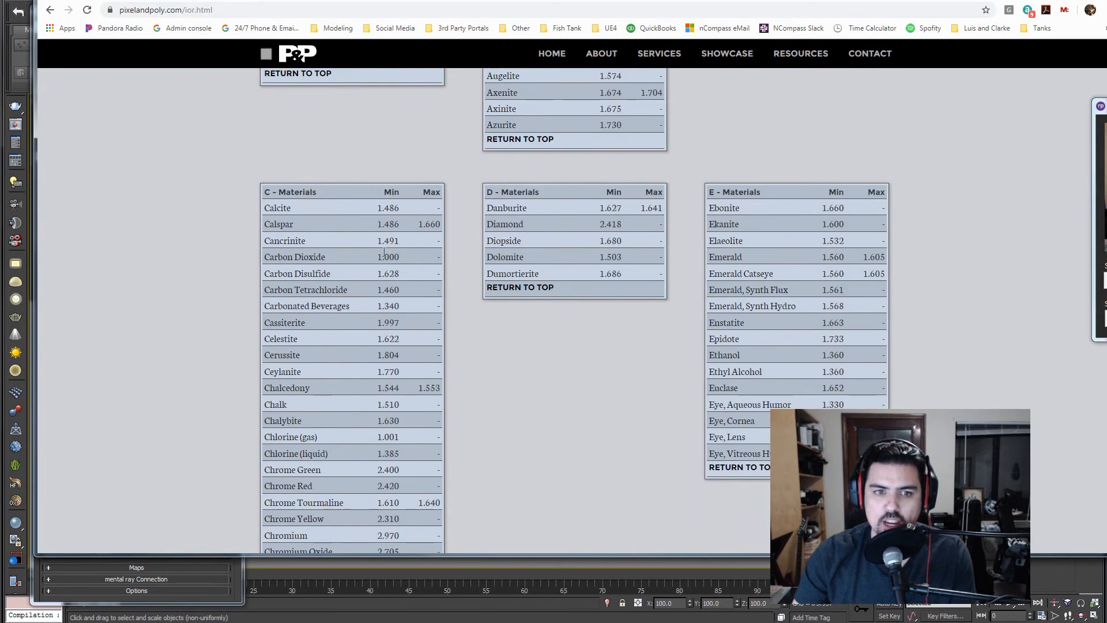
{"action": "scroll", "coordinate": [368, 268], "scroll_direction": "up", "scroll_amount": 10}
{"action": "left_click", "coordinate": [349, 282]}
{"action": "scroll", "coordinate": [328, 302], "scroll_direction": "down", "scroll_amount": 1}
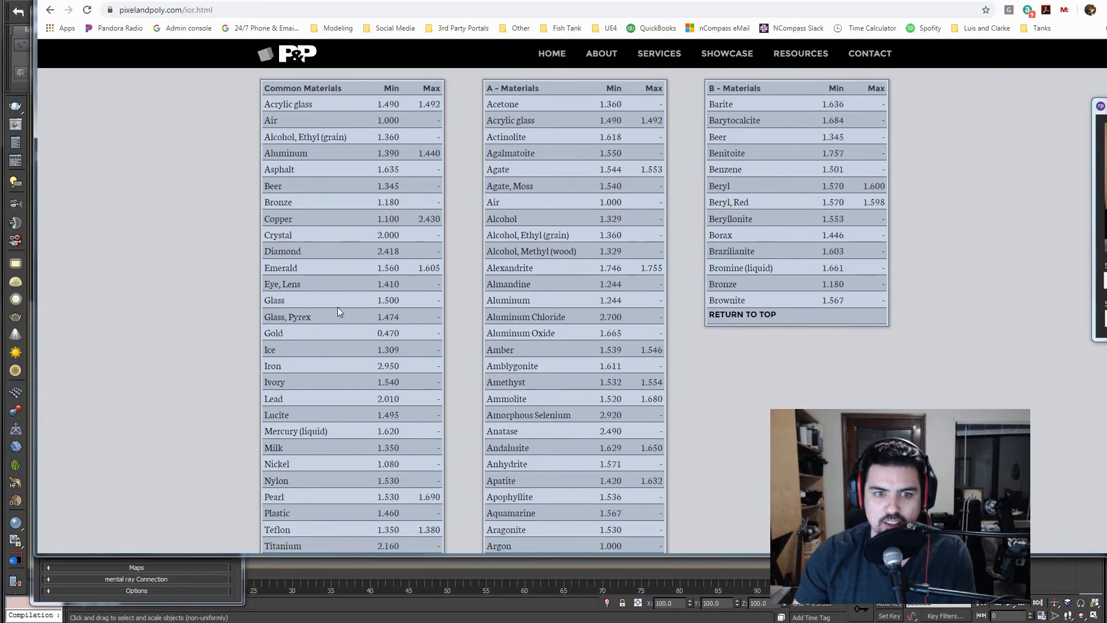
{"action": "double_click", "coordinate": [385, 302]}
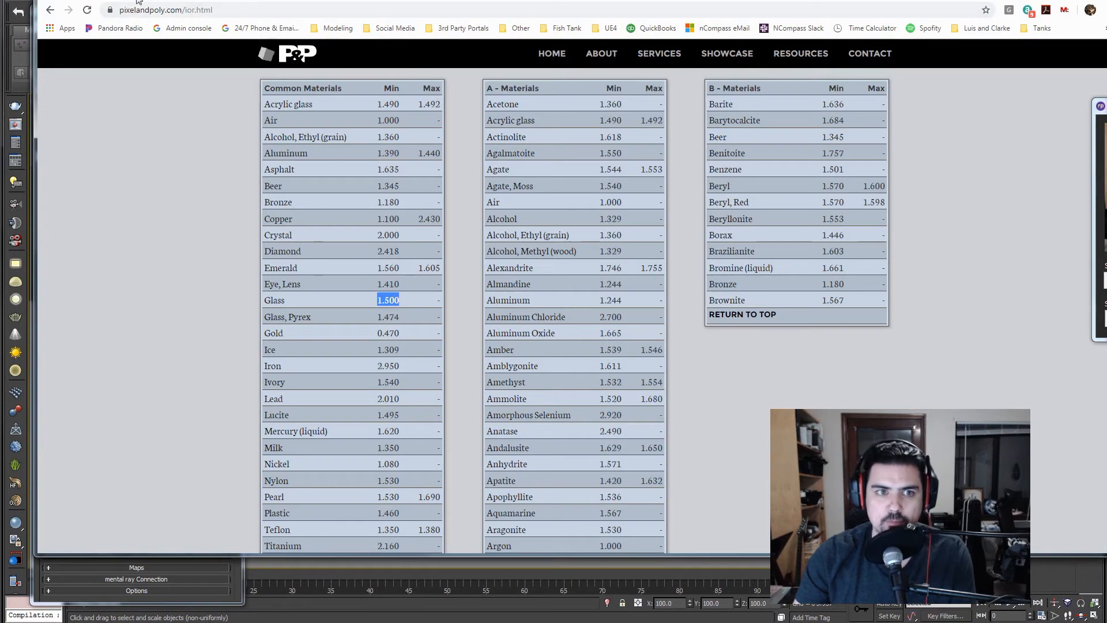
{"action": "left_click_drag", "start_coordinate": [143, 0], "coordinate": [1106, 115]}
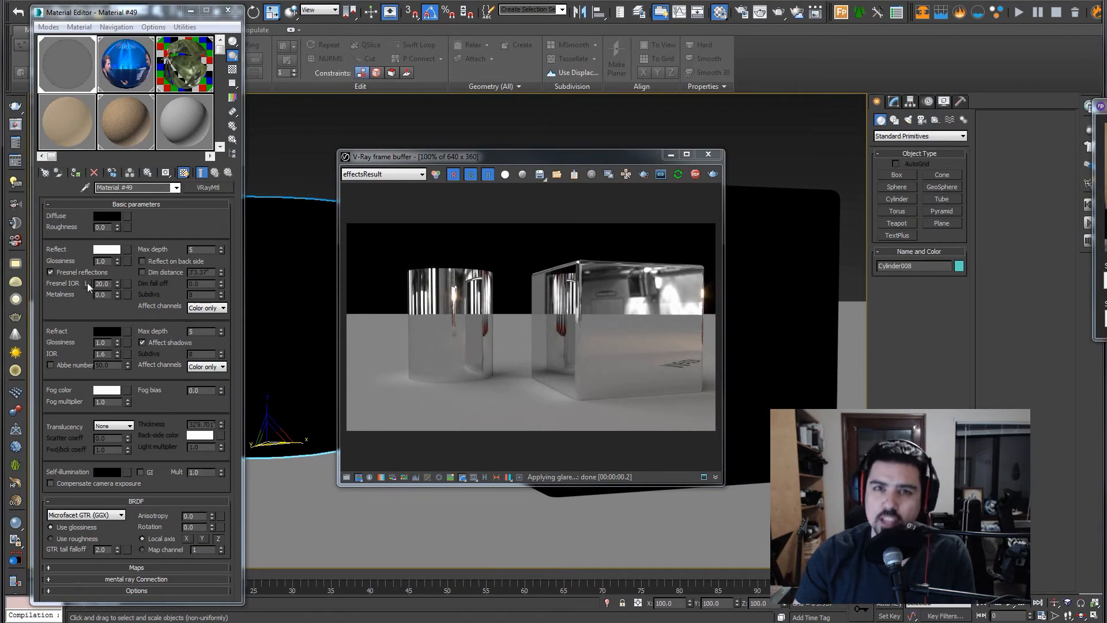
- Compare the render without Fresnel reflections against Fresnel reflections with an IOR of 1 and 1.6
{"action": "left_click", "coordinate": [57, 272]}
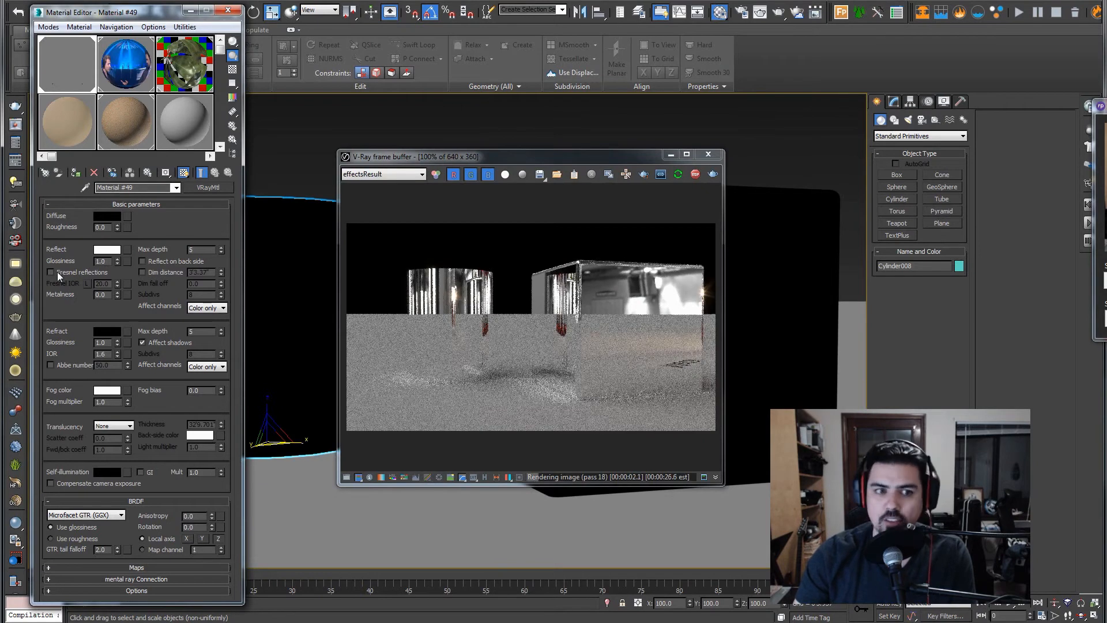
{"action": "left_click", "coordinate": [88, 272]}
{"action": "type", "text": "1"}
{"action": "key", "text": "Return"}
{"action": "type", "text": "1.6"}
{"action": "key", "text": "Return"}
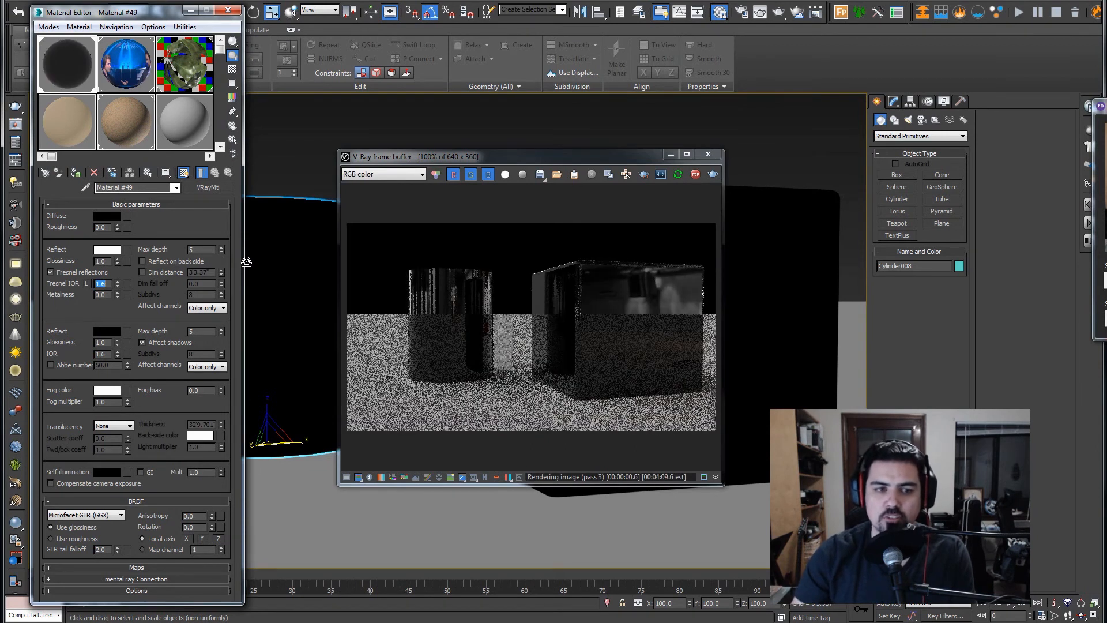
- Try Fresnel IOR values of 20 and 1 for comparison, and set the Fresnel IOR back to 1.6
{"action": "type", "text": "20"}
{"action": "key", "text": "Return"}
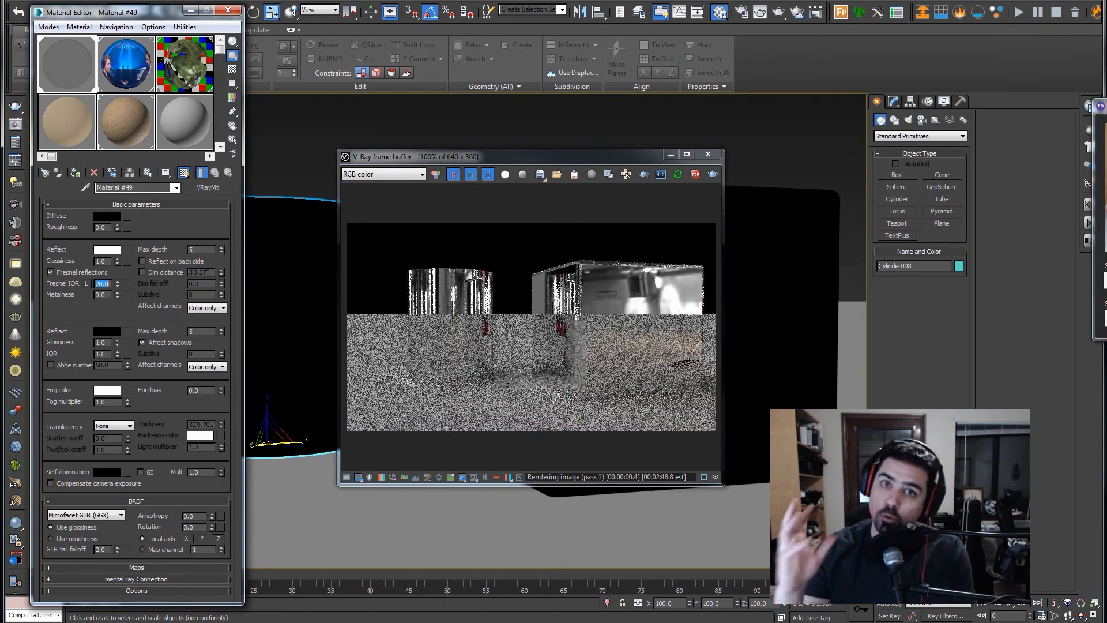
{"action": "type", "text": "1"}
{"action": "key", "text": "Return"}
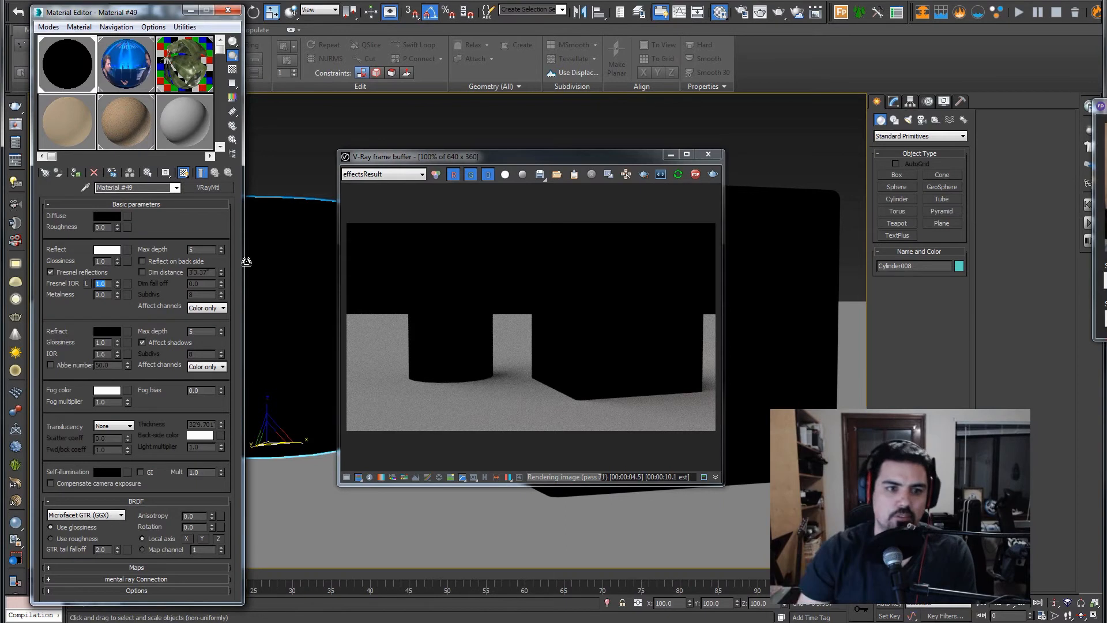
{"action": "type", "text": "1.6"}
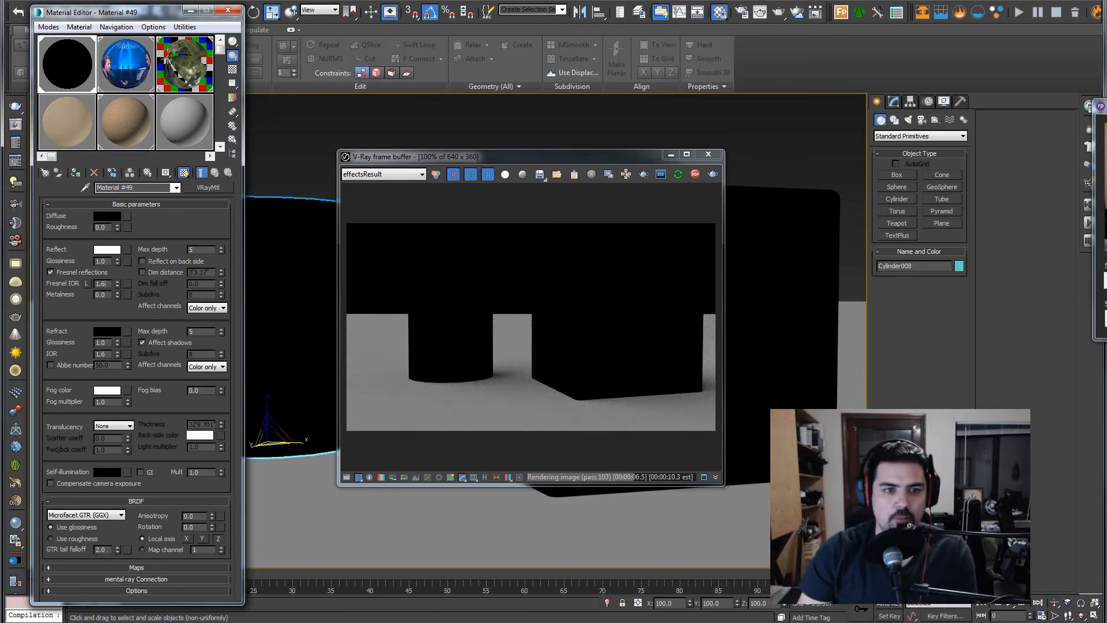
{"action": "key", "text": "Return"}
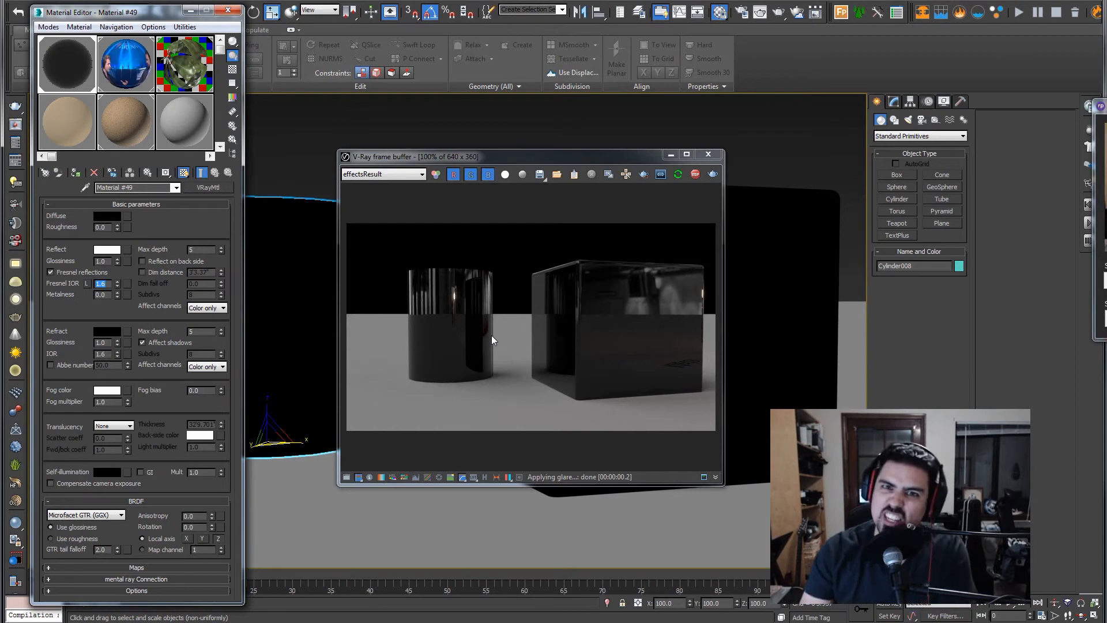
- Try dimming the reflections with a dim distance of 20 and a fall off of 0.83, and turn the dimming back off
{"action": "left_click", "coordinate": [182, 251]}
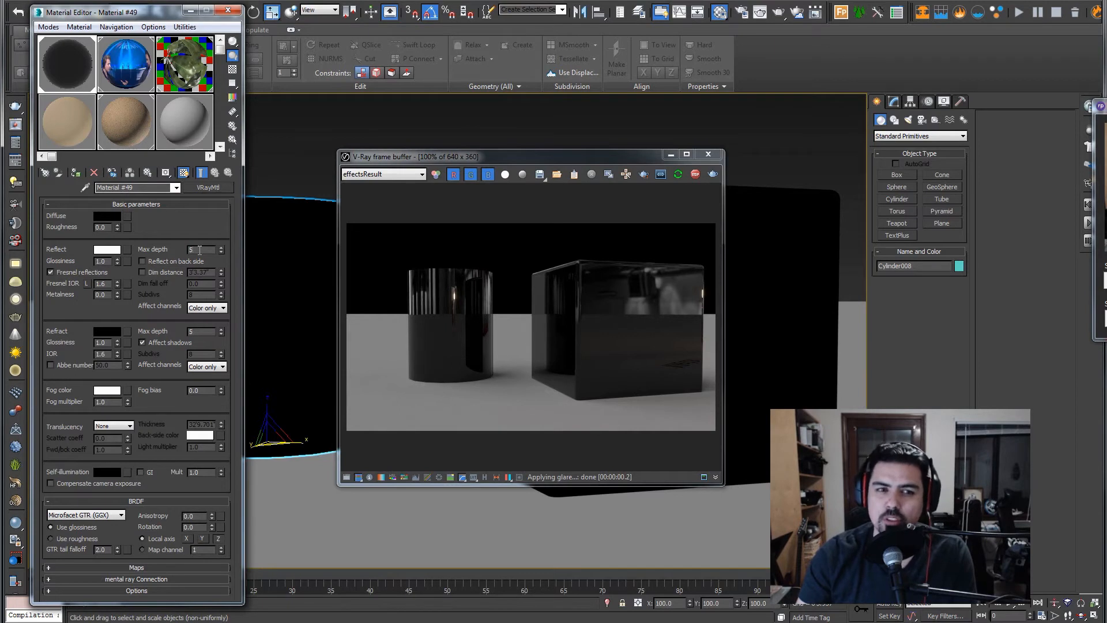
{"action": "left_click_drag", "start_coordinate": [200, 249], "coordinate": [182, 248]}
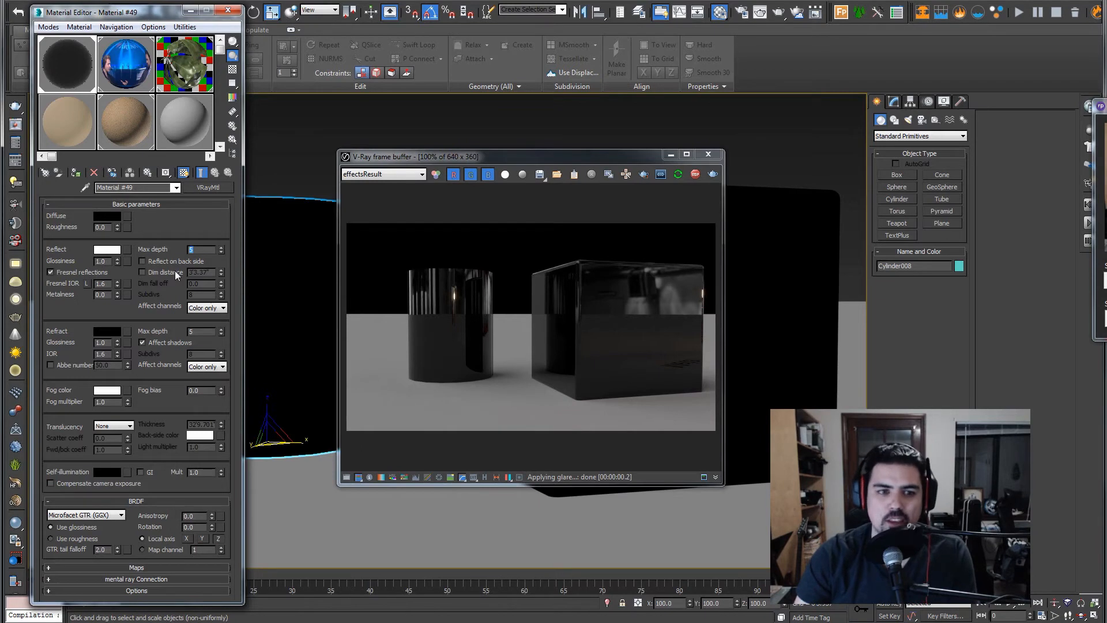
{"action": "left_click", "coordinate": [175, 271]}
{"action": "double_click", "coordinate": [200, 286]}
{"action": "left_click_drag", "start_coordinate": [222, 285], "coordinate": [182, 277]}
{"action": "type", "text": "20"}
{"action": "key", "text": "Return"}
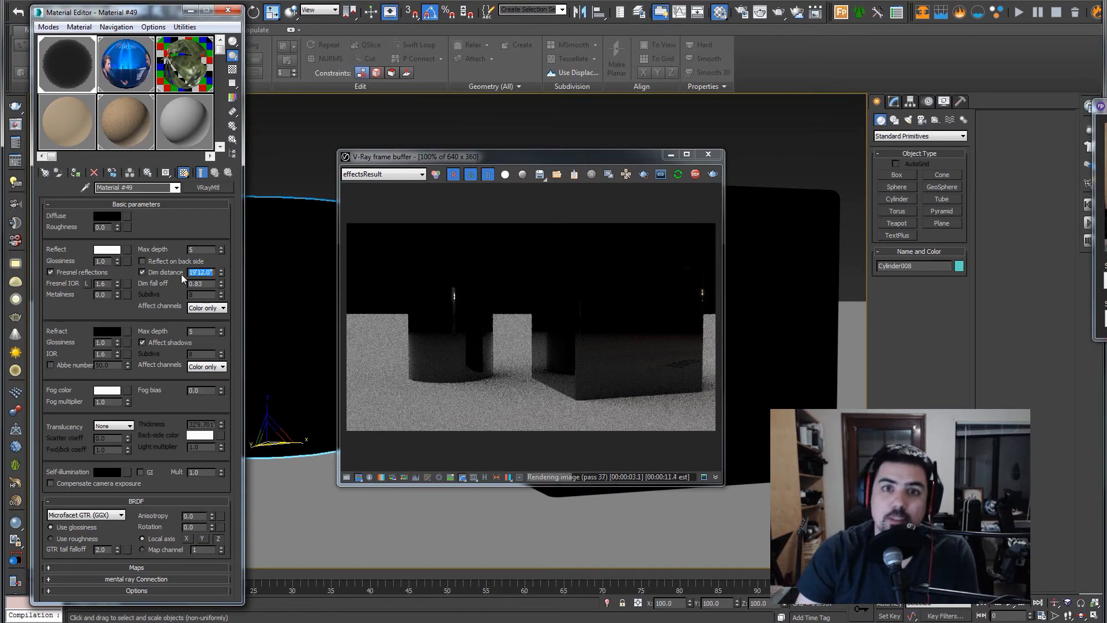
{"action": "left_click", "coordinate": [181, 273]}
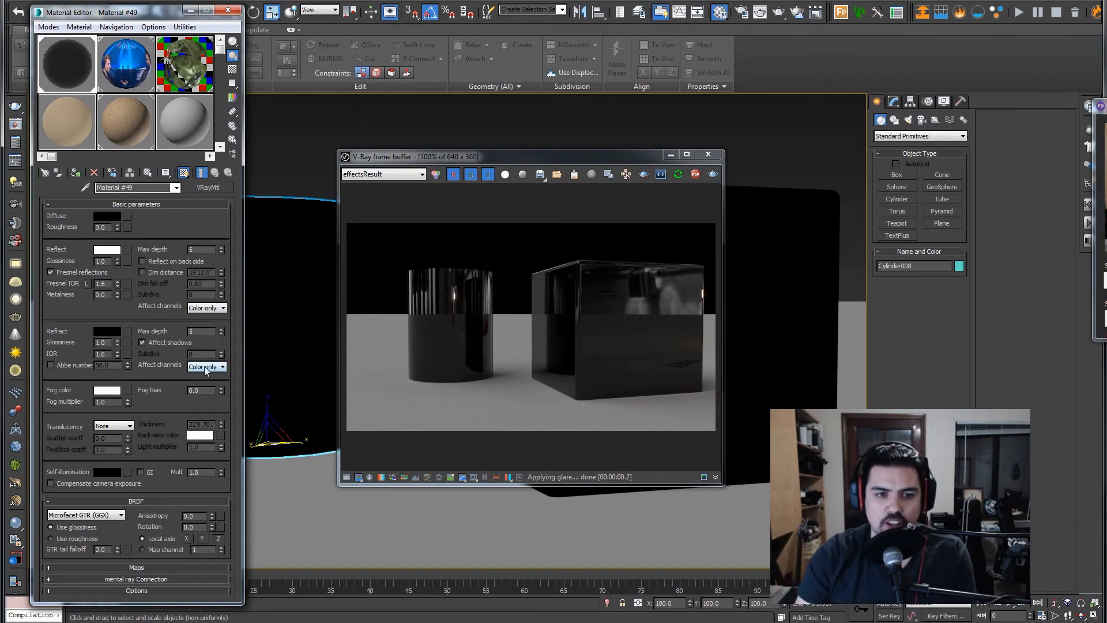
- Make the reflections affect color and alpha, and inspect the cylinder and cube in the frame buffer's alpha channel
{"action": "left_click", "coordinate": [201, 310]}
{"action": "left_click", "coordinate": [202, 324]}
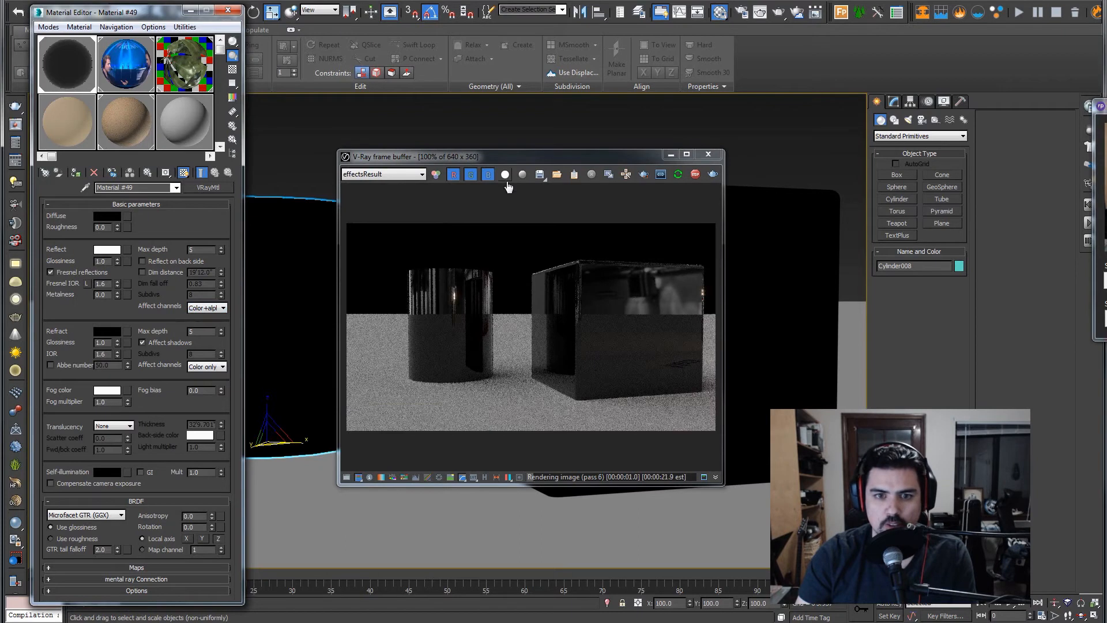
{"action": "left_click", "coordinate": [505, 174]}
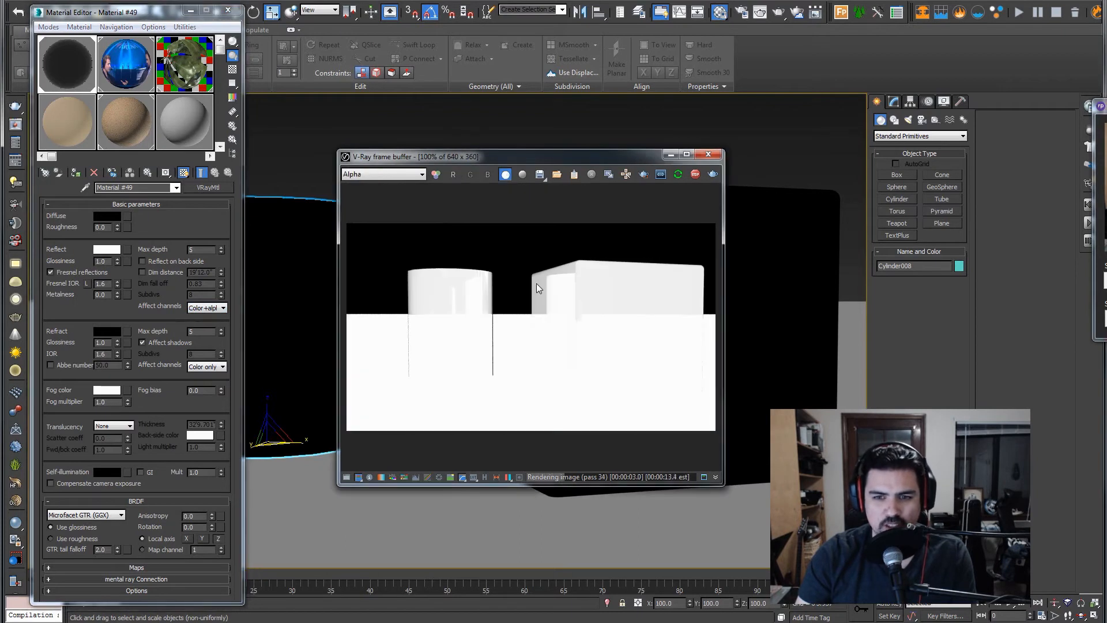
{"action": "scroll", "coordinate": [447, 299], "scroll_direction": "up", "scroll_amount": 1}
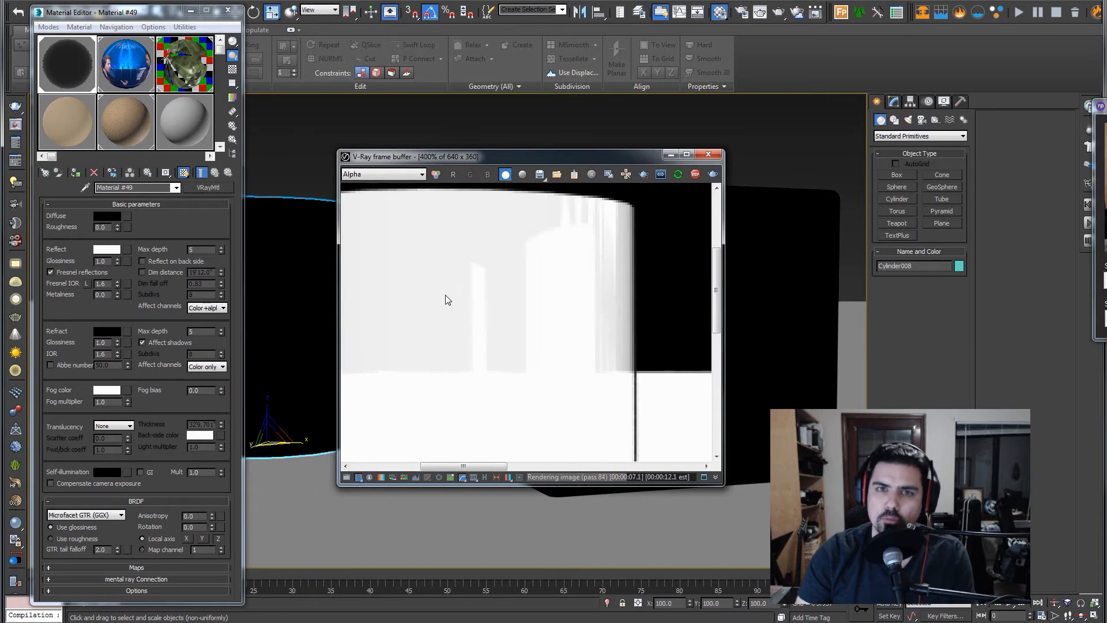
{"action": "scroll", "coordinate": [445, 299], "scroll_direction": "down", "scroll_amount": 2}
{"action": "scroll", "coordinate": [445, 299], "scroll_direction": "up", "scroll_amount": 2}
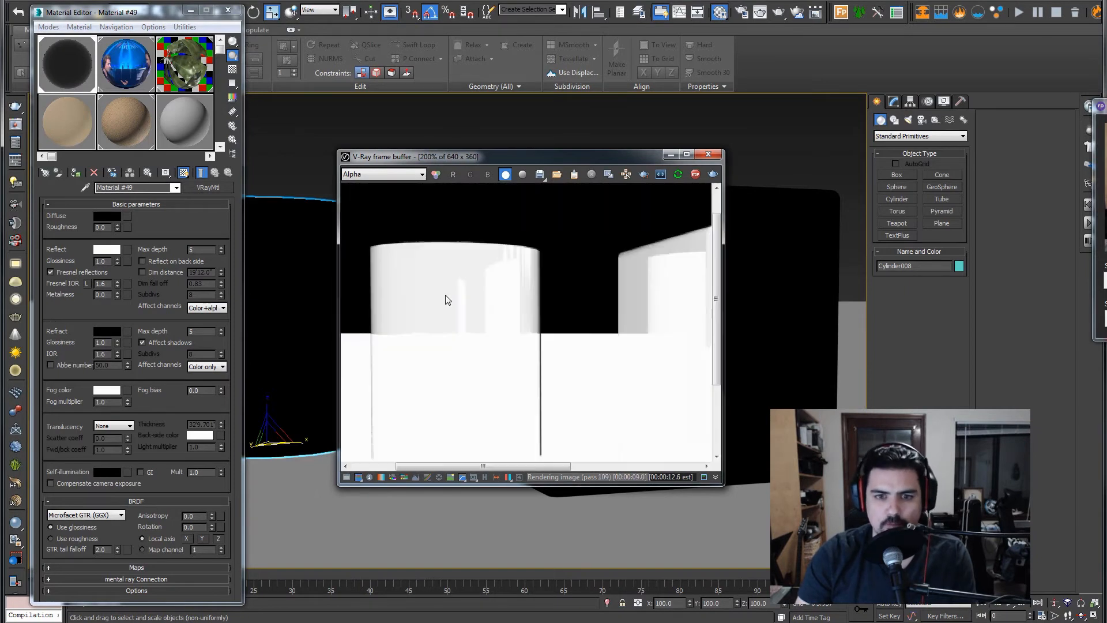
{"action": "scroll", "coordinate": [445, 300], "scroll_direction": "down", "scroll_amount": 1}
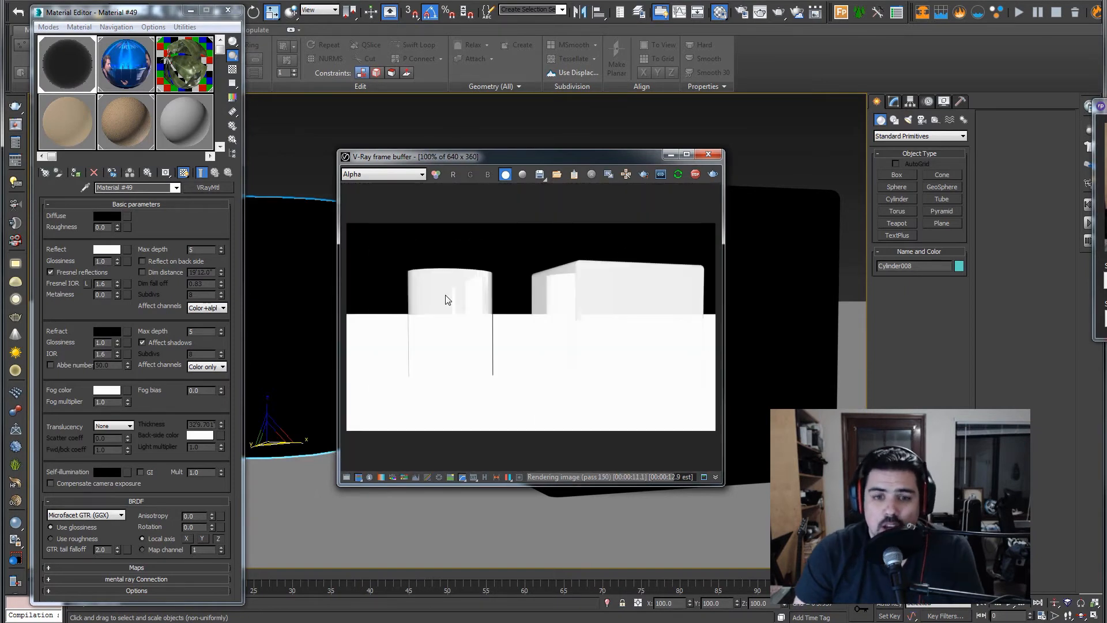
{"action": "scroll", "coordinate": [631, 302], "scroll_direction": "up", "scroll_amount": 1}
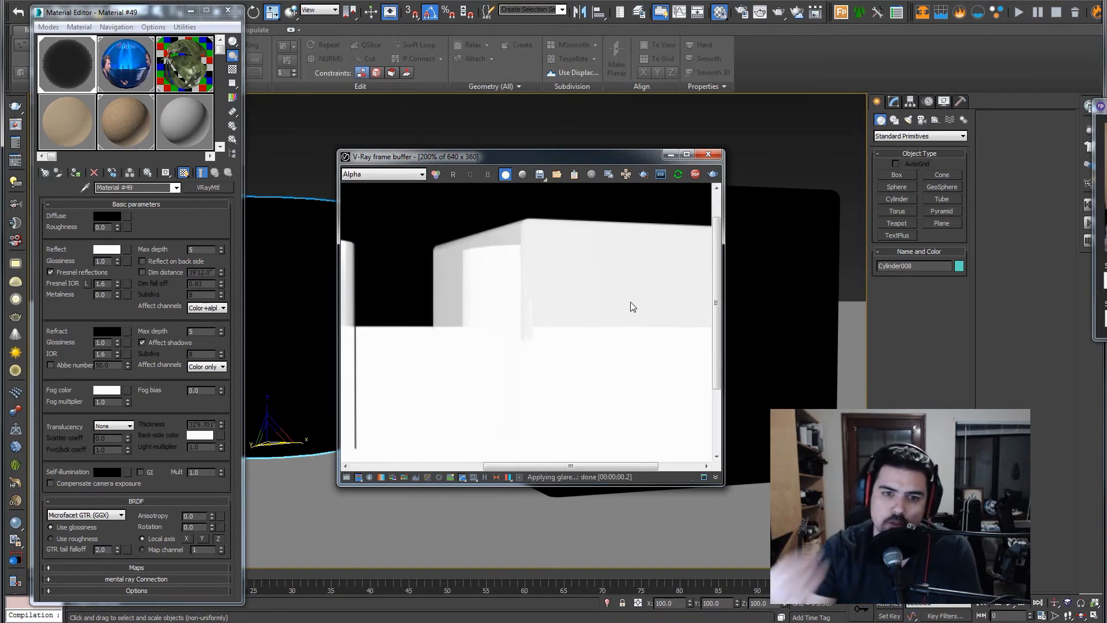
- Set the Fresnel IOR to 5 and compare the alpha channel with the color render at 100%
{"action": "left_click", "coordinate": [107, 249]}
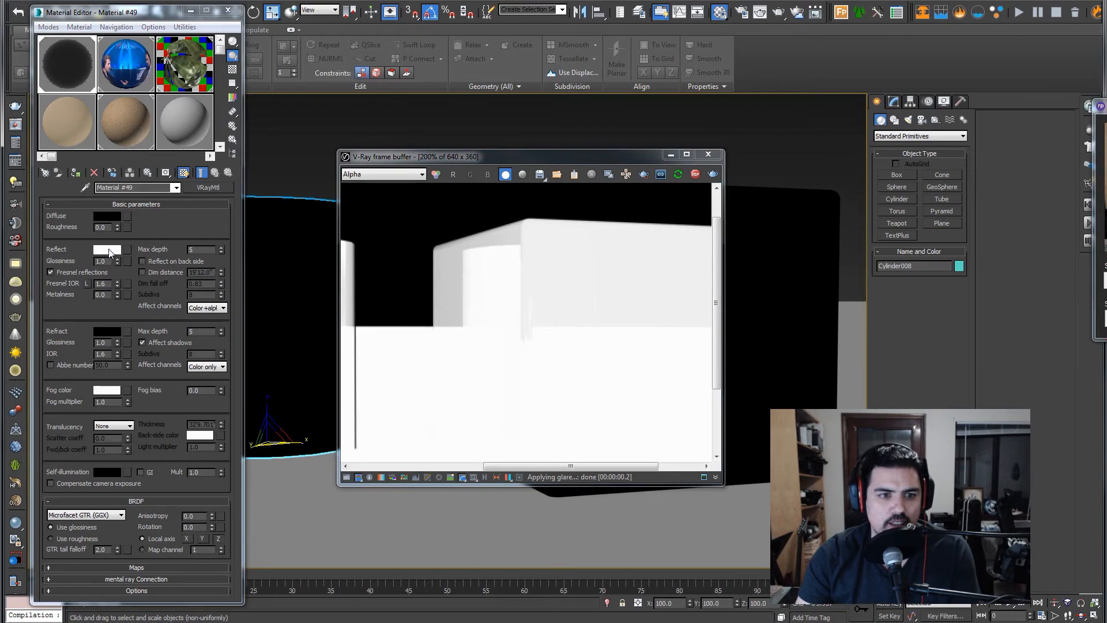
{"action": "left_click", "coordinate": [285, 173]}
{"action": "double_click", "coordinate": [101, 283]}
{"action": "type", "text": "5"}
{"action": "key", "text": "Return"}
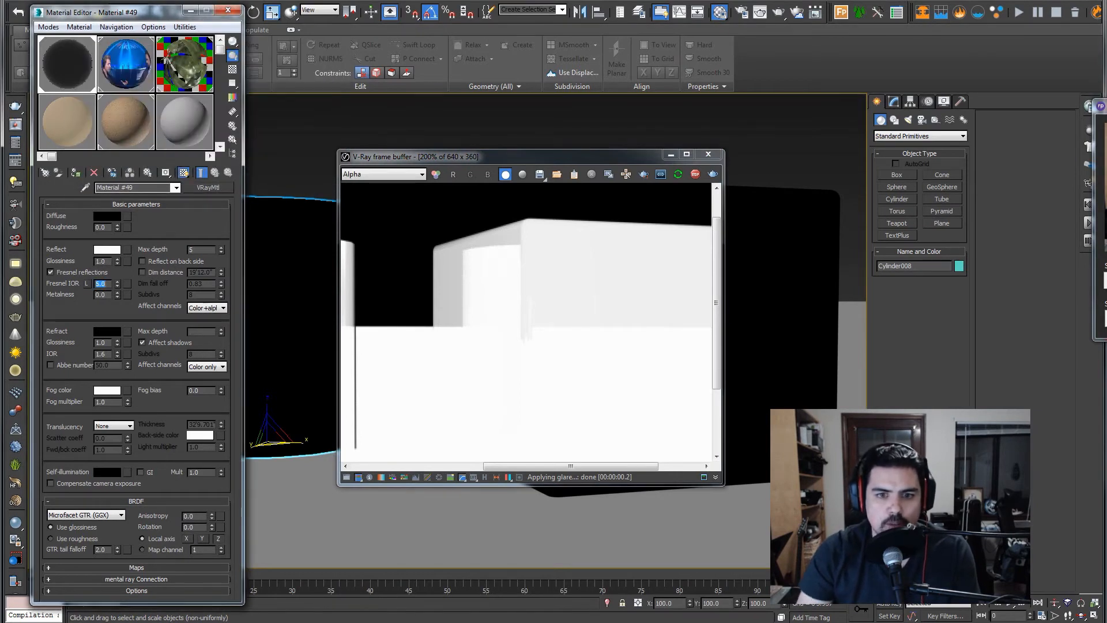
{"action": "double_click", "coordinate": [512, 309]}
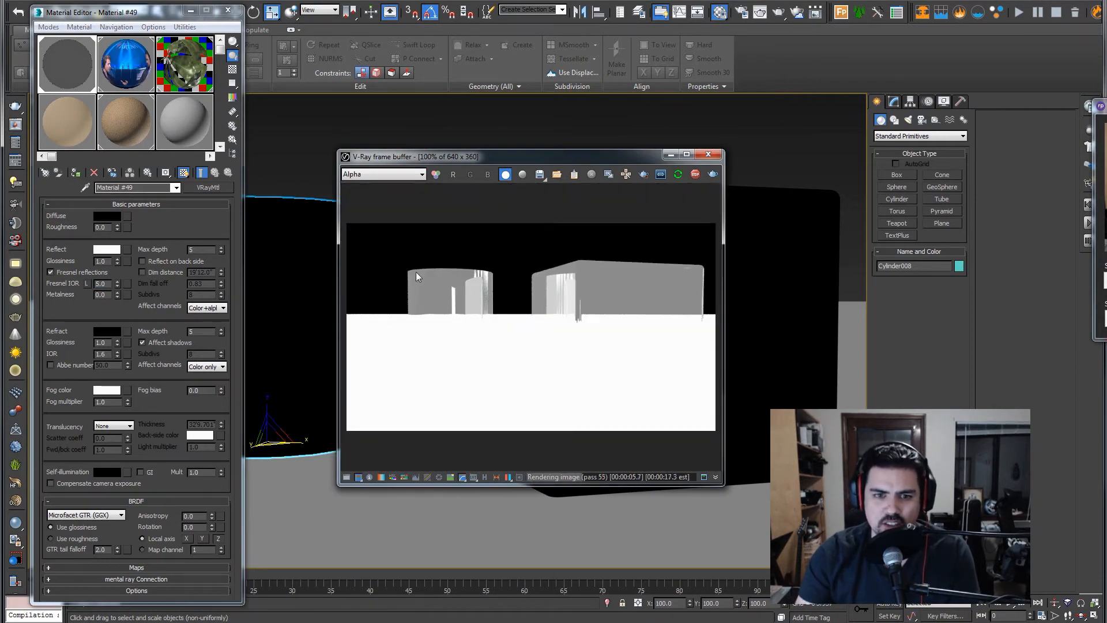
{"action": "left_click", "coordinate": [505, 173]}
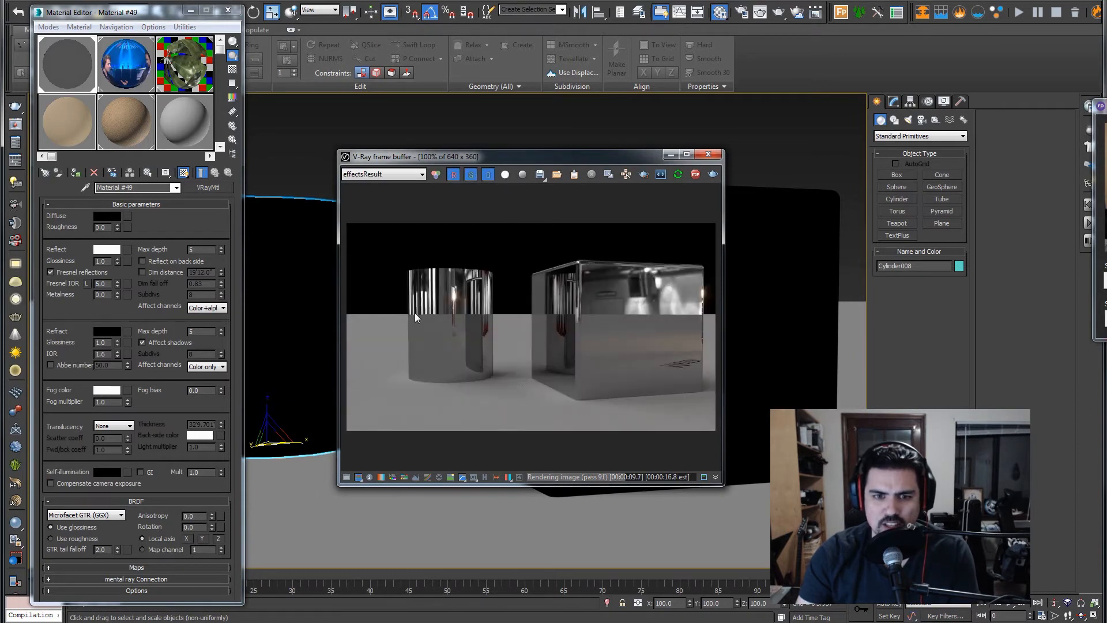
{"action": "left_click", "coordinate": [505, 175]}
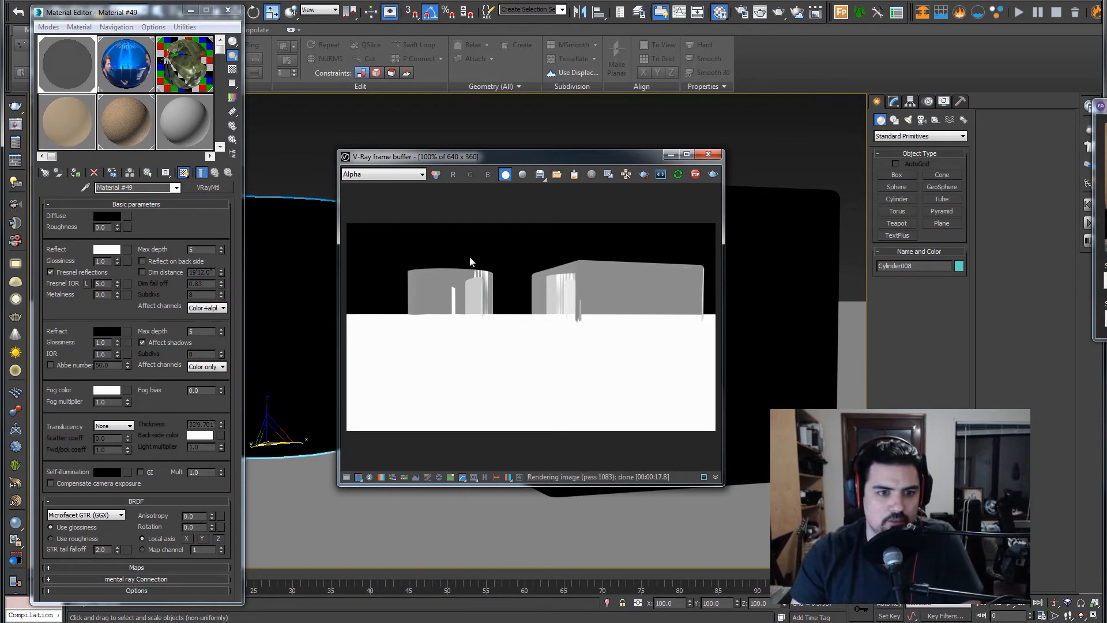
- Make the reflections affect all channels, check the frame buffer's channel list, and switch from alpha back to the color render
{"action": "left_click", "coordinate": [213, 308]}
{"action": "left_click", "coordinate": [204, 333]}
{"action": "left_click", "coordinate": [202, 308]}
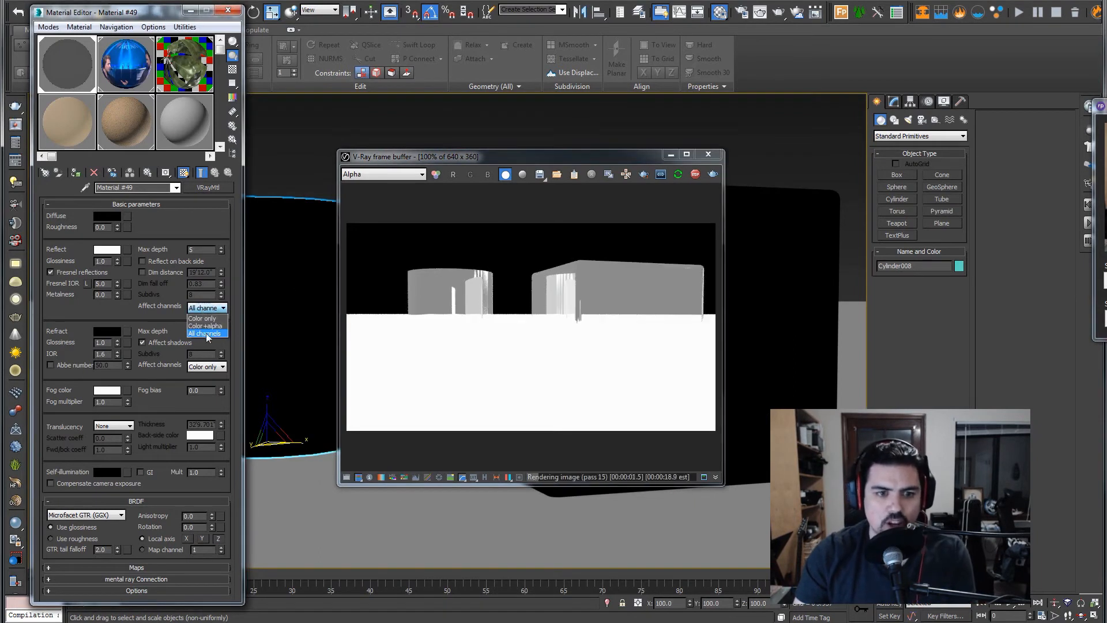
{"action": "left_click", "coordinate": [382, 177]}
{"action": "left_click", "coordinate": [379, 175]}
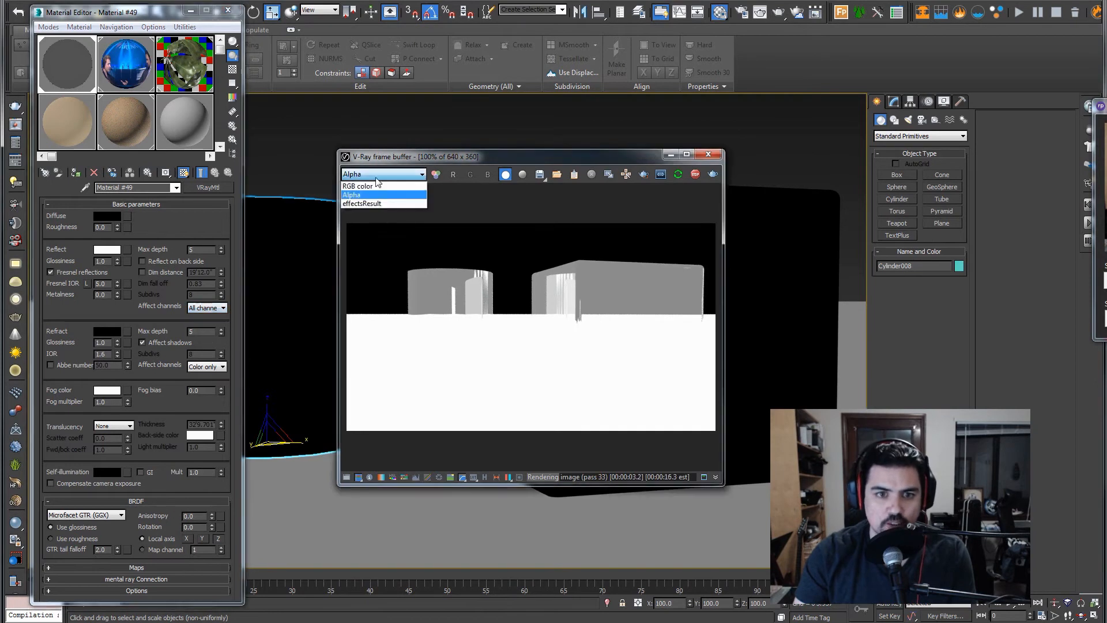
{"action": "left_click", "coordinate": [366, 190]}
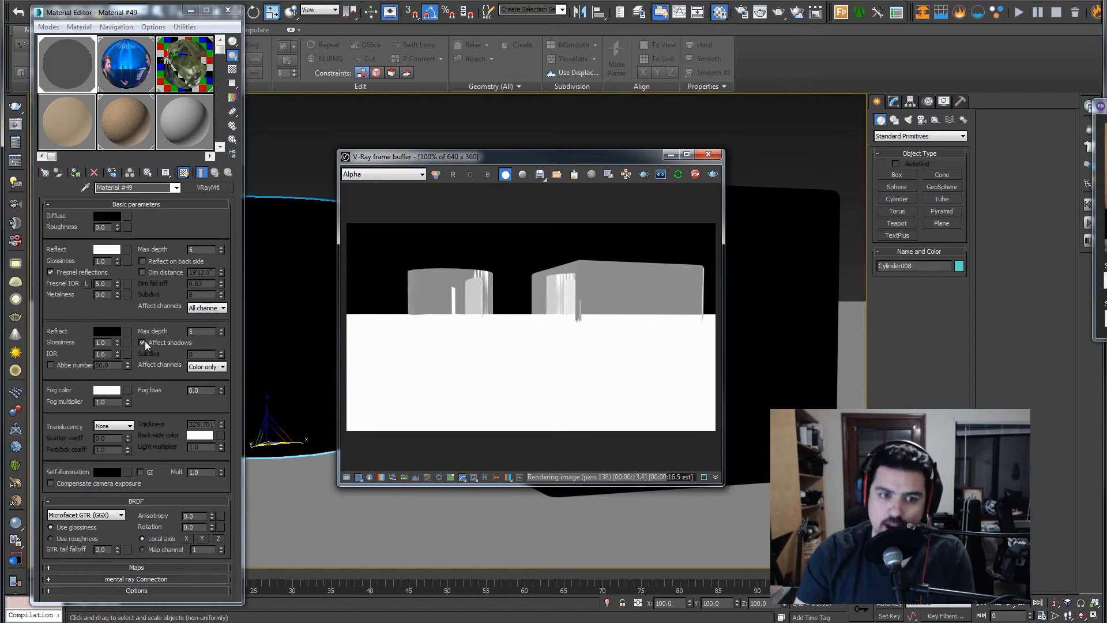
{"action": "left_click", "coordinate": [505, 174]}
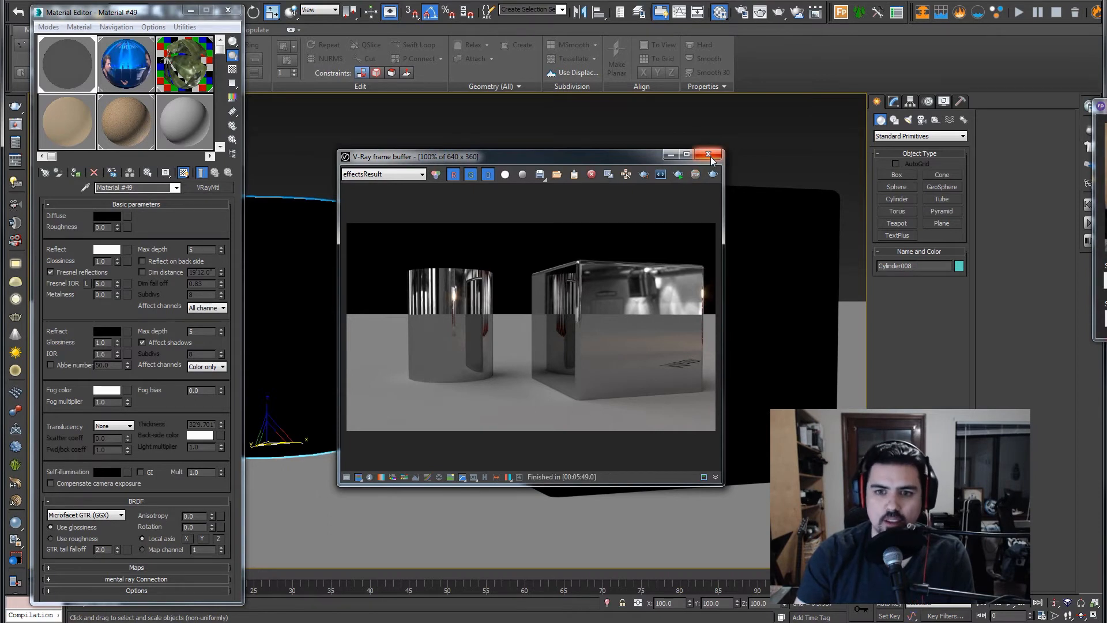
- Add the cube to the selection and set the material's refraction color to a light grey with a value of 213
{"action": "left_click_drag", "start_coordinate": [611, 157], "coordinate": [604, 268]}
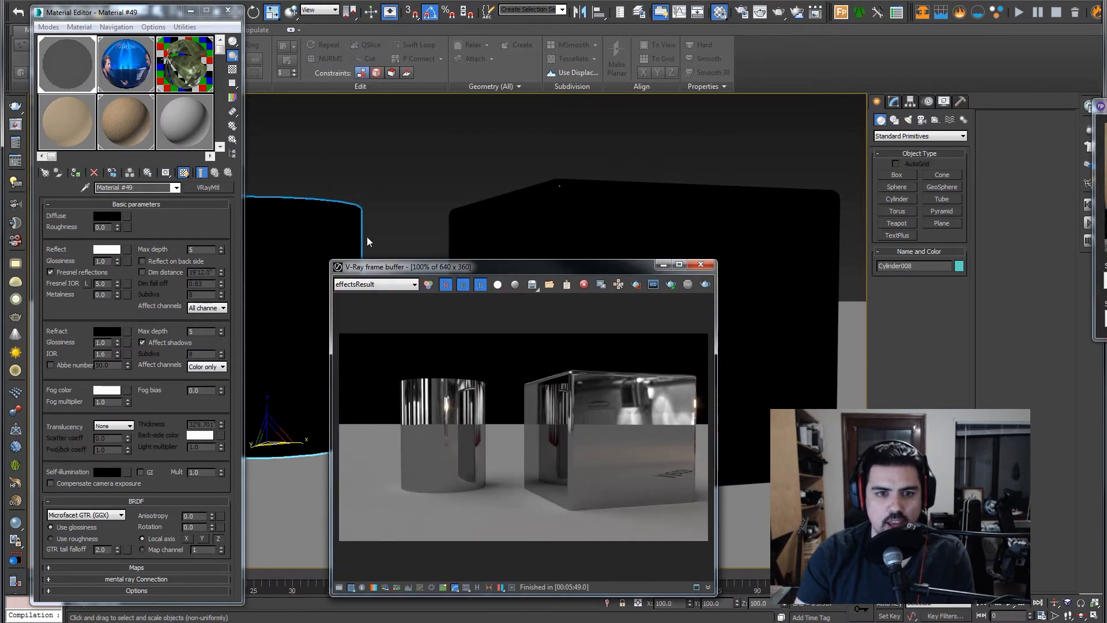
{"action": "left_click", "coordinate": [495, 202], "text": "ctrl"}
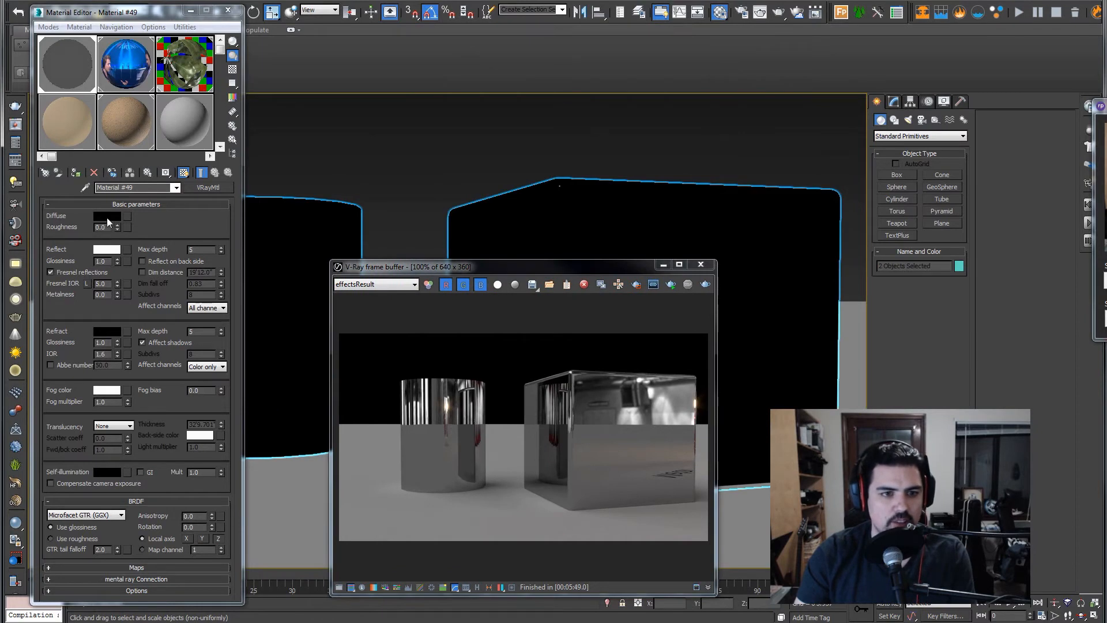
{"action": "left_click", "coordinate": [107, 331]}
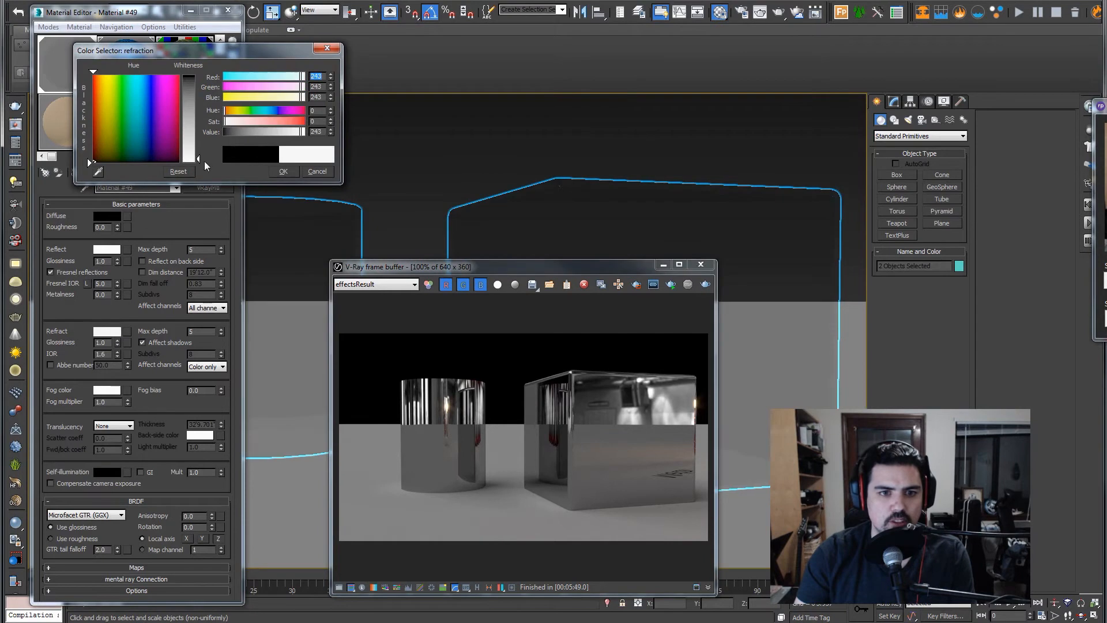
{"action": "left_click", "coordinate": [283, 171]}
{"action": "left_click_drag", "start_coordinate": [590, 263], "coordinate": [624, 510]}
{"action": "left_click", "coordinate": [112, 334]}
{"action": "left_click", "coordinate": [190, 128]}
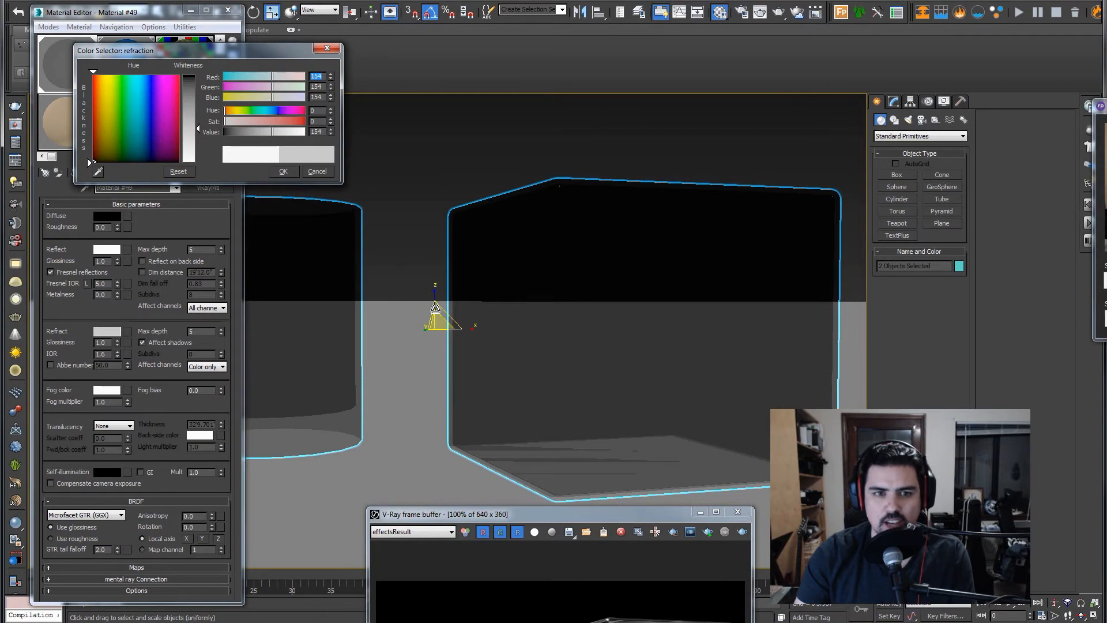
{"action": "left_click", "coordinate": [198, 152]}
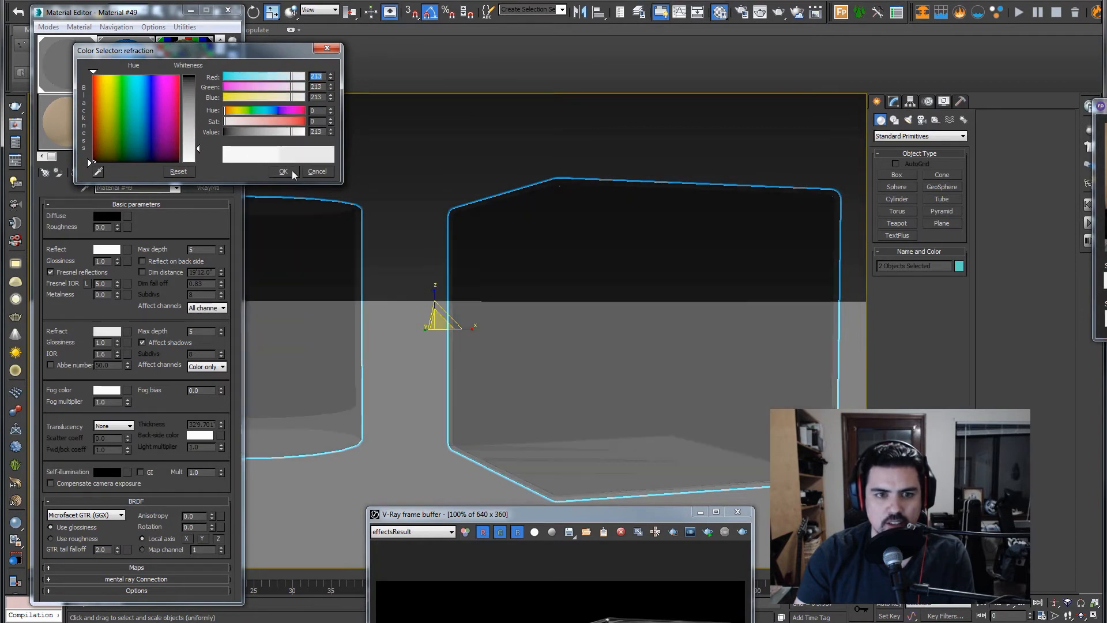
{"action": "left_click", "coordinate": [286, 172]}
{"action": "left_click_drag", "start_coordinate": [547, 514], "coordinate": [463, 133]}
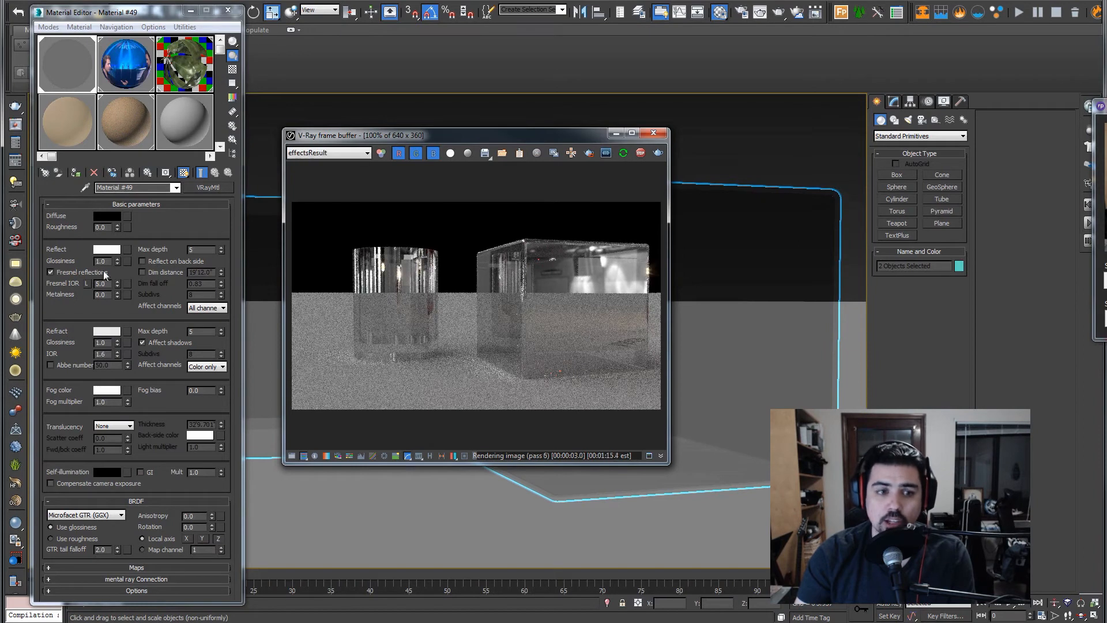
- Set the Fresnel IOR of the reflections to 1.6
{"action": "left_click_drag", "start_coordinate": [105, 283], "coordinate": [57, 280]}
{"action": "type", "text": "1.6"}
{"action": "key", "text": "Return"}
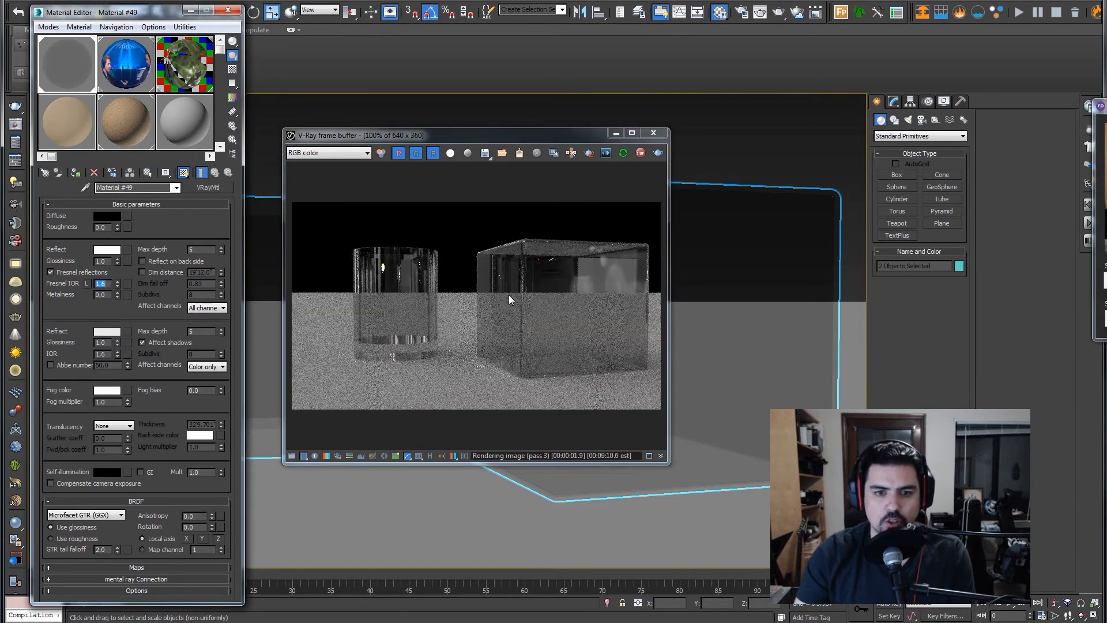
- Try a fully saturated red and a near-black refraction color, and set the refraction color to pure white (255)
{"action": "left_click", "coordinate": [115, 331]}
{"action": "left_click_drag", "start_coordinate": [297, 121], "coordinate": [309, 123]}
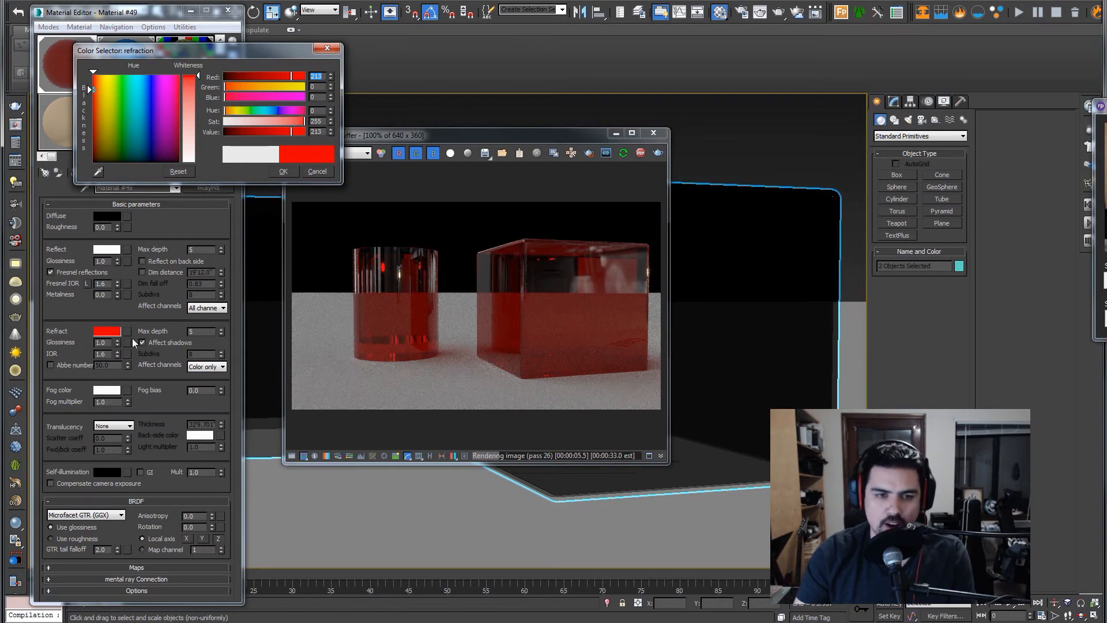
{"action": "left_click", "coordinate": [179, 171]}
{"action": "left_click_drag", "start_coordinate": [198, 147], "coordinate": [203, 81]}
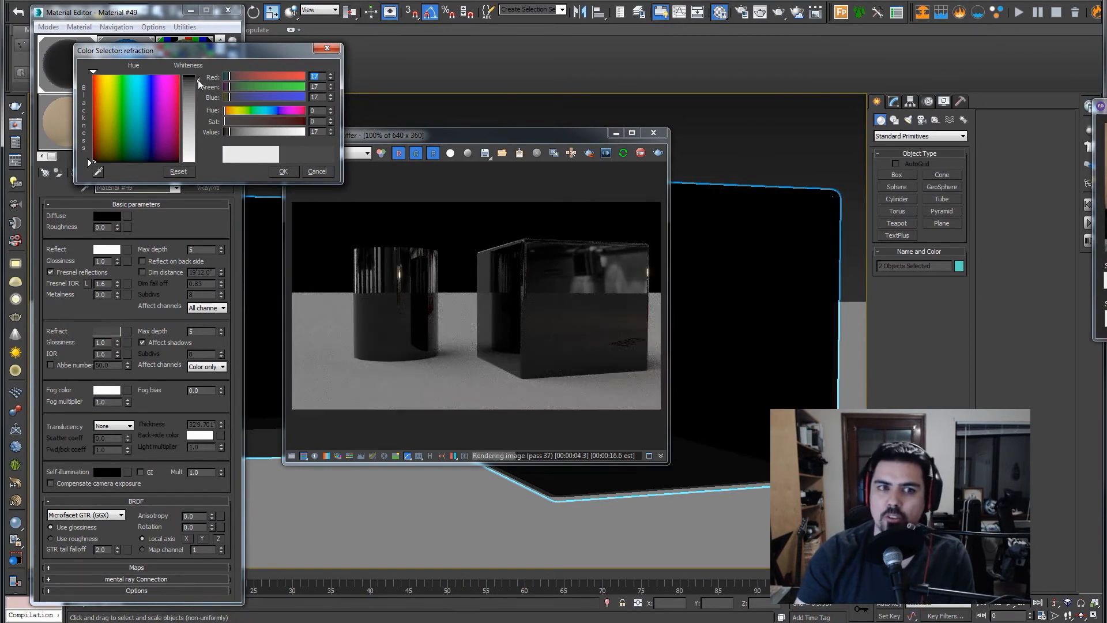
{"action": "left_click_drag", "start_coordinate": [198, 80], "coordinate": [199, 163]}
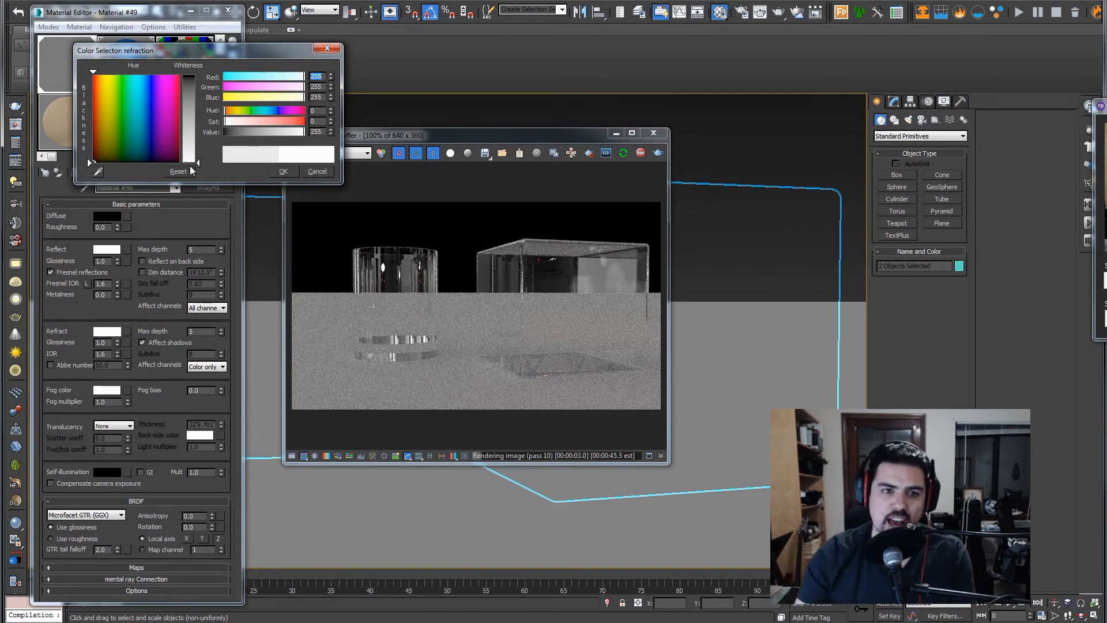
{"action": "left_click", "coordinate": [283, 171]}
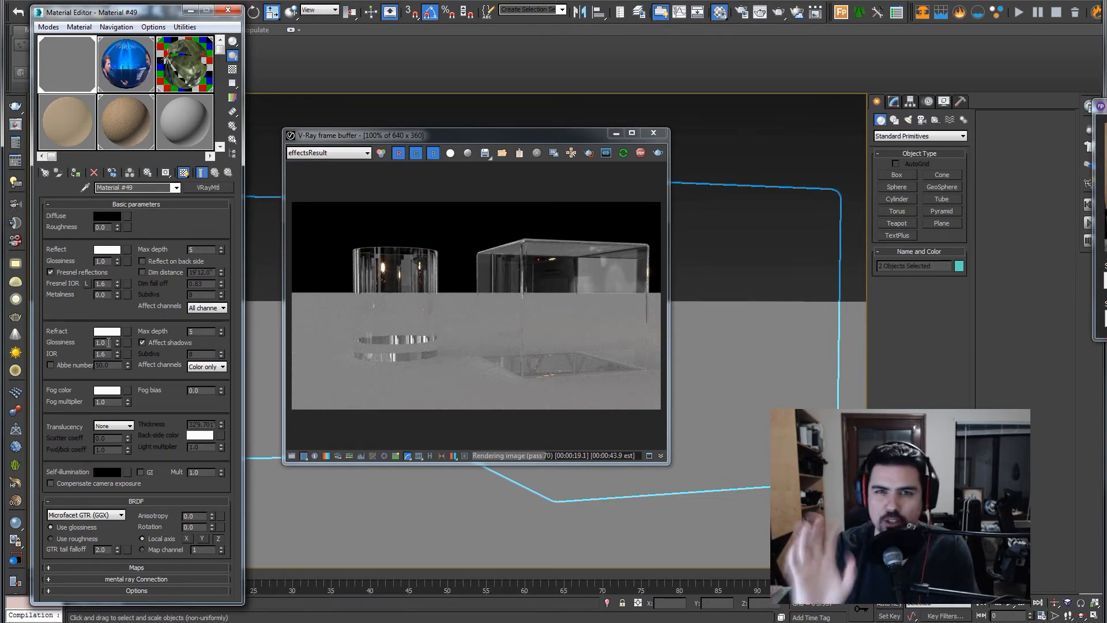
- Set the refraction glossiness to 0.8 and inspect the blurred cube up close in the render
{"action": "left_click_drag", "start_coordinate": [108, 342], "coordinate": [84, 344]}
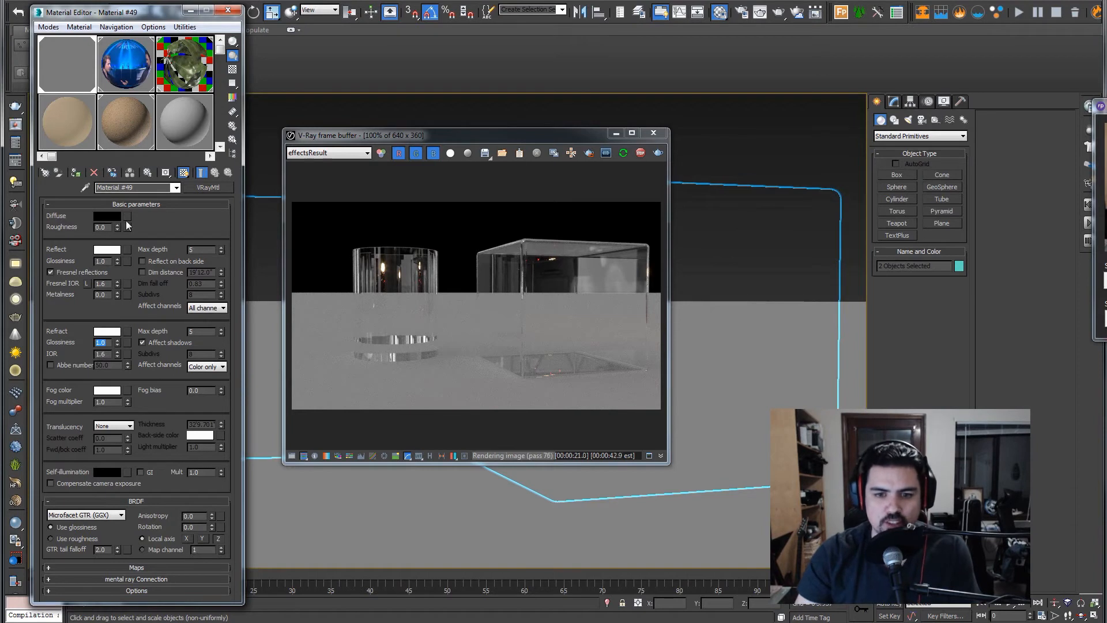
{"action": "type", "text": "."}
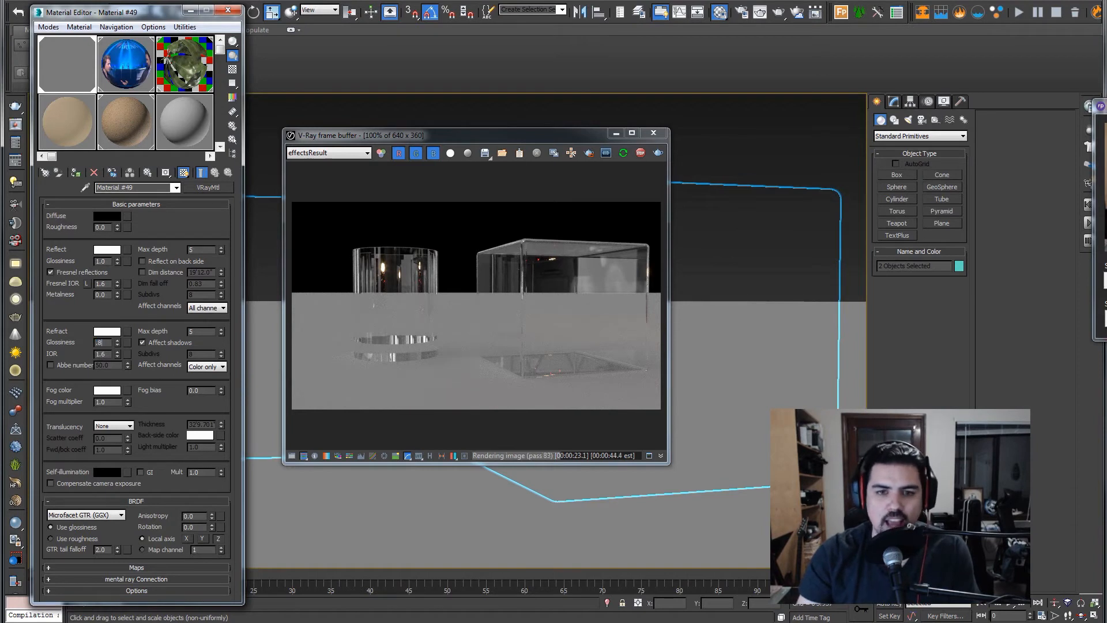
{"action": "type", "text": "8"}
{"action": "key", "text": "Return"}
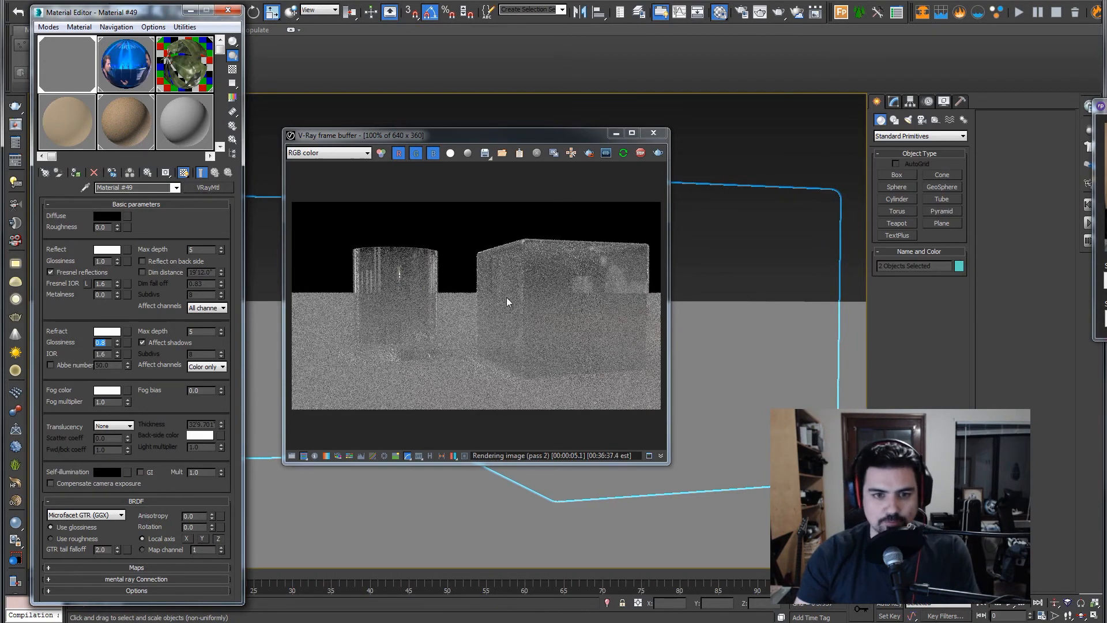
{"action": "scroll", "coordinate": [575, 293], "scroll_direction": "up", "scroll_amount": 1}
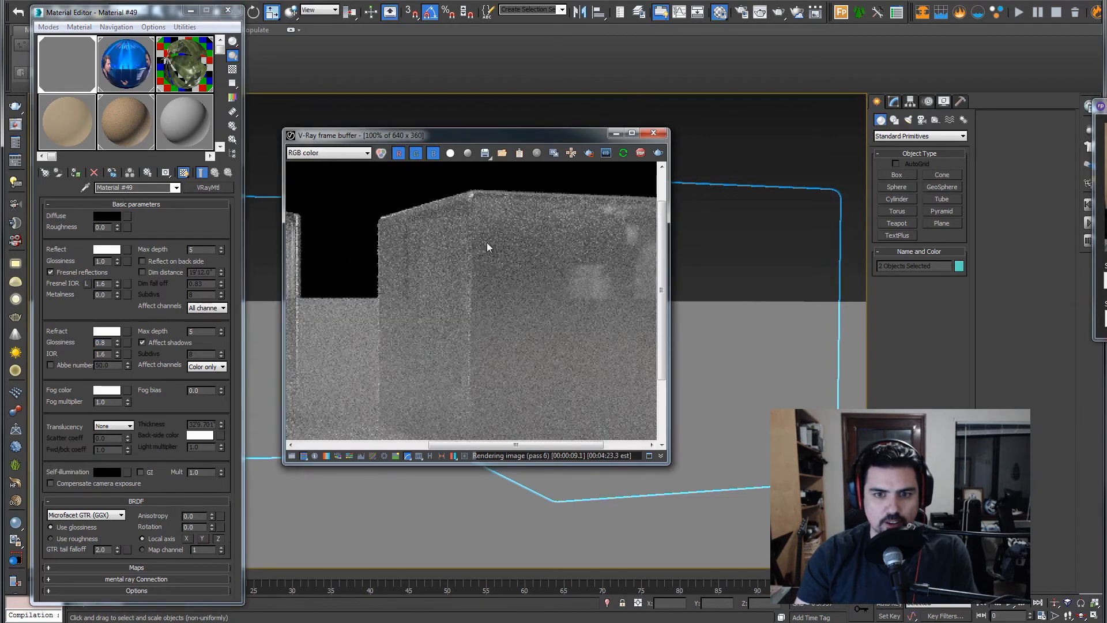
{"action": "scroll", "coordinate": [487, 243], "scroll_direction": "down", "scroll_amount": 1}
- Try a refraction glossiness of 0.9 for comparison, and set it back to 1
{"action": "left_click_drag", "start_coordinate": [111, 341], "coordinate": [82, 342]}
{"action": "type", "text": ".9"}
{"action": "key", "text": "Return"}
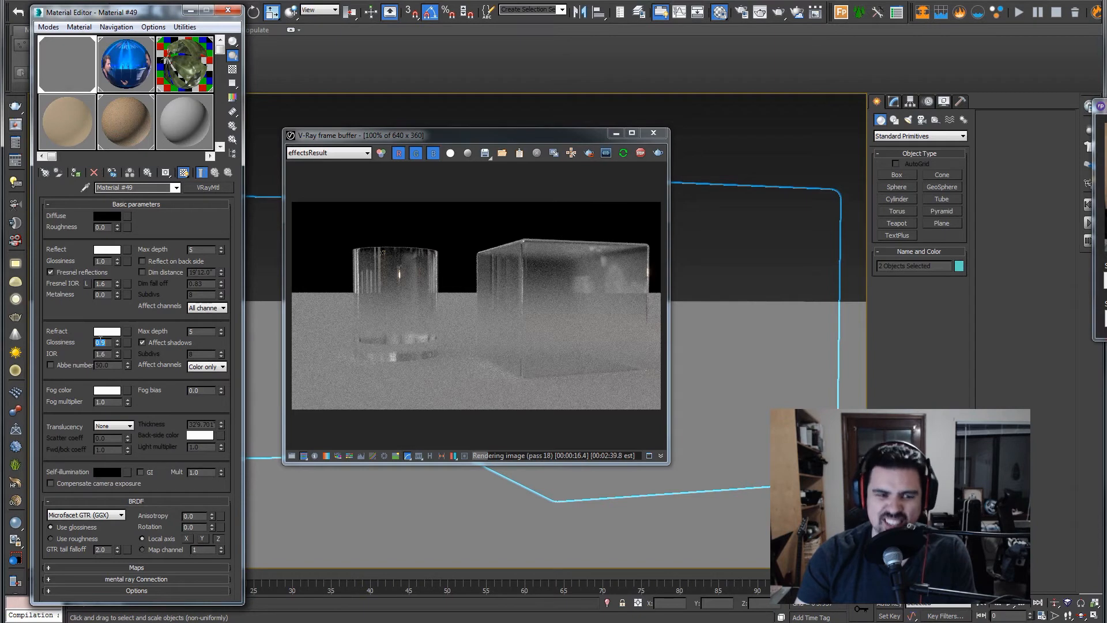
{"action": "type", "text": "1"}
{"action": "key", "text": "Return"}
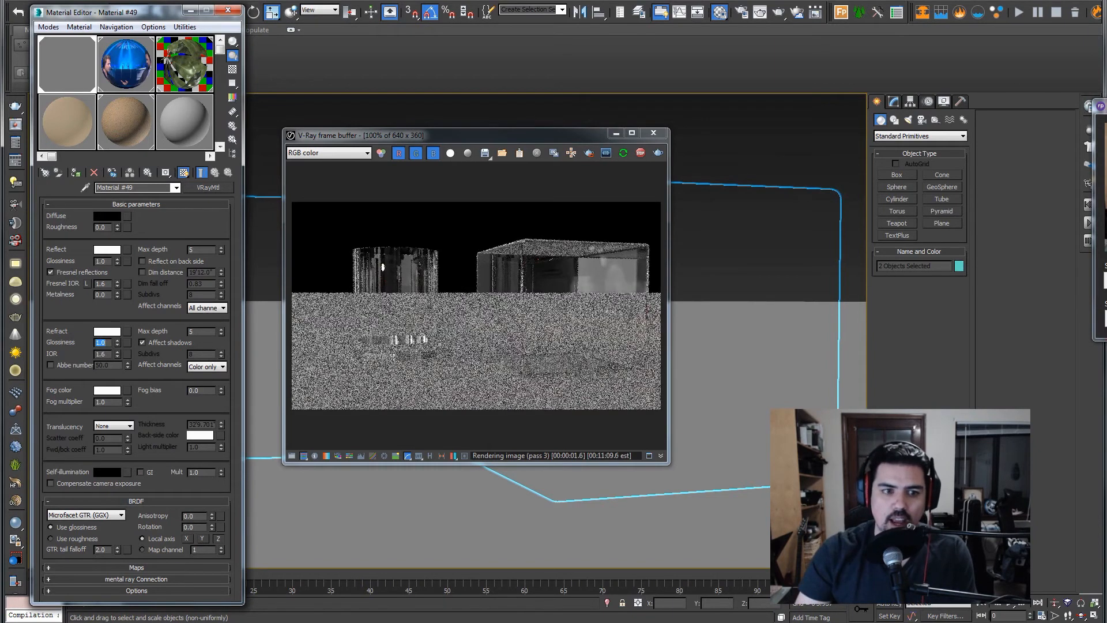
- Try refraction glossiness values of 0 and 0.5, returning the glossiness to 1 after each comparison
{"action": "type", "text": "0"}
{"action": "key", "text": "Return"}
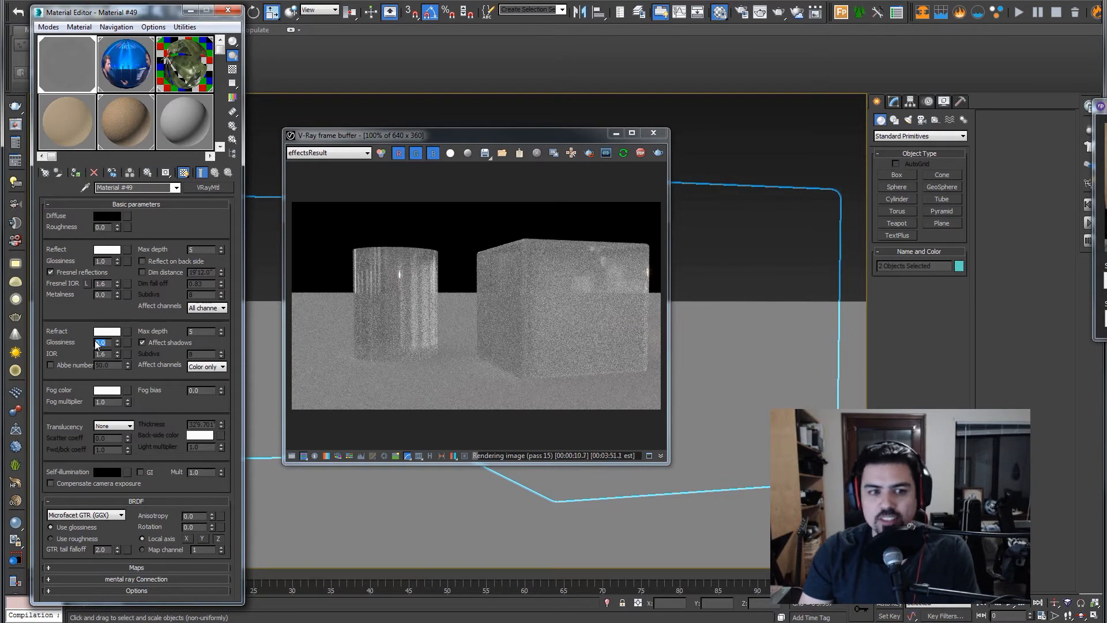
{"action": "type", "text": "1"}
{"action": "key", "text": "Return"}
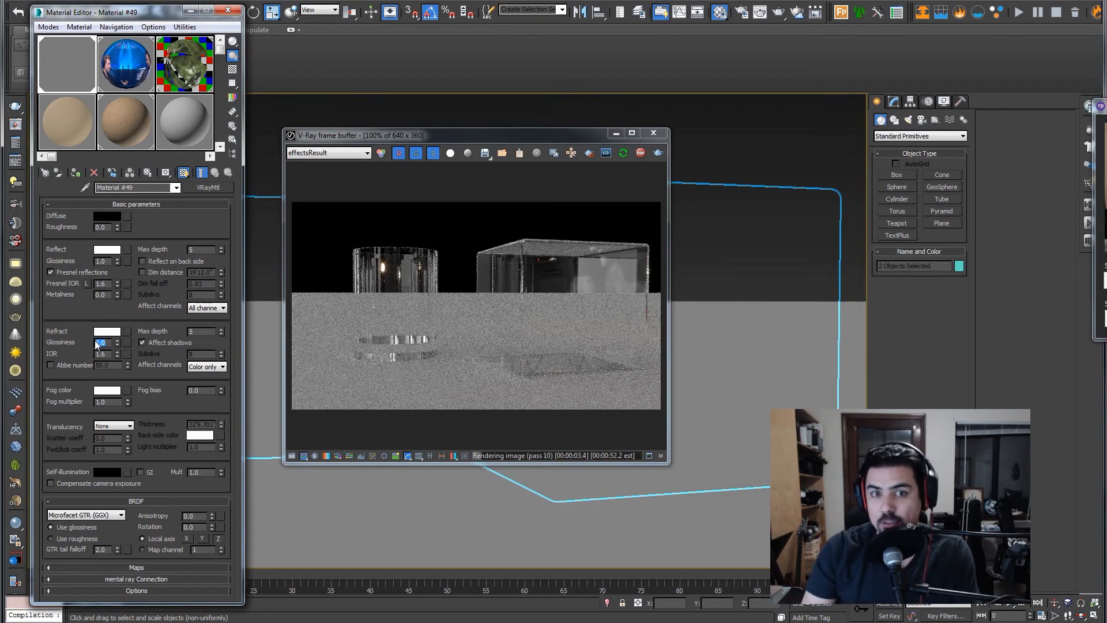
{"action": "type", "text": "0.5"}
{"action": "key", "text": "Return"}
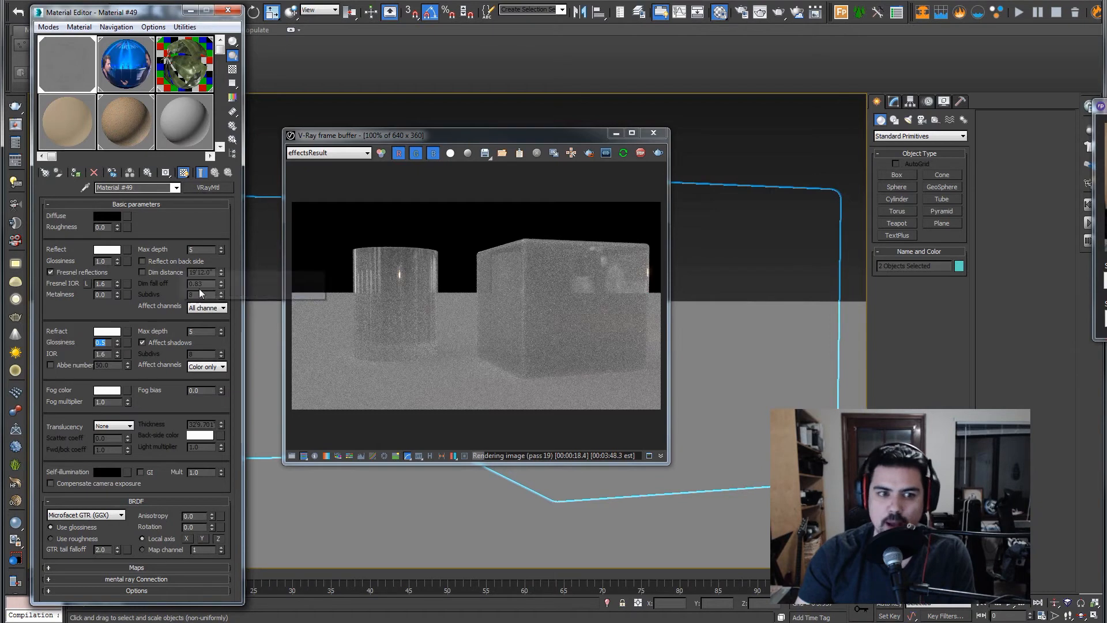
{"action": "type", "text": "1"}
{"action": "key", "text": "Return"}
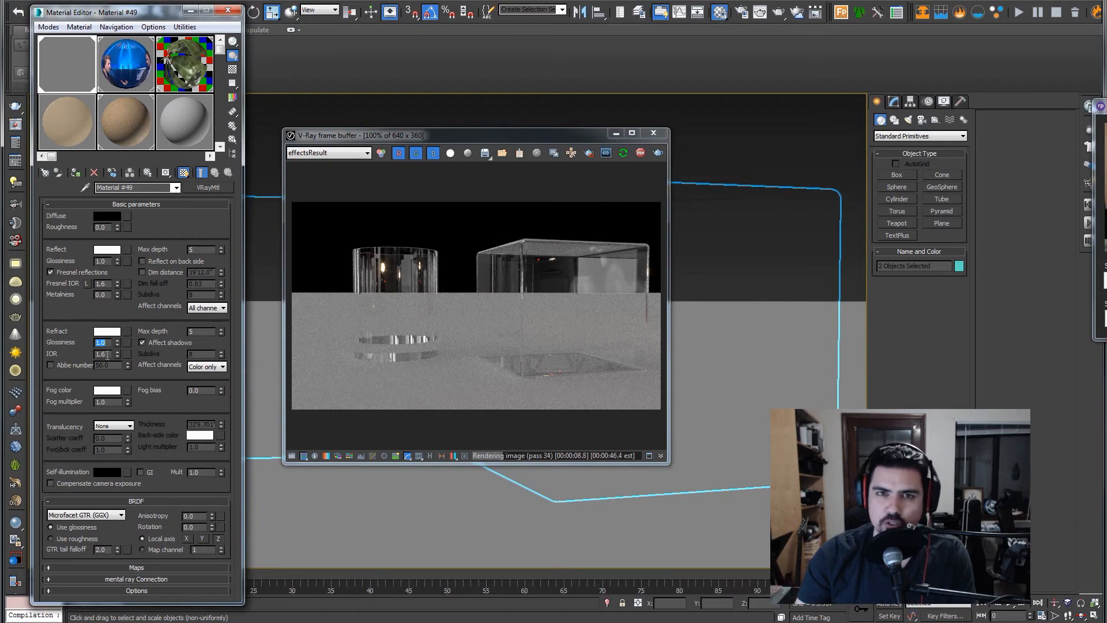
- Try refraction IOR values of 1.43 and 1 for comparison, and set the refraction IOR back to 1.6
{"action": "left_click_drag", "start_coordinate": [109, 355], "coordinate": [59, 359]}
{"action": "type", "text": "1.43"}
{"action": "key", "text": "Return"}
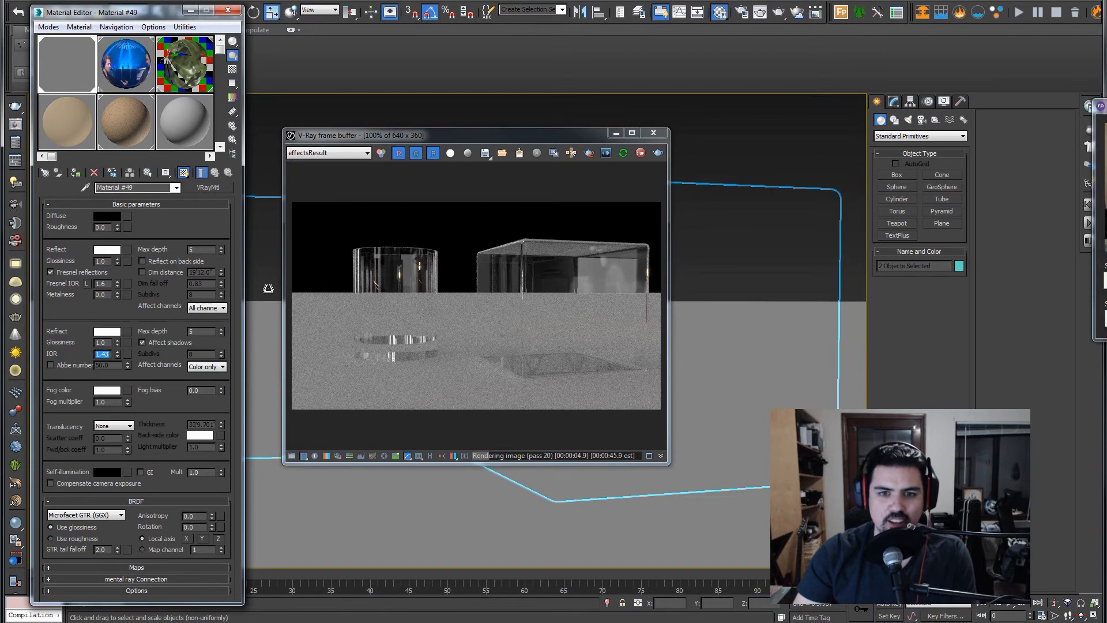
{"action": "type", "text": "1"}
{"action": "key", "text": "Return"}
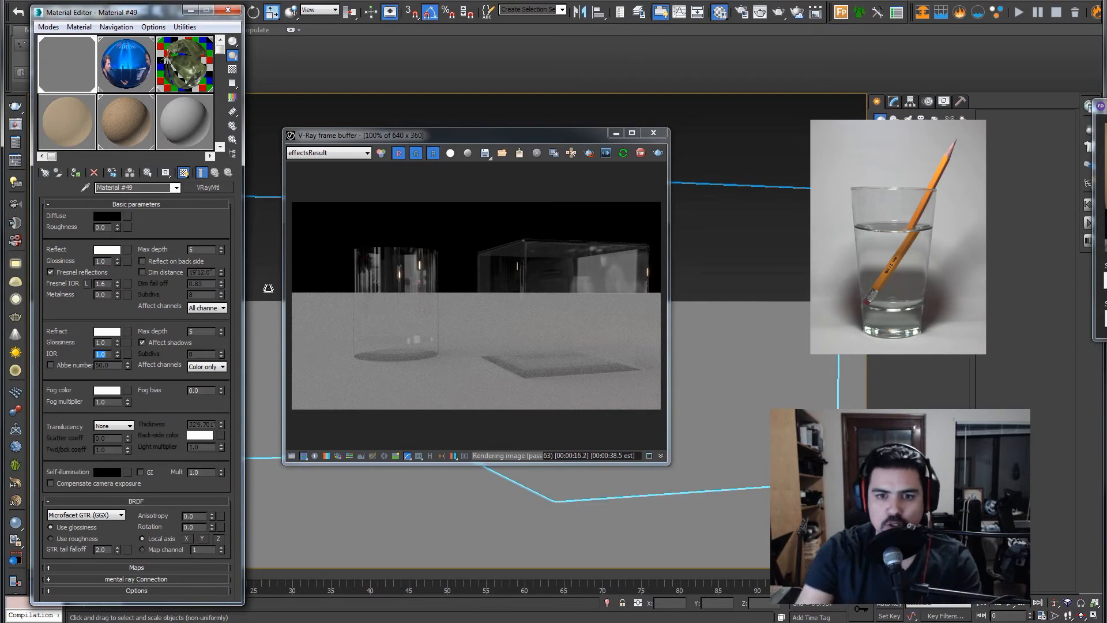
{"action": "type", "text": "1.6"}
{"action": "key", "text": "Return"}
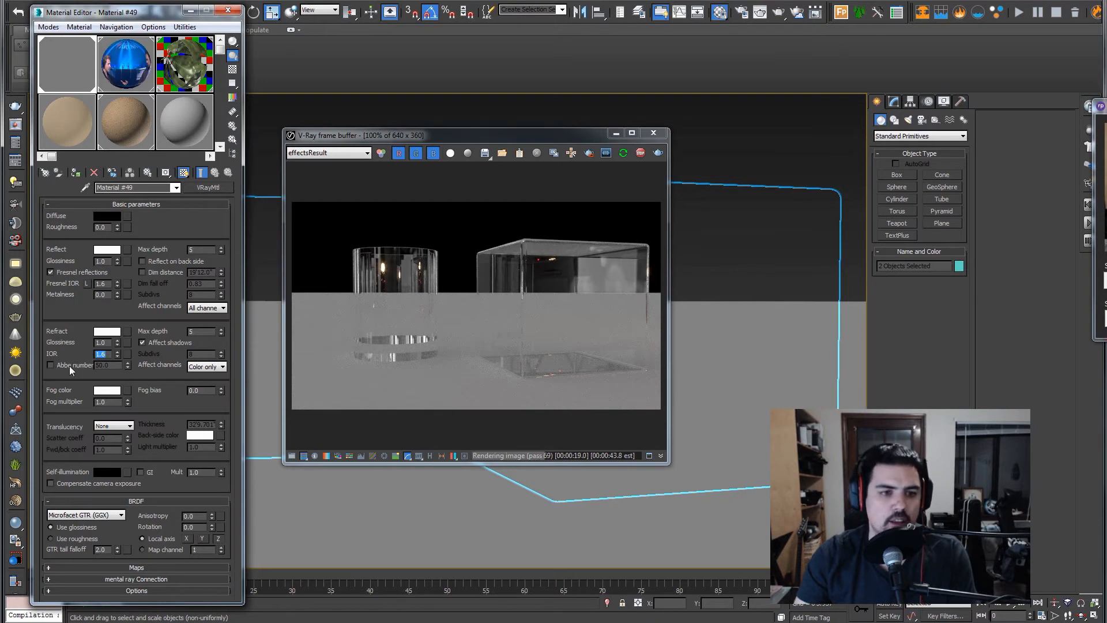
- Enable the Abbe number for the refraction and inspect the cube and cylinder up close for color dispersion
{"action": "left_click", "coordinate": [69, 366]}
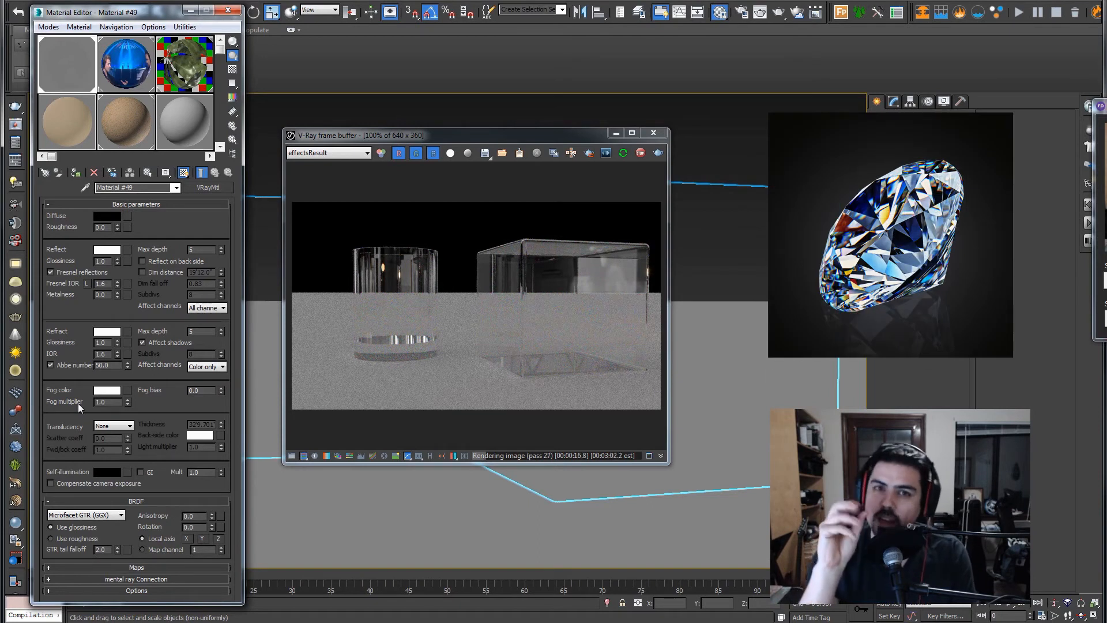
{"action": "left_click", "coordinate": [579, 267]}
{"action": "scroll", "coordinate": [579, 266], "scroll_direction": "up", "scroll_amount": 1}
{"action": "scroll", "coordinate": [579, 265], "scroll_direction": "up", "scroll_amount": 2}
{"action": "scroll", "coordinate": [500, 264], "scroll_direction": "down", "scroll_amount": 1}
{"action": "scroll", "coordinate": [483, 259], "scroll_direction": "up", "scroll_amount": 1}
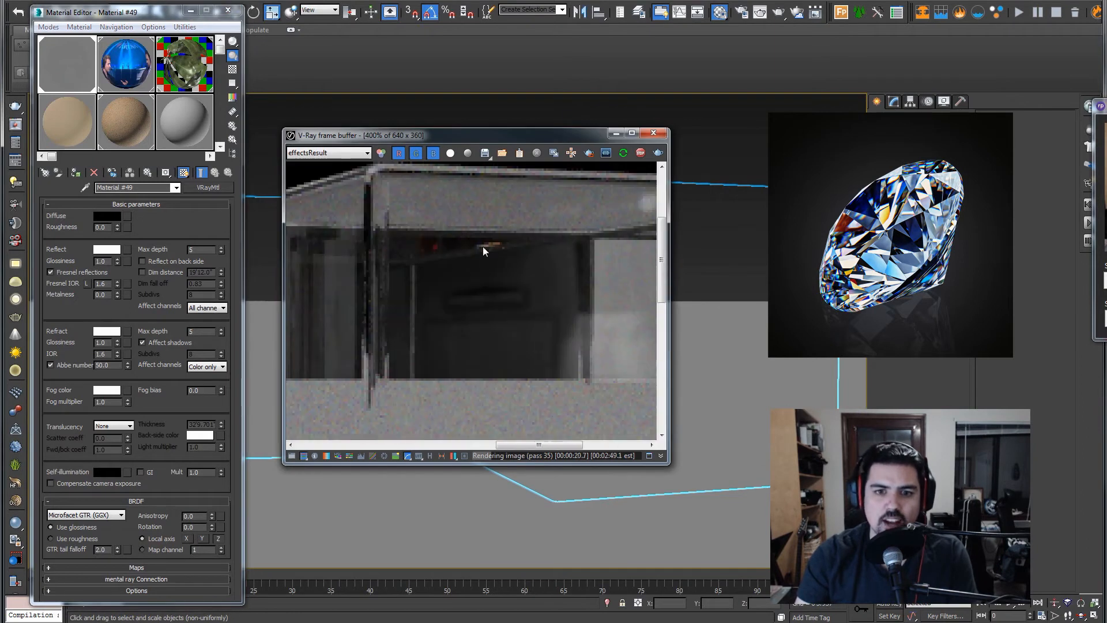
{"action": "middle_click_drag", "start_coordinate": [498, 246], "coordinate": [613, 207]}
{"action": "middle_click_drag", "start_coordinate": [395, 234], "coordinate": [577, 286]}
{"action": "middle_click_drag", "start_coordinate": [406, 282], "coordinate": [511, 277]}
{"action": "scroll", "coordinate": [422, 273], "scroll_direction": "down", "scroll_amount": 1}
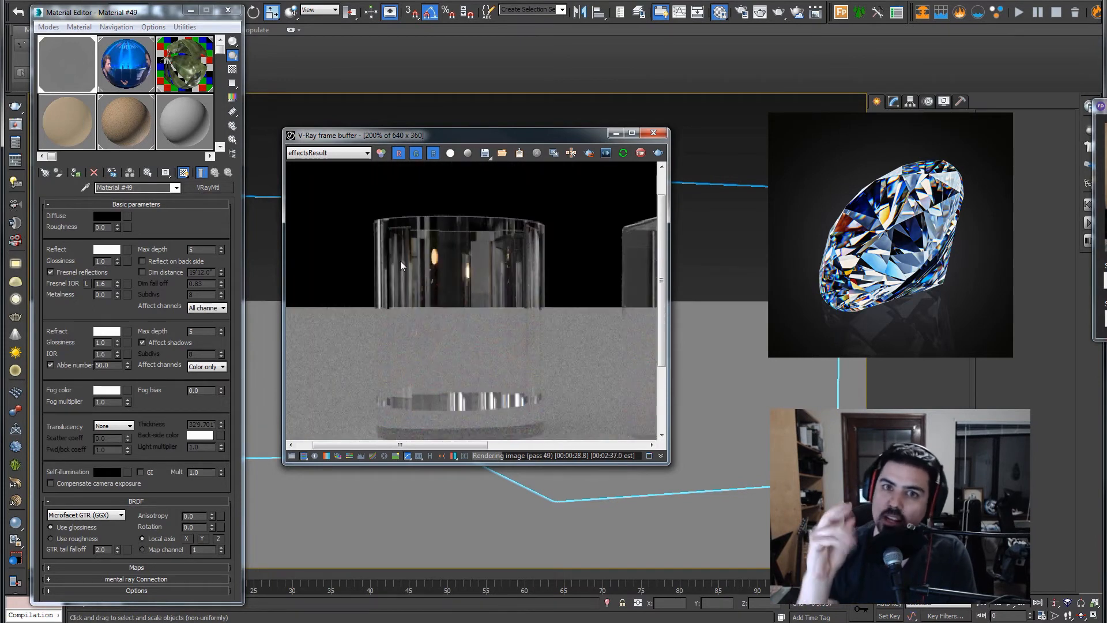
{"action": "scroll", "coordinate": [400, 265], "scroll_direction": "down", "scroll_amount": 1}
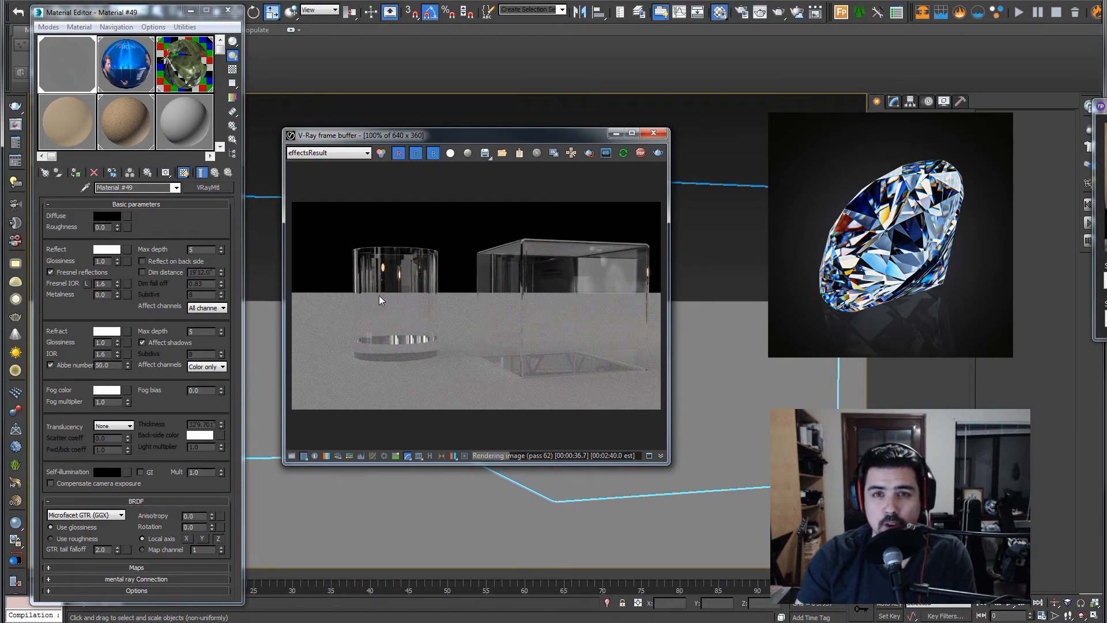
- Set the Abbe number to 20 and inspect the cube's edges at 400% in the render
{"action": "left_click", "coordinate": [108, 367]}
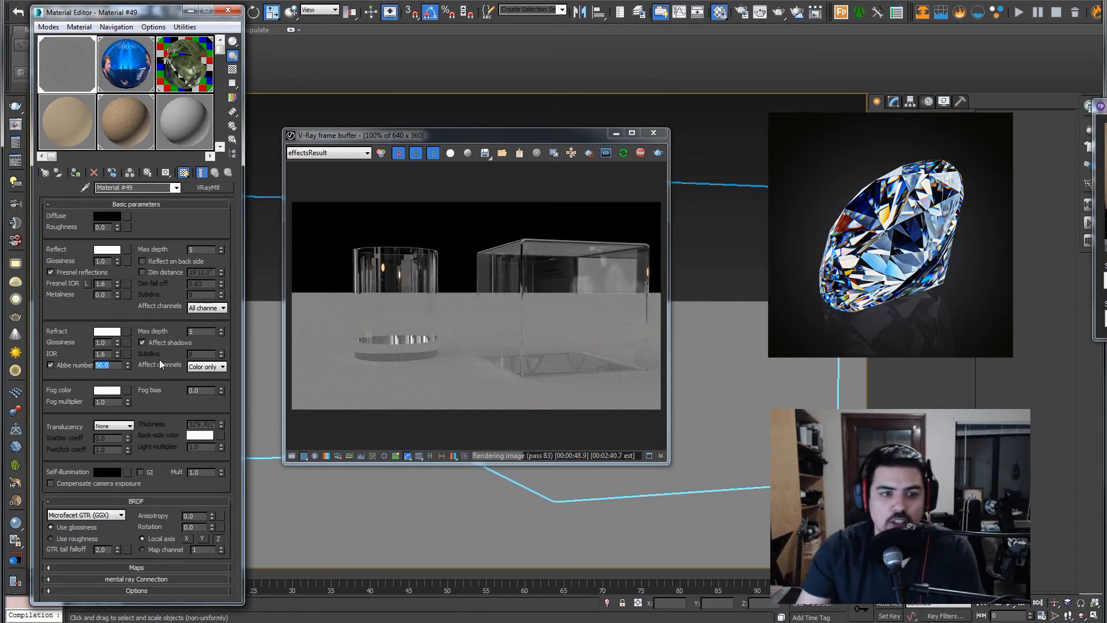
{"action": "type", "text": "20"}
{"action": "key", "text": "Return"}
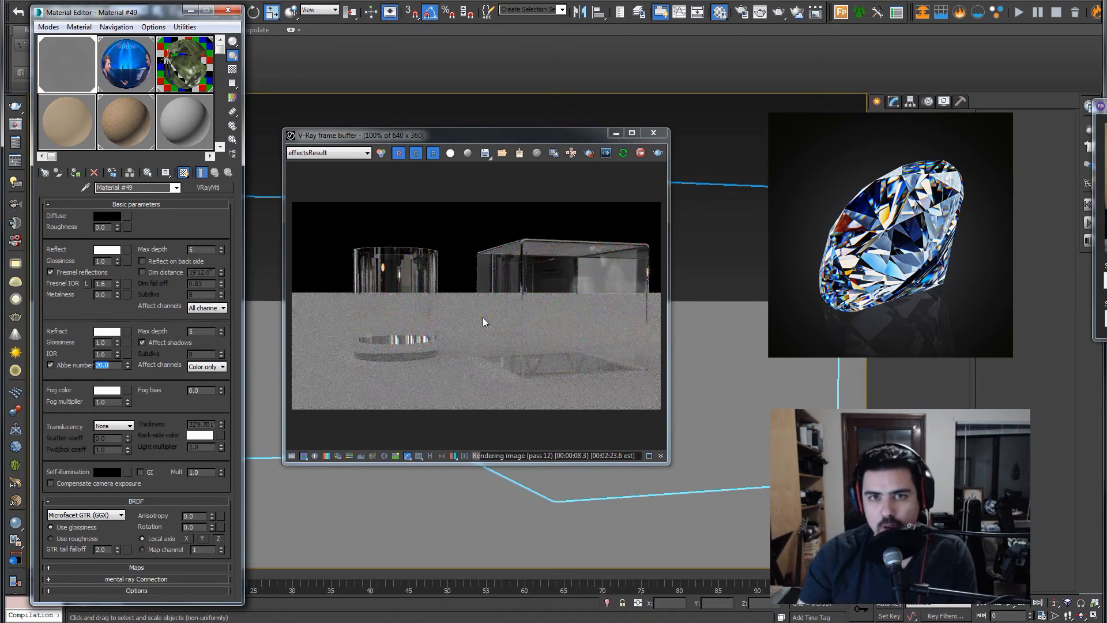
{"action": "scroll", "coordinate": [483, 317], "scroll_direction": "up", "scroll_amount": 3}
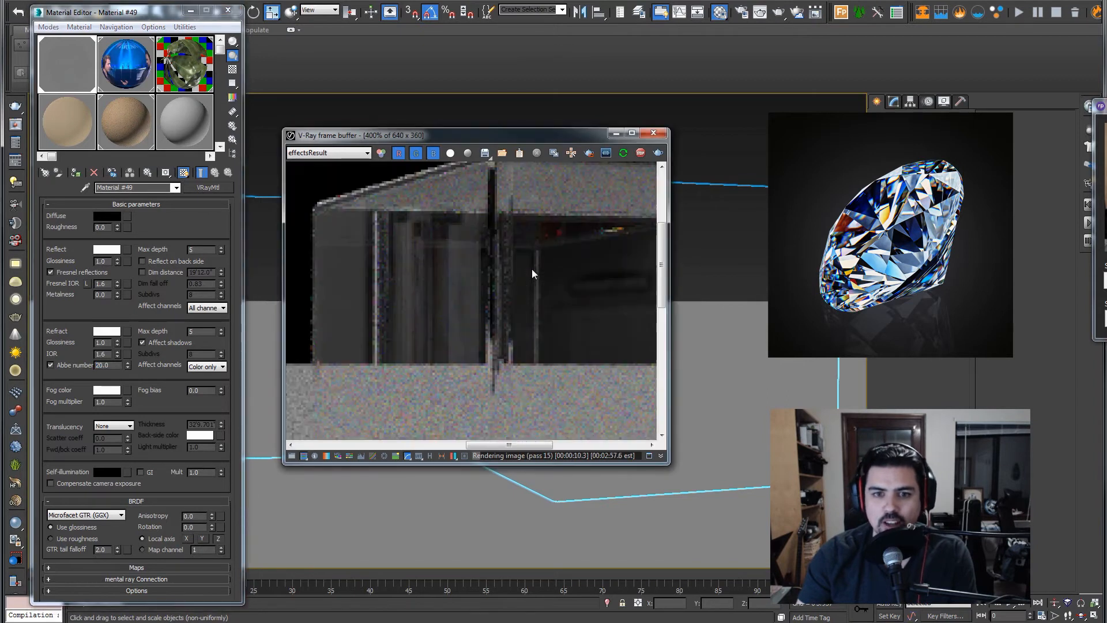
- Inspect the cube's edges and the cylinder's base and upper body in the render up close for color dispersion
{"action": "middle_click_drag", "start_coordinate": [481, 274], "coordinate": [450, 284]}
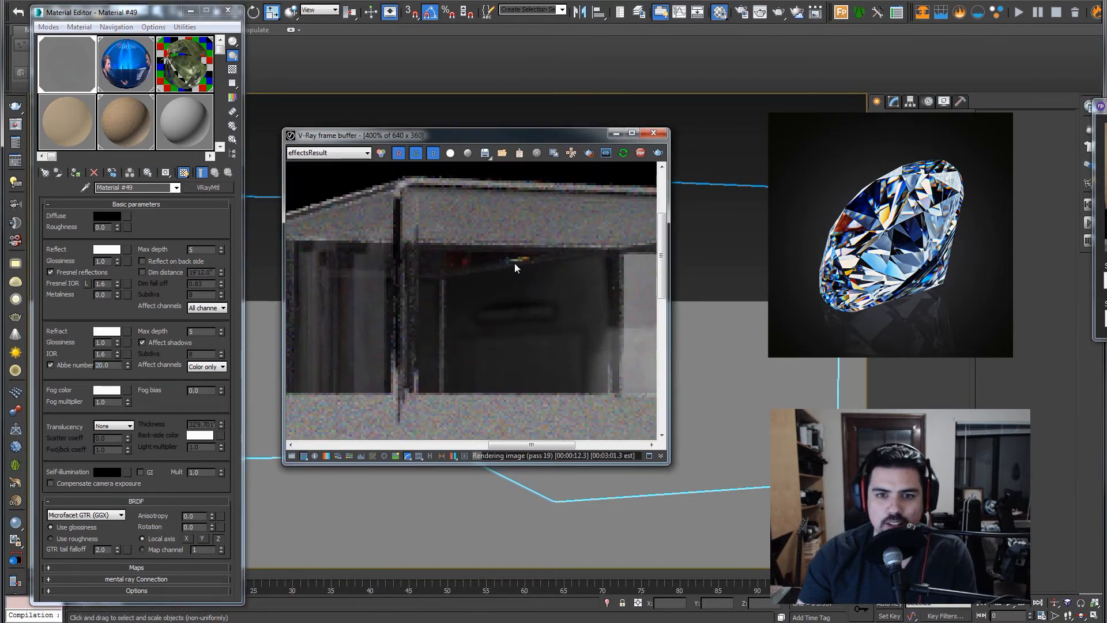
{"action": "scroll", "coordinate": [501, 264], "scroll_direction": "down", "scroll_amount": 2}
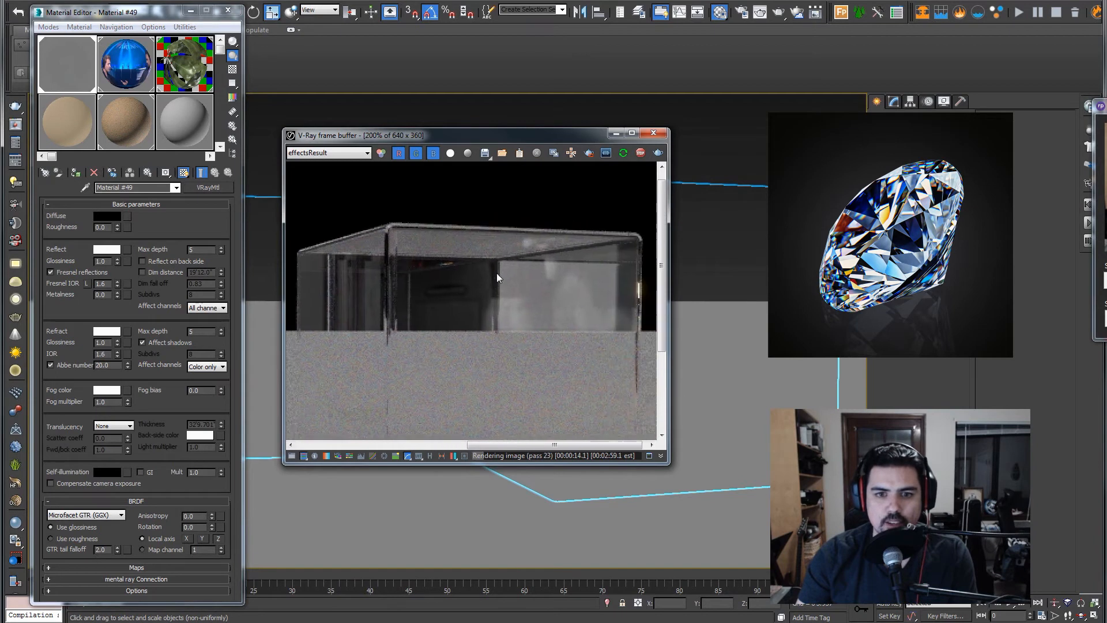
{"action": "middle_click_drag", "start_coordinate": [597, 309], "coordinate": [572, 225]}
{"action": "middle_click_drag", "start_coordinate": [369, 301], "coordinate": [548, 309]}
{"action": "scroll", "coordinate": [477, 325], "scroll_direction": "up", "scroll_amount": 3}
{"action": "scroll", "coordinate": [477, 324], "scroll_direction": "down", "scroll_amount": 2}
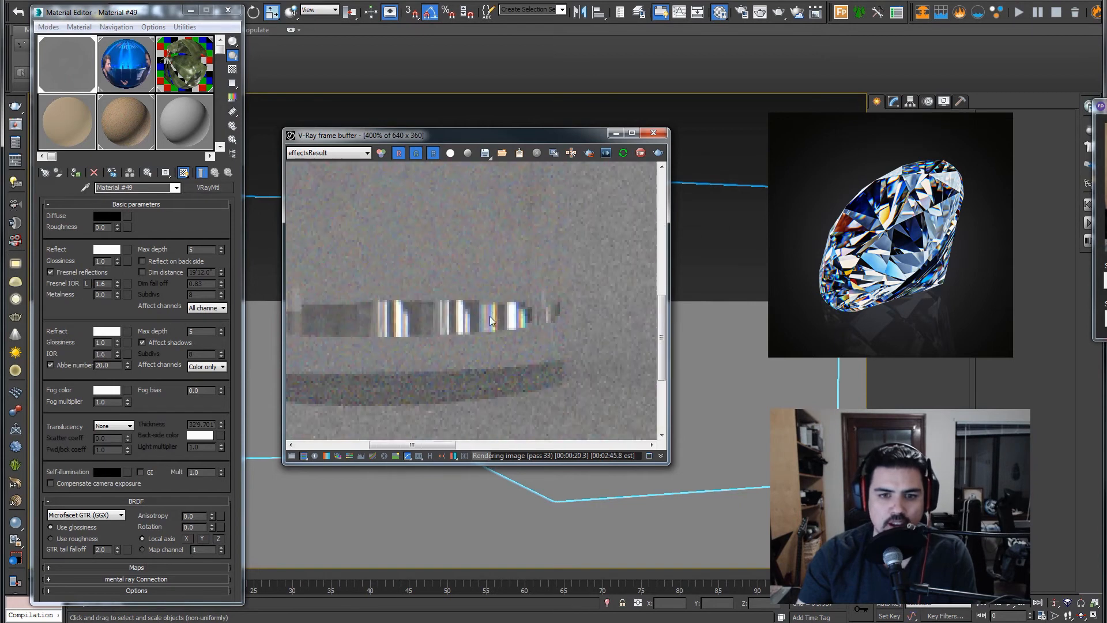
{"action": "middle_click_drag", "start_coordinate": [557, 309], "coordinate": [510, 316]}
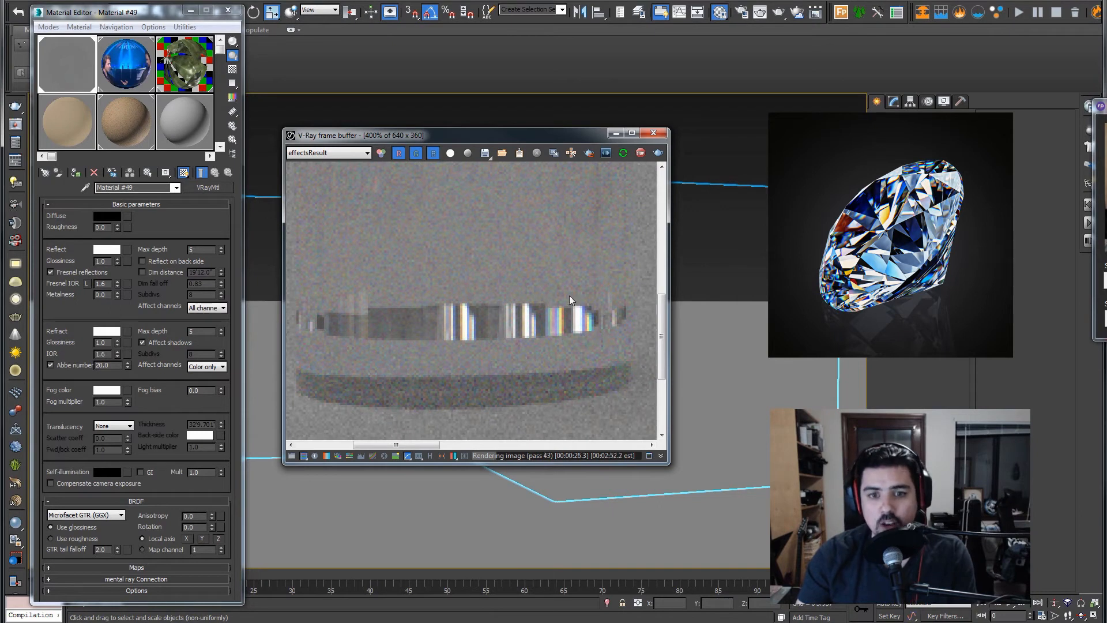
{"action": "middle_click_drag", "start_coordinate": [565, 264], "coordinate": [575, 371]}
{"action": "middle_click_drag", "start_coordinate": [506, 254], "coordinate": [506, 350]}
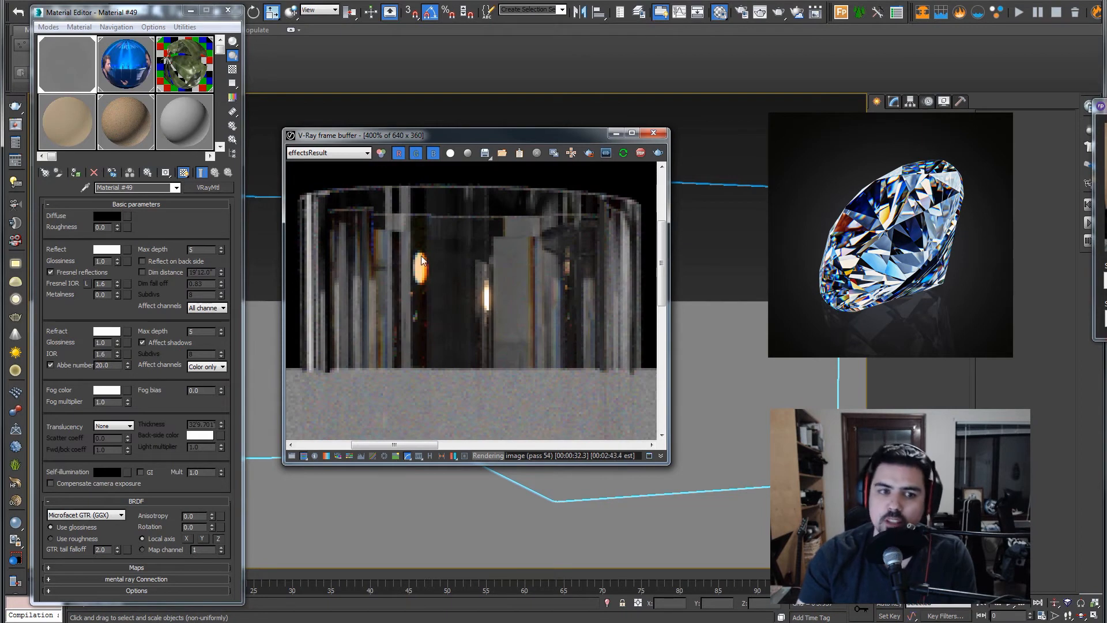
- Disable the refraction's Abbe number, and stop the interactive render and close its frame buffer
{"action": "left_click", "coordinate": [61, 363]}
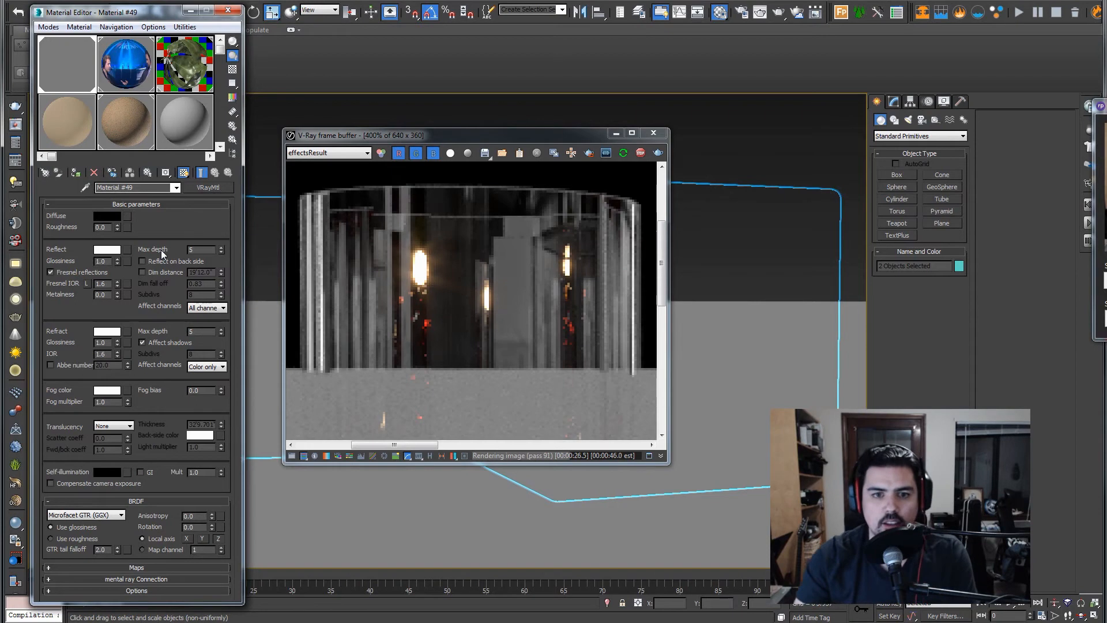
{"action": "scroll", "coordinate": [411, 309], "scroll_direction": "down", "scroll_amount": 3}
{"action": "scroll", "coordinate": [411, 305], "scroll_direction": "up", "scroll_amount": 1}
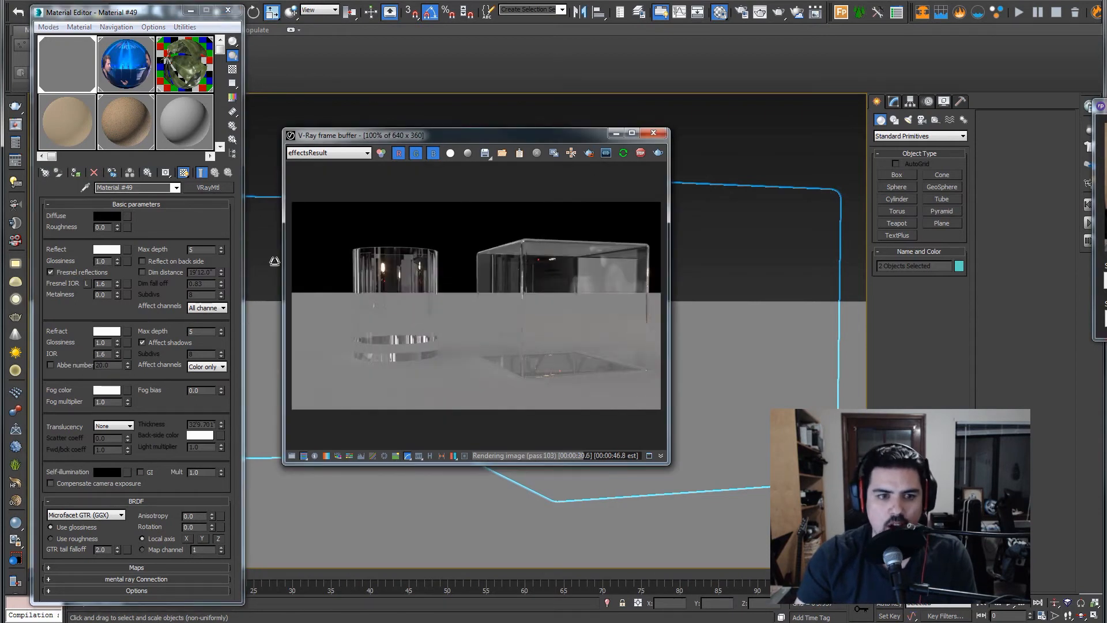
{"action": "left_click", "coordinate": [644, 156]}
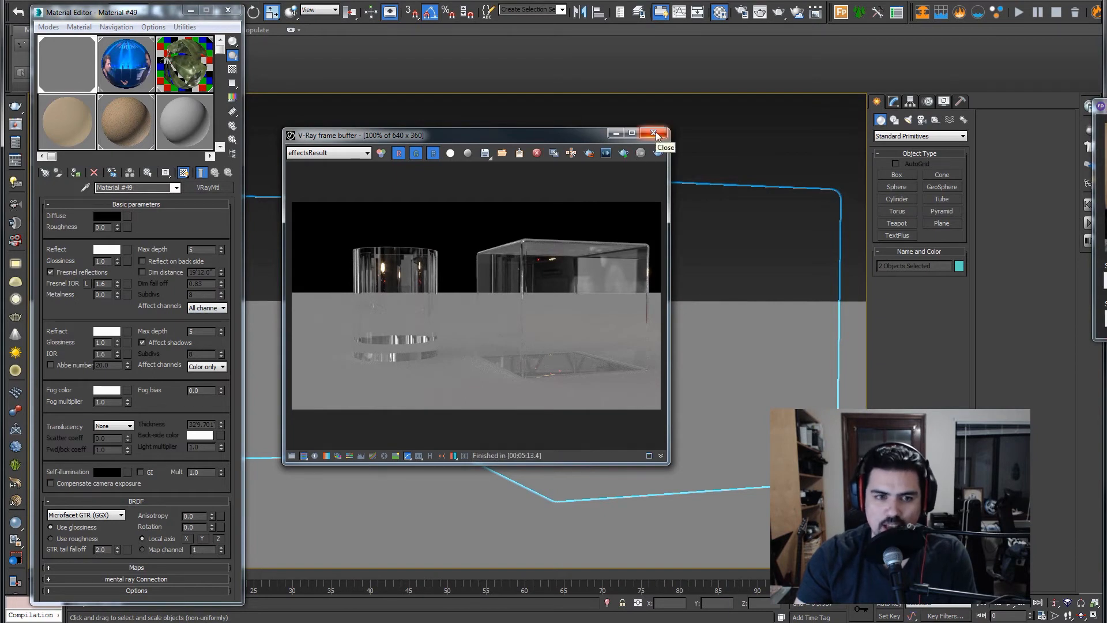
{"action": "left_click", "coordinate": [654, 133]}
- Frame the cylinder in wireframe from an elevated angle so its inner and outer walls can be examined, and clear the selection
{"action": "left_click", "coordinate": [331, 213]}
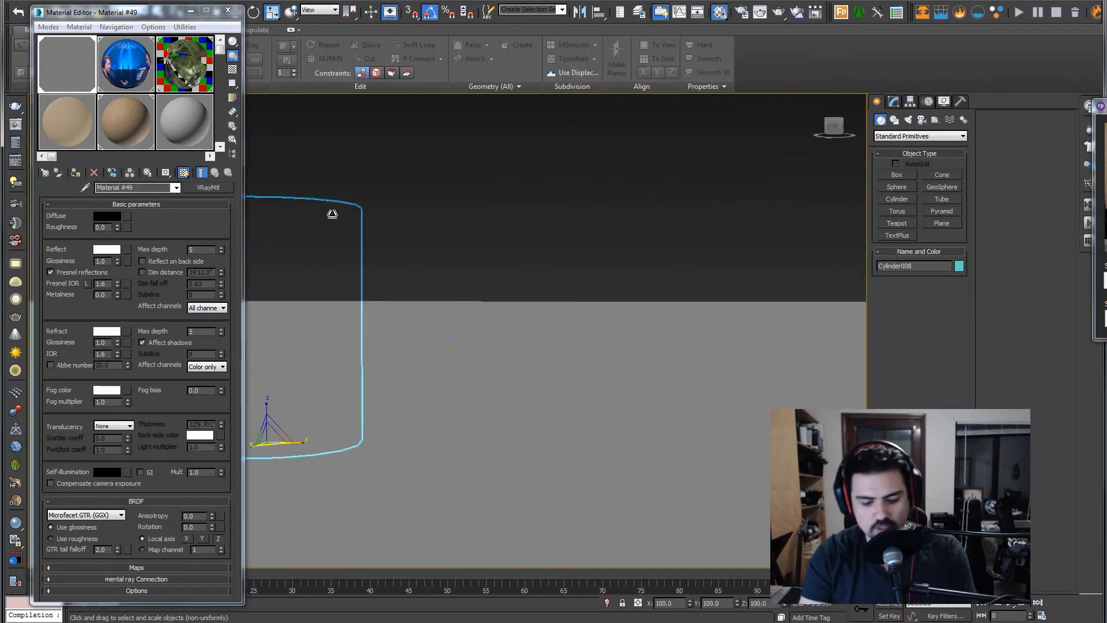
{"action": "key", "text": "z"}
{"action": "key", "text": "F3"}
{"action": "middle_click_drag", "start_coordinate": [519, 231], "coordinate": [533, 359], "text": "alt"}
{"action": "scroll", "coordinate": [531, 355], "scroll_direction": "down", "scroll_amount": 8}
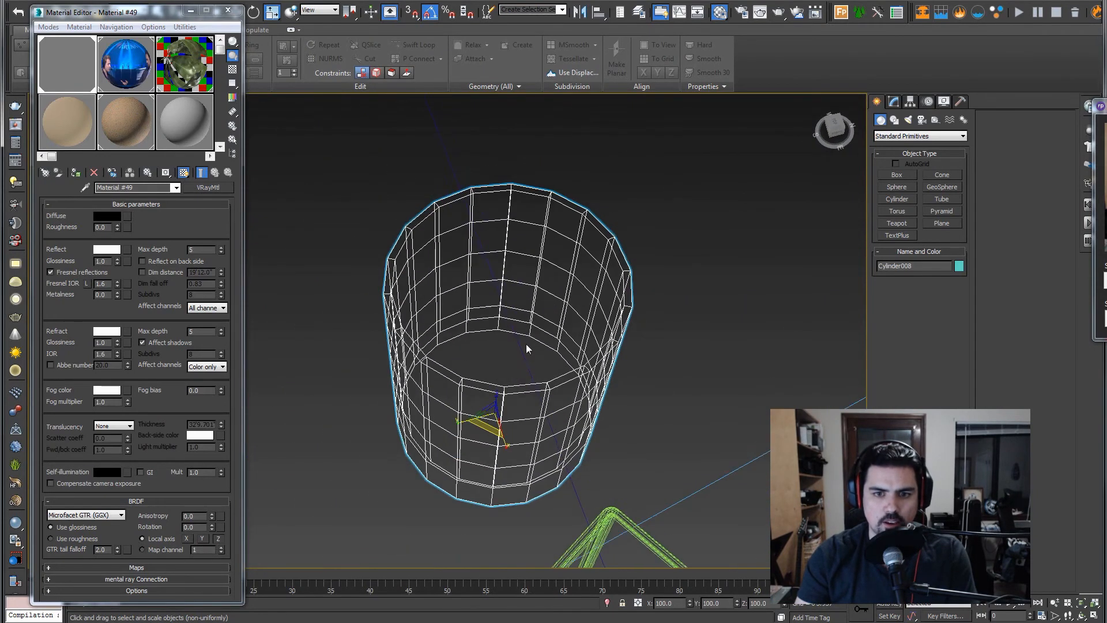
{"action": "middle_click_drag", "start_coordinate": [634, 341], "coordinate": [670, 323], "text": "alt"}
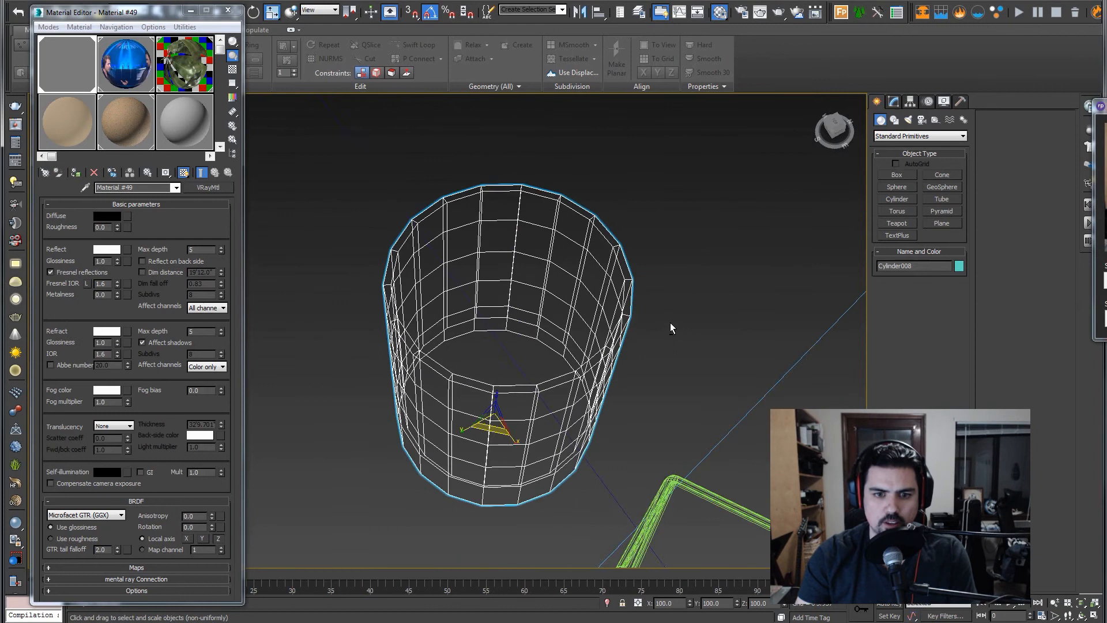
{"action": "left_click", "coordinate": [710, 297]}
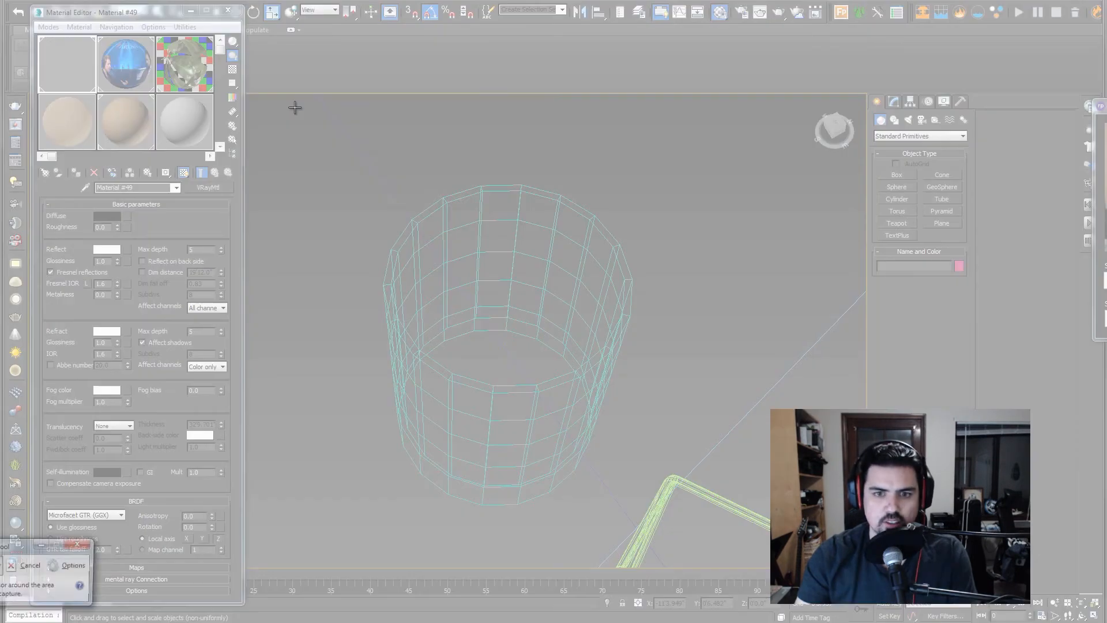
- Capture the wireframe cylinder with Snipping Tool and draw red arrows marking where a ray crosses its near and far walls
{"action": "left_click_drag", "start_coordinate": [294, 106], "coordinate": [748, 600]}
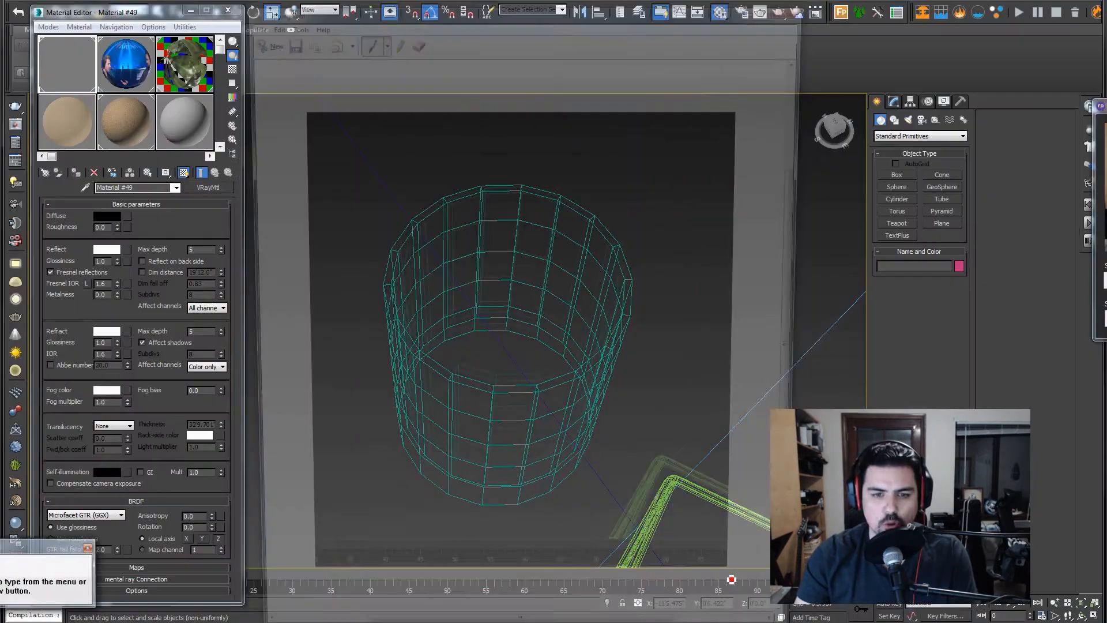
{"action": "mouse_move", "coordinate": [326, 521]}
{"action": "left_mouse_down"}
{"action": "mouse_move", "coordinate": [420, 437]}
{"action": "mouse_move", "coordinate": [422, 451]}
{"action": "left_mouse_up"}
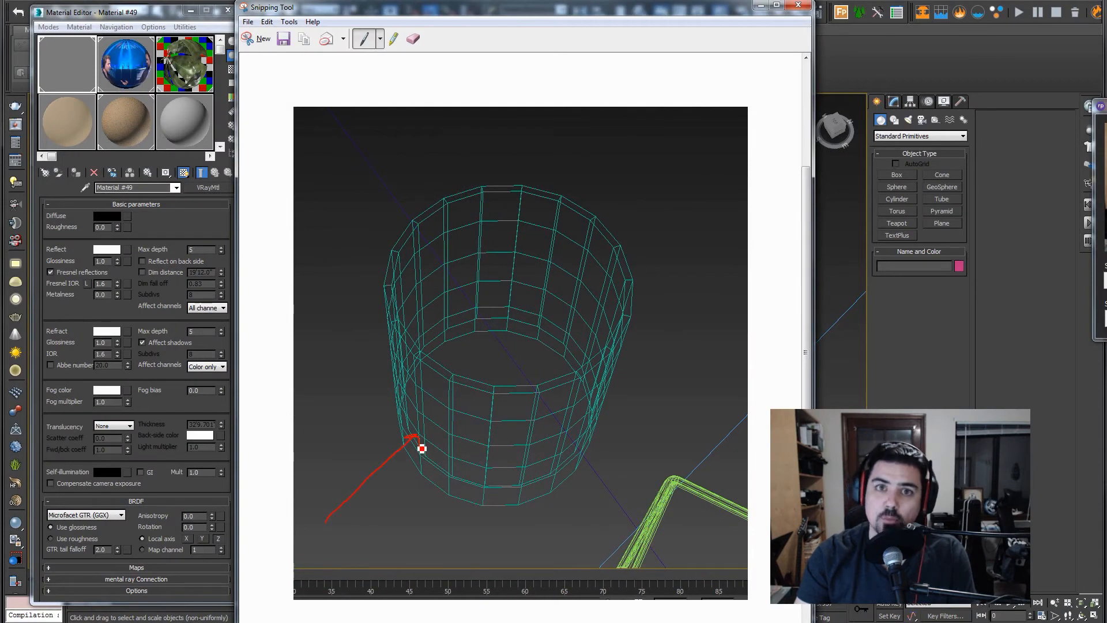
{"action": "left_click", "coordinate": [202, 333]}
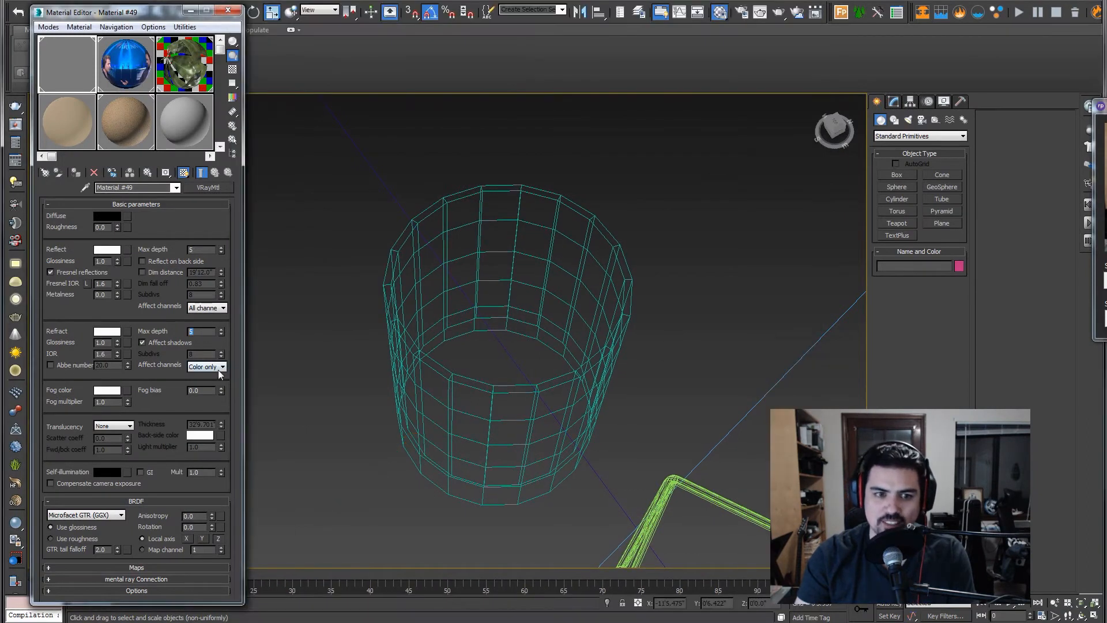
{"action": "key", "text": "alt+Tab"}
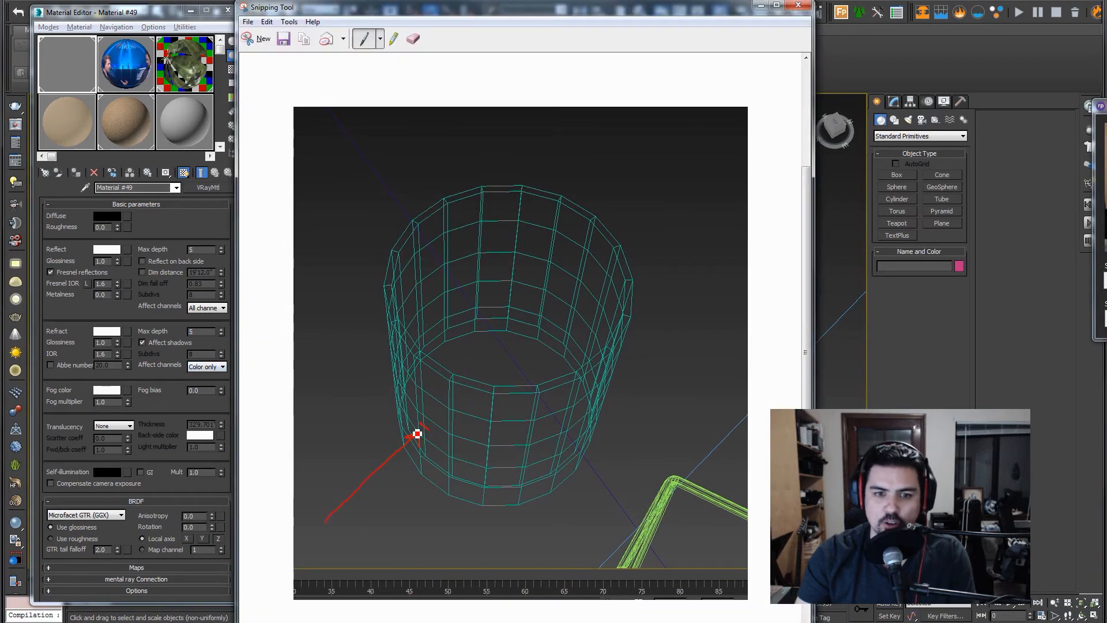
{"action": "left_click_drag", "start_coordinate": [420, 426], "coordinate": [432, 434]}
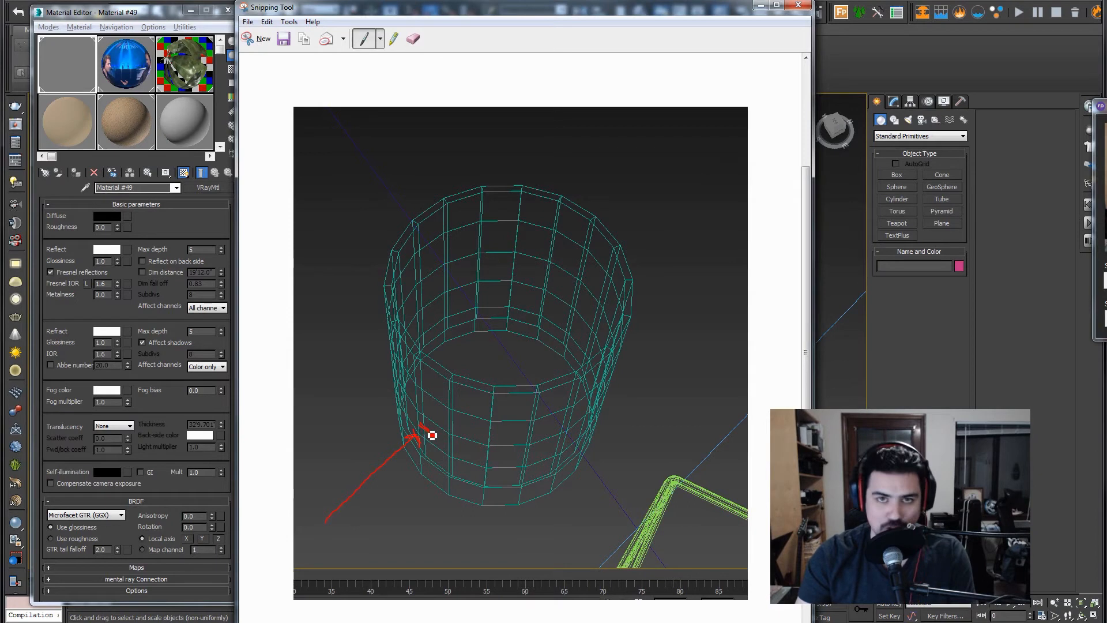
{"action": "mouse_move", "coordinate": [529, 301]}
{"action": "left_mouse_down"}
{"action": "mouse_move", "coordinate": [548, 273]}
{"action": "mouse_move", "coordinate": [554, 281]}
{"action": "left_mouse_up"}
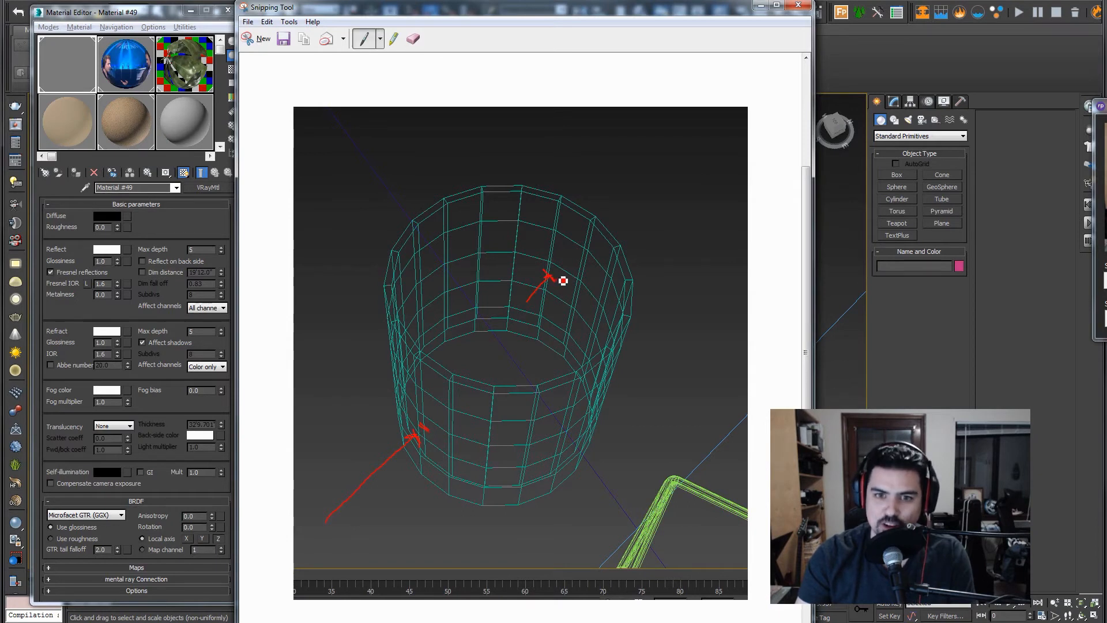
{"action": "left_click_drag", "start_coordinate": [557, 265], "coordinate": [564, 272]}
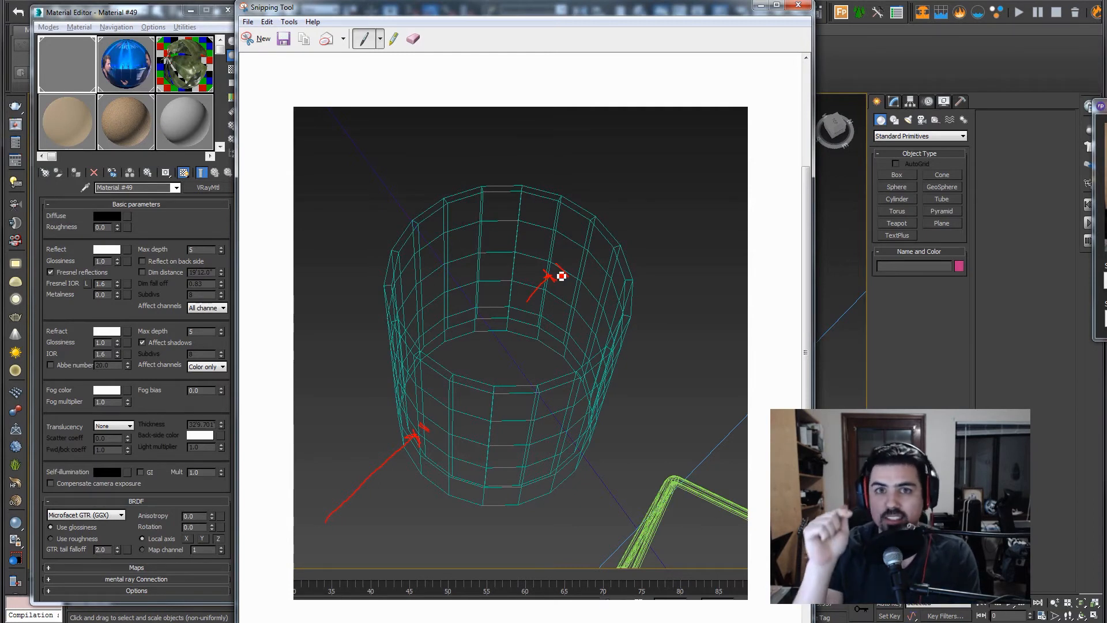
- Sketch a curved glass profile and an exit arrow beside the cylinder on the snip, and close it without saving
{"action": "mouse_move", "coordinate": [618, 125]}
{"action": "left_mouse_down"}
{"action": "mouse_move", "coordinate": [685, 207]}
{"action": "mouse_move", "coordinate": [733, 185]}
{"action": "mouse_move", "coordinate": [633, 153]}
{"action": "mouse_move", "coordinate": [706, 197]}
{"action": "mouse_move", "coordinate": [604, 237]}
{"action": "left_mouse_up"}
{"action": "left_click_drag", "start_coordinate": [731, 199], "coordinate": [713, 290]}
{"action": "left_click_drag", "start_coordinate": [616, 249], "coordinate": [643, 229]}
{"action": "left_click_drag", "start_coordinate": [638, 218], "coordinate": [657, 236]}
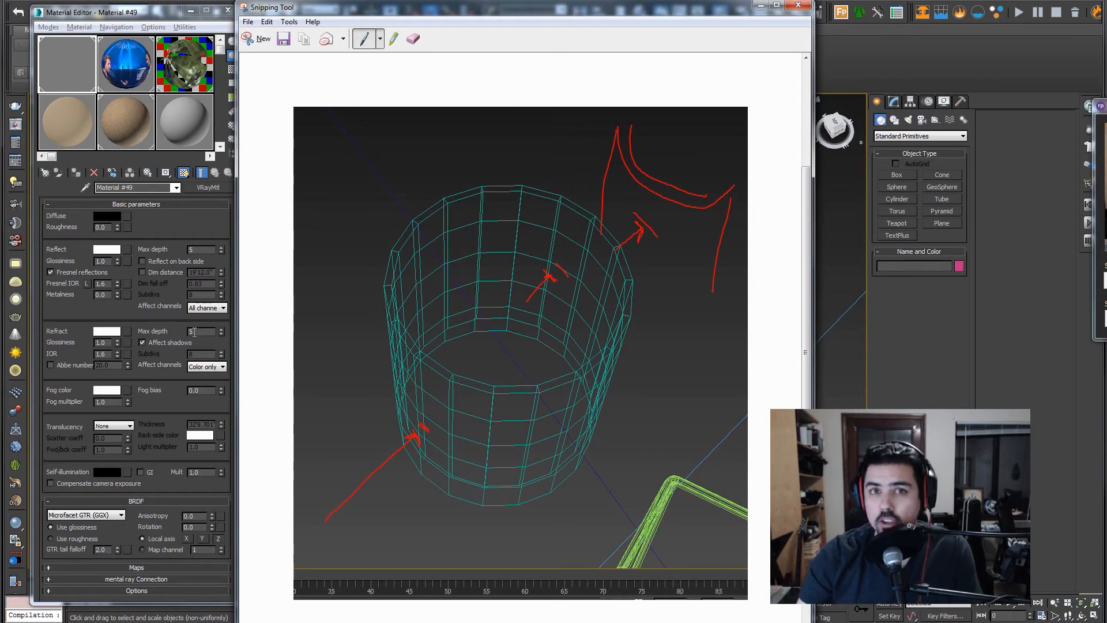
{"action": "left_click", "coordinate": [798, 5]}
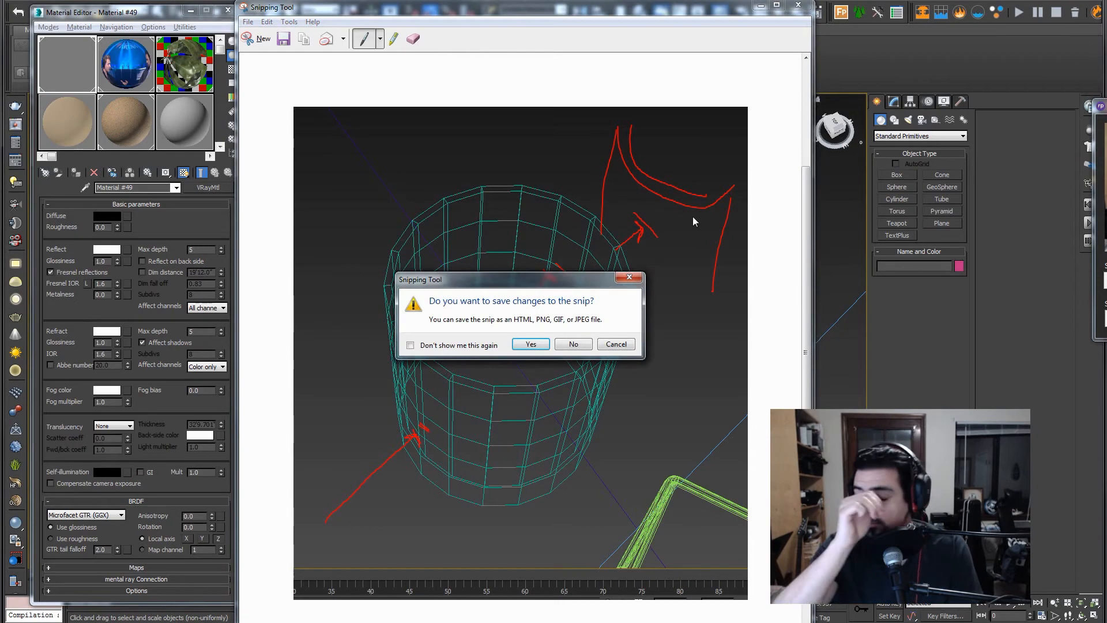
{"action": "left_click", "coordinate": [584, 343]}
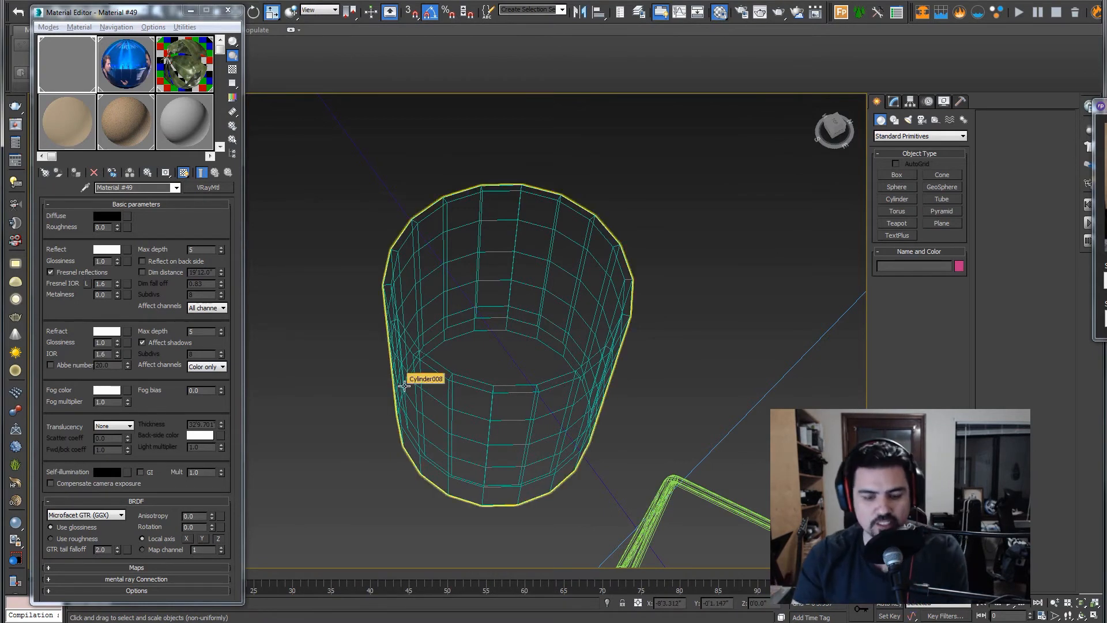
- Return the viewport to shaded display, set the material's refraction color to red and select the cylinder
{"action": "key", "text": "F3"}
{"action": "middle_click_drag", "start_coordinate": [456, 411], "coordinate": [477, 394], "text": "alt"}
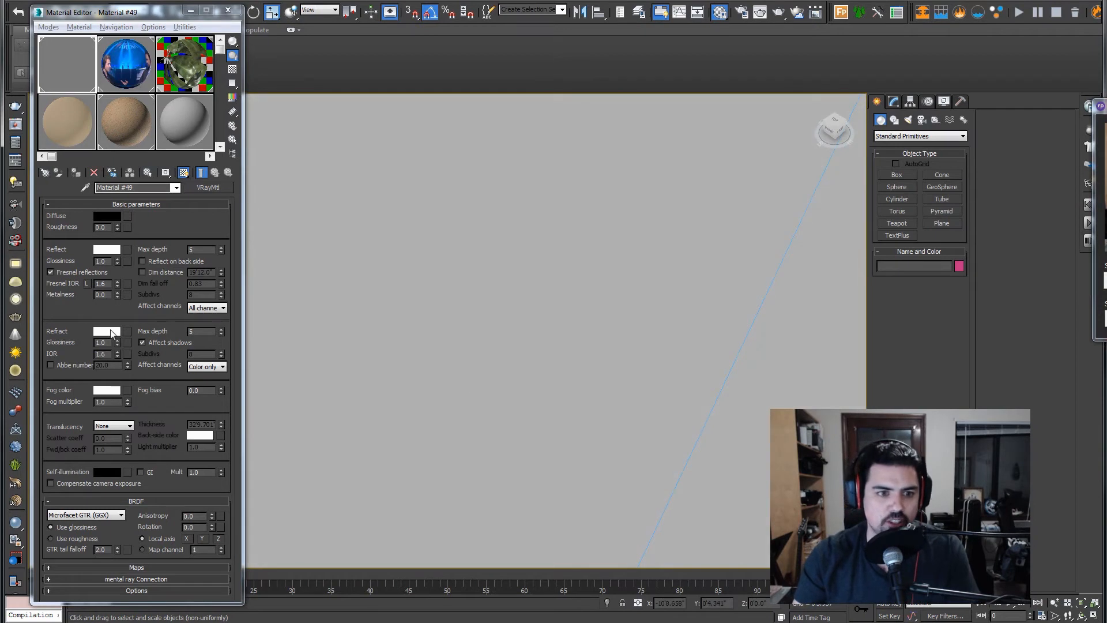
{"action": "left_click", "coordinate": [110, 332]}
{"action": "left_click", "coordinate": [303, 122]}
{"action": "left_click", "coordinate": [282, 172]}
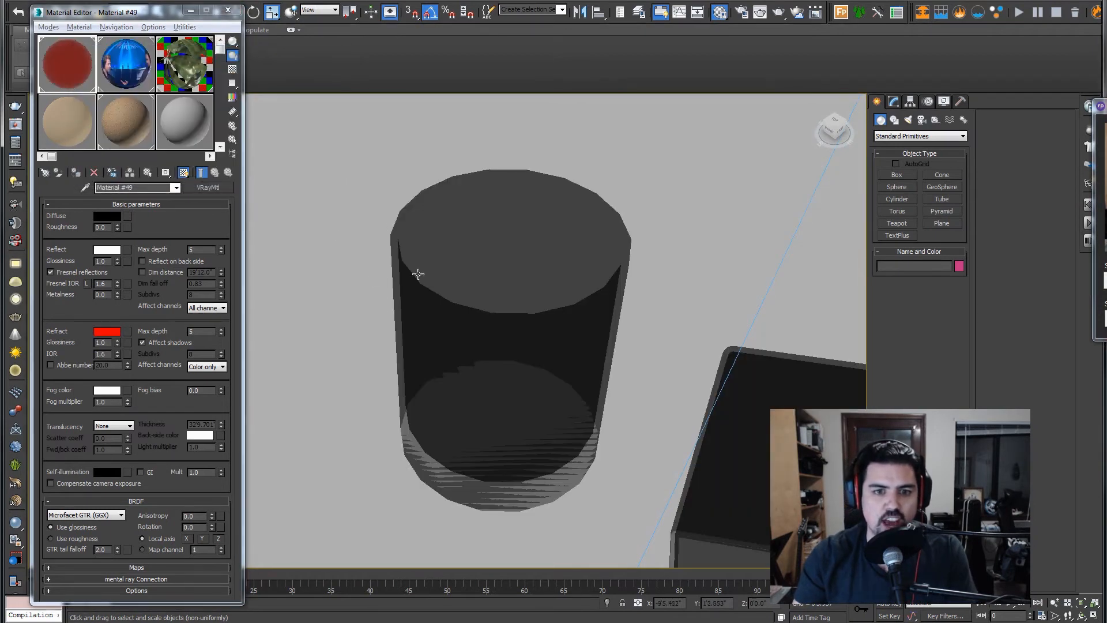
{"action": "left_click", "coordinate": [346, 341]}
{"action": "left_click", "coordinate": [407, 330]}
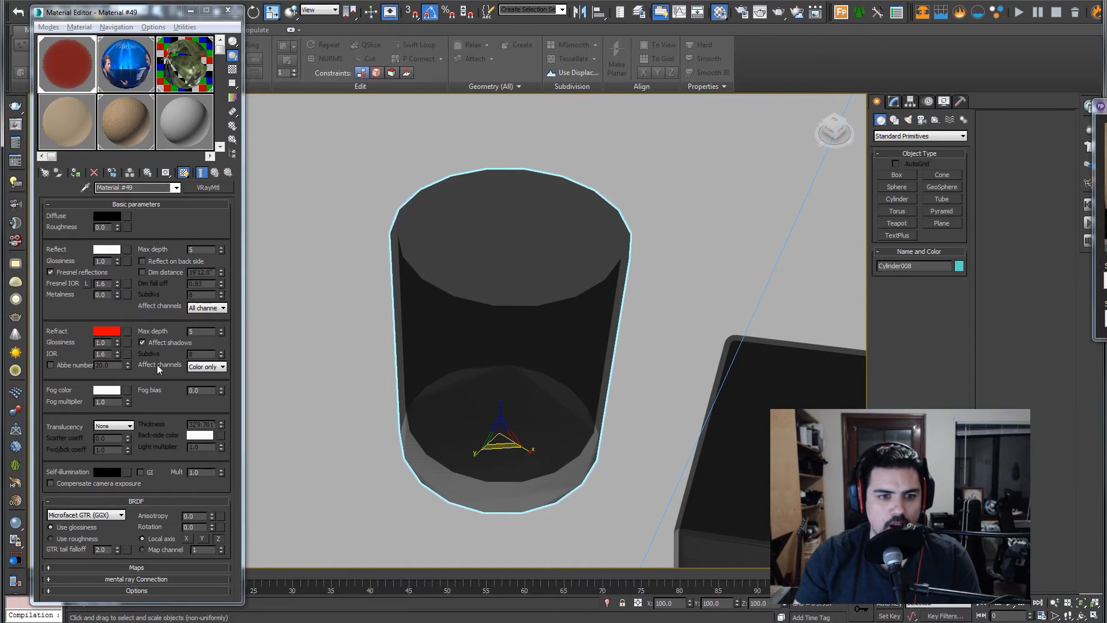
- Leave the refraction's Affect channels at Color only and return to the camera view with nothing selected
{"action": "left_click", "coordinate": [200, 366]}
{"action": "left_click", "coordinate": [200, 372]}
{"action": "scroll", "coordinate": [447, 396], "scroll_direction": "down", "scroll_amount": 5}
{"action": "middle_click_drag", "start_coordinate": [448, 395], "coordinate": [506, 325], "text": "alt"}
{"action": "left_click", "coordinate": [579, 336]}
{"action": "key", "text": "c"}
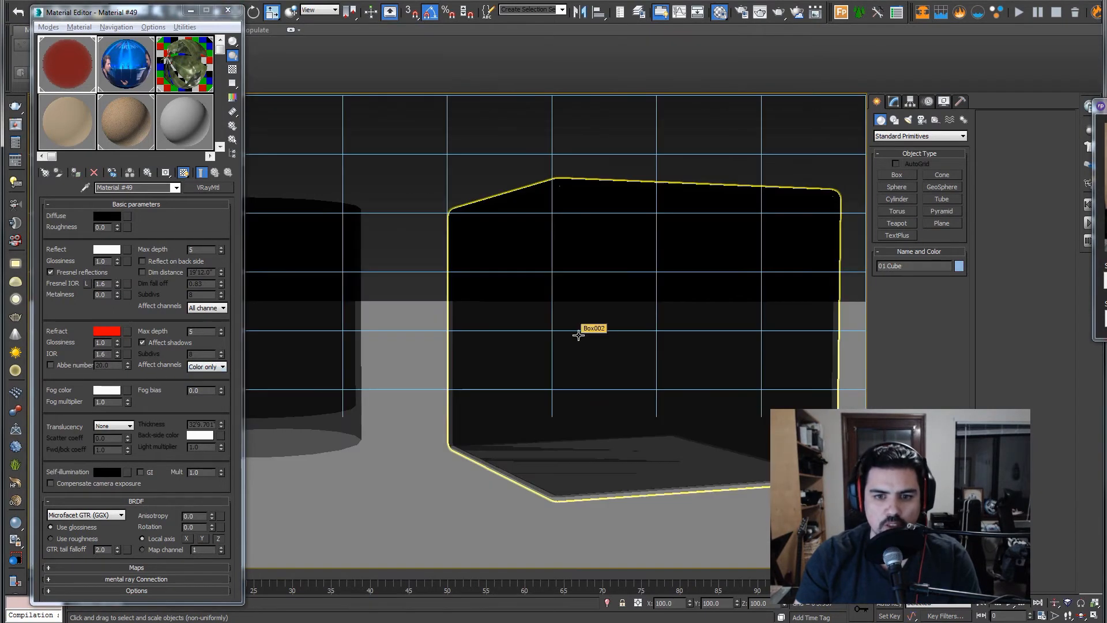
{"action": "left_click", "coordinate": [365, 219]}
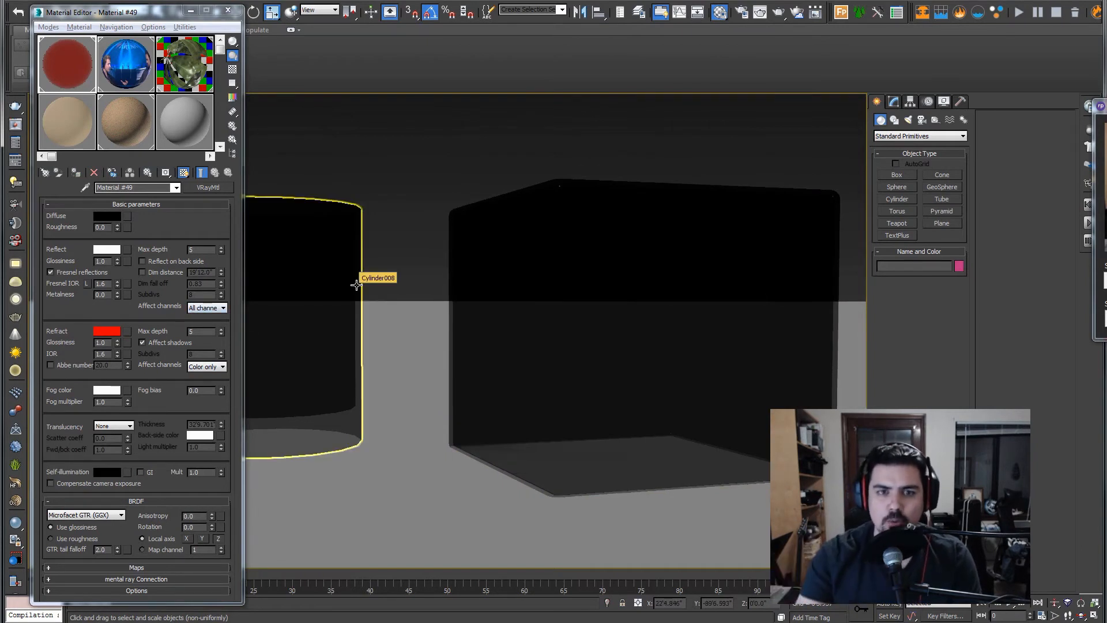
- Set the reflection's Affect channels option to Color only
{"action": "left_click", "coordinate": [220, 367]}
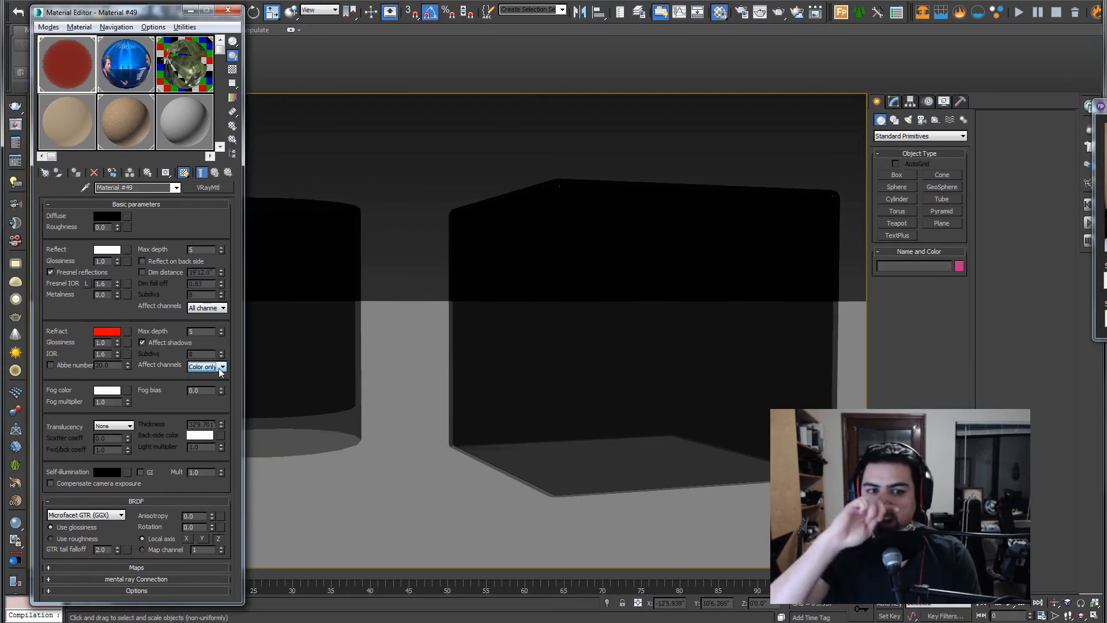
{"action": "left_click", "coordinate": [207, 311]}
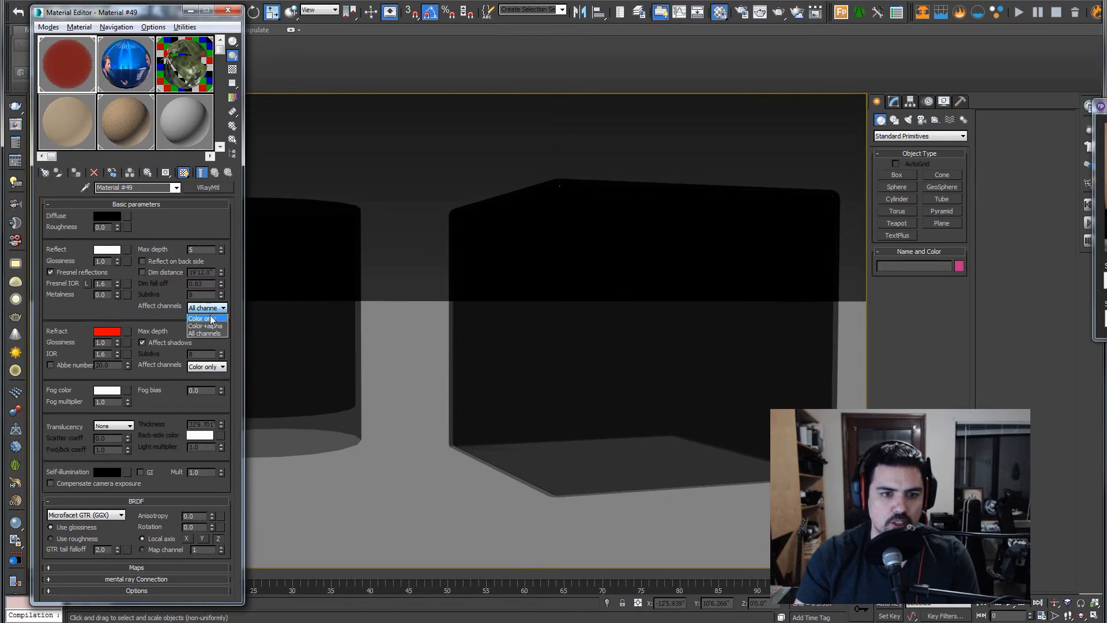
{"action": "left_click", "coordinate": [209, 318]}
- Start an interactive V-Ray render of the camera view and display its alpha channel
{"action": "right_click", "coordinate": [366, 231]}
{"action": "left_click", "coordinate": [402, 350]}
{"action": "right_click", "coordinate": [406, 262]}
{"action": "left_click", "coordinate": [424, 372]}
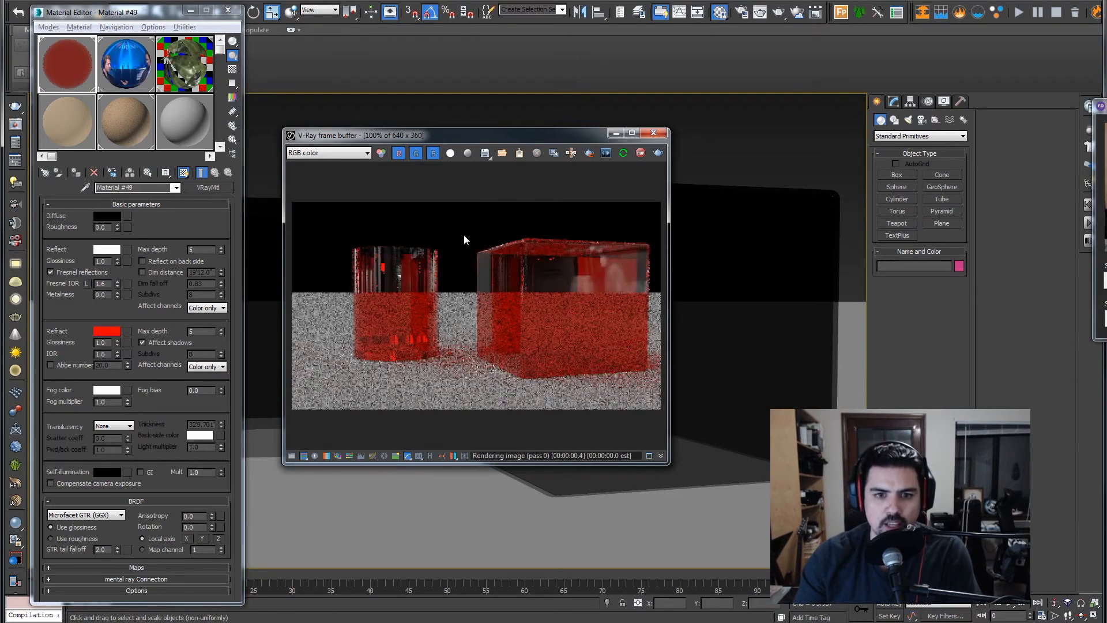
{"action": "left_click", "coordinate": [451, 153]}
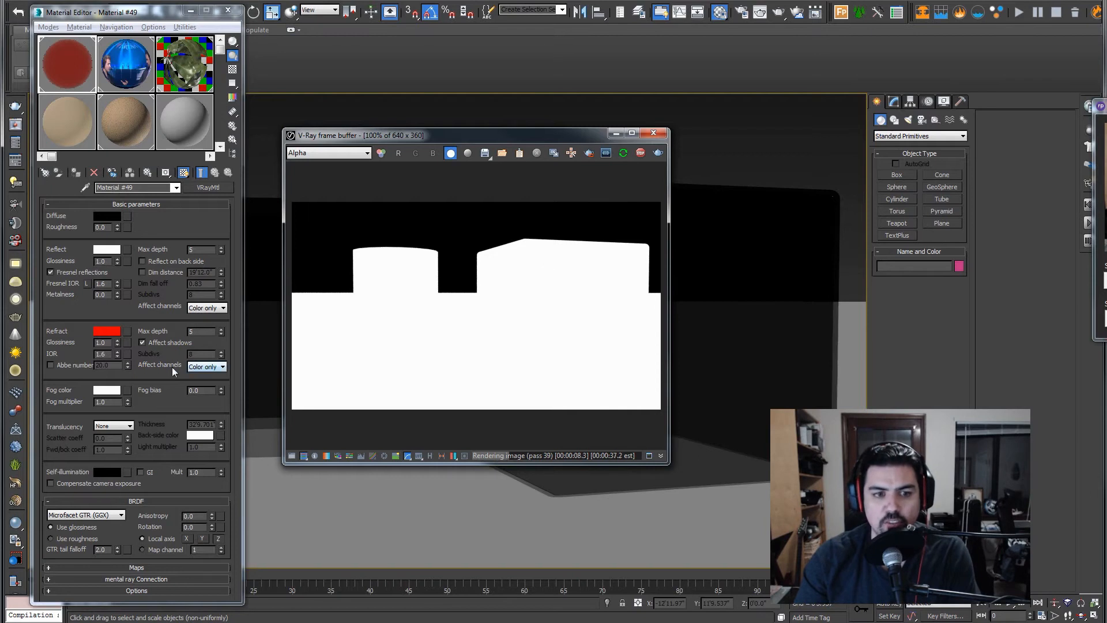
- Set the refraction's Affect channels to Color+alpha and change the refraction color to a near-white with a value of 245
{"action": "left_click", "coordinate": [206, 367]}
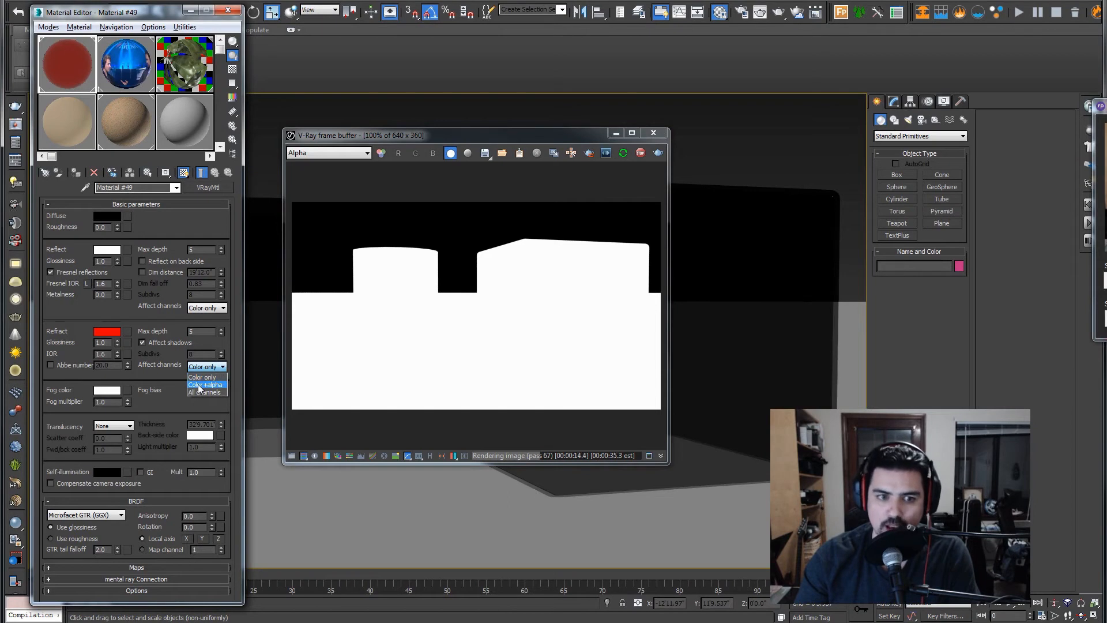
{"action": "left_click", "coordinate": [204, 384]}
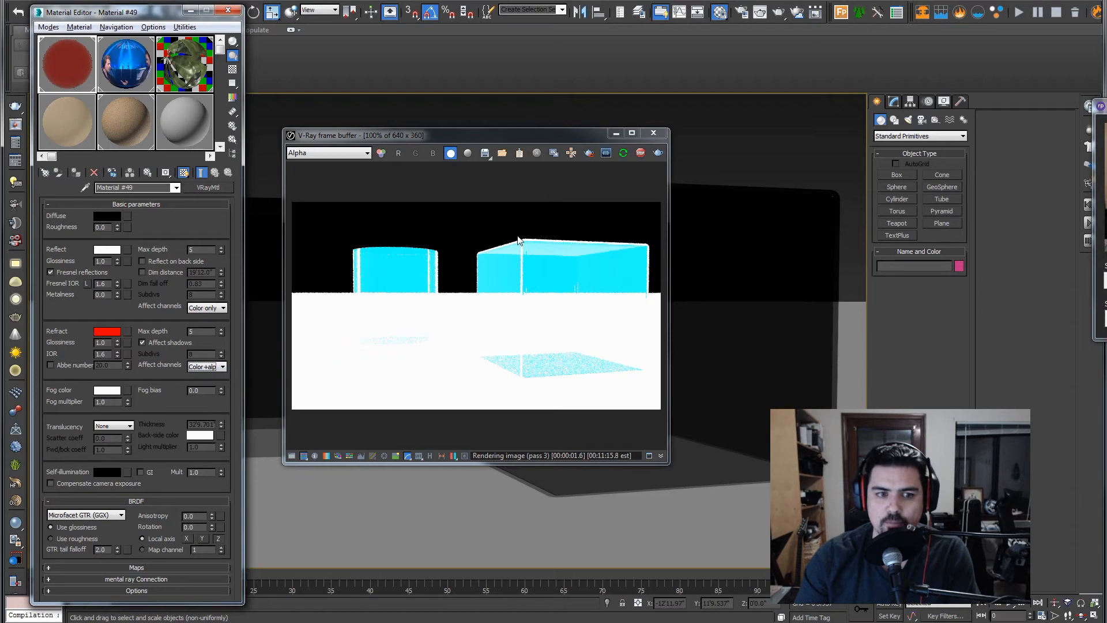
{"action": "left_click", "coordinate": [104, 332]}
{"action": "left_click_drag", "start_coordinate": [243, 123], "coordinate": [301, 131]}
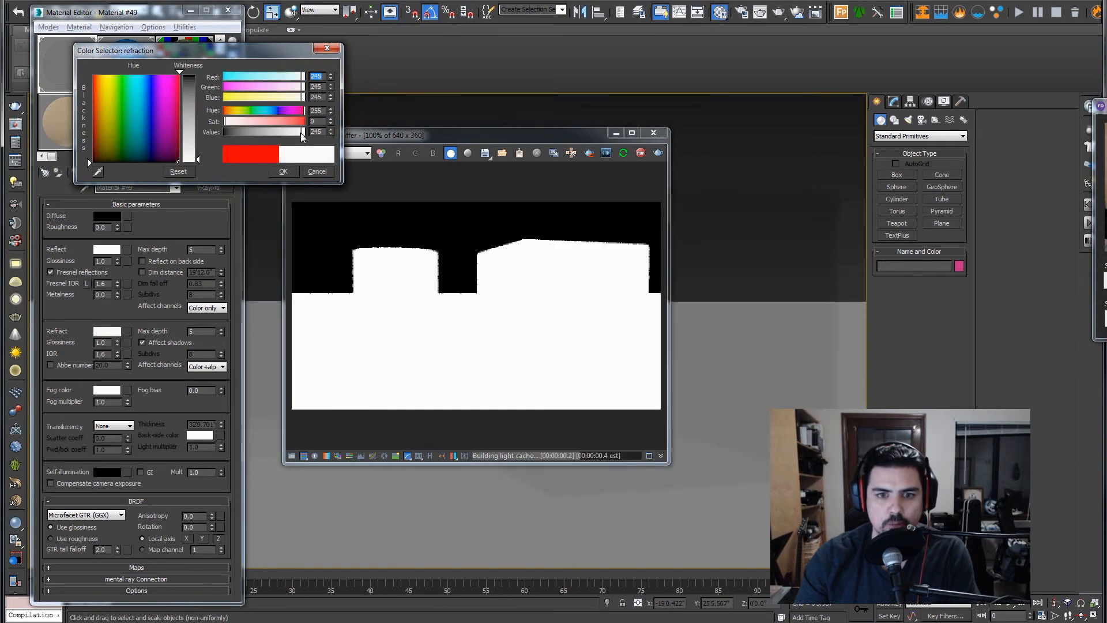
{"action": "left_click", "coordinate": [282, 171]}
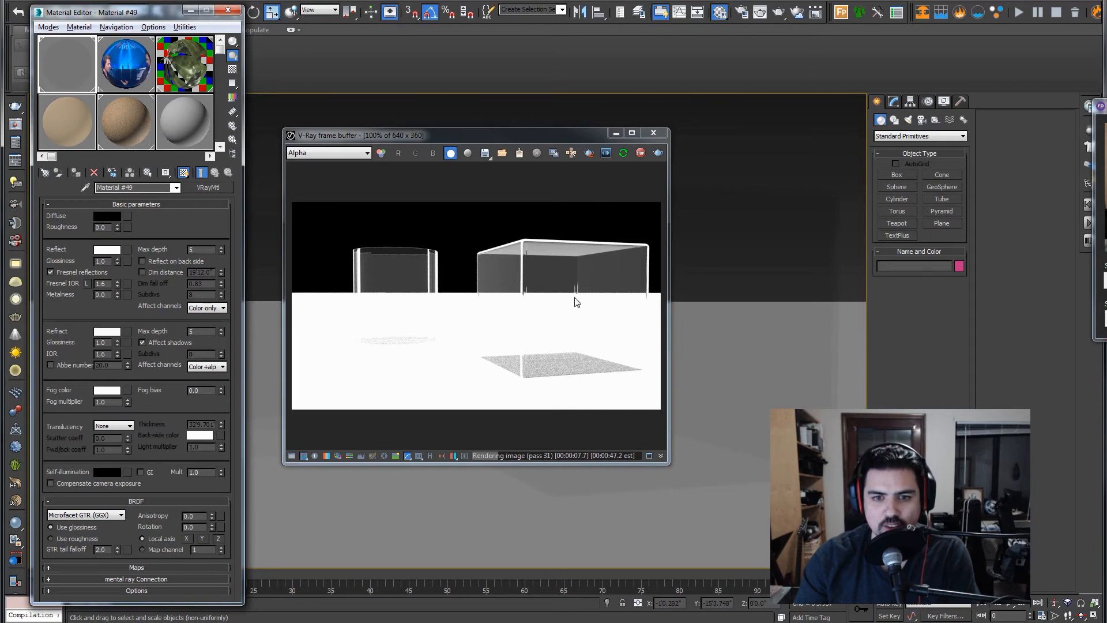
- Delete the ground plane to examine the glass objects alone in the alpha render, and stop the interactive render
{"action": "left_click", "coordinate": [452, 532]}
{"action": "key", "text": "Delete"}
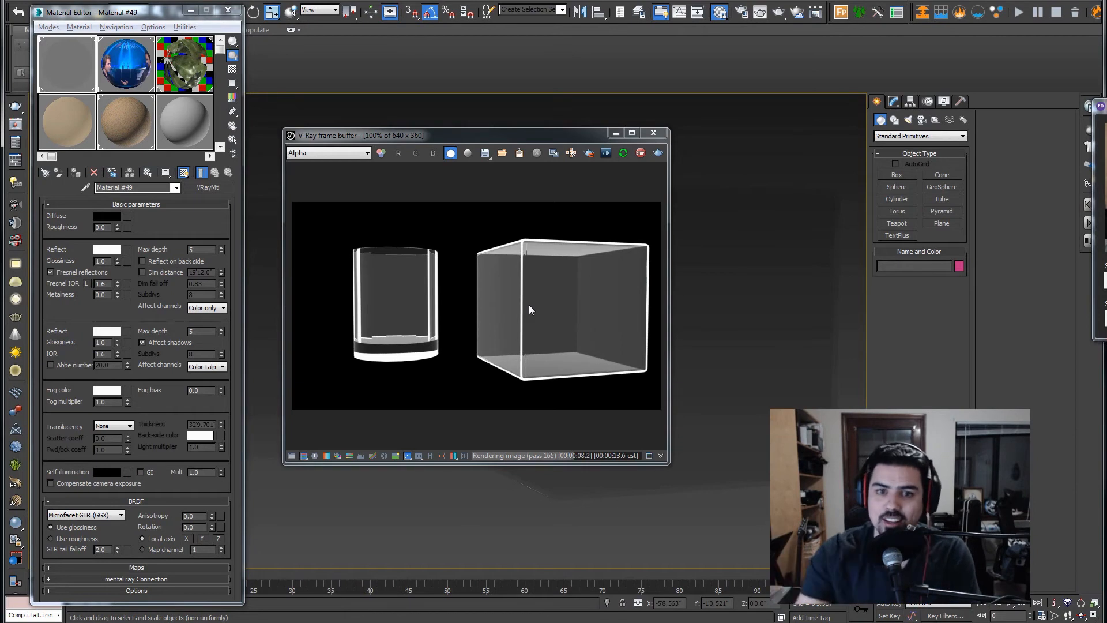
{"action": "left_click", "coordinate": [641, 153]}
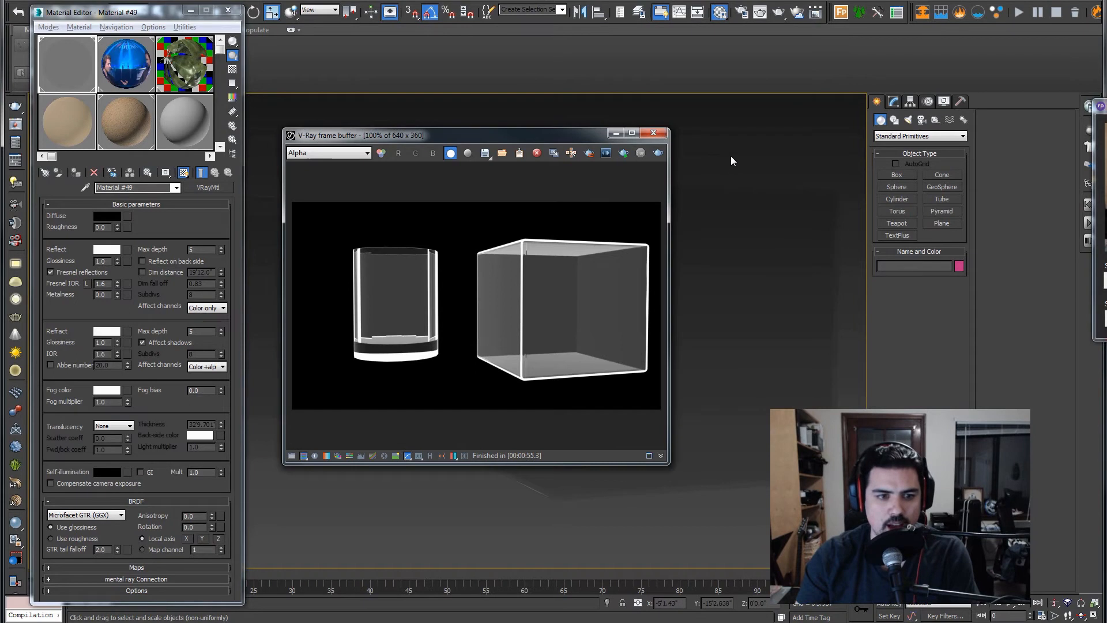
- Keep the refraction's Affect channels at Color+alpha and set the refraction color to a saturated red of 245, 2, 2
{"action": "left_click", "coordinate": [206, 367]}
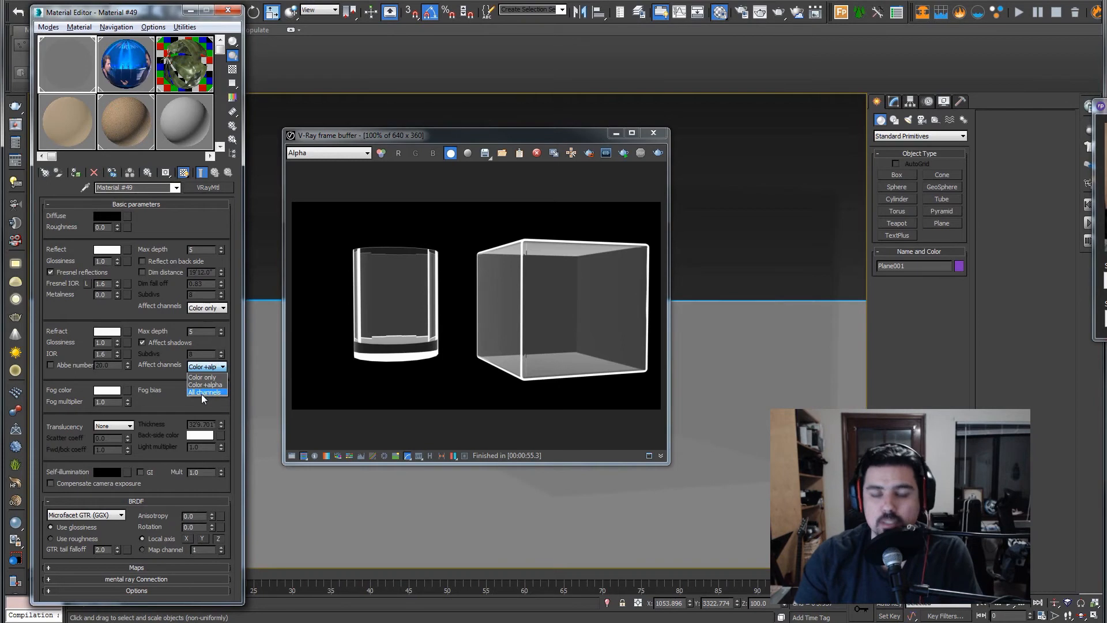
{"action": "left_click", "coordinate": [145, 376]}
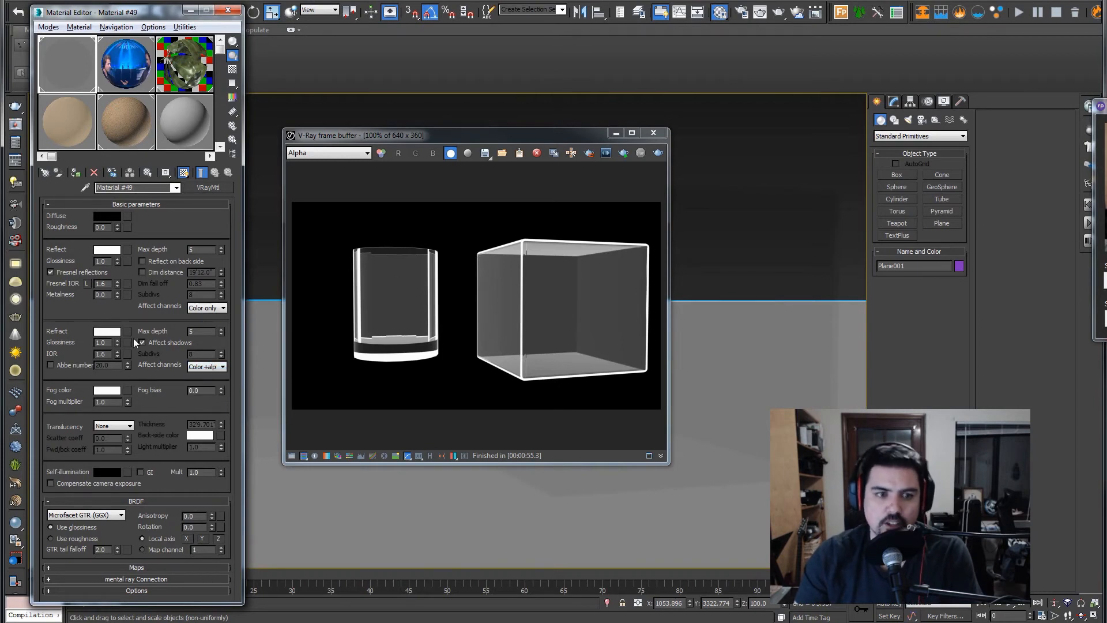
{"action": "left_click", "coordinate": [108, 333]}
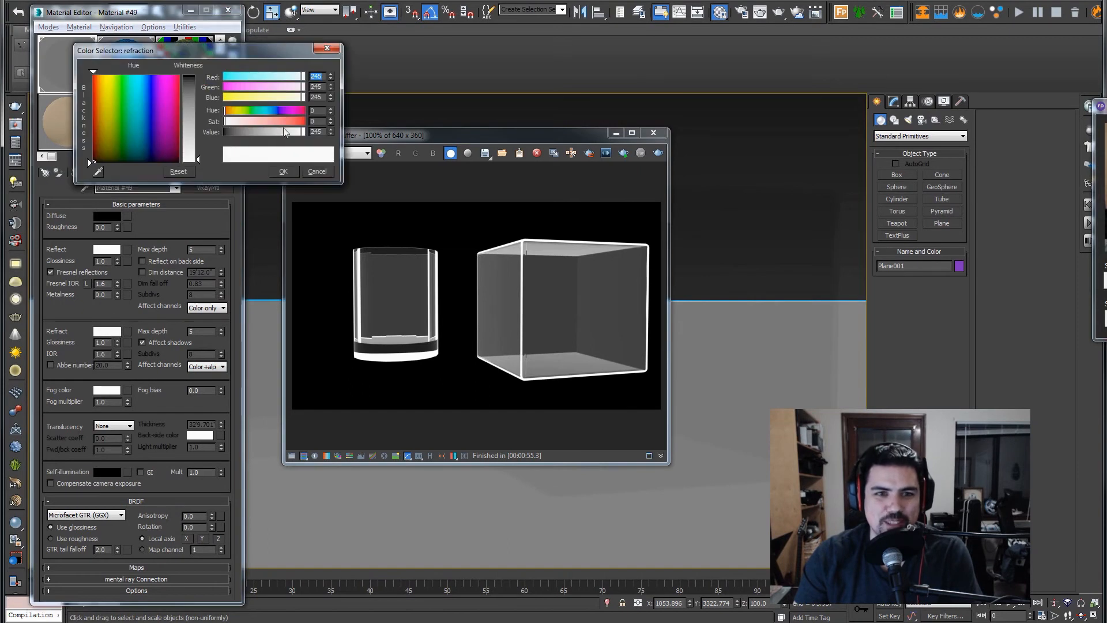
{"action": "left_click", "coordinate": [300, 121]}
{"action": "left_click", "coordinate": [282, 170]}
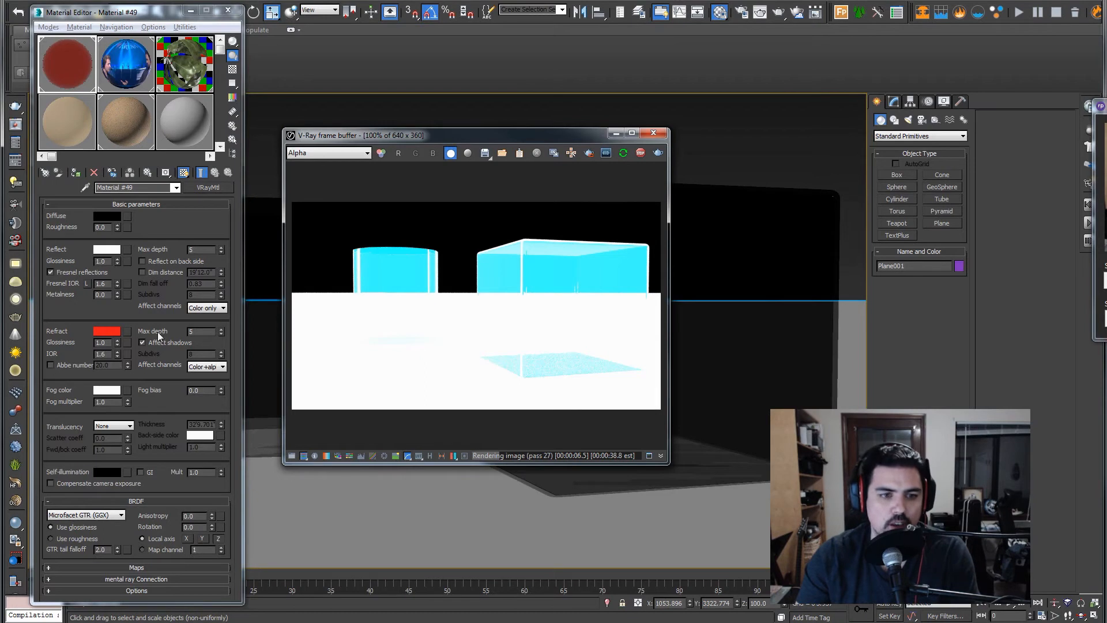
- Set the refraction color's saturation to 0 for a near-white, and display the RGB color channel in the frame buffer
{"action": "left_click", "coordinate": [105, 333]}
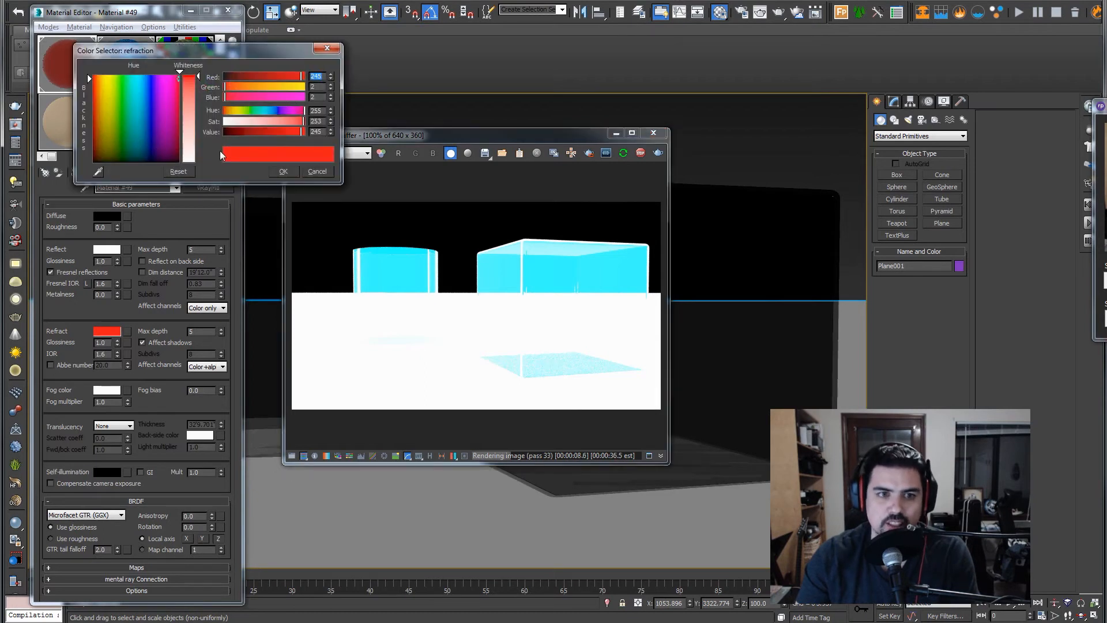
{"action": "left_click_drag", "start_coordinate": [227, 121], "coordinate": [212, 121]}
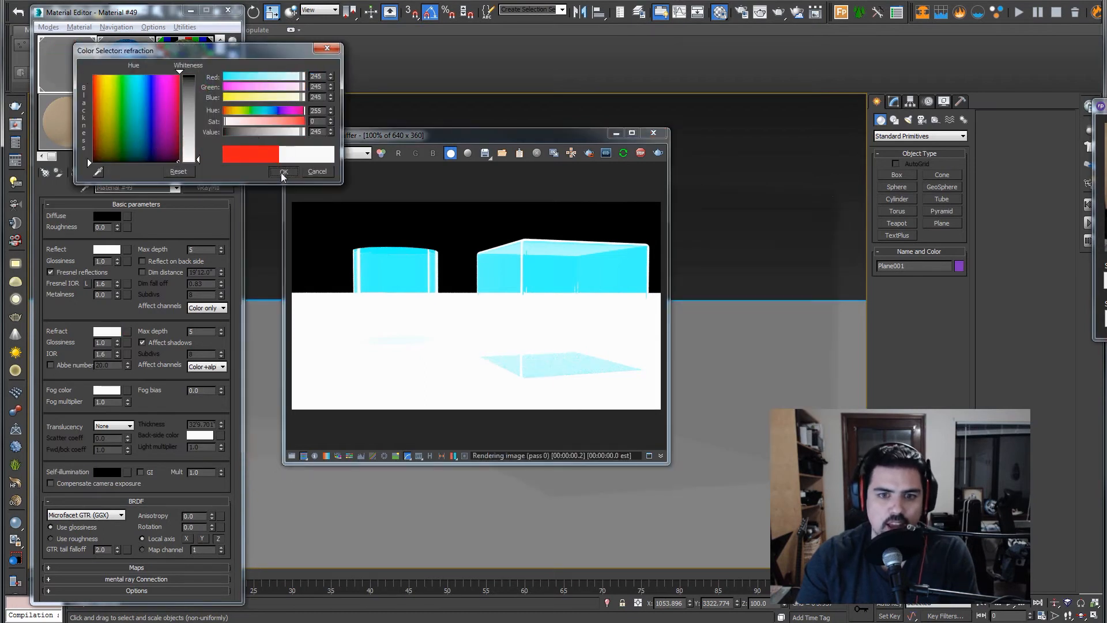
{"action": "left_click", "coordinate": [281, 171]}
{"action": "left_click", "coordinate": [380, 153]}
- Try a red refraction color with a saturation of 255 in the RGB render, and reset it to near-white
{"action": "left_click", "coordinate": [107, 332]}
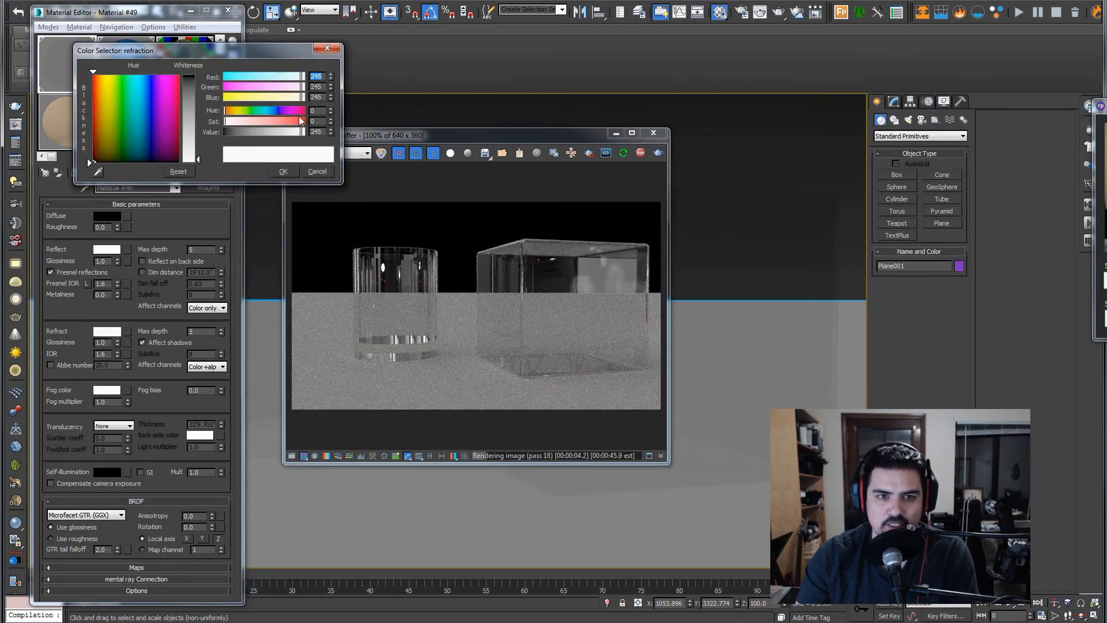
{"action": "left_click_drag", "start_coordinate": [299, 120], "coordinate": [306, 121]}
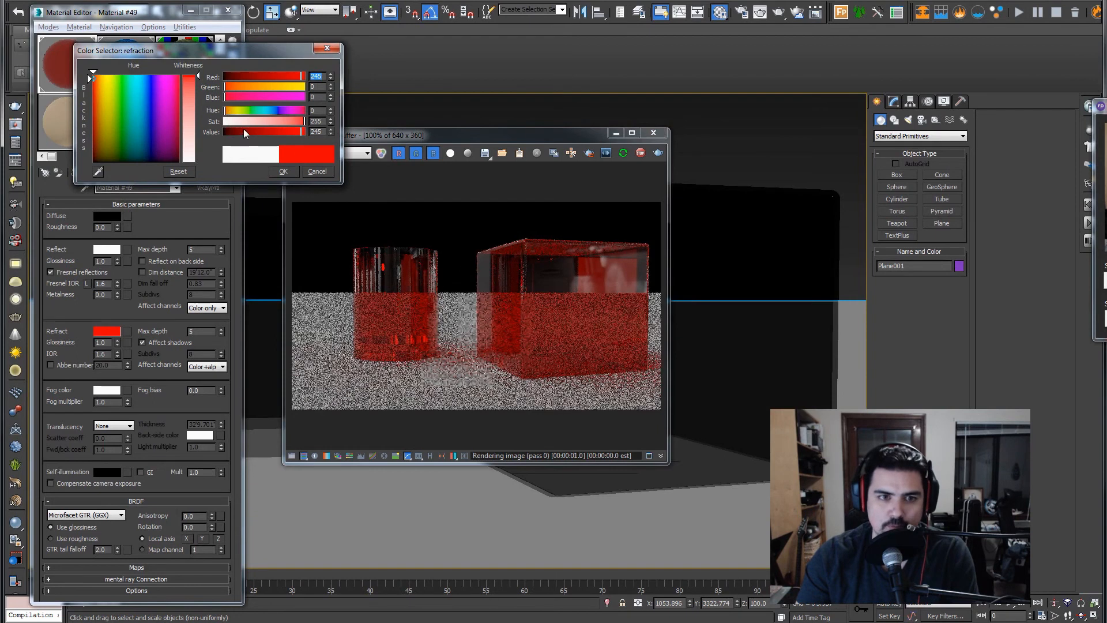
{"action": "left_click", "coordinate": [178, 172]}
{"action": "left_click", "coordinate": [289, 172]}
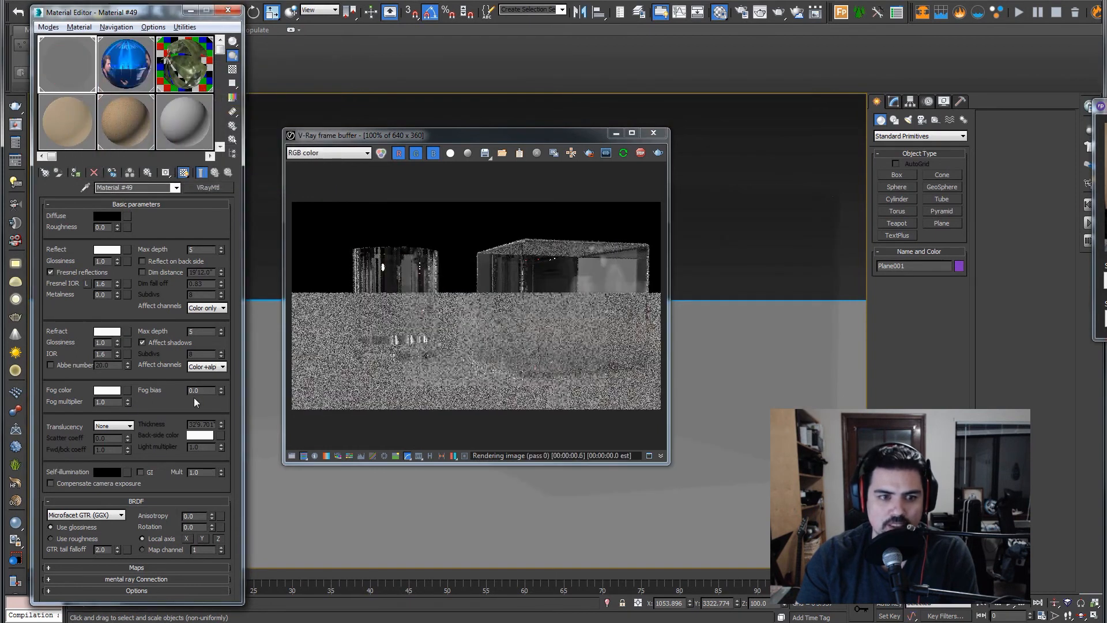
- Set the fog color to pure red (255, 0, 0) and the fog multiplier to 5
{"action": "left_click", "coordinate": [113, 392]}
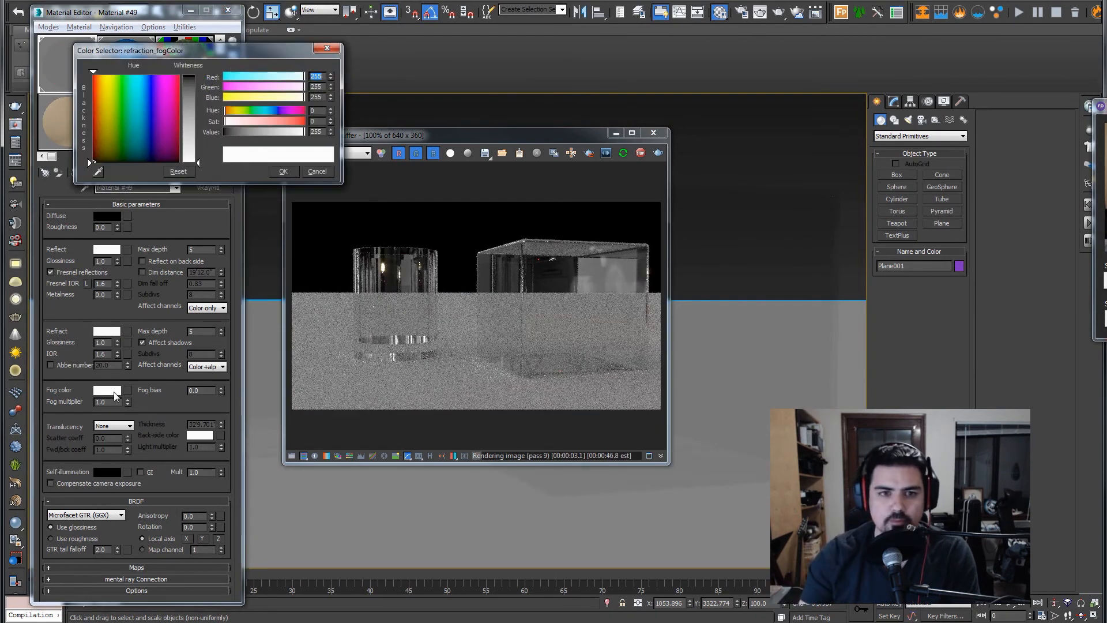
{"action": "left_click_drag", "start_coordinate": [297, 121], "coordinate": [306, 122]}
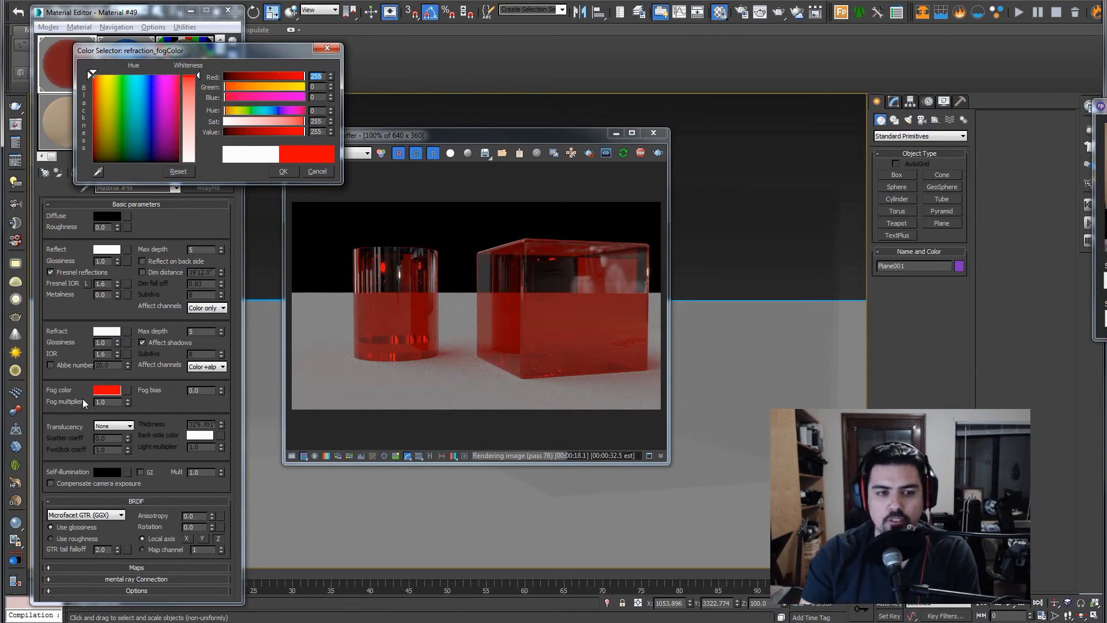
{"action": "double_click", "coordinate": [112, 400]}
{"action": "type", "text": "5"}
{"action": "key", "text": "Return"}
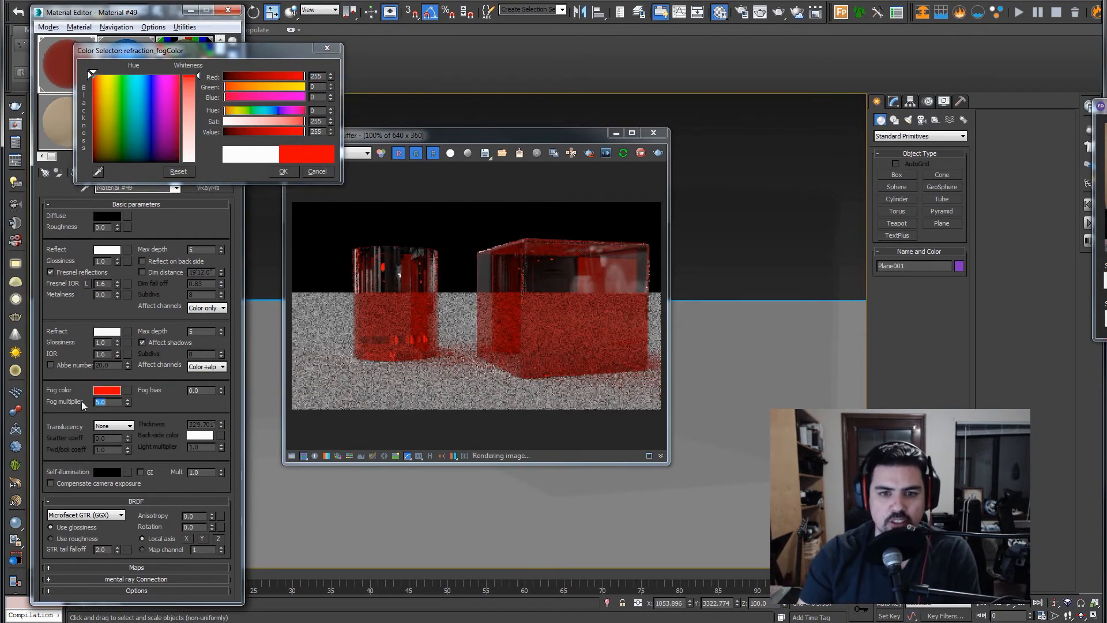
- Darken the red fog color to a value of 236 and set the fog multiplier to 10
{"action": "left_click", "coordinate": [298, 132]}
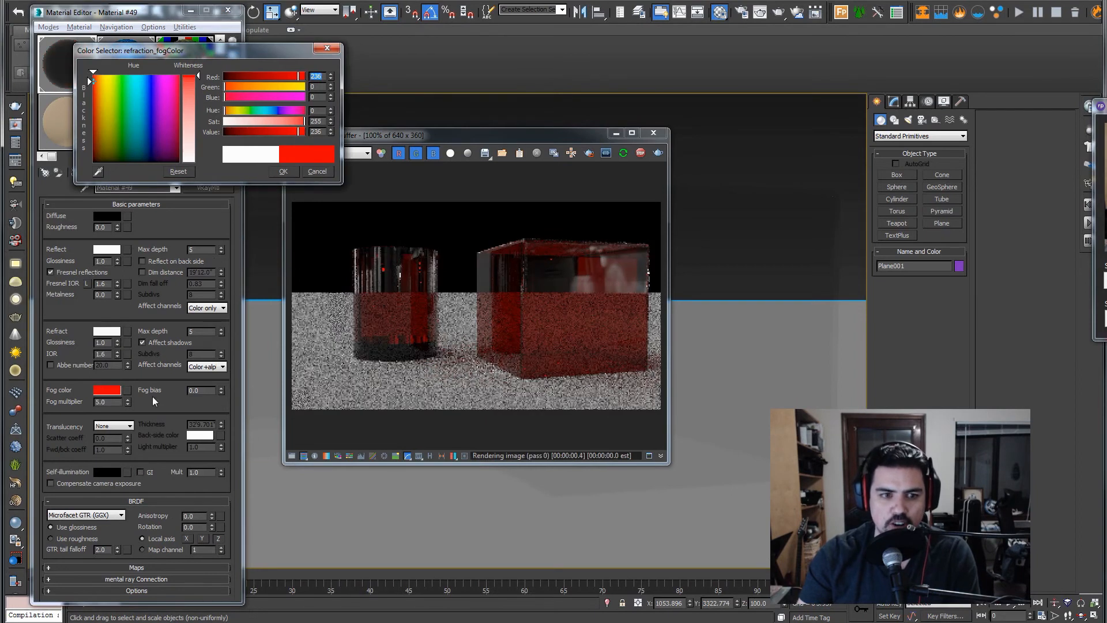
{"action": "type", "text": "10"}
{"action": "key", "text": "Return"}
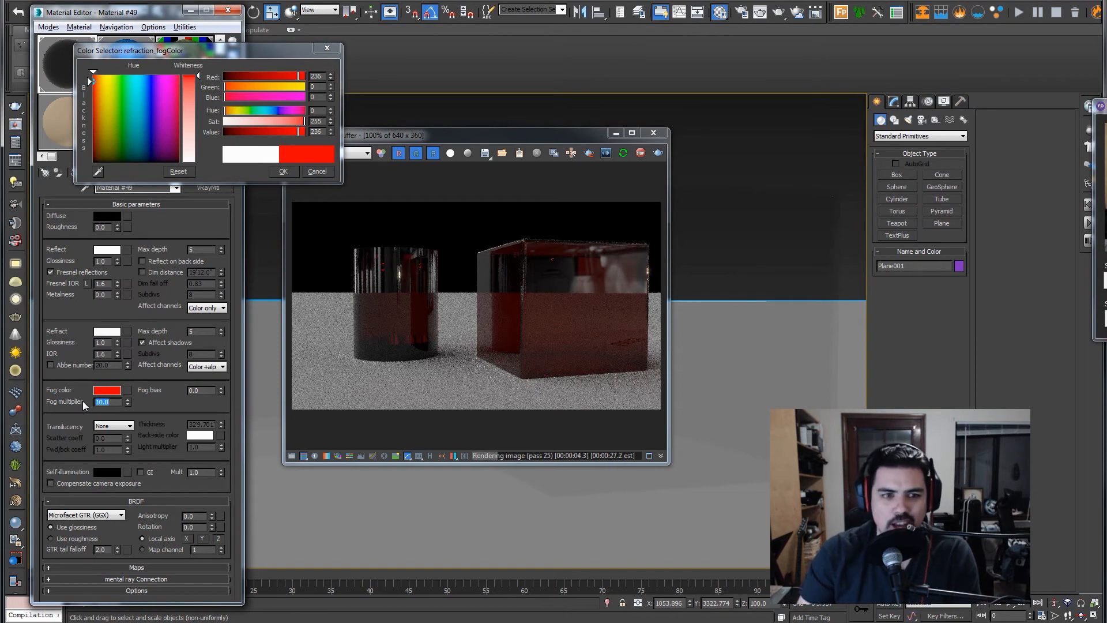
- Shift the fog color to orange by adding green, and raise its value to 255
{"action": "left_click", "coordinate": [236, 87]}
{"action": "mouse_move", "coordinate": [293, 131]}
{"action": "left_mouse_down"}
{"action": "mouse_move", "coordinate": [251, 135]}
{"action": "mouse_move", "coordinate": [296, 132]}
{"action": "left_mouse_up"}
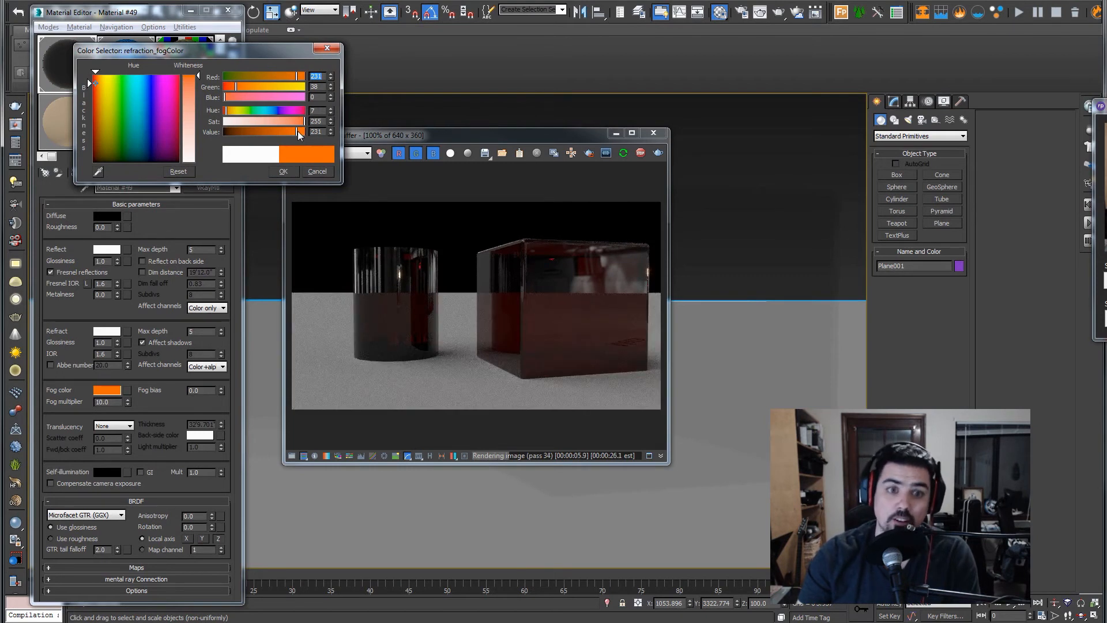
{"action": "left_click_drag", "start_coordinate": [298, 134], "coordinate": [313, 133]}
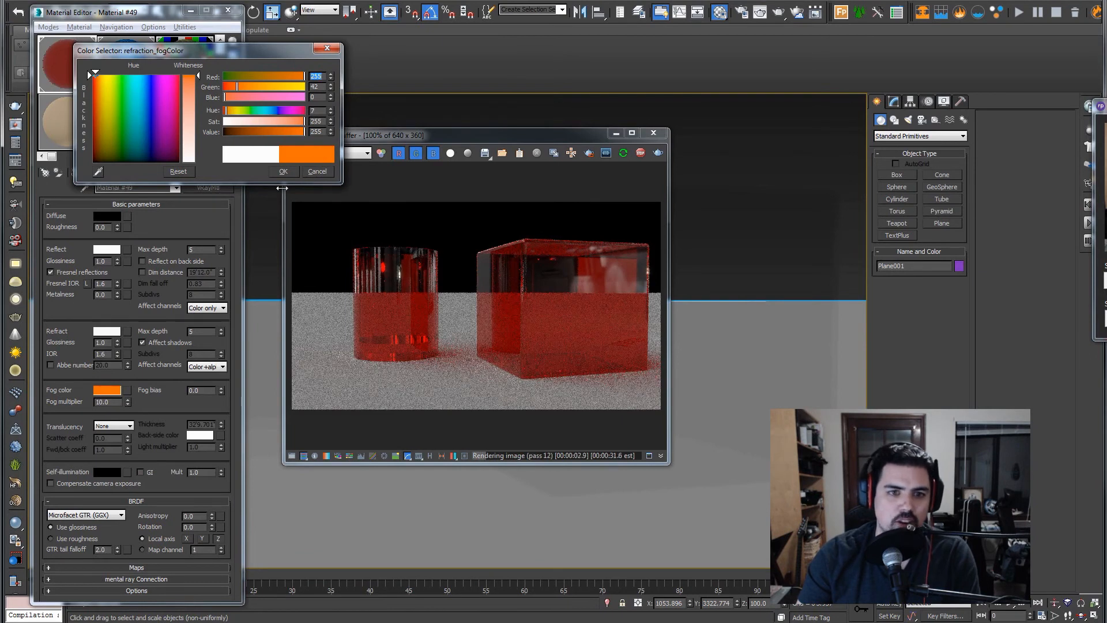
- Set the fog multiplier to 25 and then to 100 to compare the effect on the render
{"action": "double_click", "coordinate": [115, 403]}
{"action": "type", "text": "25"}
{"action": "key", "text": "Return"}
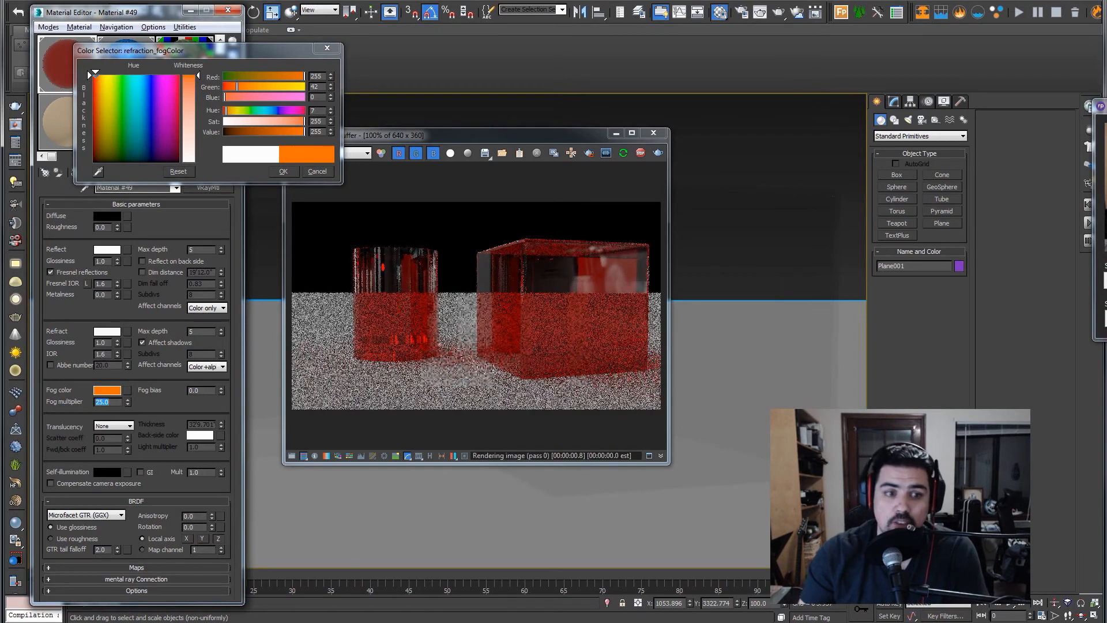
{"action": "type", "text": "100"}
{"action": "key", "text": "Return"}
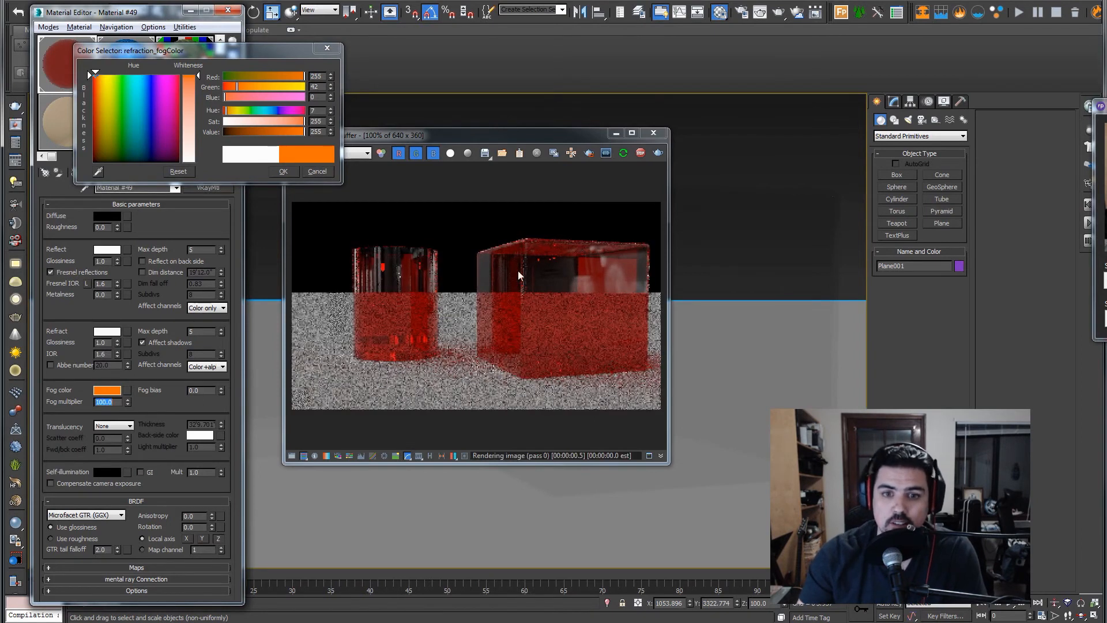
- Test the orange fog color's brightness between 232 and 255, ending at a value of 234
{"action": "left_click_drag", "start_coordinate": [304, 132], "coordinate": [300, 132]}
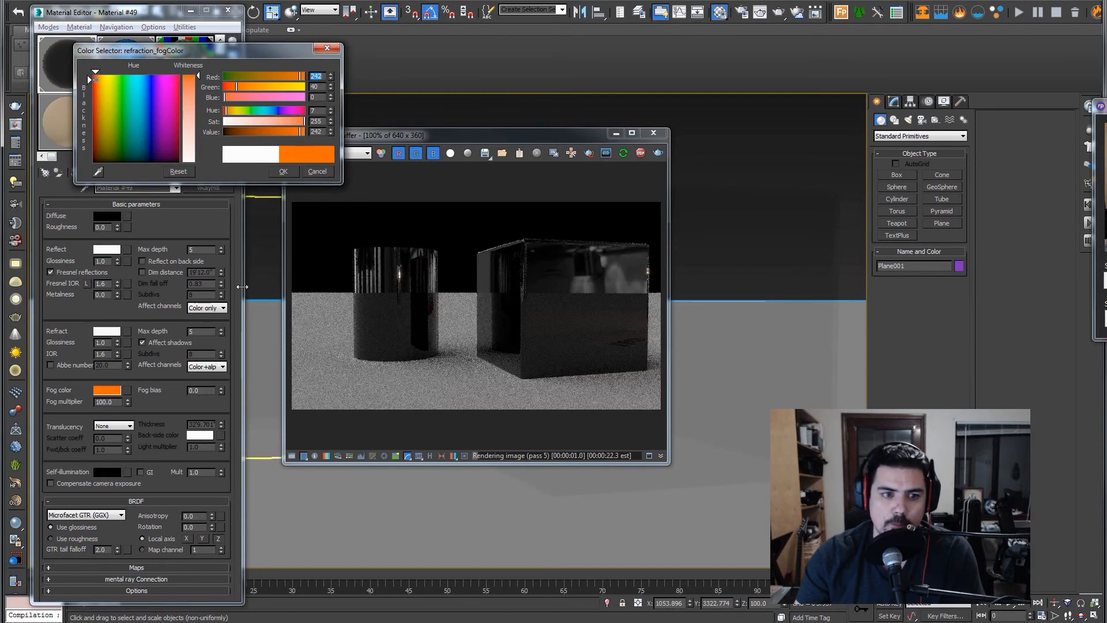
{"action": "left_click_drag", "start_coordinate": [300, 134], "coordinate": [300, 134]}
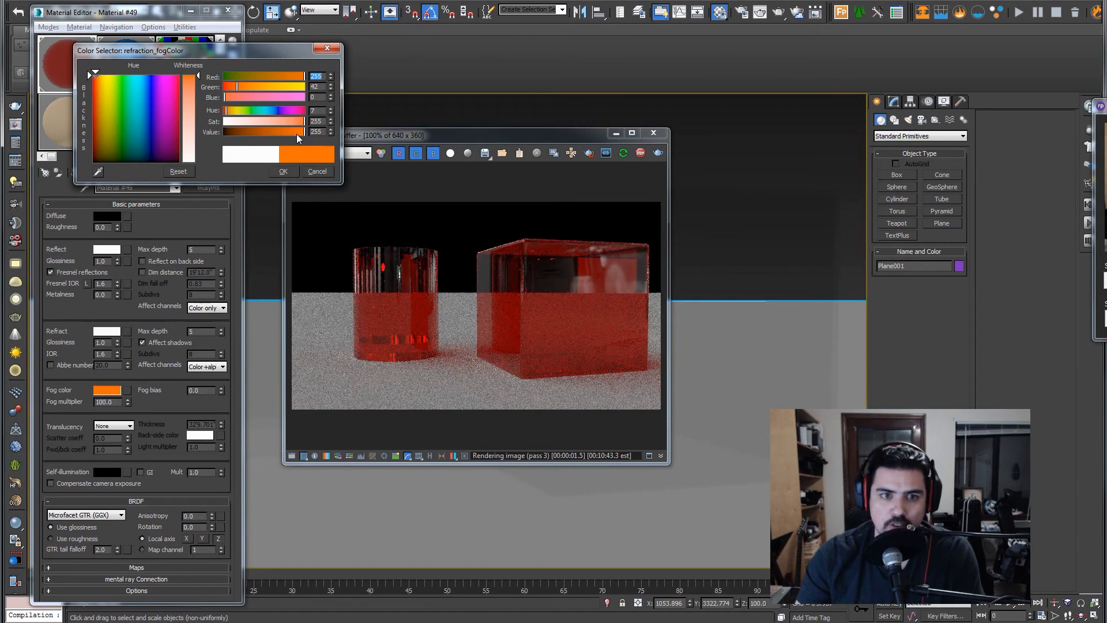
{"action": "left_click", "coordinate": [296, 133]}
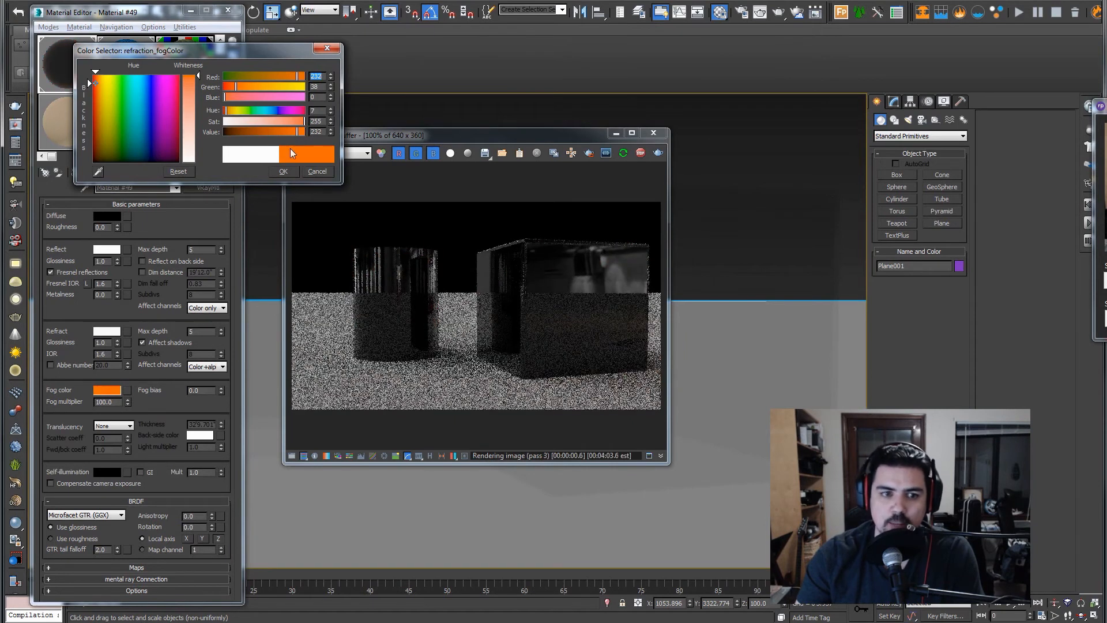
{"action": "left_click", "coordinate": [298, 132]}
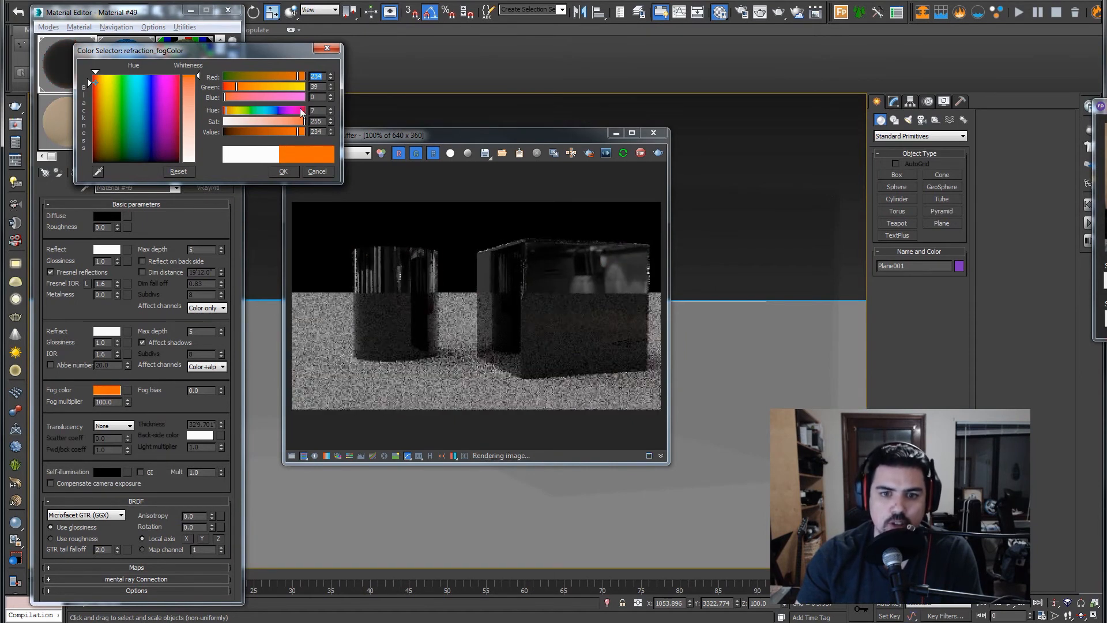
- Set the fog multiplier to 1
{"action": "left_click_drag", "start_coordinate": [113, 402], "coordinate": [75, 401]}
{"action": "type", "text": "1"}
{"action": "key", "text": "Return"}
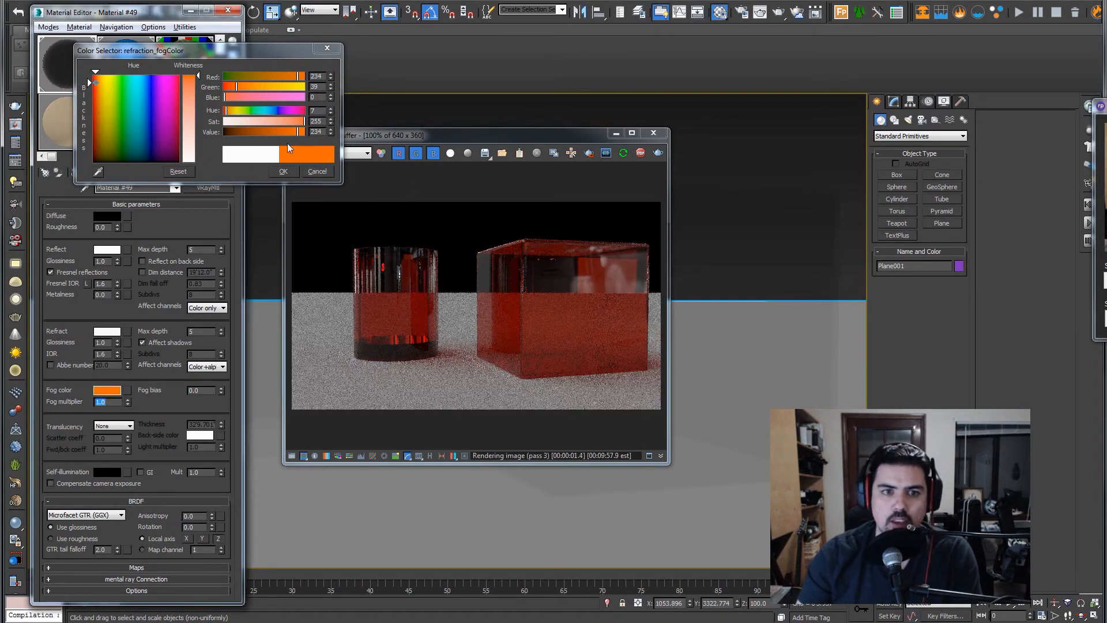
- Darken the fog color to a value of 36, raise it to 242, and close the color selector keeping the orange
{"action": "left_click_drag", "start_coordinate": [298, 132], "coordinate": [234, 131]}
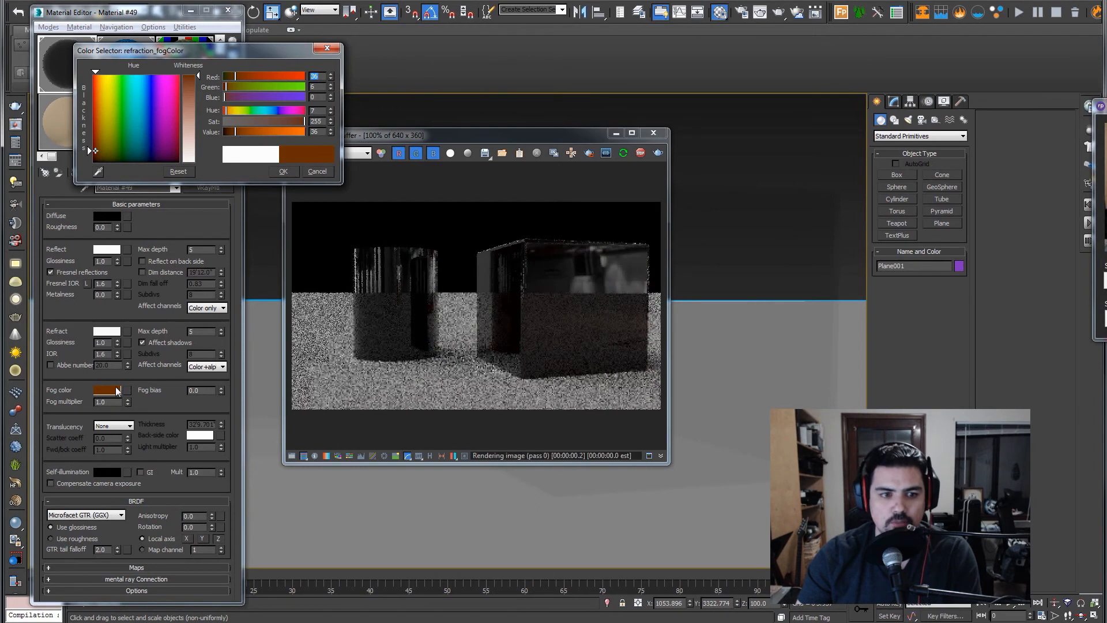
{"action": "left_click", "coordinate": [101, 401]}
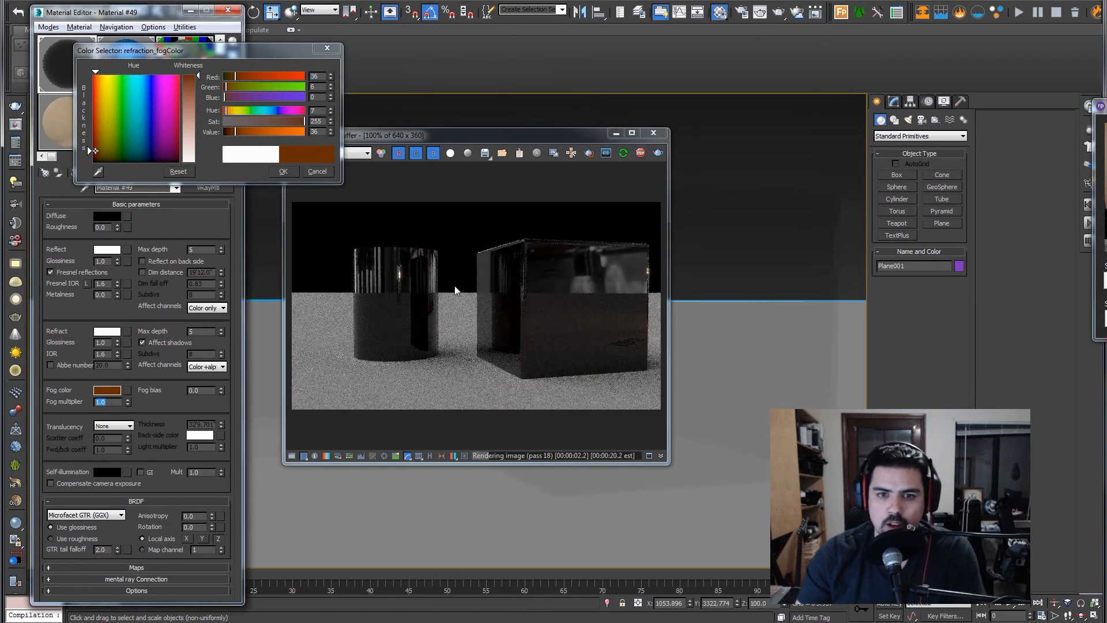
{"action": "mouse_move", "coordinate": [298, 135]}
{"action": "left_mouse_down"}
{"action": "mouse_move", "coordinate": [258, 130]}
{"action": "mouse_move", "coordinate": [300, 132]}
{"action": "left_mouse_up"}
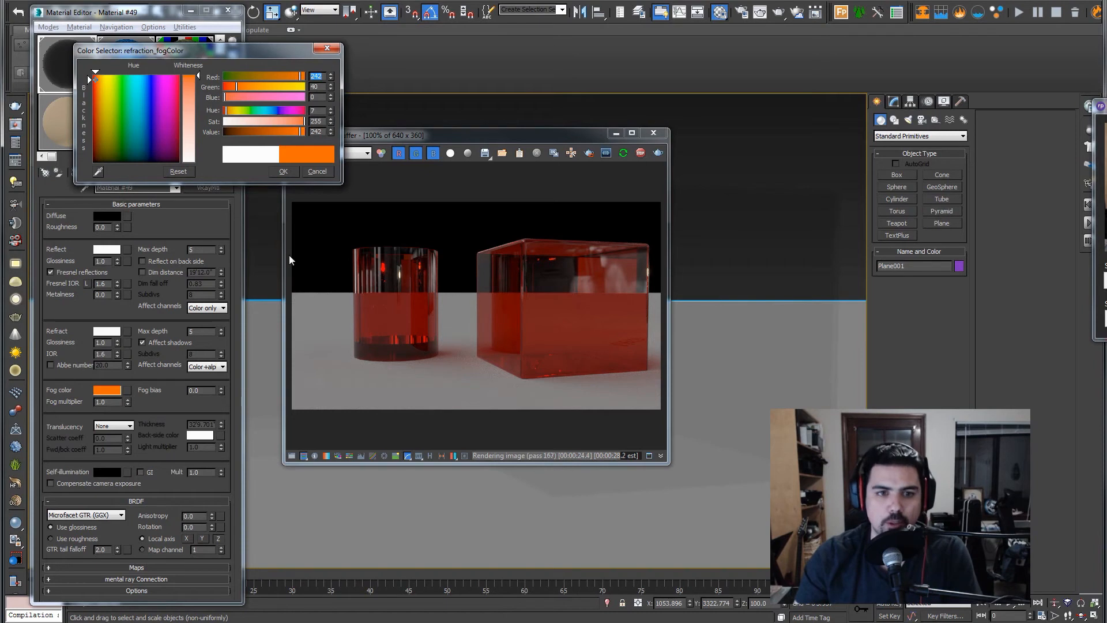
{"action": "left_click", "coordinate": [323, 174]}
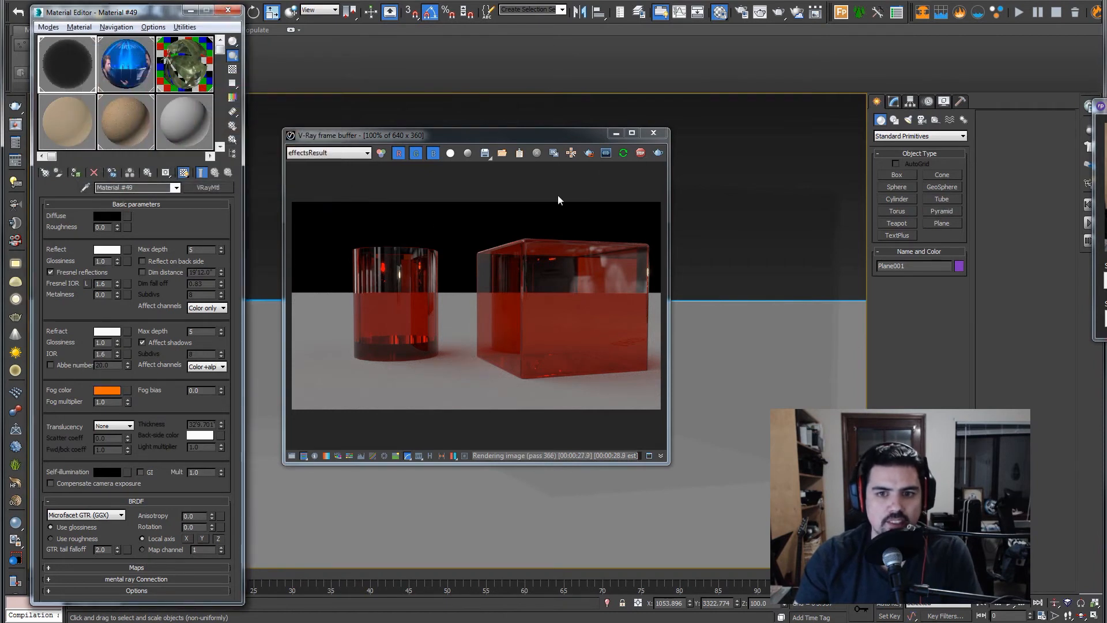
- Stop the interactive render and look through the Translucency models, leaving the setting at None
{"action": "left_click", "coordinate": [643, 153]}
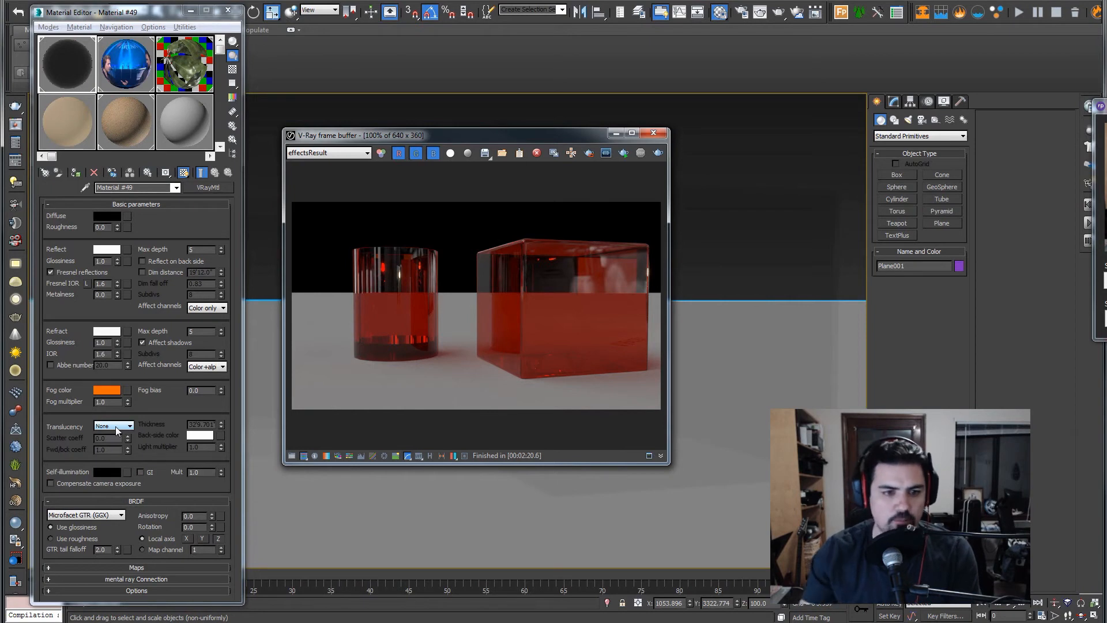
{"action": "left_click", "coordinate": [116, 427]}
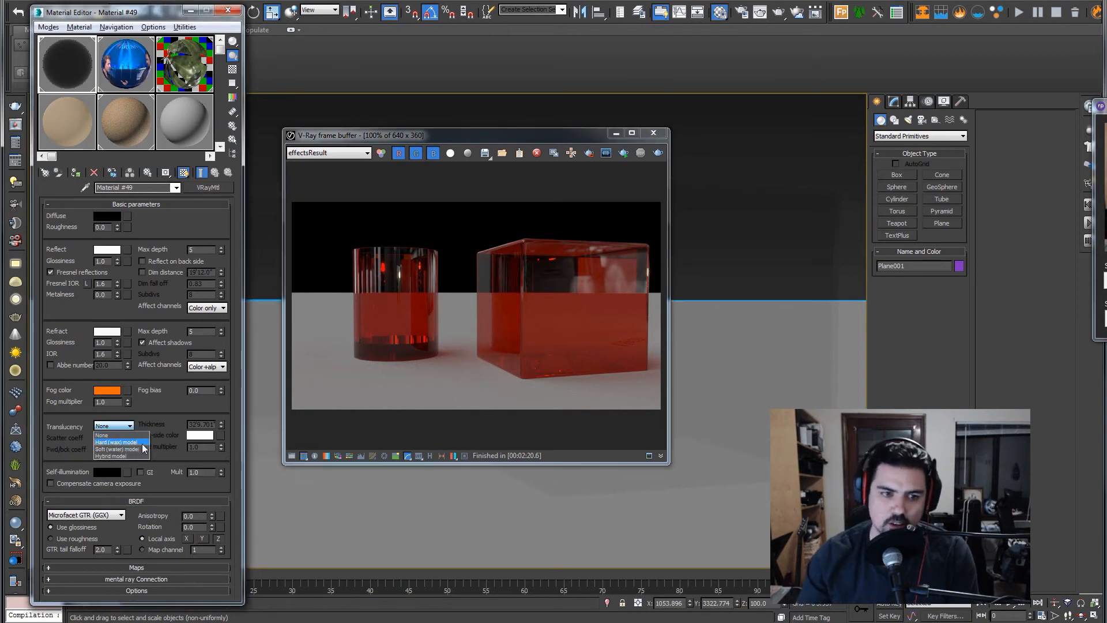
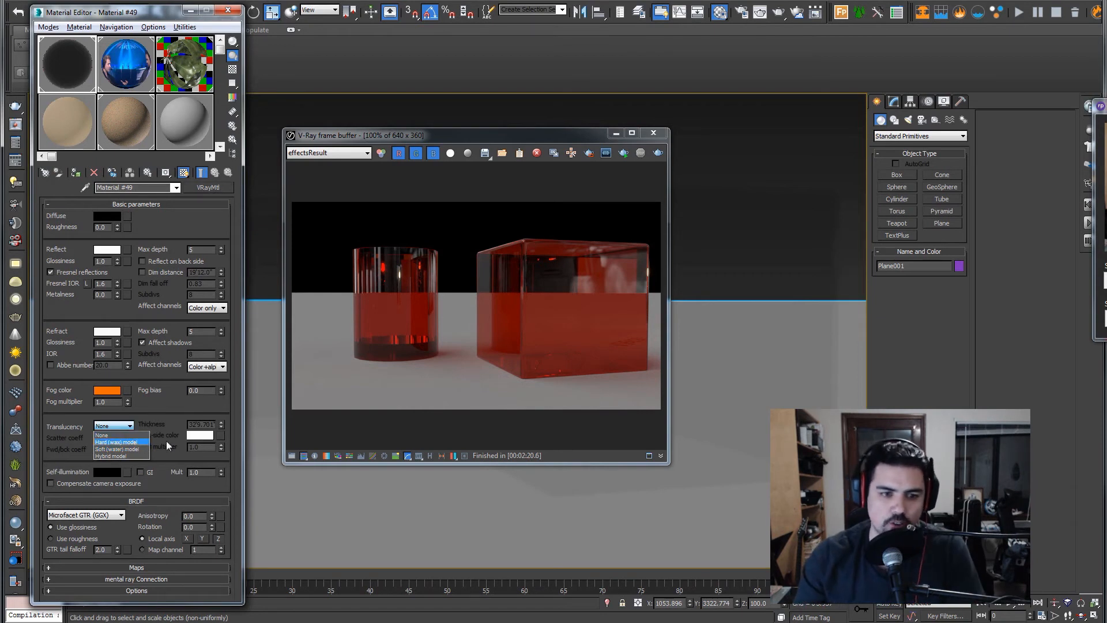
{"action": "left_click", "coordinate": [64, 448]}
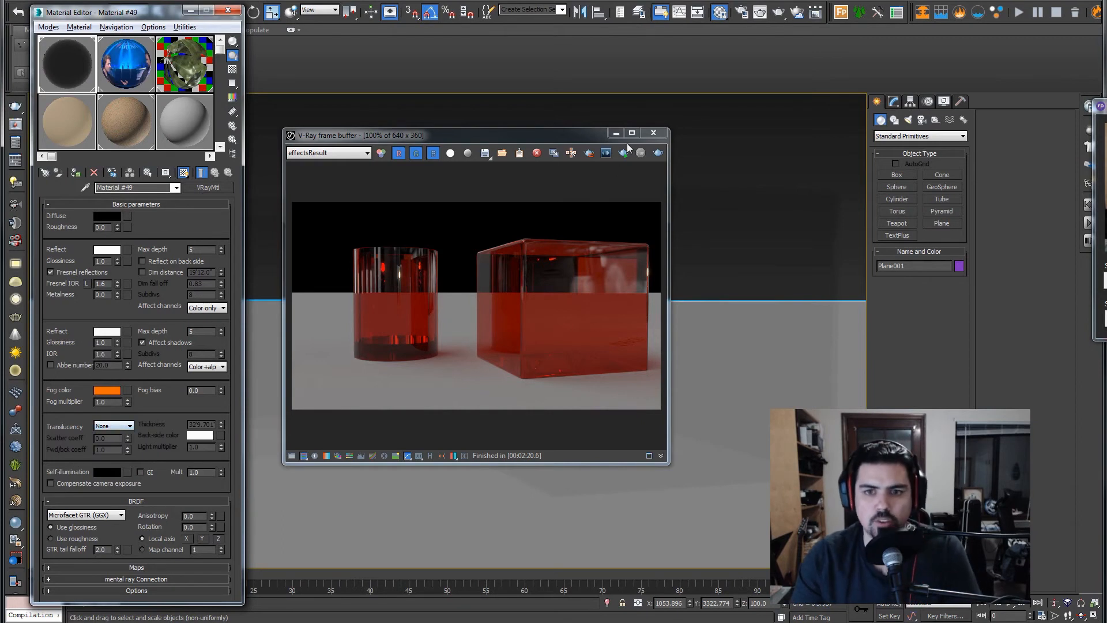
- Restart the interactive render and move the V-Ray frame buffer window away from the Material Editor
{"action": "left_click", "coordinate": [126, 68]}
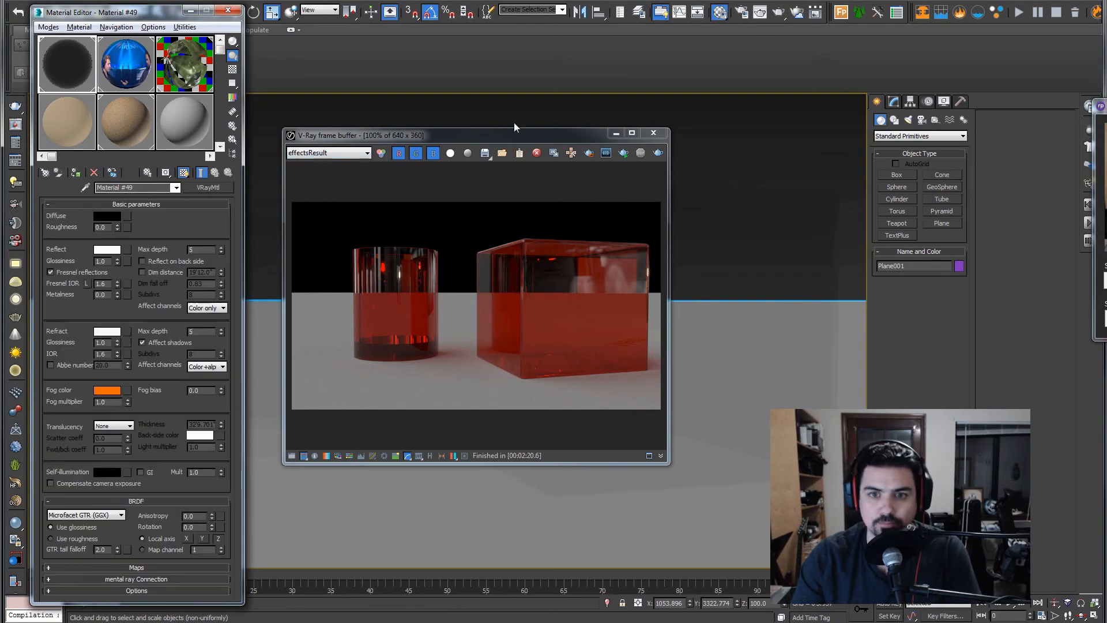
{"action": "left_click_drag", "start_coordinate": [542, 137], "coordinate": [730, 165]}
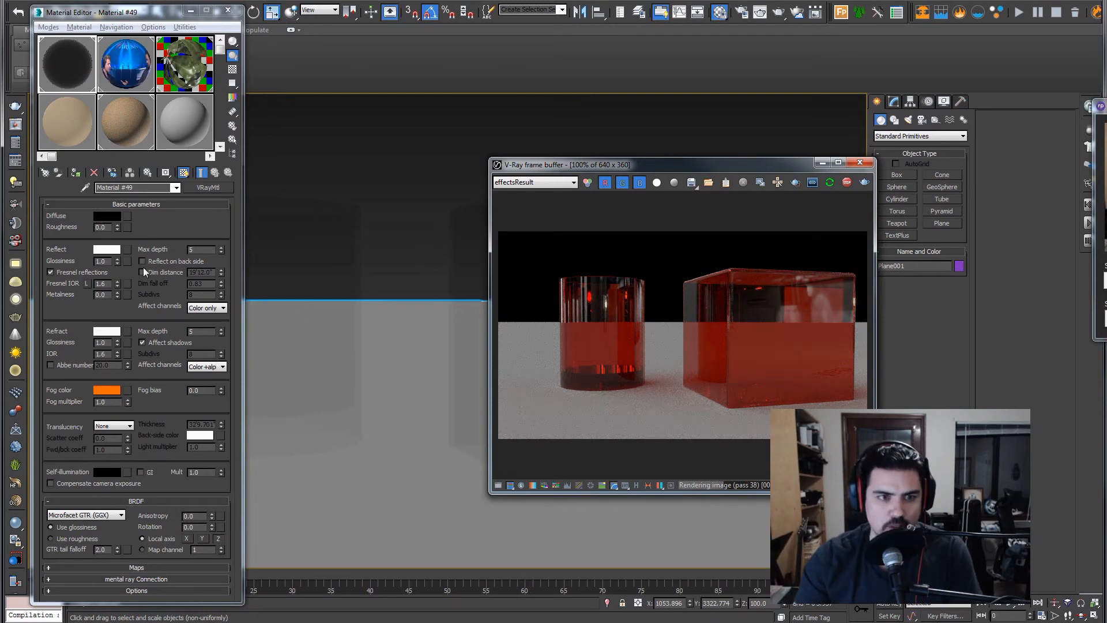
- Stop the interactive render and assign Material #39 with the blue stage image to the cylinder and the box
{"action": "left_click", "coordinate": [845, 182]}
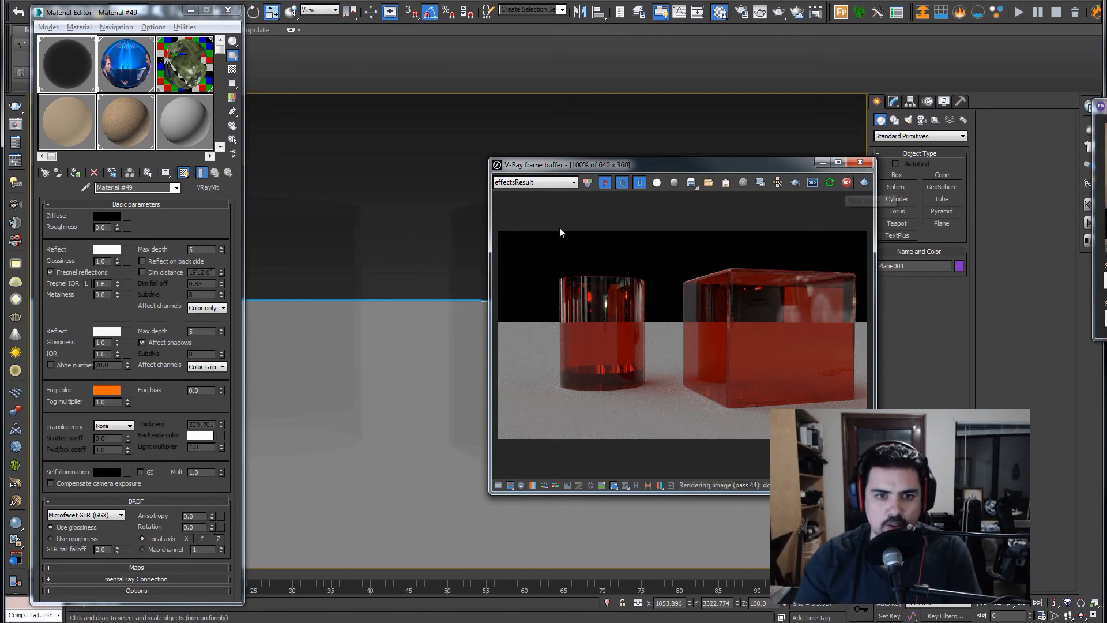
{"action": "left_click", "coordinate": [327, 228]}
{"action": "left_click", "coordinate": [482, 228], "text": "ctrl"}
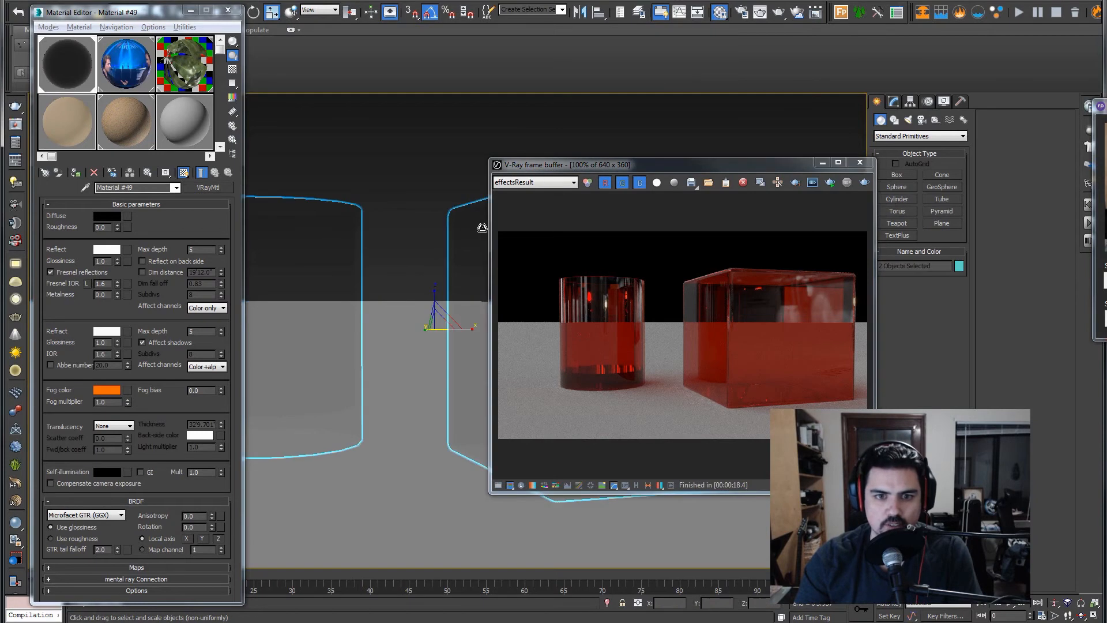
{"action": "left_click", "coordinate": [126, 63]}
{"action": "scroll", "coordinate": [138, 346], "scroll_direction": "down", "scroll_amount": 5}
{"action": "left_click", "coordinate": [76, 172]}
{"action": "left_click", "coordinate": [395, 144]}
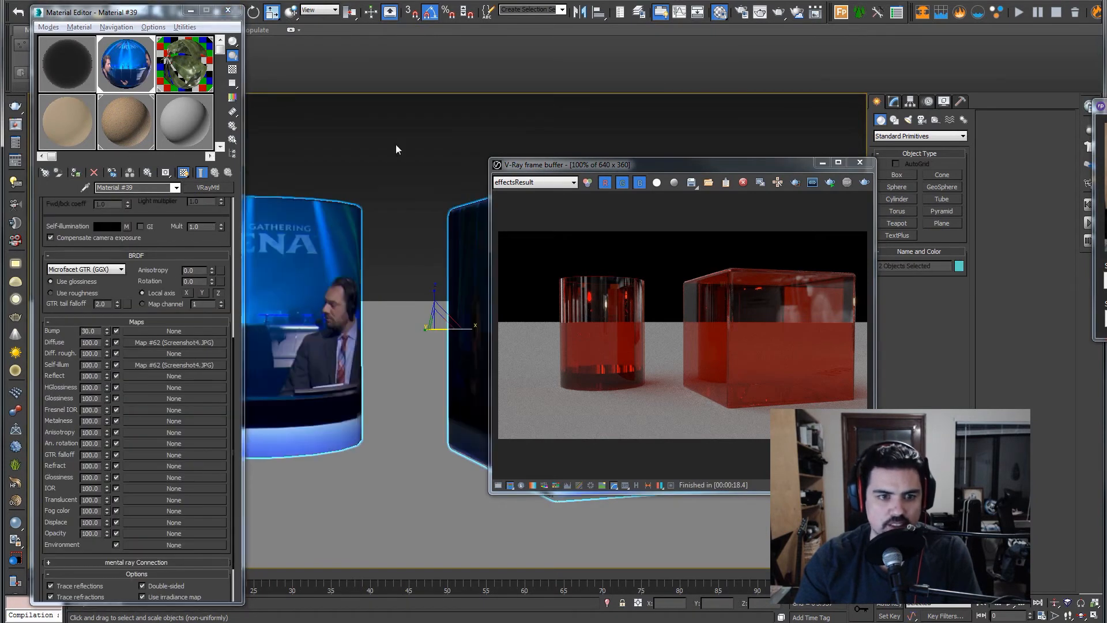
{"action": "scroll", "coordinate": [83, 555], "scroll_direction": "up", "scroll_amount": 5}
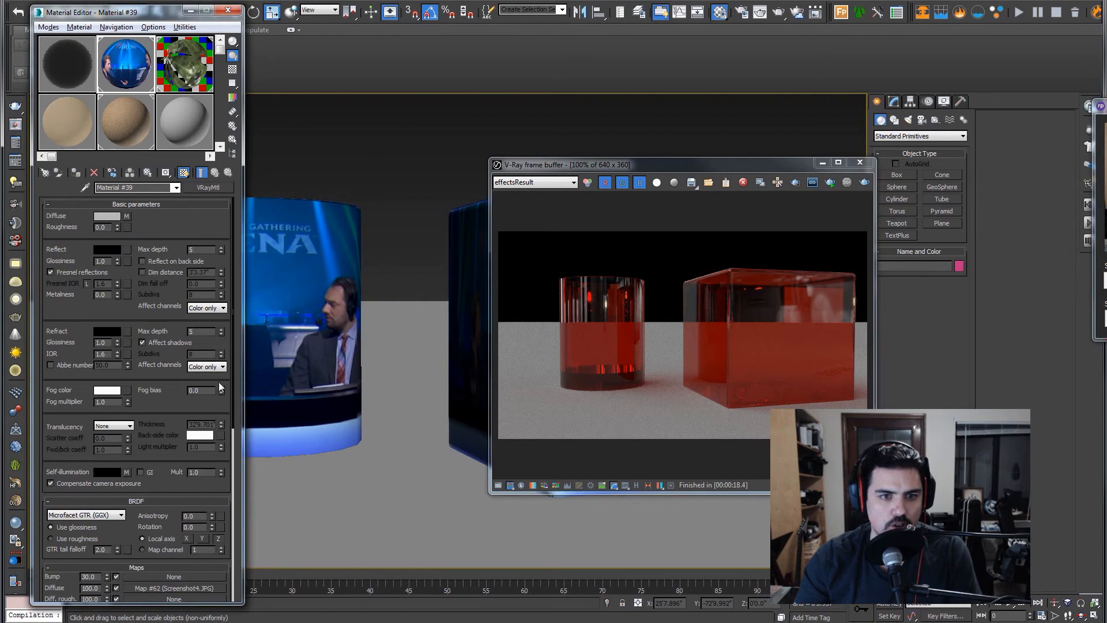
- In Material #49, set the fog color to white and the refraction color to black
{"action": "left_click", "coordinate": [78, 73]}
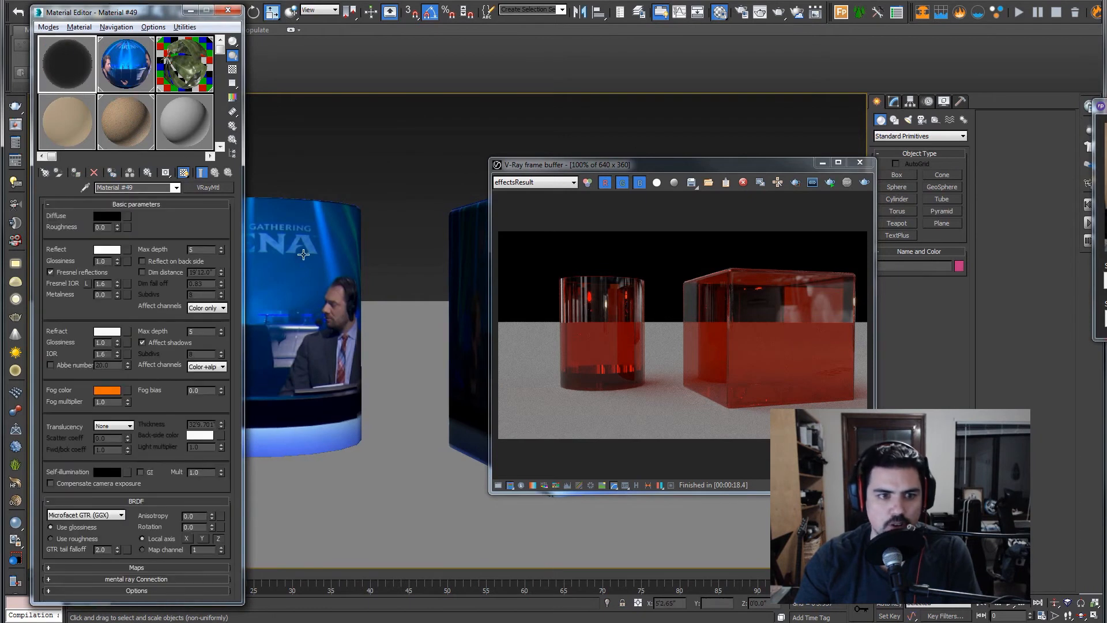
{"action": "left_click", "coordinate": [109, 216]}
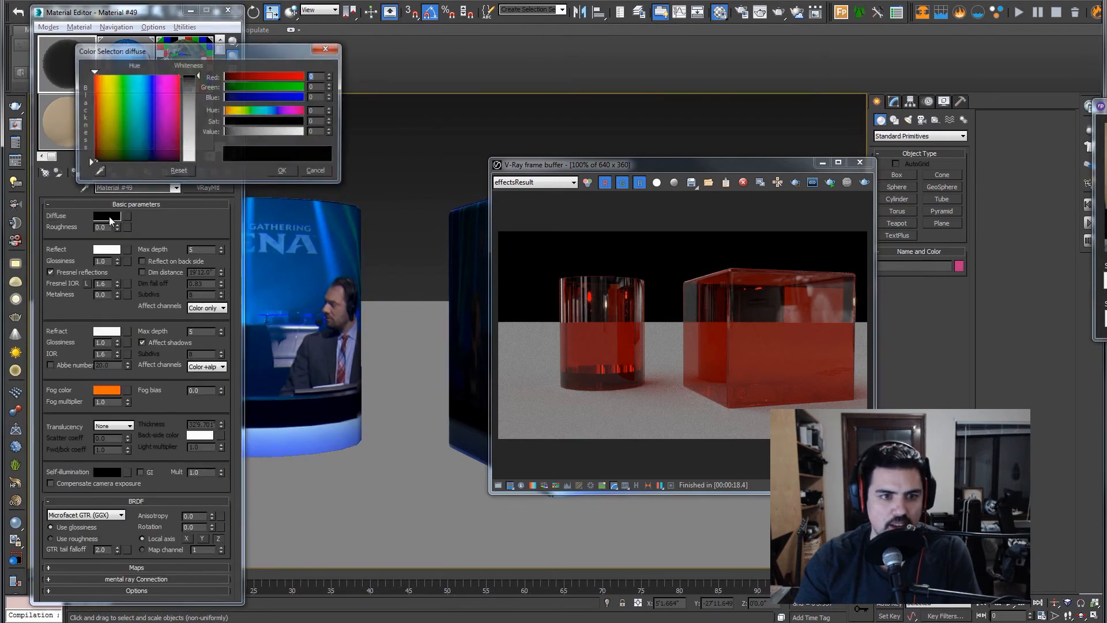
{"action": "left_click", "coordinate": [314, 171]}
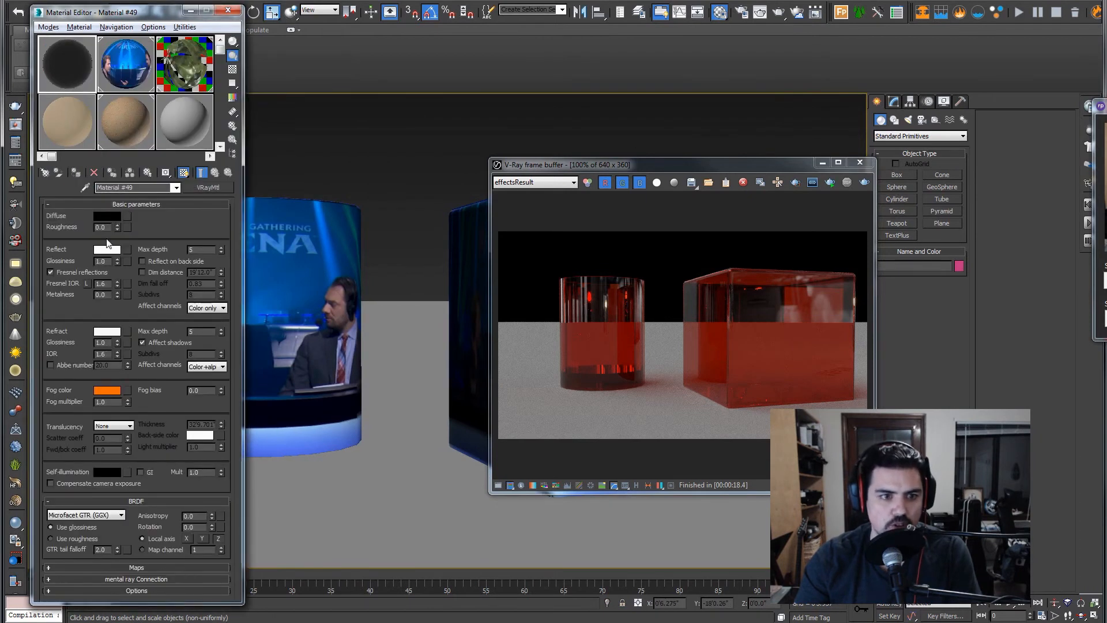
{"action": "left_click", "coordinate": [107, 391]}
{"action": "mouse_move", "coordinate": [303, 121]}
{"action": "left_mouse_down"}
{"action": "mouse_move", "coordinate": [188, 123]}
{"action": "mouse_move", "coordinate": [313, 133]}
{"action": "left_mouse_up"}
{"action": "left_click", "coordinate": [283, 172]}
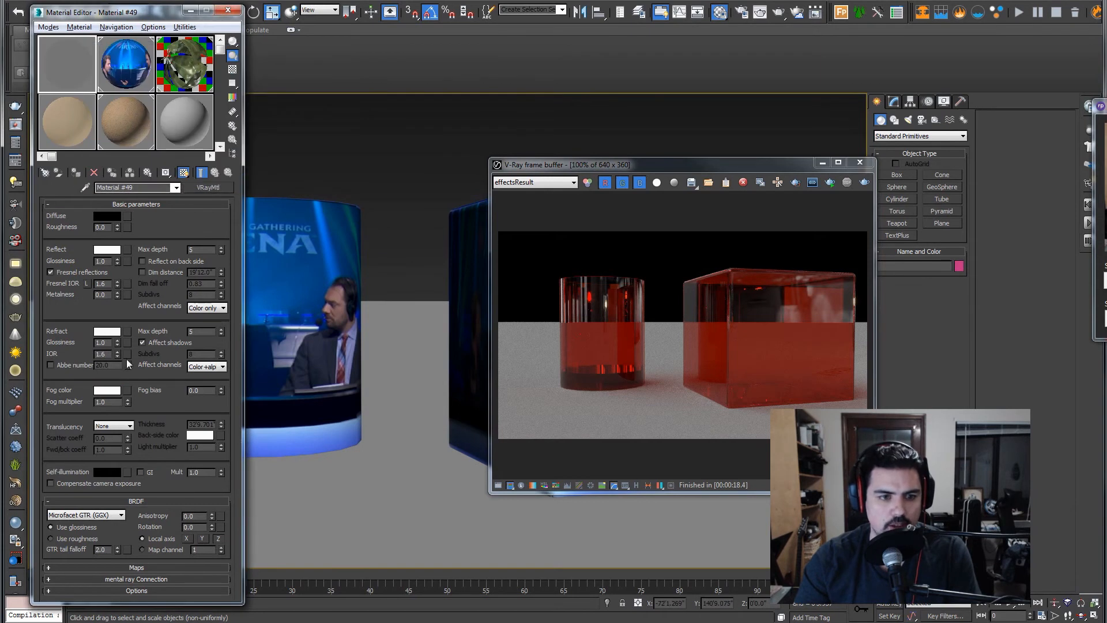
{"action": "left_click", "coordinate": [107, 331]}
{"action": "left_click_drag", "start_coordinate": [234, 132], "coordinate": [224, 132]}
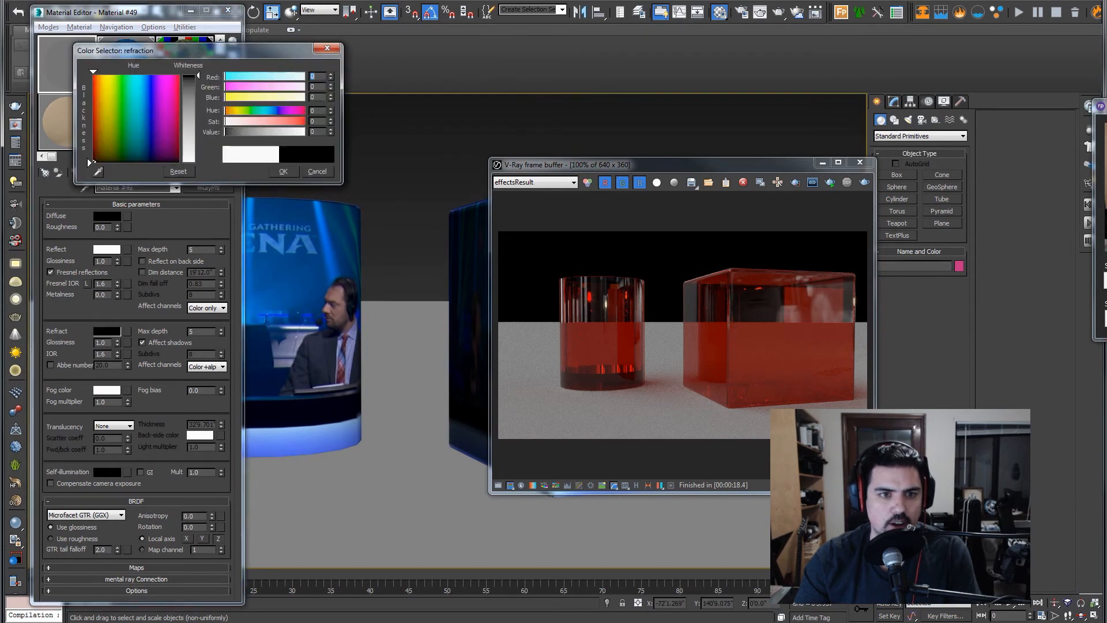
{"action": "left_click", "coordinate": [283, 171]}
- Load the Screenshot4 image as the diffuse map and copy it as an instance into the self-illumination map slot
{"action": "key", "text": "alt+Tab"}
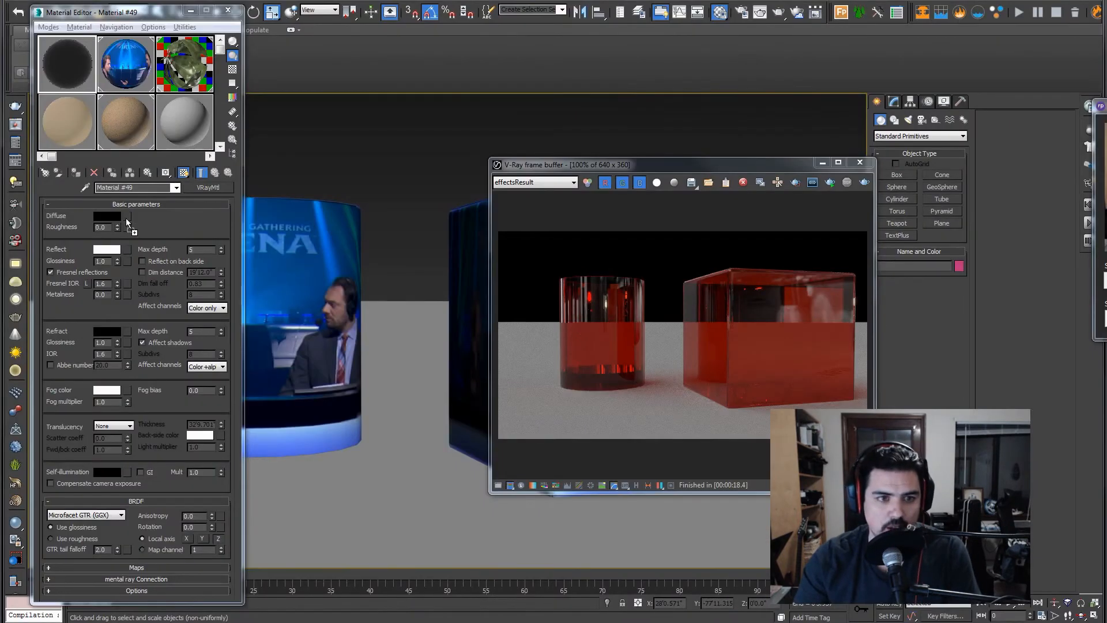
{"action": "left_click_drag", "start_coordinate": [1106, 248], "coordinate": [569, 202]}
{"action": "left_click_drag", "start_coordinate": [614, 274], "coordinate": [128, 217]}
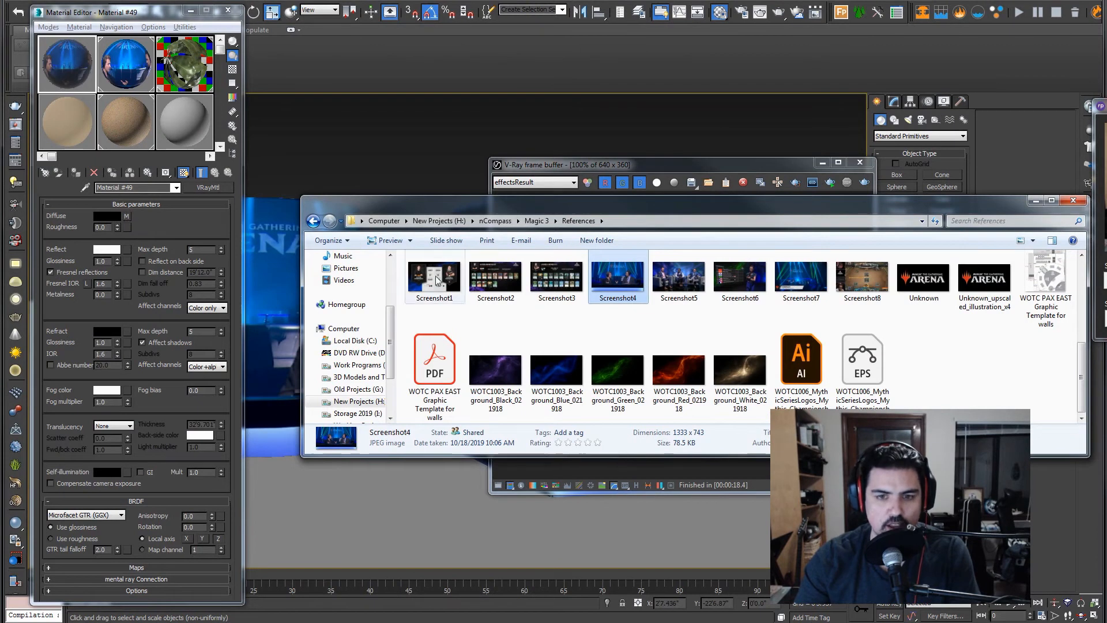
{"action": "left_click", "coordinate": [128, 225]}
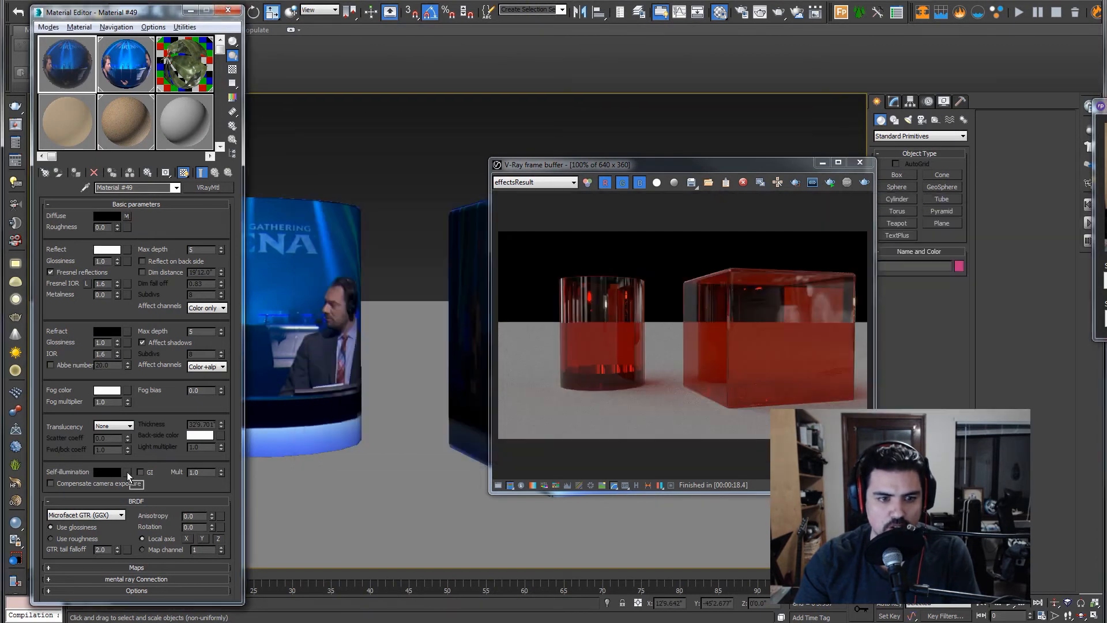
{"action": "left_click_drag", "start_coordinate": [127, 472], "coordinate": [127, 471]}
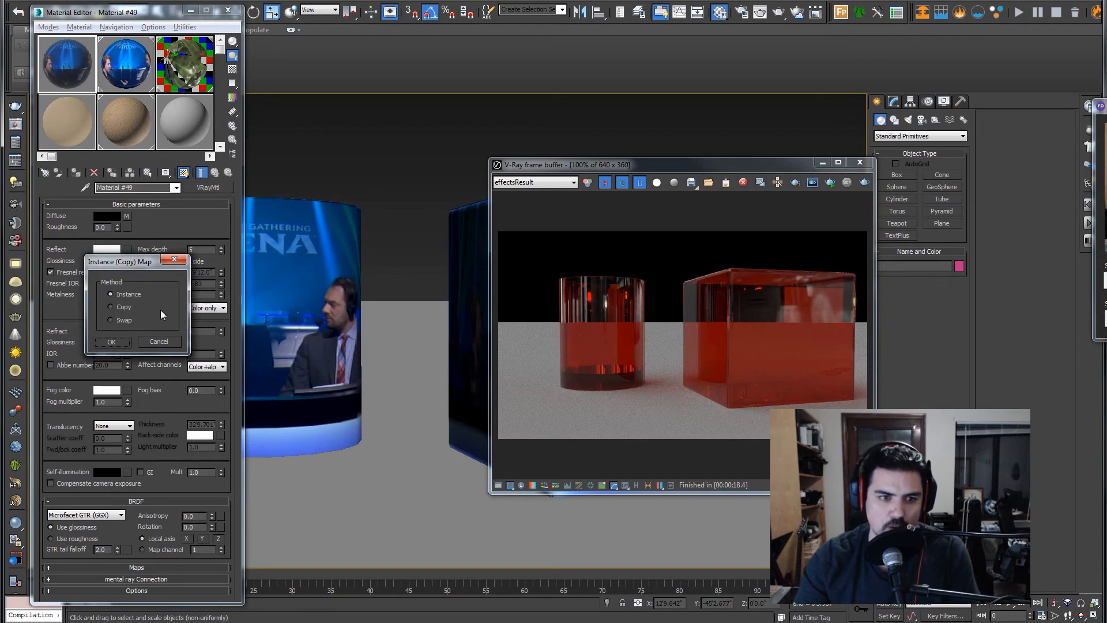
{"action": "left_click", "coordinate": [113, 342]}
- Assign Material #49 to both the box and the cylinder and start rendering the scene
{"action": "left_click", "coordinate": [458, 300]}
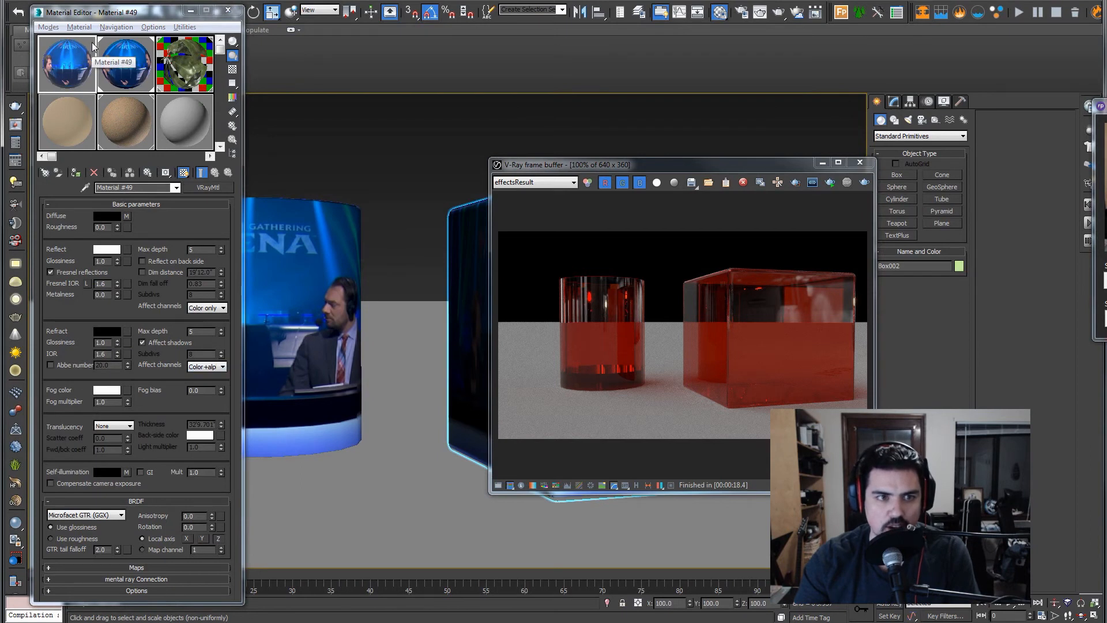
{"action": "left_click", "coordinate": [310, 222], "text": "ctrl"}
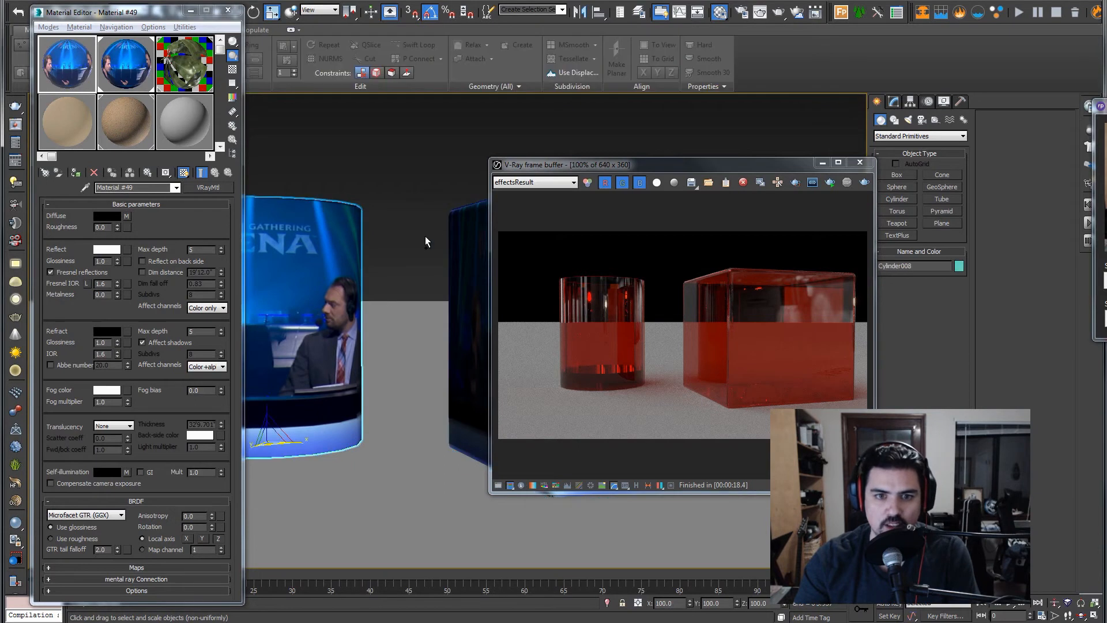
{"action": "left_click", "coordinate": [76, 177]}
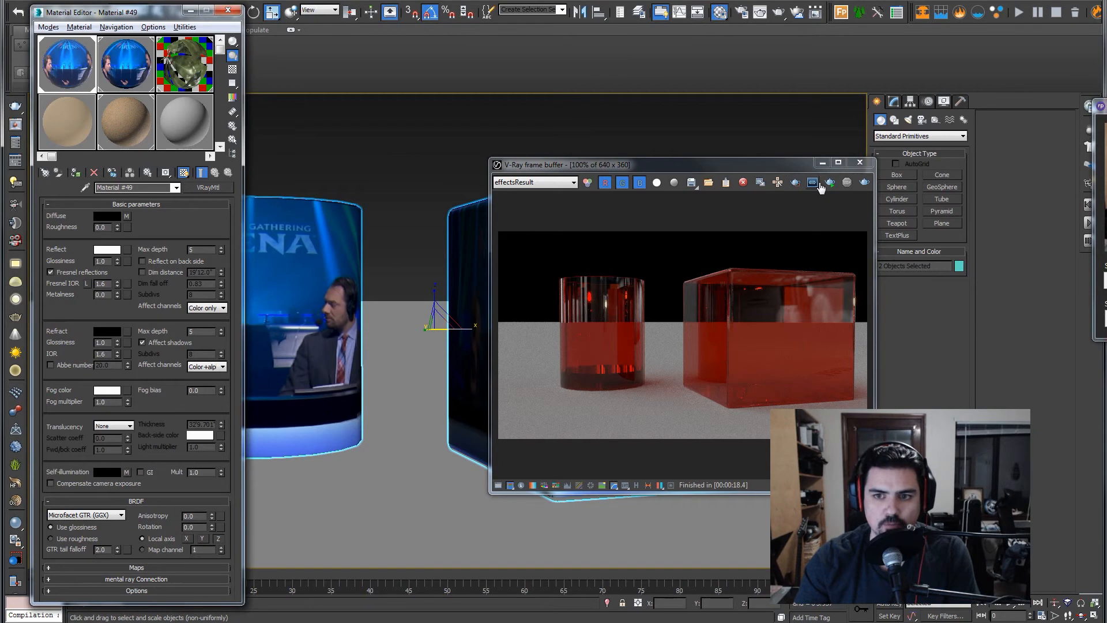
{"action": "key", "text": "shift+q"}
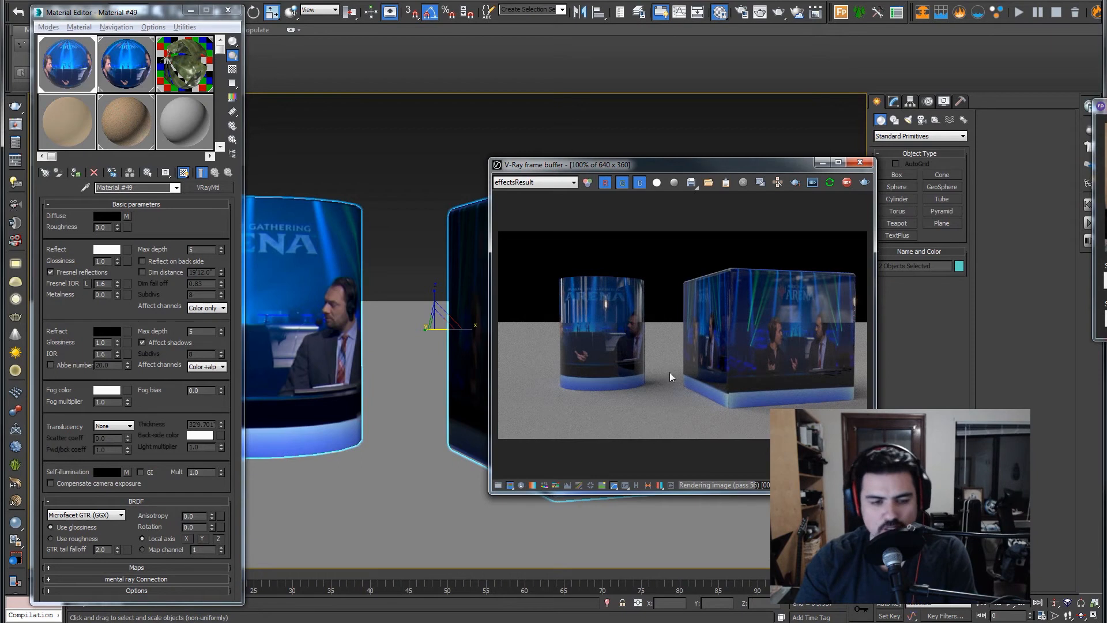
- Set the self-illumination multiplier to 100
{"action": "double_click", "coordinate": [205, 472]}
{"action": "type", "text": "10"}
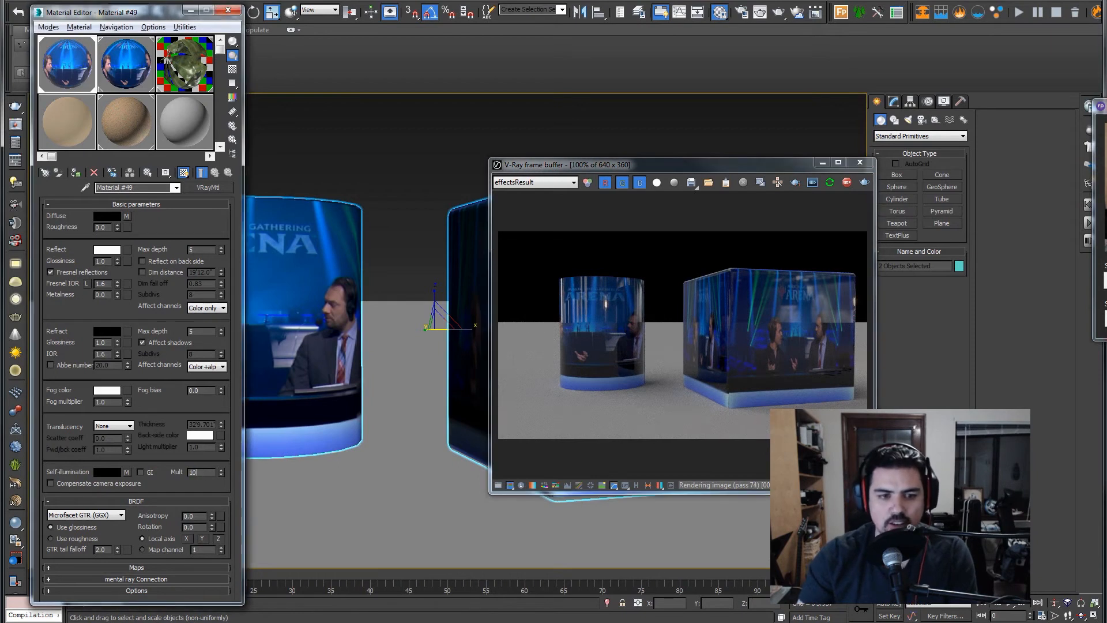
{"action": "type", "text": "0"}
{"action": "key", "text": "Return"}
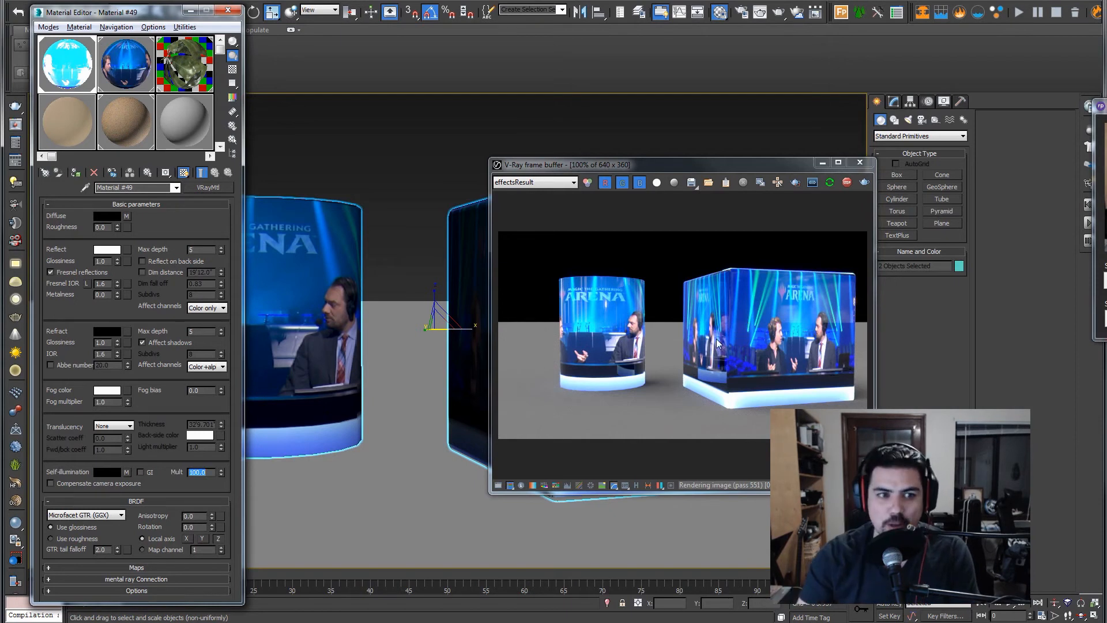
- Set the self-illumination multiplier to 1 and turn on Compensate camera exposure
{"action": "left_click_drag", "start_coordinate": [601, 165], "coordinate": [549, 159]}
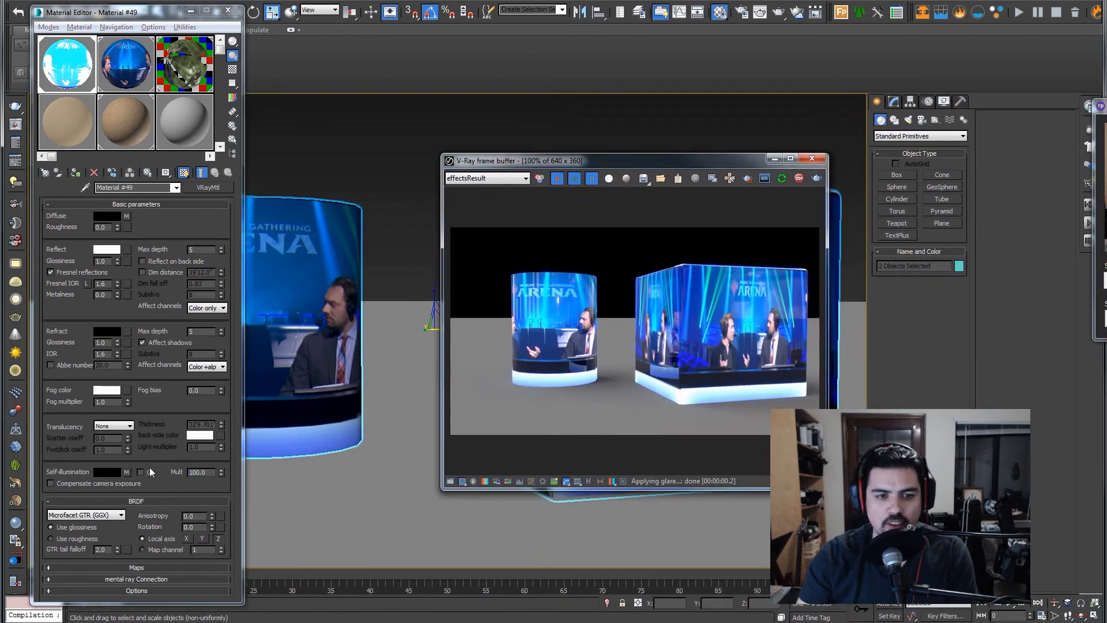
{"action": "double_click", "coordinate": [199, 471]}
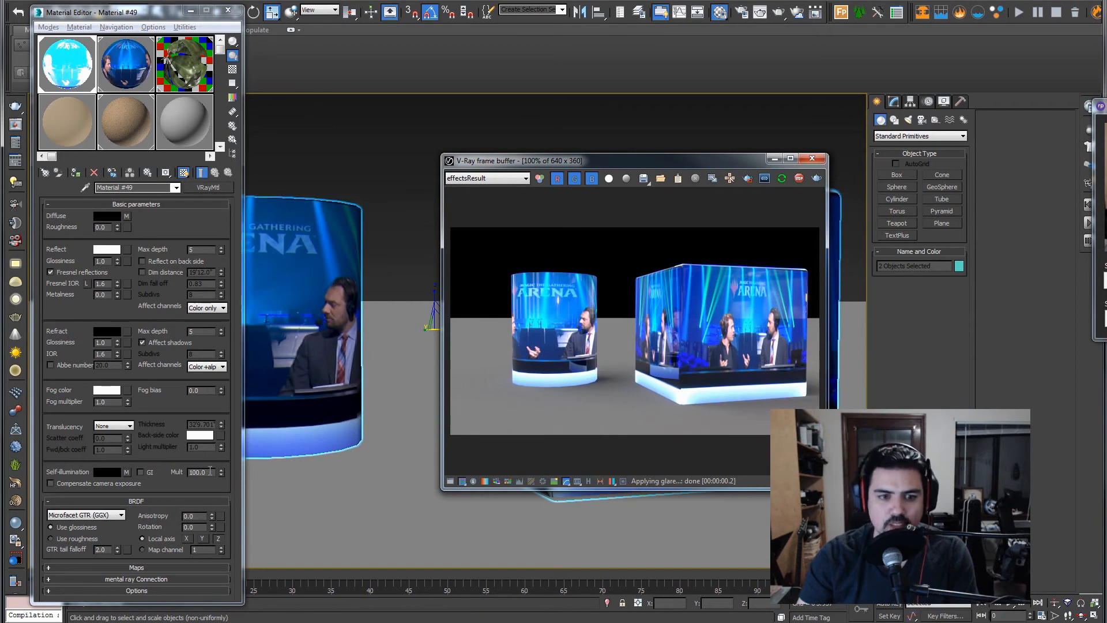
{"action": "type", "text": "1"}
{"action": "key", "text": "Return"}
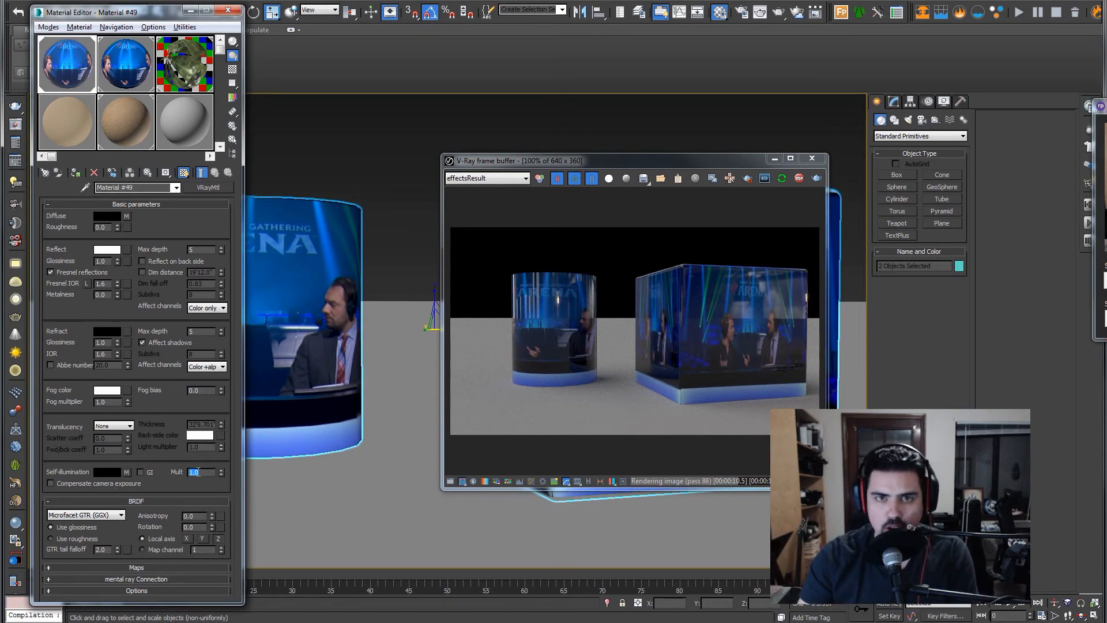
{"action": "left_click", "coordinate": [67, 484]}
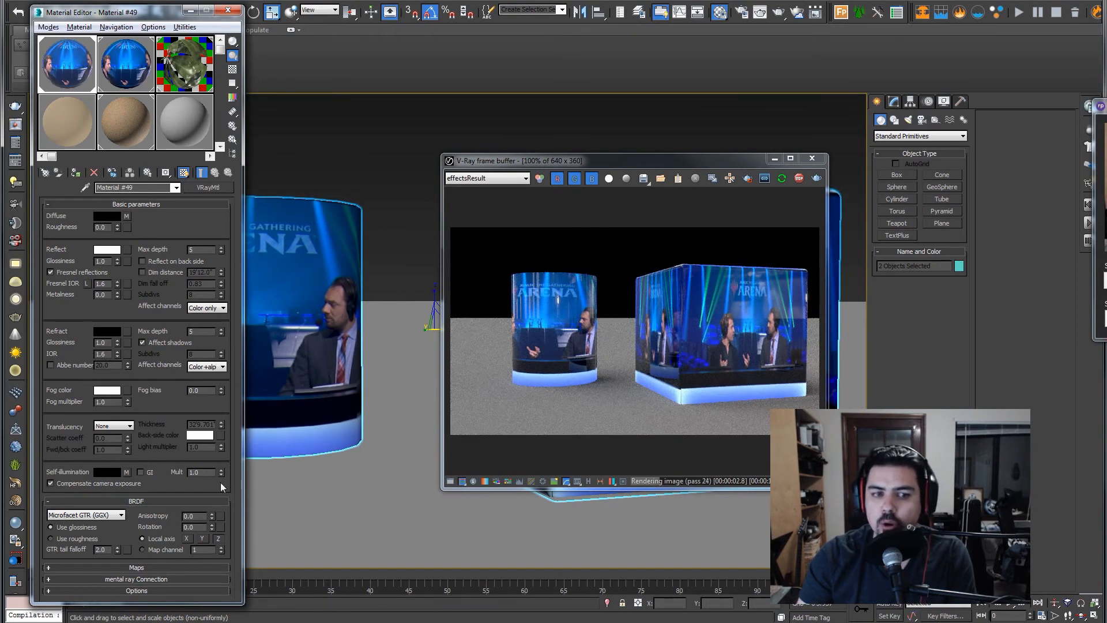
- Compare self-illumination strengths by setting the multiplier to 2, raising it to 5, and returning it to 2
{"action": "double_click", "coordinate": [202, 472]}
{"action": "type", "text": "2"}
{"action": "key", "text": "Return"}
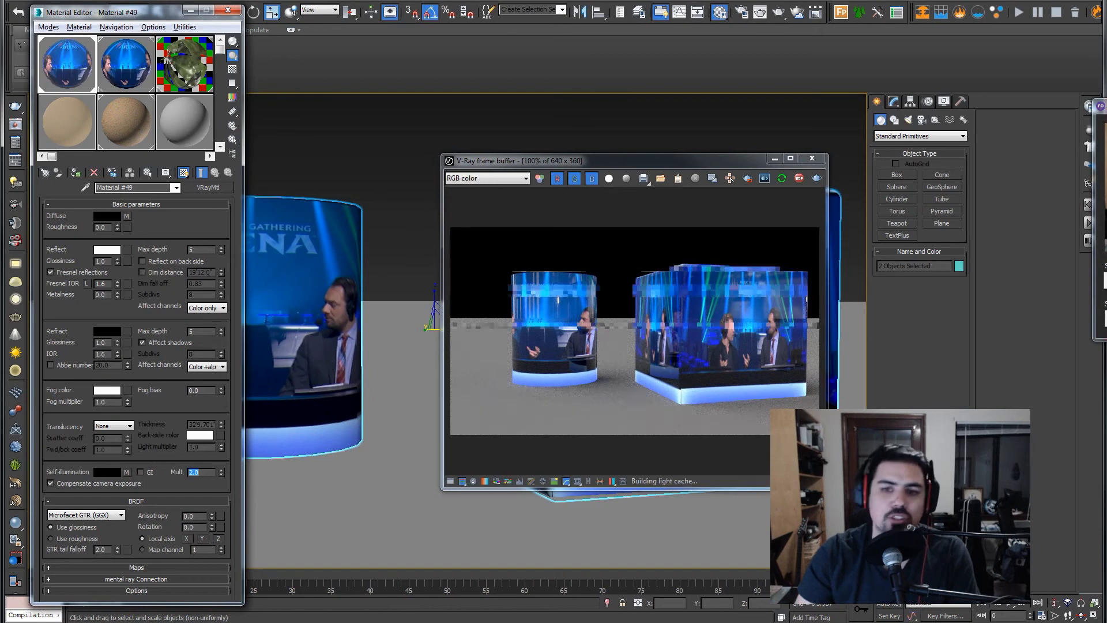
{"action": "type", "text": "5"}
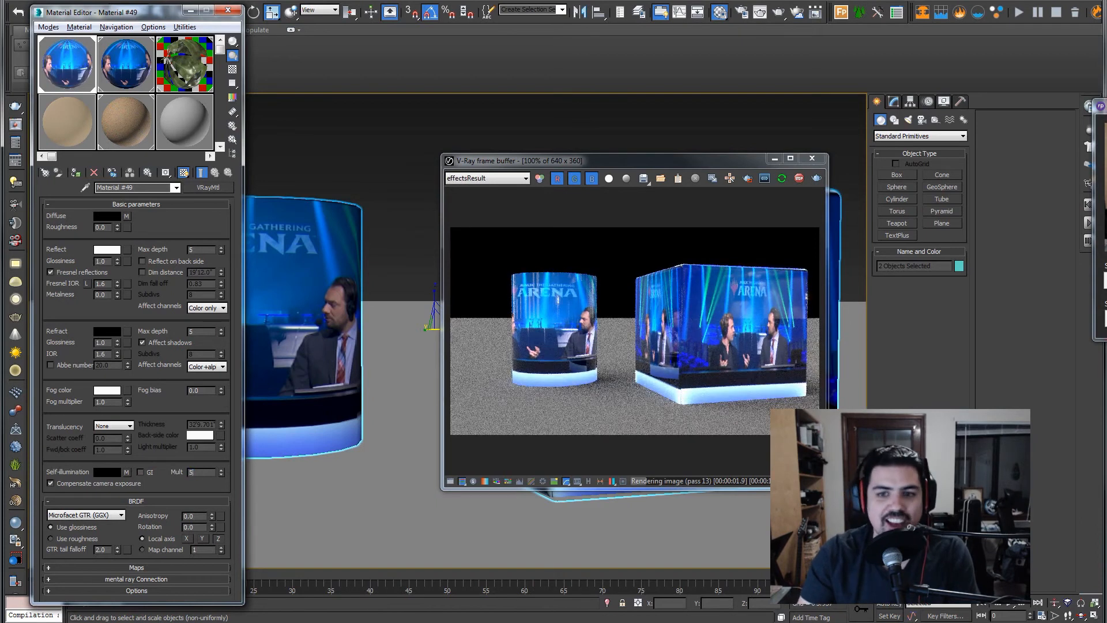
{"action": "key", "text": "Return"}
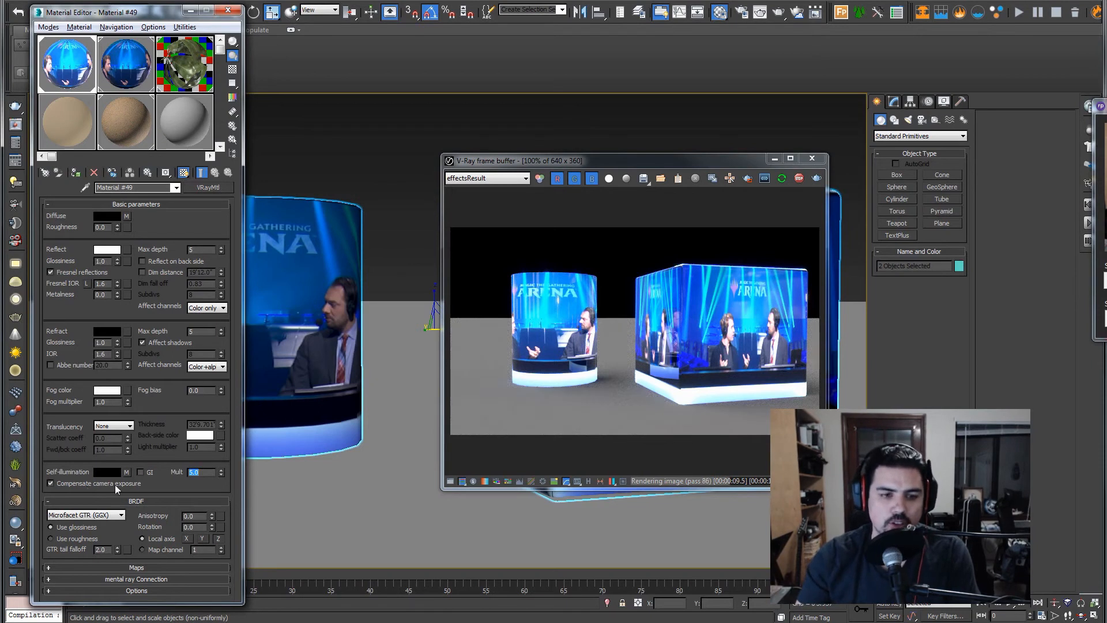
{"action": "type", "text": "2"}
{"action": "key", "text": "Return"}
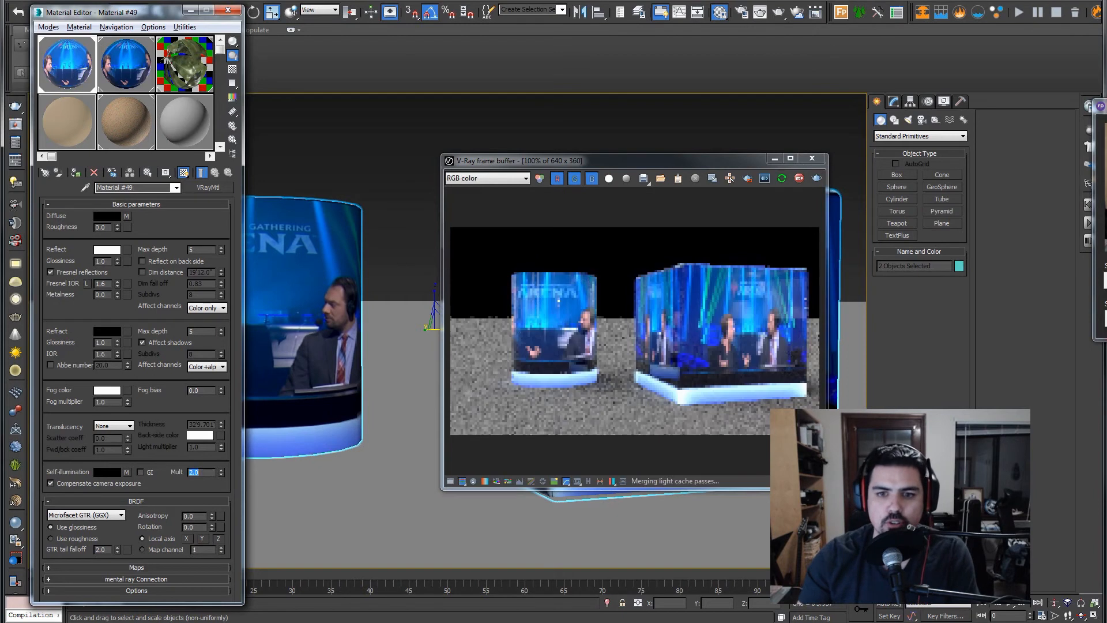
- Open the frame buffer's lens effects settings and examine the rendered box at 200% zoom
{"action": "left_click", "coordinate": [623, 480]}
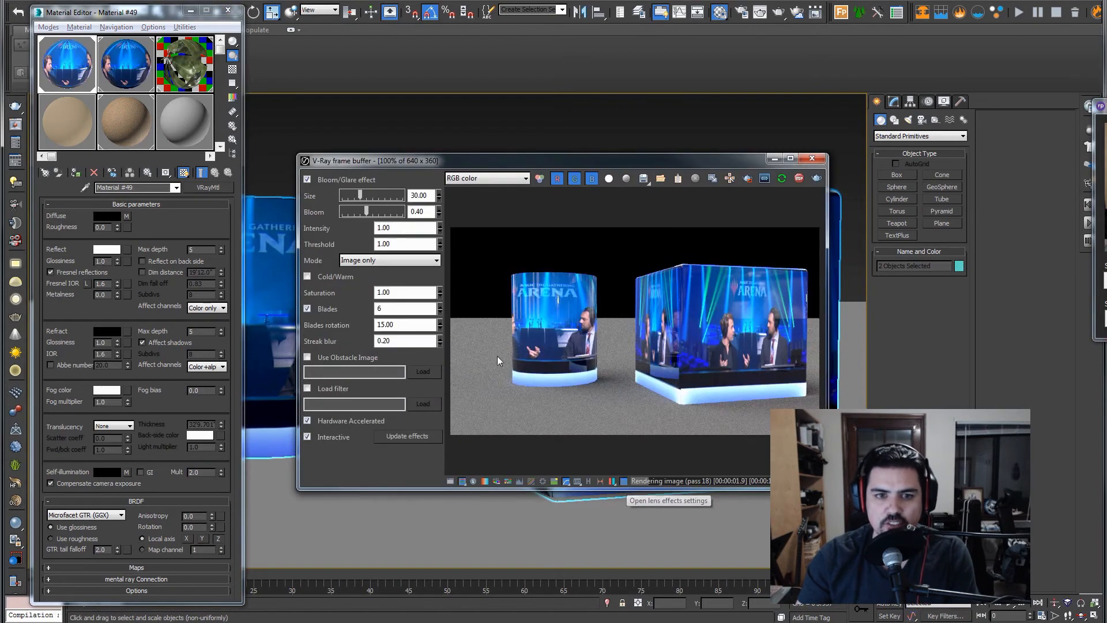
{"action": "scroll", "coordinate": [732, 293], "scroll_direction": "up", "scroll_amount": 1}
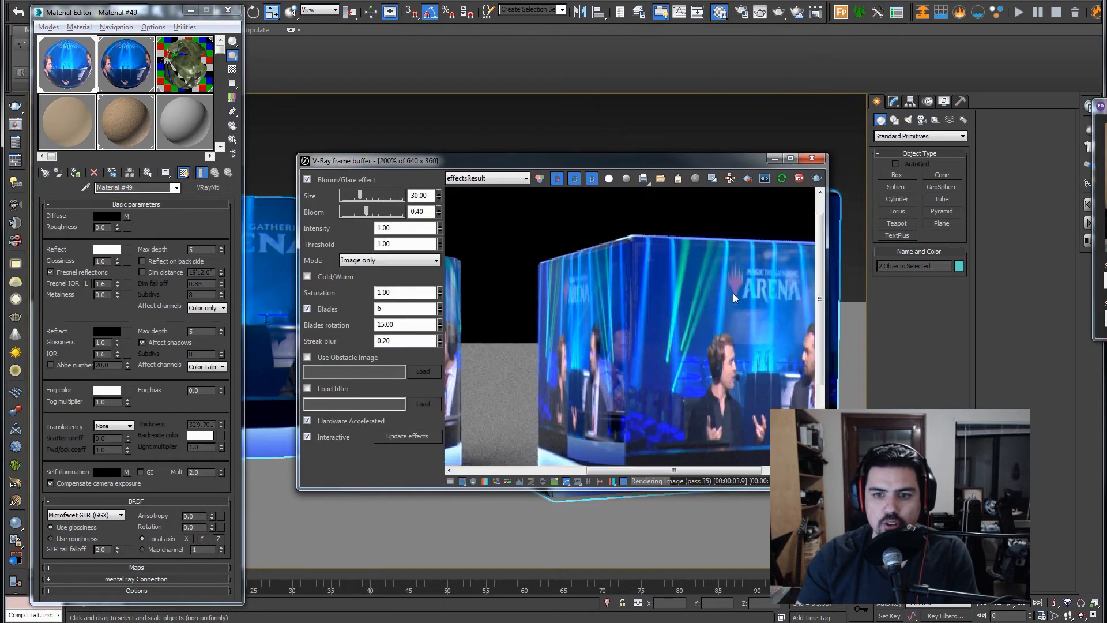
{"action": "middle_click_drag", "start_coordinate": [725, 333], "coordinate": [732, 273]}
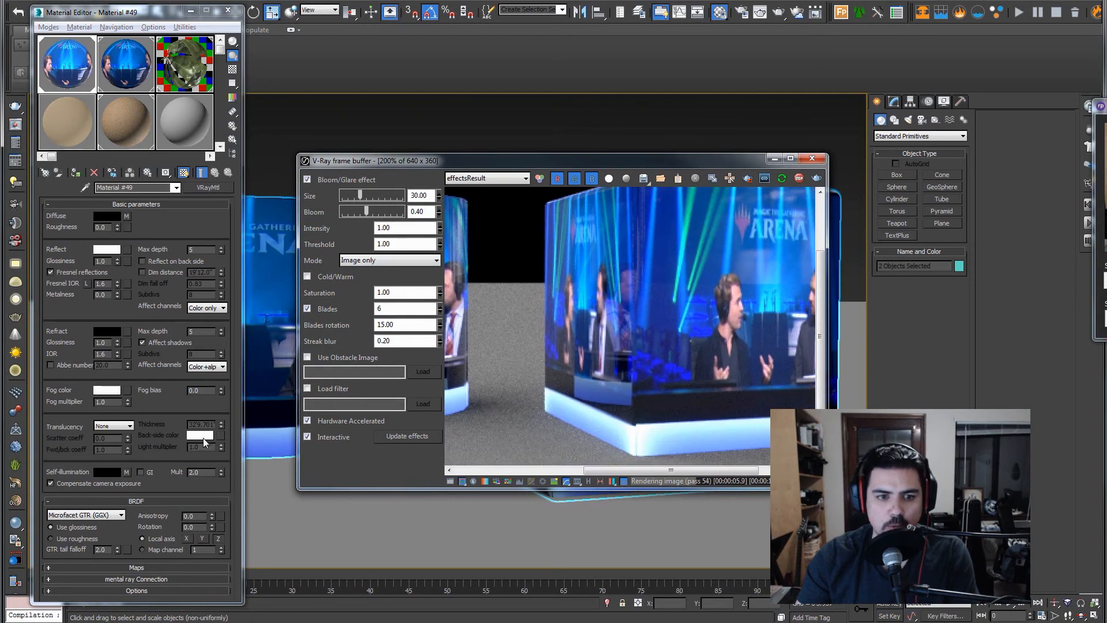
- Set the self-illumination multiplier to 5, check both rendered objects, and hide the lens effects settings
{"action": "double_click", "coordinate": [194, 472]}
{"action": "type", "text": "5"}
{"action": "key", "text": "Return"}
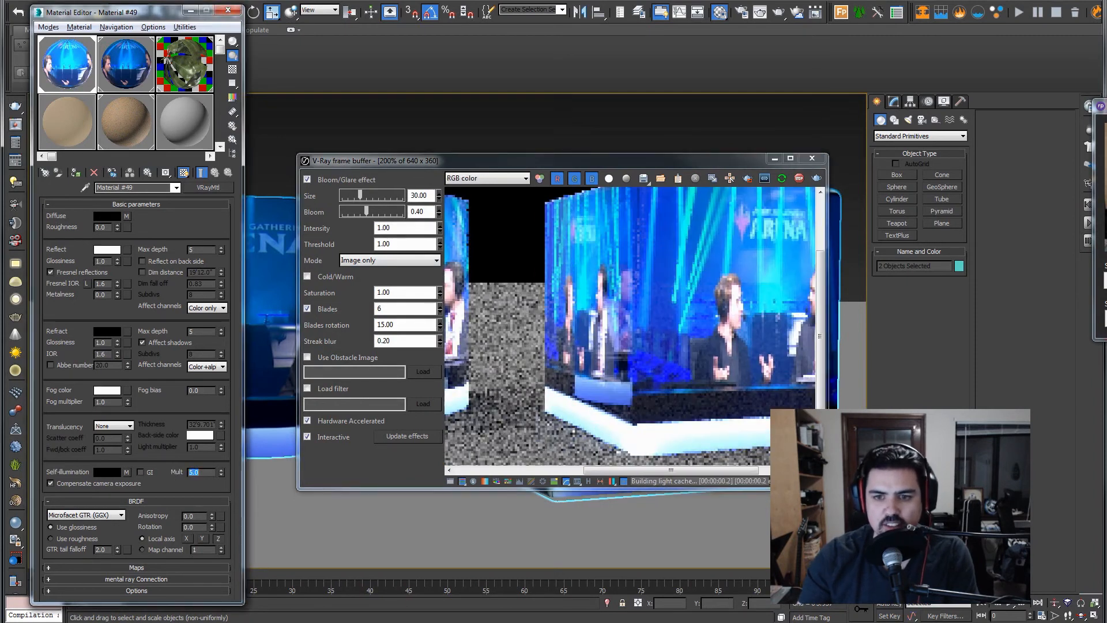
{"action": "middle_click_drag", "start_coordinate": [694, 268], "coordinate": [601, 320]}
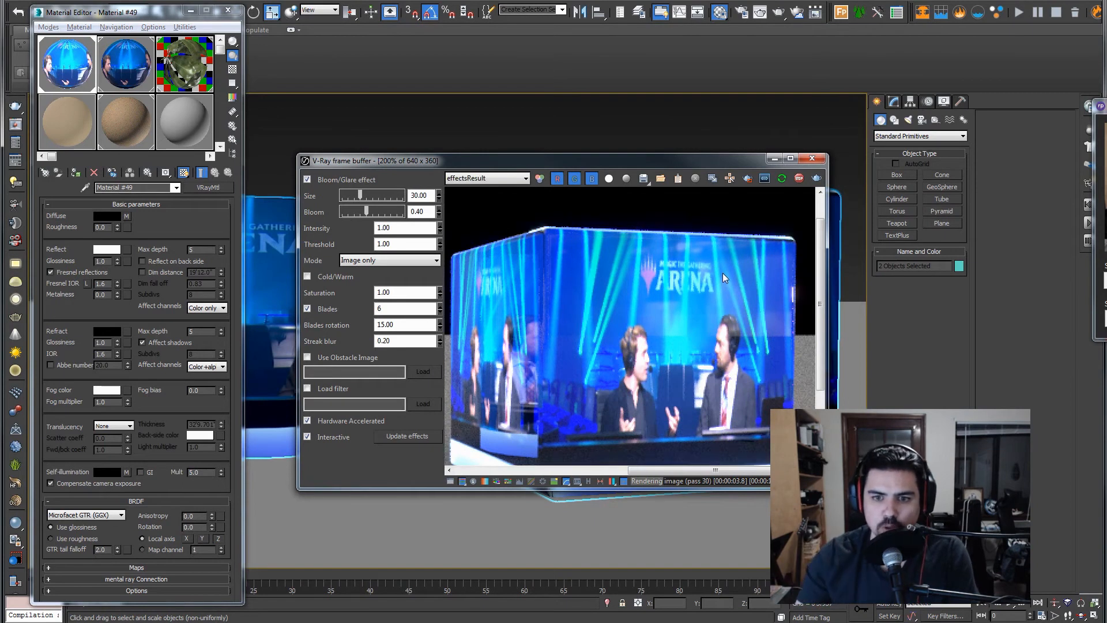
{"action": "middle_click_drag", "start_coordinate": [573, 311], "coordinate": [858, 306]}
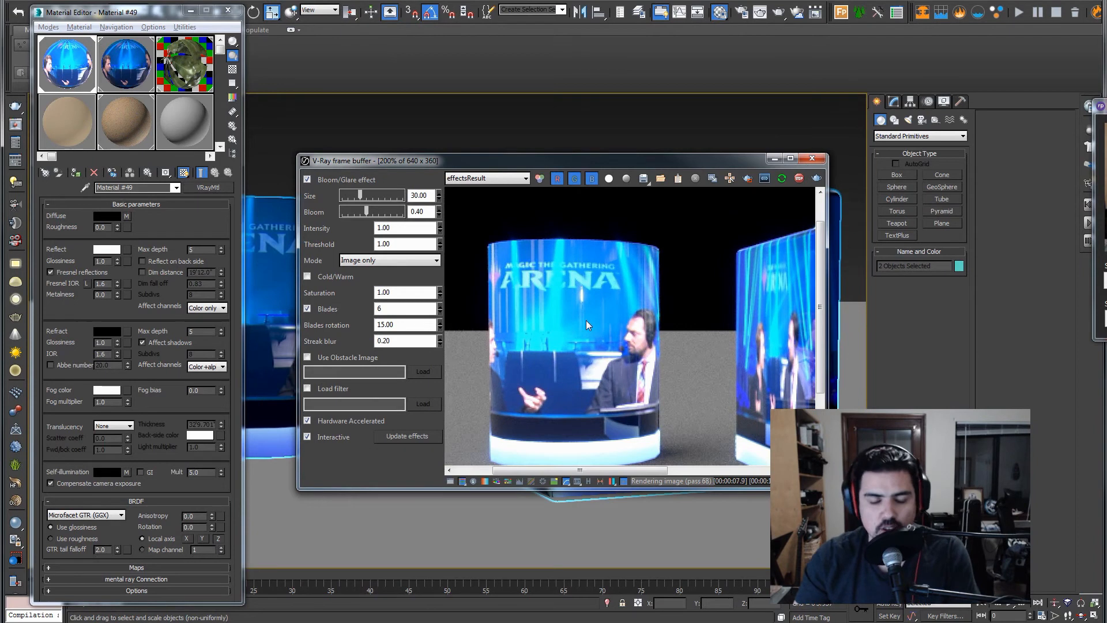
{"action": "left_click", "coordinate": [612, 482]}
- Enable GI for the self-illumination and examine the light cast on the floor in the render
{"action": "left_click", "coordinate": [140, 472]}
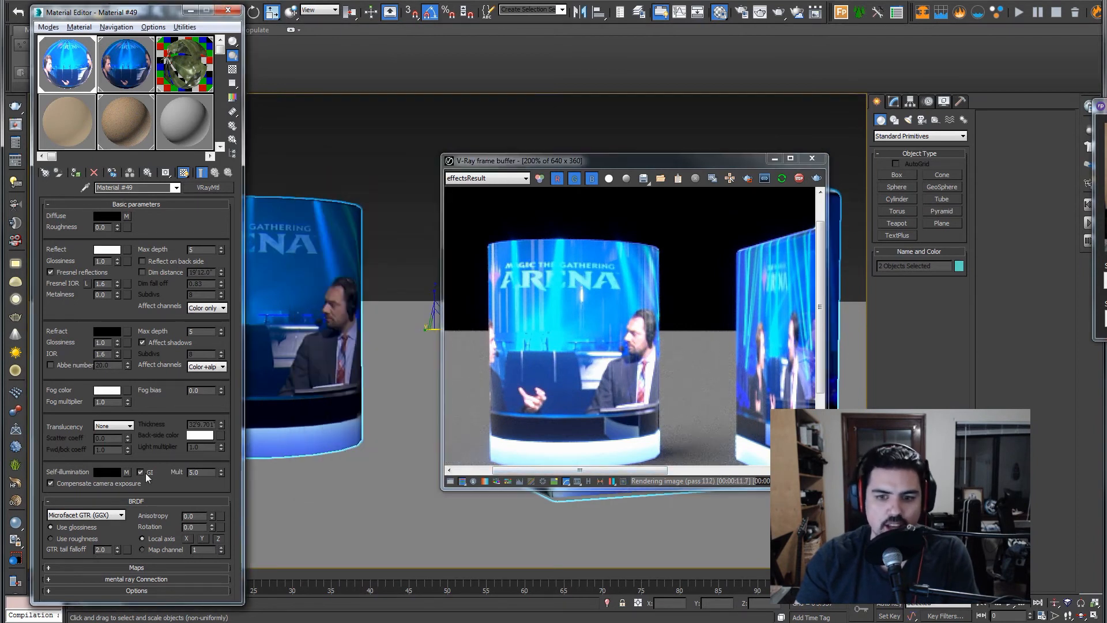
{"action": "middle_click_drag", "start_coordinate": [648, 379], "coordinate": [686, 382]}
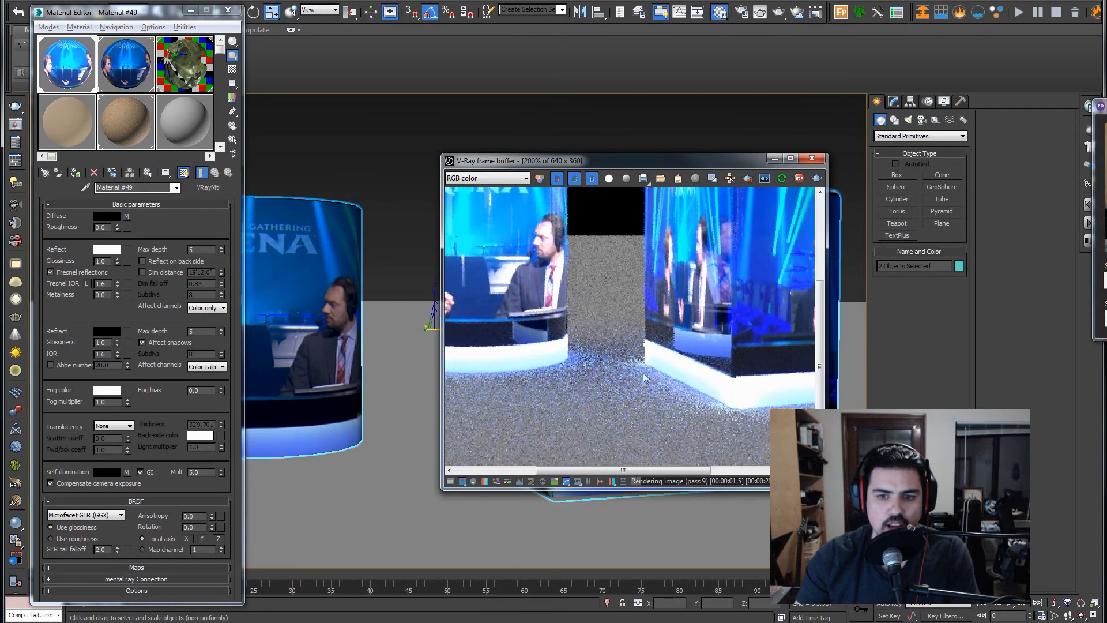
{"action": "double_click", "coordinate": [668, 385]}
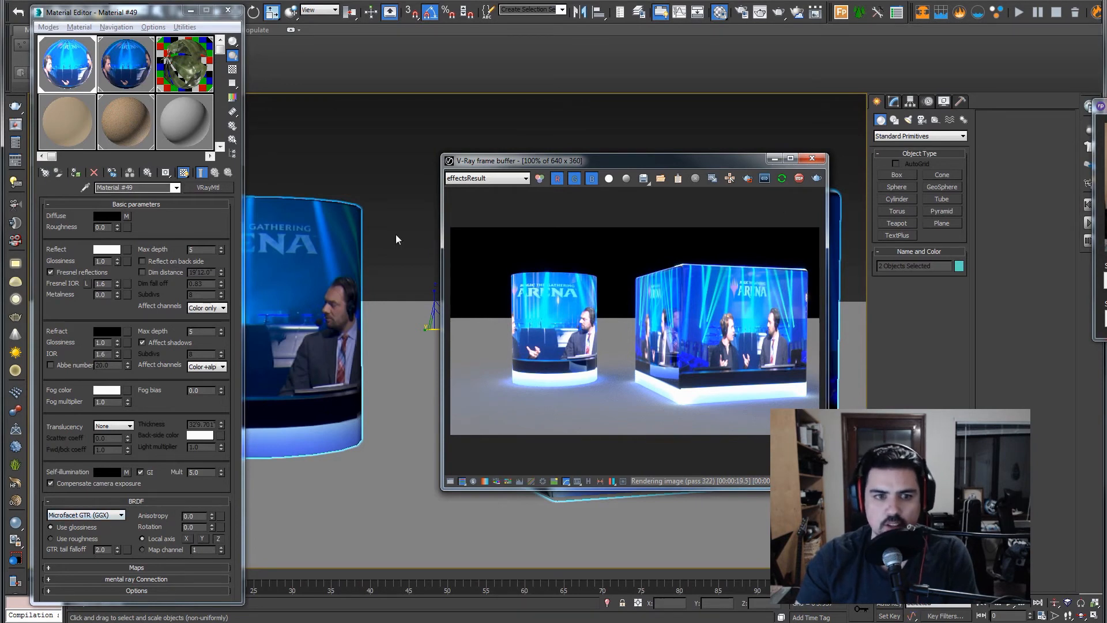
- Clear the image maps from the diffuse and self-illumination slots of Material #49
{"action": "right_click", "coordinate": [130, 211]}
{"action": "right_click", "coordinate": [126, 218]}
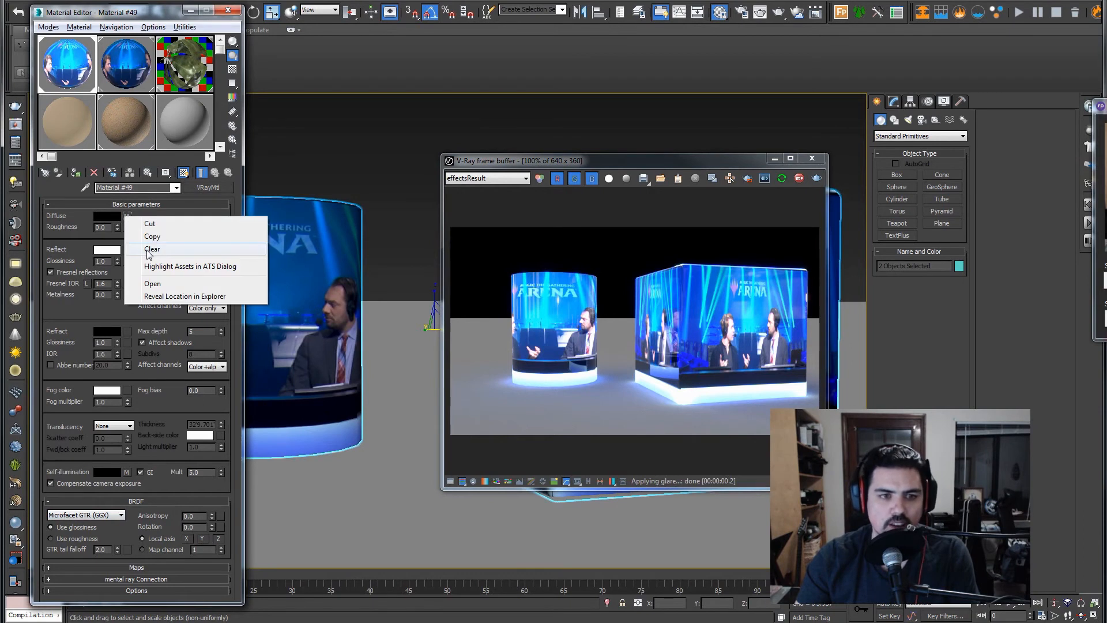
{"action": "left_click", "coordinate": [150, 250]}
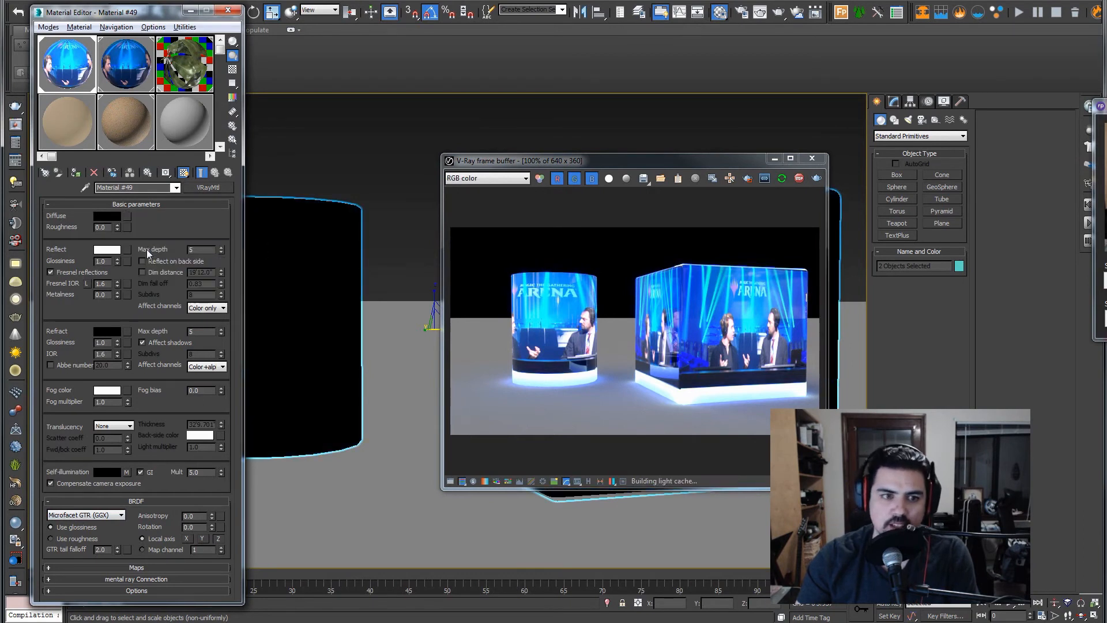
{"action": "right_click", "coordinate": [128, 472]}
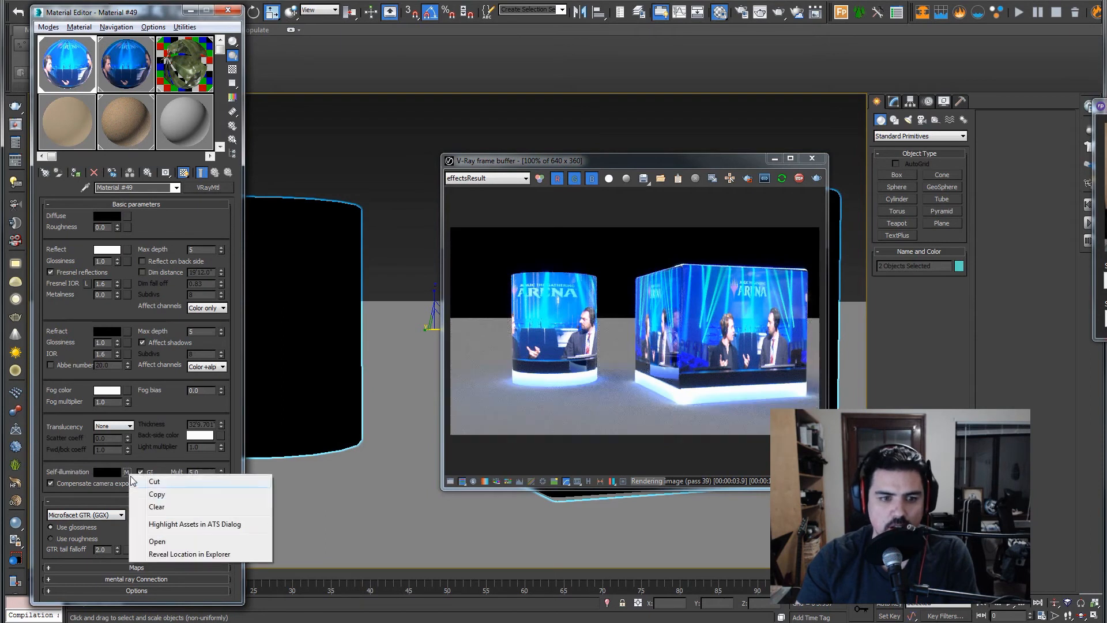
{"action": "left_click", "coordinate": [148, 507]}
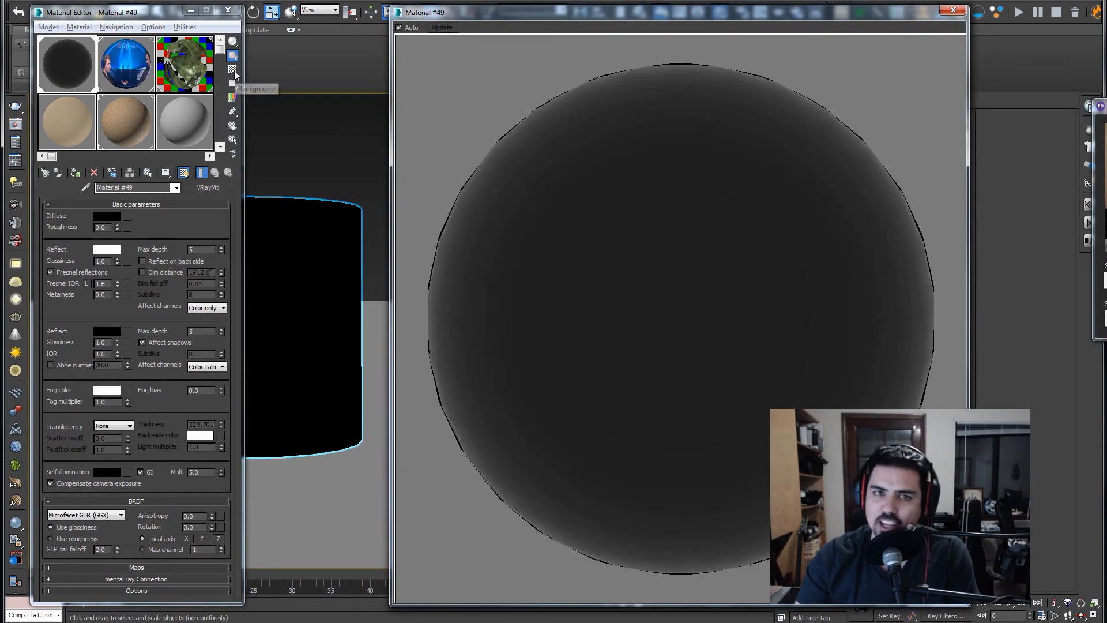
- Turn on the checkered background for the black material's preview and set its reflection glossiness to 0.95
{"action": "left_click", "coordinate": [233, 70]}
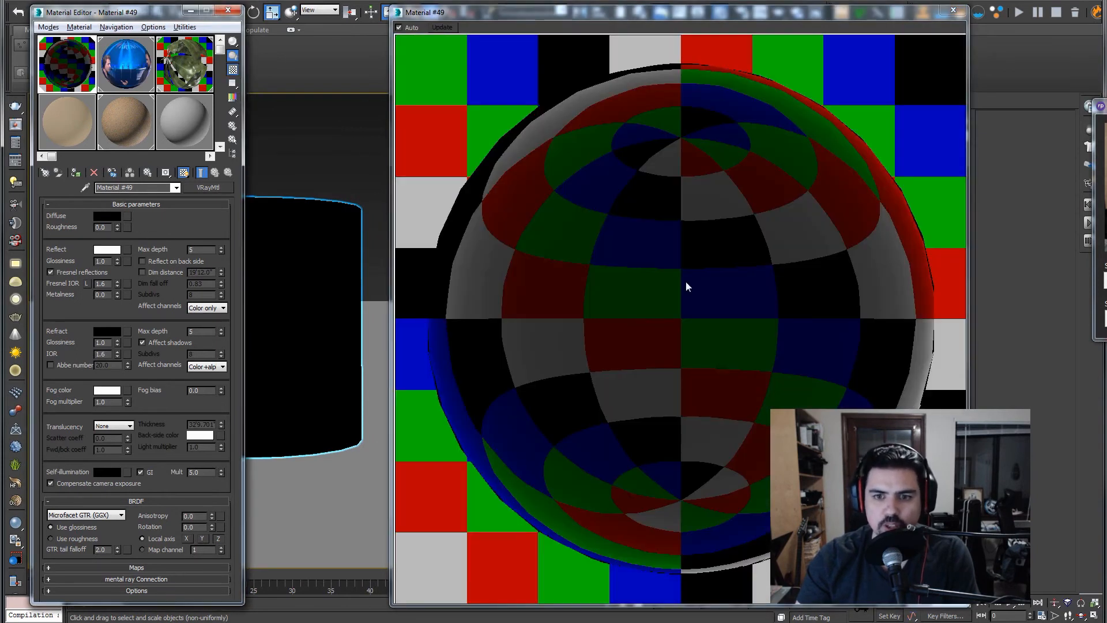
{"action": "left_click_drag", "start_coordinate": [758, 11], "coordinate": [483, 18]}
{"action": "left_click", "coordinate": [769, 171]}
{"action": "left_click_drag", "start_coordinate": [564, 19], "coordinate": [707, 28]}
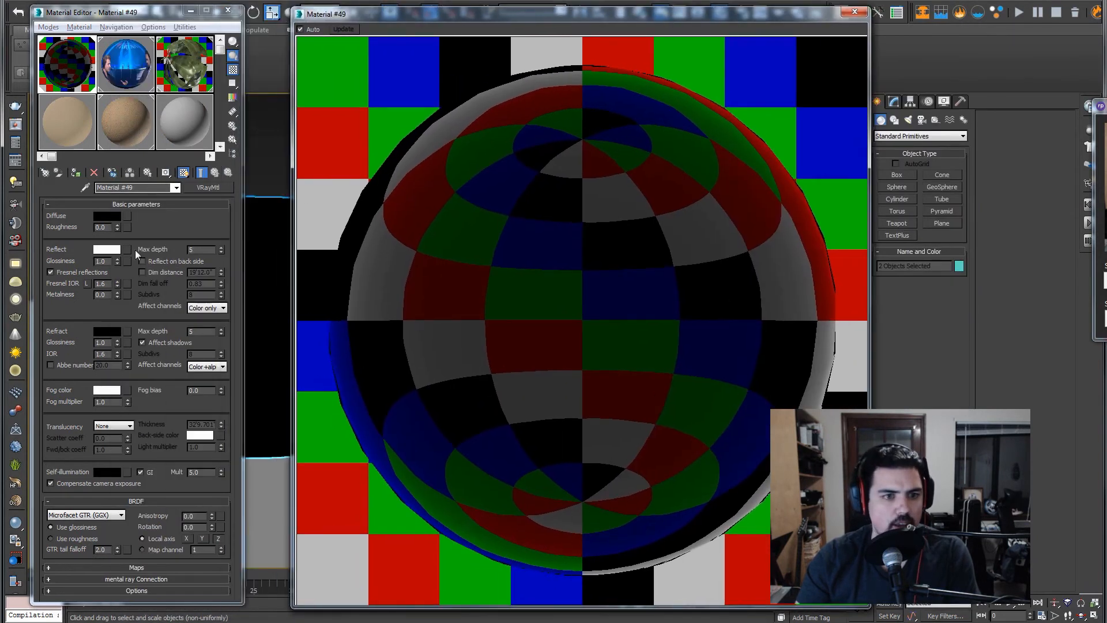
{"action": "double_click", "coordinate": [109, 261]}
{"action": "type", "text": "0.95"}
{"action": "key", "text": "Return"}
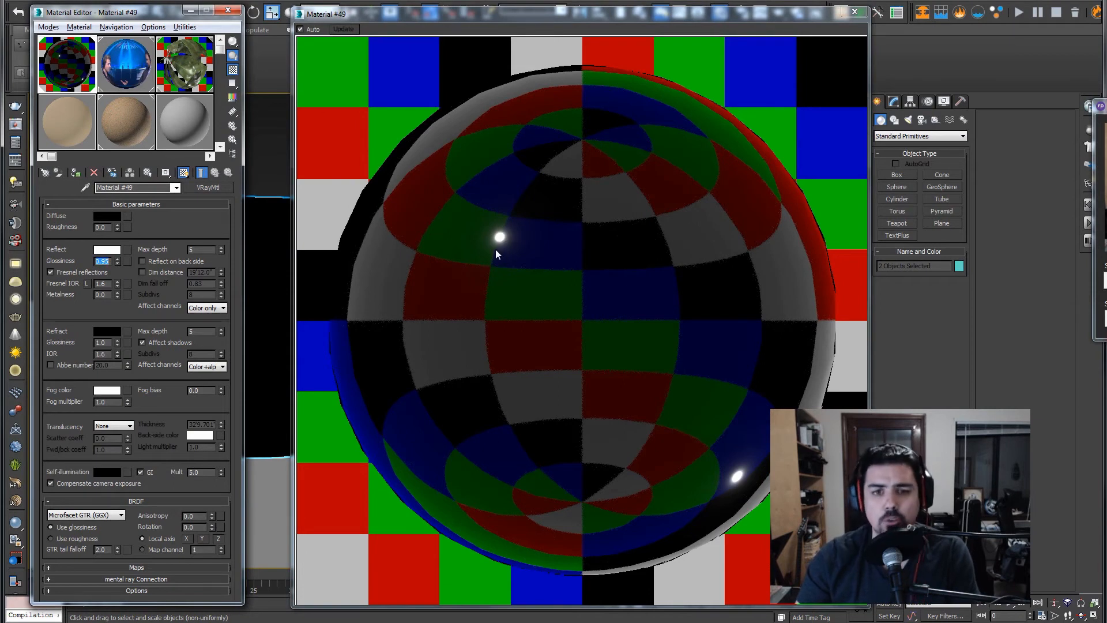
- Try the Phong, Blinn and Ward BRDF types on the material and return to Microfacet GTR (GGX)
{"action": "left_click", "coordinate": [82, 513]}
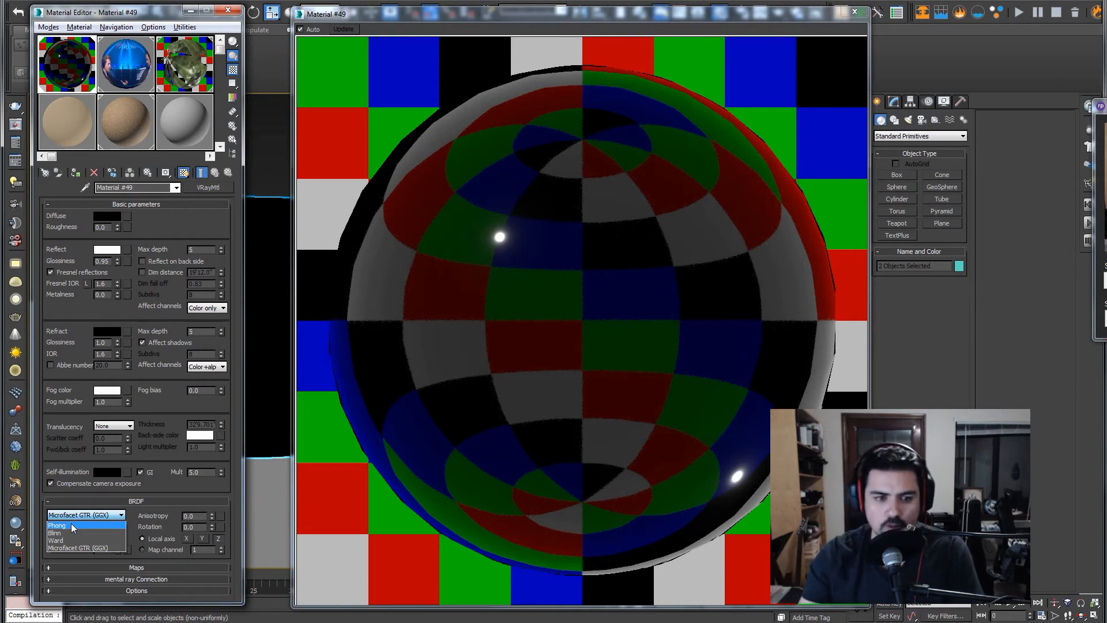
{"action": "left_click", "coordinate": [71, 523]}
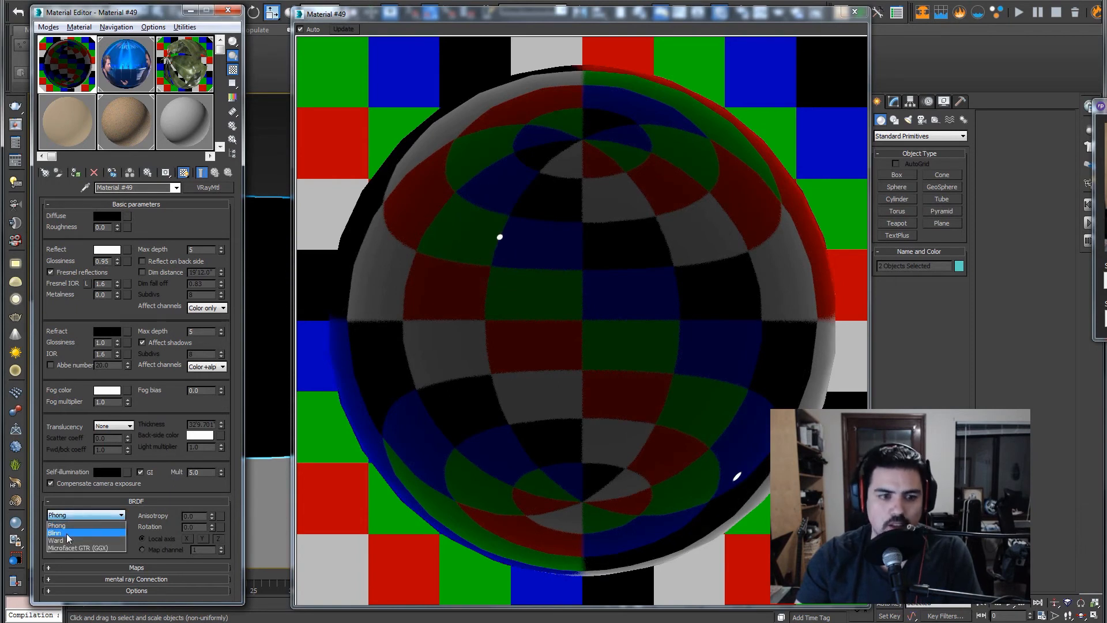
{"action": "left_click", "coordinate": [66, 534]}
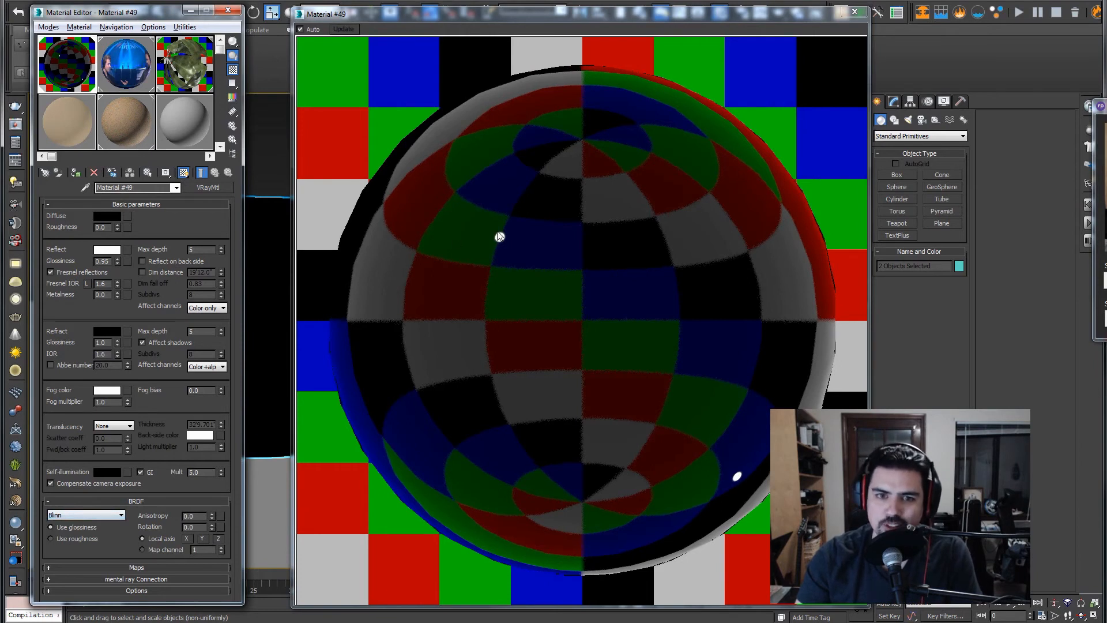
{"action": "left_click", "coordinate": [121, 514]}
{"action": "left_click", "coordinate": [69, 543]}
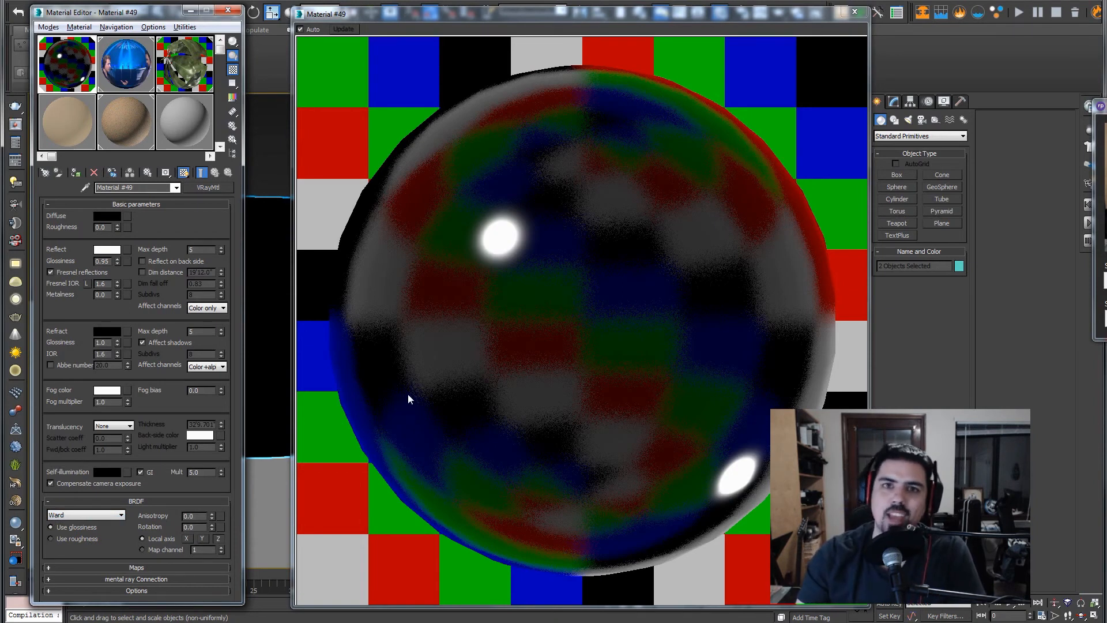
{"action": "left_click", "coordinate": [78, 516]}
{"action": "left_click", "coordinate": [74, 546]}
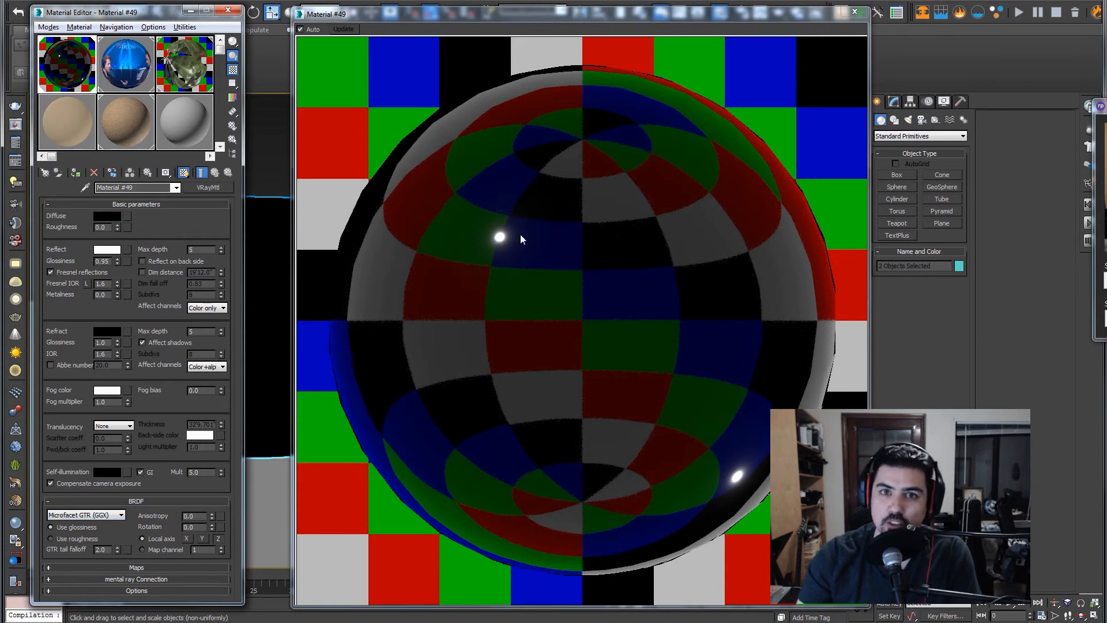
- Compare GTR tail falloff values of 1.5, 1.0 and 3 on the preview sphere, and return to 2
{"action": "double_click", "coordinate": [103, 549]}
{"action": "type", "text": "1.5"}
{"action": "key", "text": "Return"}
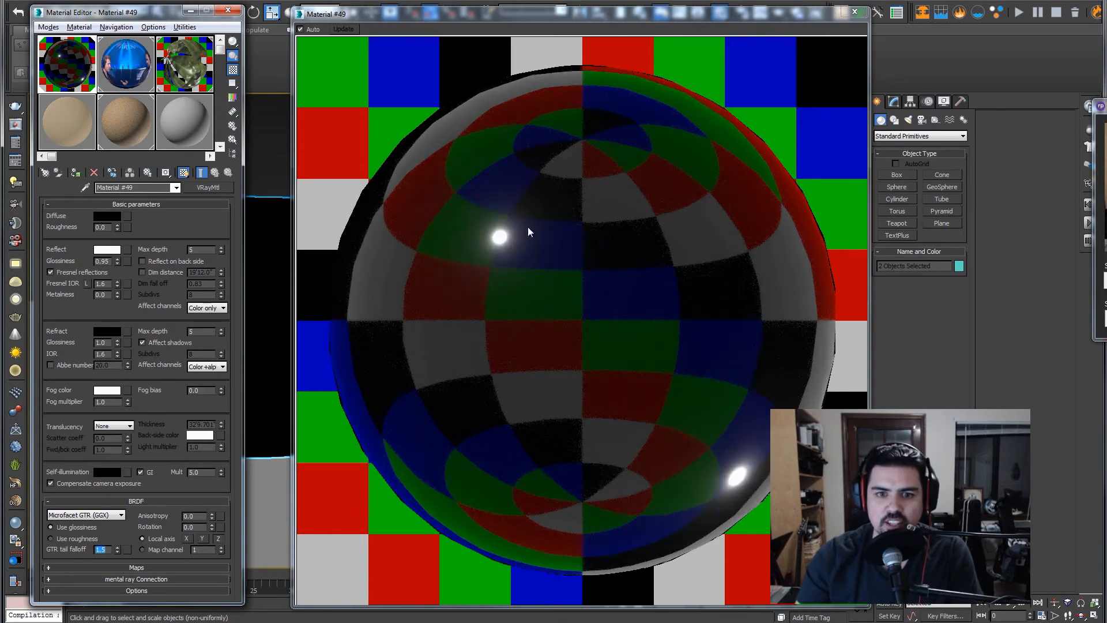
{"action": "type", "text": "1.0"}
{"action": "key", "text": "Return"}
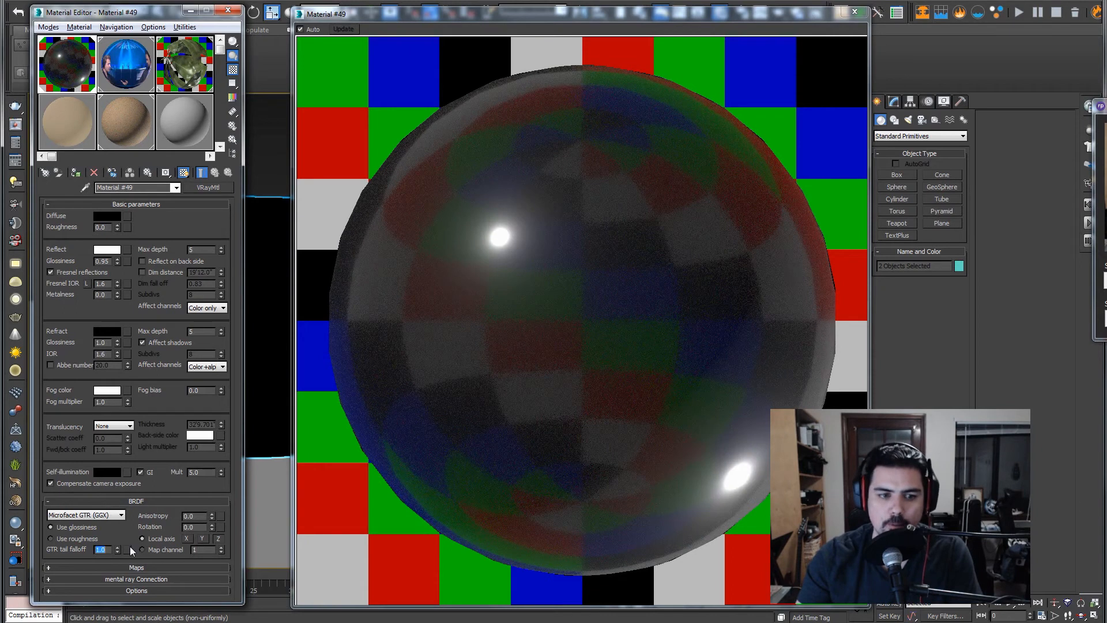
{"action": "type", "text": "3"}
{"action": "key", "text": "Return"}
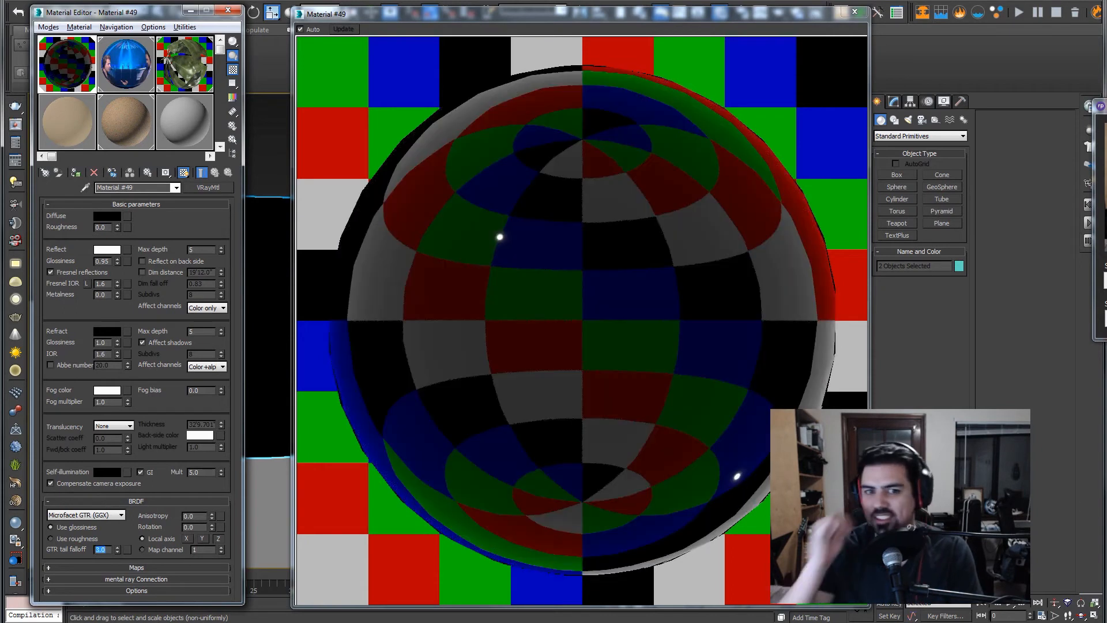
{"action": "type", "text": "2"}
{"action": "key", "text": "Return"}
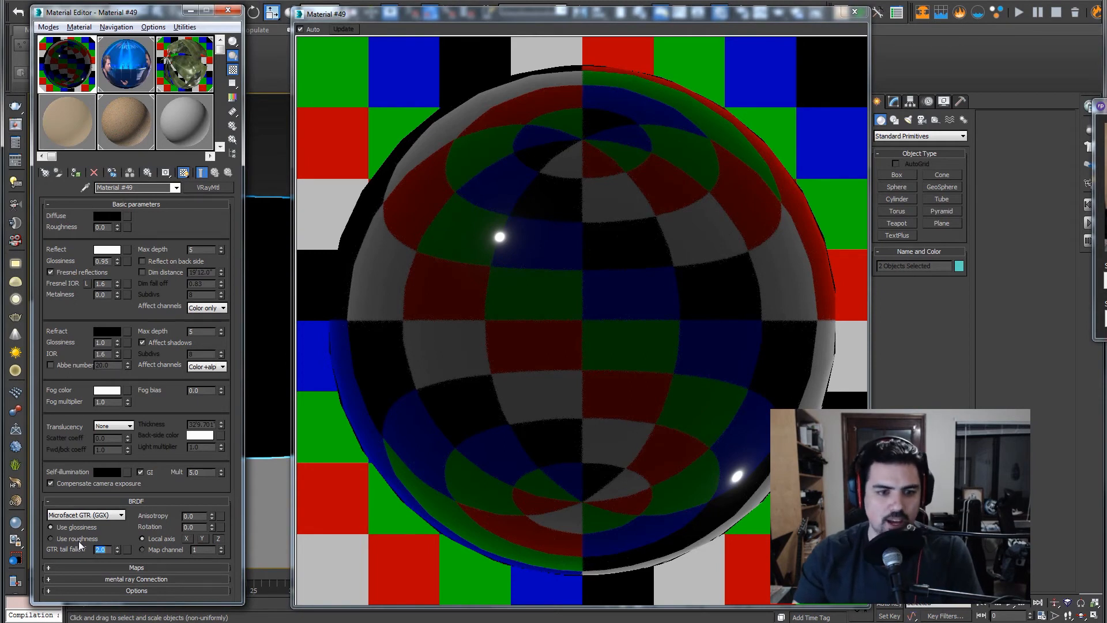
{"action": "left_click", "coordinate": [70, 421]}
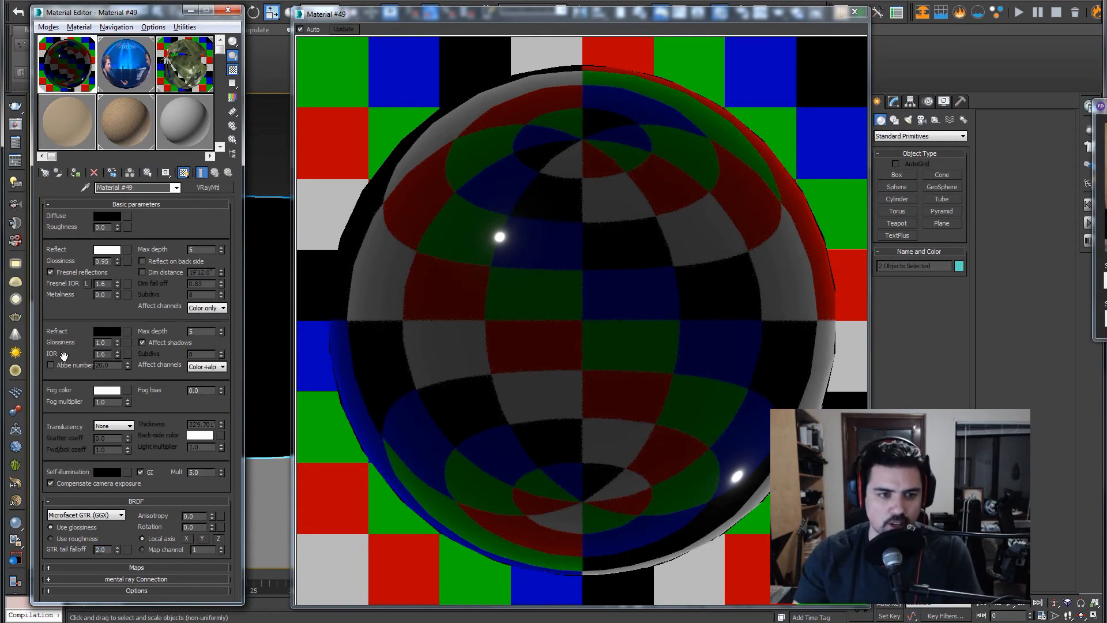
- Try BRDF anisotropy values of 0.99 and 0.6 on the material
{"action": "left_click", "coordinate": [195, 517]}
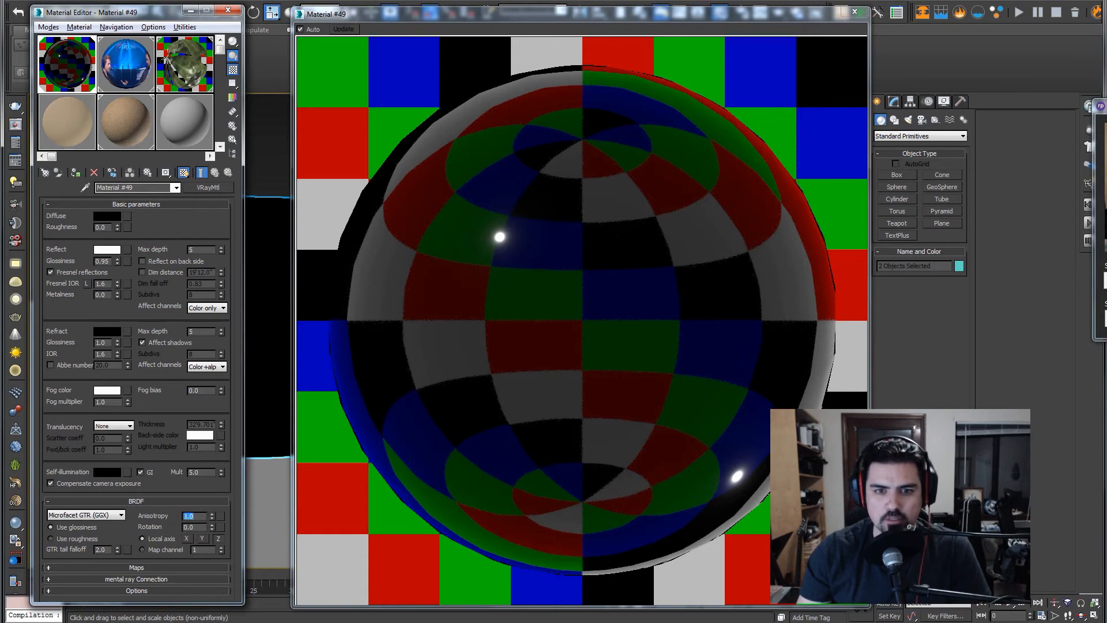
{"action": "type", "text": ".99"}
{"action": "key", "text": "Return"}
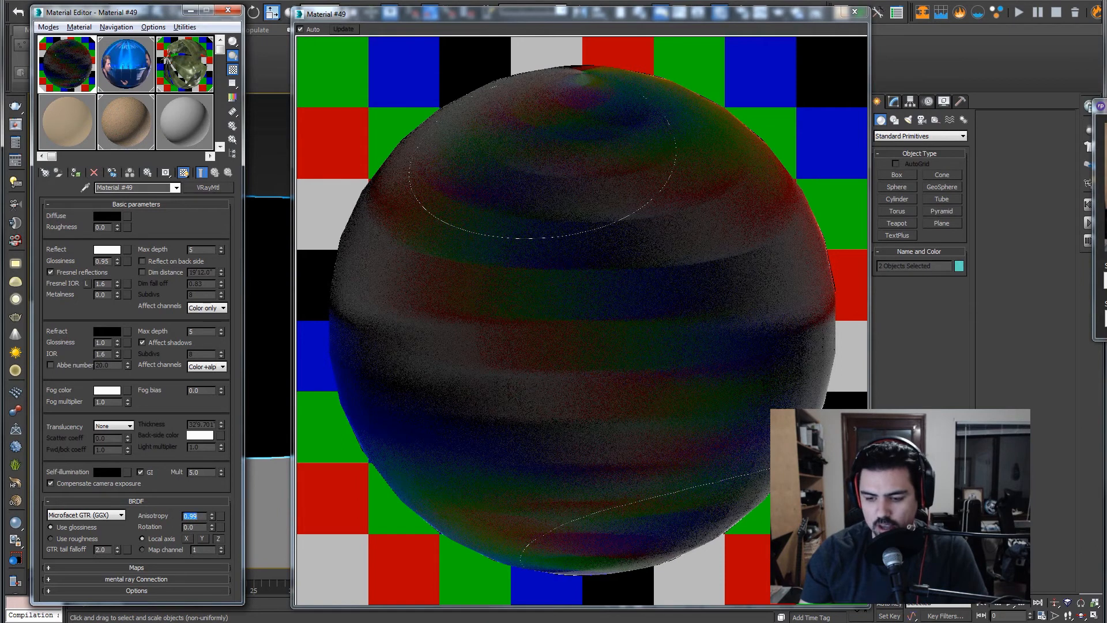
{"action": "type", "text": "0.6"}
{"action": "key", "text": "Return"}
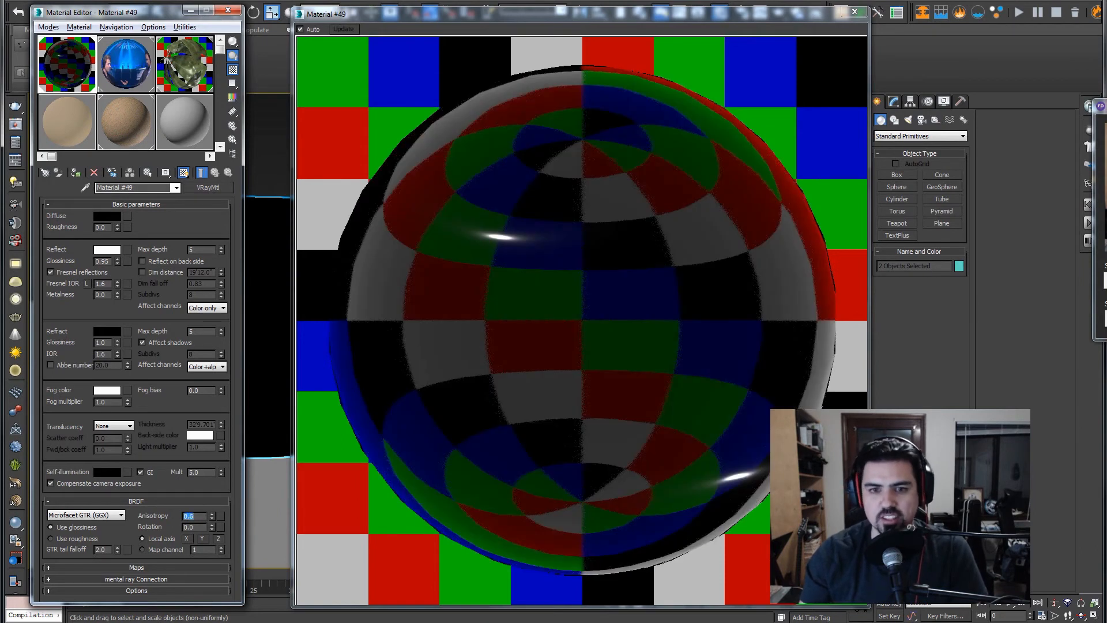
{"action": "left_click", "coordinate": [119, 241]}
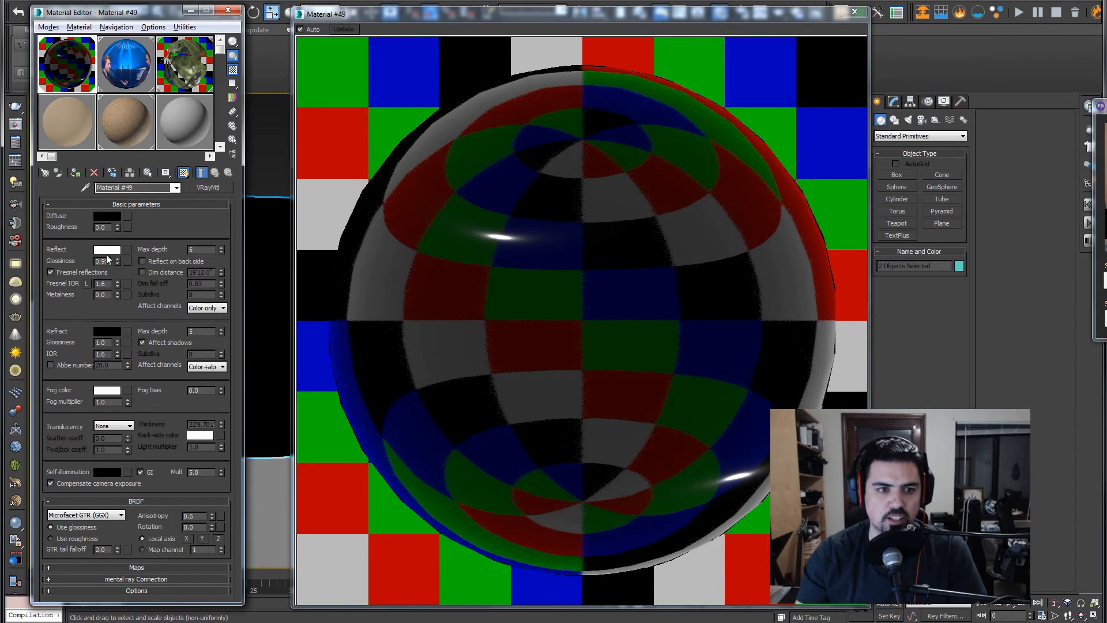
- Unlock the Fresnel IOR and set it to 20, and set the reflection glossiness to 0.8
{"action": "left_click", "coordinate": [87, 283]}
{"action": "left_click_drag", "start_coordinate": [106, 284], "coordinate": [79, 281]}
{"action": "type", "text": "20"}
{"action": "key", "text": "Return"}
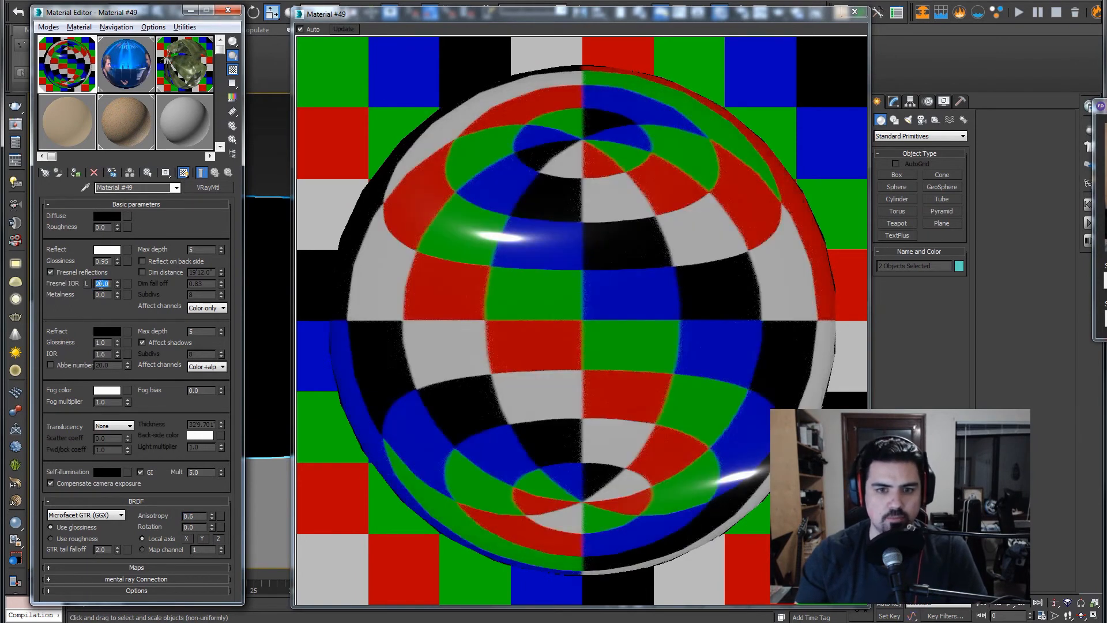
{"action": "double_click", "coordinate": [109, 263]}
{"action": "type", "text": "0.8"}
{"action": "key", "text": "Return"}
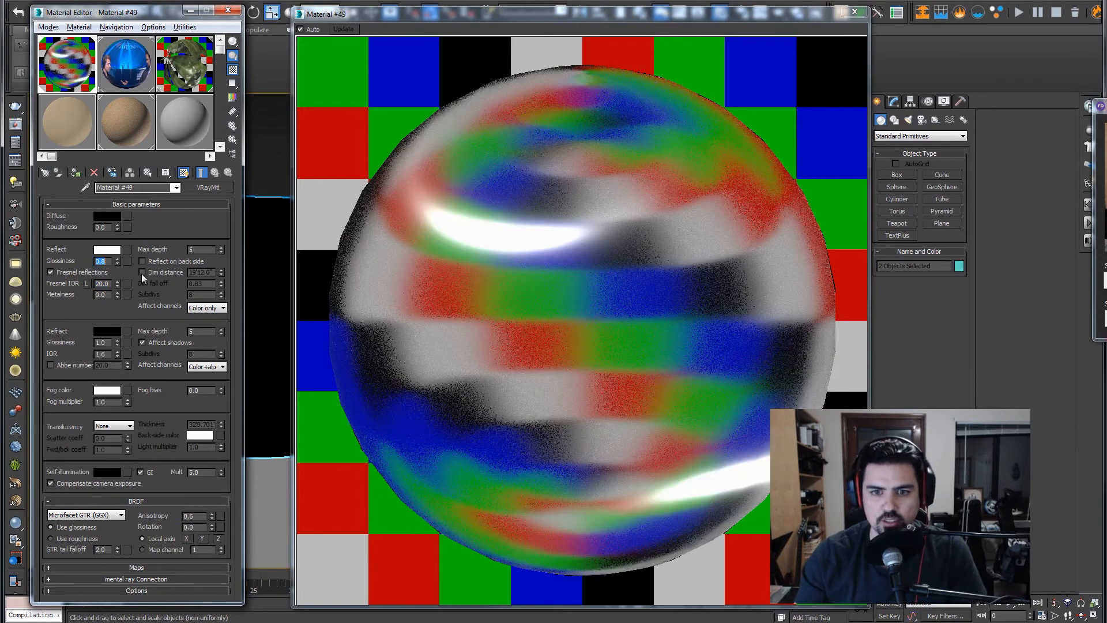
- Set the BRDF anisotropy to 0.7 and its rotation to 45
{"action": "left_click_drag", "start_coordinate": [205, 515], "coordinate": [139, 515]}
{"action": "type", "text": "0.7"}
{"action": "key", "text": "Return"}
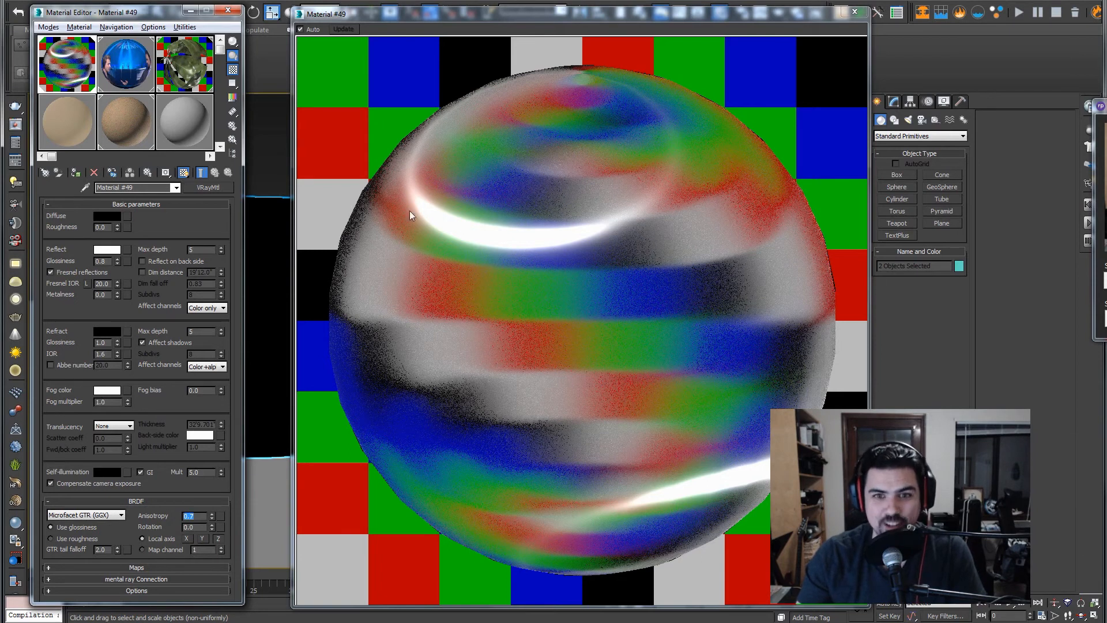
{"action": "key", "text": "Tab"}
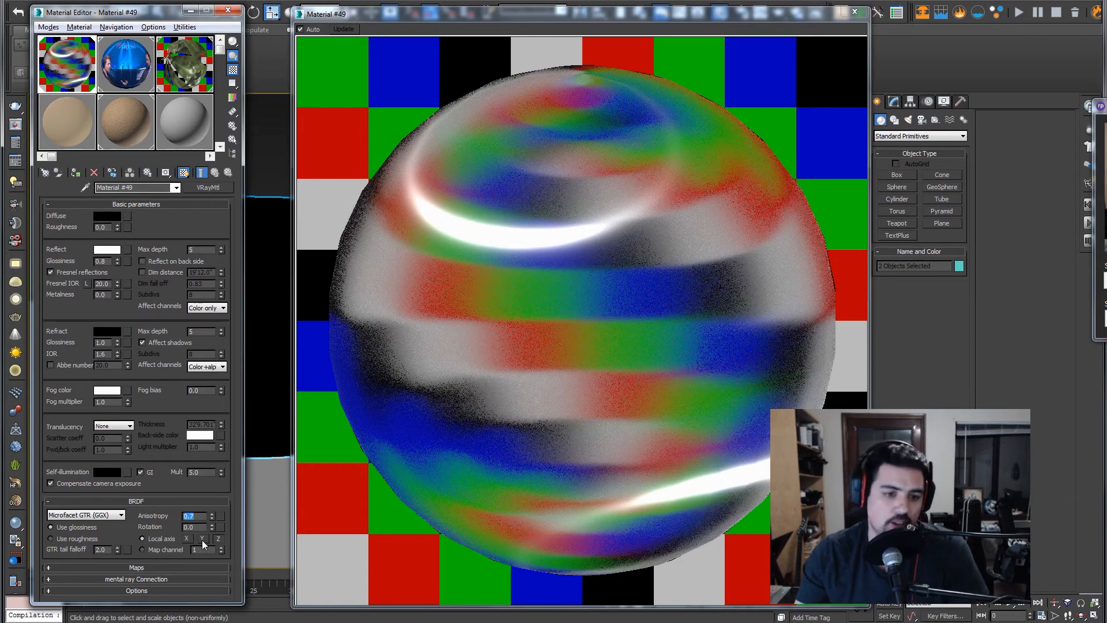
{"action": "key", "text": "Tab"}
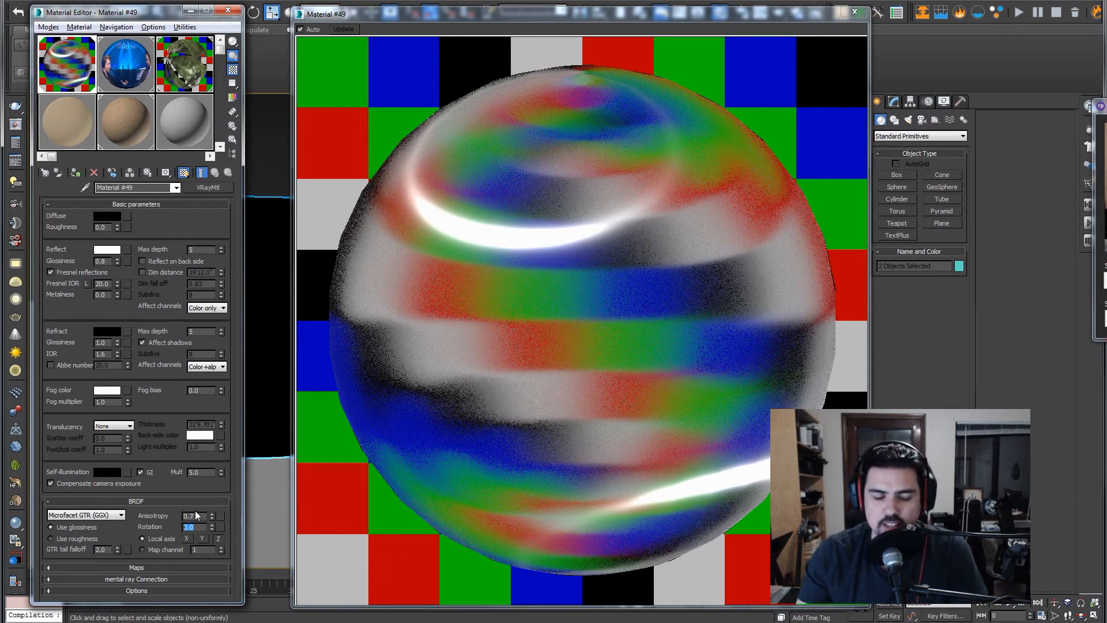
{"action": "type", "text": "45"}
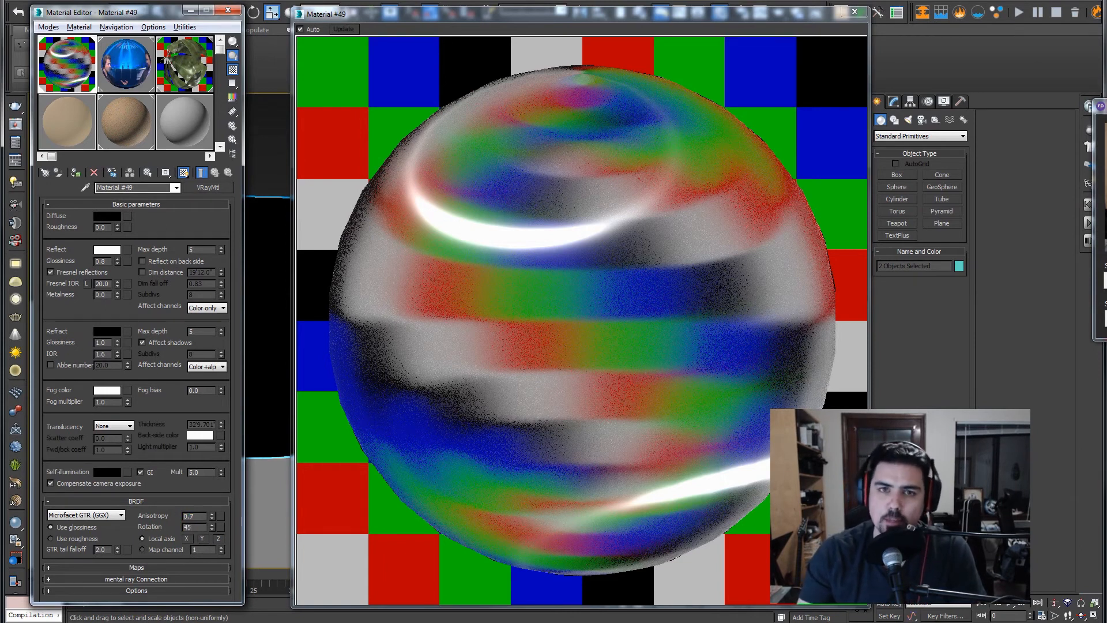
{"action": "key", "text": "Return"}
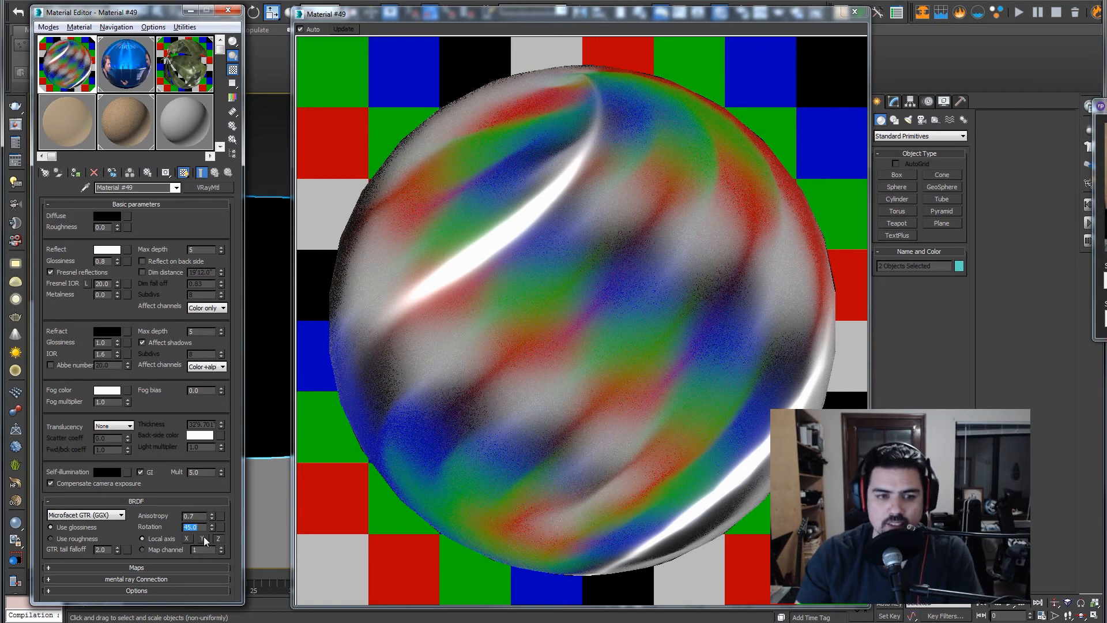
- Align the anisotropy to the local X axis and set its rotation to 0
{"action": "left_click", "coordinate": [188, 538]}
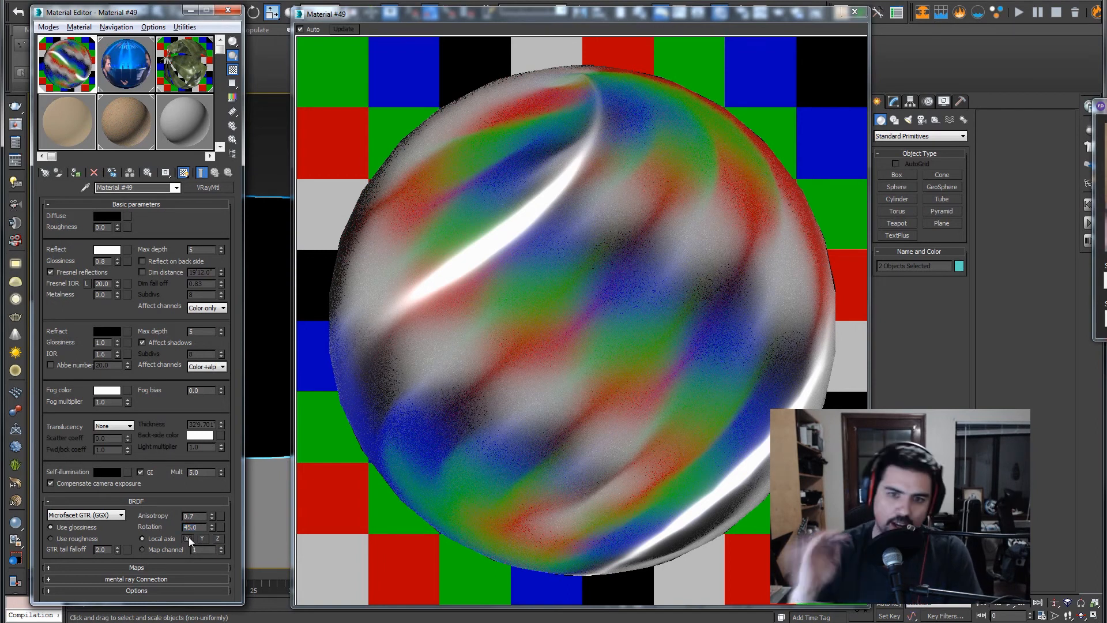
{"action": "left_click_drag", "start_coordinate": [201, 527], "coordinate": [154, 524]}
{"action": "type", "text": "0"}
{"action": "key", "text": "Return"}
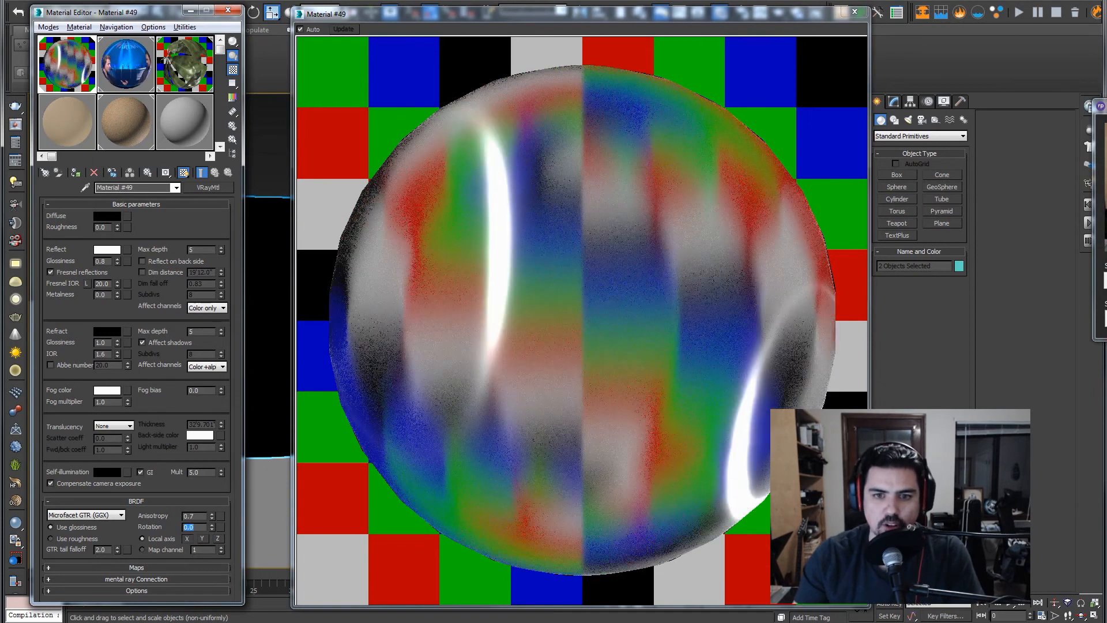
- Compare the anisotropic highlights on the local Y and Z axes and return to the X axis
{"action": "left_click", "coordinate": [201, 538]}
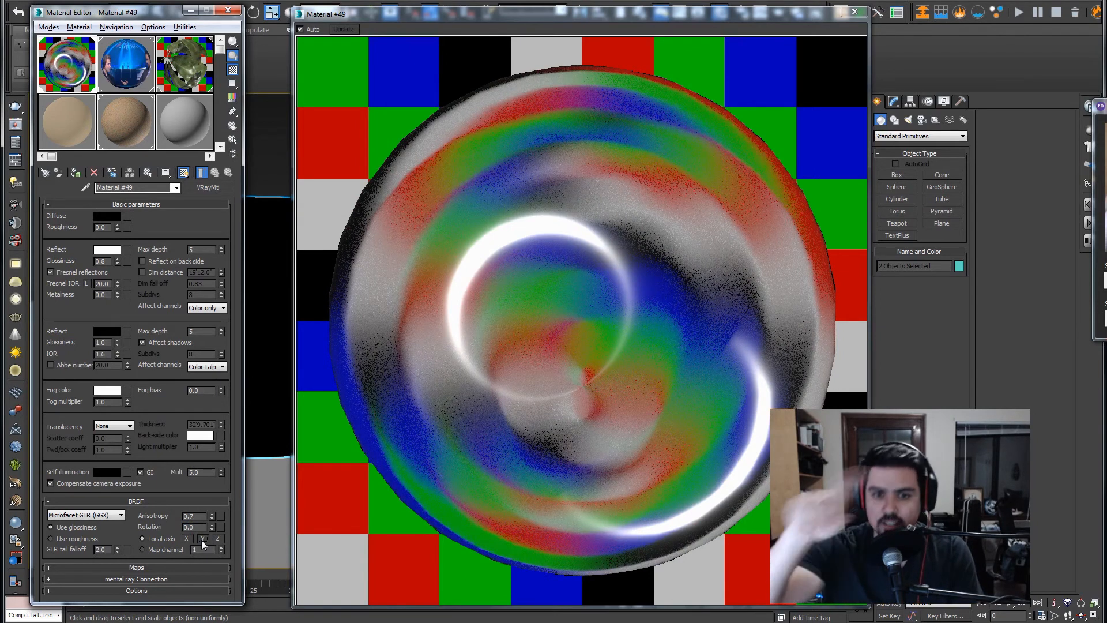
{"action": "left_click", "coordinate": [219, 539]}
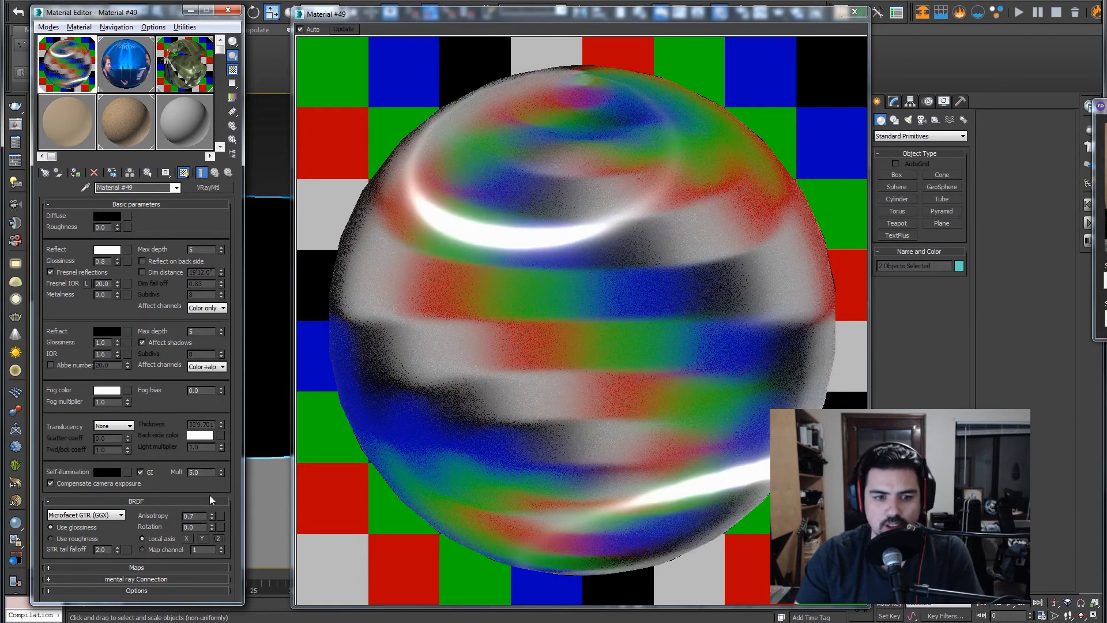
{"action": "left_click", "coordinate": [186, 538]}
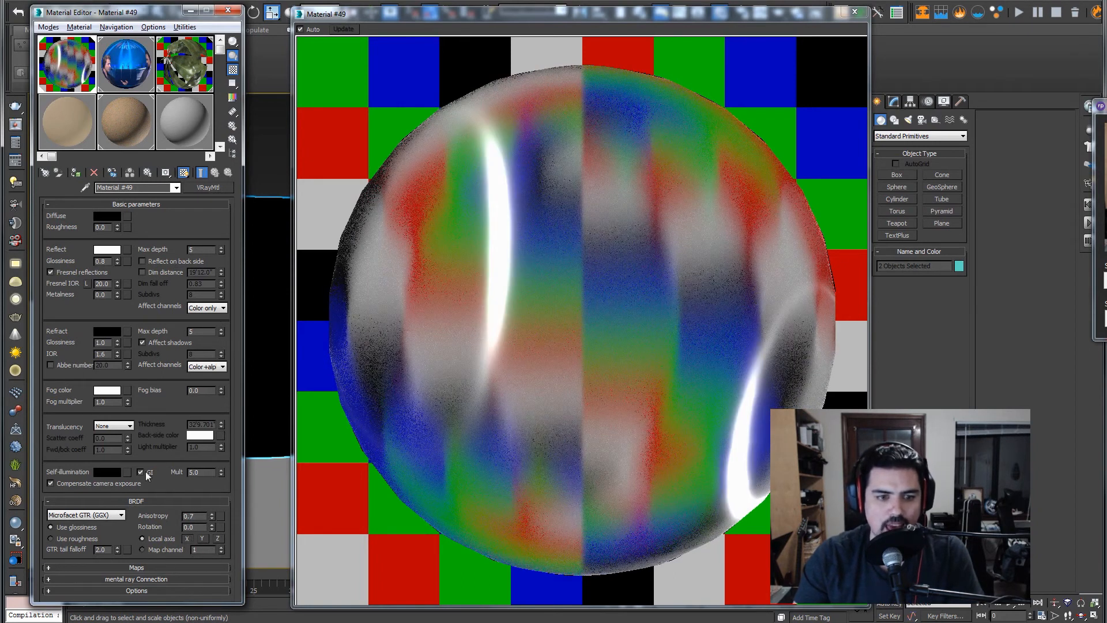
- Expand the material's extra options, try the Normal opacity mode and set the mode to Clip
{"action": "left_click", "coordinate": [147, 590]}
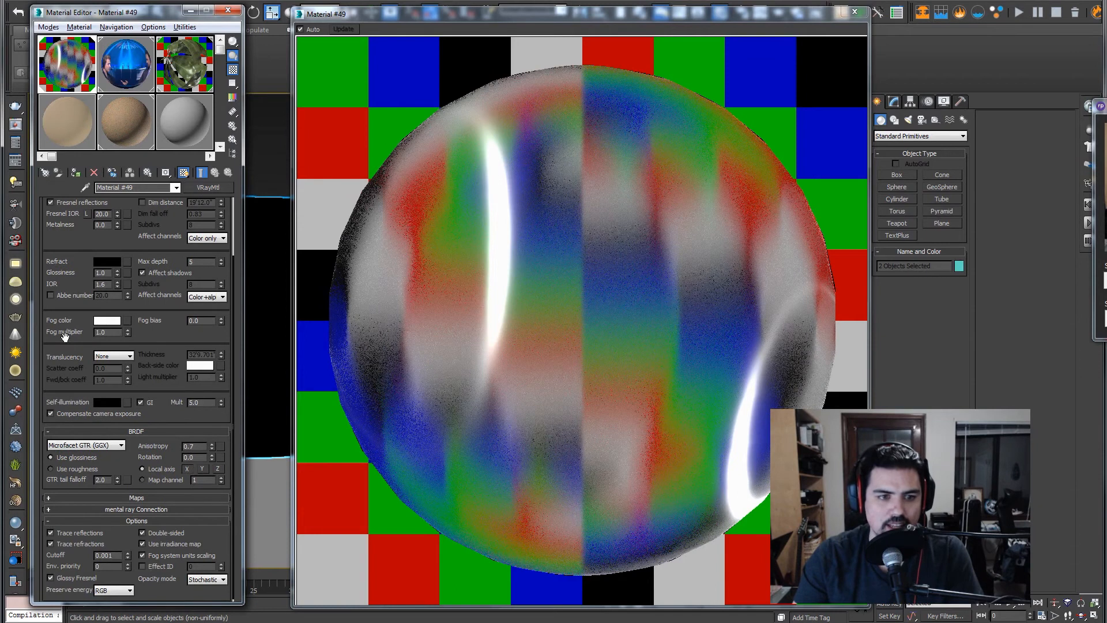
{"action": "scroll", "coordinate": [154, 458], "scroll_direction": "down", "scroll_amount": 2}
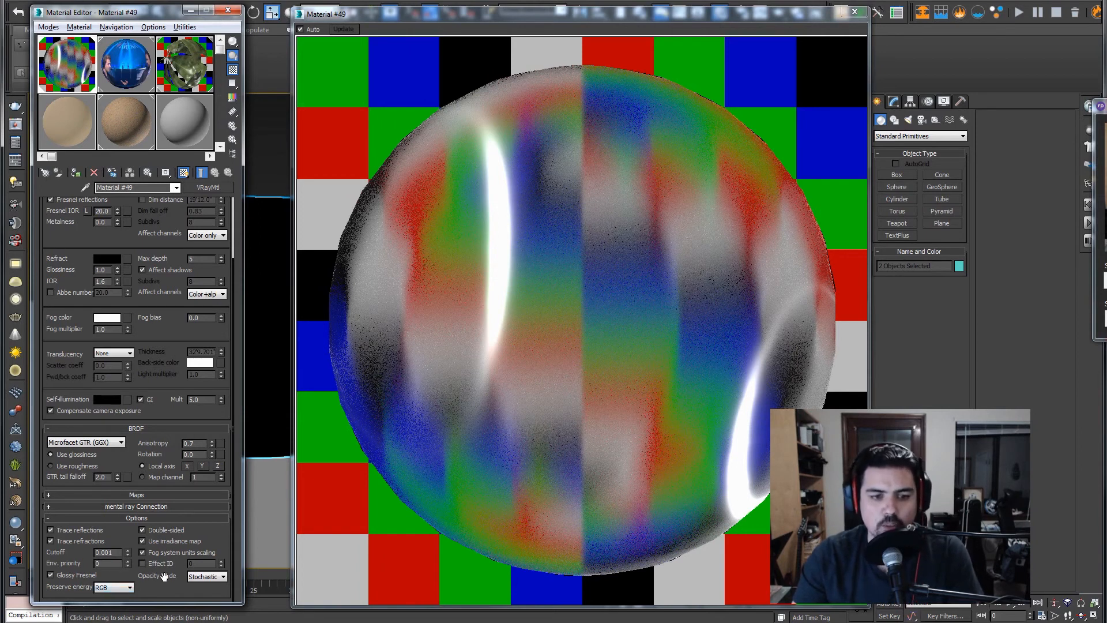
{"action": "left_click", "coordinate": [209, 578]}
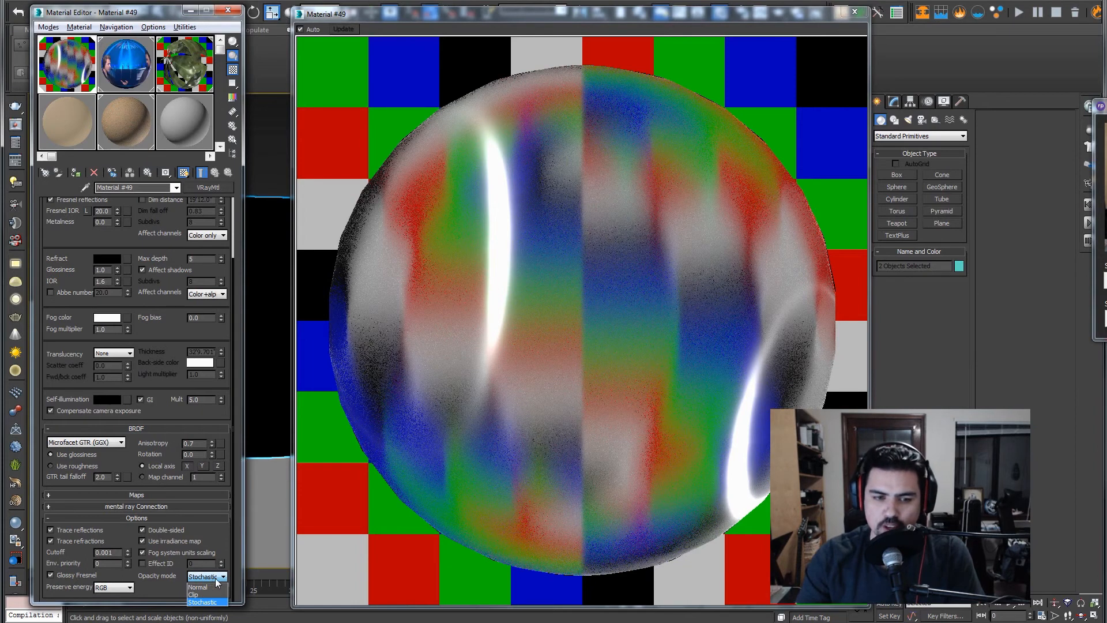
{"action": "left_click", "coordinate": [211, 587]}
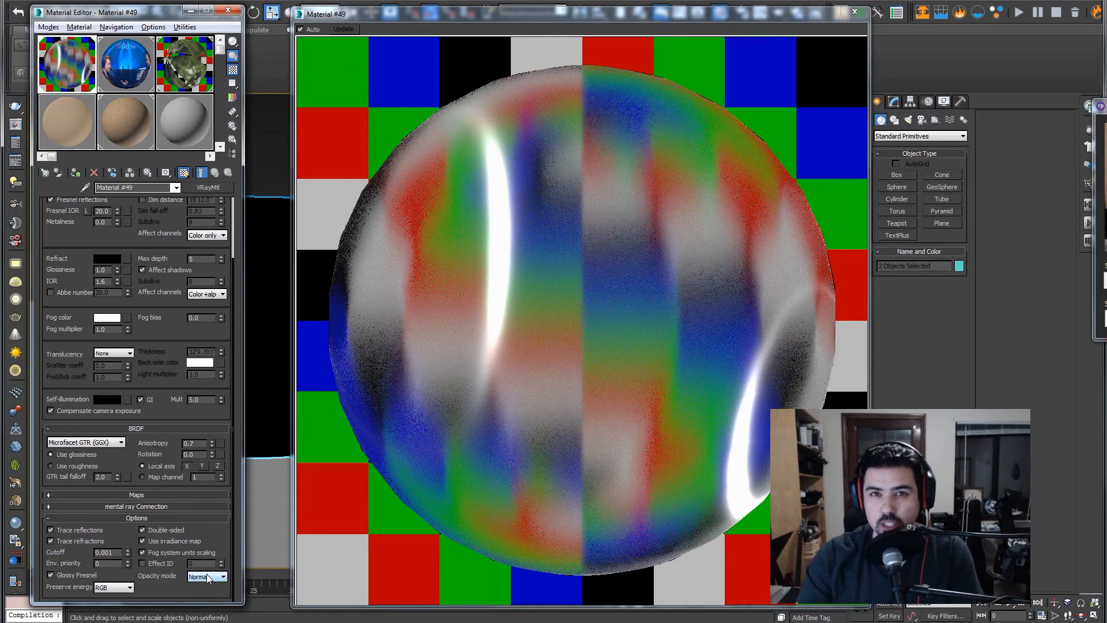
{"action": "left_click", "coordinate": [207, 577]}
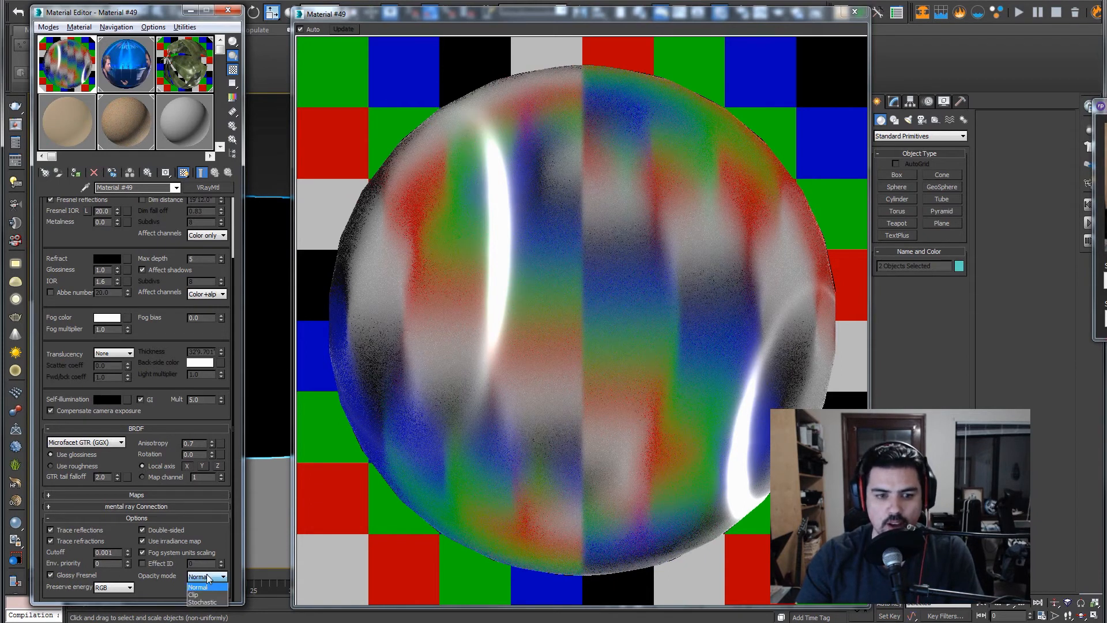
{"action": "left_click", "coordinate": [196, 595]}
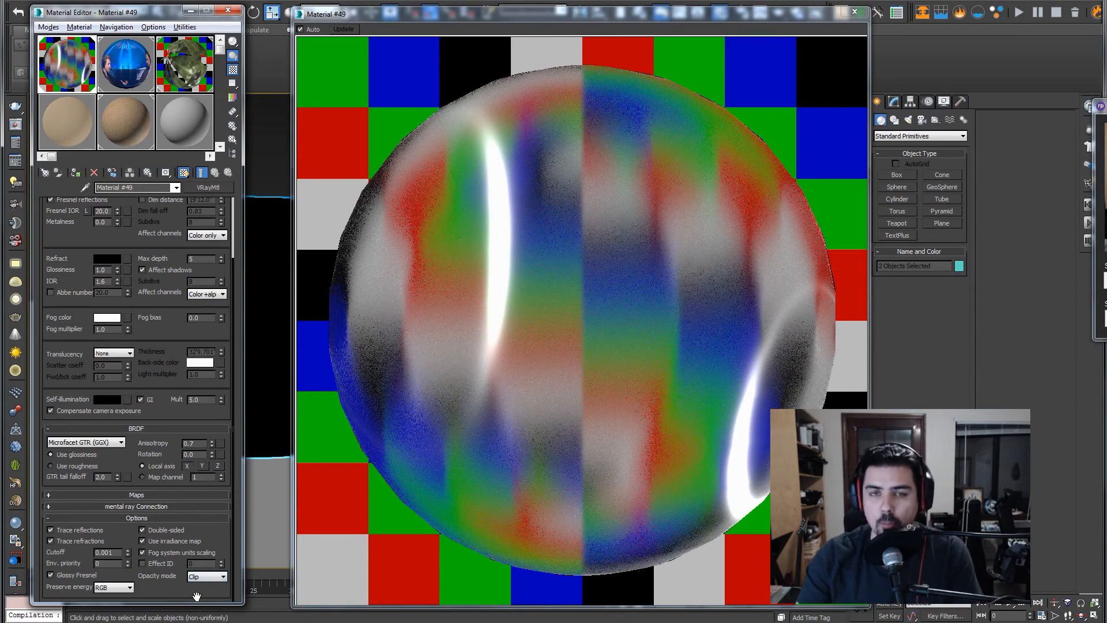
- Compare the Clip, Normal and Stochastic opacity modes, leave the material on Stochastic and close the enlarged sample preview
{"action": "left_click", "coordinate": [203, 579]}
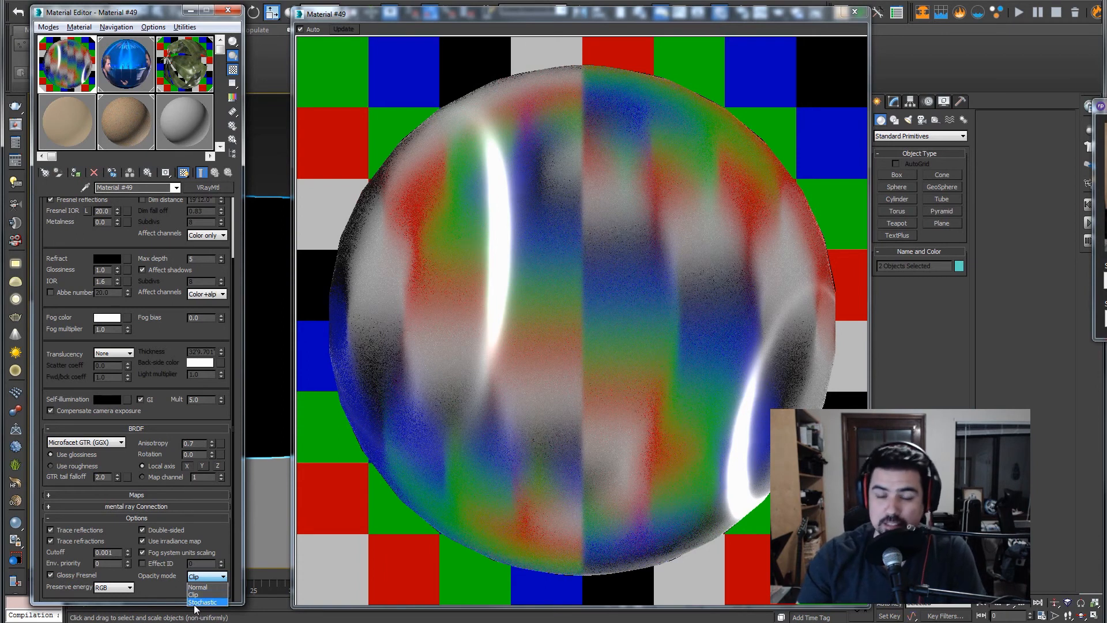
{"action": "left_click", "coordinate": [195, 603]}
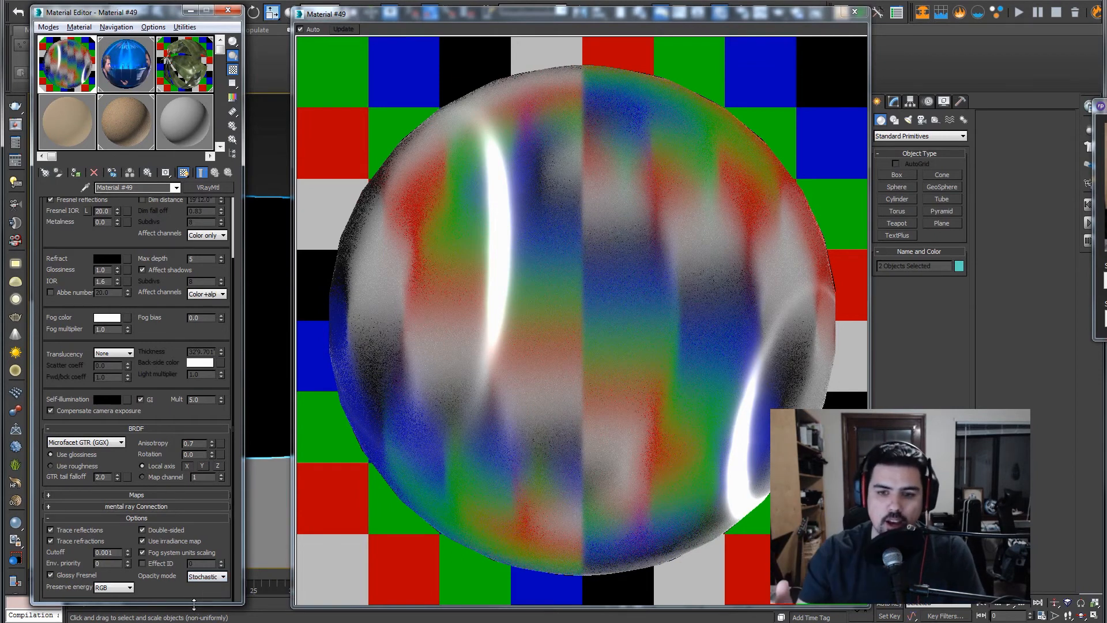
{"action": "left_click", "coordinate": [209, 576]}
{"action": "left_click", "coordinate": [205, 593]}
{"action": "left_click", "coordinate": [208, 578]}
{"action": "left_click", "coordinate": [206, 587]}
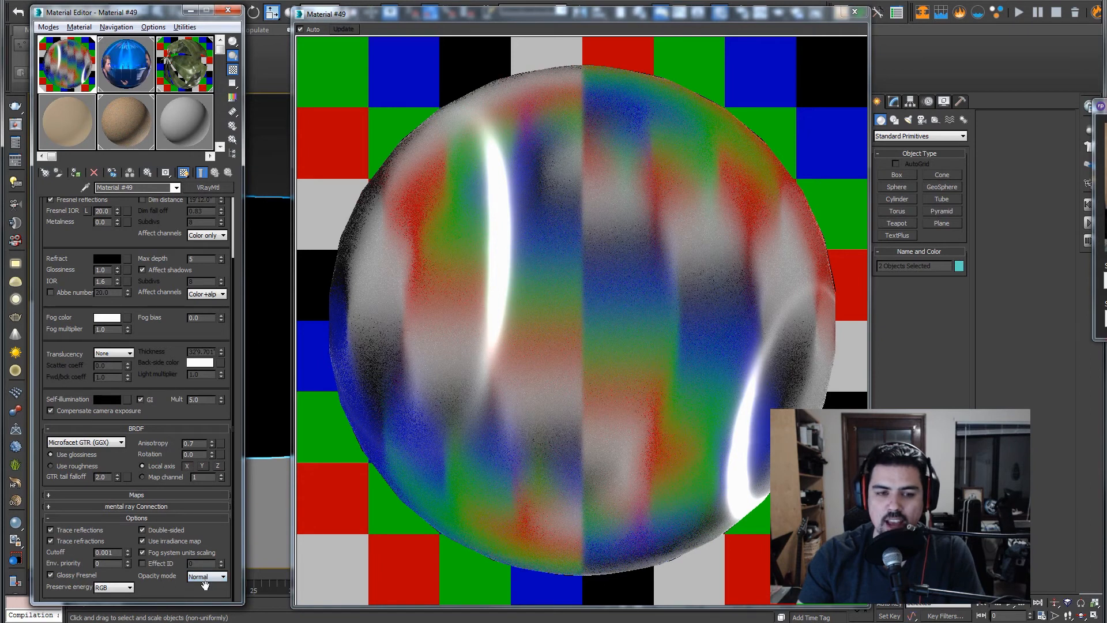
{"action": "left_click", "coordinate": [208, 577]}
{"action": "left_click", "coordinate": [206, 601]}
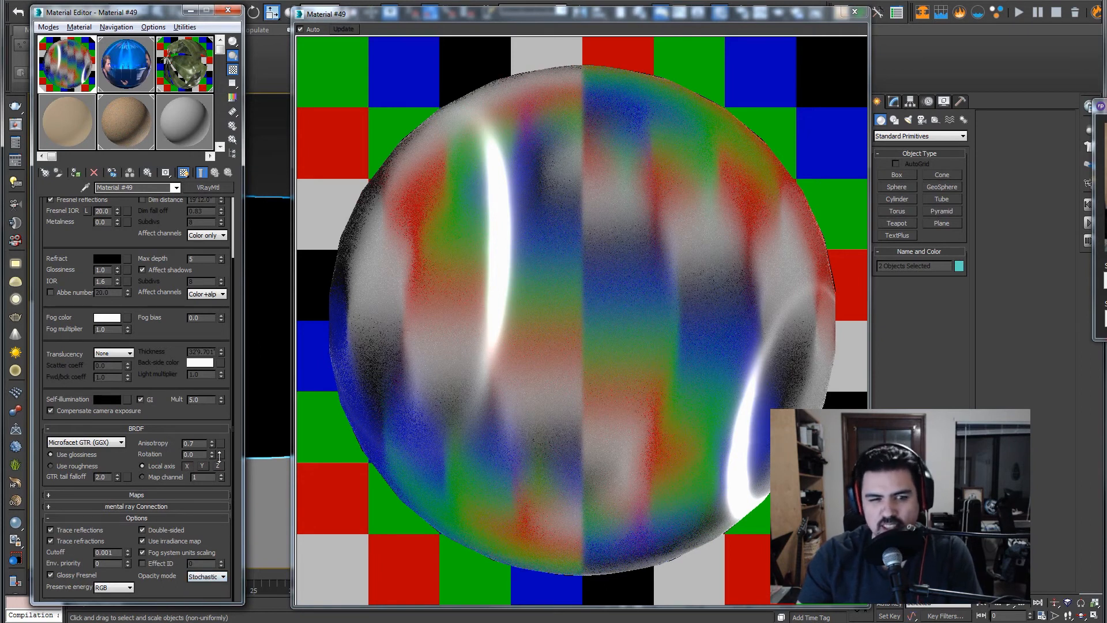
{"action": "left_click", "coordinate": [854, 12]}
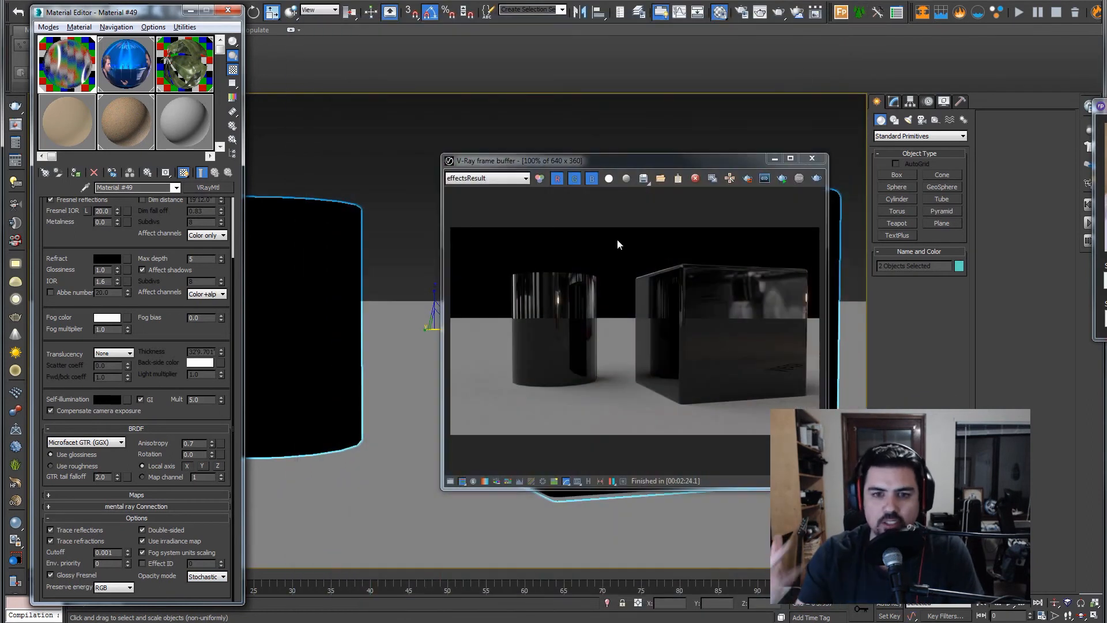
- Close the render window, switch the viewport to the 02 Metal camera and select the box above the Metal label
{"action": "left_click_drag", "start_coordinate": [86, 244], "coordinate": [79, 319]}
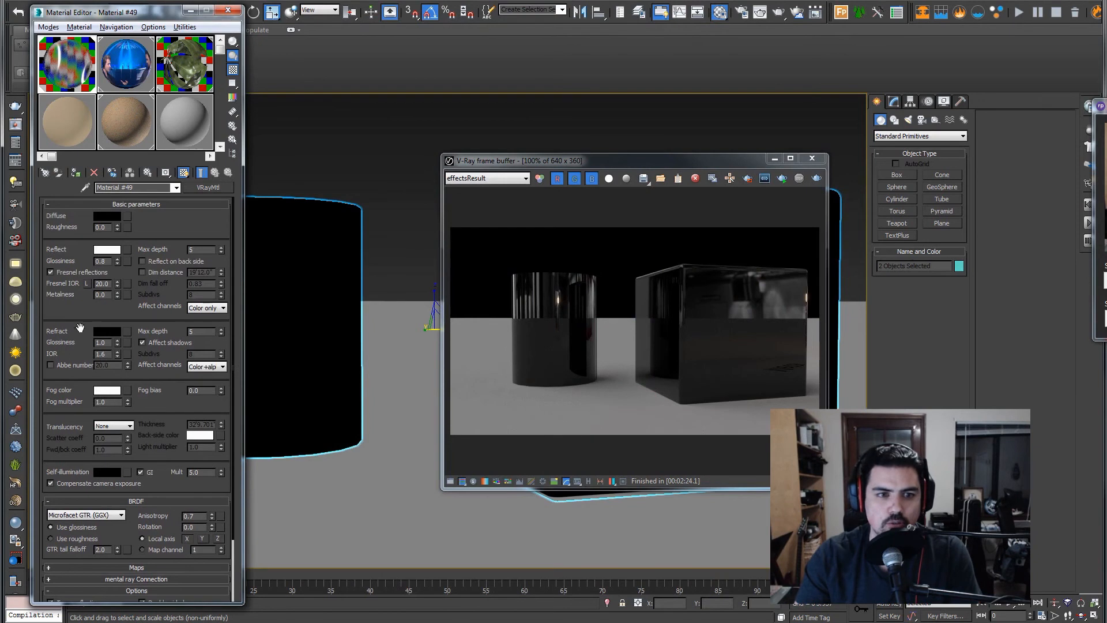
{"action": "left_click", "coordinate": [812, 159]}
{"action": "left_click", "coordinate": [761, 231]}
{"action": "key", "text": "c"}
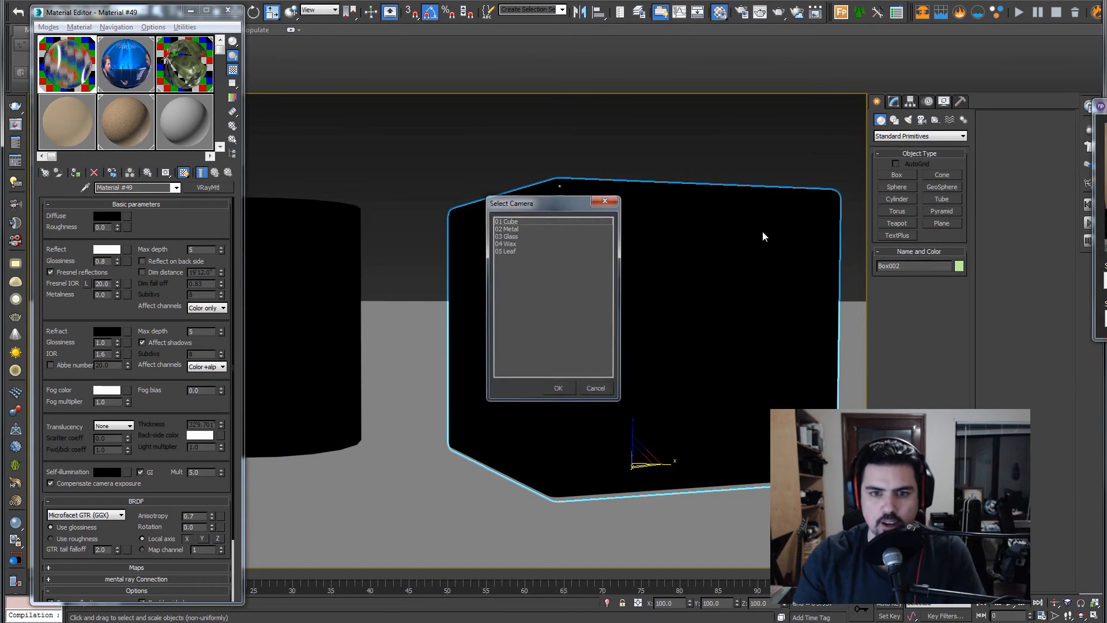
{"action": "double_click", "coordinate": [518, 223]}
{"action": "left_click", "coordinate": [492, 242]}
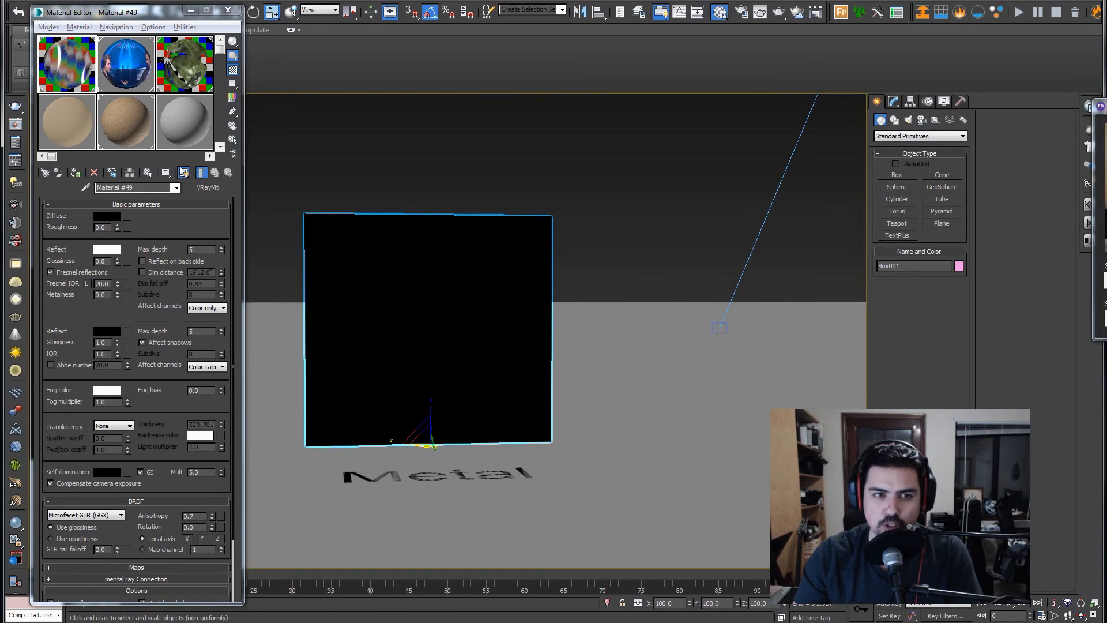
- Load a new VRayMtl into the first sample slot and assign it to the Metal box and the large box facing it
{"action": "left_click", "coordinate": [46, 173]}
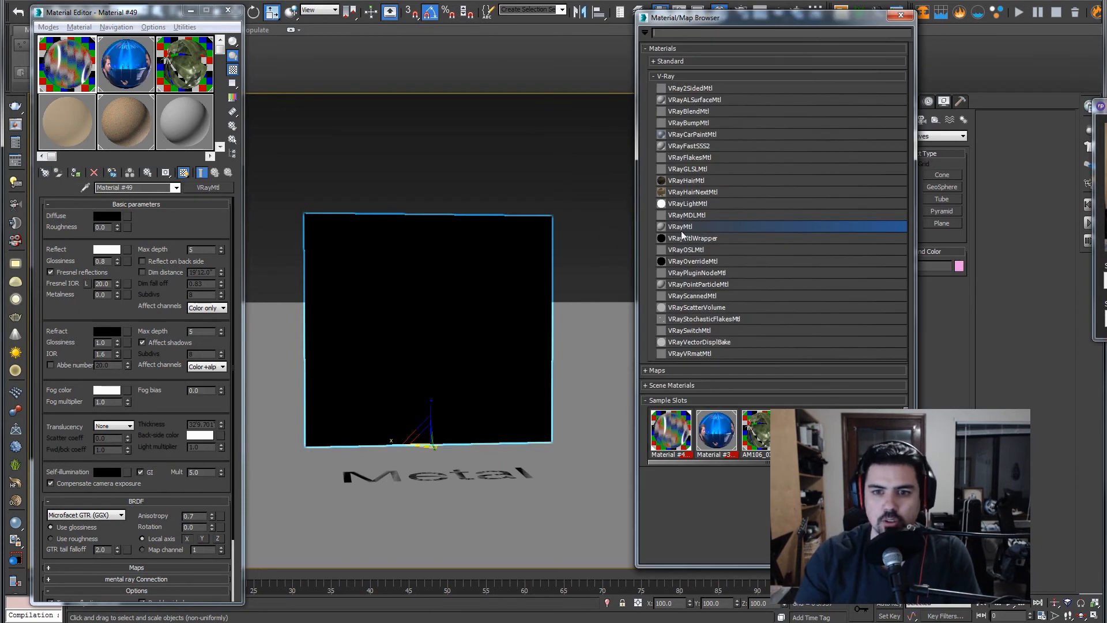
{"action": "double_click", "coordinate": [691, 226]}
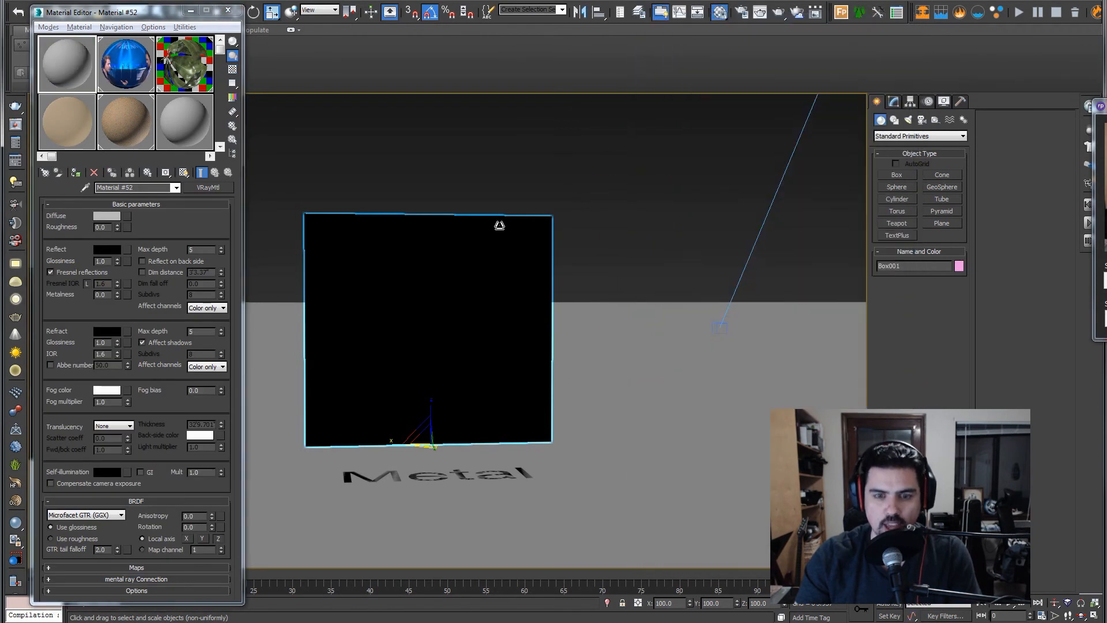
{"action": "scroll", "coordinate": [498, 225], "scroll_direction": "up", "scroll_amount": 3}
{"action": "scroll", "coordinate": [498, 225], "scroll_direction": "down", "scroll_amount": 6}
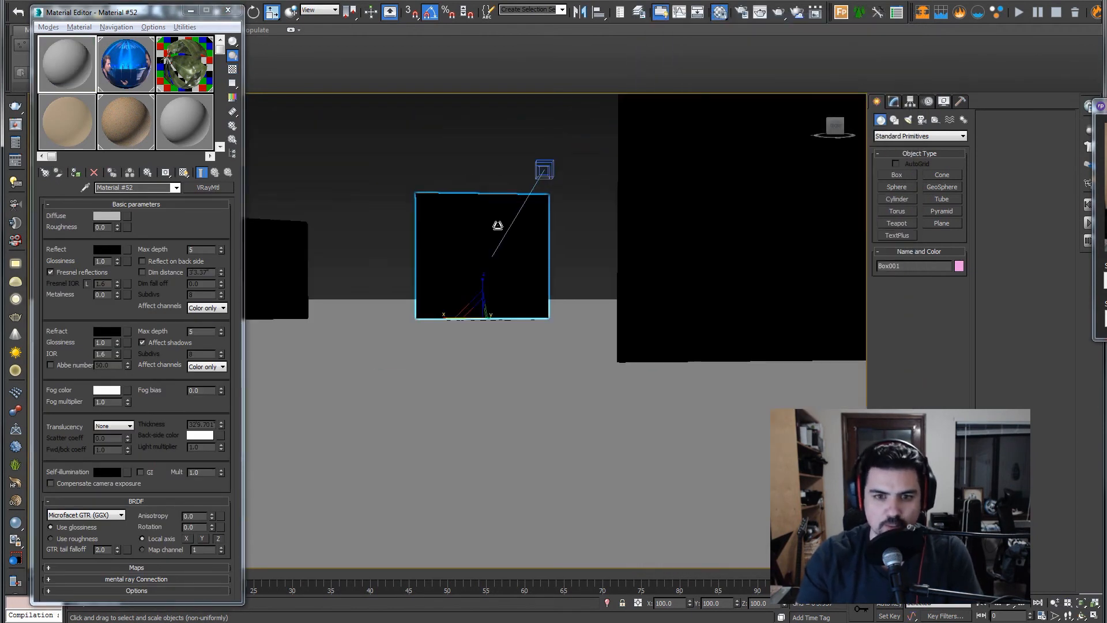
{"action": "left_click", "coordinate": [622, 433], "text": "ctrl"}
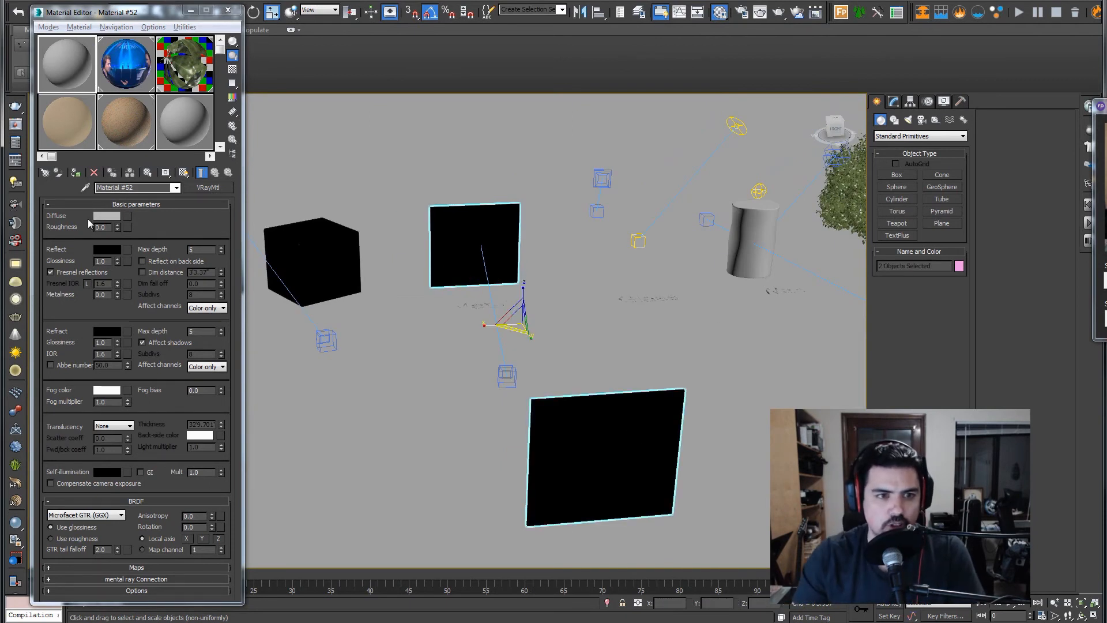
{"action": "key", "text": "alt+x"}
{"action": "key", "text": "c"}
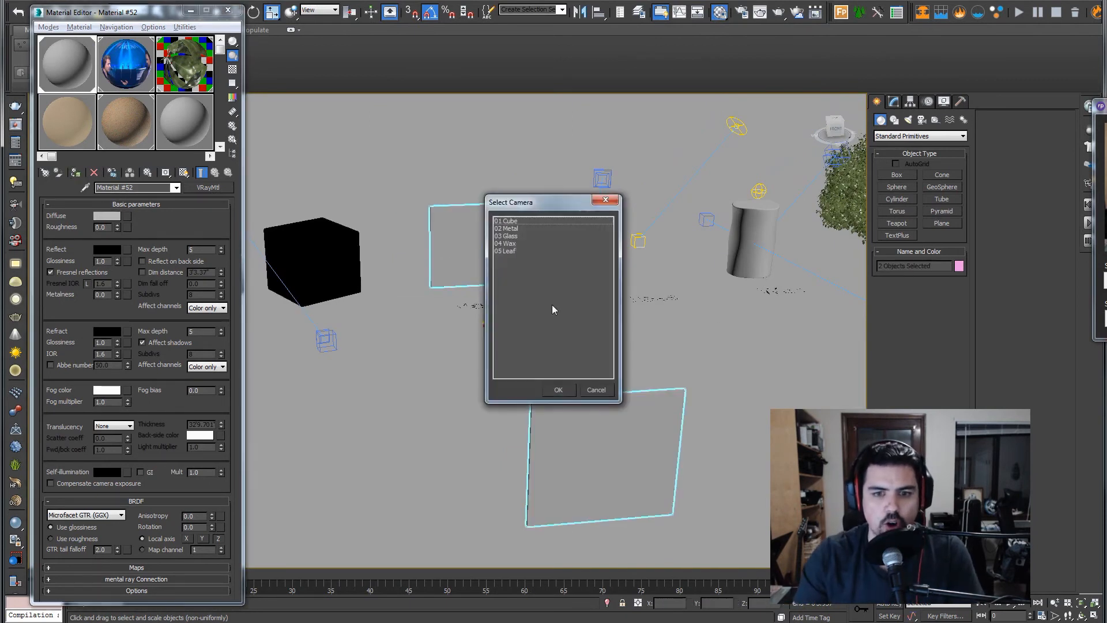
{"action": "double_click", "coordinate": [515, 227]}
- Name the new material Mirror and set its diffuse colour to black
{"action": "left_click", "coordinate": [118, 215]}
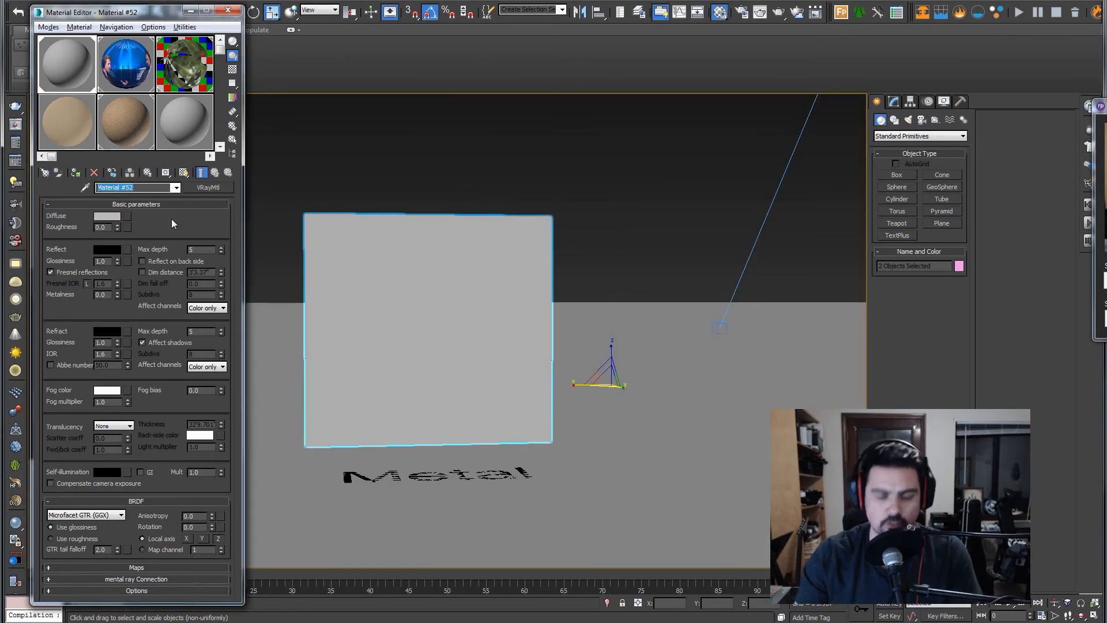
{"action": "type", "text": "Mirror"}
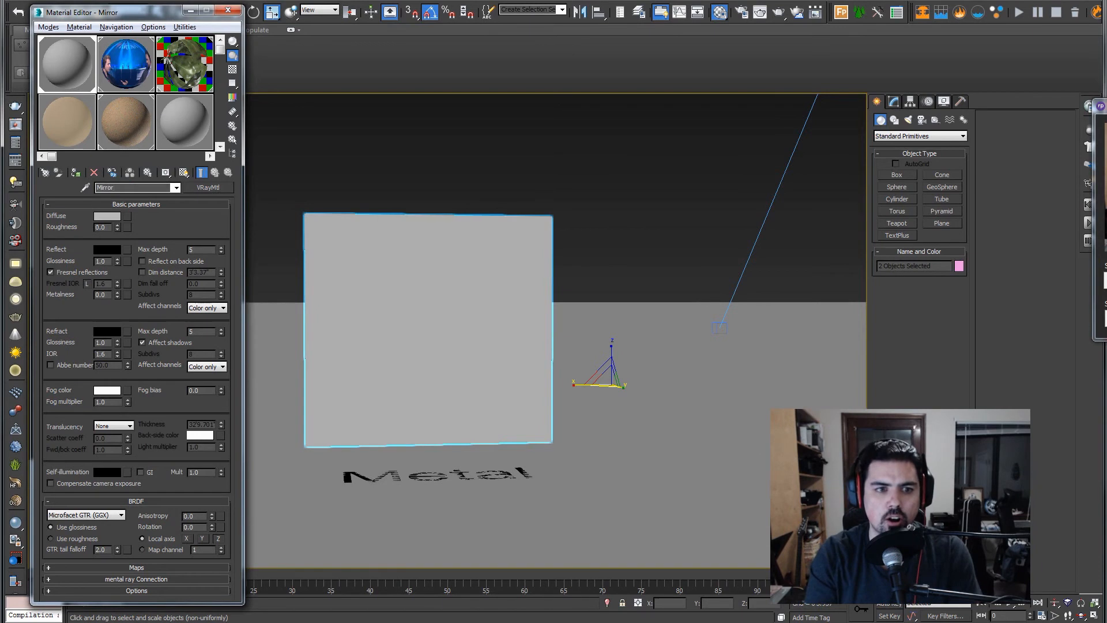
{"action": "left_click_drag", "start_coordinate": [121, 187], "coordinate": [85, 185]}
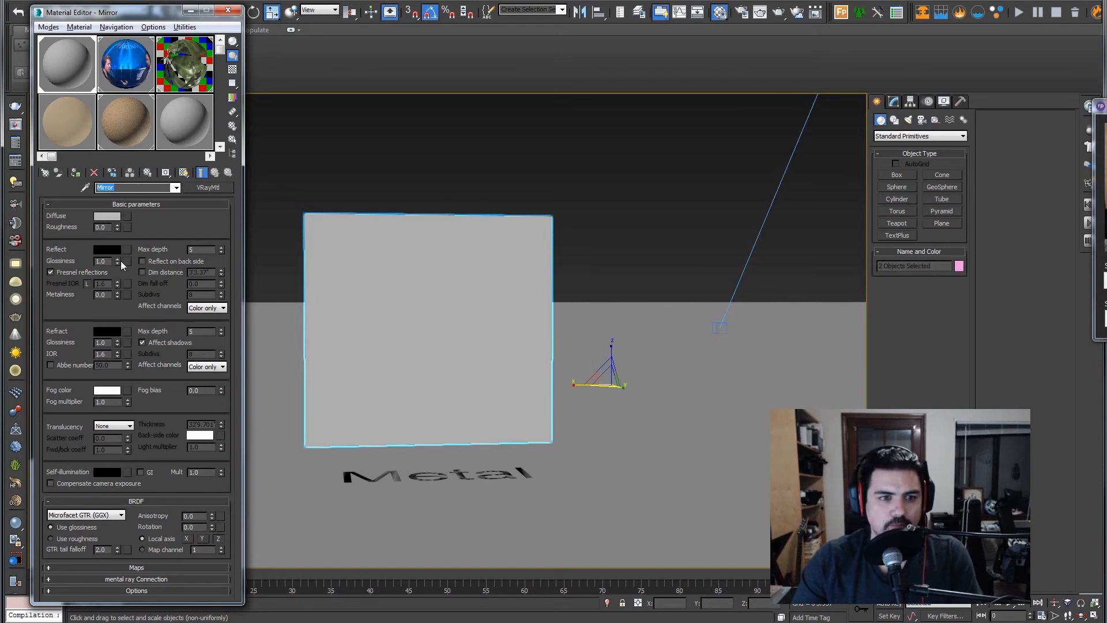
{"action": "left_click", "coordinate": [107, 217]}
{"action": "left_click_drag", "start_coordinate": [266, 132], "coordinate": [224, 132]}
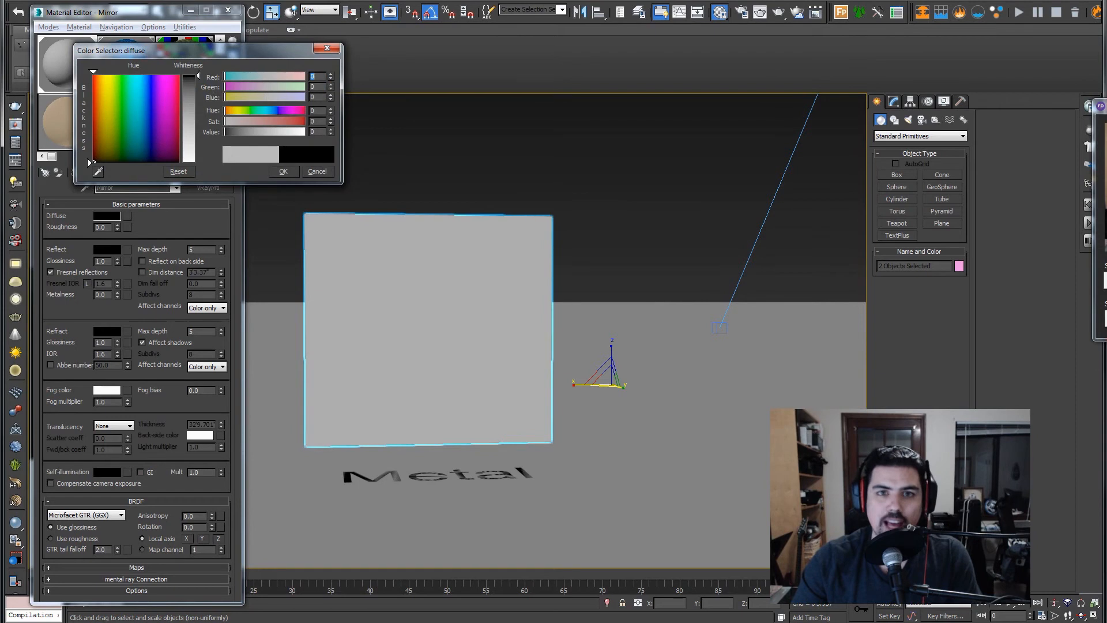
{"action": "left_click", "coordinate": [273, 171]}
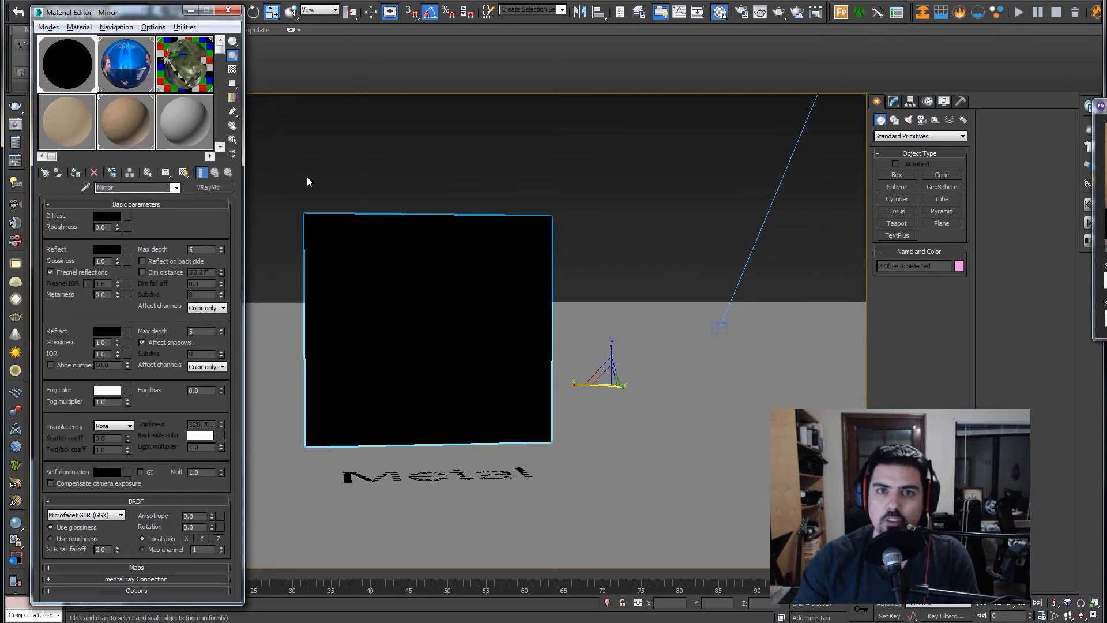
- Set the reflection colour to orange with hue 11, saturation 255 and value 154, and start an interactive V-Ray render
{"action": "left_click", "coordinate": [102, 251]}
{"action": "left_click_drag", "start_coordinate": [228, 121], "coordinate": [272, 132]}
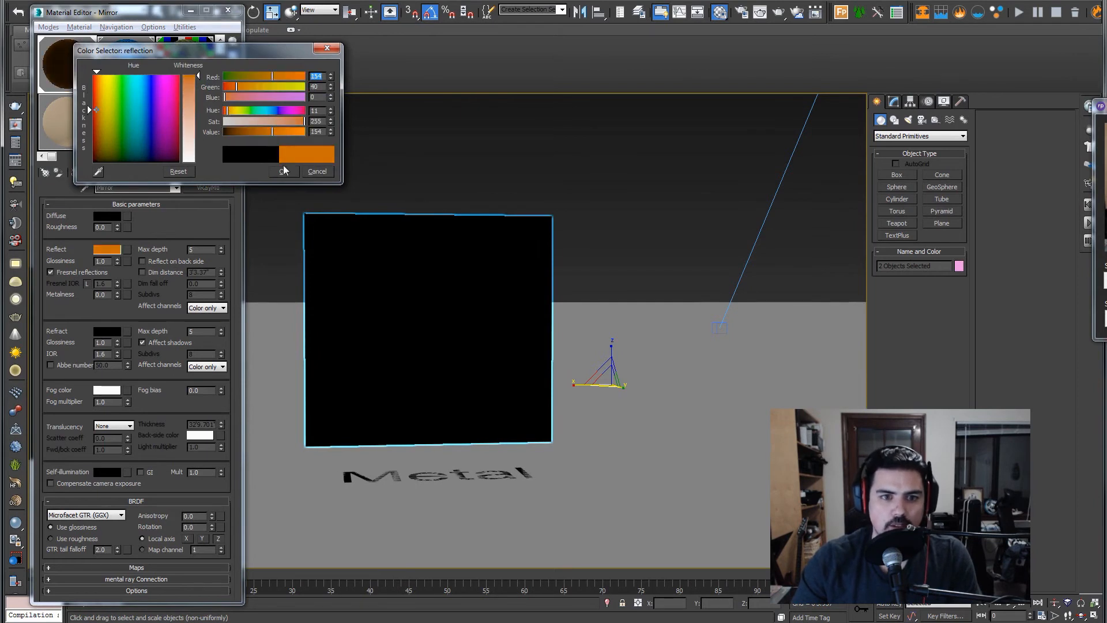
{"action": "left_click", "coordinate": [284, 172]}
{"action": "right_click", "coordinate": [340, 170]}
{"action": "left_click", "coordinate": [369, 299]}
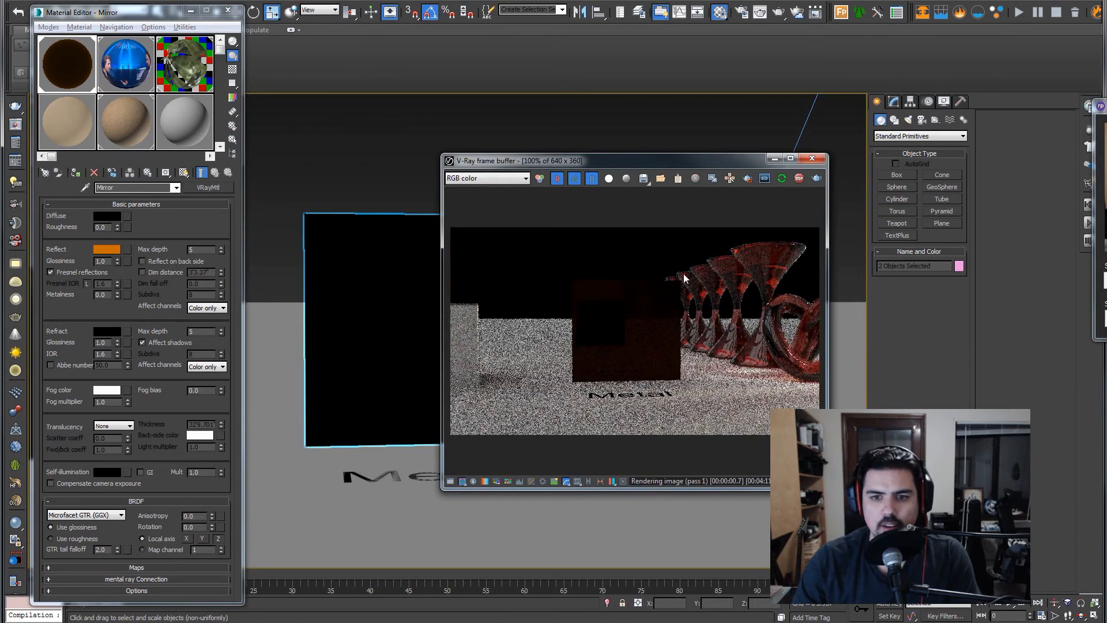
- Lighten the reflection colour to a pale orange with saturation 97 and value 245
{"action": "left_click", "coordinate": [108, 249]}
{"action": "left_click_drag", "start_coordinate": [300, 133], "coordinate": [253, 119]}
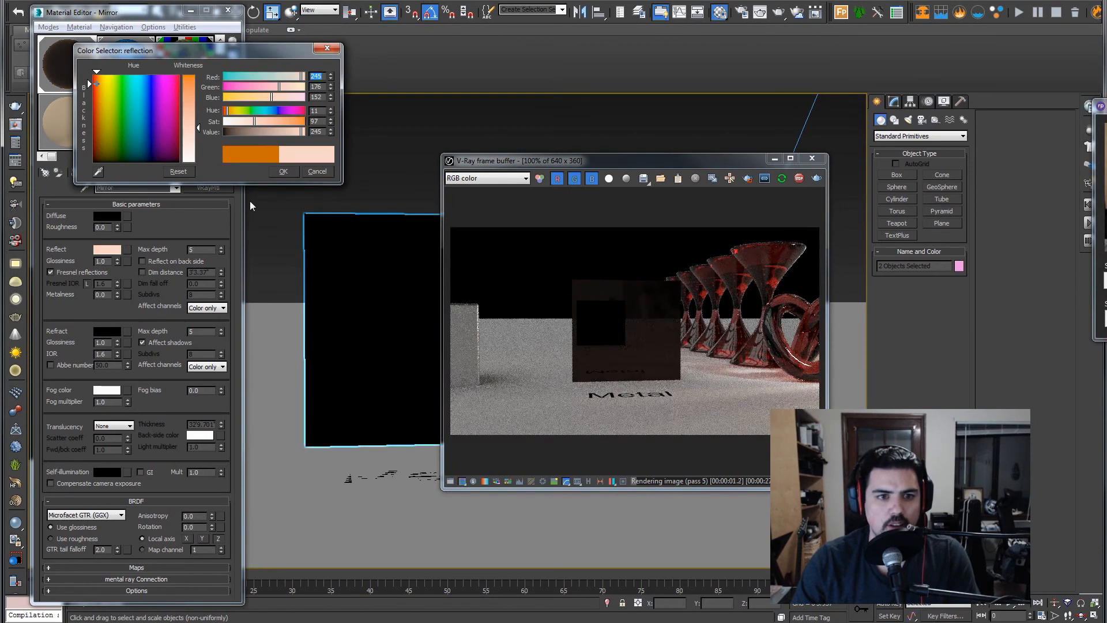
{"action": "left_click", "coordinate": [280, 171]}
- Unlock the Fresnel IOR from the refraction IOR and set it to 20
{"action": "left_click", "coordinate": [87, 283]}
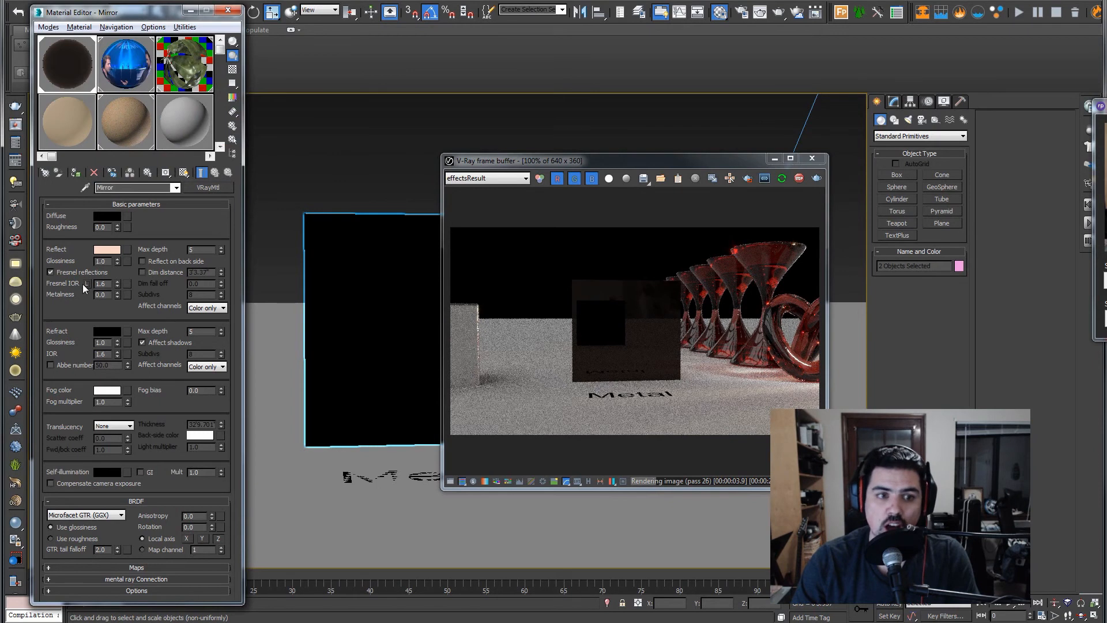
{"action": "double_click", "coordinate": [104, 353]}
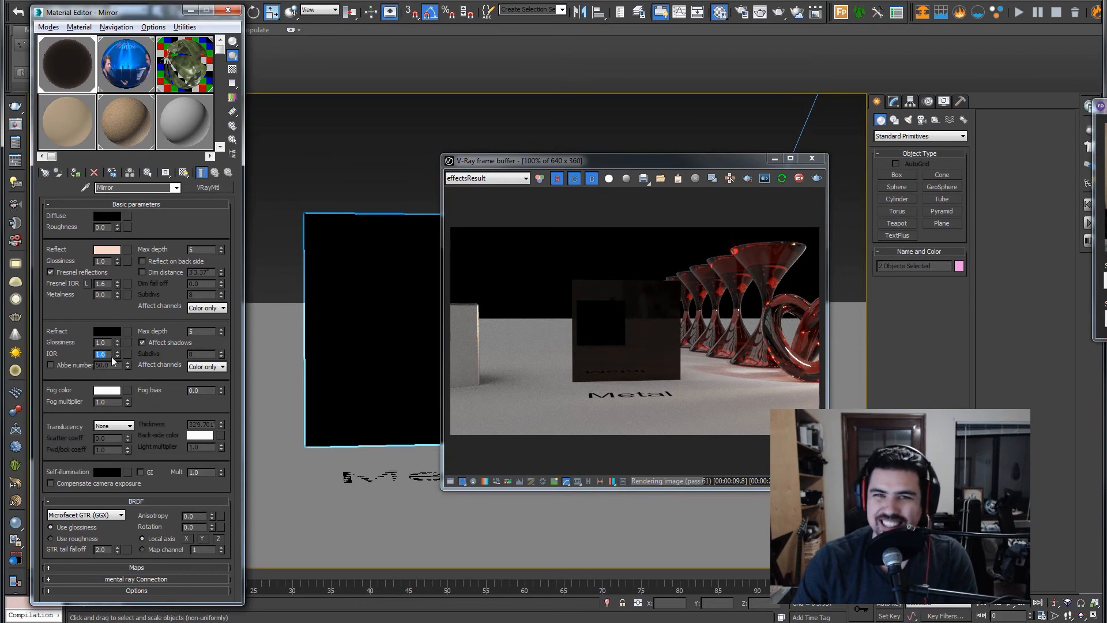
{"action": "double_click", "coordinate": [100, 283]}
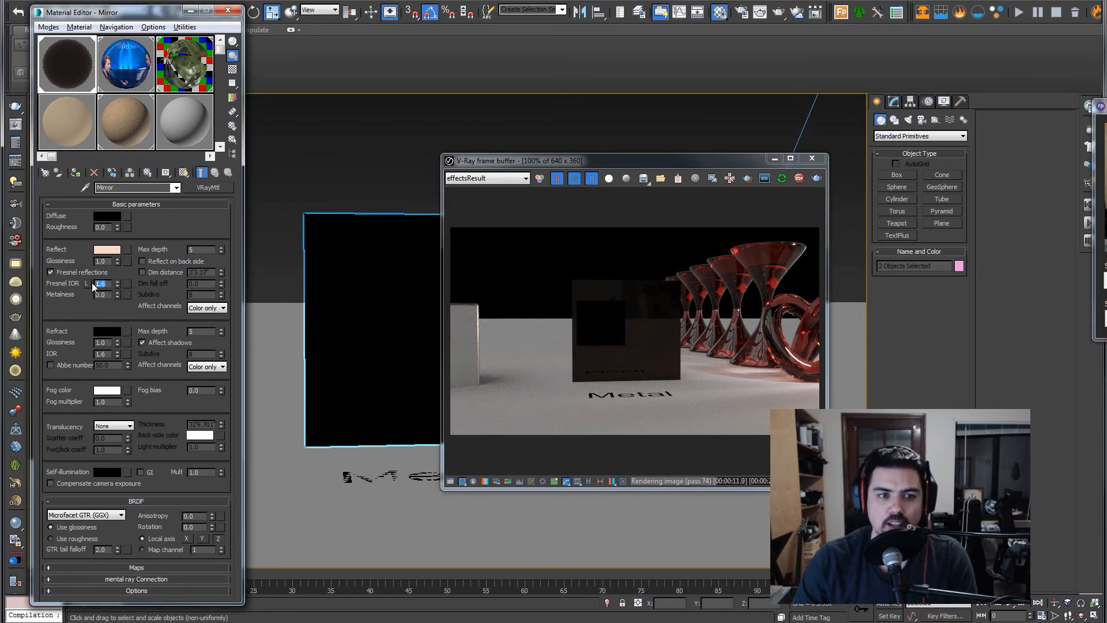
{"action": "type", "text": "20"}
{"action": "key", "text": "Return"}
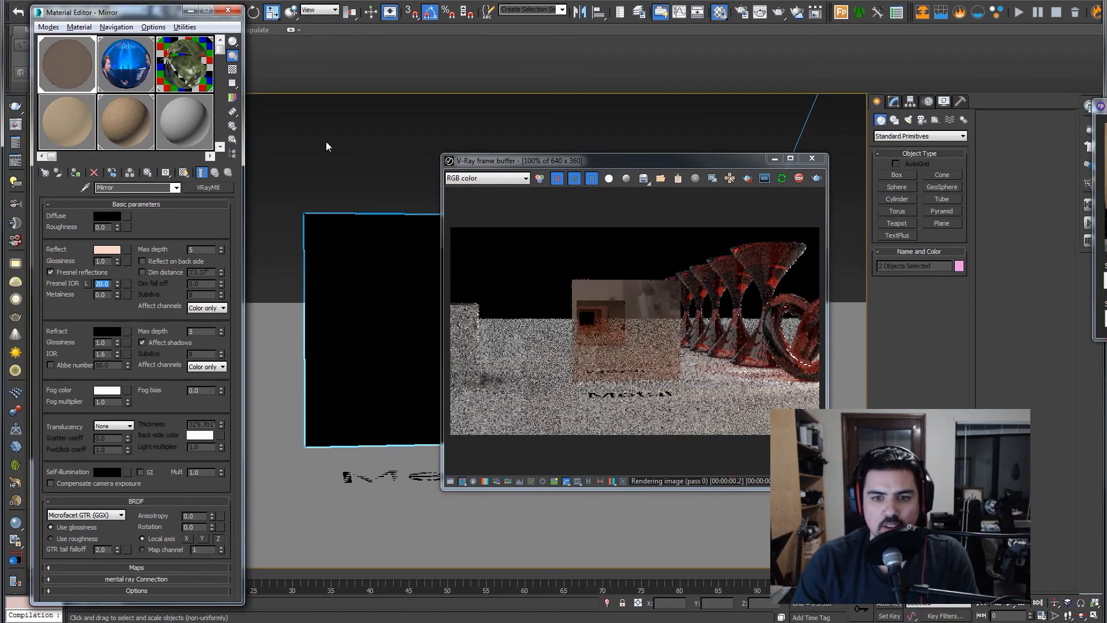
- Change the reflection colour to a strongly saturated orange and inspect the Metal box's reflections at 200% in the render
{"action": "left_click", "coordinate": [106, 251]}
{"action": "left_click_drag", "start_coordinate": [297, 121], "coordinate": [304, 124]}
{"action": "left_click", "coordinate": [283, 171]}
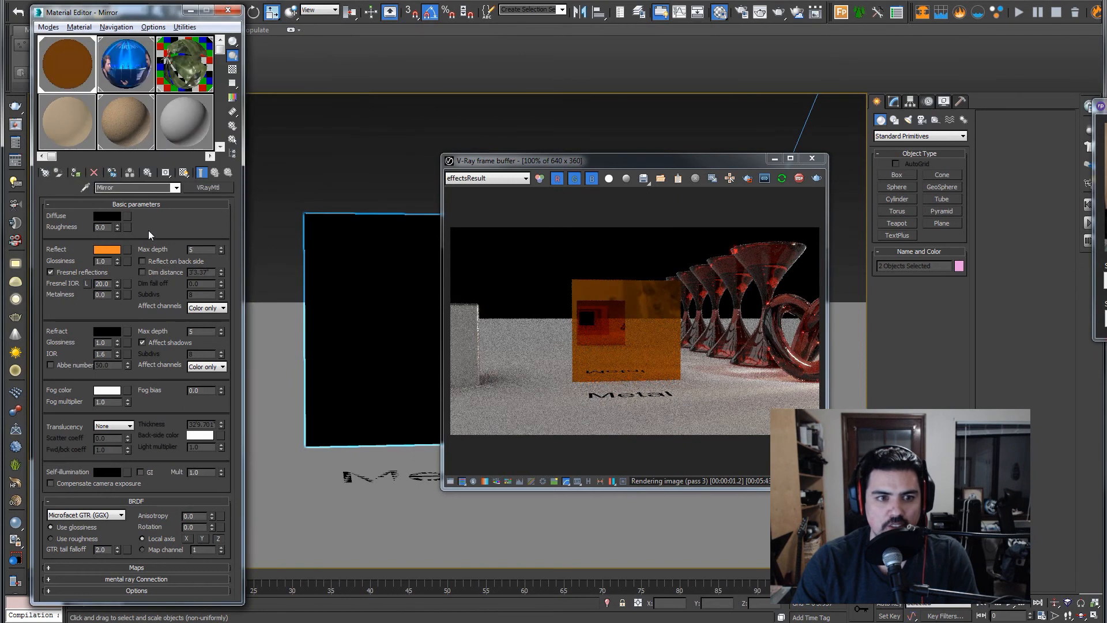
{"action": "scroll", "coordinate": [617, 335], "scroll_direction": "up", "scroll_amount": 1}
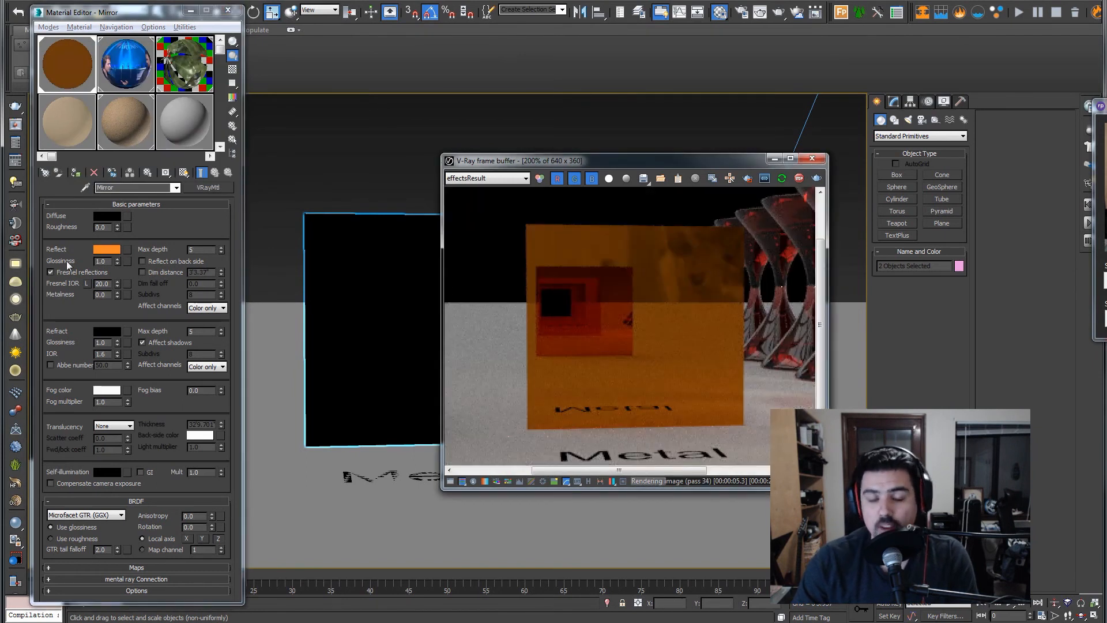
- Set the reflection glossiness to 0.8 and inspect the blurred reflections on the Metal box in the render
{"action": "double_click", "coordinate": [98, 260]}
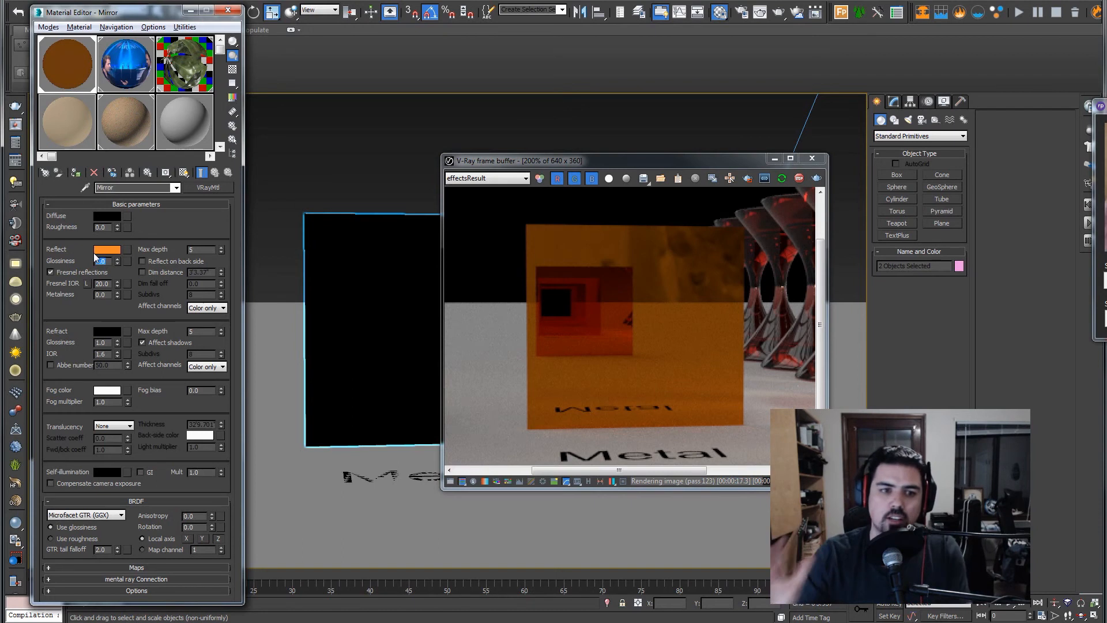
{"action": "type", "text": "0.8"}
{"action": "key", "text": "Return"}
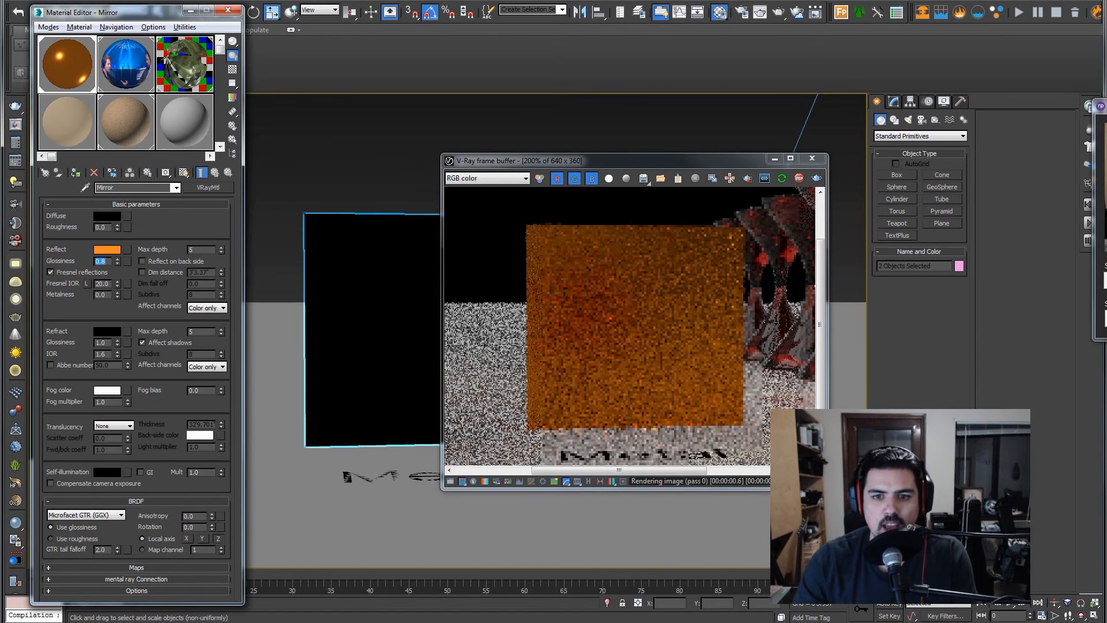
{"action": "double_click", "coordinate": [628, 333]}
{"action": "scroll", "coordinate": [627, 333], "scroll_direction": "up", "scroll_amount": 1}
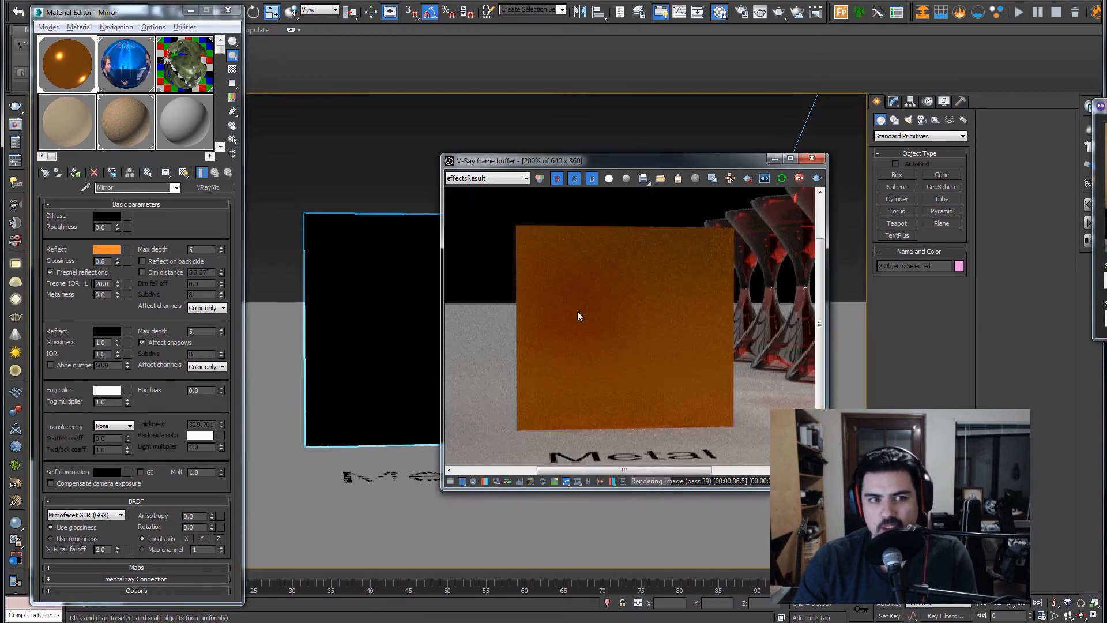
- Check the Mirror material in an enlarged sample preview with the checkered background enabled, and close the preview
{"action": "double_click", "coordinate": [71, 75]}
{"action": "left_click", "coordinate": [232, 69]}
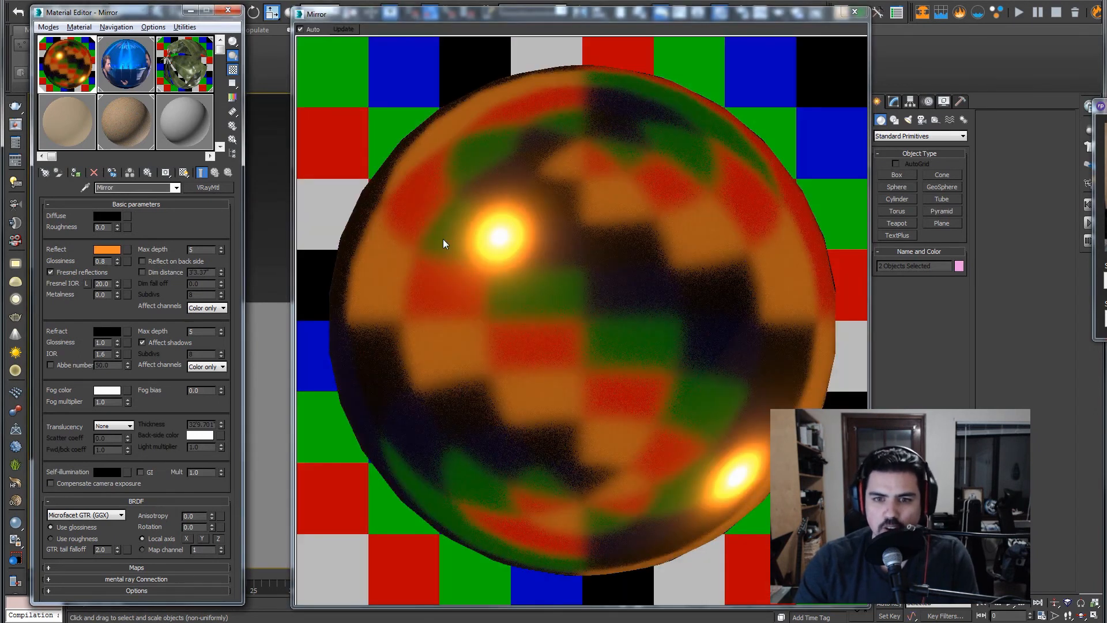
{"action": "left_click", "coordinate": [855, 11]}
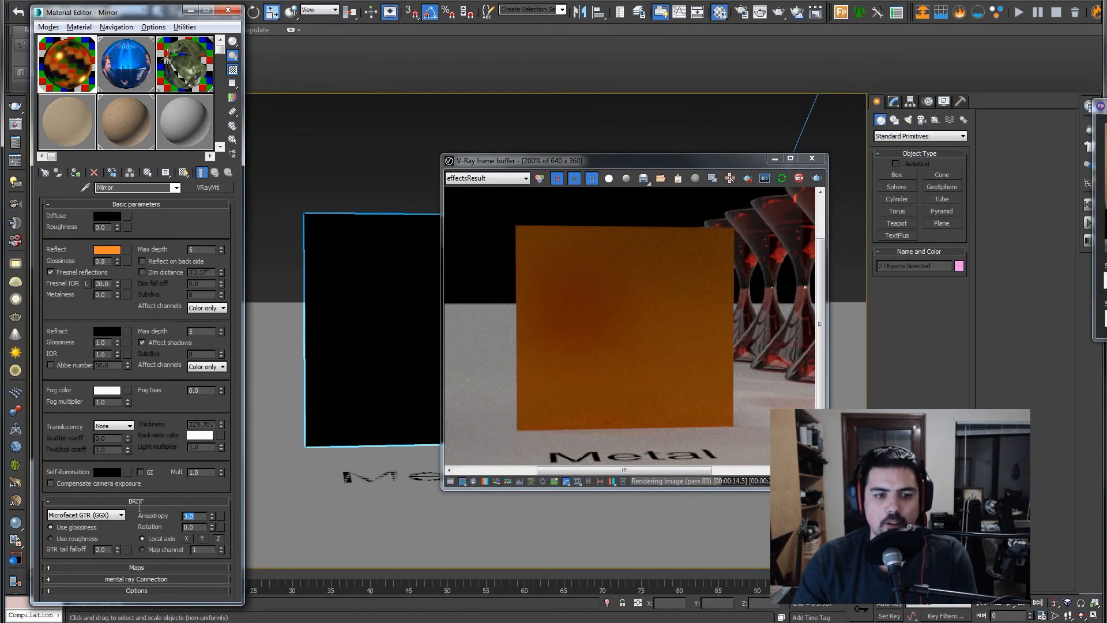
- Set the Mirror material's BRDF anisotropy to 0.5 and its rotation to 45
{"action": "type", "text": "0.5"}
{"action": "key", "text": "Return"}
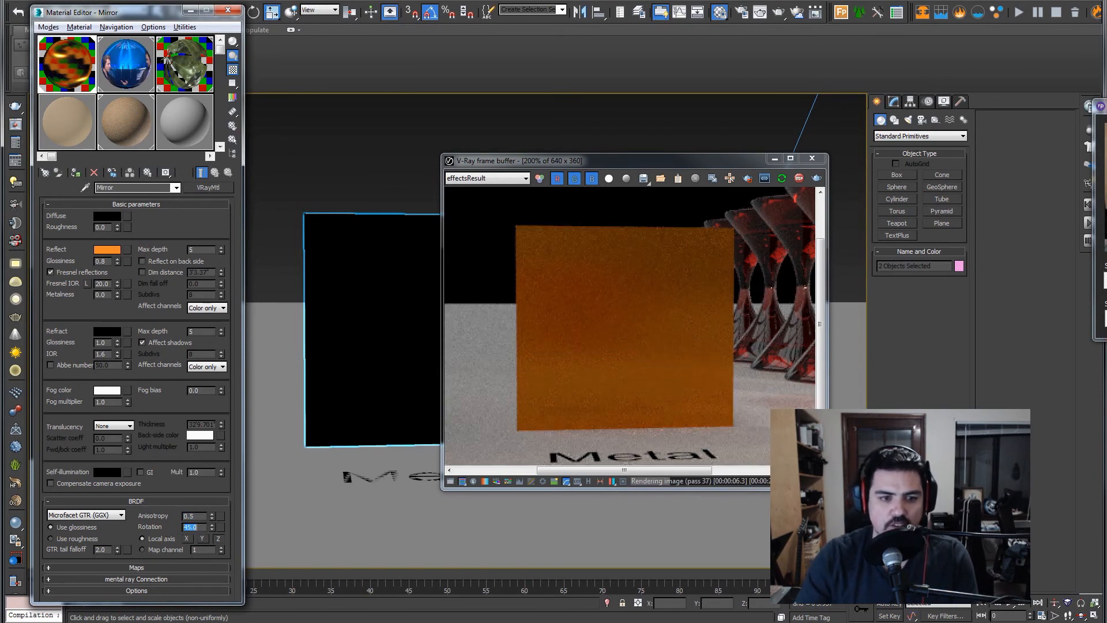
{"action": "key", "text": "Return"}
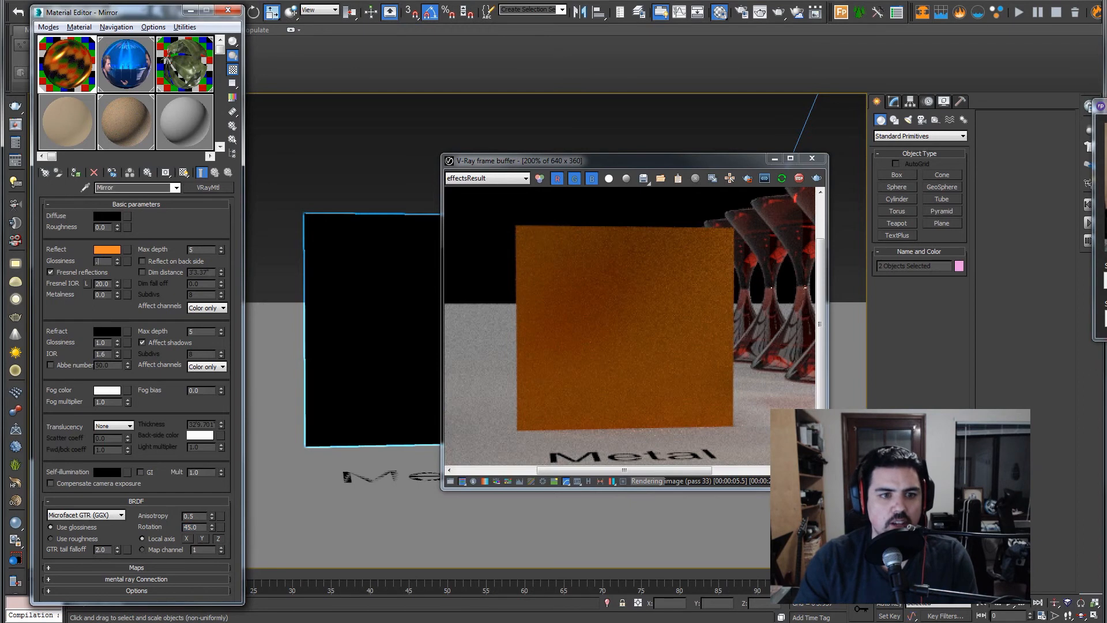
- Set the Mirror material's reflection glossiness to 0.9
{"action": "type", "text": "0.9"}
{"action": "key", "text": "Return"}
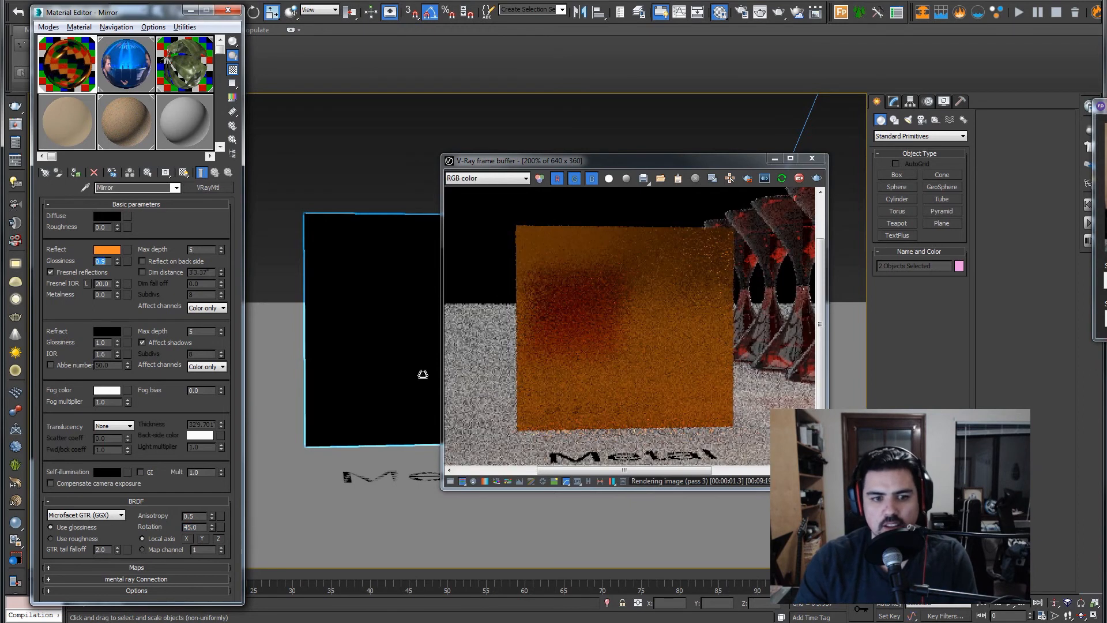
- Set the Mirror material's BRDF anisotropy to 0.7
{"action": "double_click", "coordinate": [192, 516]}
{"action": "type", "text": "0.7"}
{"action": "key", "text": "Return"}
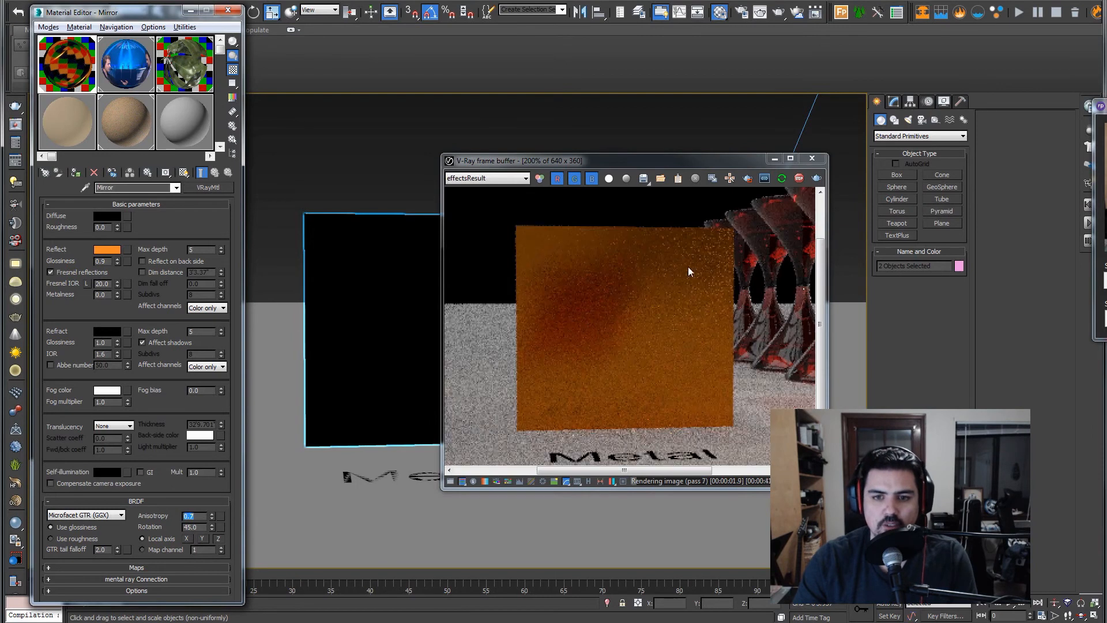
- Expand the Mirror material's Maps rollout to review its map slots, and return to the basic parameters
{"action": "left_click", "coordinate": [68, 407]}
{"action": "left_click", "coordinate": [120, 566]}
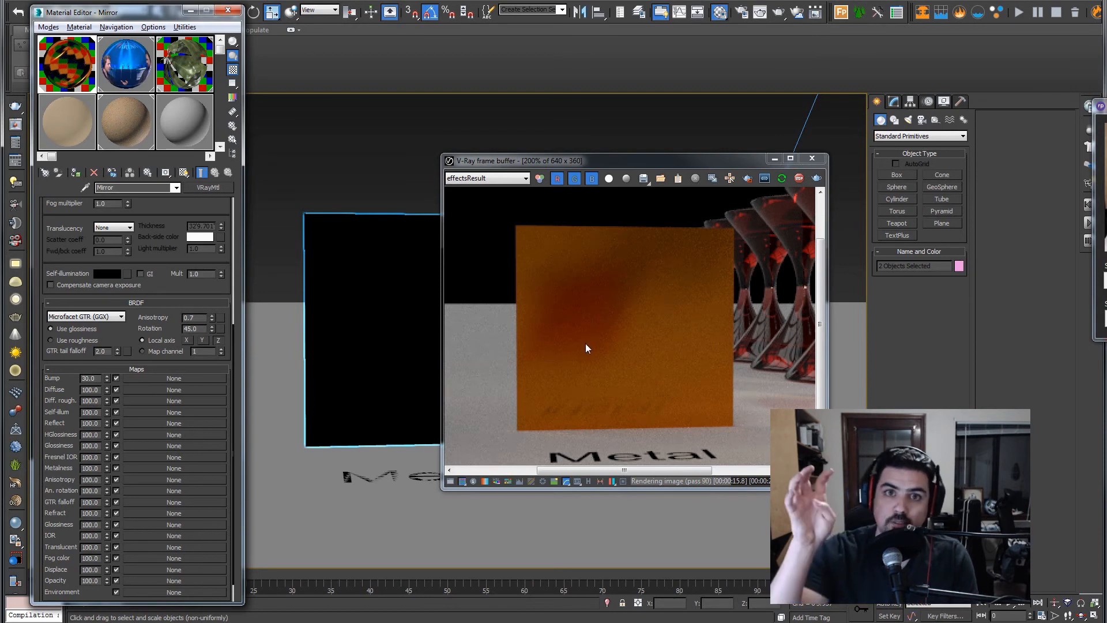
{"action": "left_click_drag", "start_coordinate": [63, 240], "coordinate": [58, 437]}
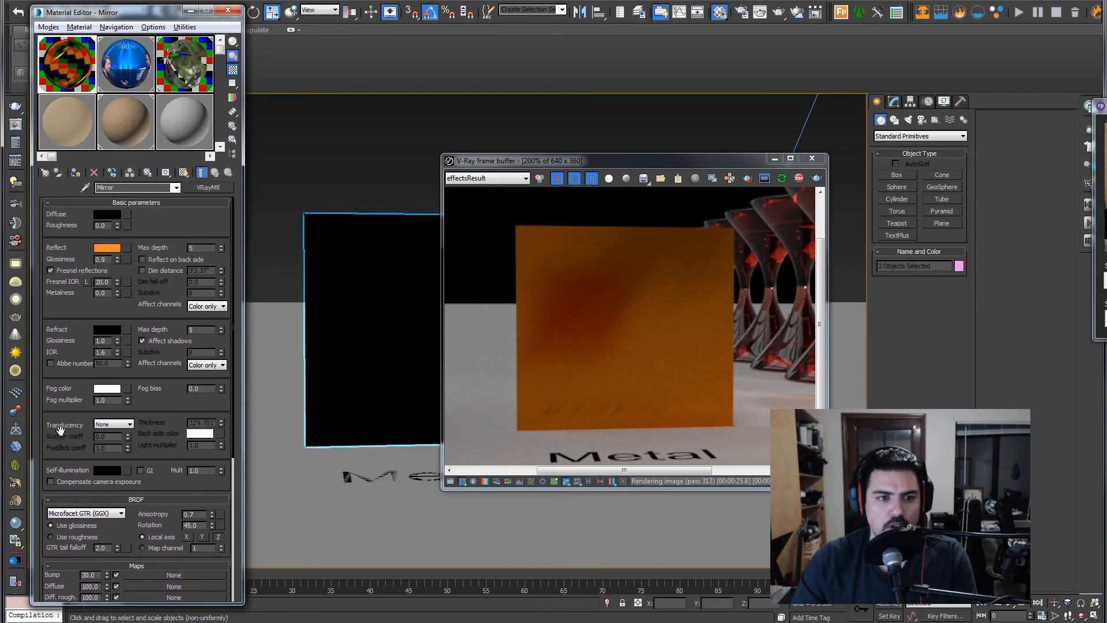
- Reset the Mirror material's reflection glossiness to 1.0 and its BRDF anisotropy and rotation to 0
{"action": "left_click_drag", "start_coordinate": [105, 259], "coordinate": [93, 254]}
{"action": "type", "text": "1"}
{"action": "key", "text": "Return"}
{"action": "left_click", "coordinate": [197, 515]}
{"action": "left_click_drag", "start_coordinate": [197, 514], "coordinate": [168, 509]}
{"action": "type", "text": "0"}
{"action": "key", "text": "Tab"}
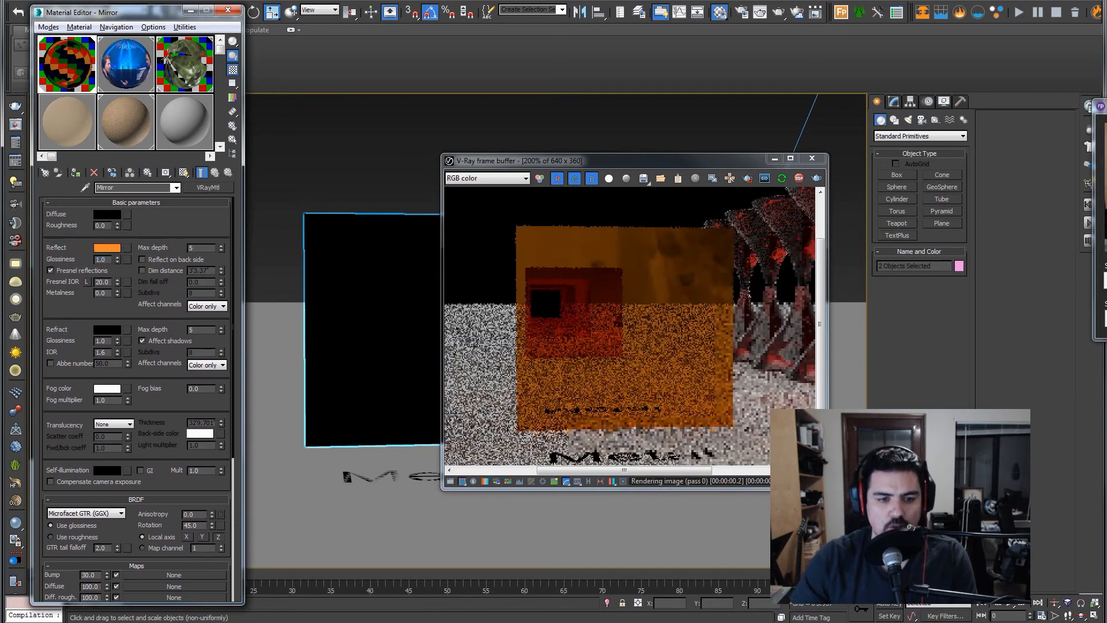
{"action": "key", "text": "Tab"}
{"action": "type", "text": "0"}
{"action": "key", "text": "Tab"}
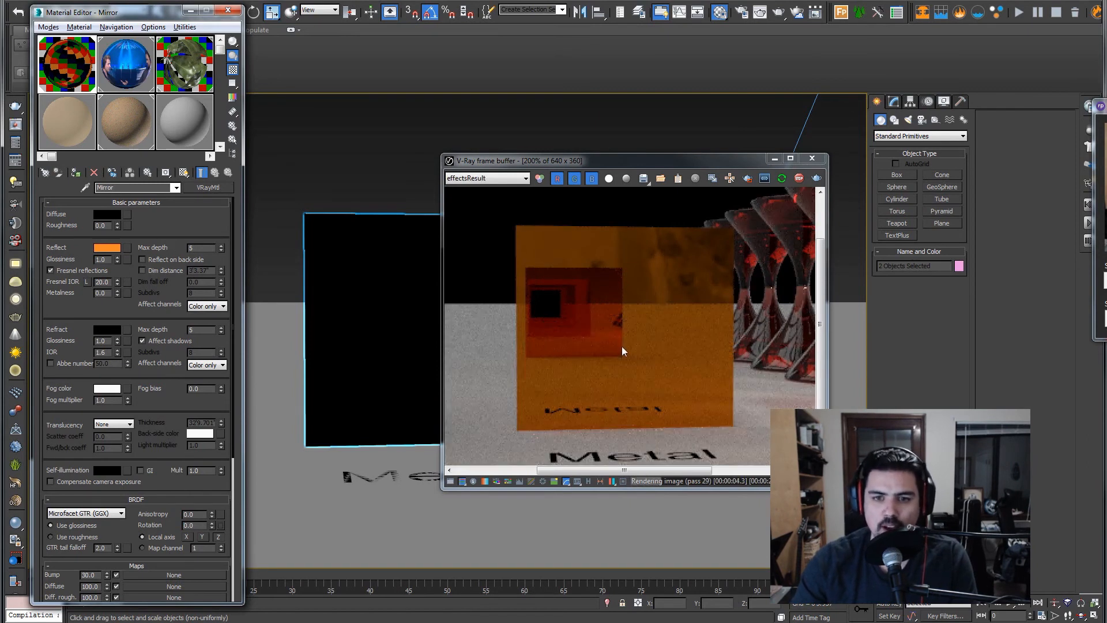
- Change the Mirror material's reflection color from orange to white
{"action": "scroll", "coordinate": [663, 375], "scroll_direction": "down", "scroll_amount": 2}
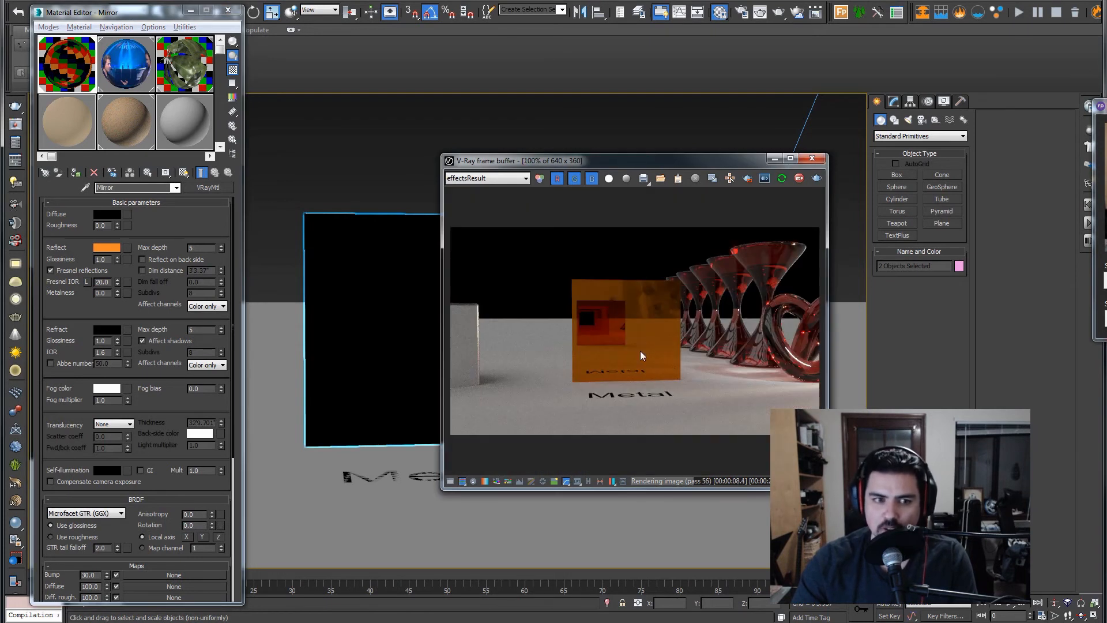
{"action": "left_click", "coordinate": [106, 247]}
{"action": "left_click", "coordinate": [192, 126]}
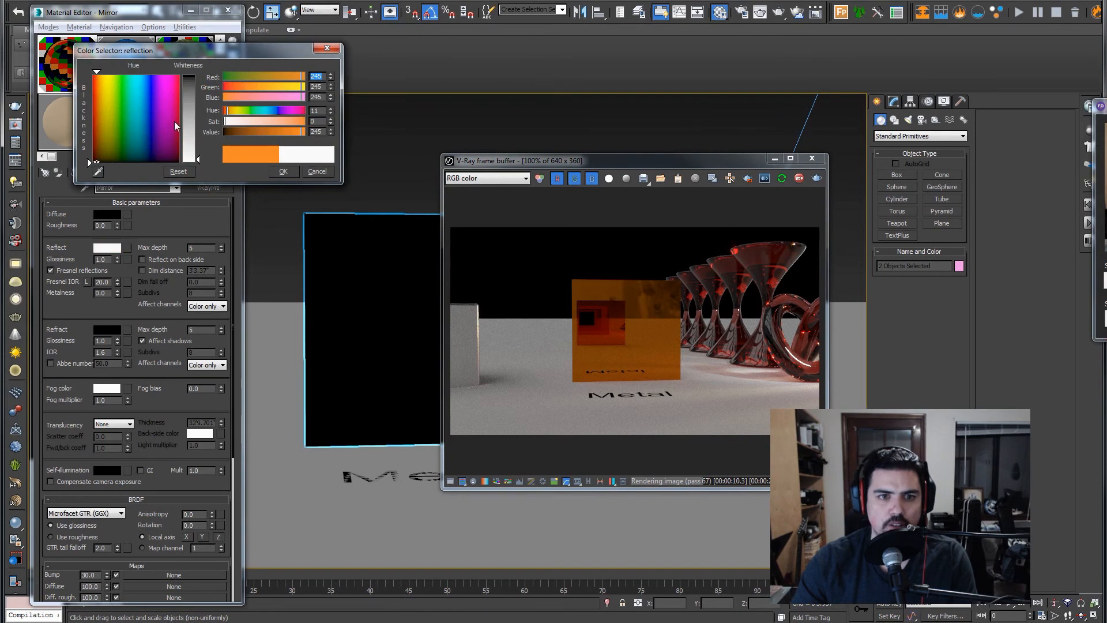
{"action": "left_click_drag", "start_coordinate": [192, 126], "coordinate": [192, 164]}
{"action": "left_click", "coordinate": [285, 172]}
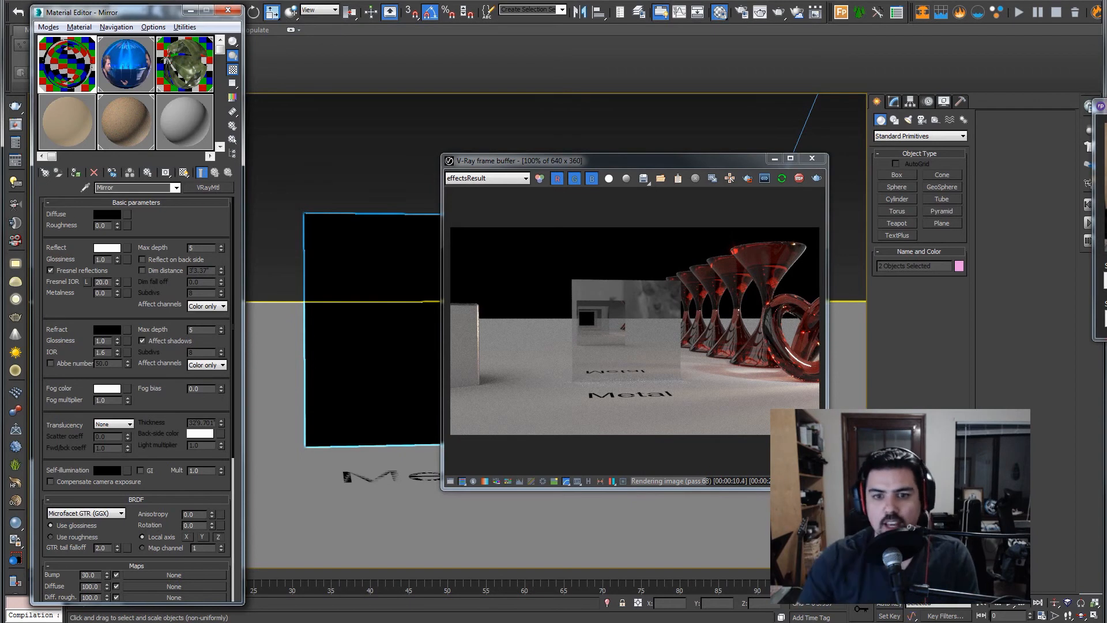
- Set the Mirror material's reflection max depth to 50 and check the repeated reflections on the Metal box
{"action": "scroll", "coordinate": [596, 320], "scroll_direction": "up", "scroll_amount": 2}
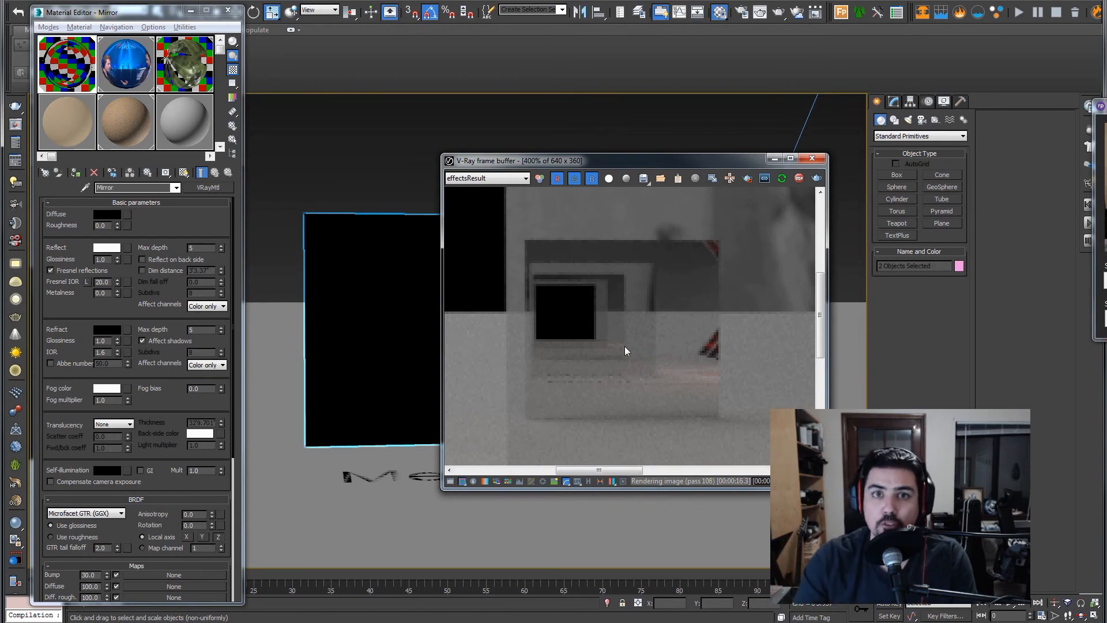
{"action": "scroll", "coordinate": [627, 351], "scroll_direction": "down", "scroll_amount": 1}
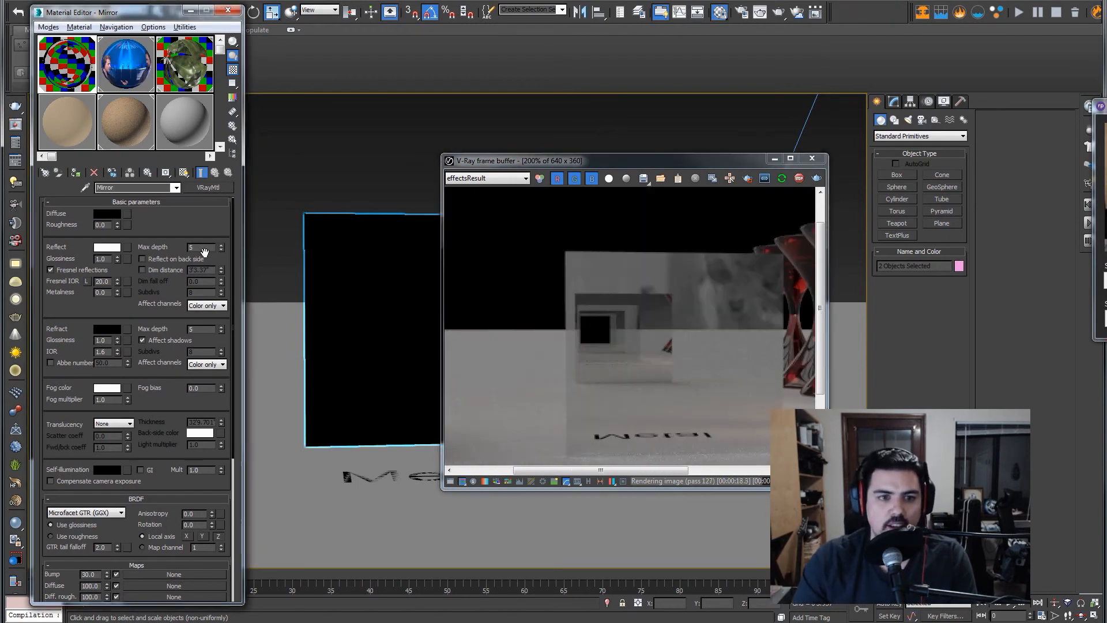
{"action": "type", "text": "56"}
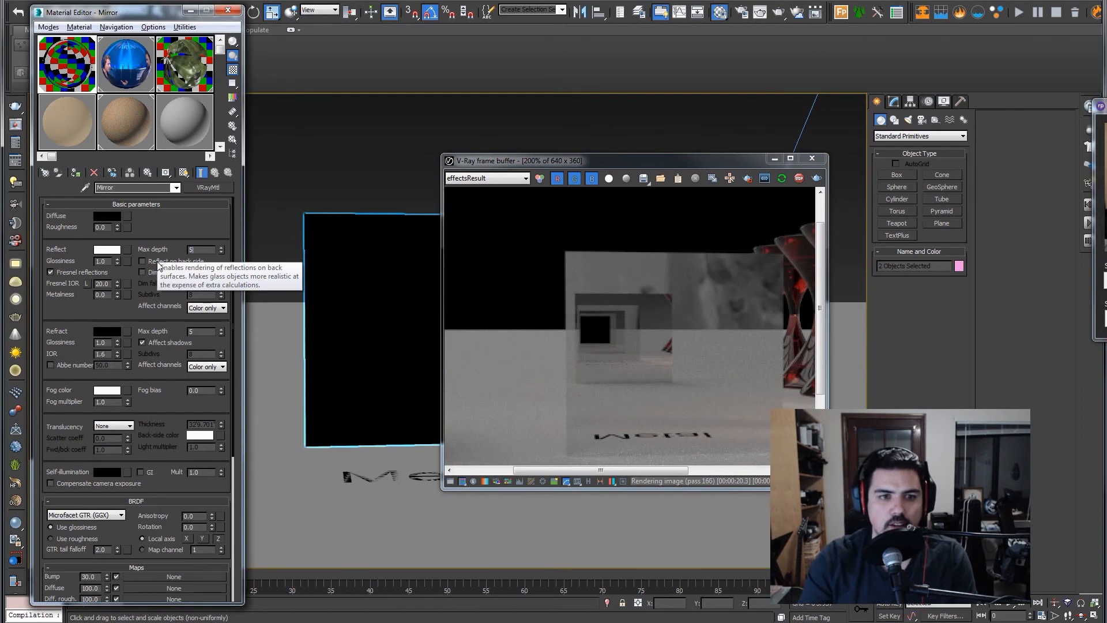
{"action": "type", "text": "0"}
{"action": "key", "text": "Return"}
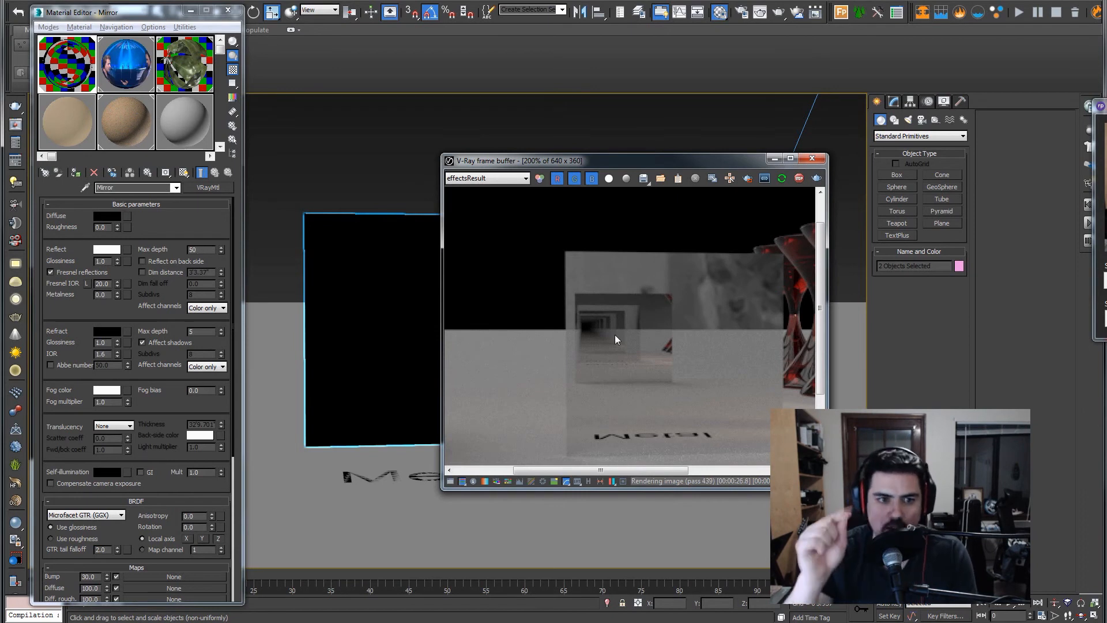
{"action": "scroll", "coordinate": [639, 330], "scroll_direction": "down", "scroll_amount": 1}
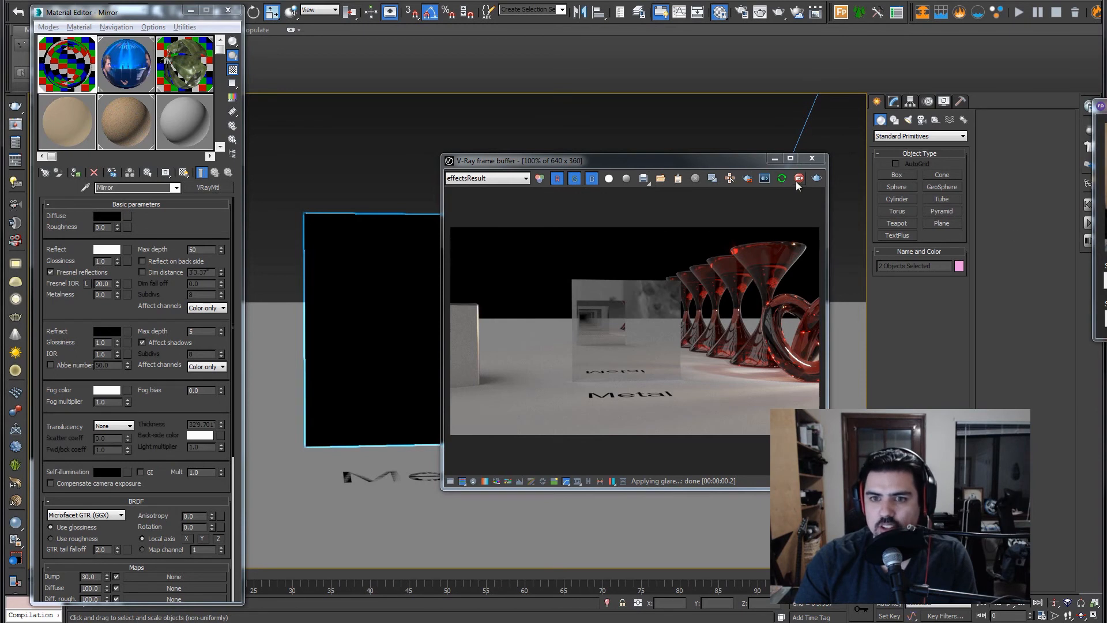
- Switch to the web browser and look through the free texture and alpha packs in the online store
{"action": "left_click_drag", "start_coordinate": [1106, 130], "coordinate": [467, 127]}
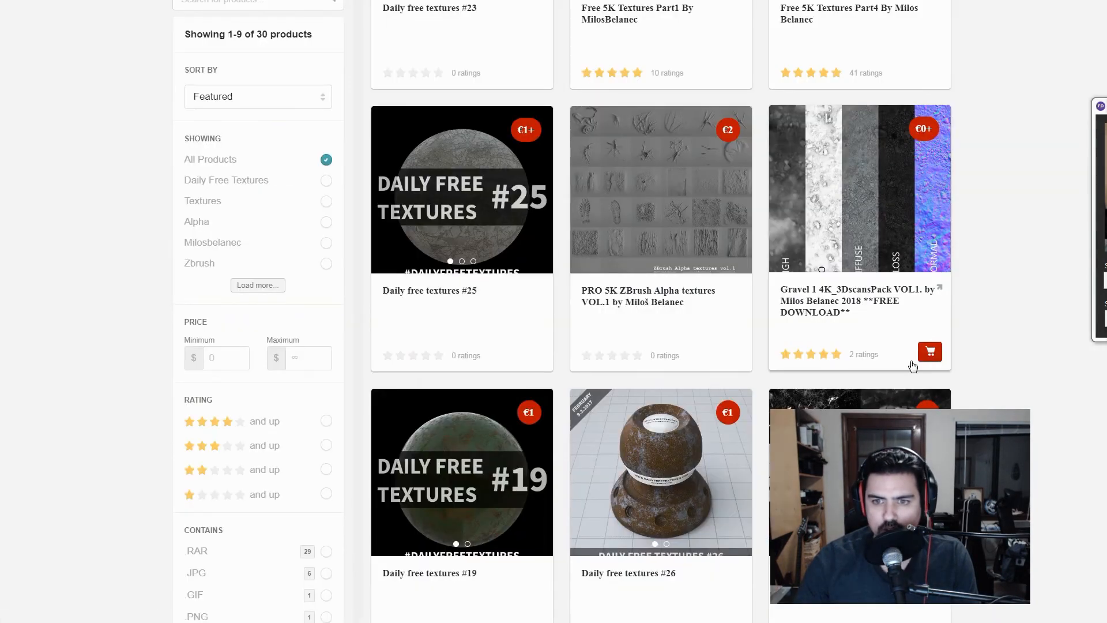
{"action": "scroll", "coordinate": [969, 378], "scroll_direction": "up", "scroll_amount": 5}
{"action": "scroll", "coordinate": [989, 386], "scroll_direction": "down", "scroll_amount": 5}
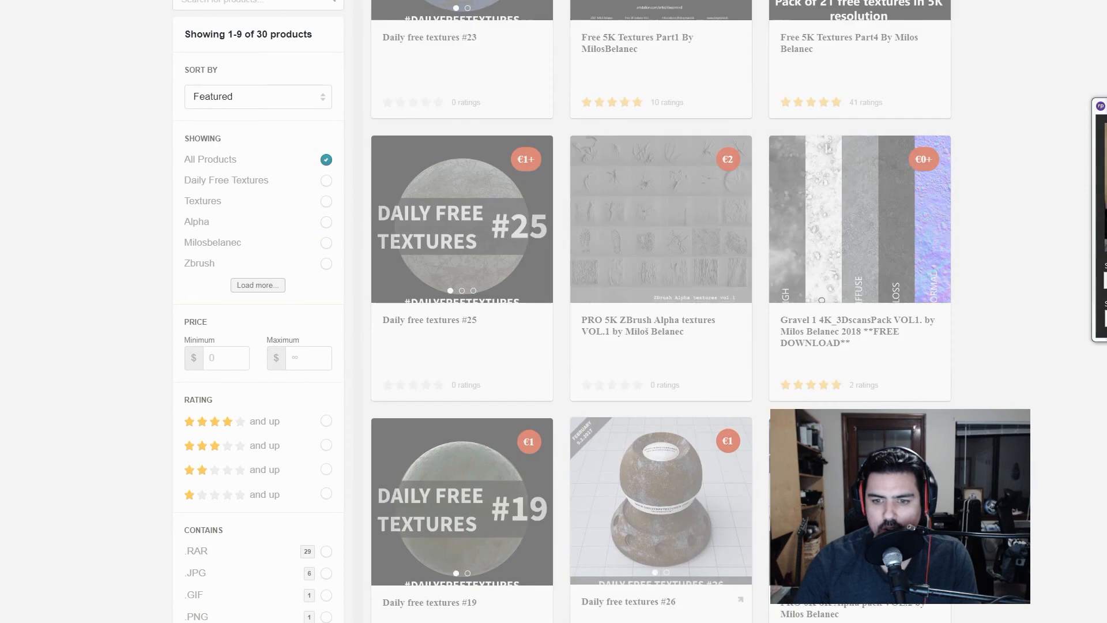
{"action": "scroll", "coordinate": [660, 304], "scroll_direction": "down", "scroll_amount": 15}
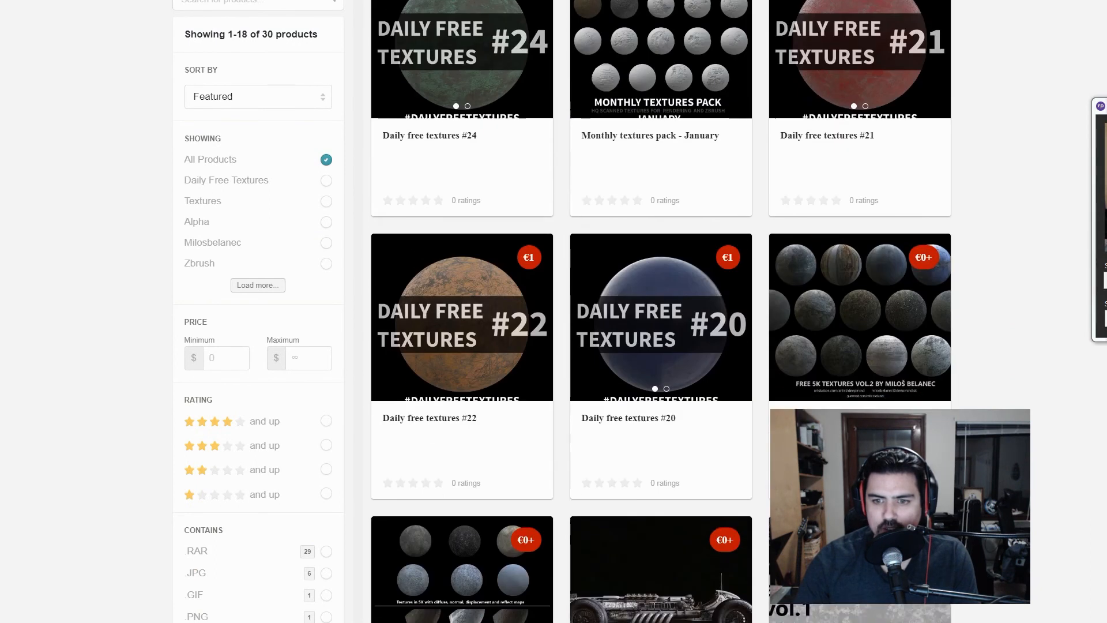
{"action": "scroll", "coordinate": [661, 311], "scroll_direction": "down", "scroll_amount": 2}
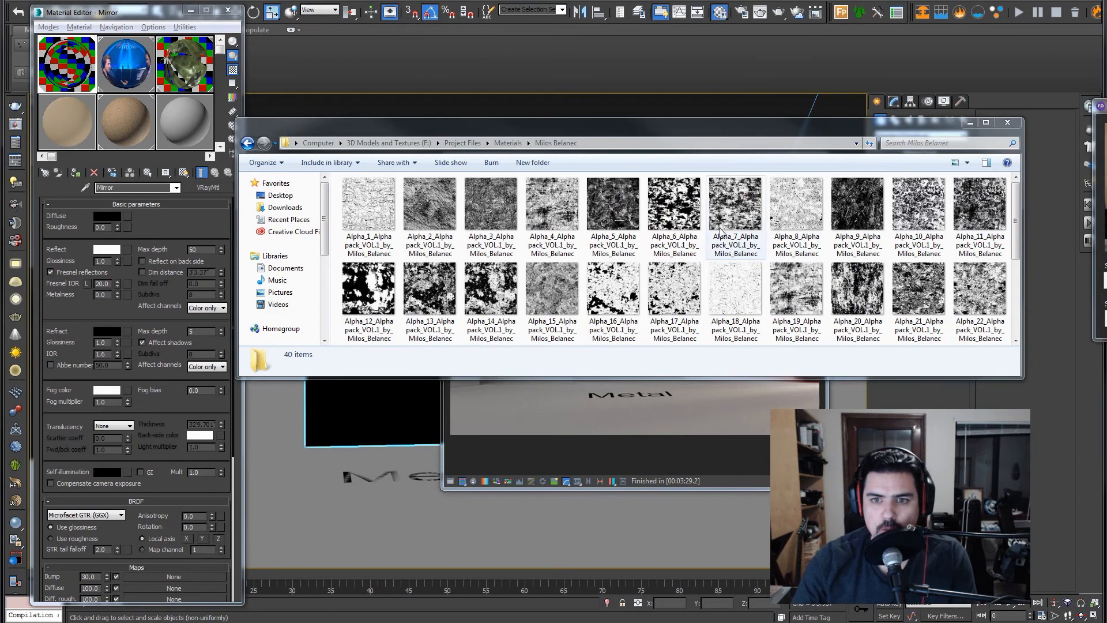
- Assign the Alpha_5 image from the texture folder as the Mirror material's reflection glossiness map, and restart the interactive render
{"action": "left_click_drag", "start_coordinate": [746, 131], "coordinate": [800, 424]}
{"action": "left_click", "coordinate": [643, 158]}
{"action": "left_click_drag", "start_coordinate": [643, 158], "coordinate": [641, 74]}
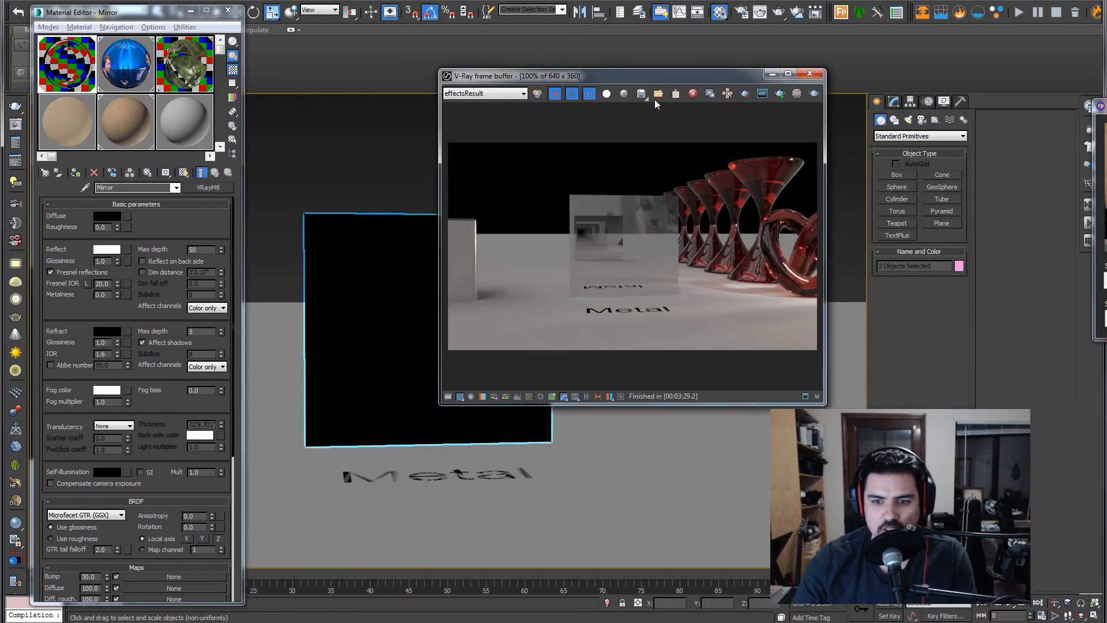
{"action": "key", "text": "alt+Tab"}
{"action": "left_click_drag", "start_coordinate": [773, 391], "coordinate": [774, 372]}
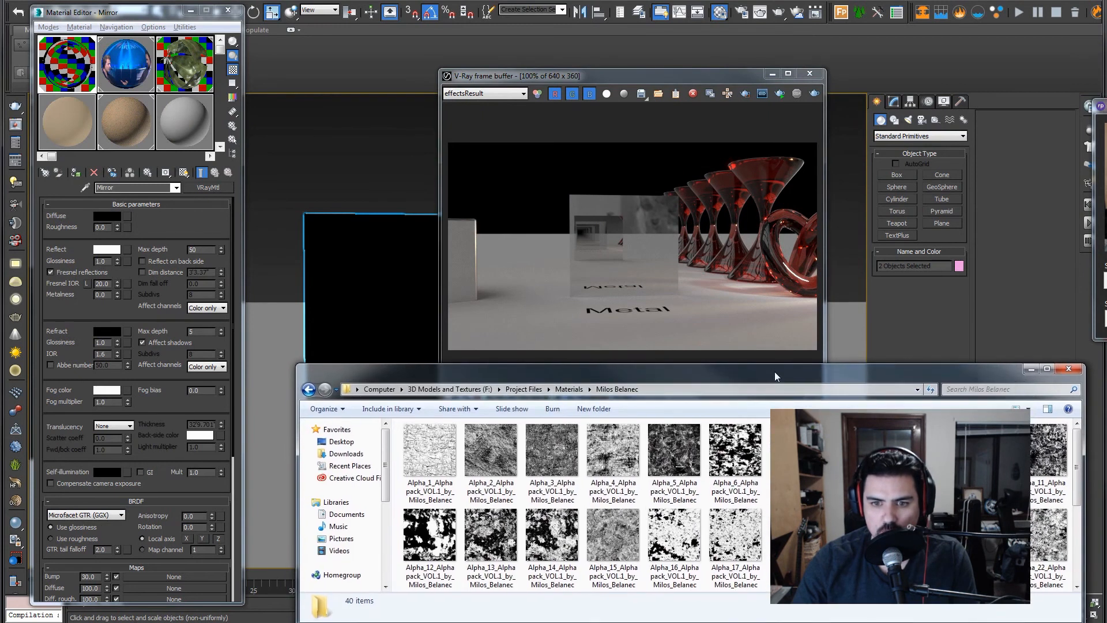
{"action": "left_click", "coordinate": [671, 450]}
{"action": "left_click_drag", "start_coordinate": [669, 449], "coordinate": [129, 272]}
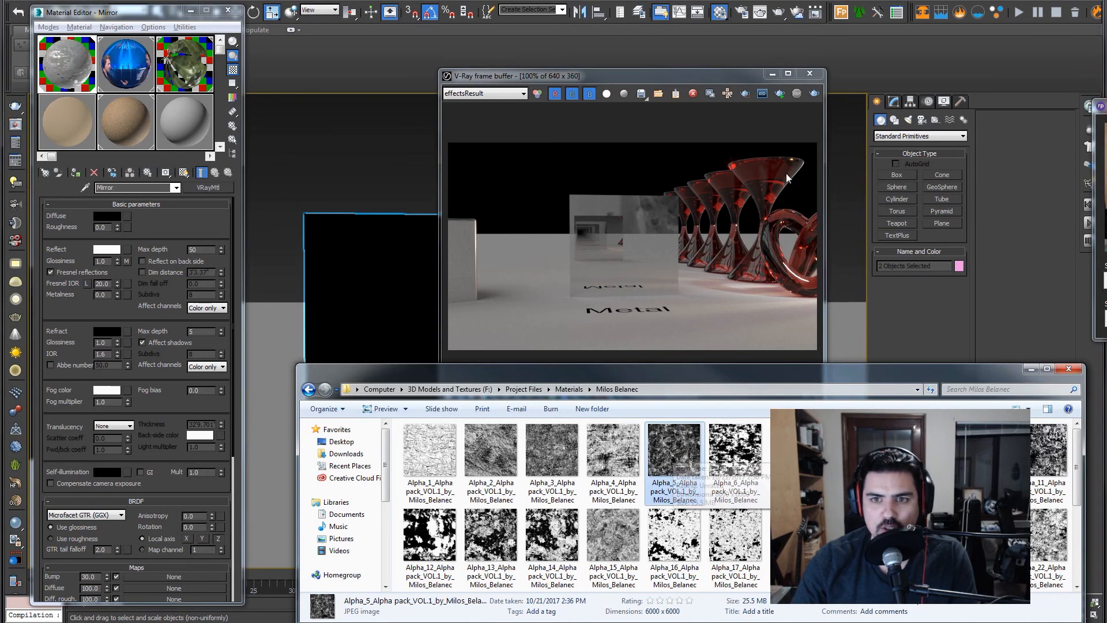
{"action": "left_click", "coordinate": [780, 94]}
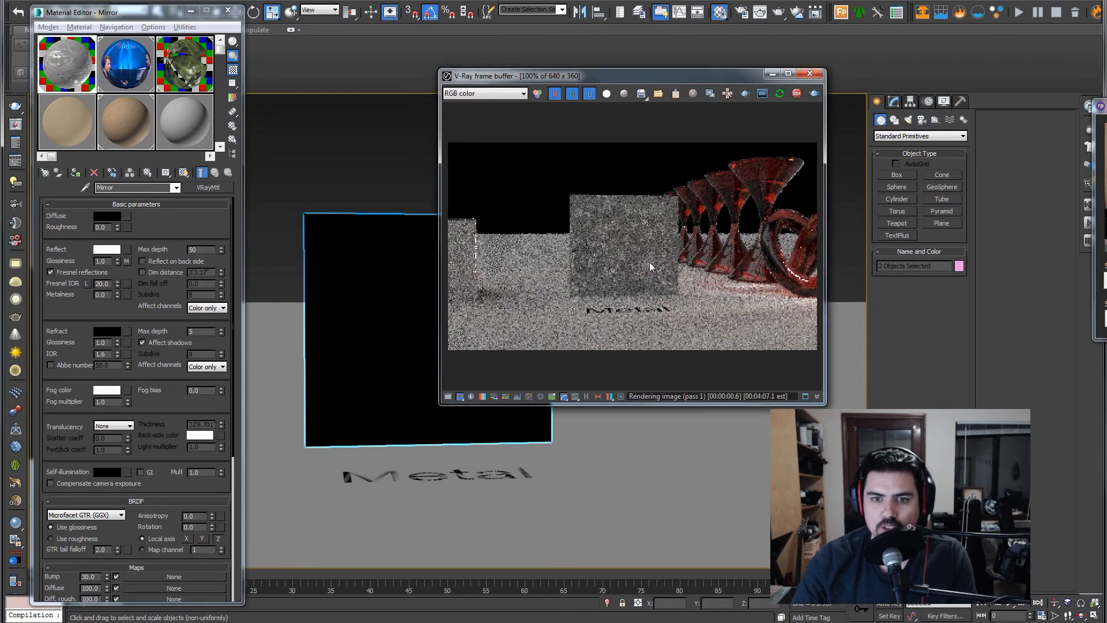
{"action": "scroll", "coordinate": [634, 245], "scroll_direction": "up", "scroll_amount": 1}
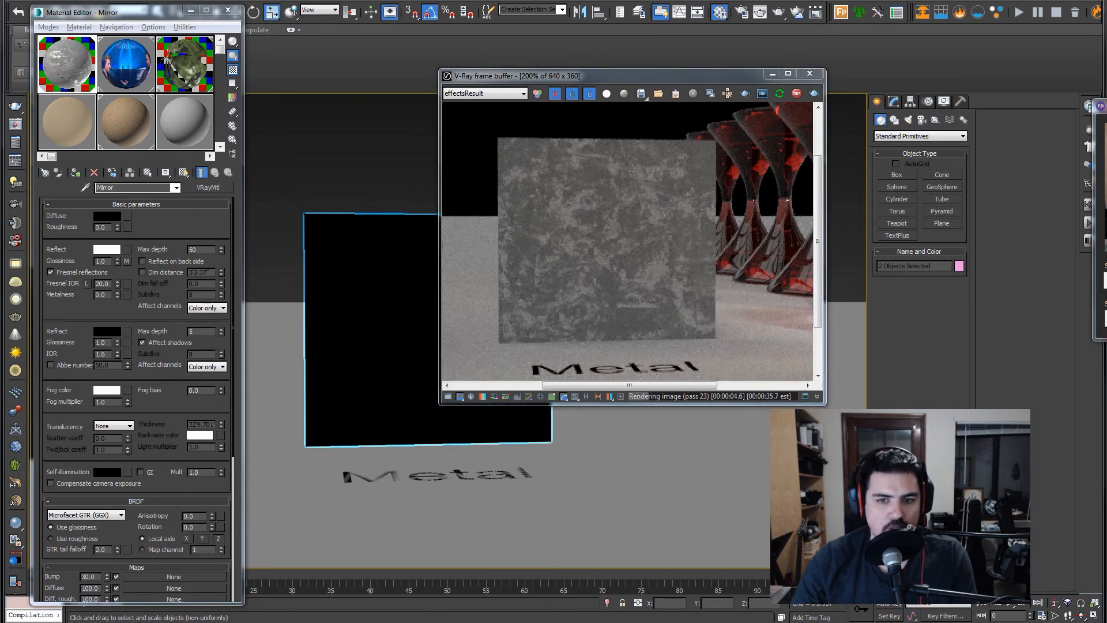
- Examine the Alpha_5 glossiness bitmap's settings and its enlarged image in Windows Photo Viewer, and close the viewer
{"action": "key", "text": "alt+Tab"}
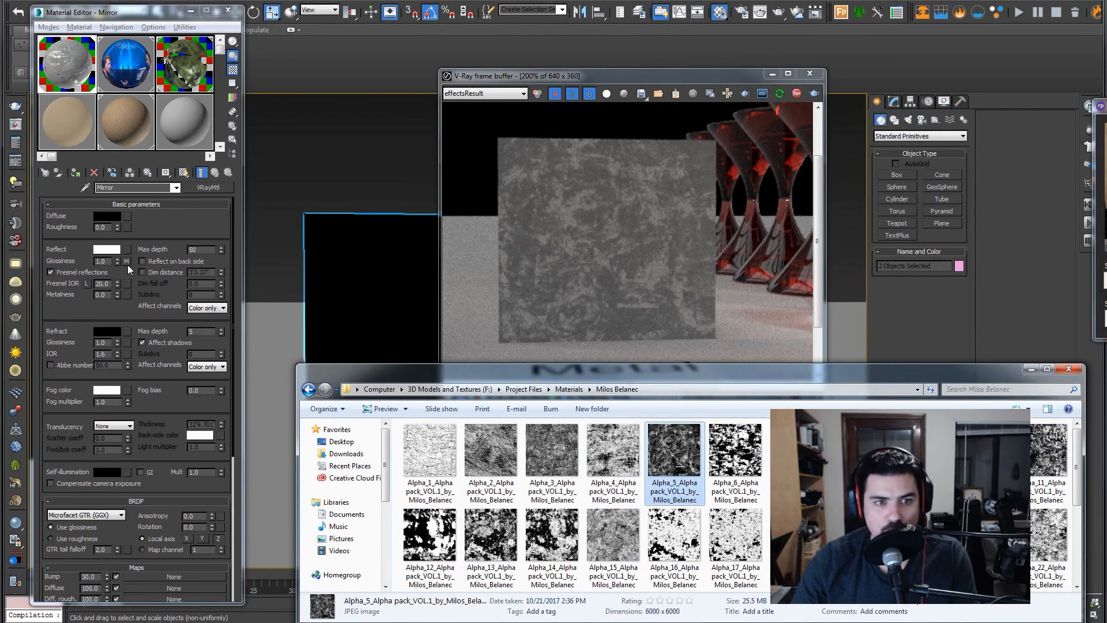
{"action": "left_click_drag", "start_coordinate": [127, 260], "coordinate": [127, 261]}
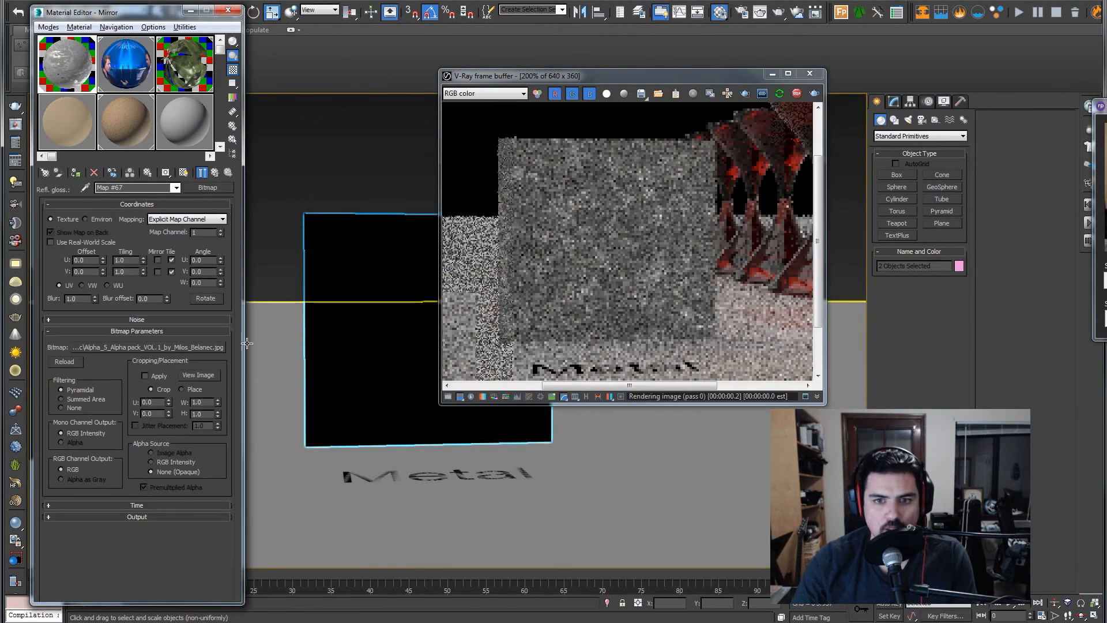
{"action": "key", "text": "alt+Tab"}
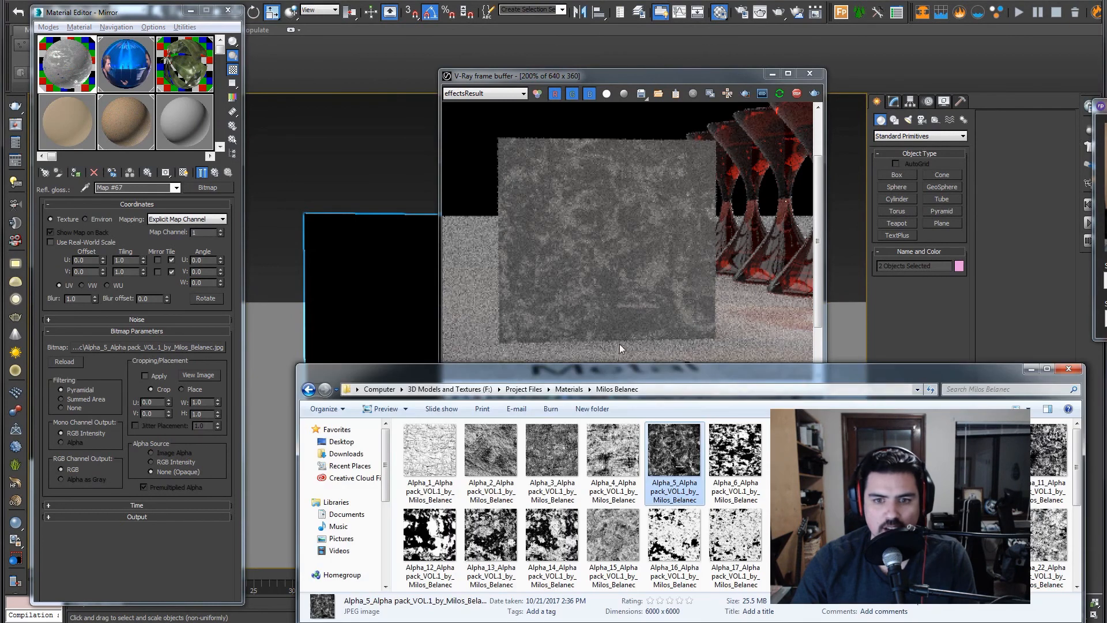
{"action": "key", "text": "alt+Tab"}
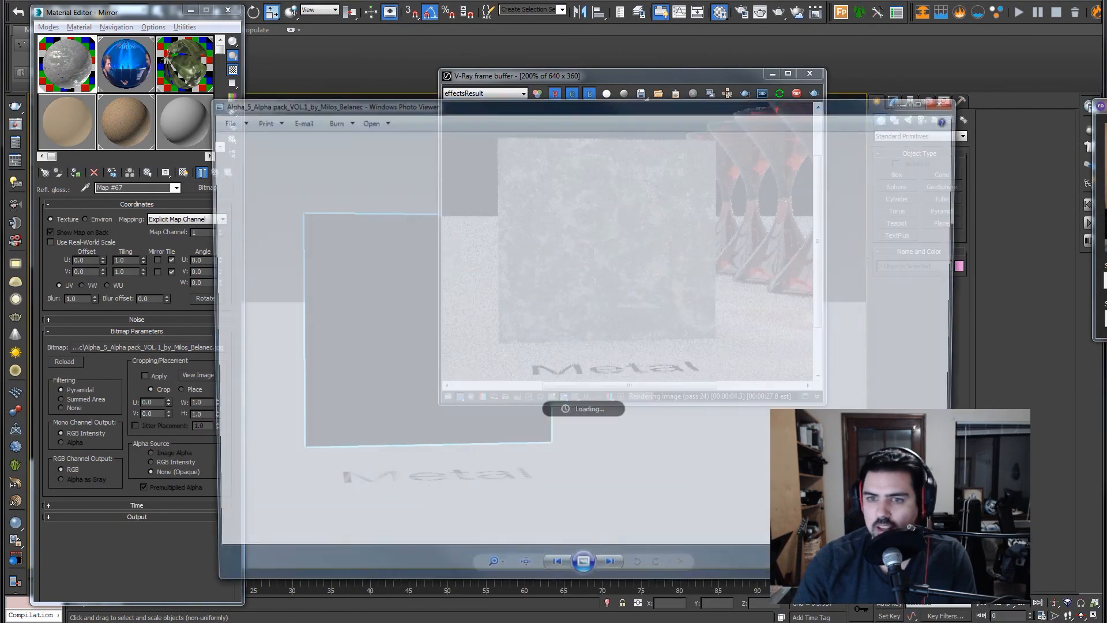
{"action": "scroll", "coordinate": [531, 301], "scroll_direction": "up", "scroll_amount": 2}
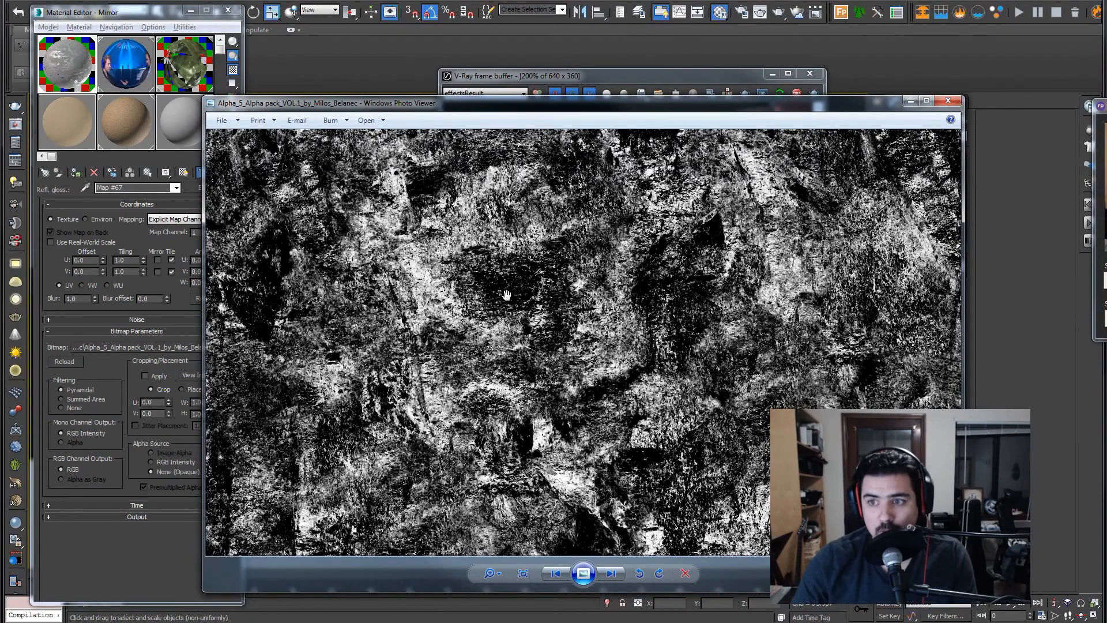
{"action": "scroll", "coordinate": [491, 286], "scroll_direction": "down", "scroll_amount": 3}
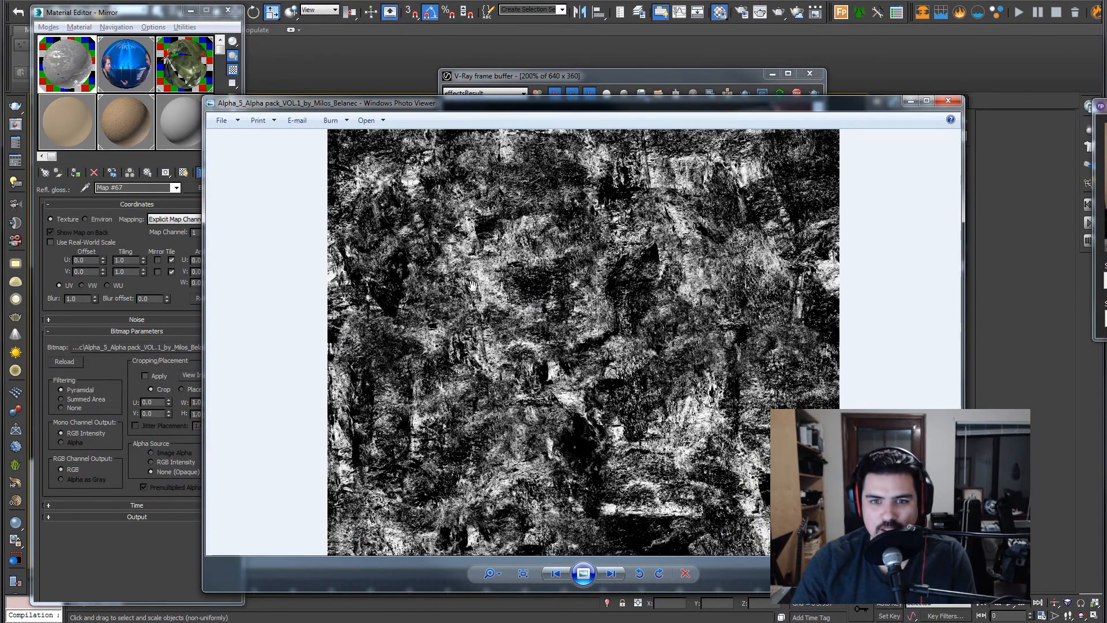
{"action": "left_click", "coordinate": [948, 101]}
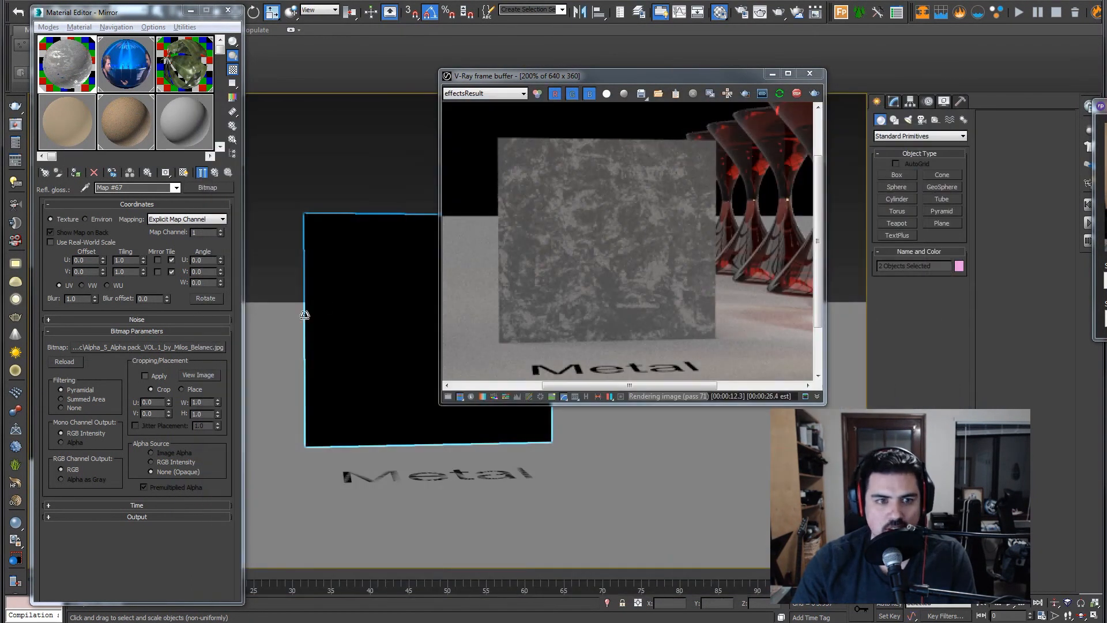
- Invert the output of the Mirror material's reflection glossiness bitmap and return to the material's parameters
{"action": "left_click", "coordinate": [212, 173]}
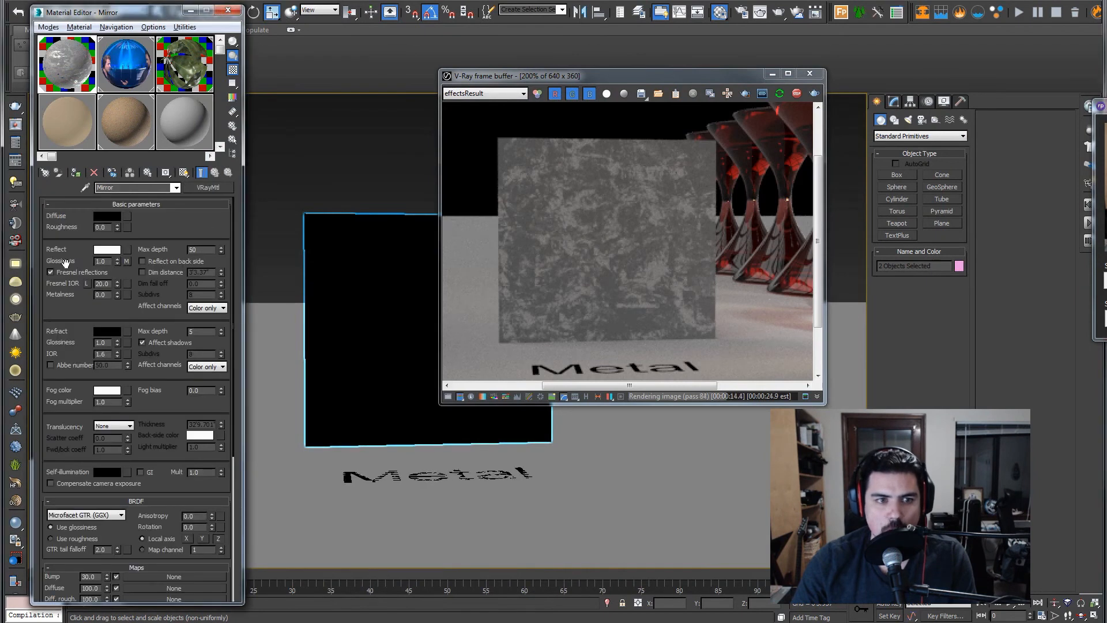
{"action": "left_click", "coordinate": [127, 261]}
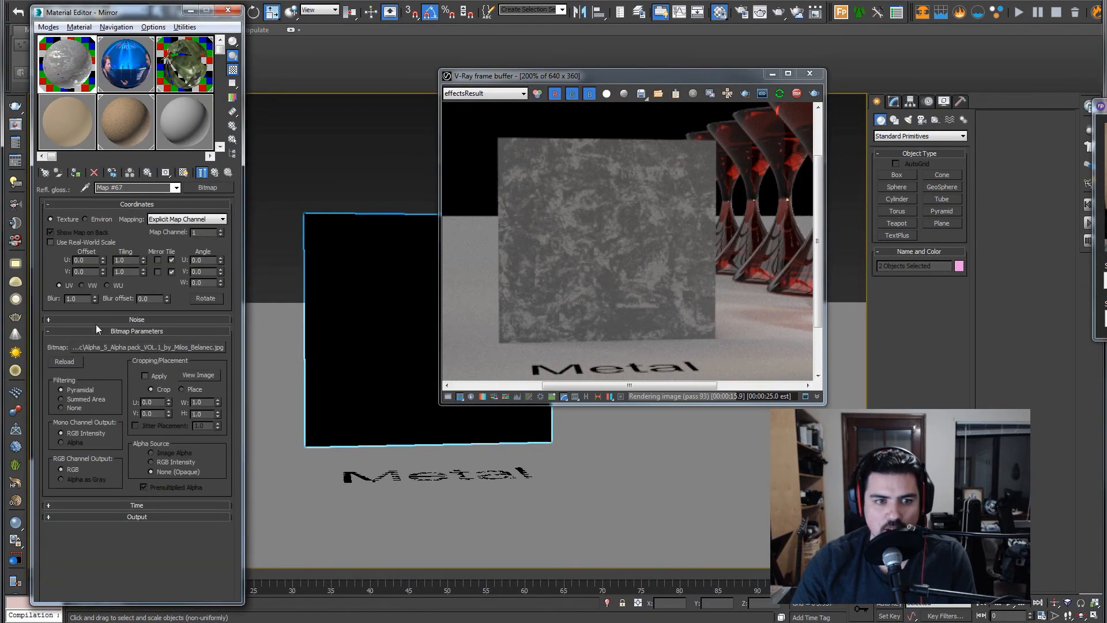
{"action": "left_click", "coordinate": [128, 517]}
{"action": "left_click", "coordinate": [72, 353]}
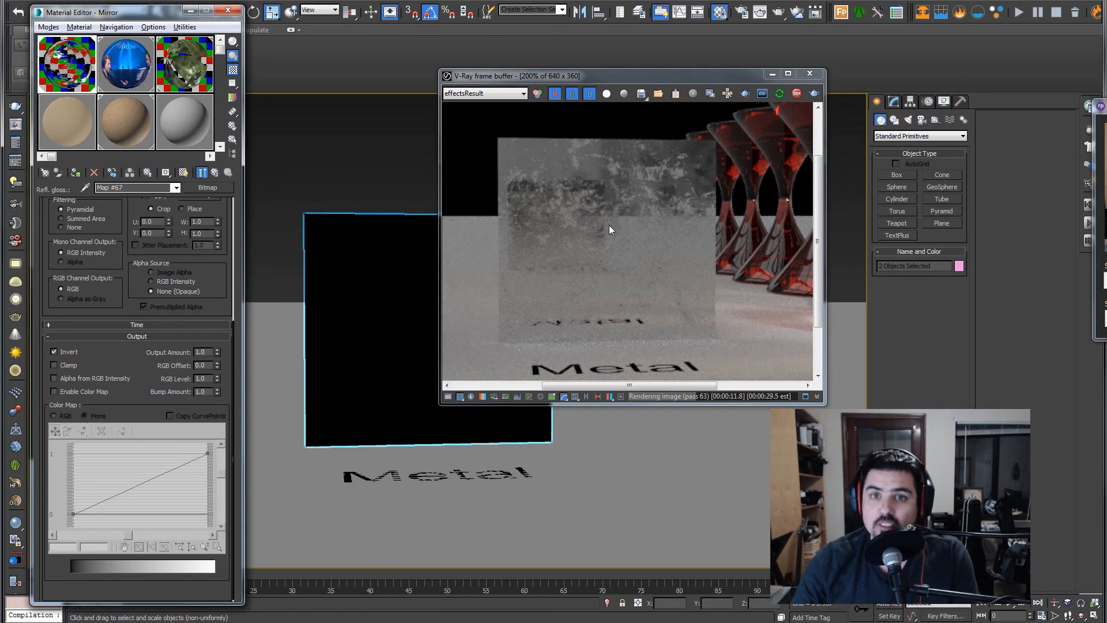
{"action": "left_click", "coordinate": [227, 173]}
- Try an instance of the glossiness map as the Mirror material's diffuse map, and clear the diffuse map
{"action": "left_click_drag", "start_coordinate": [127, 261], "coordinate": [126, 216]}
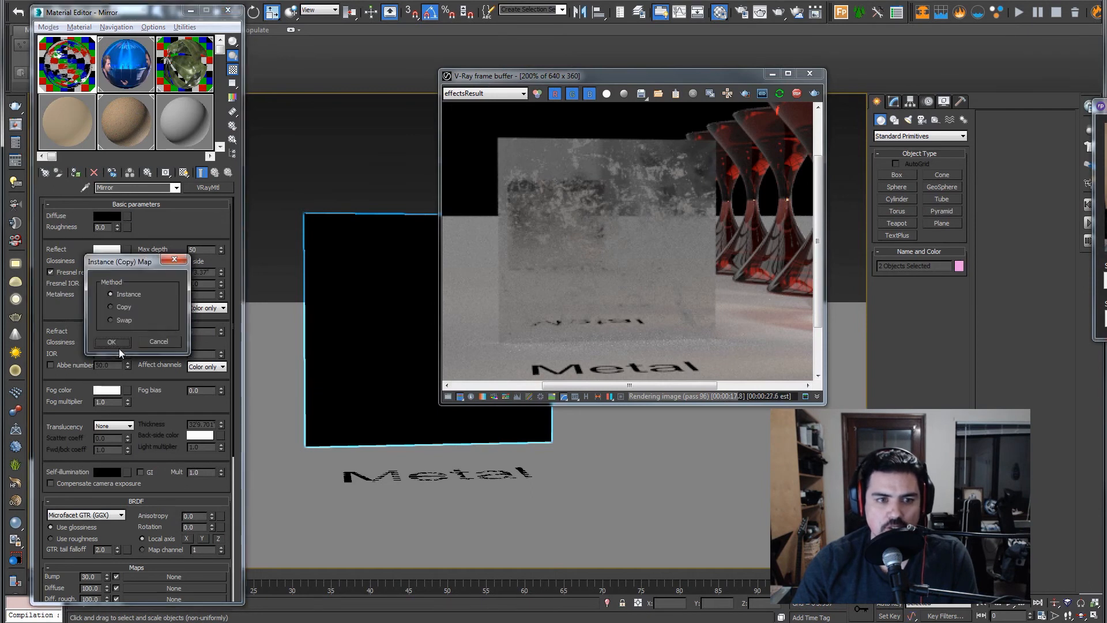
{"action": "left_click", "coordinate": [120, 341]}
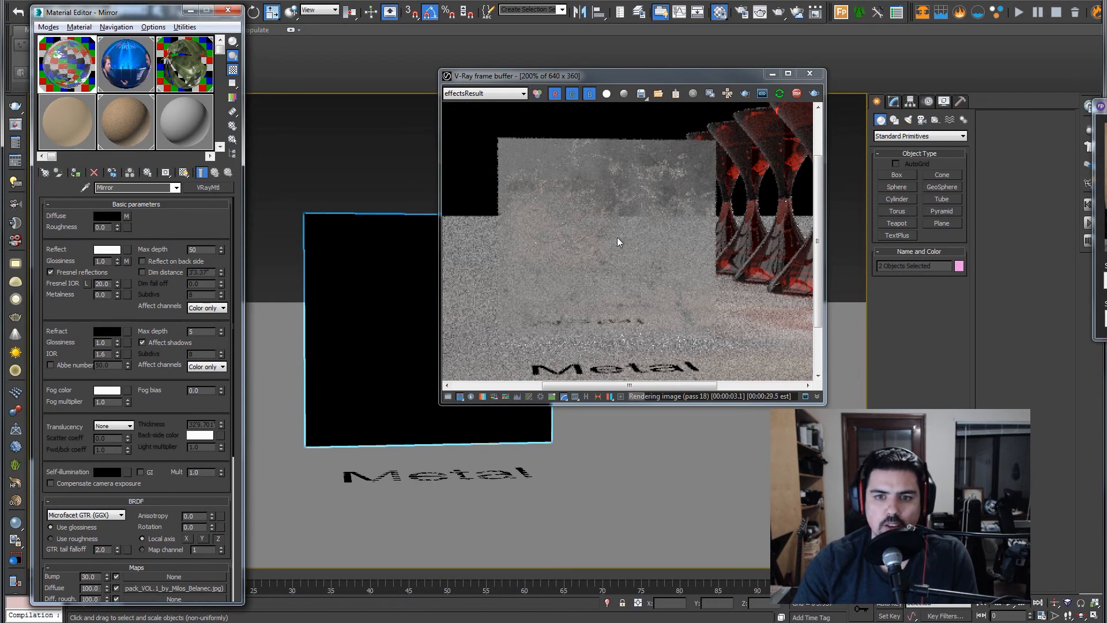
{"action": "right_click", "coordinate": [130, 221]}
{"action": "left_click", "coordinate": [151, 249]}
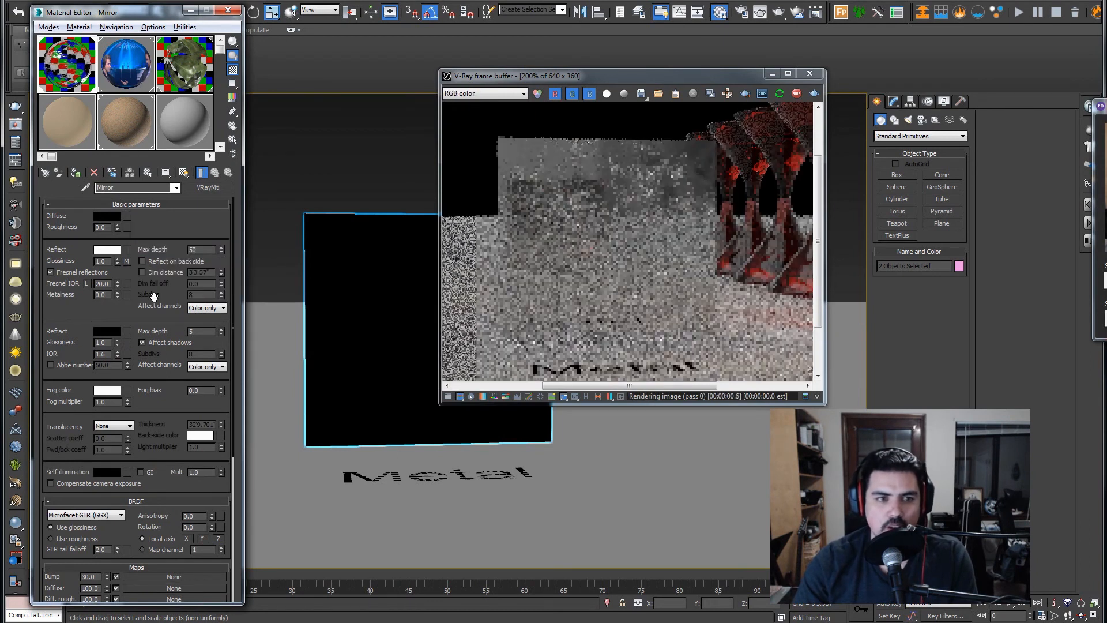
- Set the amount of the Mirror material's reflection glossiness map to 50
{"action": "left_click_drag", "start_coordinate": [75, 315], "coordinate": [83, 69]}
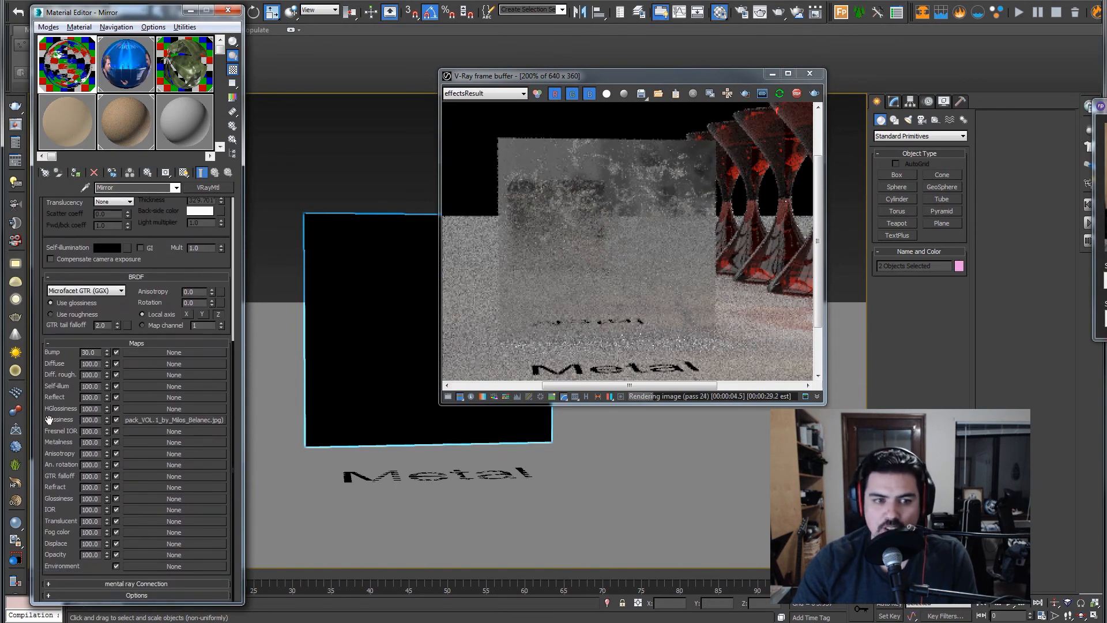
{"action": "scroll", "coordinate": [67, 226], "scroll_direction": "up", "scroll_amount": 5}
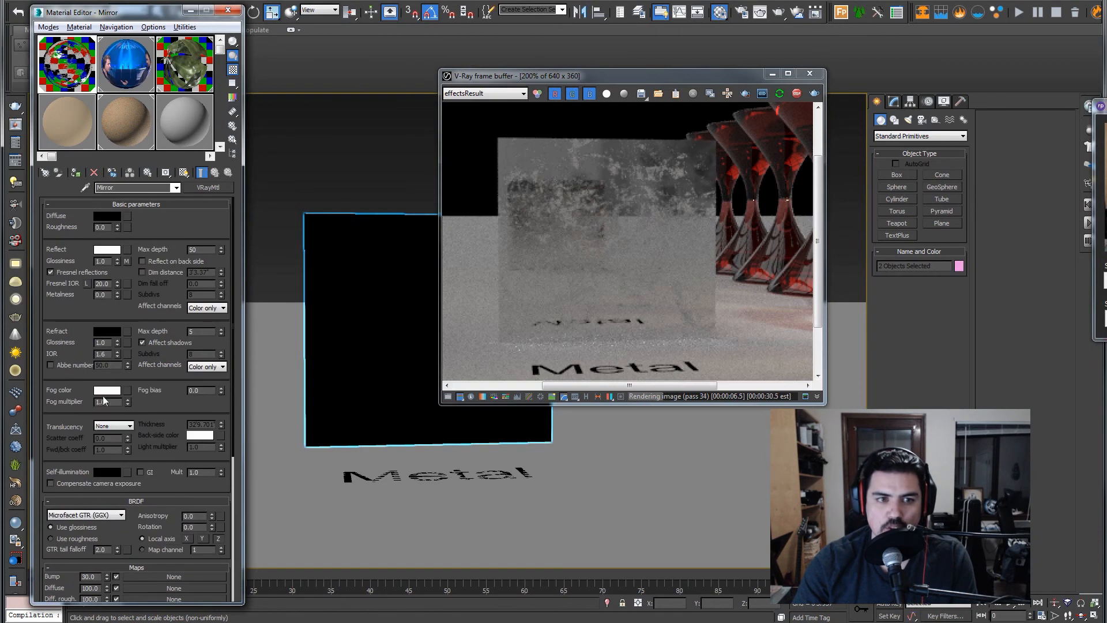
{"action": "left_click_drag", "start_coordinate": [73, 424], "coordinate": [83, 215]}
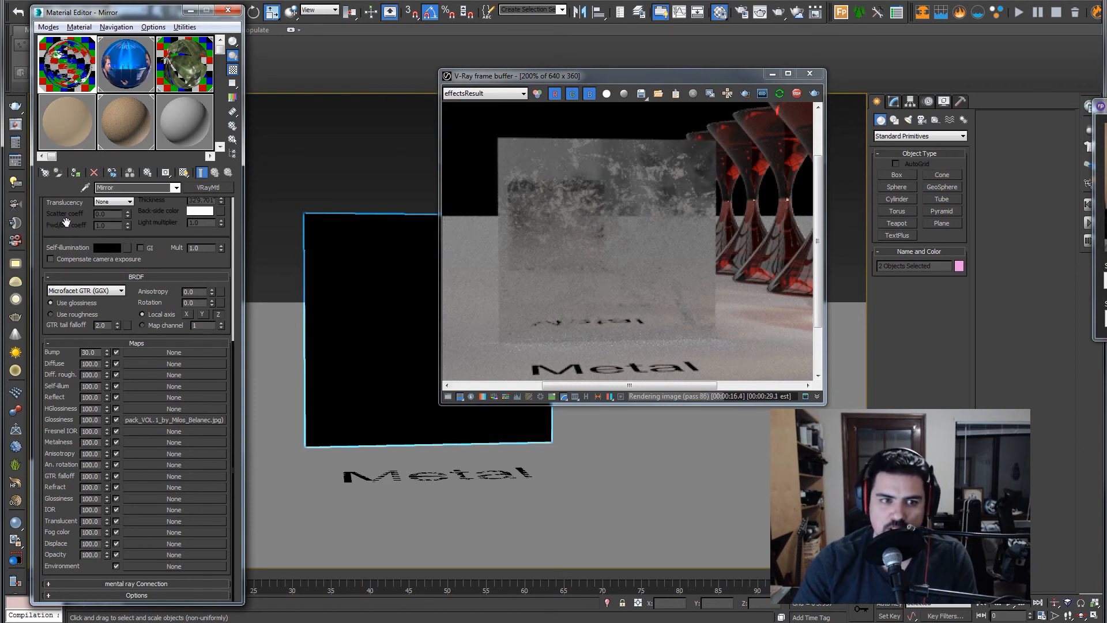
{"action": "left_click_drag", "start_coordinate": [66, 225], "coordinate": [76, 588]}
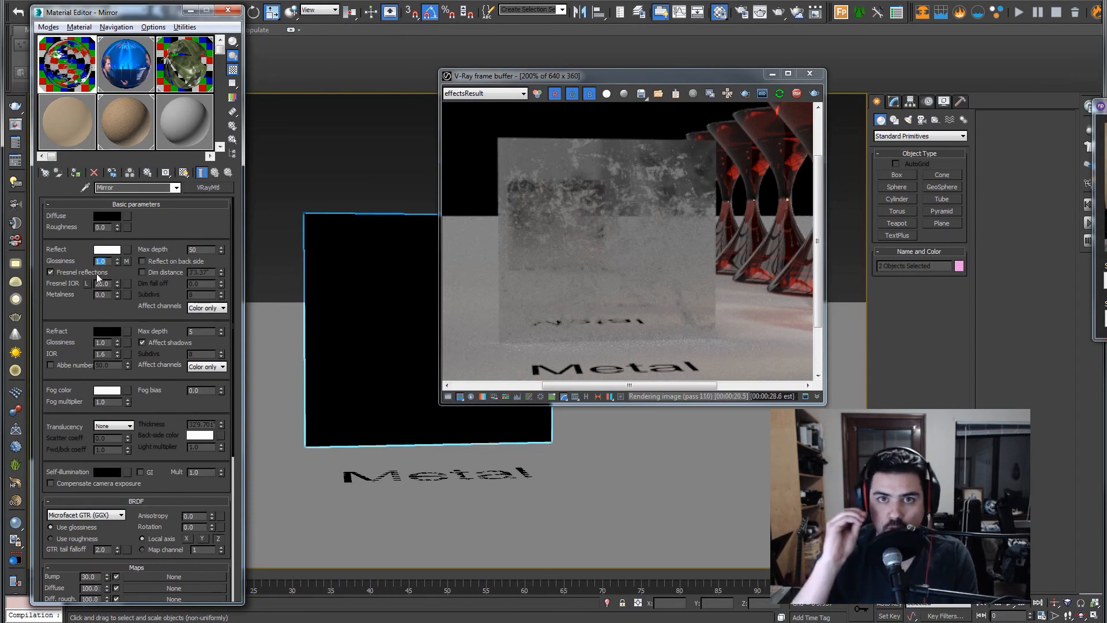
{"action": "mouse_move", "coordinate": [59, 356]}
{"action": "left_mouse_down"}
{"action": "mouse_move", "coordinate": [60, 189]}
{"action": "mouse_move", "coordinate": [57, 353]}
{"action": "left_mouse_up"}
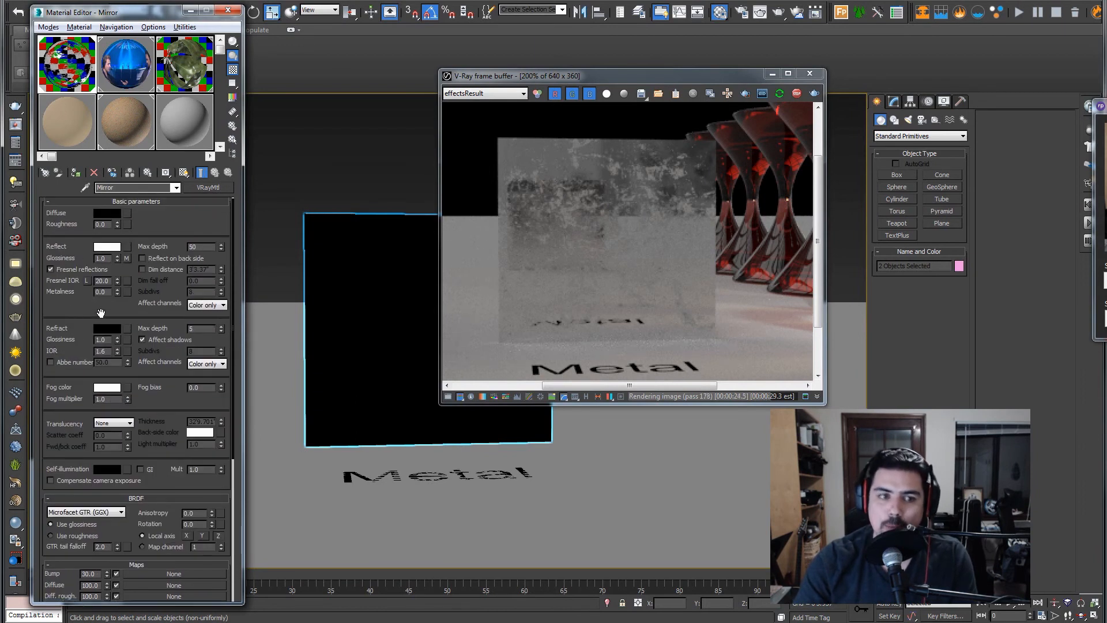
{"action": "scroll", "coordinate": [85, 323], "scroll_direction": "down", "scroll_amount": 8}
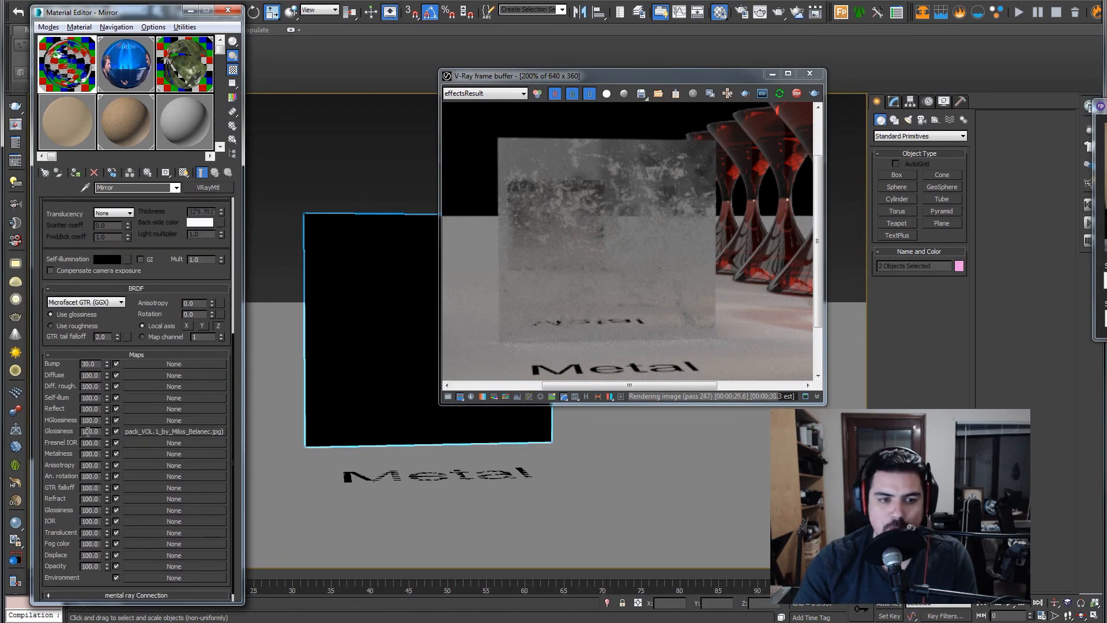
{"action": "left_click_drag", "start_coordinate": [101, 433], "coordinate": [82, 436]}
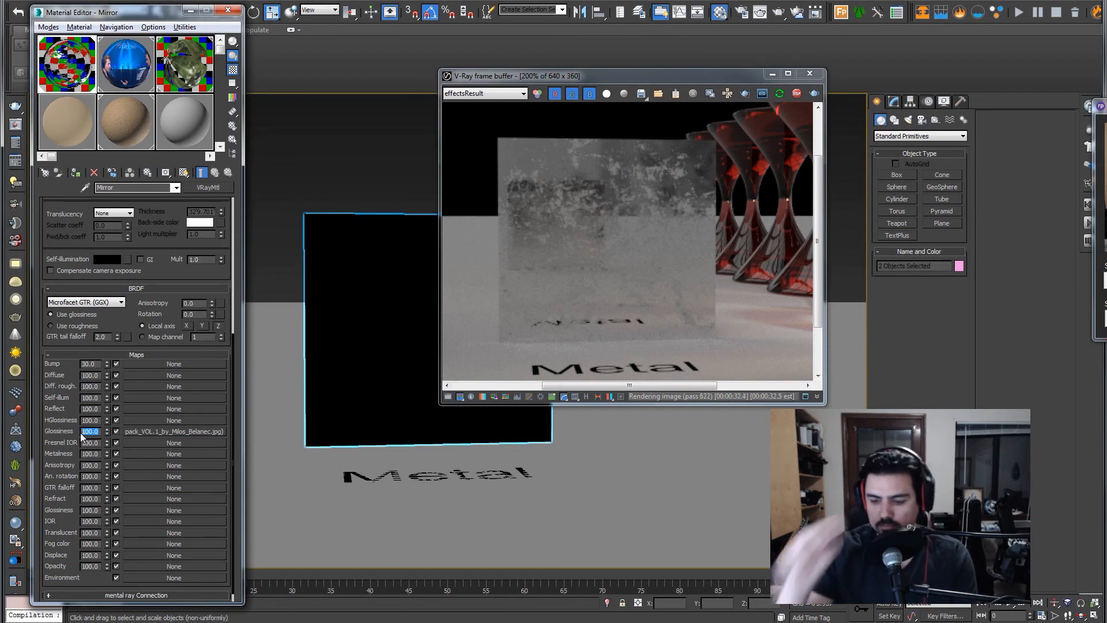
{"action": "type", "text": "50"}
{"action": "key", "text": "Return"}
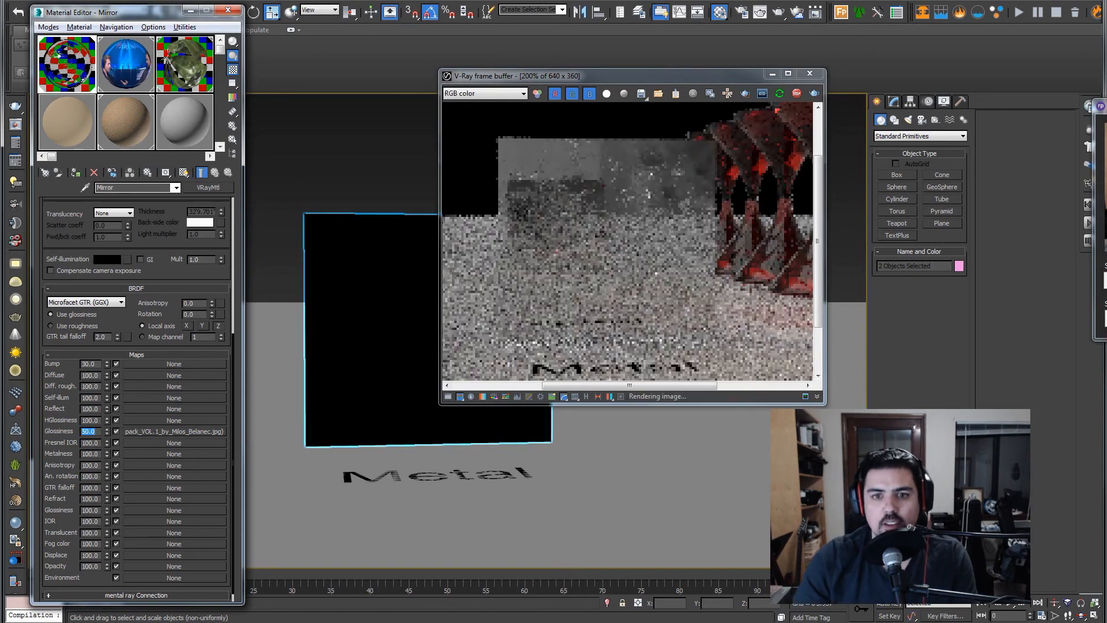
- Try a reflection glossiness of 0.5 on the Mirror material, and restore it to 1.0
{"action": "scroll", "coordinate": [92, 310], "scroll_direction": "up", "scroll_amount": 6}
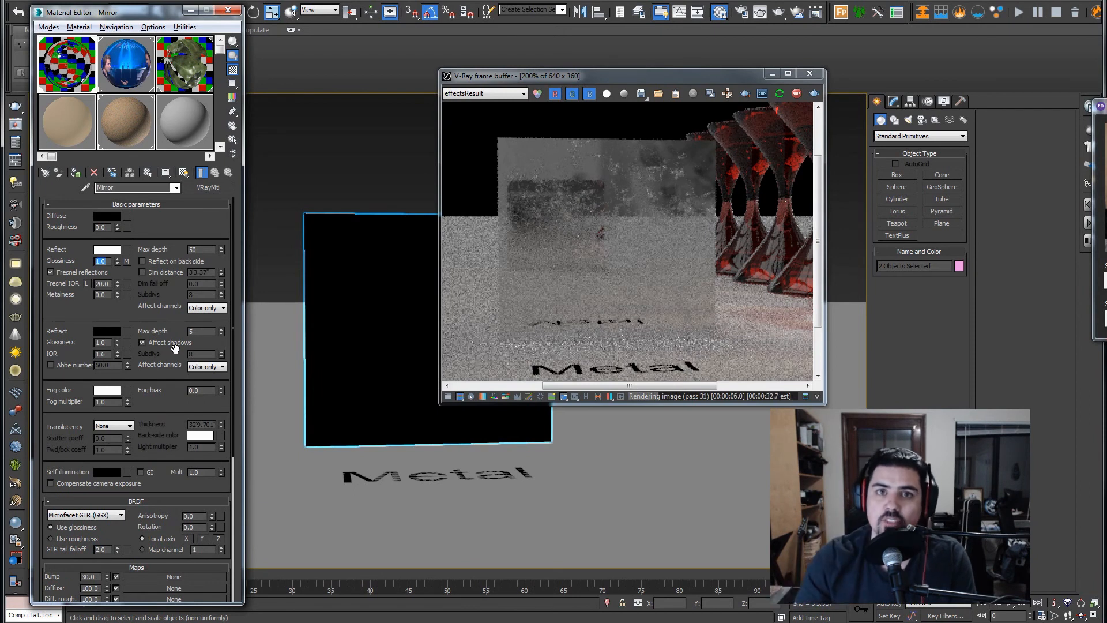
{"action": "type", "text": ".5"}
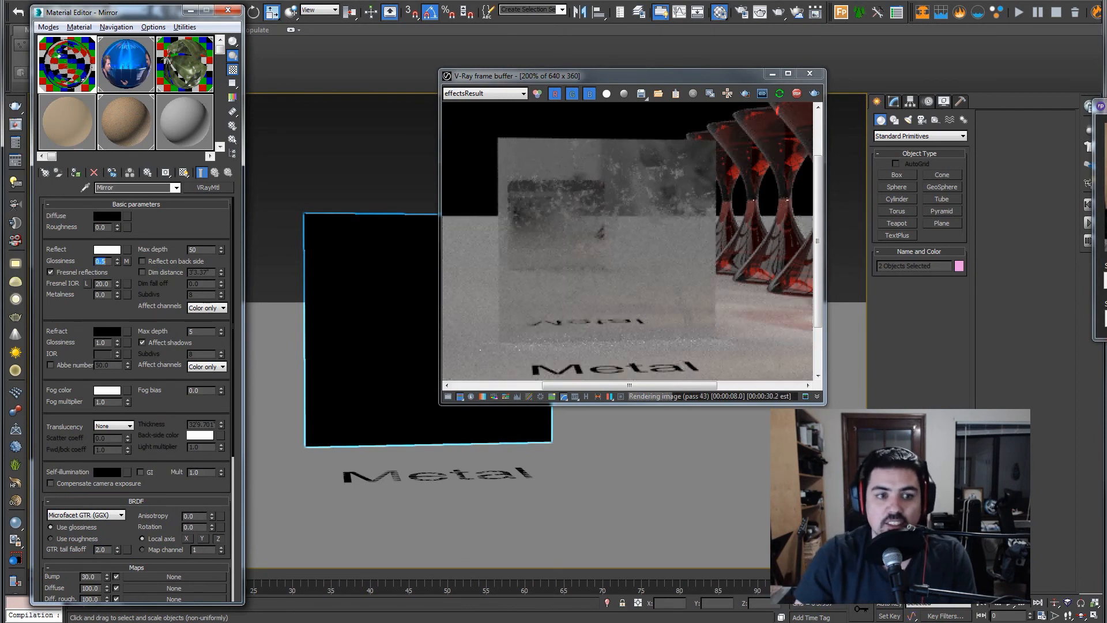
{"action": "key", "text": "Return"}
{"action": "type", "text": "1"}
{"action": "key", "text": "Return"}
- Set the amount of the Mirror material's reflection glossiness map to 25 and inspect the mirror in the render
{"action": "left_click_drag", "start_coordinate": [83, 327], "coordinate": [83, 131]}
{"action": "left_click_drag", "start_coordinate": [96, 450], "coordinate": [23, 449]}
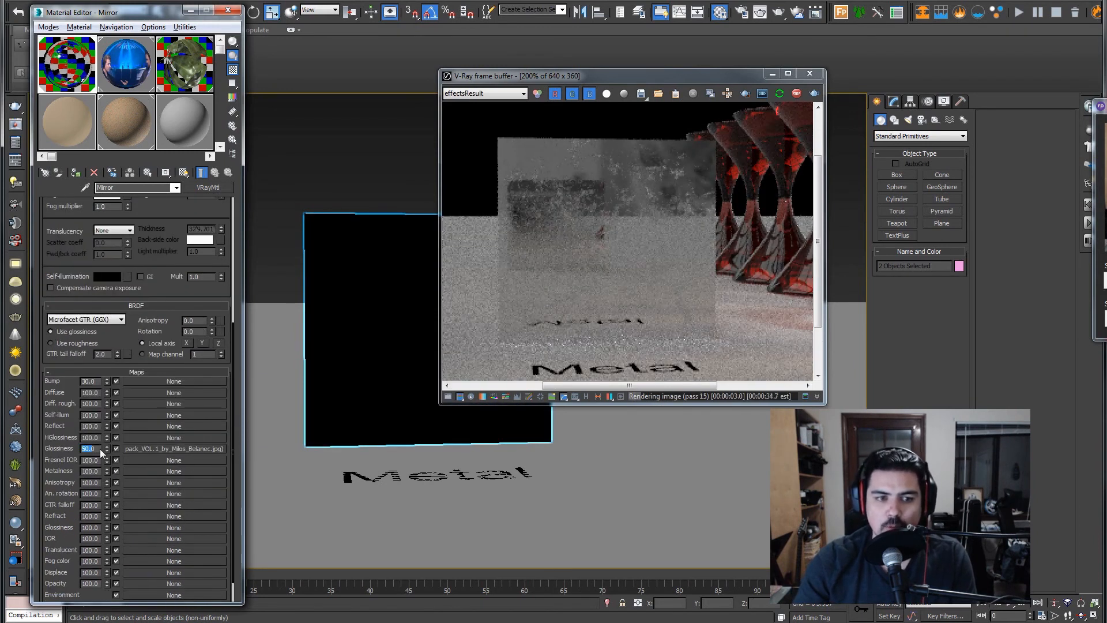
{"action": "type", "text": "25"}
{"action": "key", "text": "Return"}
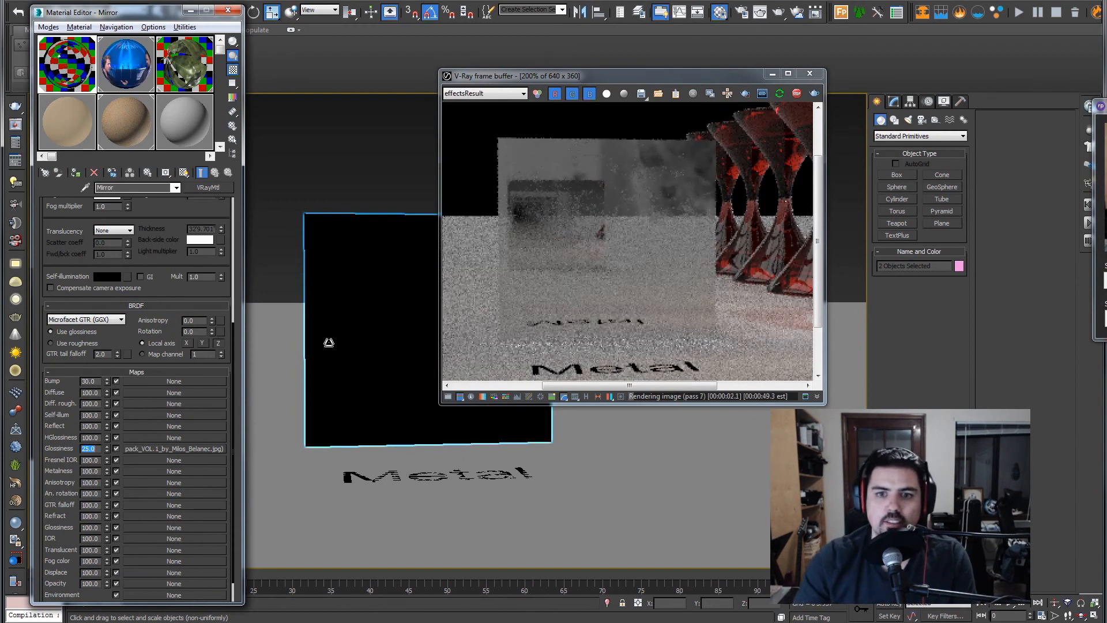
{"action": "left_click", "coordinate": [645, 198]}
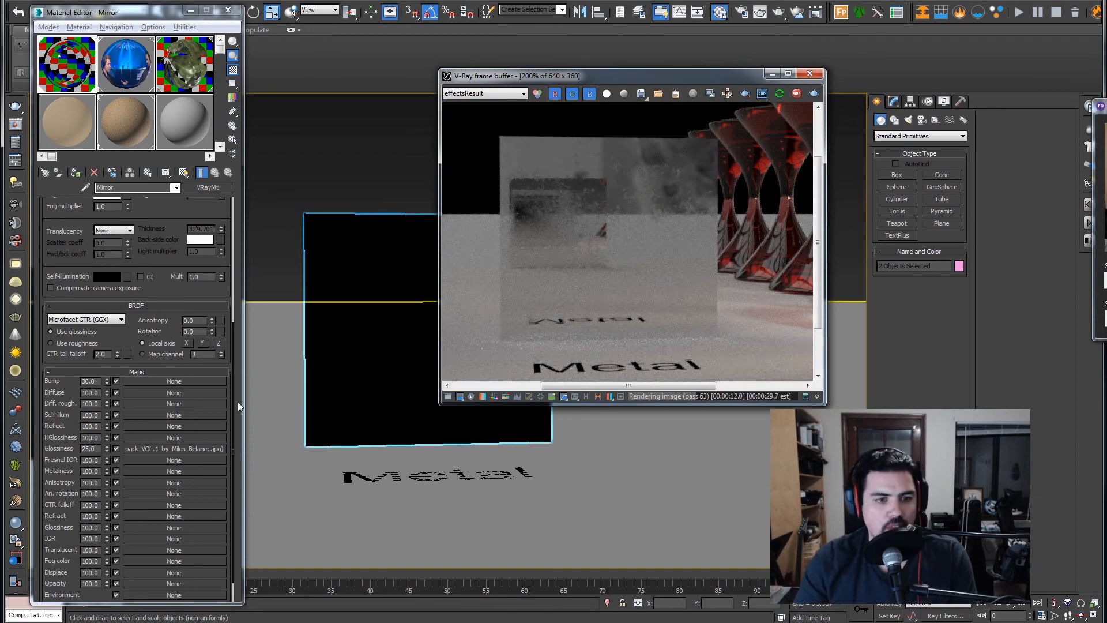
- Copy the Mirror material's reflection glossiness map into its diffuse map slot as an independent copy
{"action": "left_click_drag", "start_coordinate": [65, 450], "coordinate": [79, 402]}
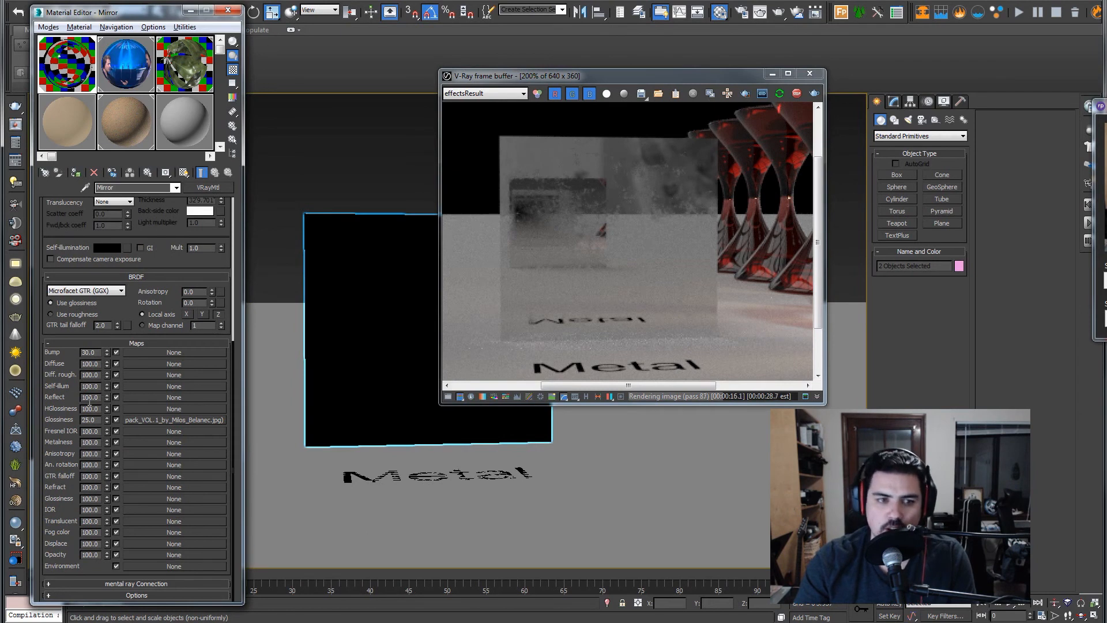
{"action": "scroll", "coordinate": [77, 536], "scroll_direction": "up", "scroll_amount": 5}
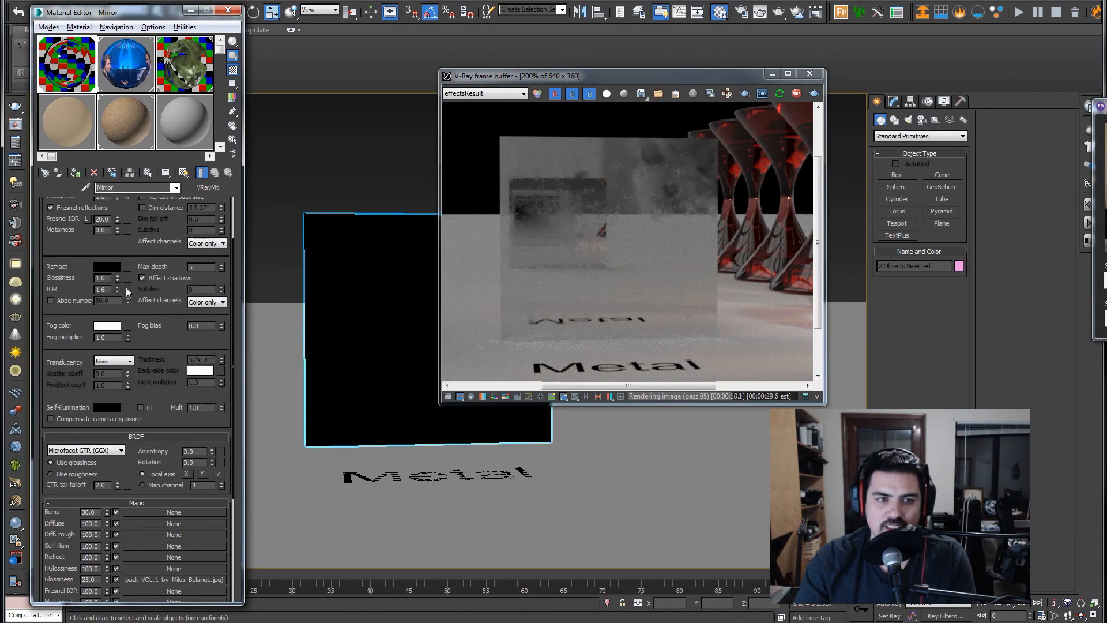
{"action": "scroll", "coordinate": [65, 340], "scroll_direction": "down", "scroll_amount": 5}
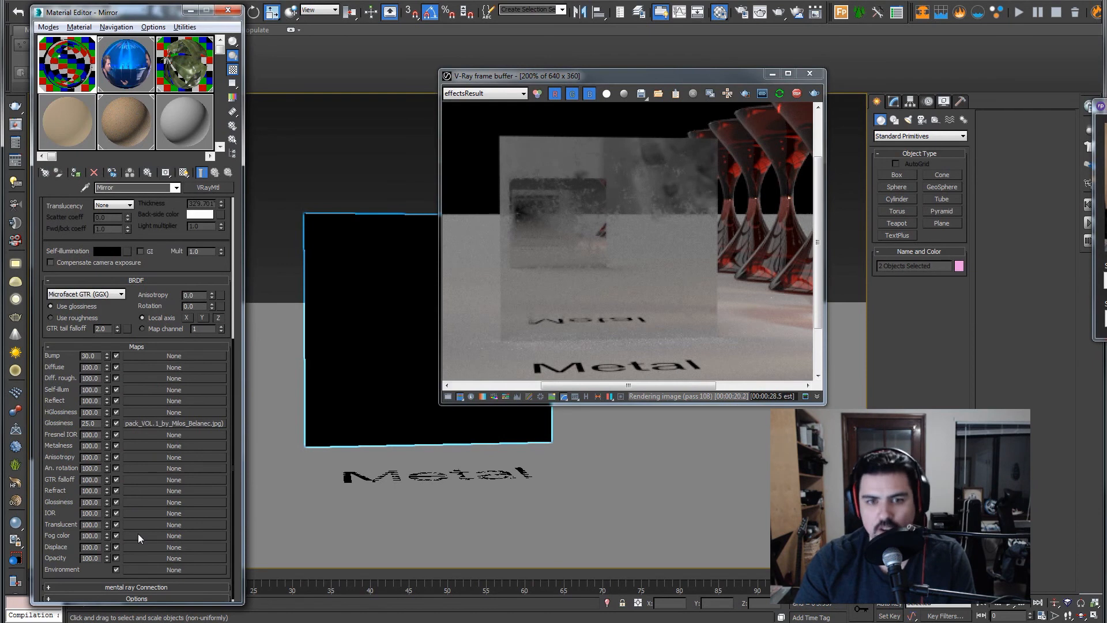
{"action": "left_click_drag", "start_coordinate": [77, 267], "coordinate": [71, 542]}
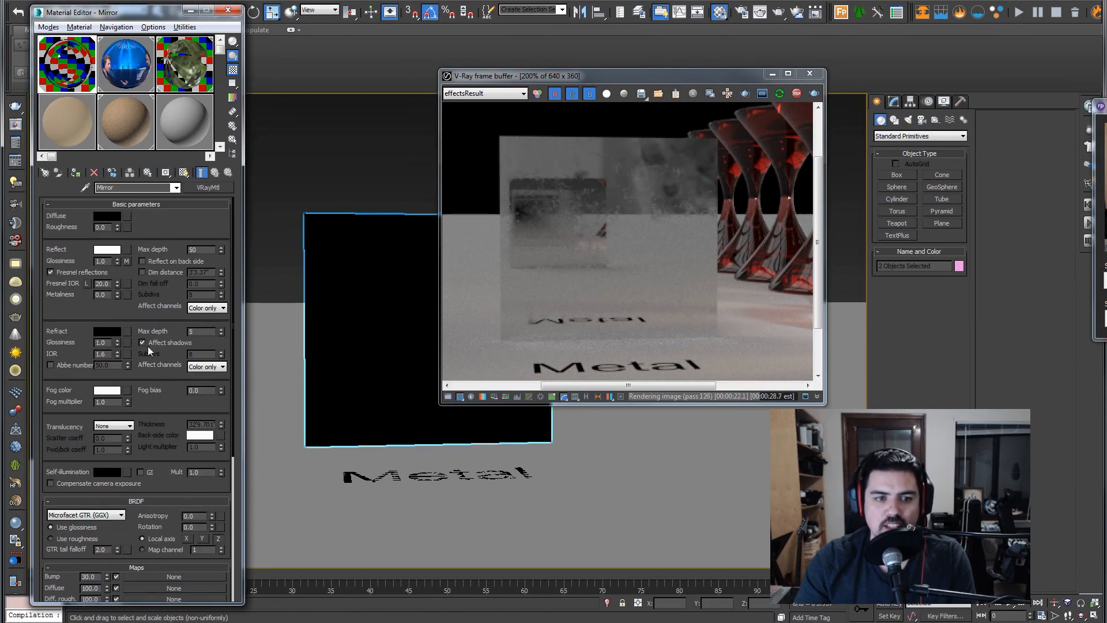
{"action": "left_click_drag", "start_coordinate": [127, 216], "coordinate": [127, 283]}
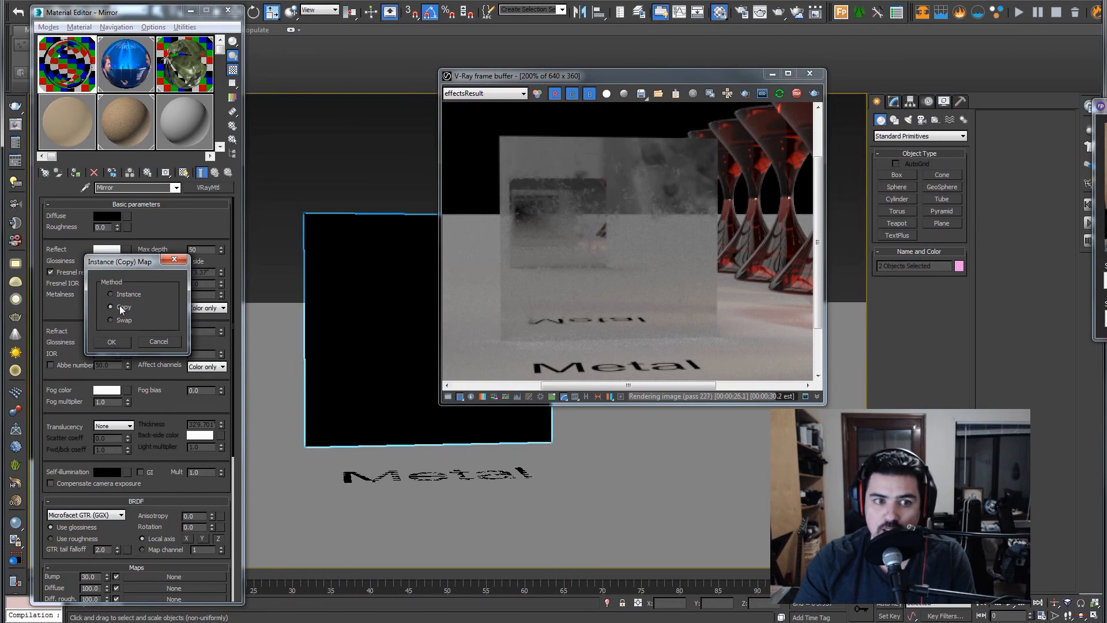
{"action": "left_click", "coordinate": [112, 341]}
{"action": "scroll", "coordinate": [92, 390], "scroll_direction": "down", "scroll_amount": 5}
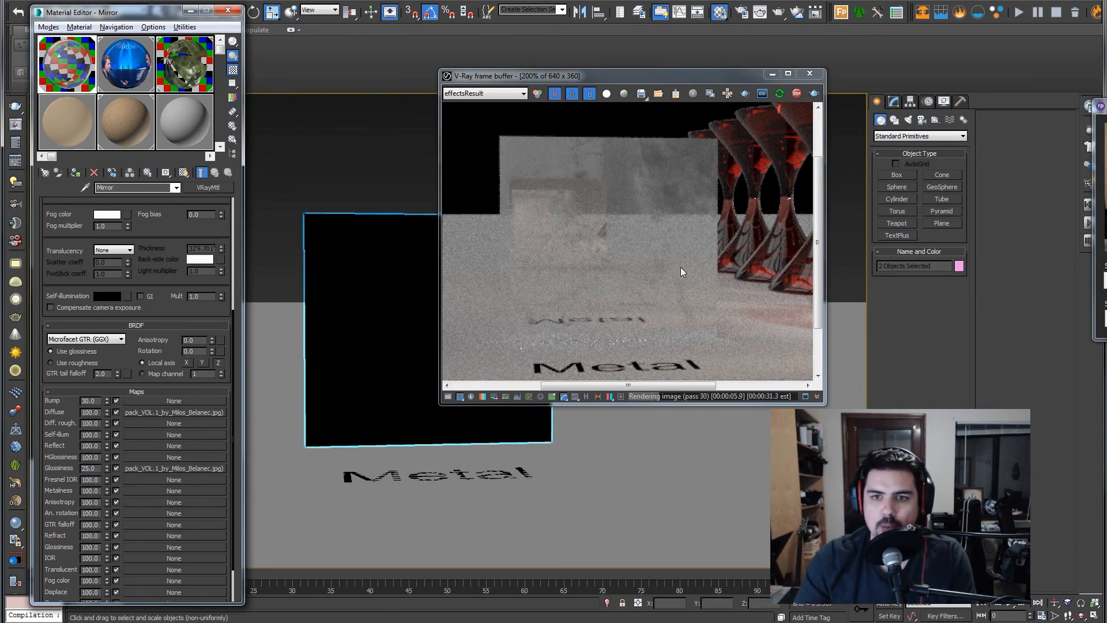
- Return the rendered image to 100% zoom, stop the interactive render and close the frame buffer
{"action": "double_click", "coordinate": [711, 257]}
{"action": "left_click", "coordinate": [797, 94]}
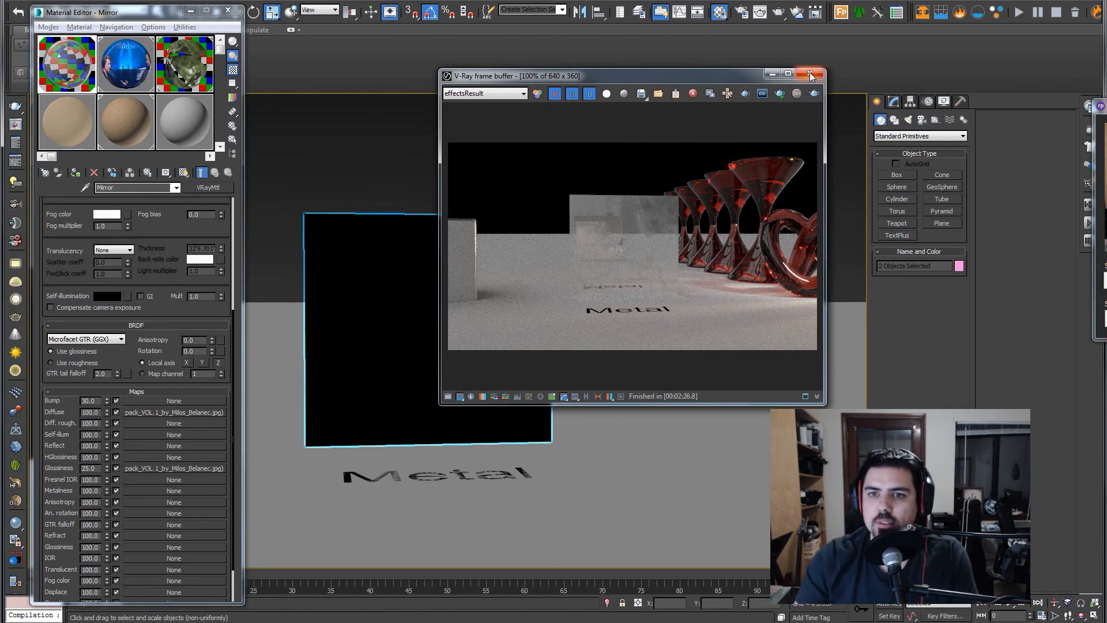
{"action": "left_click", "coordinate": [809, 74]}
- Switch the viewport to the 03 Glass camera, start the interactive render, and move the frame buffer clear of the glass objects
{"action": "left_click", "coordinate": [609, 182]}
{"action": "key", "text": "c"}
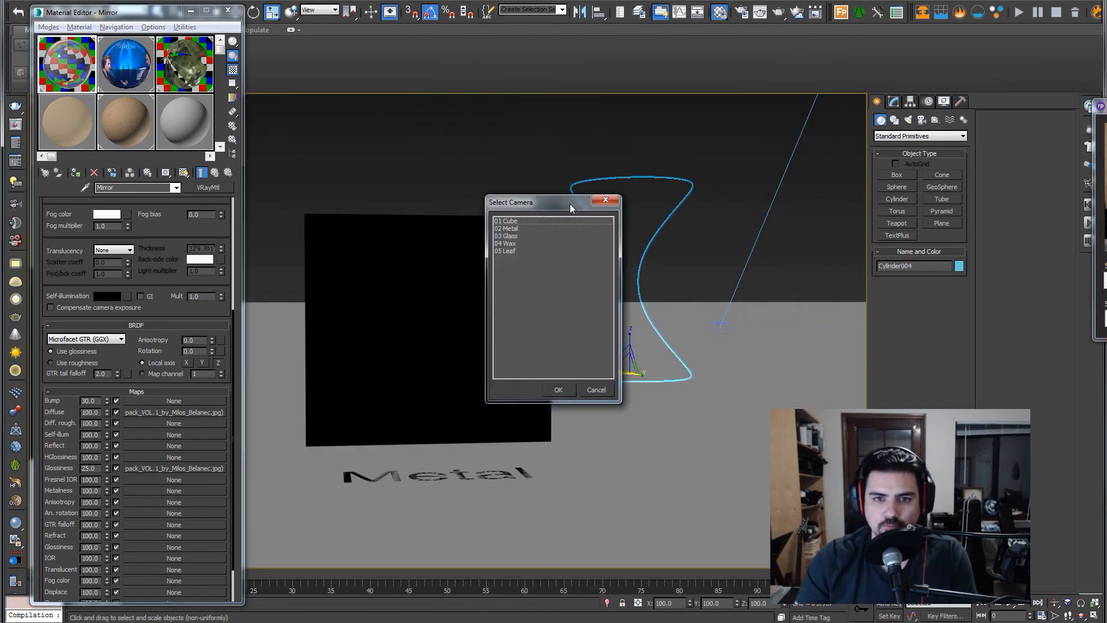
{"action": "double_click", "coordinate": [519, 236]}
{"action": "right_click", "coordinate": [519, 235]}
{"action": "left_click", "coordinate": [541, 368]}
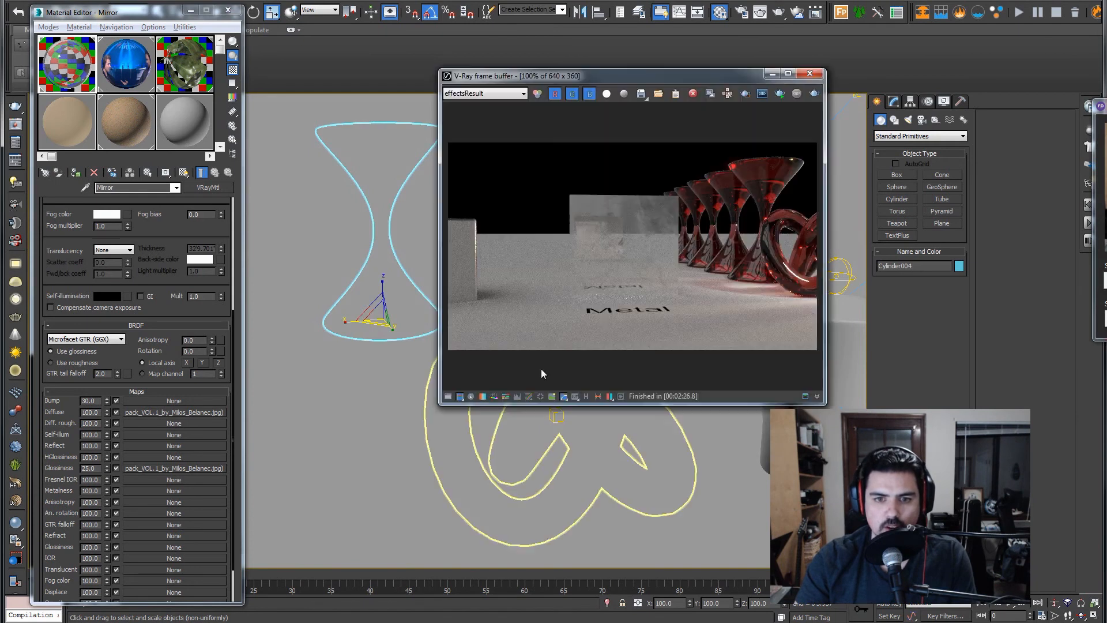
{"action": "key", "text": "shift+q"}
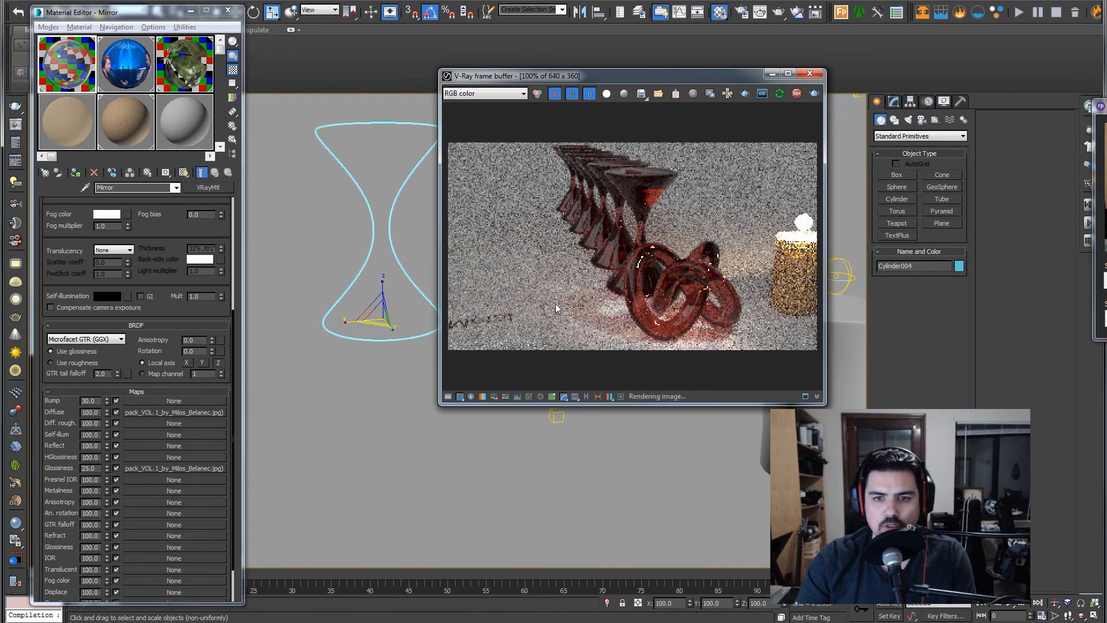
{"action": "left_click_drag", "start_coordinate": [642, 79], "coordinate": [790, 144]}
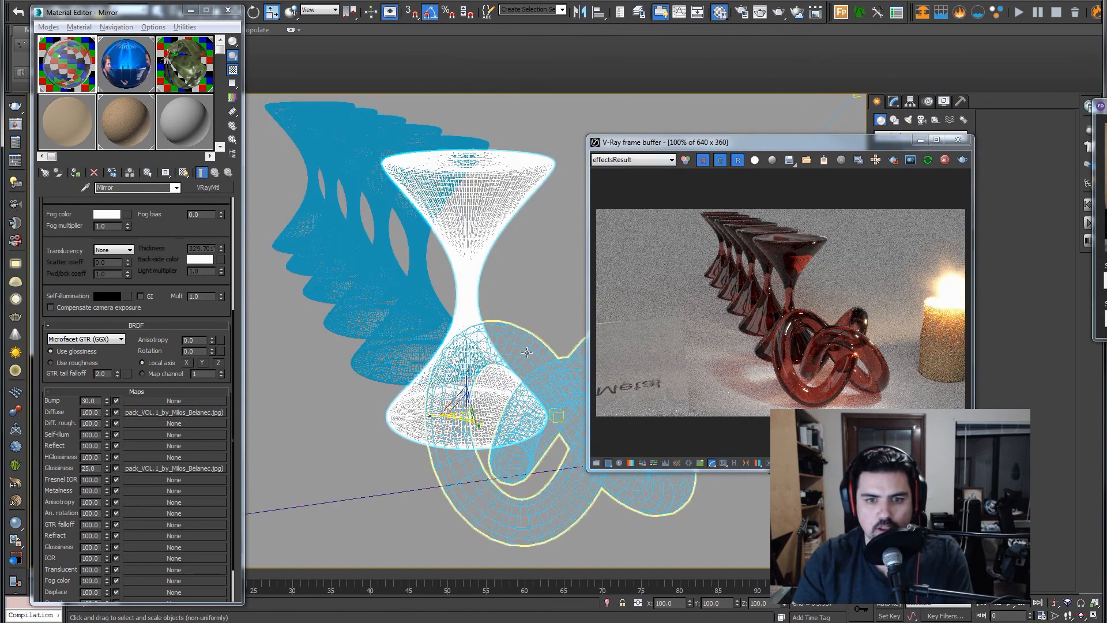
- Select the whole row of hourglass-shaped cylinders together with the torus knot in front of them
{"action": "left_click", "coordinate": [478, 226], "text": "ctrl"}
{"action": "left_click", "coordinate": [420, 229], "text": "ctrl"}
{"action": "left_click", "coordinate": [383, 221], "text": "ctrl"}
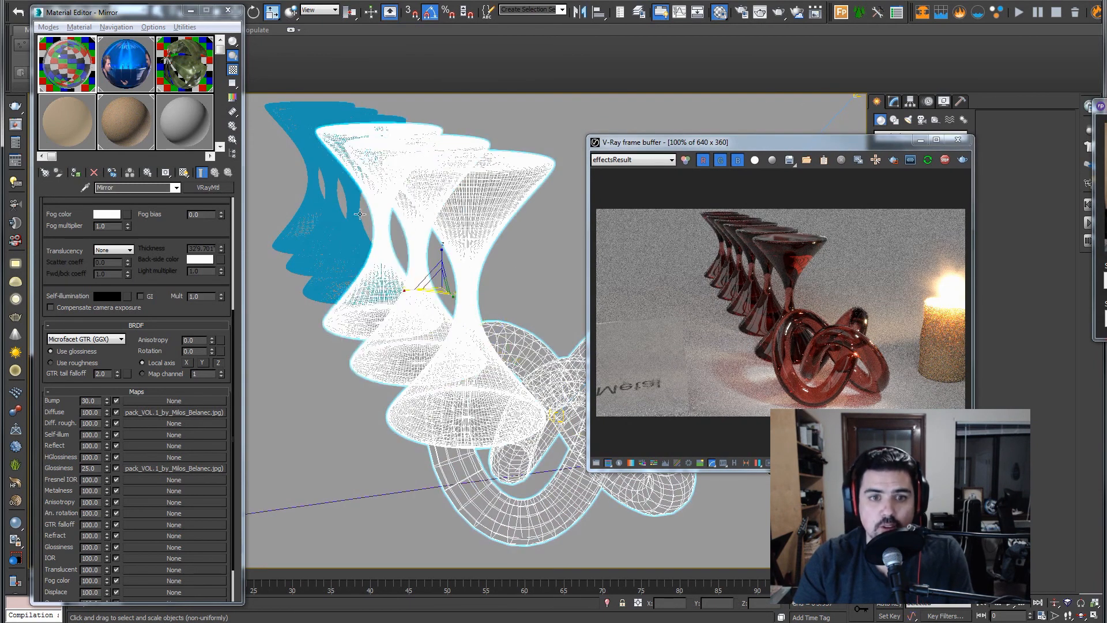
{"action": "left_click", "coordinate": [352, 219], "text": "ctrl"}
{"action": "left_click", "coordinate": [312, 215], "text": "ctrl"}
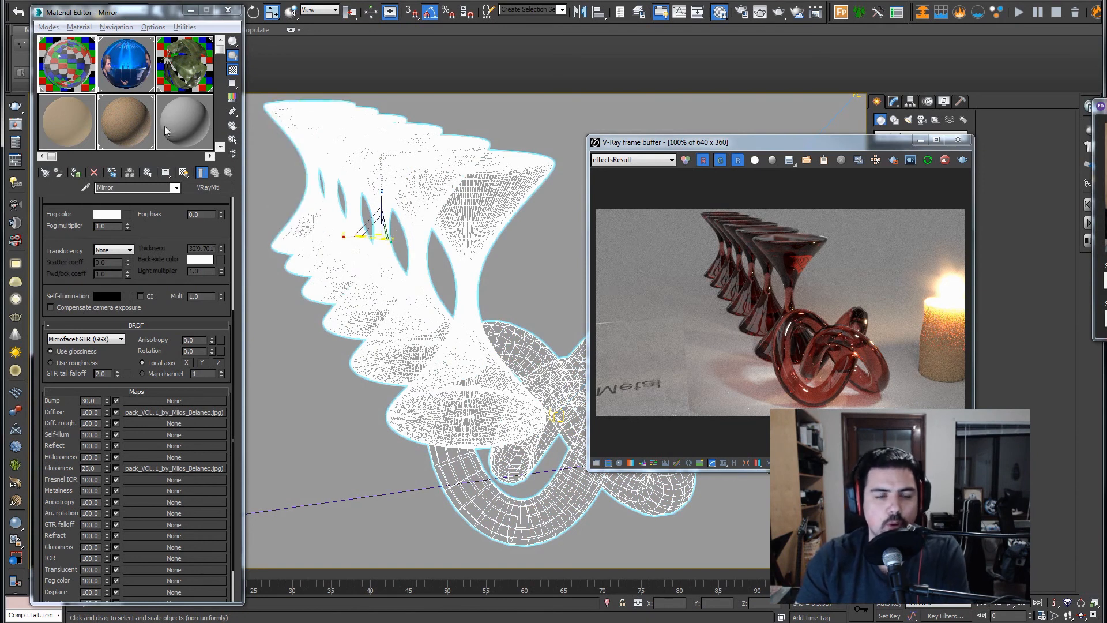
- Load a new VRayMtl into the first sample slot and assign it to the selected cylinders and torus knot
{"action": "left_click", "coordinate": [44, 173]}
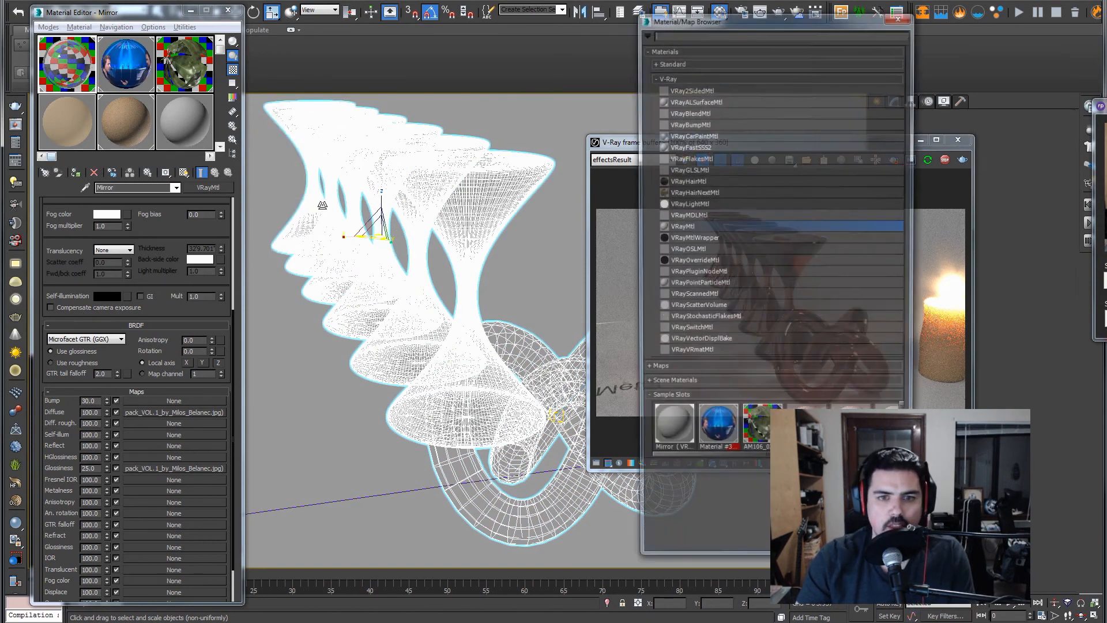
{"action": "double_click", "coordinate": [684, 227]}
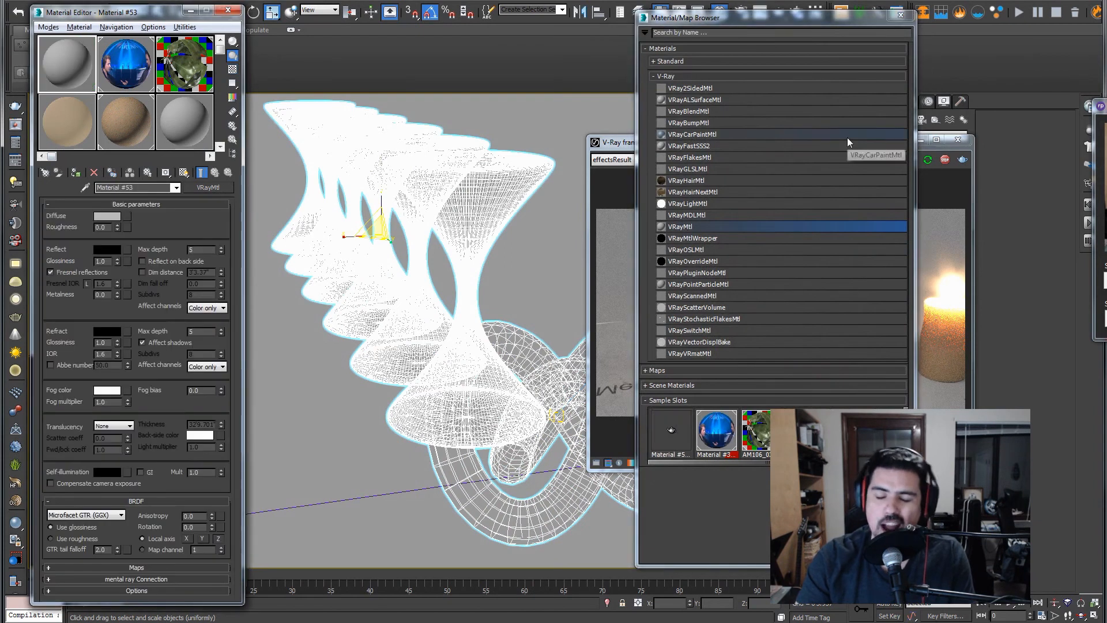
{"action": "left_click", "coordinate": [901, 18]}
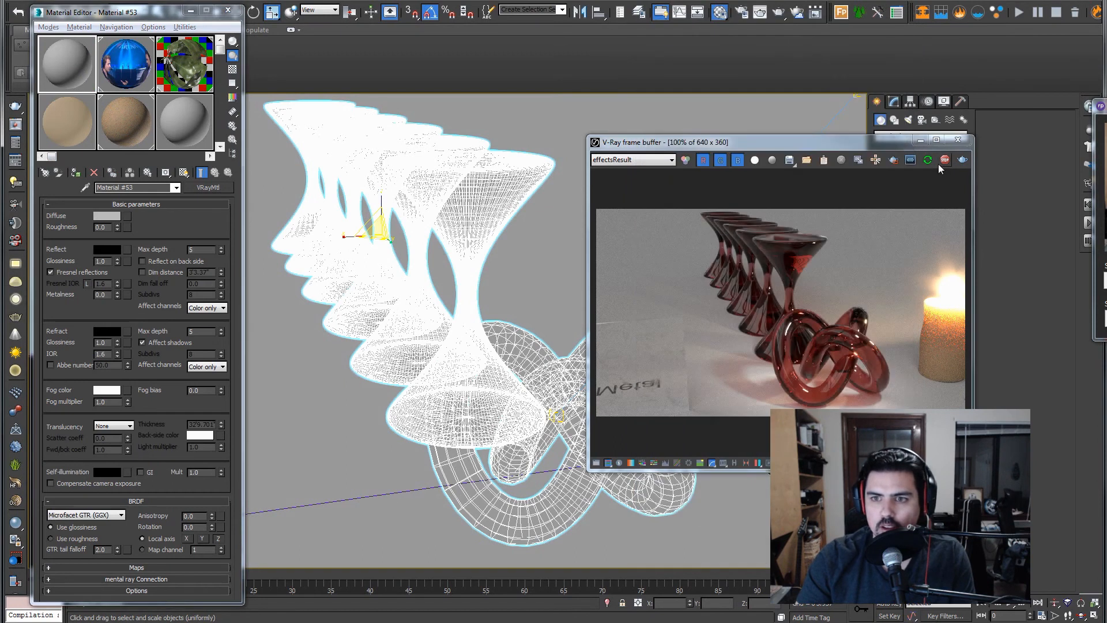
{"action": "left_click", "coordinate": [74, 176]}
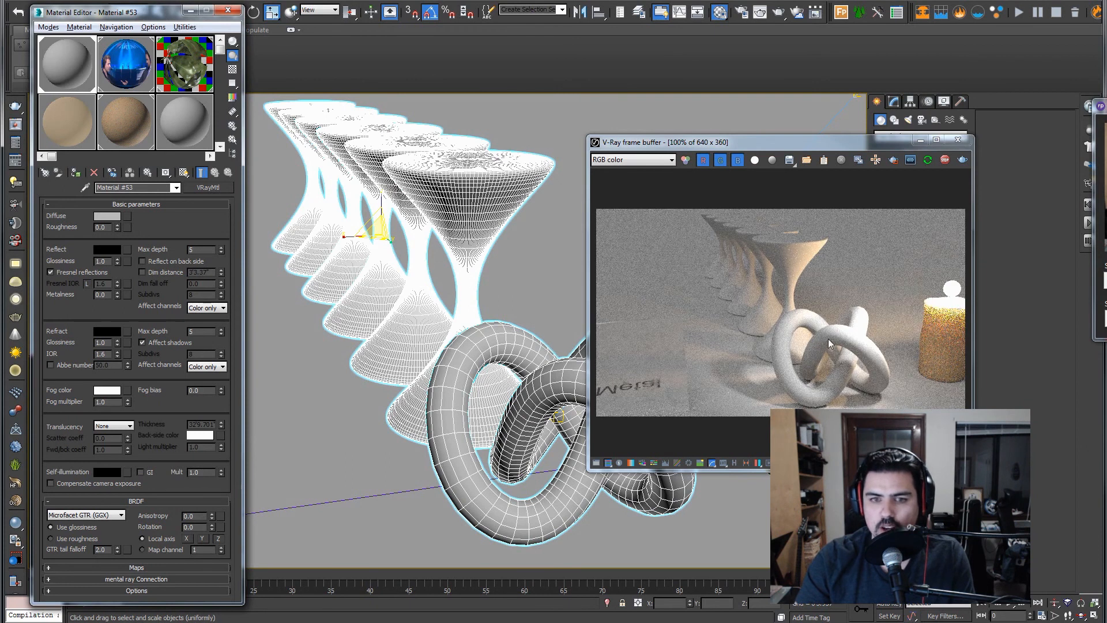
- Set the new material's diffuse color to pure black
{"action": "left_click", "coordinate": [117, 219]}
{"action": "left_click_drag", "start_coordinate": [171, 134], "coordinate": [170, 165]}
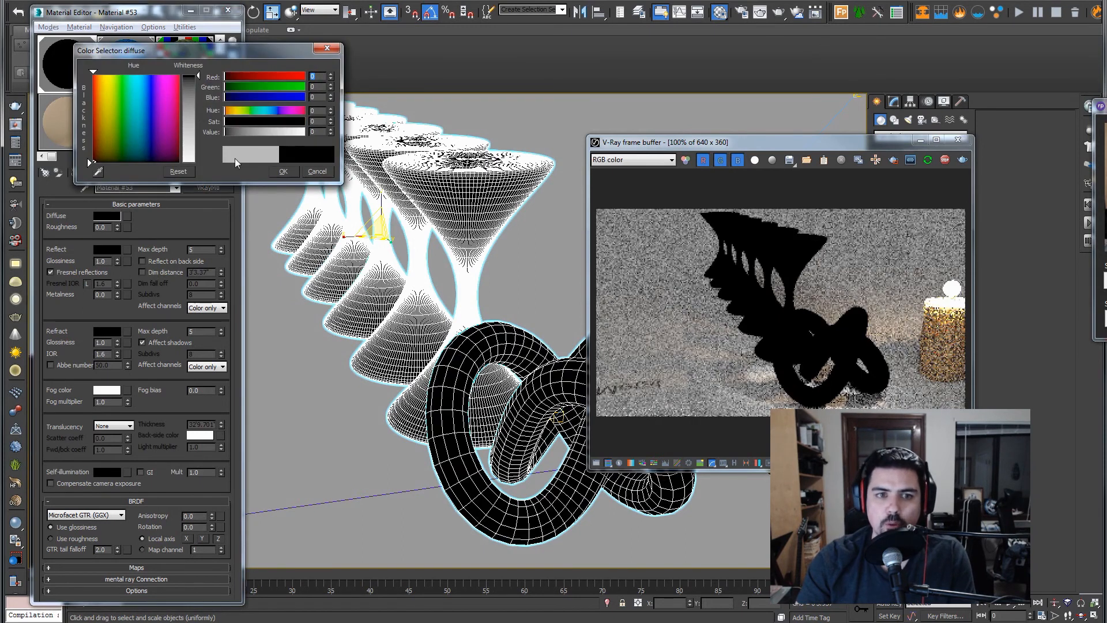
{"action": "left_click", "coordinate": [283, 171]}
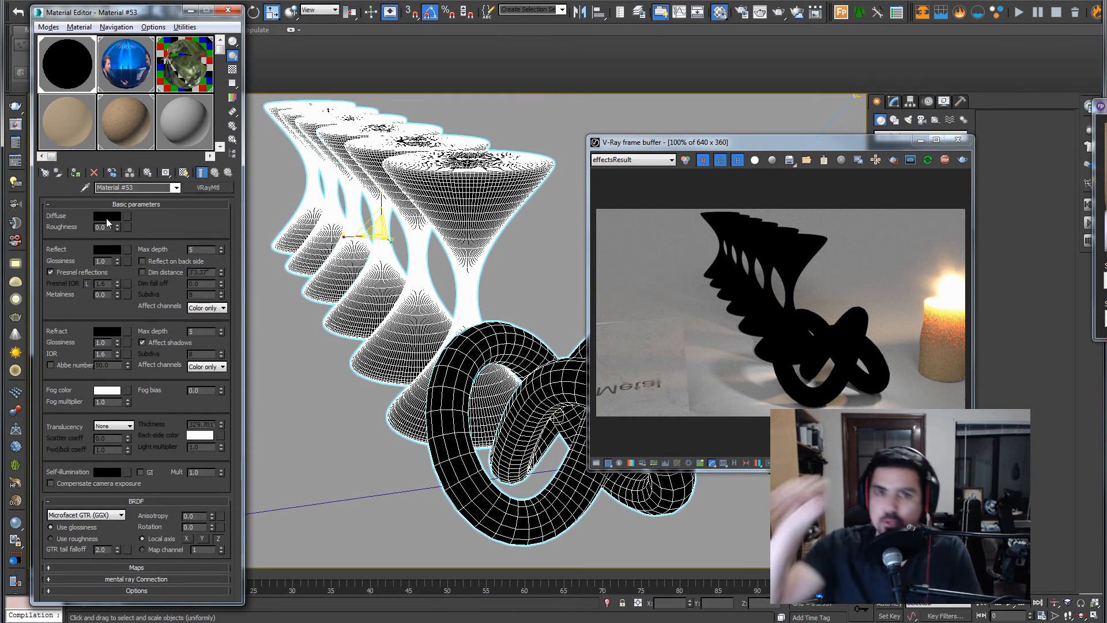
- Try the diffuse color at near-white 252, light grey 220 and very dark grey 13
{"action": "left_click", "coordinate": [106, 217]}
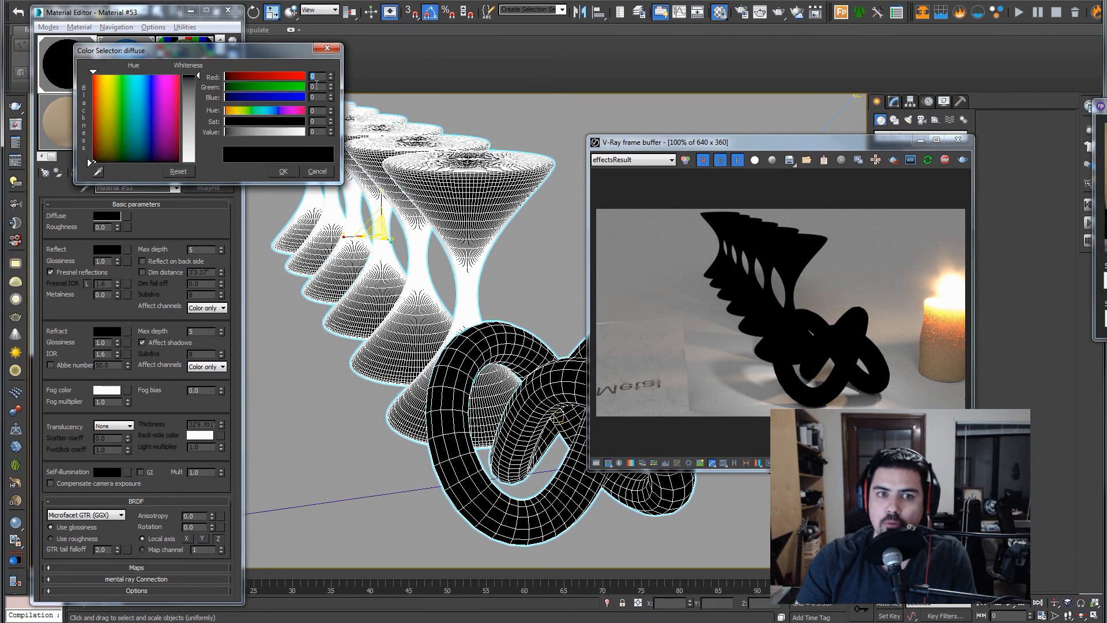
{"action": "left_click_drag", "start_coordinate": [198, 153], "coordinate": [198, 164]}
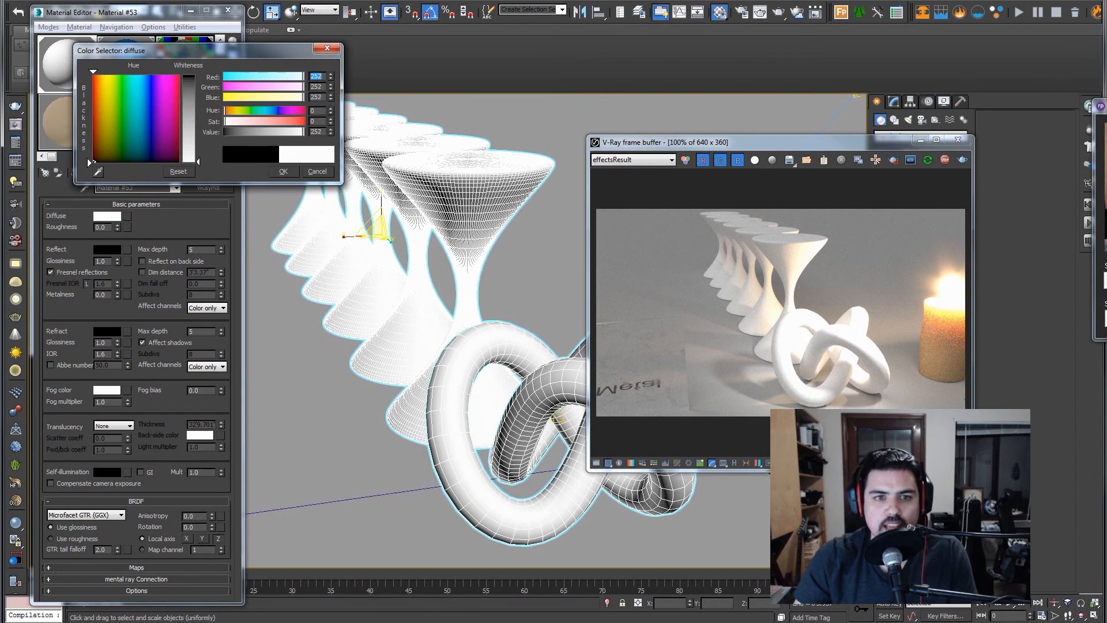
{"action": "left_click_drag", "start_coordinate": [198, 163], "coordinate": [199, 151]}
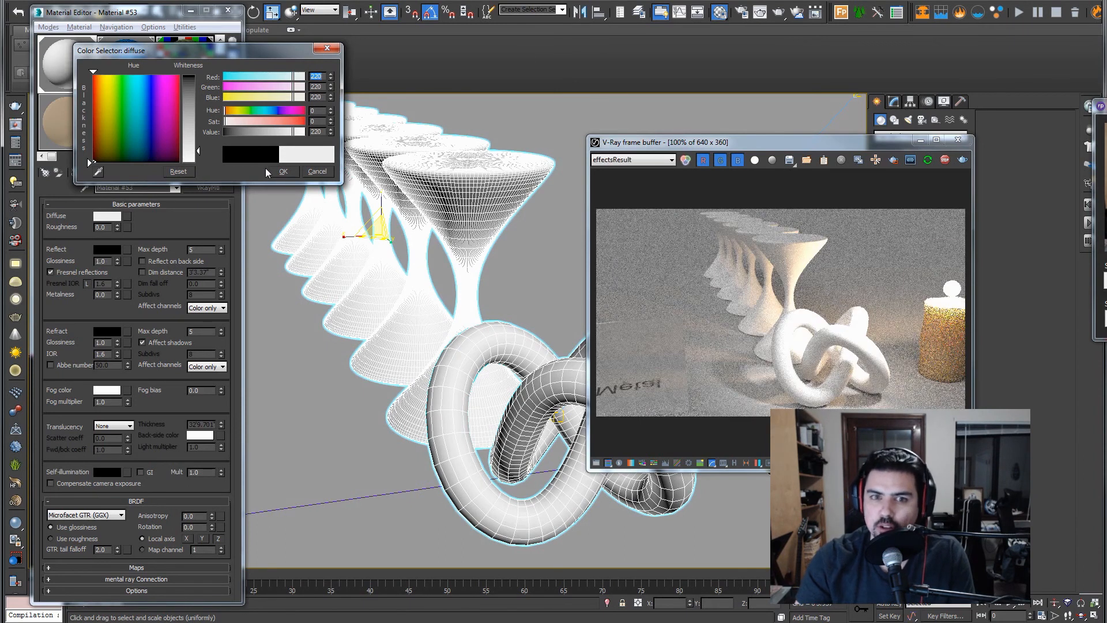
{"action": "left_click_drag", "start_coordinate": [200, 151], "coordinate": [198, 79]}
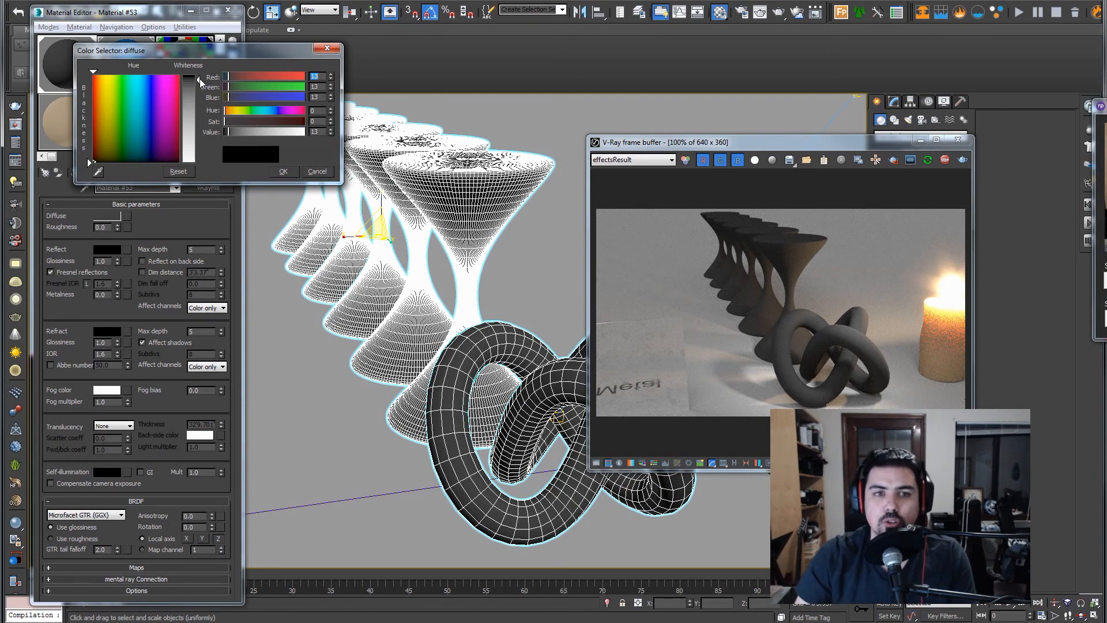
- Set the diffuse color's red, green and blue values to 3 each
{"action": "type", "text": "3"}
{"action": "key", "text": "Tab"}
{"action": "type", "text": "3"}
{"action": "key", "text": "Tab"}
{"action": "type", "text": "3"}
{"action": "key", "text": "Tab"}
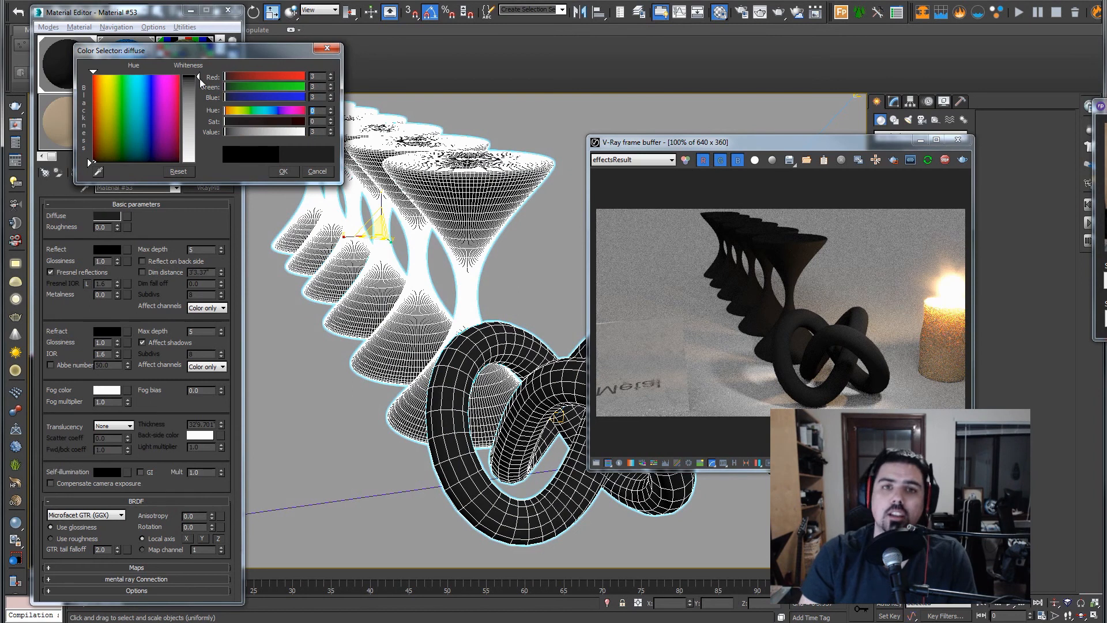
- Raise the diffuse color to dark grey with red, green and blue at 25
{"action": "key", "text": "shift+Tab"}
{"action": "key", "text": "shift+Tab"}
{"action": "key", "text": "shift+Tab"}
{"action": "type", "text": "25"}
{"action": "key", "text": "Tab"}
{"action": "type", "text": "25"}
{"action": "key", "text": "Tab"}
{"action": "type", "text": "25"}
{"action": "key", "text": "Tab"}
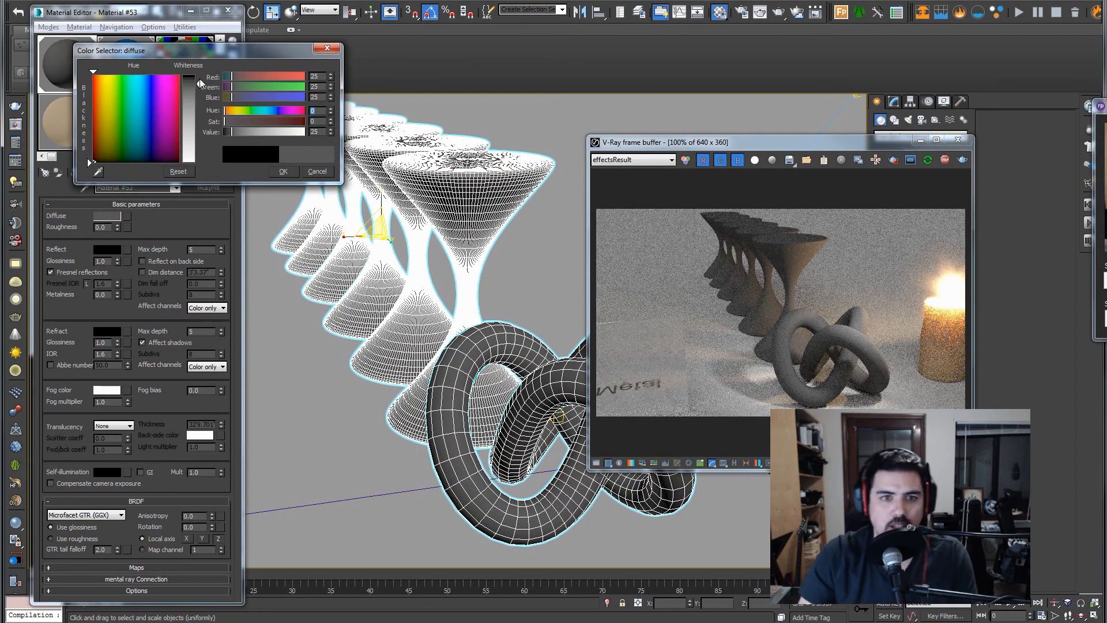
- Return the diffuse color to pure black with red, green and blue at 0, and accept it
{"action": "key", "text": "shift+Tab"}
{"action": "key", "text": "shift+Tab"}
{"action": "key", "text": "shift+Tab"}
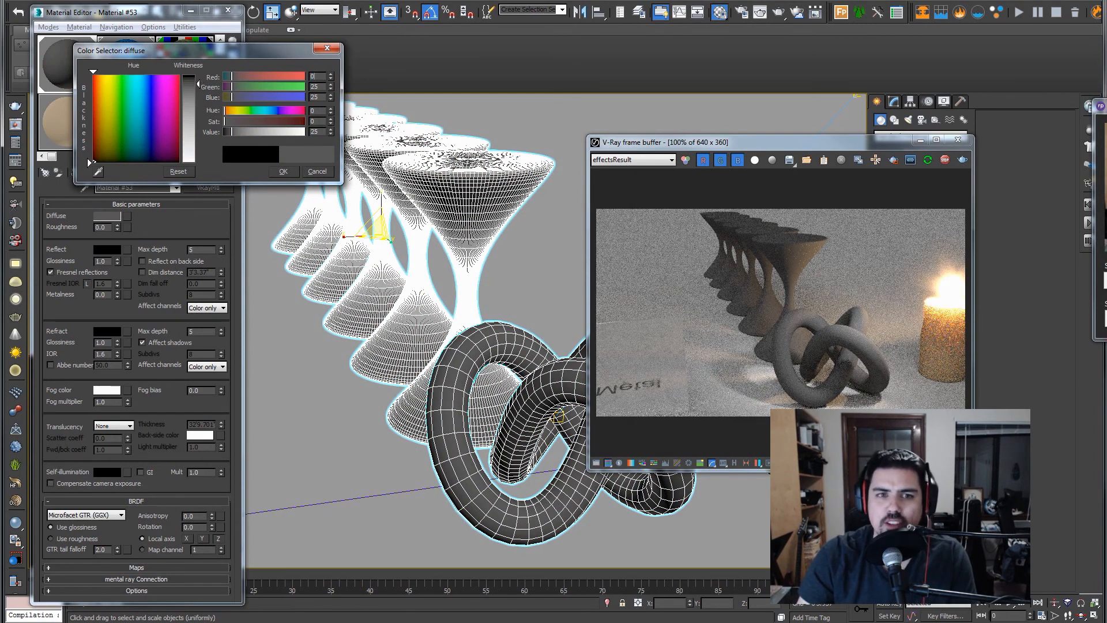
{"action": "type", "text": "0"}
{"action": "key", "text": "Tab"}
{"action": "type", "text": "0"}
{"action": "key", "text": "Tab"}
{"action": "type", "text": "0"}
{"action": "key", "text": "Tab"}
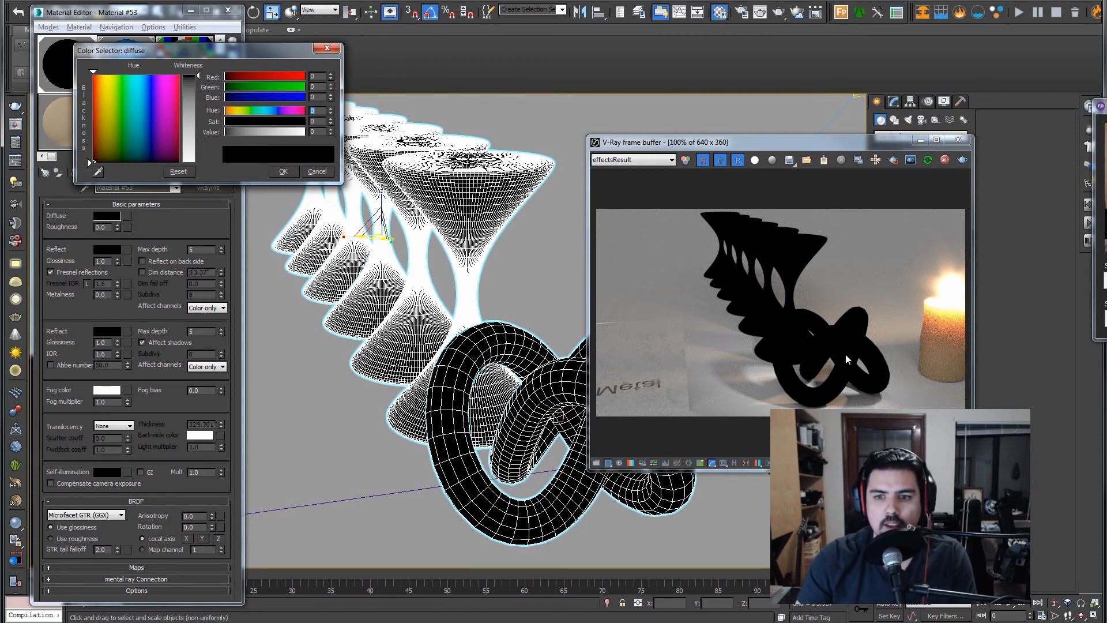
{"action": "left_click", "coordinate": [282, 171]}
- Set the material's reflection color to light grey and its refraction color to near-white at 245
{"action": "left_click", "coordinate": [106, 249]}
{"action": "left_click_drag", "start_coordinate": [202, 126], "coordinate": [195, 140]}
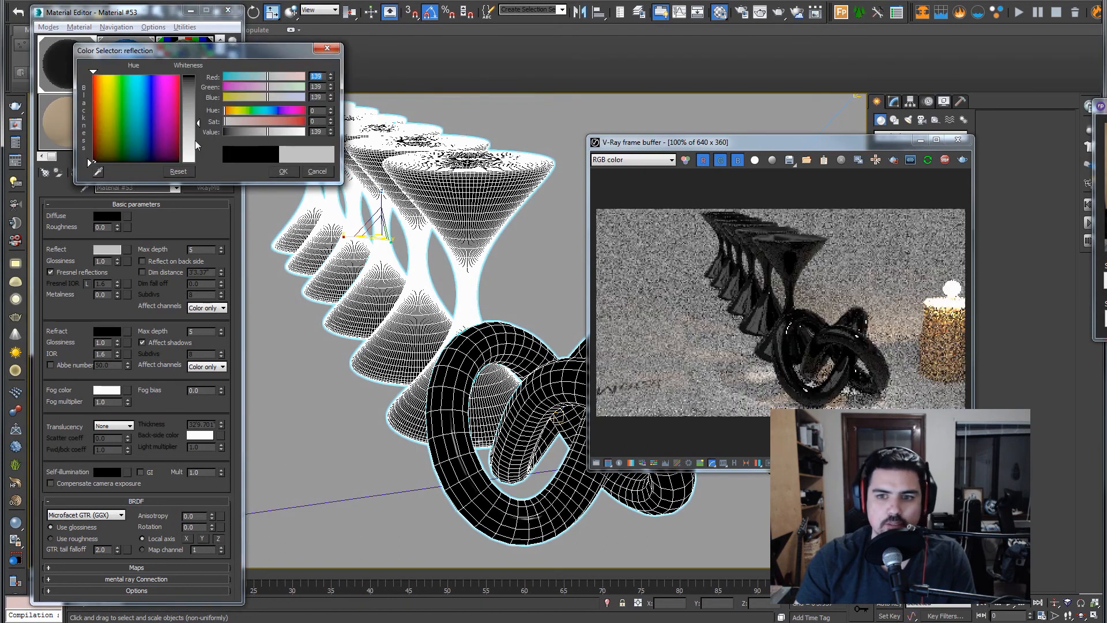
{"action": "left_click", "coordinate": [282, 171]}
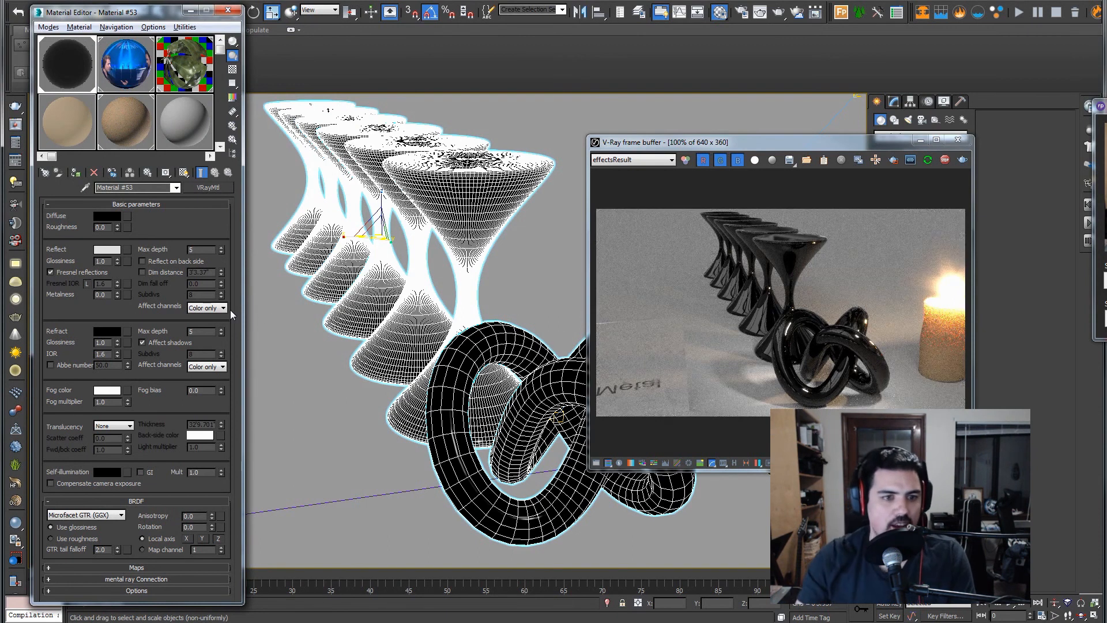
{"action": "left_click", "coordinate": [106, 331]}
{"action": "left_click_drag", "start_coordinate": [196, 77], "coordinate": [192, 160]}
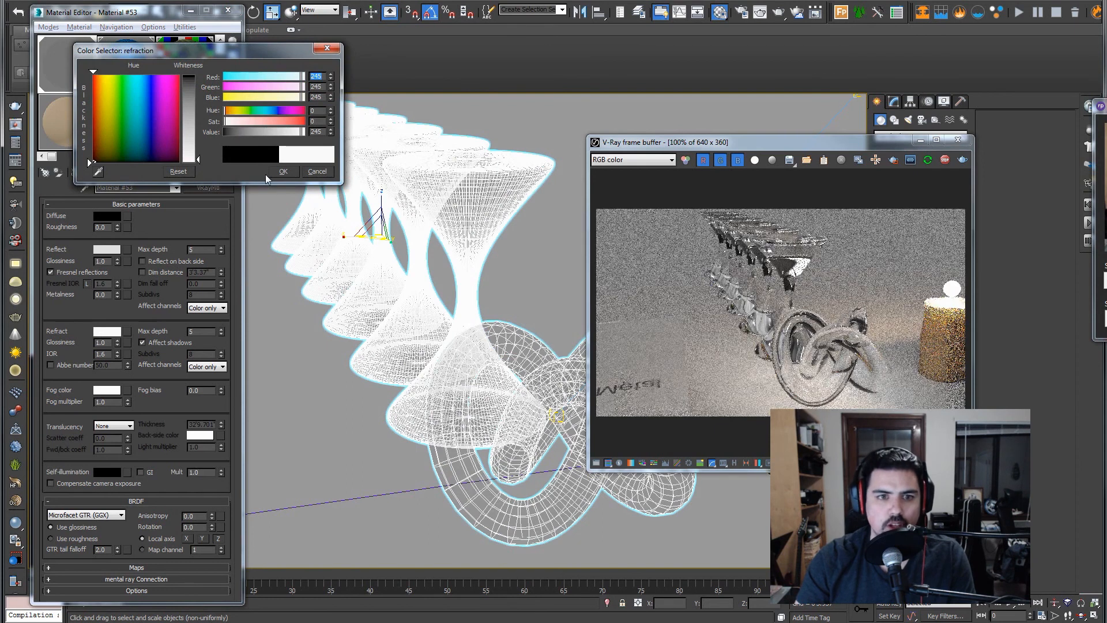
{"action": "left_click", "coordinate": [283, 172]}
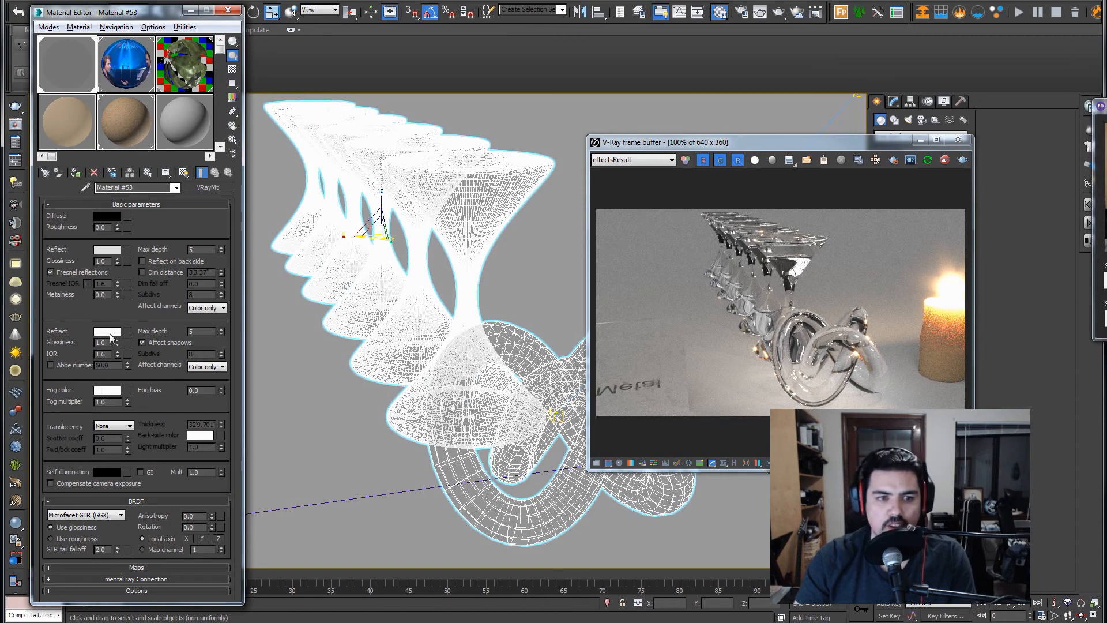
- Try a mid-grey refraction color of 134, and settle on pure white at 255
{"action": "left_click", "coordinate": [107, 332]}
{"action": "left_click_drag", "start_coordinate": [198, 76], "coordinate": [196, 122]}
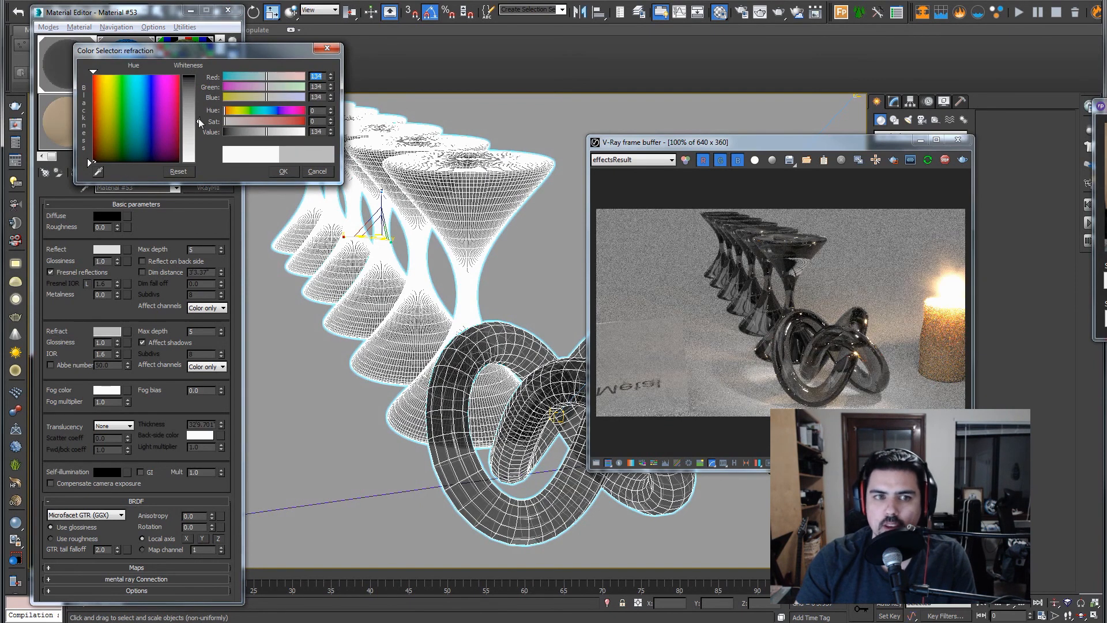
{"action": "left_click_drag", "start_coordinate": [199, 105], "coordinate": [198, 162]}
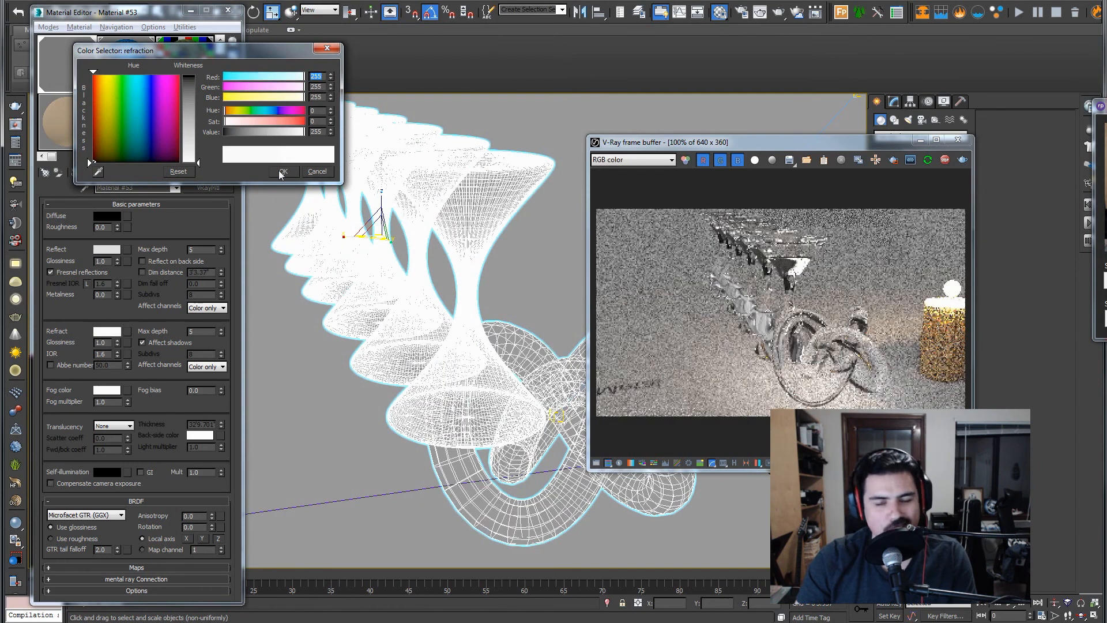
{"action": "left_click", "coordinate": [283, 171]}
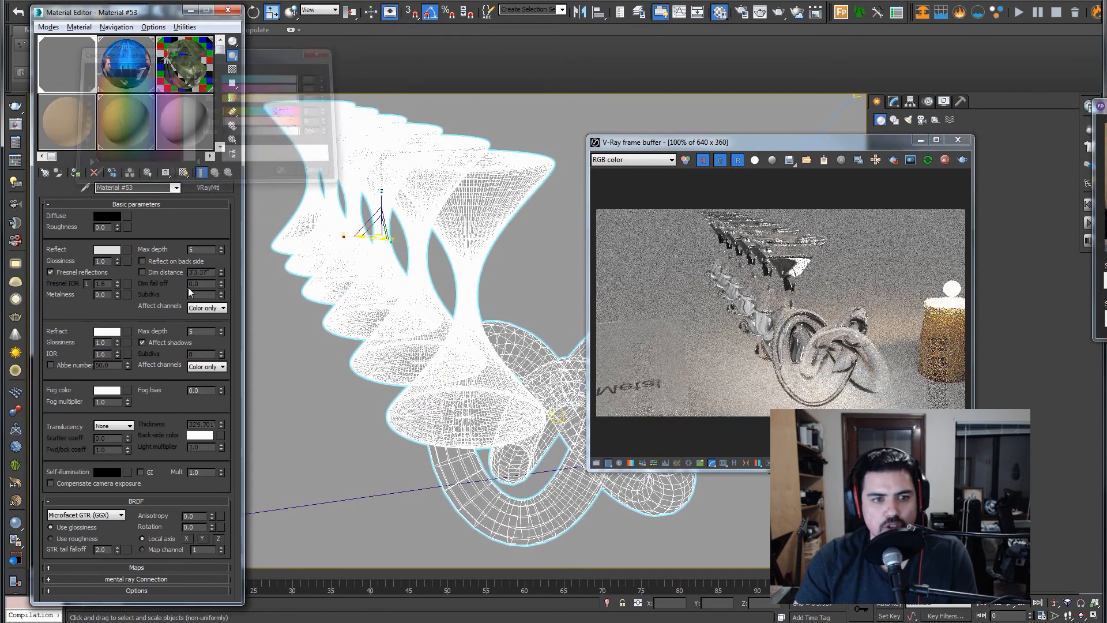
- Try a saturated green fog color, and change it to a pale cyan with hue 135 and saturation 9
{"action": "left_click", "coordinate": [106, 391]}
{"action": "left_click", "coordinate": [253, 113]}
{"action": "left_click_drag", "start_coordinate": [255, 121], "coordinate": [324, 125]}
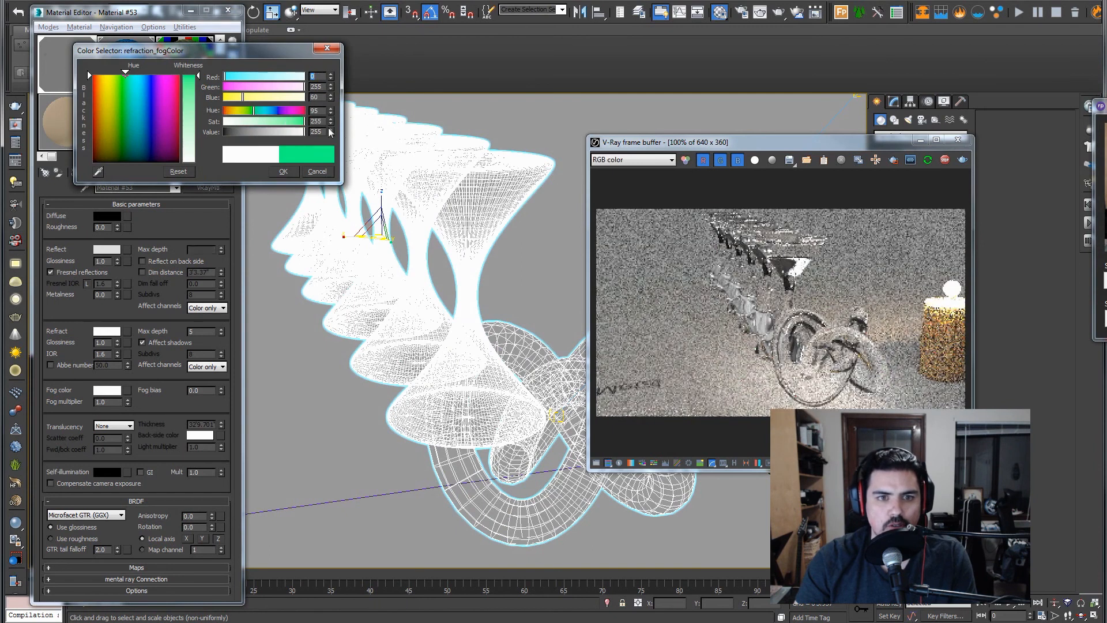
{"action": "left_click", "coordinate": [265, 112]}
{"action": "left_click_drag", "start_coordinate": [289, 118], "coordinate": [226, 120]}
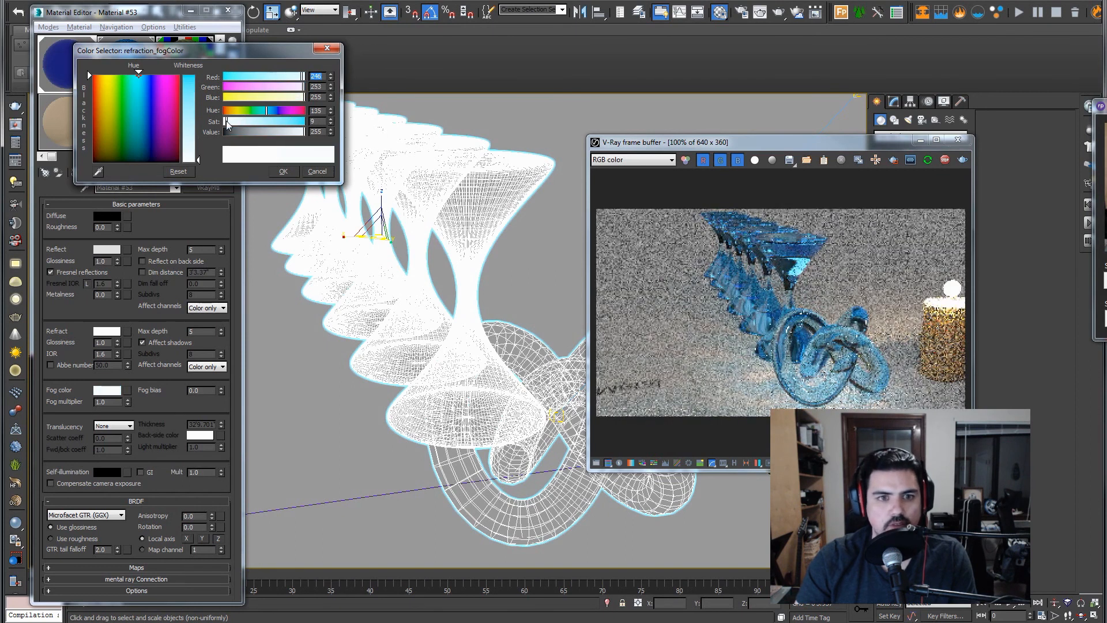
- Set the fog color's value to 251 and its saturation to 2, and accept the color
{"action": "left_click_drag", "start_coordinate": [302, 132], "coordinate": [224, 121]}
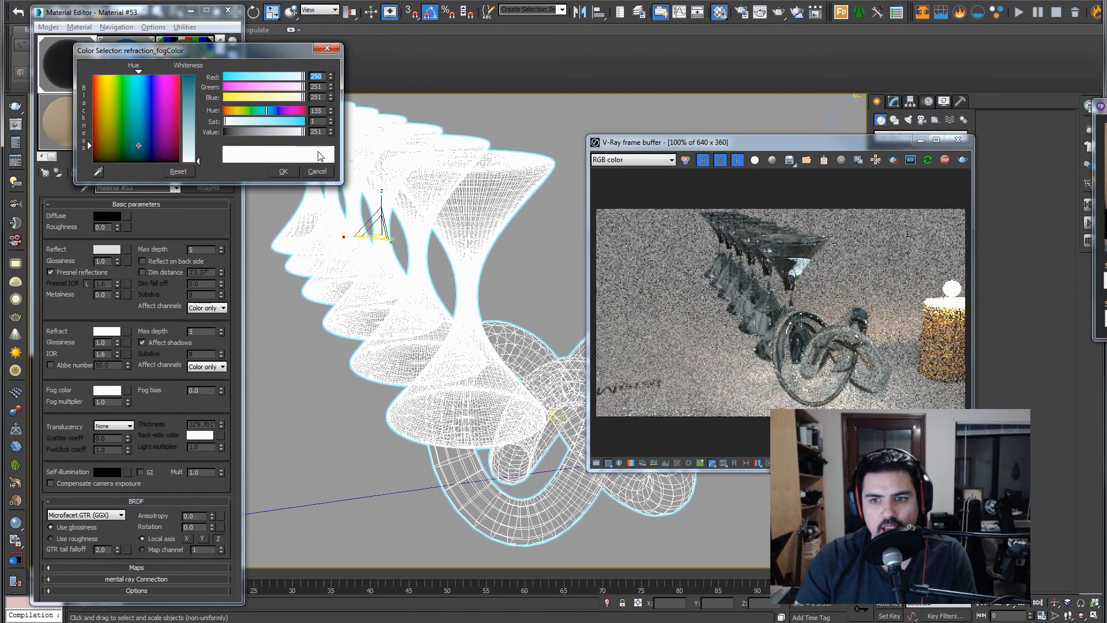
{"action": "left_click_drag", "start_coordinate": [316, 122], "coordinate": [269, 111]}
{"action": "type", "text": "2"}
{"action": "key", "text": "Return"}
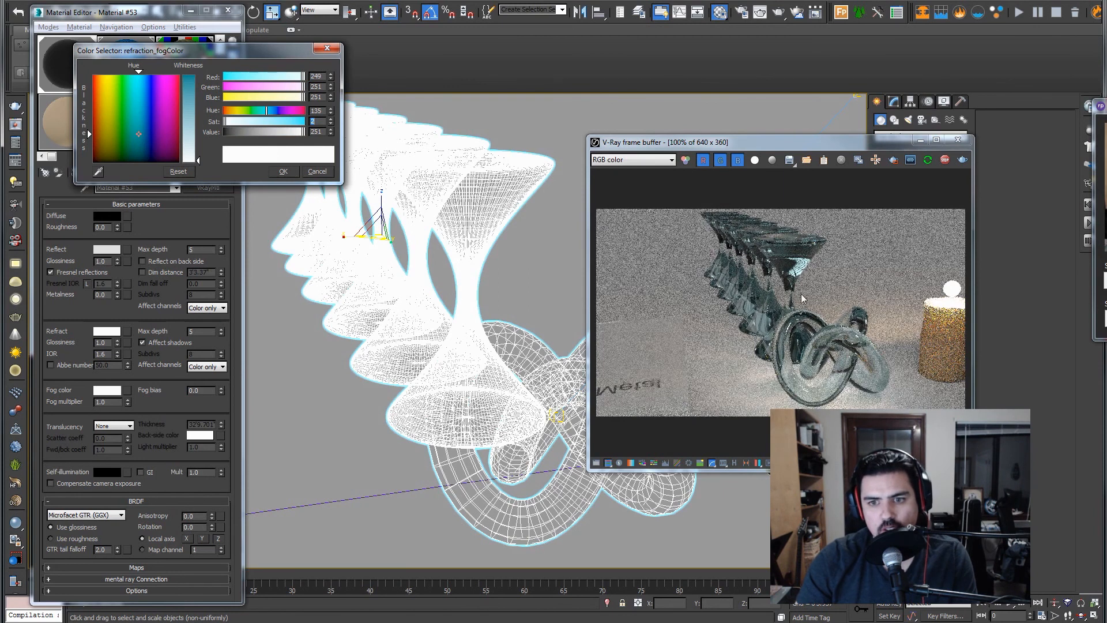
{"action": "left_click", "coordinate": [283, 171]}
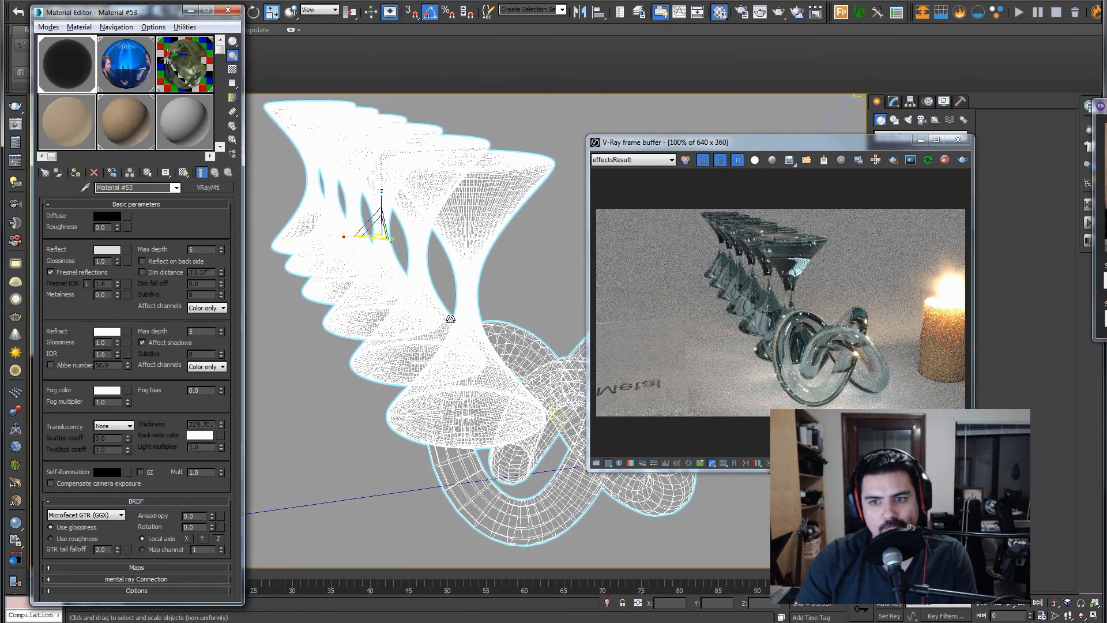
- Try a fog multiplier of 10, and reduce it to 5
{"action": "double_click", "coordinate": [111, 402]}
{"action": "type", "text": "1"}
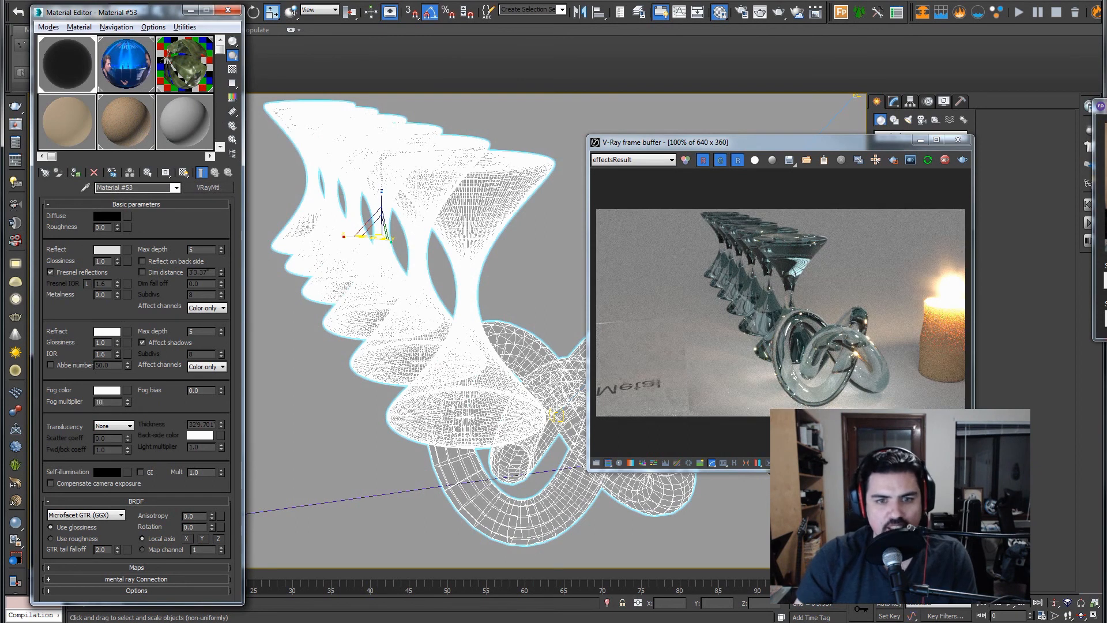
{"action": "type", "text": "0"}
{"action": "key", "text": "Return"}
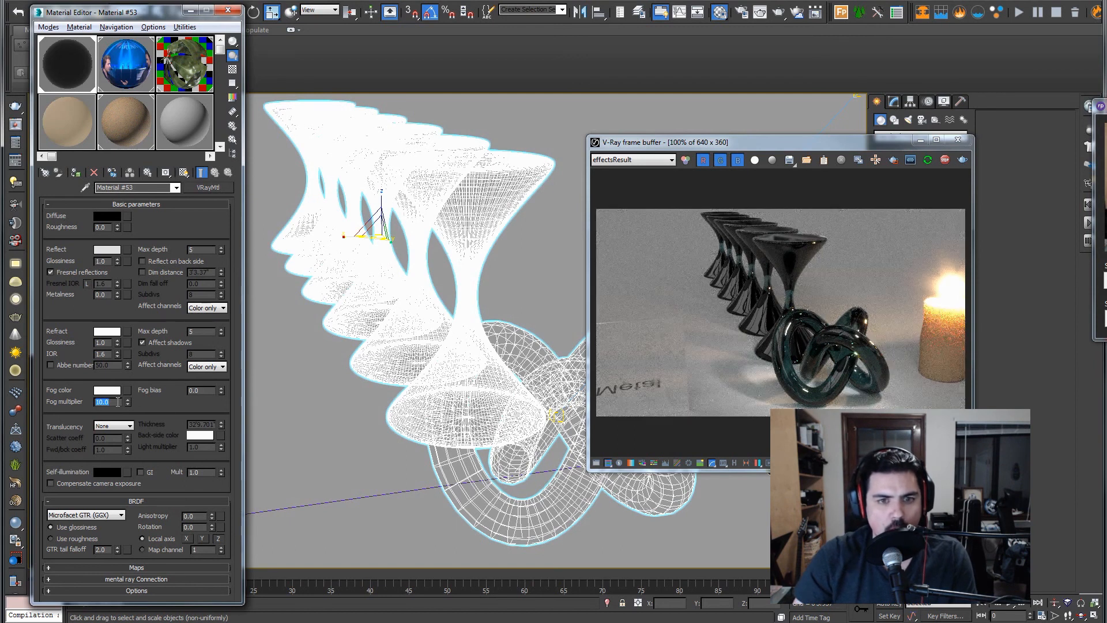
{"action": "type", "text": "5"}
{"action": "key", "text": "Return"}
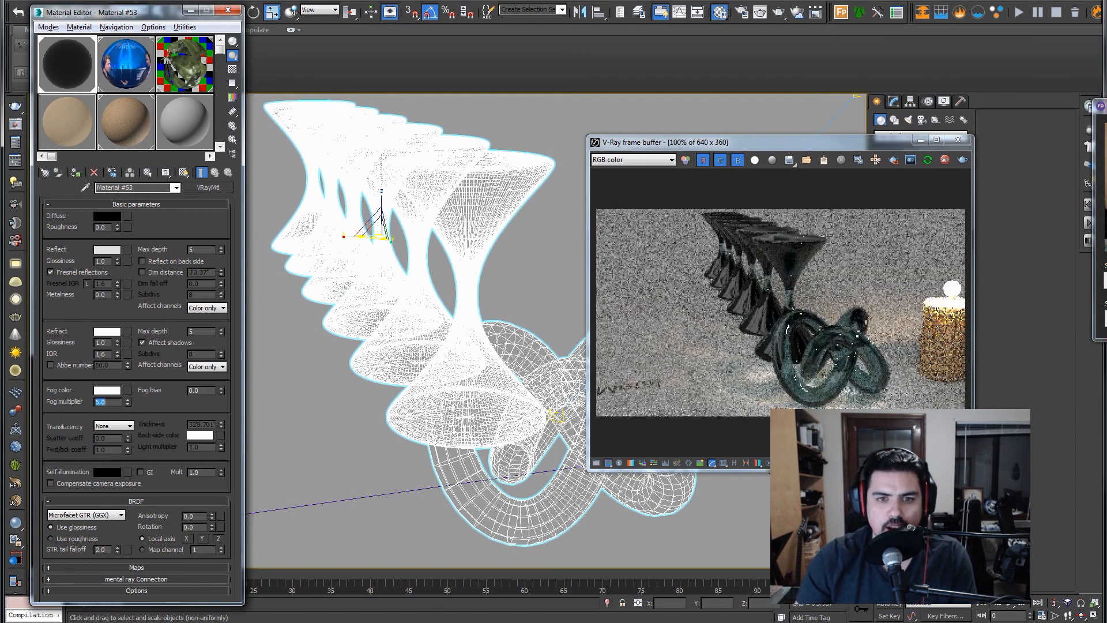
- Select the frontmost hourglass cylinder and dolly the 03 Glass camera in close to its narrow waist
{"action": "left_click", "coordinate": [435, 268]}
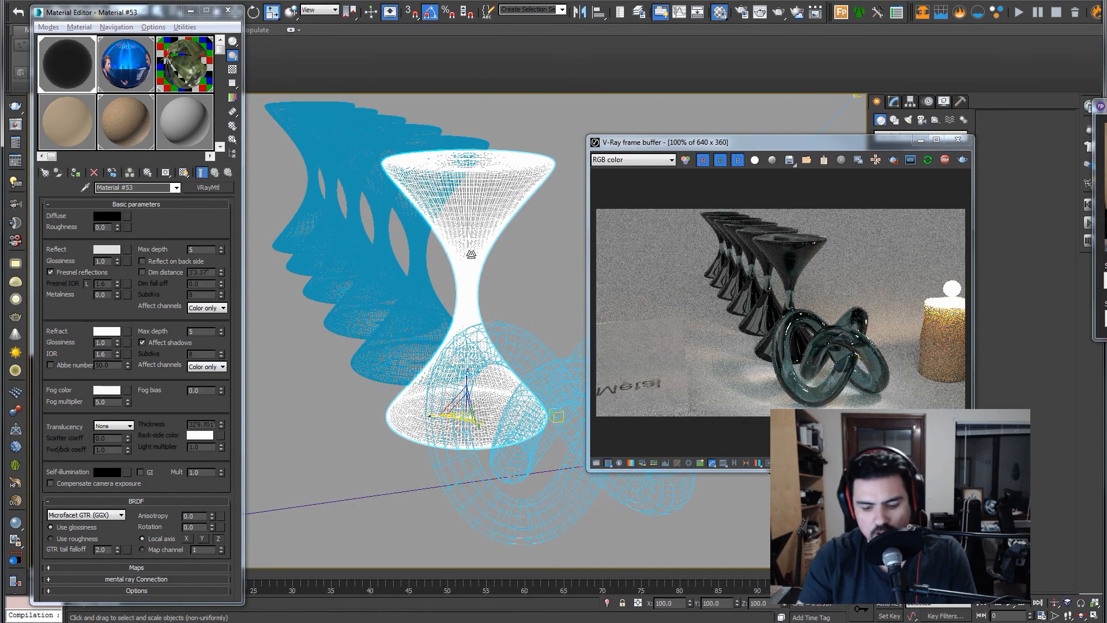
{"action": "key", "text": "z"}
{"action": "middle_click_drag", "start_coordinate": [471, 257], "coordinate": [504, 234], "text": "alt"}
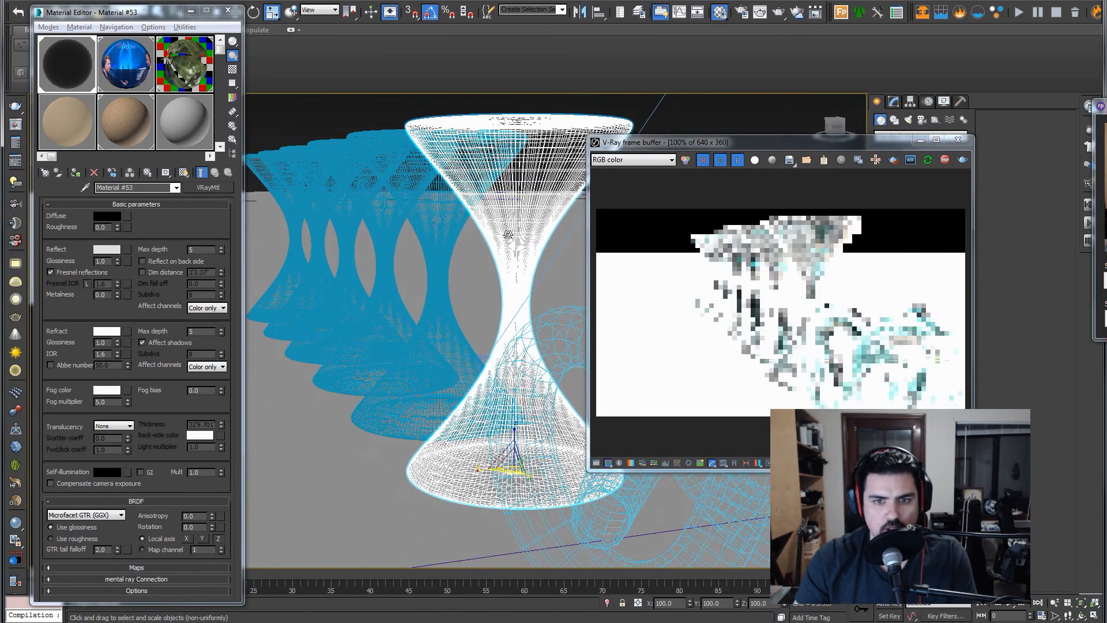
{"action": "scroll", "coordinate": [499, 261], "scroll_direction": "up", "scroll_amount": 3}
{"action": "key", "text": "c"}
{"action": "double_click", "coordinate": [513, 236]}
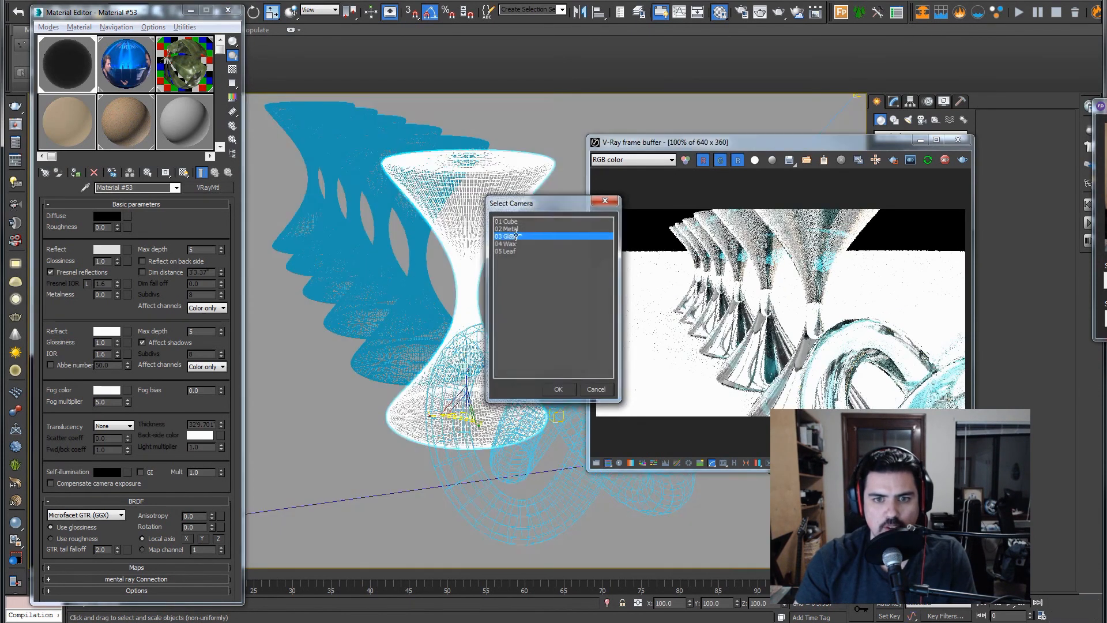
{"action": "left_click", "coordinate": [1053, 602]}
{"action": "mouse_move", "coordinate": [467, 279]}
{"action": "left_mouse_down"}
{"action": "mouse_move", "coordinate": [466, 256]}
{"action": "mouse_move", "coordinate": [457, 277]}
{"action": "mouse_move", "coordinate": [468, 291]}
{"action": "left_mouse_up"}
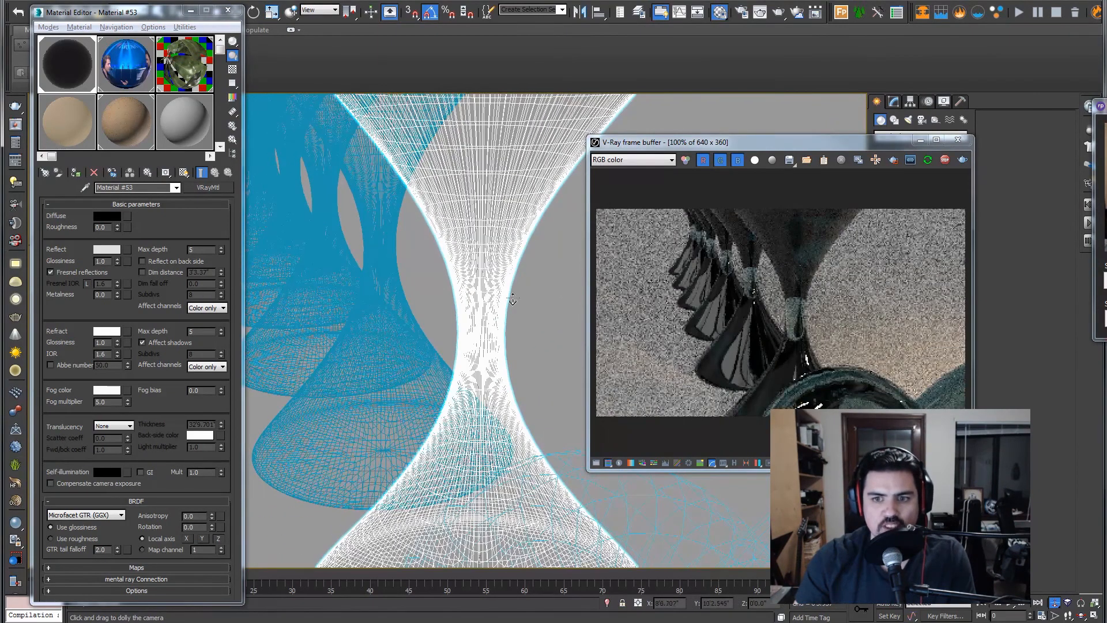
- Set the fog bias to 1 and the fog multiplier to 10
{"action": "left_click", "coordinate": [194, 390]}
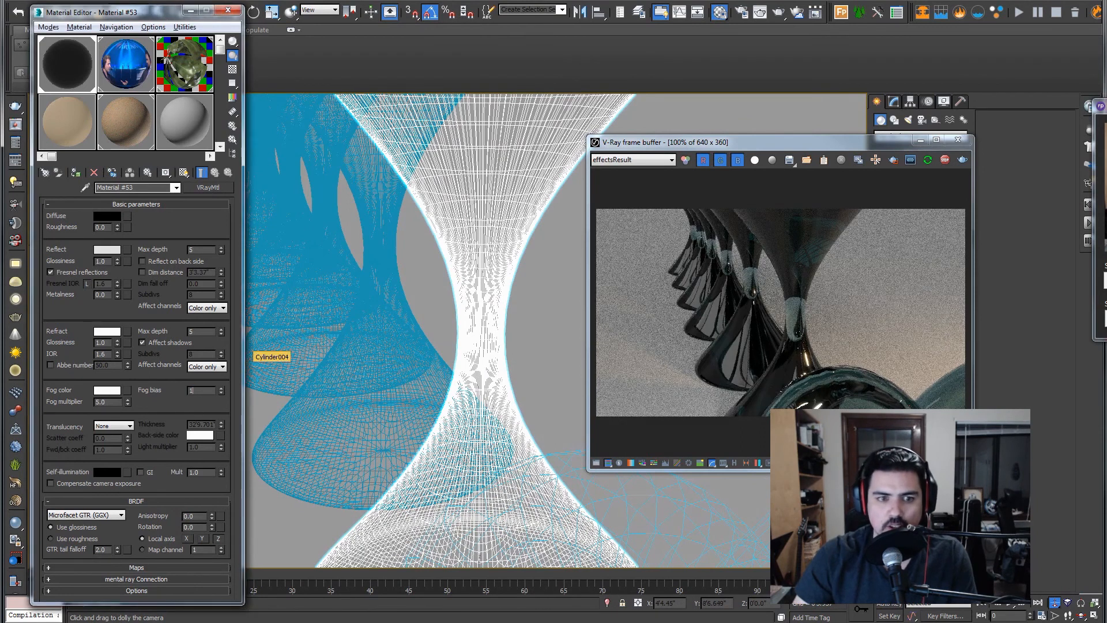
{"action": "type", "text": "1"}
{"action": "key", "text": "Return"}
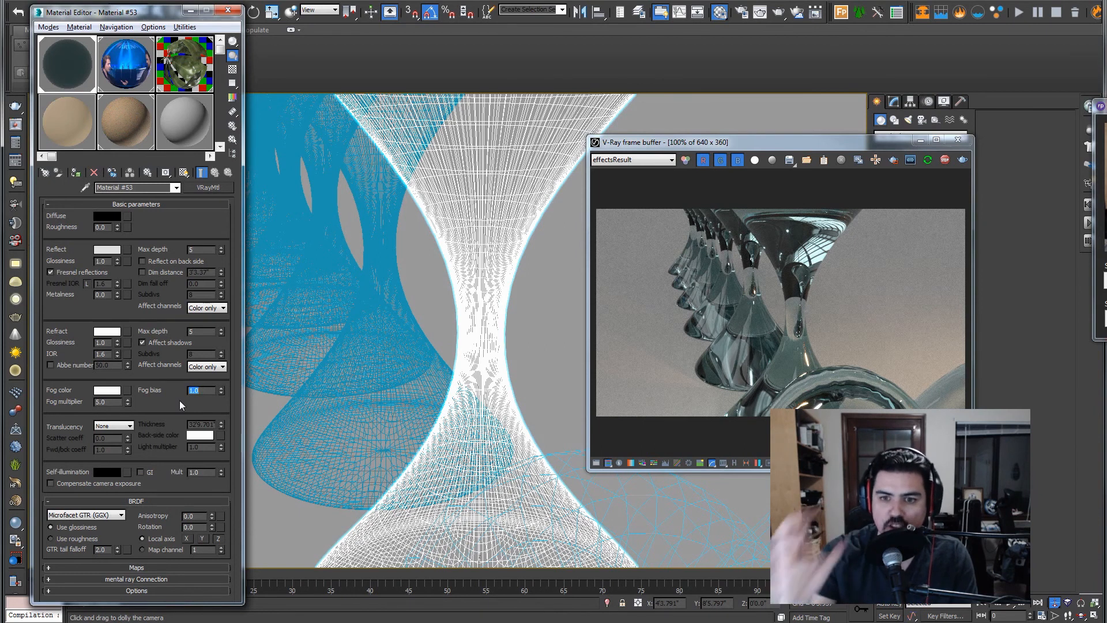
{"action": "left_click", "coordinate": [104, 402]}
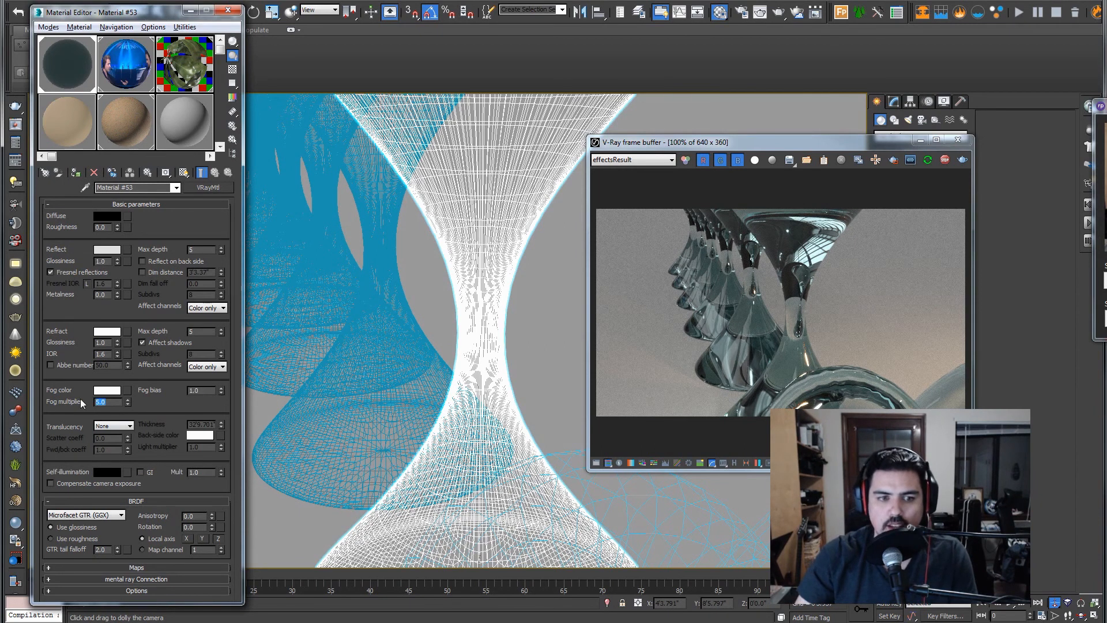
{"action": "type", "text": "10"}
{"action": "key", "text": "Return"}
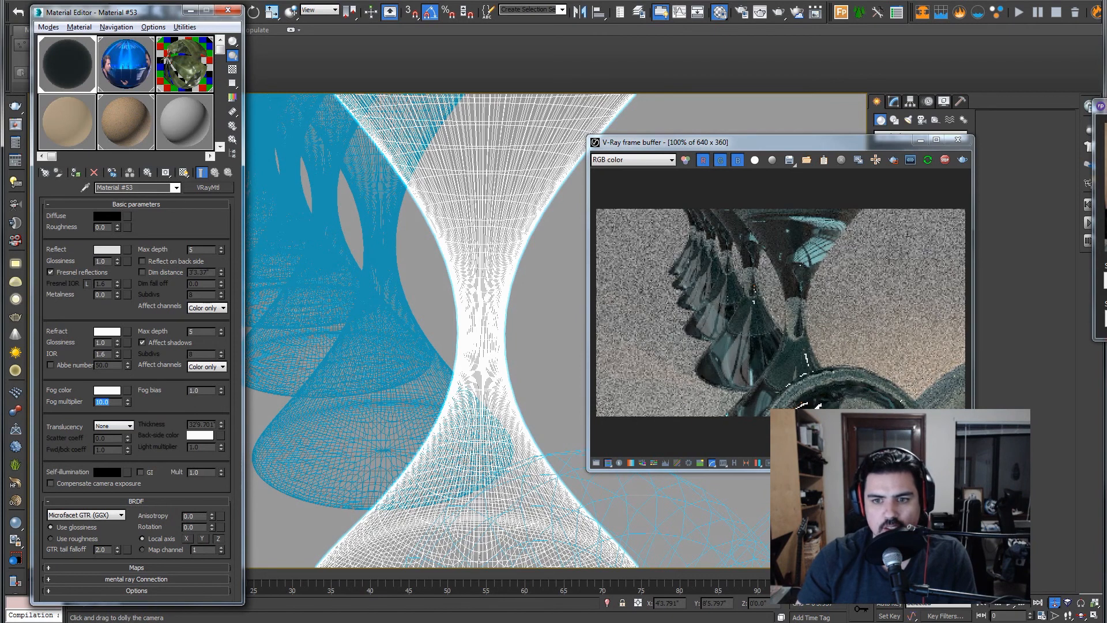
- Raise the fog bias to 2 and the fog multiplier to 20
{"action": "left_click", "coordinate": [203, 389]}
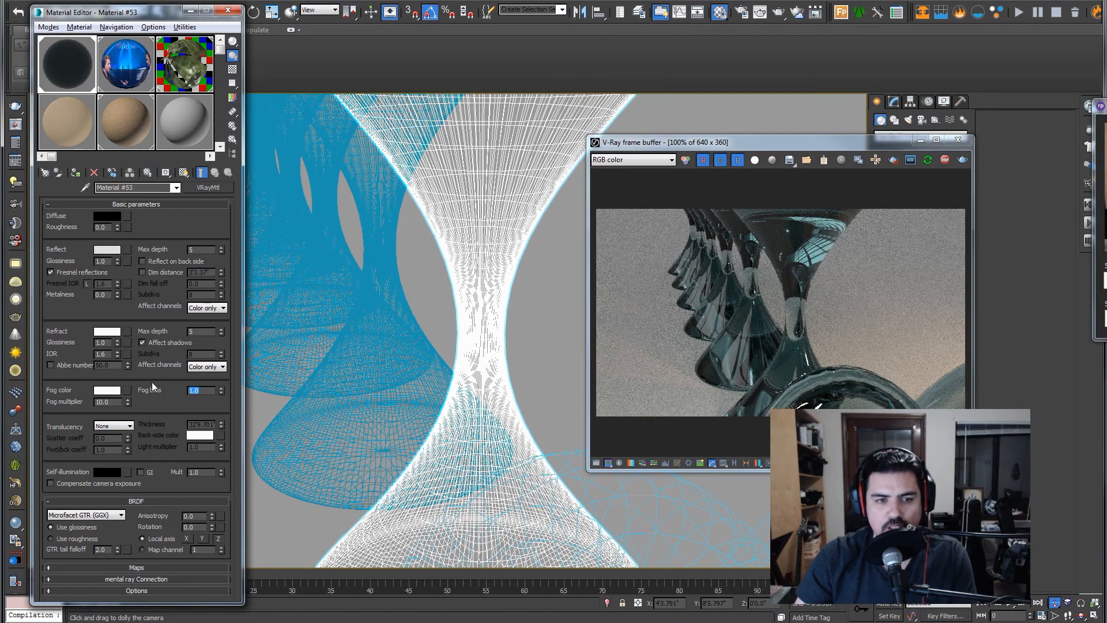
{"action": "type", "text": "2"}
{"action": "key", "text": "Tab"}
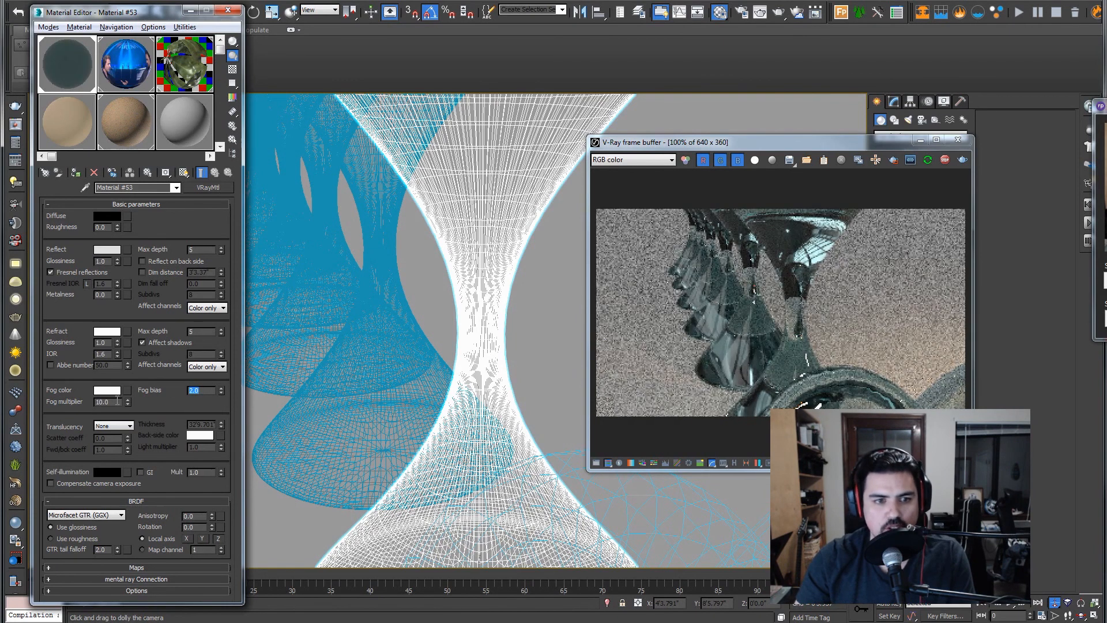
{"action": "type", "text": "20"}
{"action": "key", "text": "Return"}
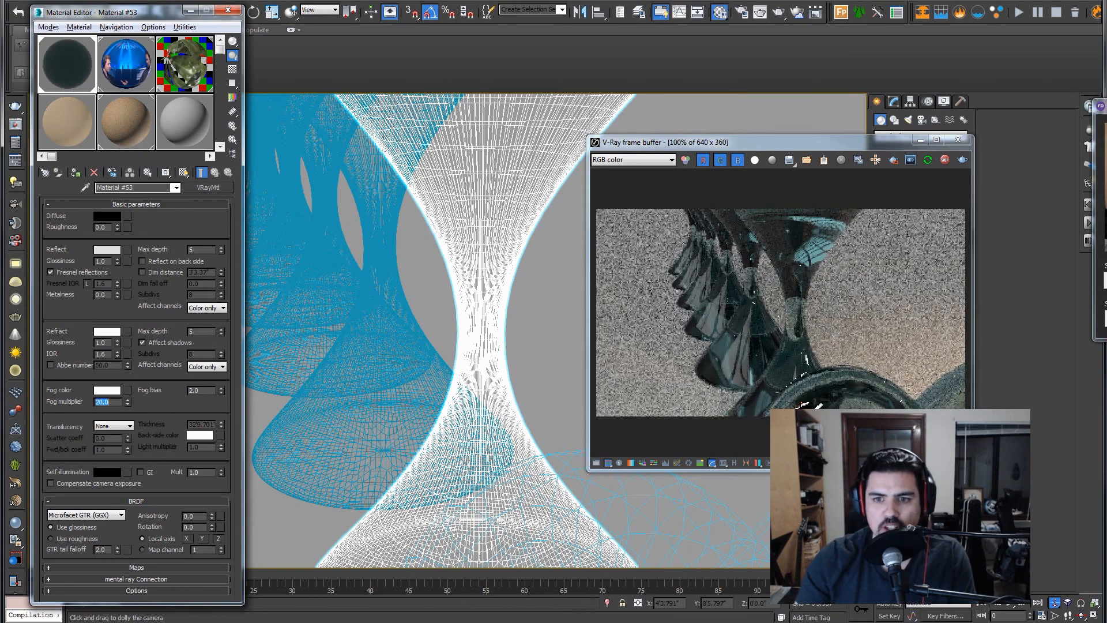
- Set the glass material's fog bias to 3
{"action": "left_click", "coordinate": [200, 391]}
{"action": "type", "text": "3"}
{"action": "key", "text": "Return"}
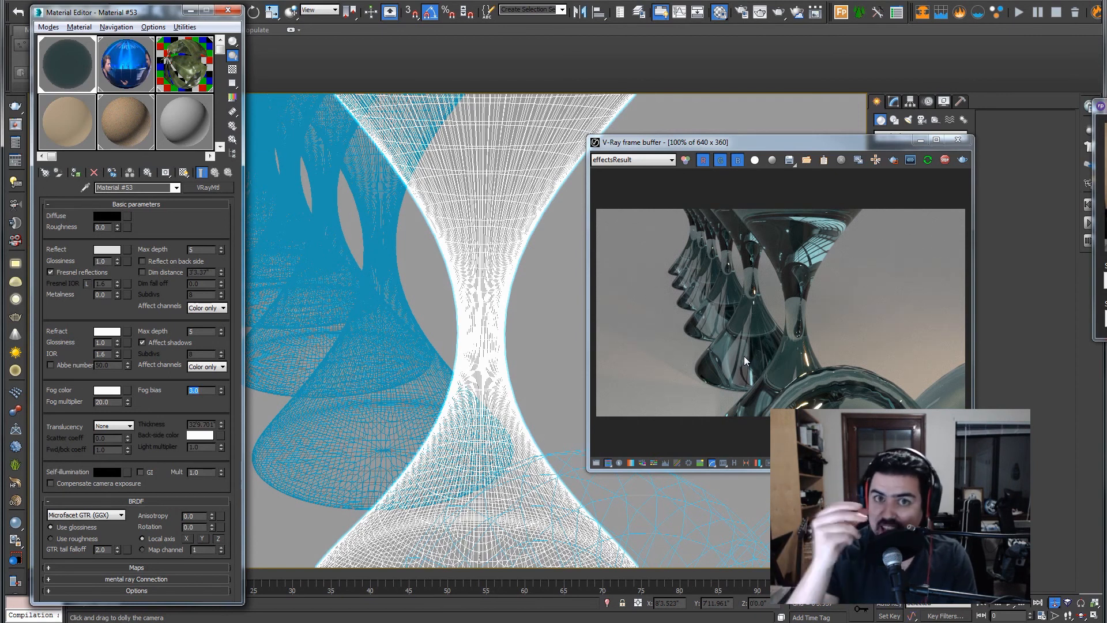
- Stop the render, close the frame buffer and draw a plane near the hourglass cylinders in the perspective view
{"action": "left_click", "coordinate": [946, 160]}
{"action": "left_click", "coordinate": [956, 141]}
{"action": "left_click", "coordinate": [543, 162]}
{"action": "key", "text": "p"}
{"action": "key", "text": "z"}
{"action": "middle_click_drag", "start_coordinate": [543, 162], "coordinate": [582, 240], "text": "alt"}
{"action": "scroll", "coordinate": [582, 240], "scroll_direction": "down", "scroll_amount": 3}
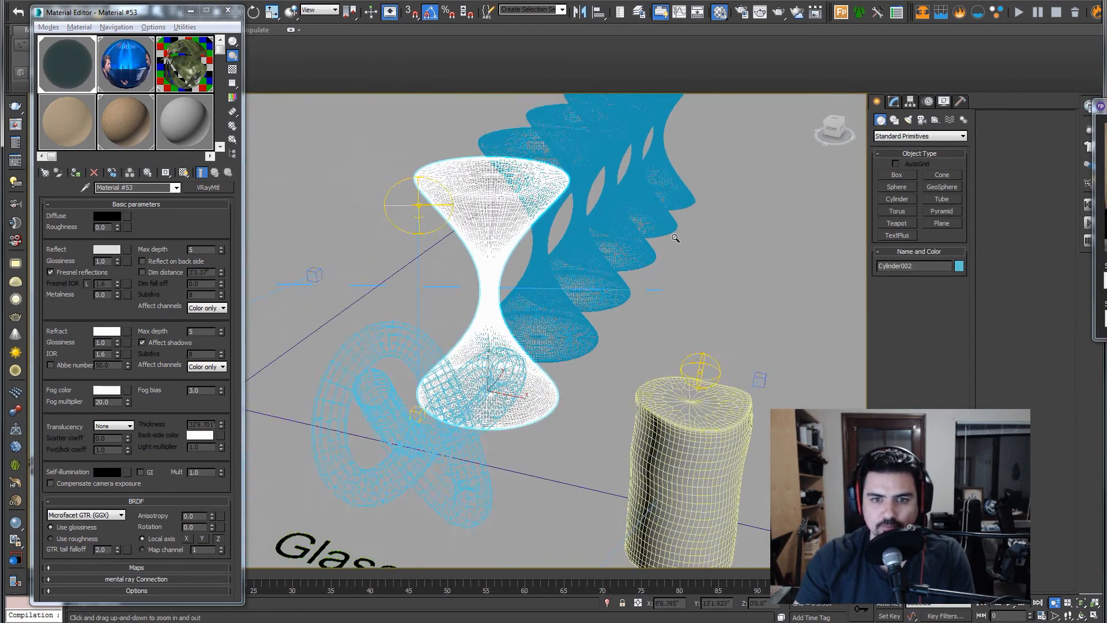
{"action": "middle_click_drag", "start_coordinate": [741, 250], "coordinate": [595, 252]}
{"action": "left_click", "coordinate": [941, 223]}
{"action": "middle_click_drag", "start_coordinate": [657, 230], "coordinate": [699, 257], "text": "alt"}
{"action": "left_click_drag", "start_coordinate": [562, 236], "coordinate": [605, 324]}
- Stand the plane upright and move it next to the front hourglass as seen through the glass camera
{"action": "key", "text": "e"}
{"action": "middle_click_drag", "start_coordinate": [607, 324], "coordinate": [639, 251], "text": "alt"}
{"action": "key", "text": "w"}
{"action": "left_click_drag", "start_coordinate": [605, 248], "coordinate": [608, 157]}
{"action": "key", "text": "z"}
{"action": "middle_click_drag", "start_coordinate": [687, 191], "coordinate": [662, 190], "text": "alt"}
{"action": "scroll", "coordinate": [661, 190], "scroll_direction": "down", "scroll_amount": 6}
{"action": "key", "text": "c"}
{"action": "double_click", "coordinate": [523, 237]}
{"action": "left_click_drag", "start_coordinate": [571, 245], "coordinate": [717, 193]}
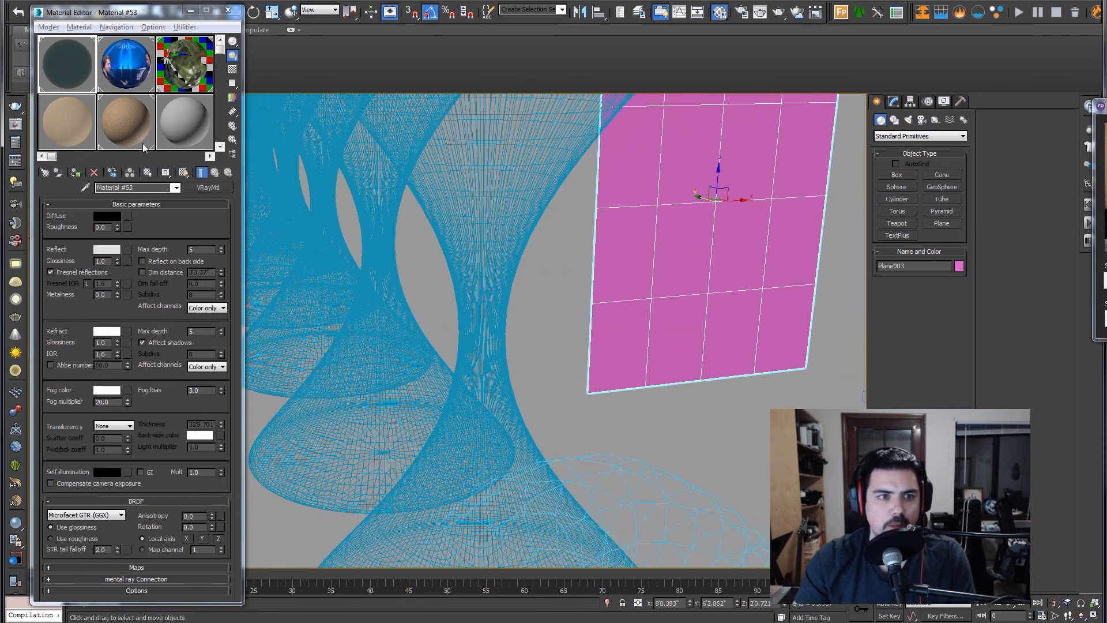
- Assign the glass material to the upright plane and start an interactive render in the V-Ray frame buffer
{"action": "left_click", "coordinate": [76, 173]}
{"action": "right_click", "coordinate": [679, 228]}
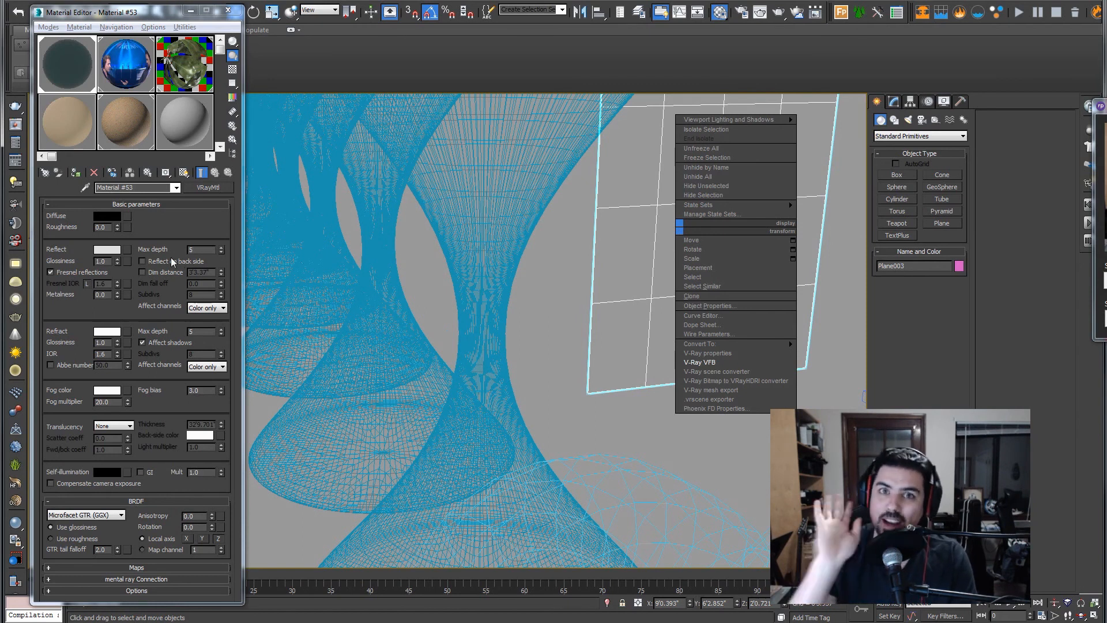
{"action": "left_click", "coordinate": [700, 362]}
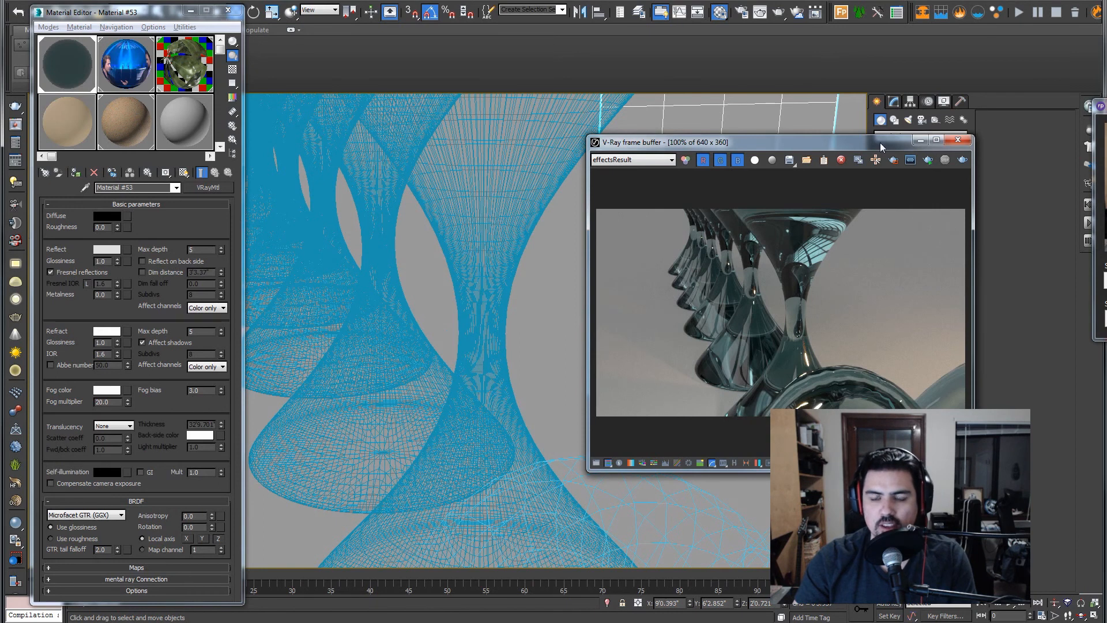
{"action": "left_click_drag", "start_coordinate": [878, 141], "coordinate": [490, 158]}
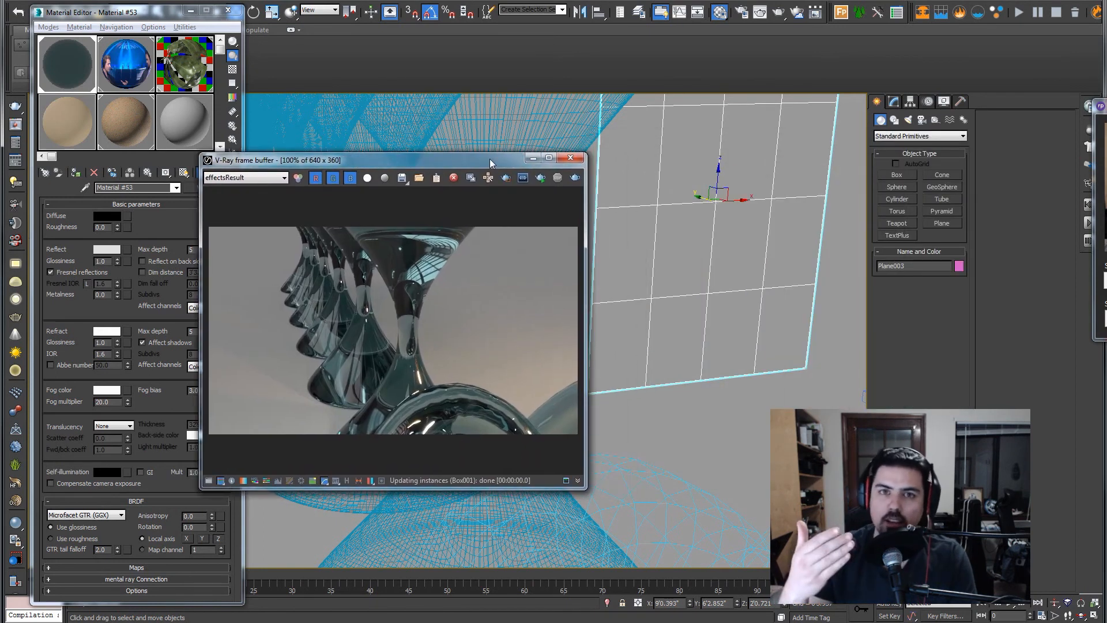
{"action": "key", "text": "shift+q"}
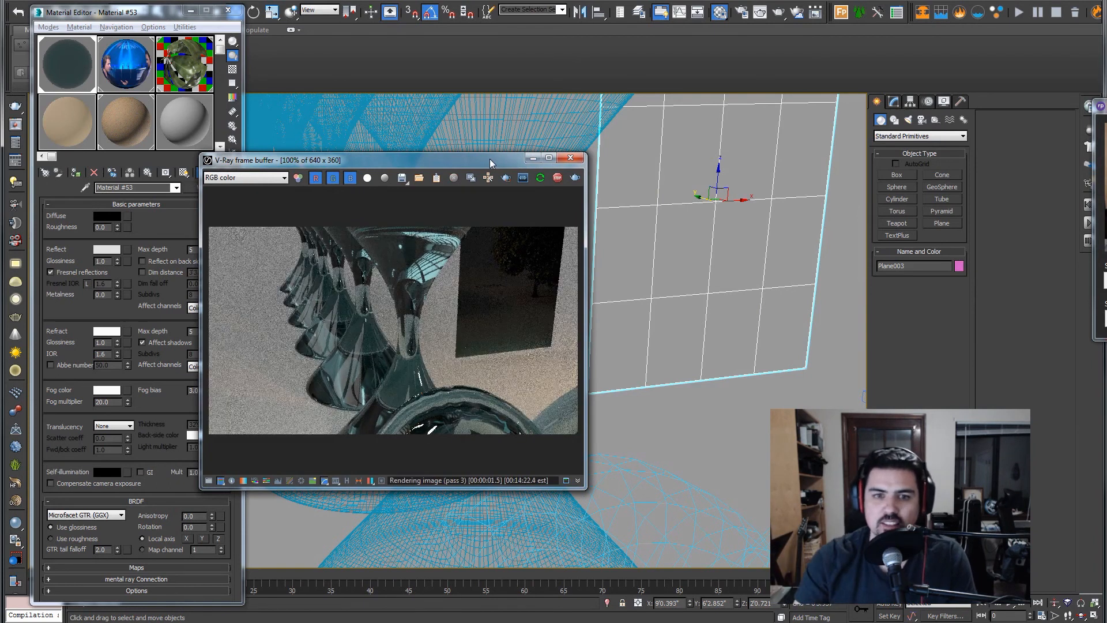
{"action": "scroll", "coordinate": [517, 274], "scroll_direction": "up", "scroll_amount": 1}
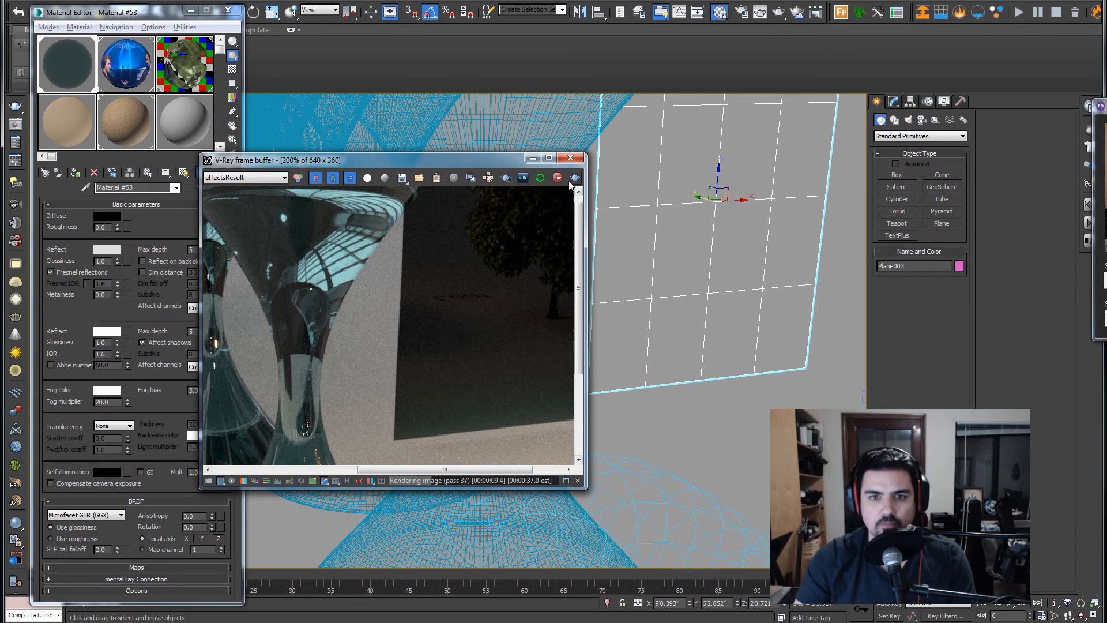
- Add a Shell modifier to the plane and check the whole glass sheet in the interactive render
{"action": "left_click", "coordinate": [893, 102]}
{"action": "left_click", "coordinate": [922, 130]}
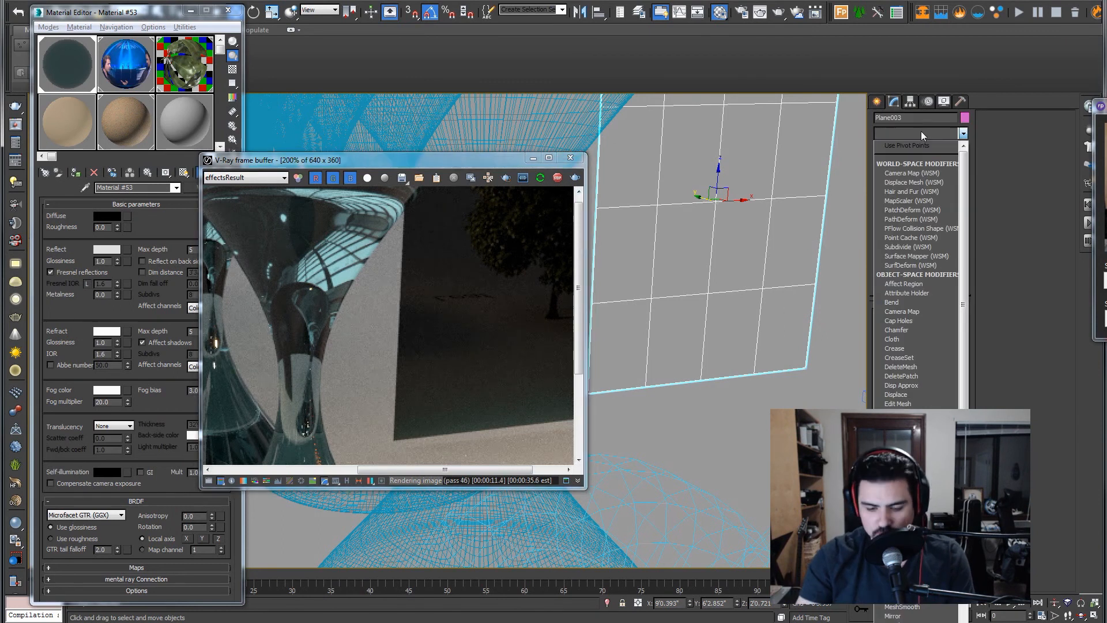
{"action": "type", "text": "shell"}
{"action": "key", "text": "Return"}
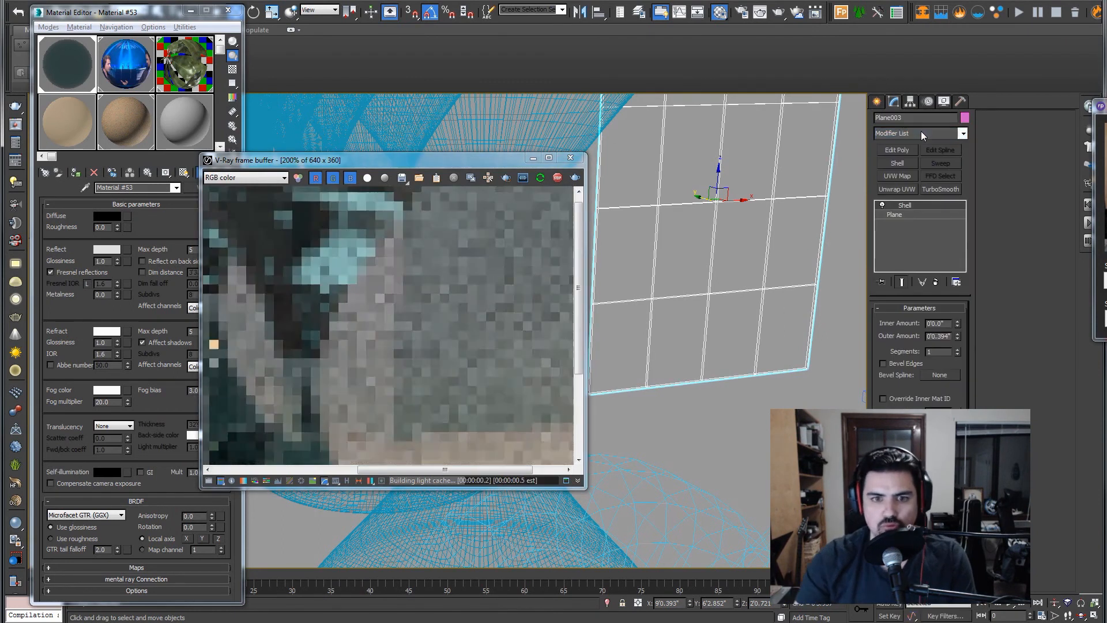
{"action": "left_click", "coordinate": [490, 311]}
{"action": "scroll", "coordinate": [490, 310], "scroll_direction": "down", "scroll_amount": 1}
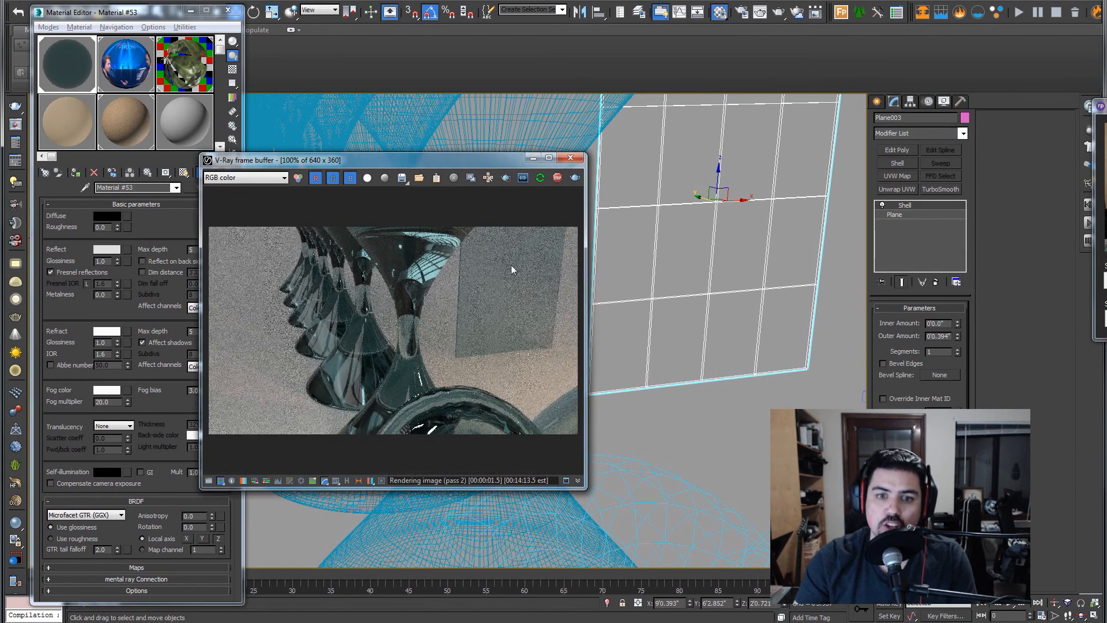
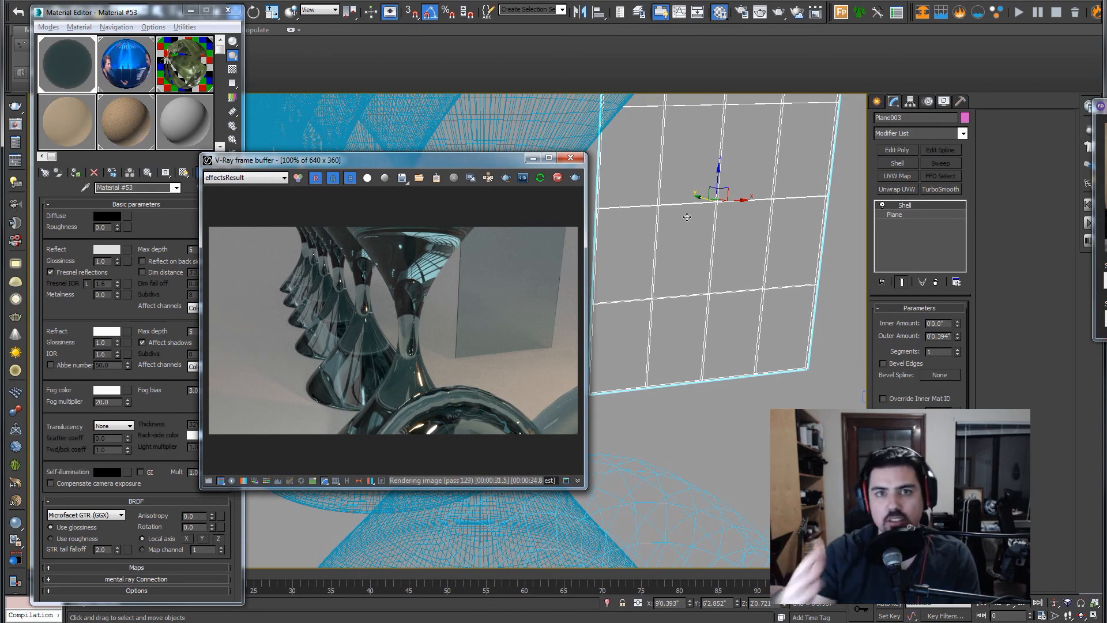
- Compare the rendered plane with the Shell modifier off and on, and close the frame buffer
{"action": "left_click", "coordinate": [881, 206]}
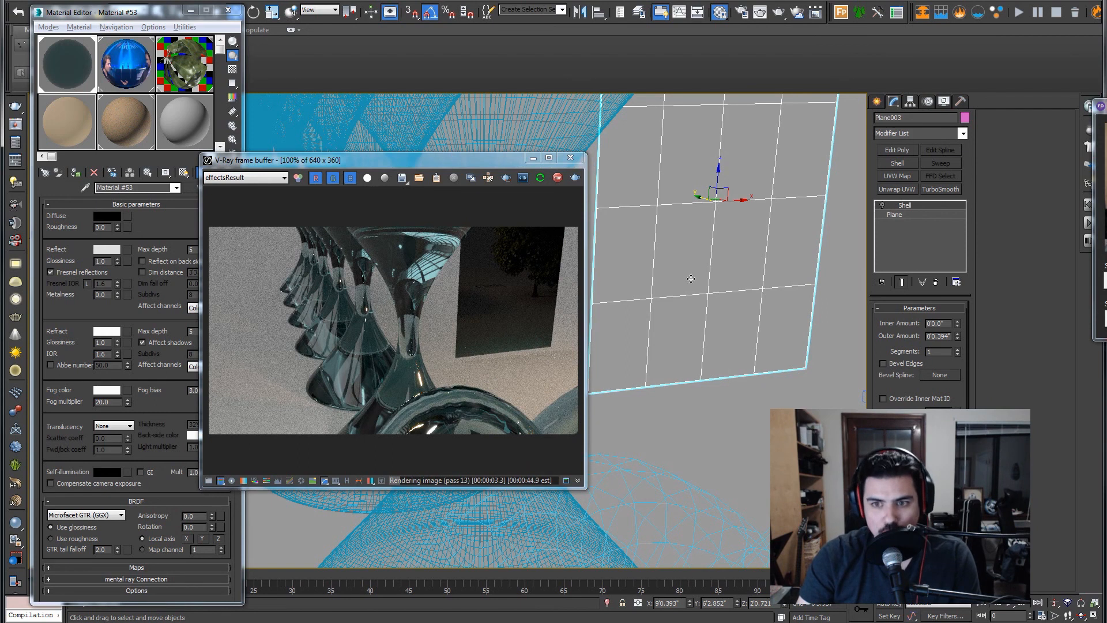
{"action": "left_click", "coordinate": [881, 206]}
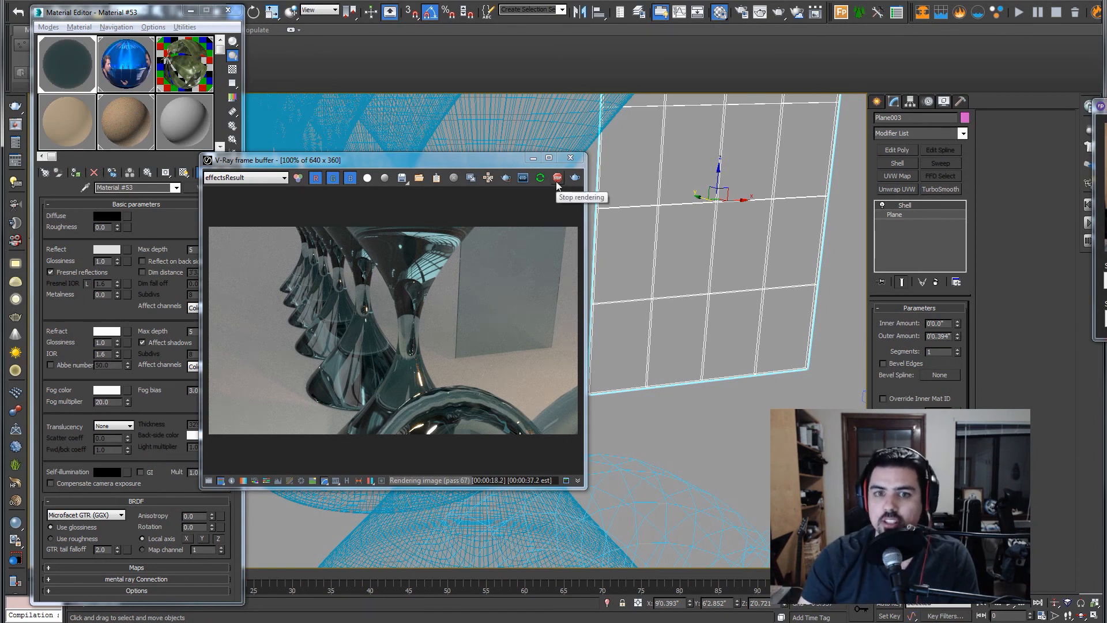
{"action": "left_click", "coordinate": [570, 157]}
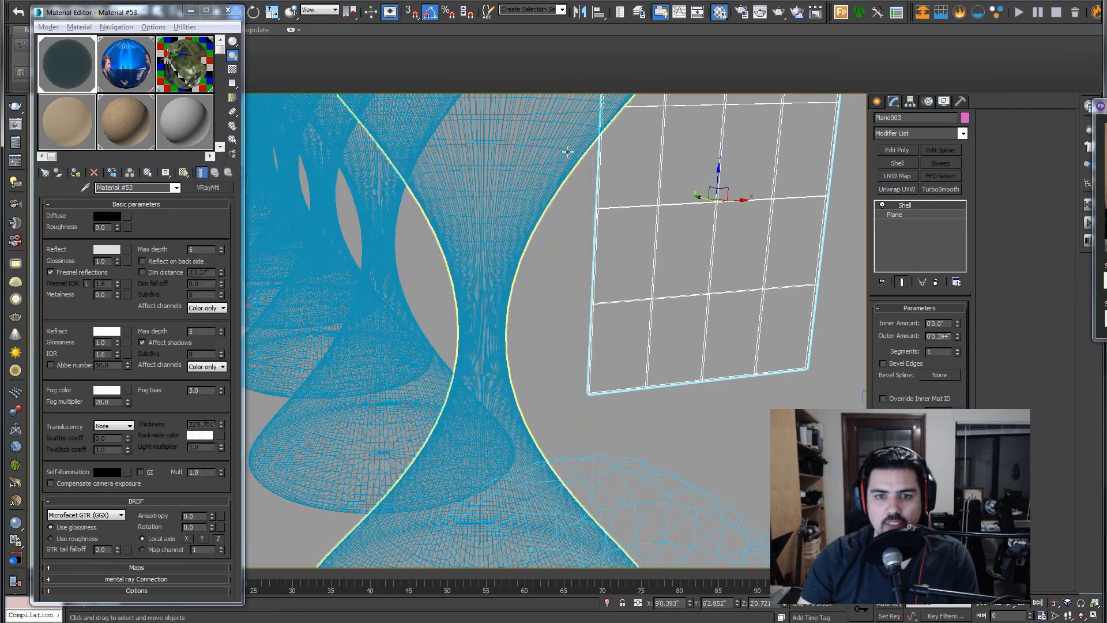
- Select the frontmost hourglass cylinder and disable its TurboSmooth modifier to expose the low-poly rim and wall
{"action": "left_click", "coordinate": [565, 149]}
{"action": "key", "text": "z"}
{"action": "middle_click_drag", "start_coordinate": [564, 149], "coordinate": [469, 164], "text": "alt"}
{"action": "scroll", "coordinate": [469, 164], "scroll_direction": "up", "scroll_amount": 10}
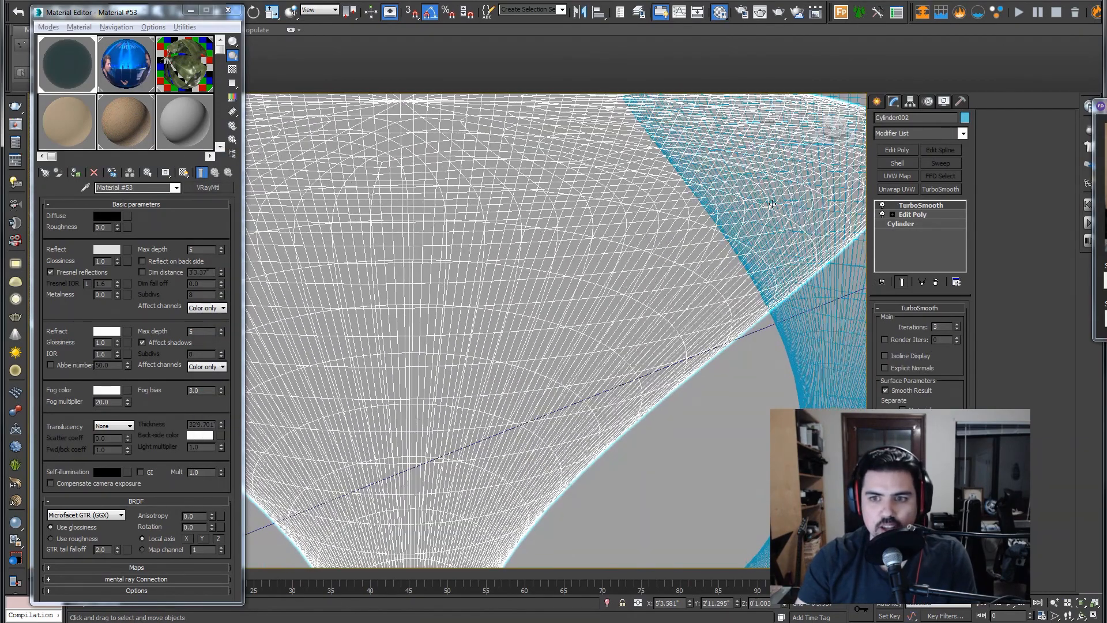
{"action": "left_click", "coordinate": [880, 205]}
{"action": "scroll", "coordinate": [637, 240], "scroll_direction": "down", "scroll_amount": 8}
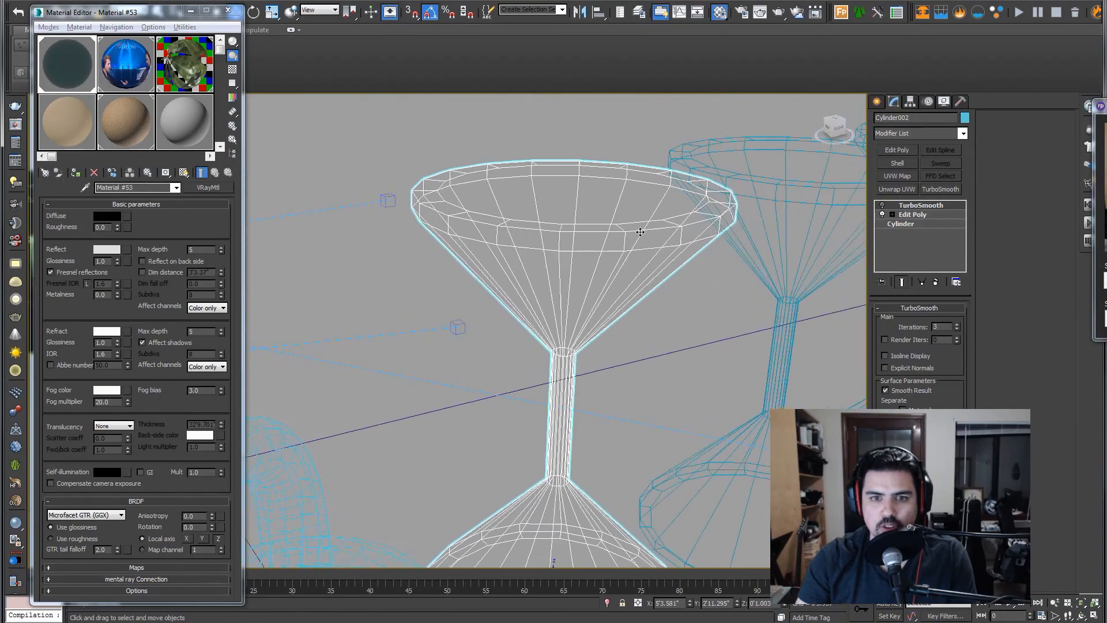
{"action": "middle_click_drag", "start_coordinate": [630, 240], "coordinate": [848, 225], "text": "alt"}
{"action": "middle_click_drag", "start_coordinate": [621, 203], "coordinate": [491, 273], "text": "alt"}
- Examine the hourglass's wall thickness by selecting outer and inner wall polygons at the Edit Poly level
{"action": "left_click", "coordinate": [910, 214]}
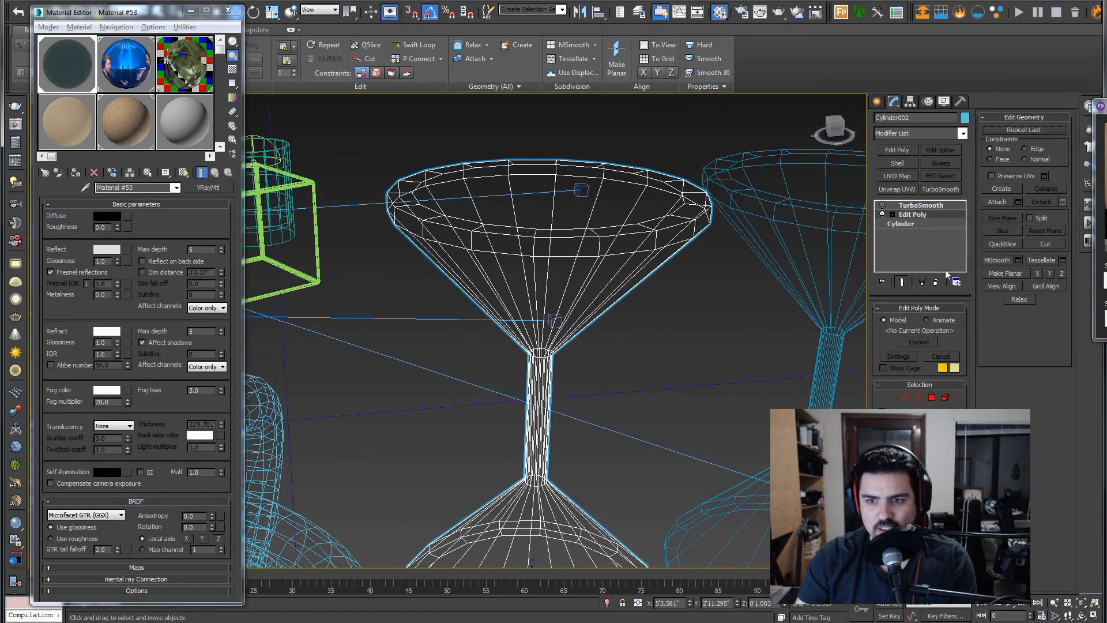
{"action": "left_click", "coordinate": [932, 397]}
{"action": "left_click", "coordinate": [500, 279]}
{"action": "mouse_move", "coordinate": [499, 279]}
{"action": "middle_mouse_down", "text": "alt"}
{"action": "mouse_move", "coordinate": [479, 282]}
{"action": "mouse_move", "coordinate": [515, 281]}
{"action": "middle_mouse_up", "text": "alt"}
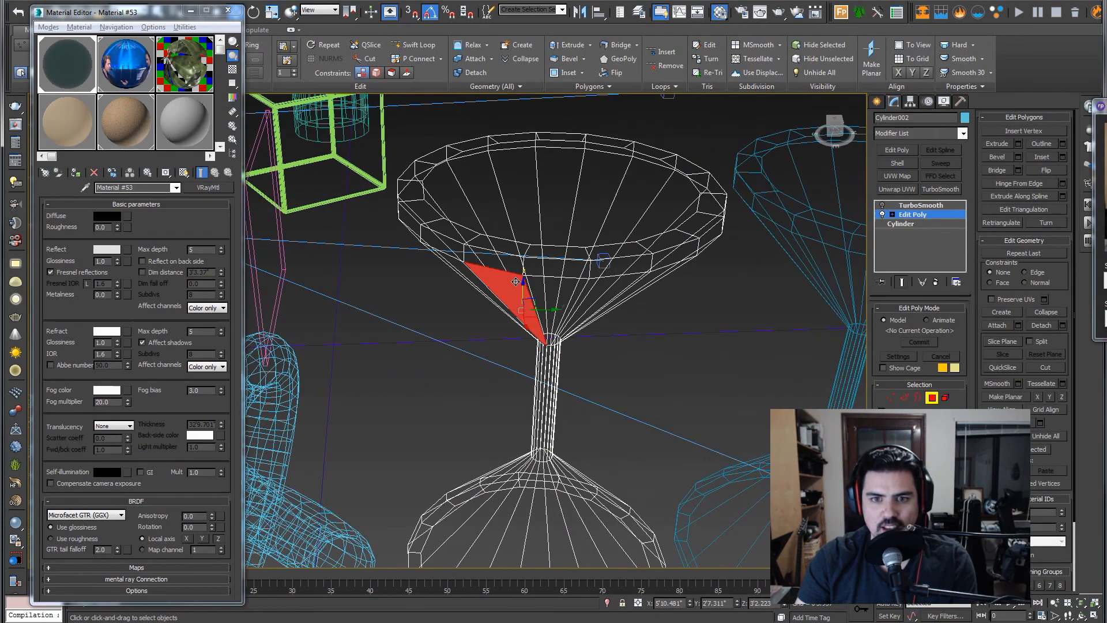
{"action": "left_click", "coordinate": [594, 185], "text": "ctrl"}
{"action": "middle_click_drag", "start_coordinate": [593, 185], "coordinate": [652, 291], "text": "alt"}
{"action": "left_click", "coordinate": [752, 306]}
{"action": "left_click", "coordinate": [648, 283]}
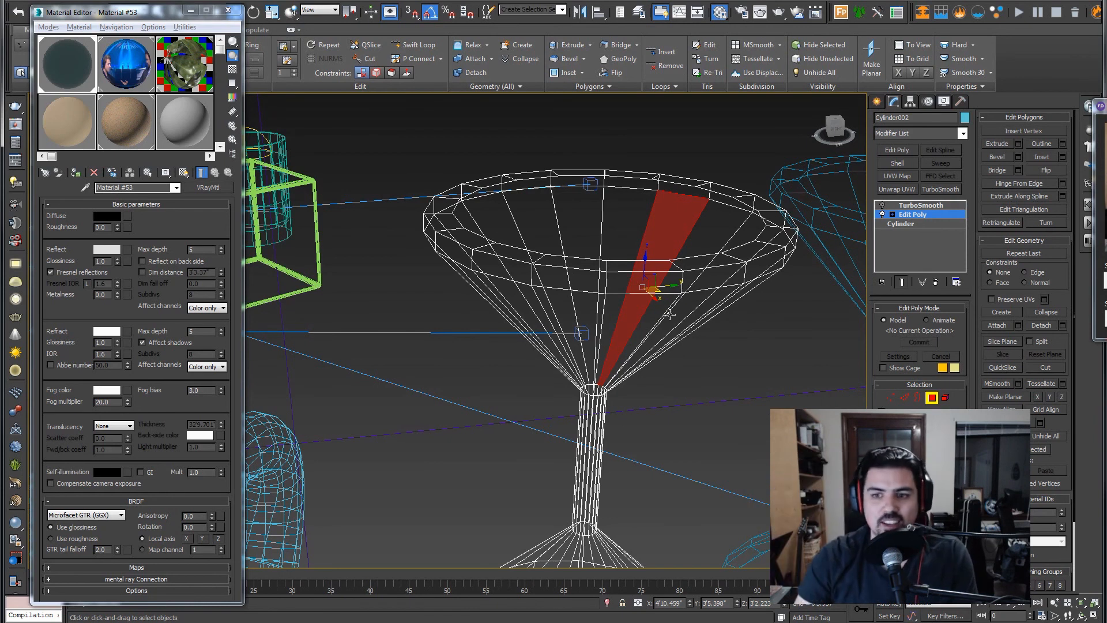
{"action": "left_click", "coordinate": [931, 398]}
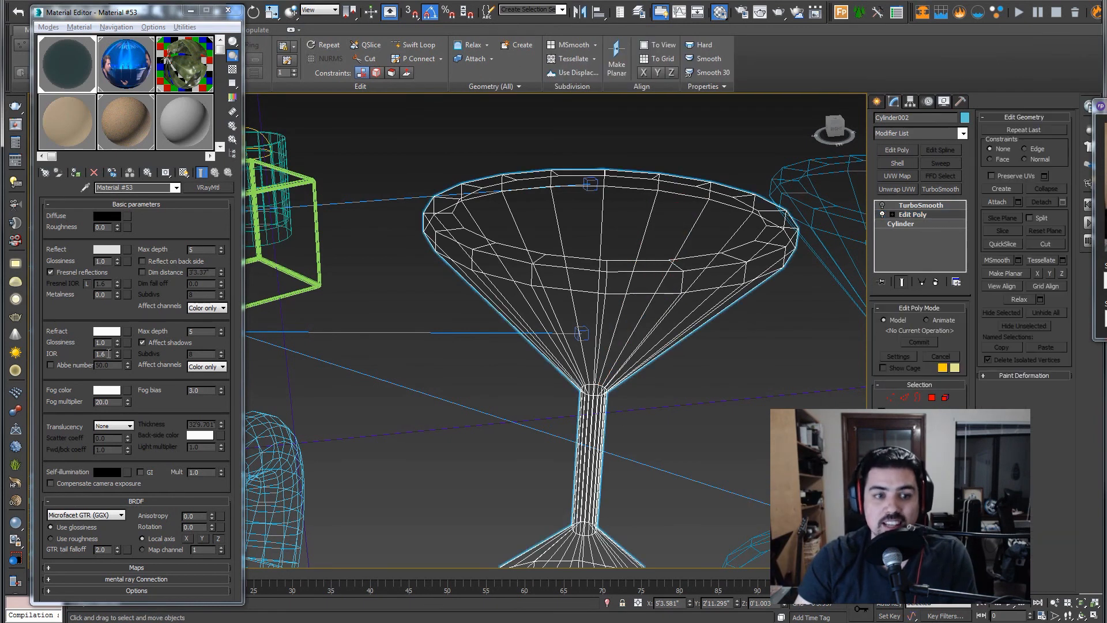
- Delete the shelled glass plane behind the front hourglass
{"action": "left_click_drag", "start_coordinate": [105, 356], "coordinate": [92, 356]}
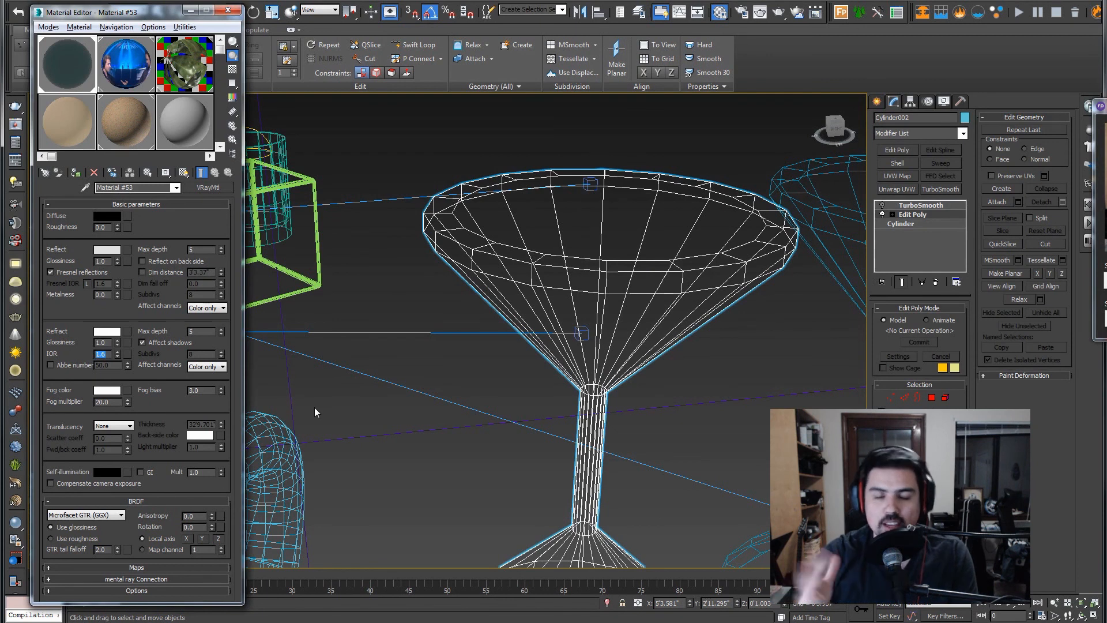
{"action": "middle_click_drag", "start_coordinate": [314, 407], "coordinate": [558, 351], "text": "alt"}
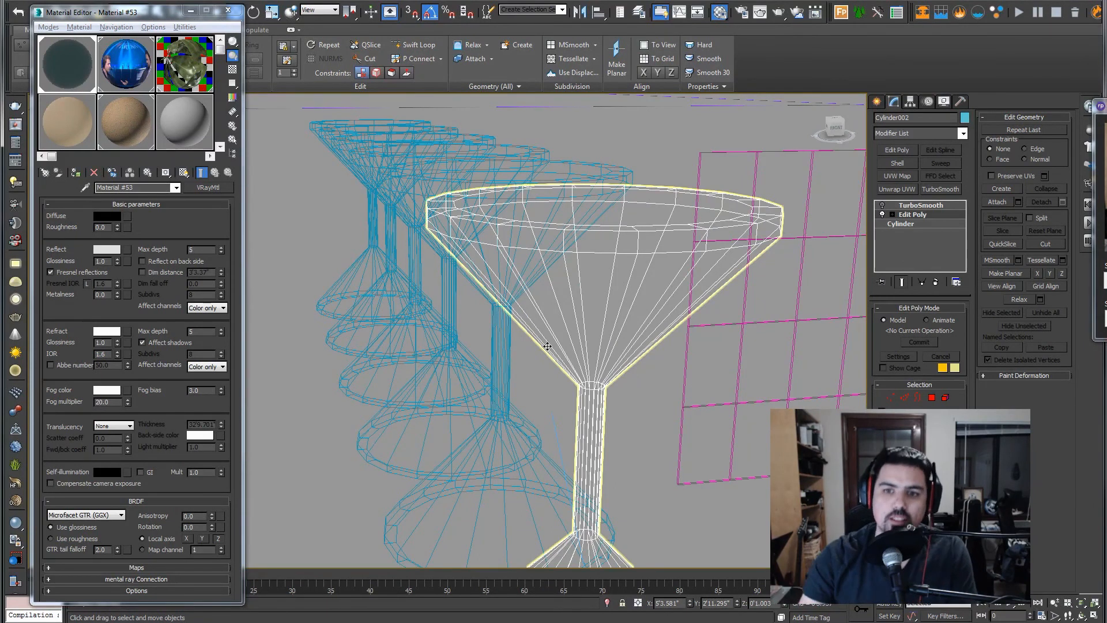
{"action": "left_click", "coordinate": [781, 317]}
{"action": "key", "text": "Delete"}
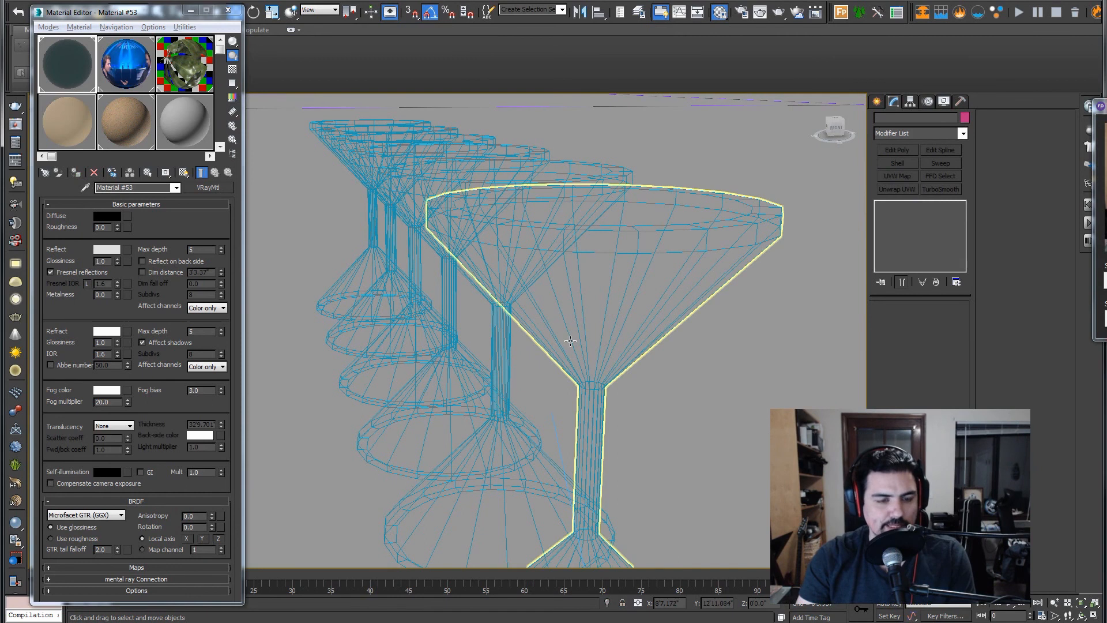
- Enable the glass material's Abbe number and turn the front hourglass's TurboSmooth back on in the glass camera view
{"action": "left_click", "coordinate": [71, 364]}
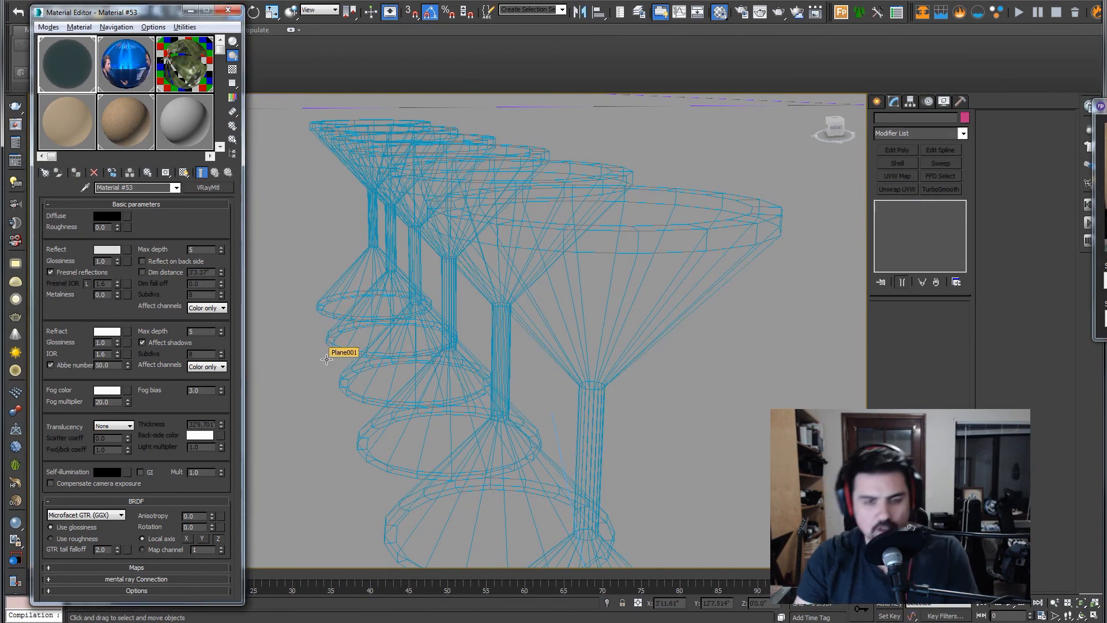
{"action": "key", "text": "c"}
{"action": "double_click", "coordinate": [519, 236]}
{"action": "right_click", "coordinate": [511, 246]}
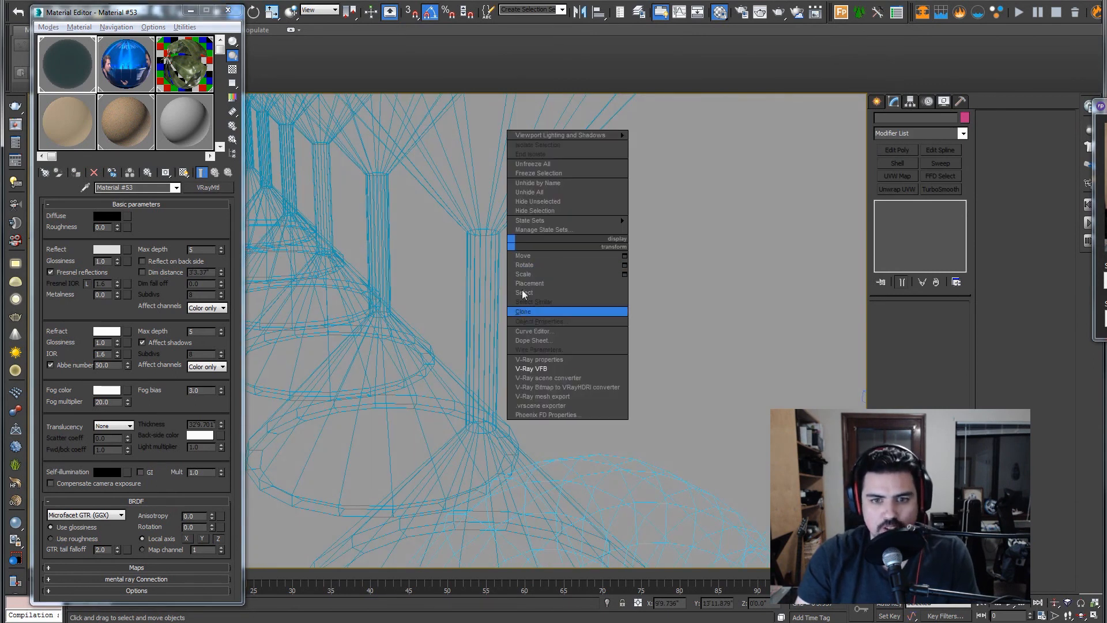
{"action": "left_click", "coordinate": [494, 280]}
{"action": "left_click", "coordinate": [461, 244]}
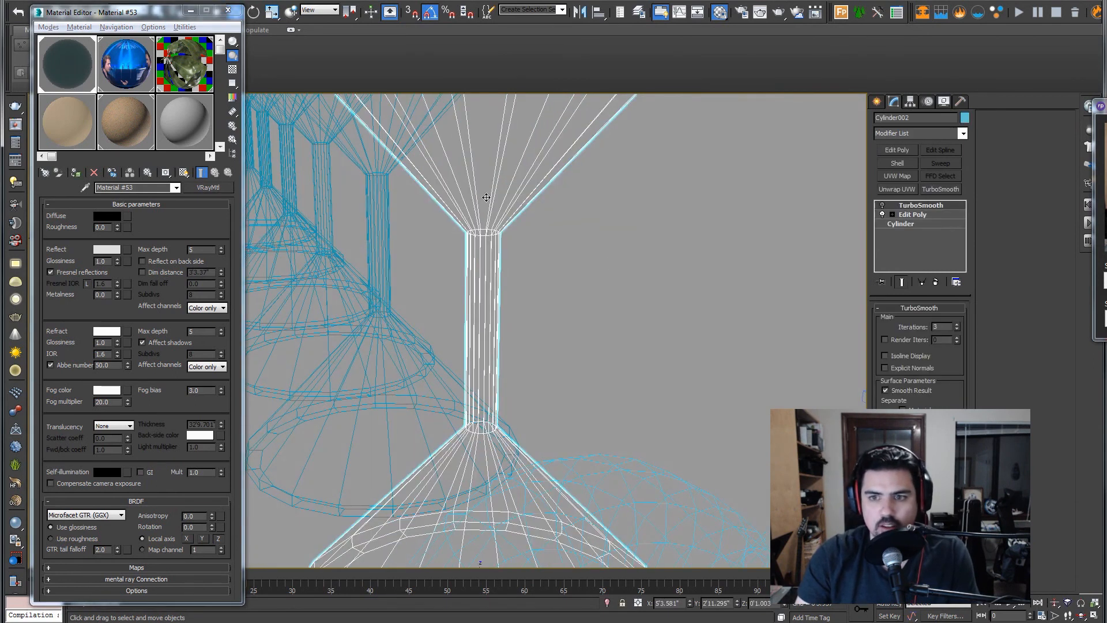
{"action": "left_click", "coordinate": [883, 206]}
- Pull the glass camera back to frame the torus knot and start an interactive render in the V-Ray frame buffer
{"action": "middle_click_drag", "start_coordinate": [519, 347], "coordinate": [485, 270]}
{"action": "left_click", "coordinate": [1055, 602]}
{"action": "mouse_move", "coordinate": [692, 455]}
{"action": "left_mouse_down"}
{"action": "mouse_move", "coordinate": [698, 479]}
{"action": "mouse_move", "coordinate": [694, 456]}
{"action": "left_mouse_up"}
{"action": "right_click", "coordinate": [558, 320]}
{"action": "left_click", "coordinate": [601, 453]}
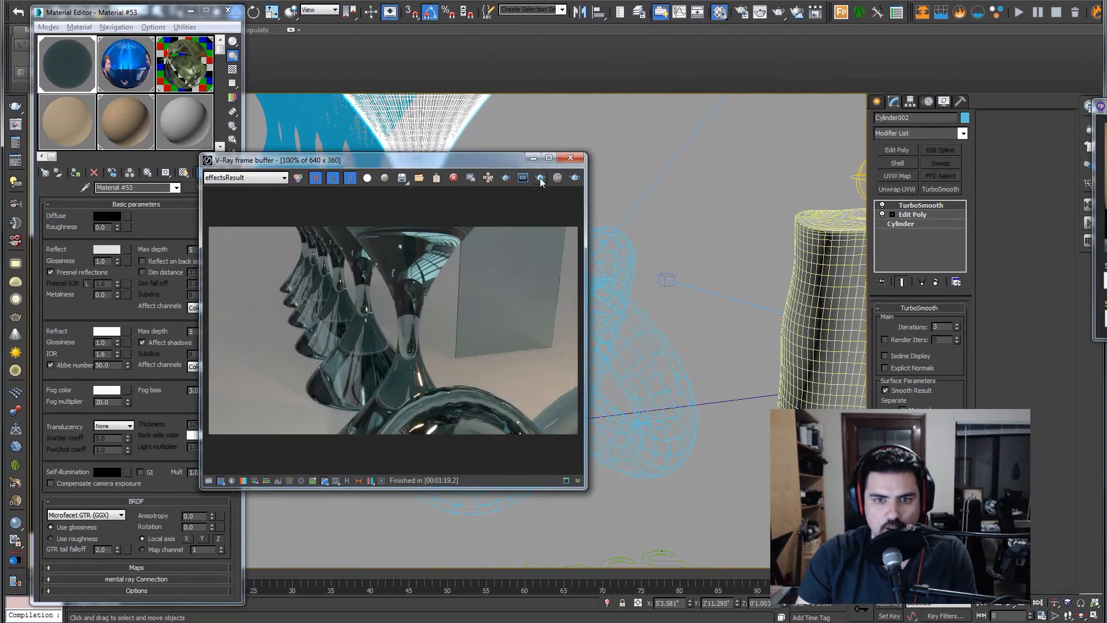
{"action": "left_click_drag", "start_coordinate": [459, 158], "coordinate": [573, 126]}
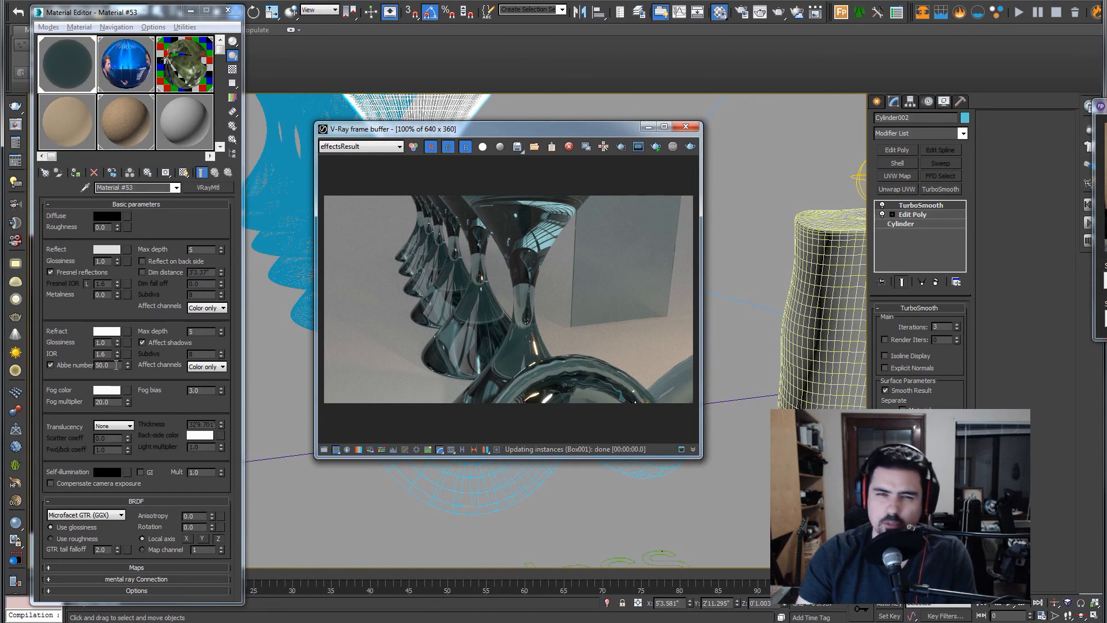
{"action": "key", "text": "shift+q"}
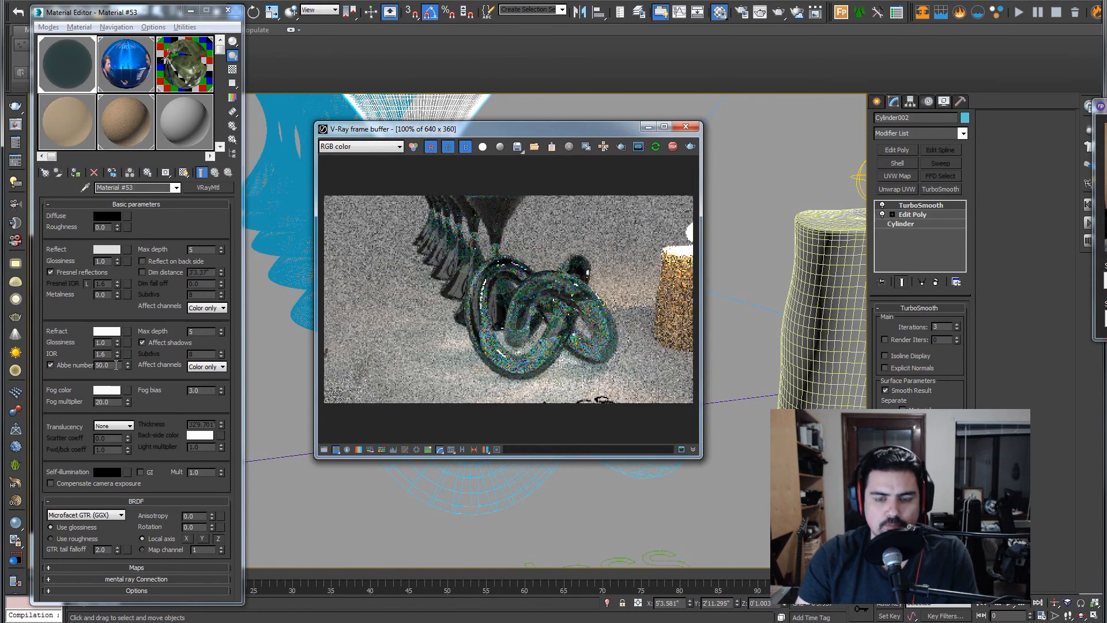
- Remove the saturation from the glass material's fog color so it is a neutral near-white
{"action": "left_click", "coordinate": [108, 331]}
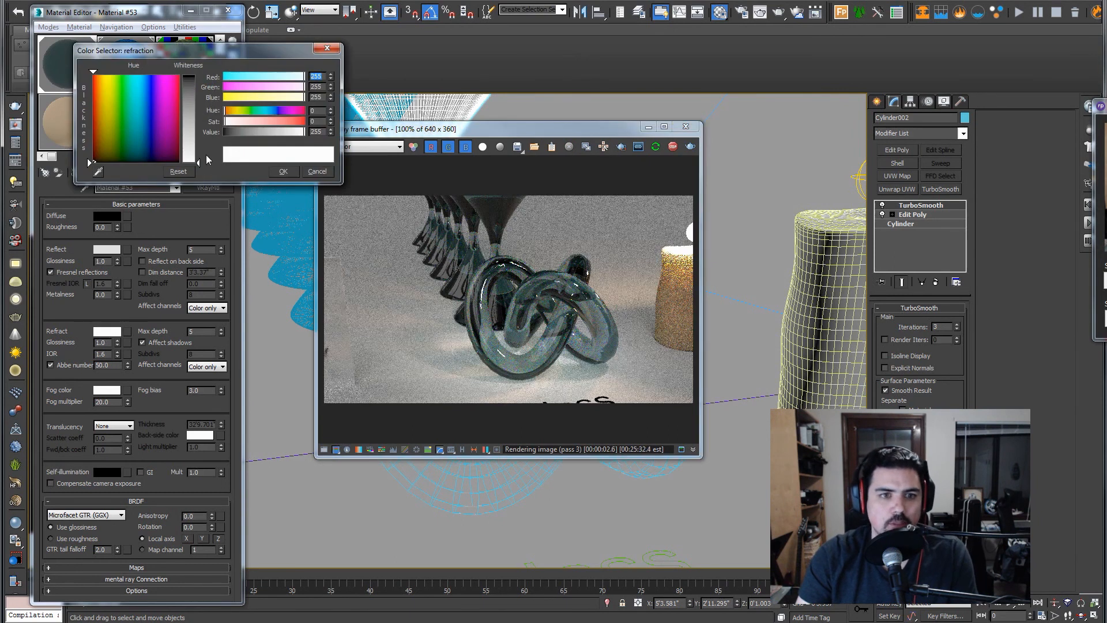
{"action": "left_click", "coordinate": [281, 171]}
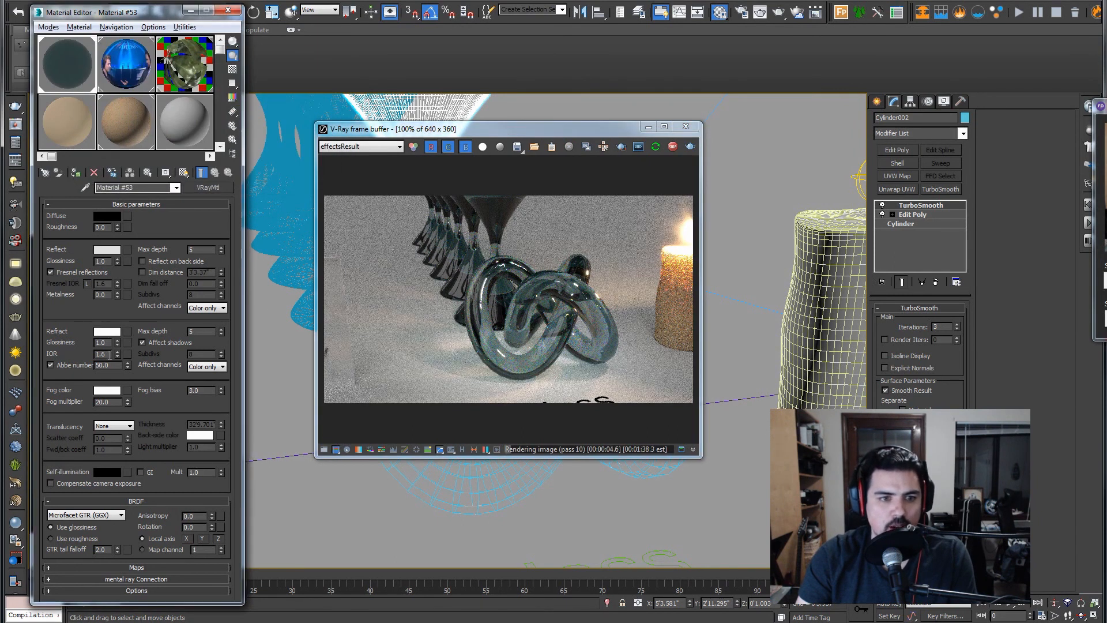
{"action": "left_click", "coordinate": [109, 390]}
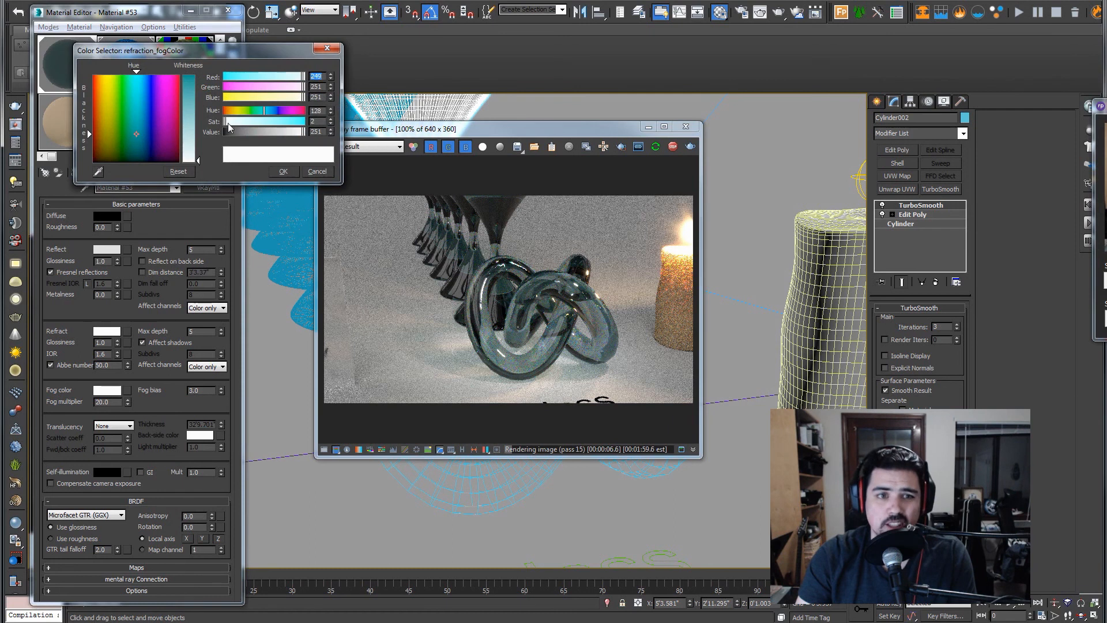
{"action": "left_click", "coordinate": [284, 171]}
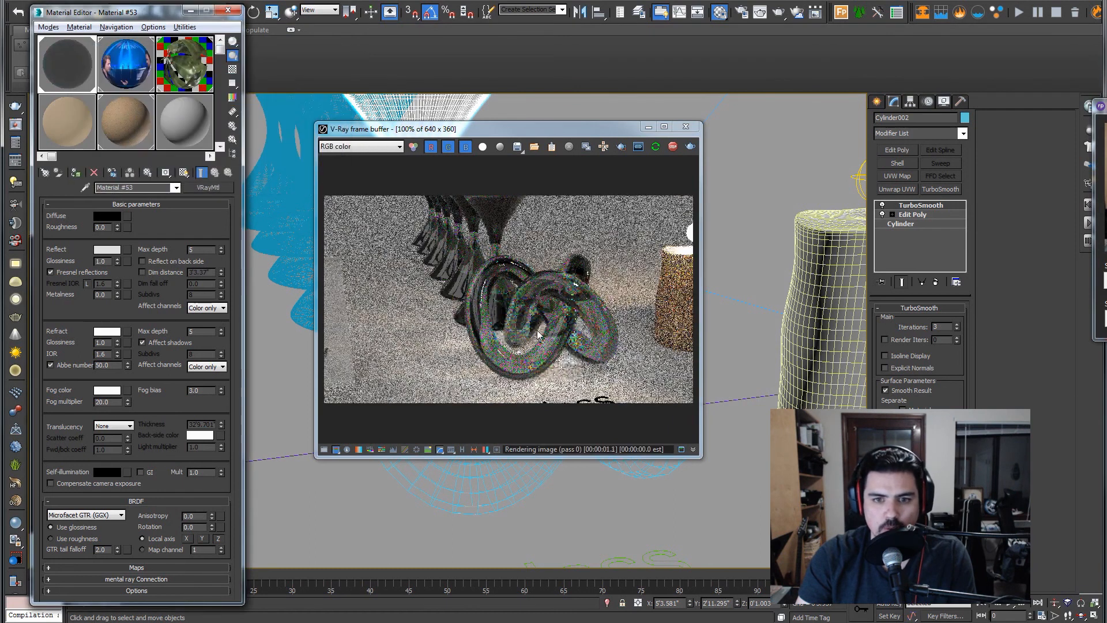
- Dolly the glass camera in closer to the torus knot to inspect the dispersion in the render
{"action": "scroll", "coordinate": [538, 334], "scroll_direction": "up", "scroll_amount": 1}
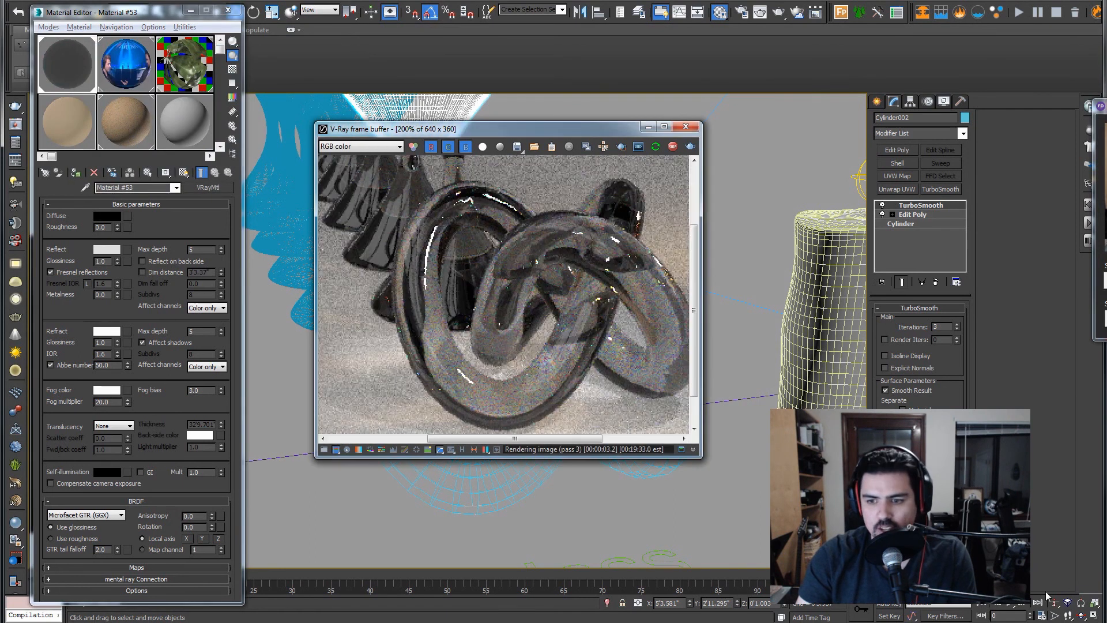
{"action": "left_click_drag", "start_coordinate": [549, 467], "coordinate": [554, 357]}
{"action": "scroll", "coordinate": [555, 335], "scroll_direction": "down", "scroll_amount": 1}
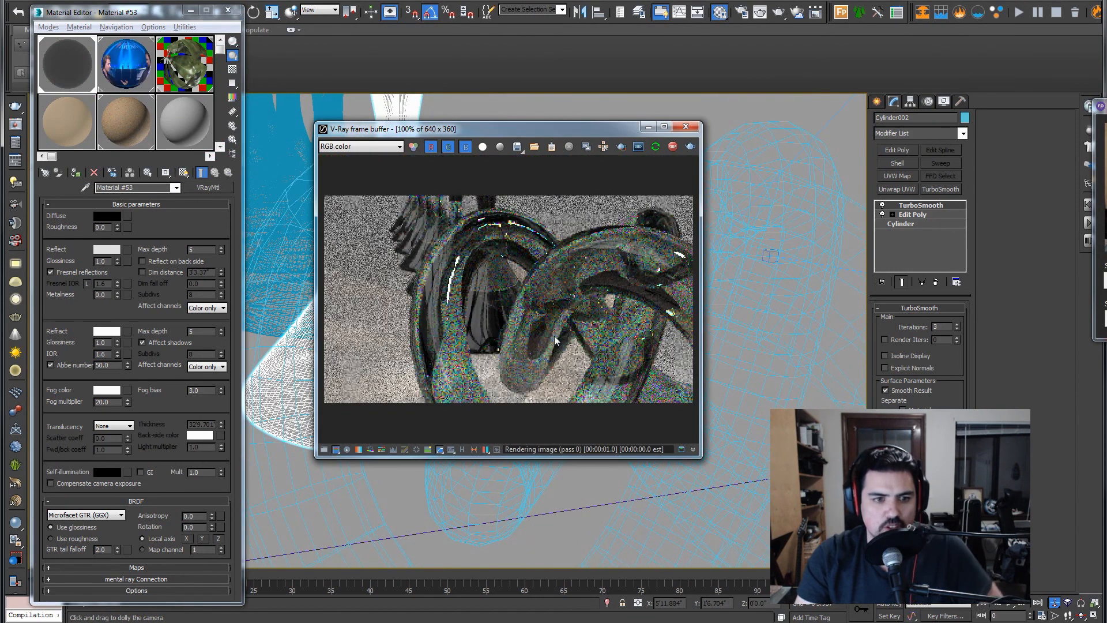
- Lower the glass material's Abbe number to 25 and then to 10 to strengthen the dispersion
{"action": "double_click", "coordinate": [108, 365]}
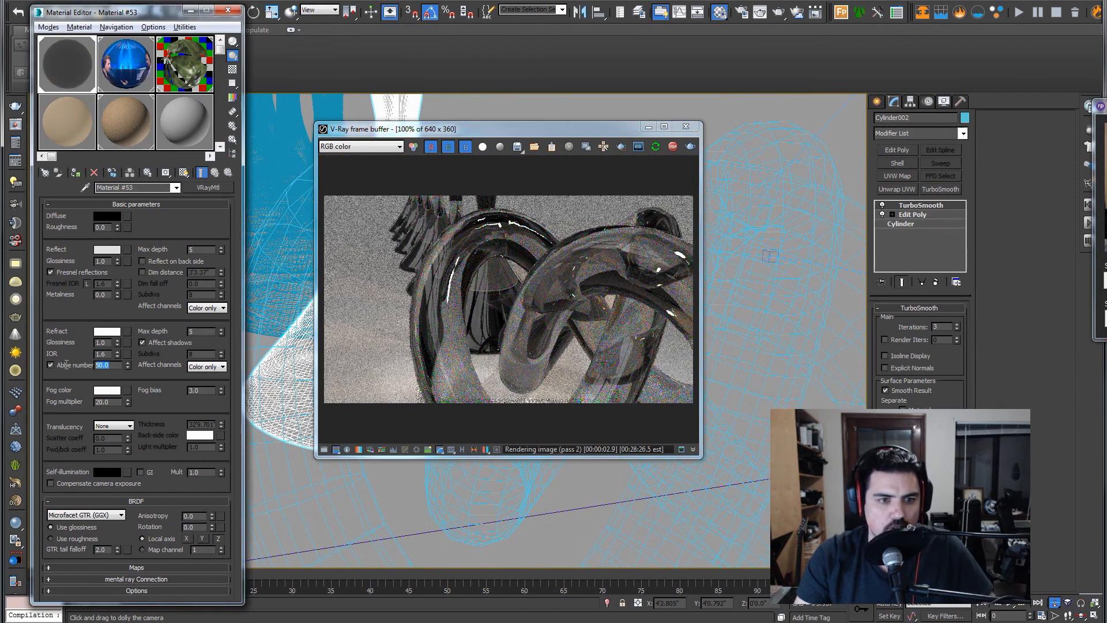
{"action": "type", "text": "25"}
{"action": "key", "text": "Return"}
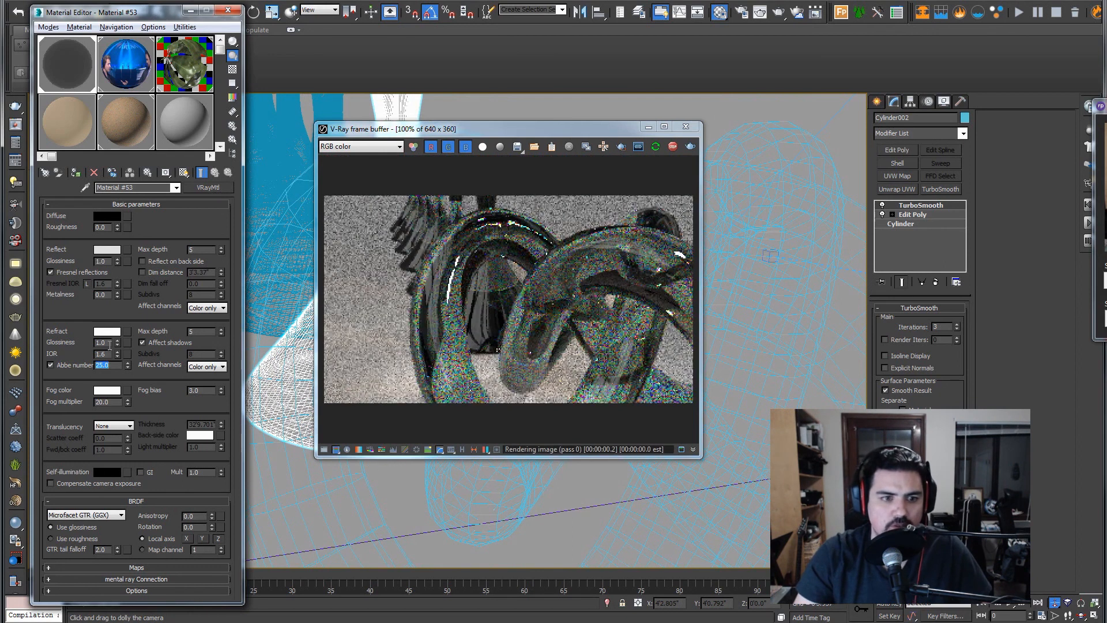
{"action": "type", "text": "10"}
{"action": "key", "text": "Return"}
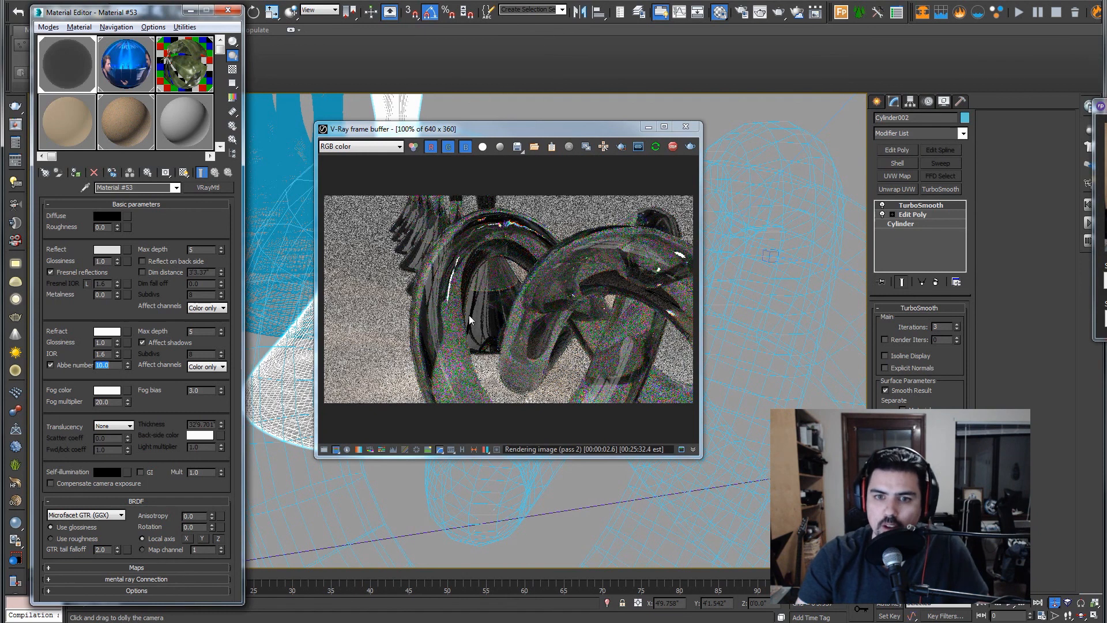
- Magnify different parts of the torus knot in the interactive render to examine the coloured dispersion around its highlights and edges
{"action": "scroll", "coordinate": [514, 236], "scroll_direction": "up", "scroll_amount": 1}
{"action": "scroll", "coordinate": [514, 239], "scroll_direction": "up", "scroll_amount": 1}
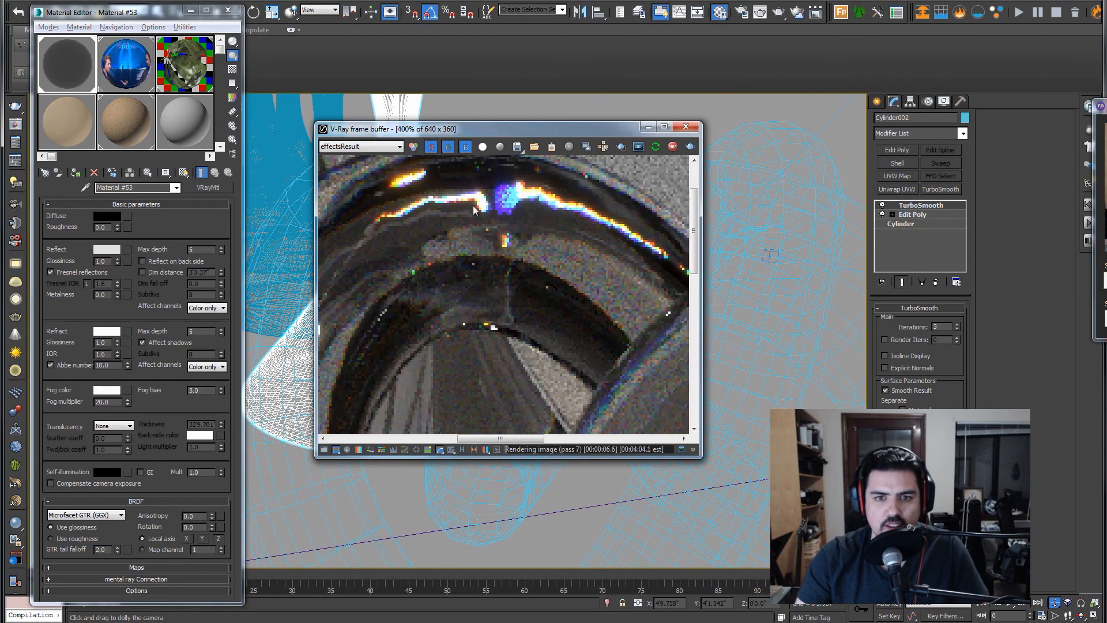
{"action": "scroll", "coordinate": [495, 218], "scroll_direction": "down", "scroll_amount": 1}
{"action": "scroll", "coordinate": [495, 217], "scroll_direction": "down", "scroll_amount": 1}
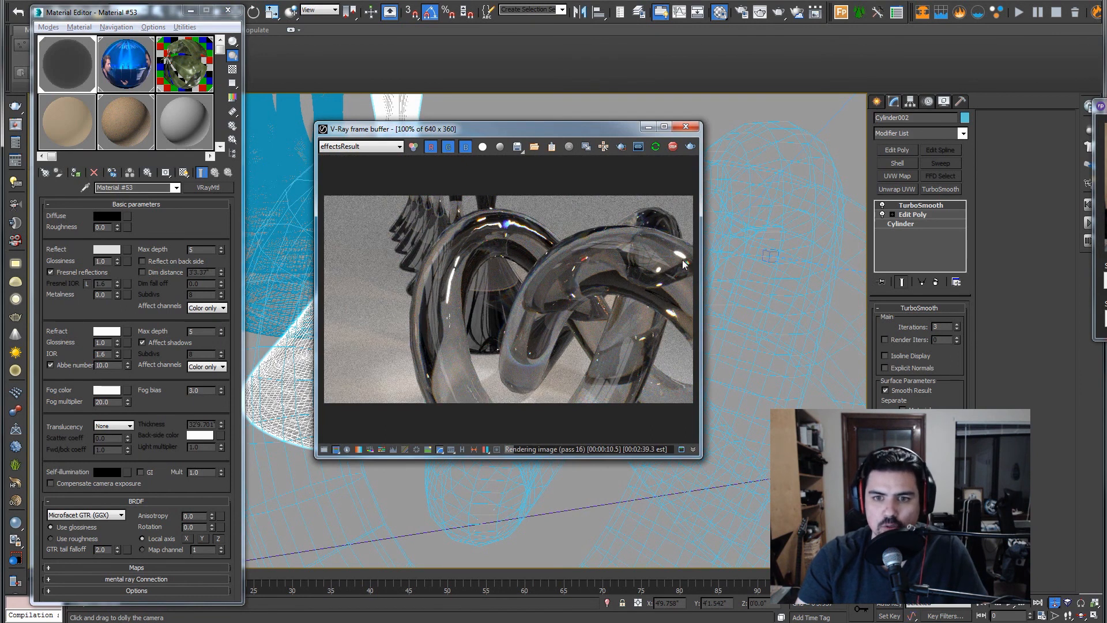
{"action": "scroll", "coordinate": [686, 273], "scroll_direction": "up", "scroll_amount": 1}
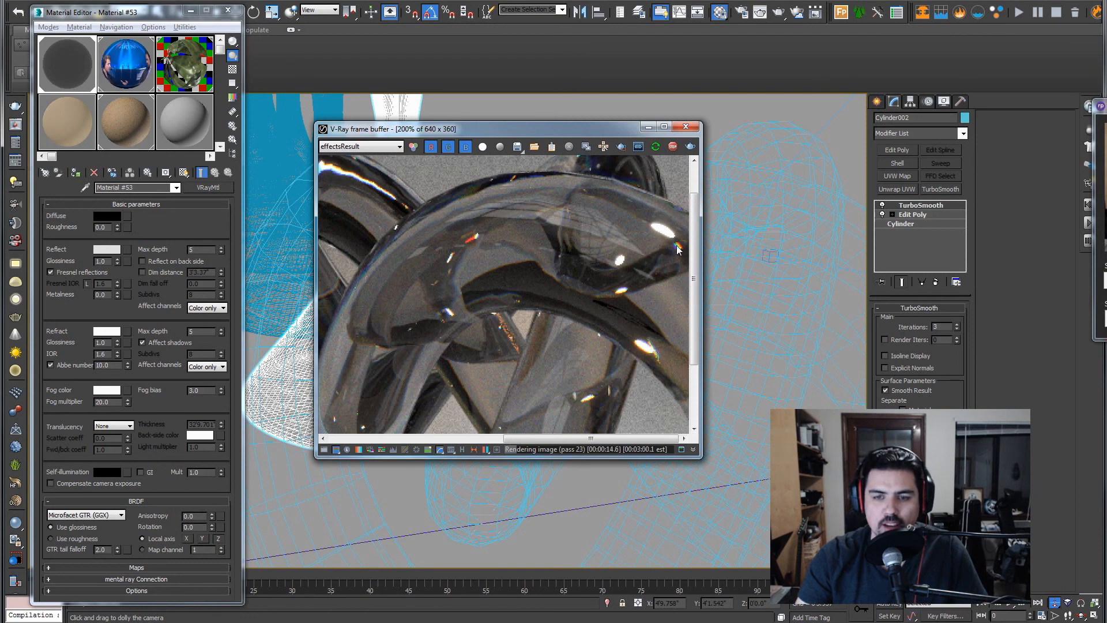
{"action": "scroll", "coordinate": [406, 256], "scroll_direction": "down", "scroll_amount": 2}
{"action": "scroll", "coordinate": [497, 293], "scroll_direction": "up", "scroll_amount": 2}
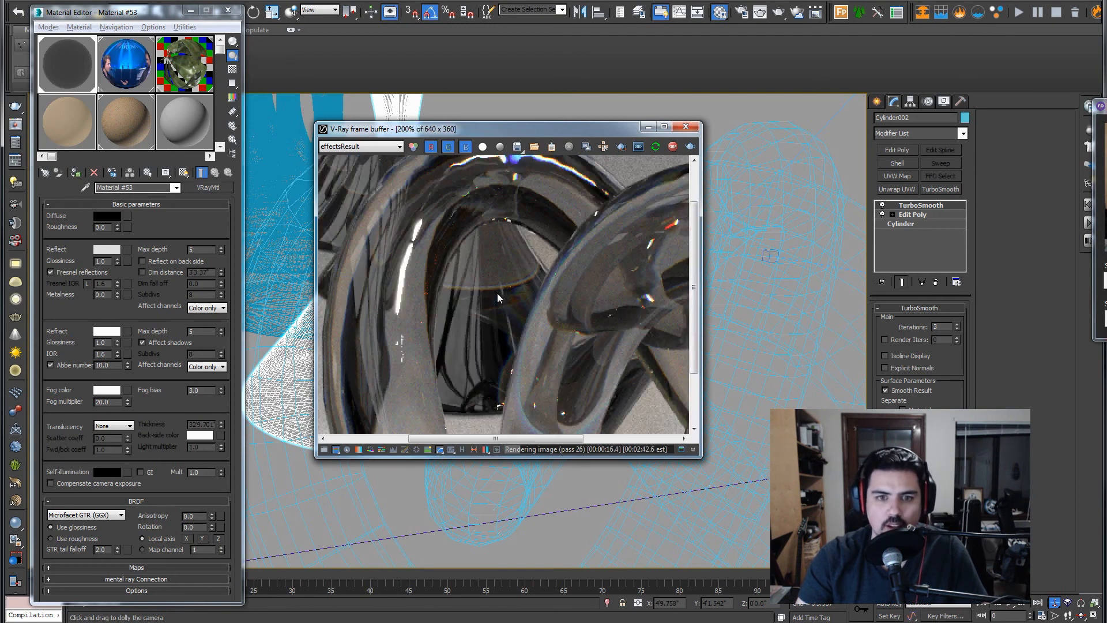
{"action": "scroll", "coordinate": [497, 293], "scroll_direction": "down", "scroll_amount": 1}
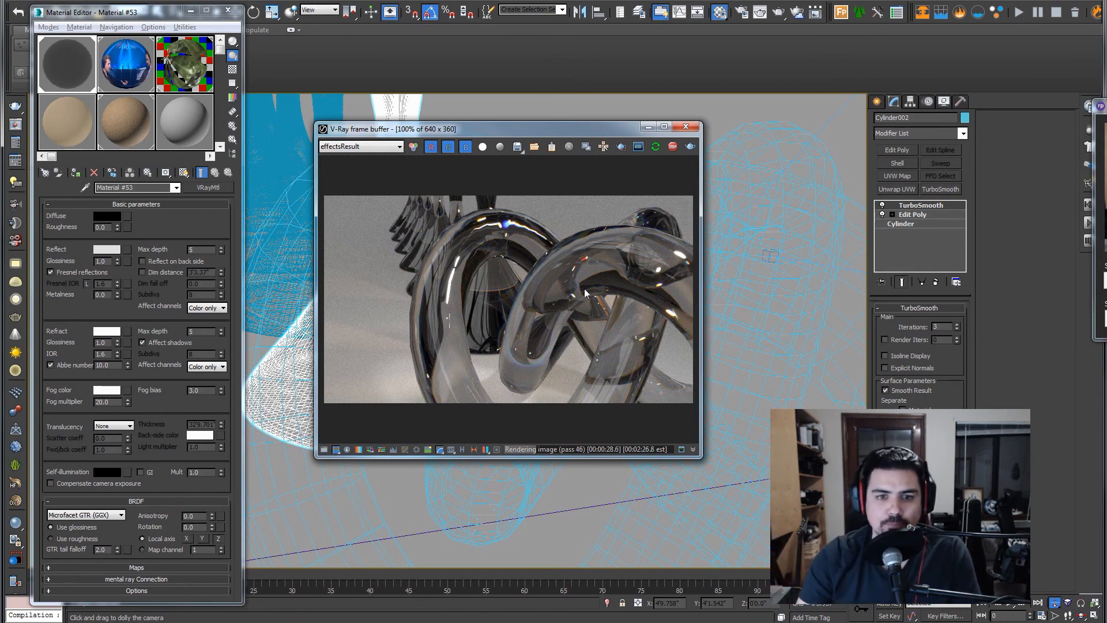
- Set the glass material's refraction max depth to 50 and disable its Abbe number
{"action": "double_click", "coordinate": [199, 332]}
{"action": "type", "text": "50"}
{"action": "key", "text": "Return"}
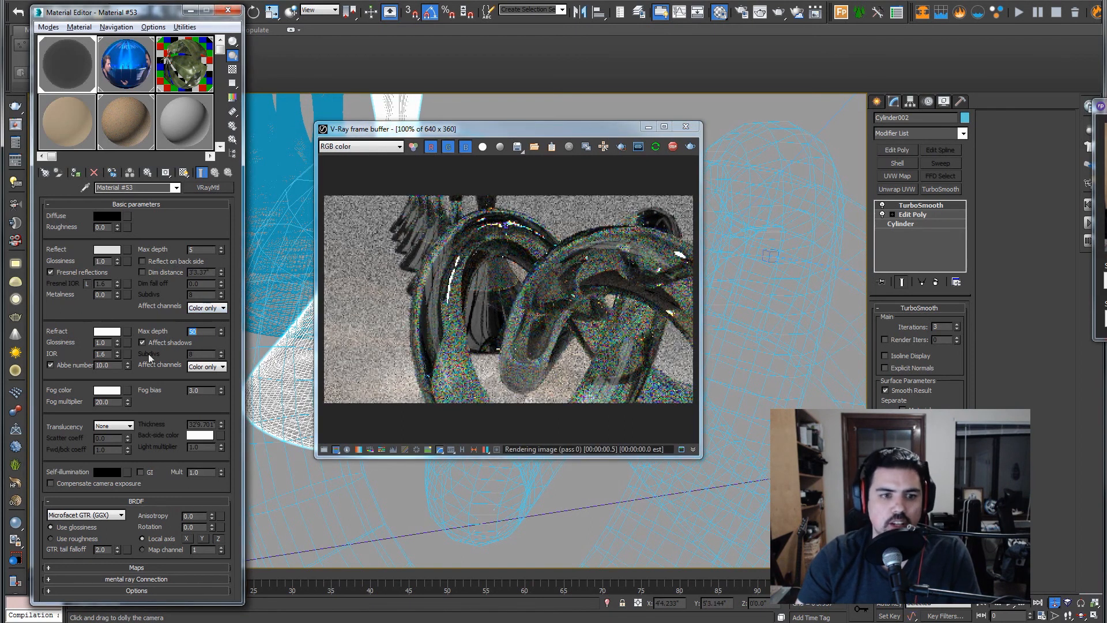
{"action": "left_click", "coordinate": [72, 367]}
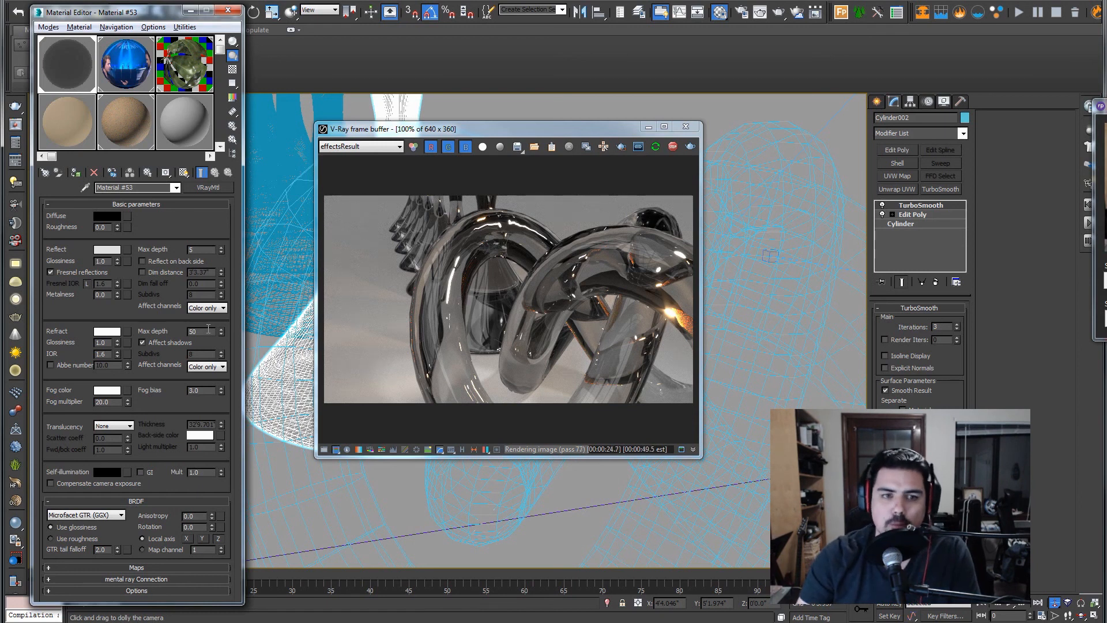
- Try refraction max depths of 1 and 2 on the glass material, and finish with a depth of 10
{"action": "left_click_drag", "start_coordinate": [209, 328], "coordinate": [184, 333]}
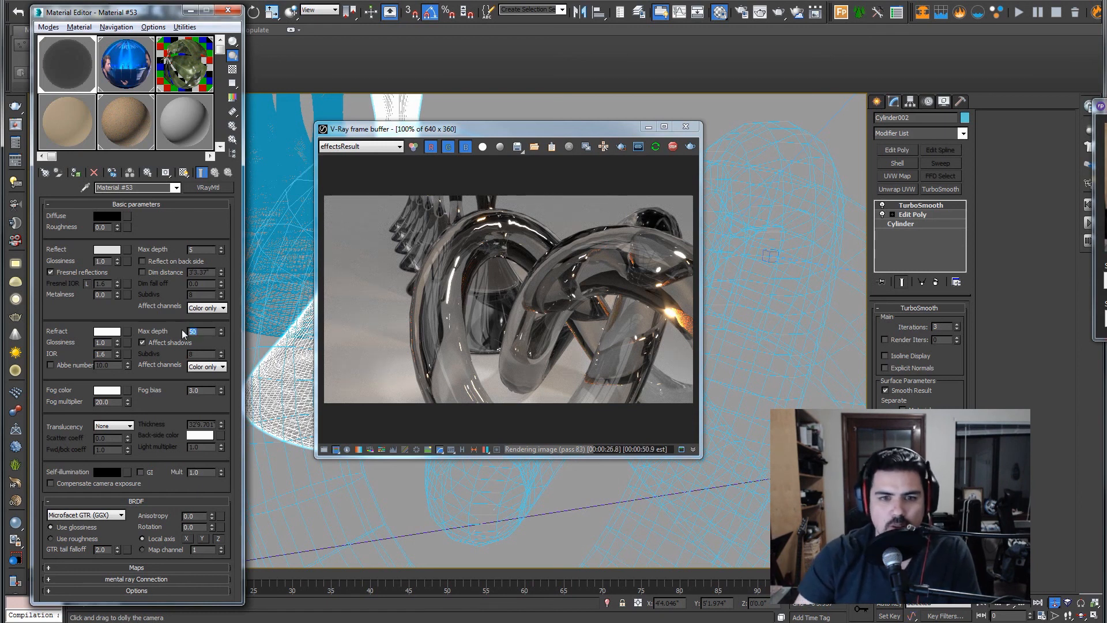
{"action": "type", "text": "1"}
{"action": "key", "text": "Return"}
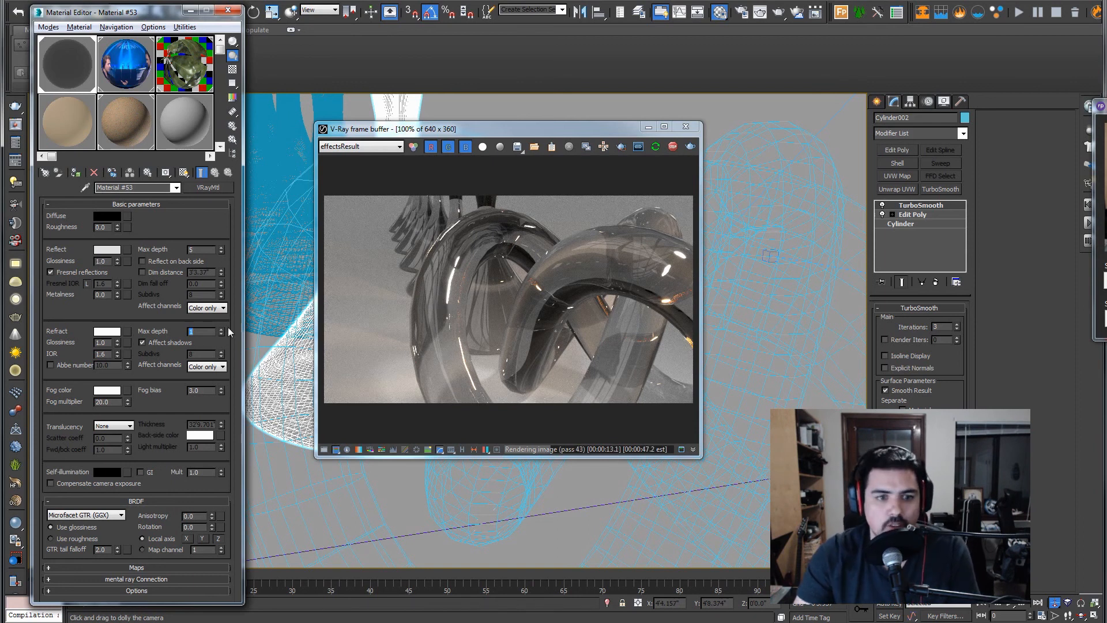
{"action": "type", "text": "2"}
{"action": "key", "text": "Return"}
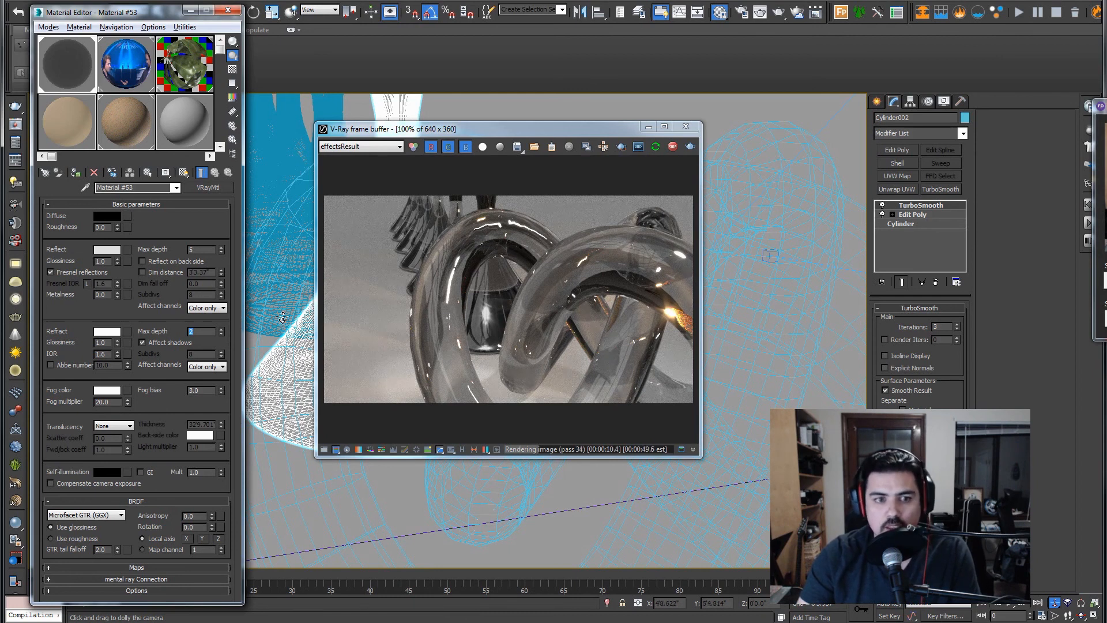
{"action": "type", "text": "10"}
{"action": "key", "text": "Return"}
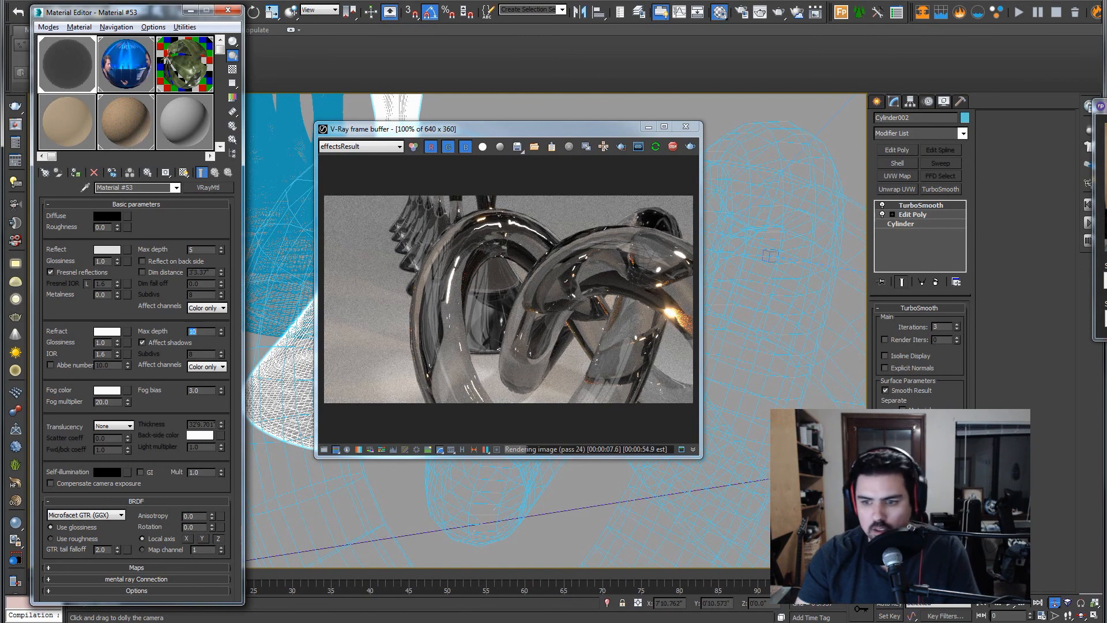
- Pull the glass camera back to frame the torus knot with the candle, and change the glass fog color to bright red
{"action": "left_click_drag", "start_coordinate": [766, 481], "coordinate": [770, 510]}
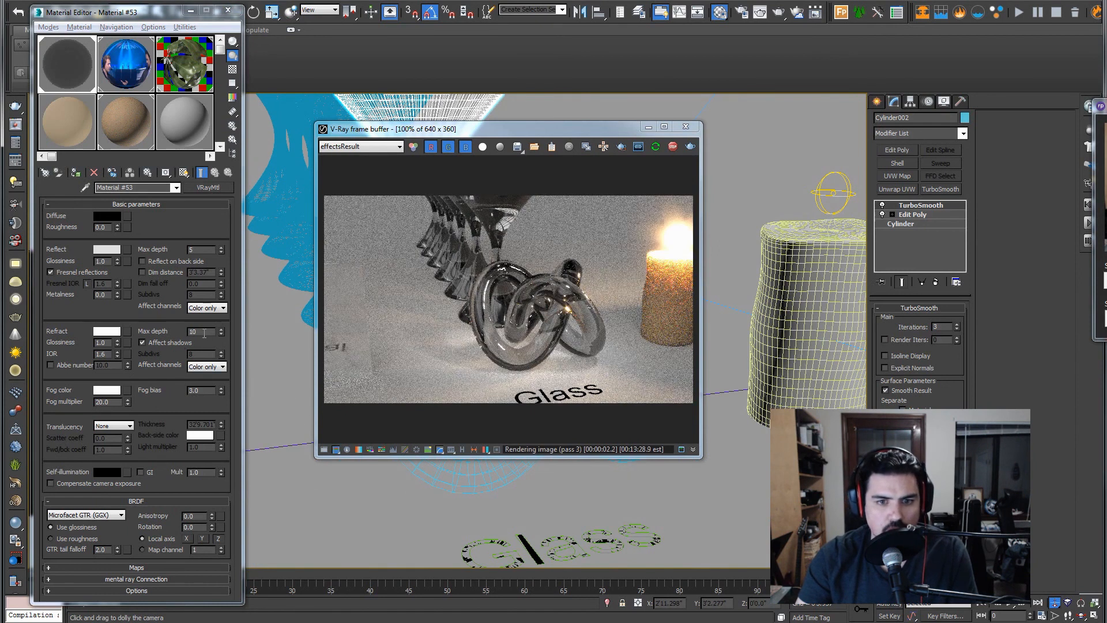
{"action": "left_click", "coordinate": [117, 335]}
{"action": "key", "text": "Escape"}
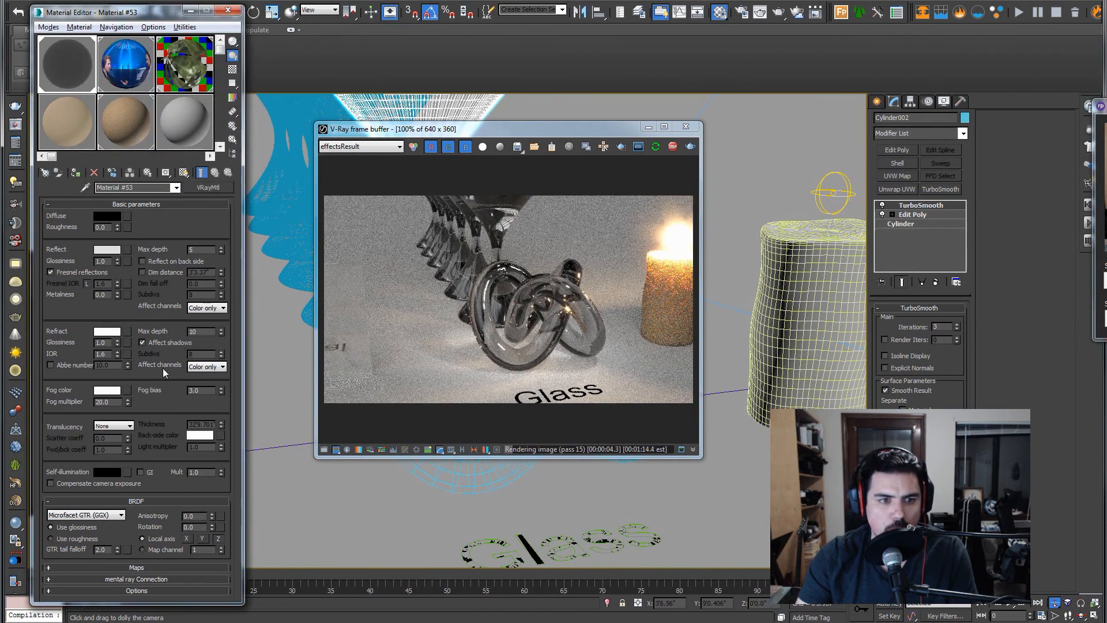
{"action": "left_click", "coordinate": [107, 391]}
{"action": "left_click_drag", "start_coordinate": [265, 121], "coordinate": [298, 133]}
{"action": "left_click", "coordinate": [287, 170]}
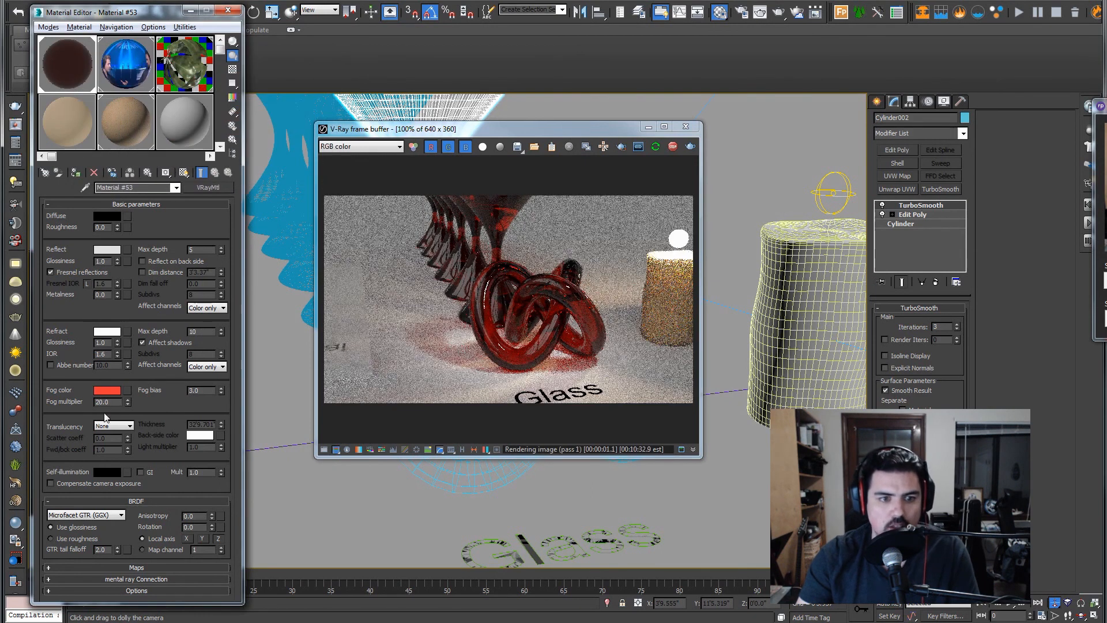
- Set the glass material's fog multiplier to 1 and its fog bias to 0
{"action": "double_click", "coordinate": [107, 401]}
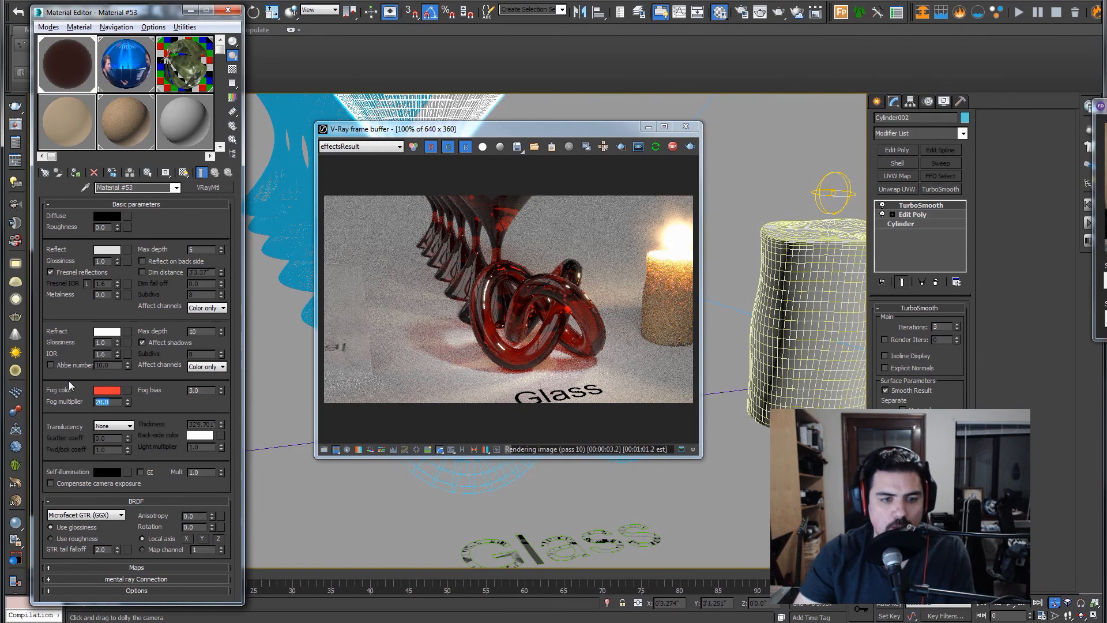
{"action": "type", "text": "1"}
{"action": "key", "text": "Return"}
{"action": "double_click", "coordinate": [199, 390]}
{"action": "type", "text": "0"}
{"action": "key", "text": "Return"}
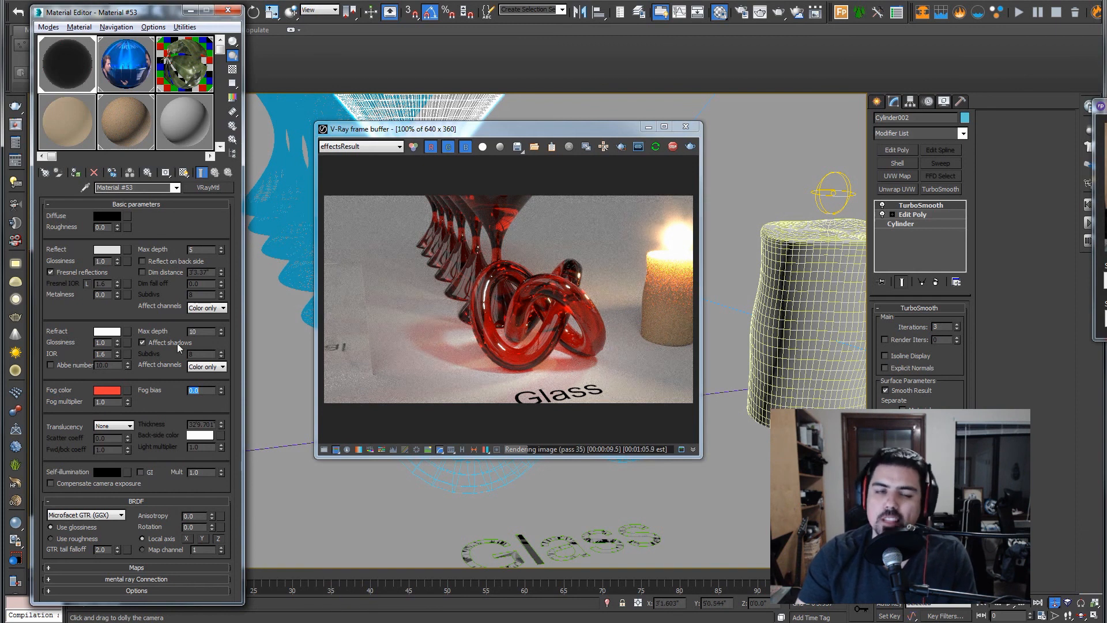
- Disable Affect shadows in the glass material's refraction settings and stop the interactive render
{"action": "left_click", "coordinate": [141, 343]}
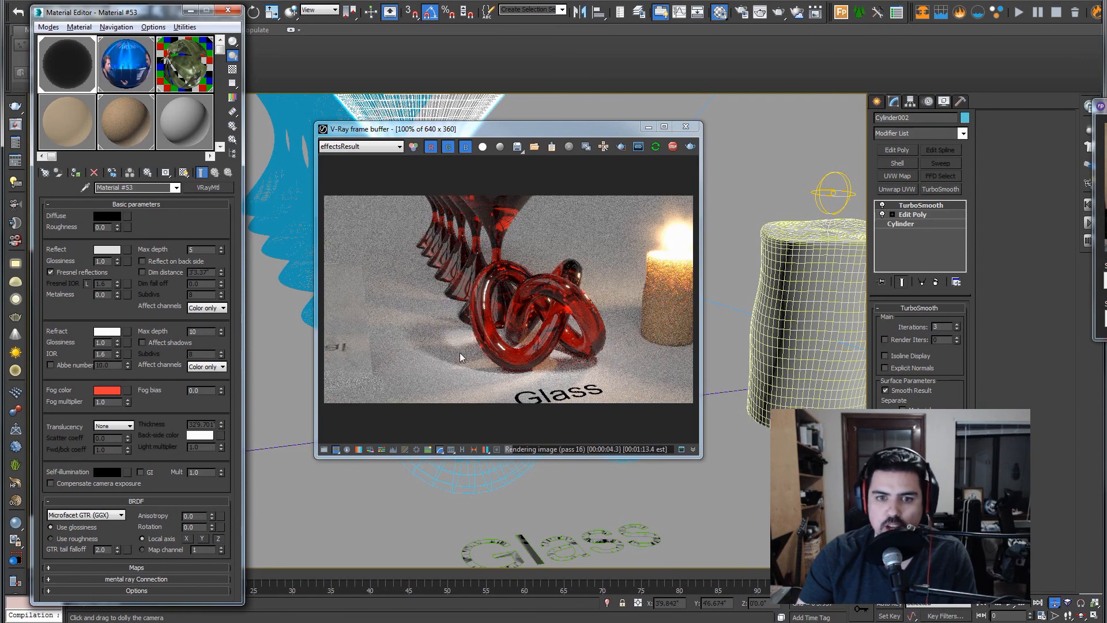
{"action": "left_click", "coordinate": [673, 147]}
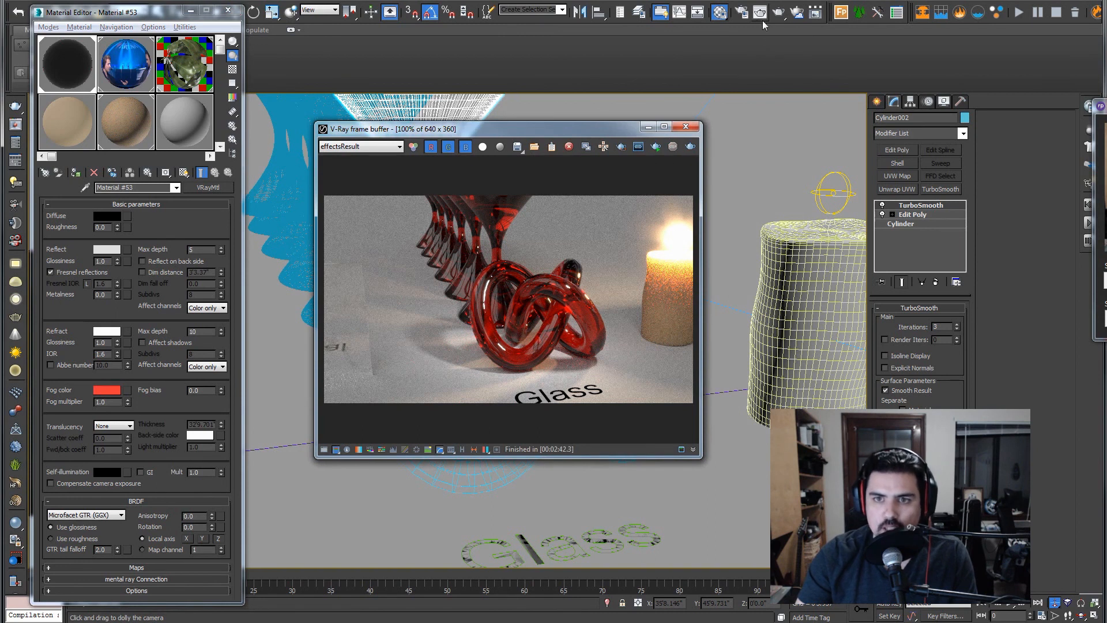
- Check the caustics settings under global illumination in the render setup, and close the render setup
{"action": "key", "text": "F10"}
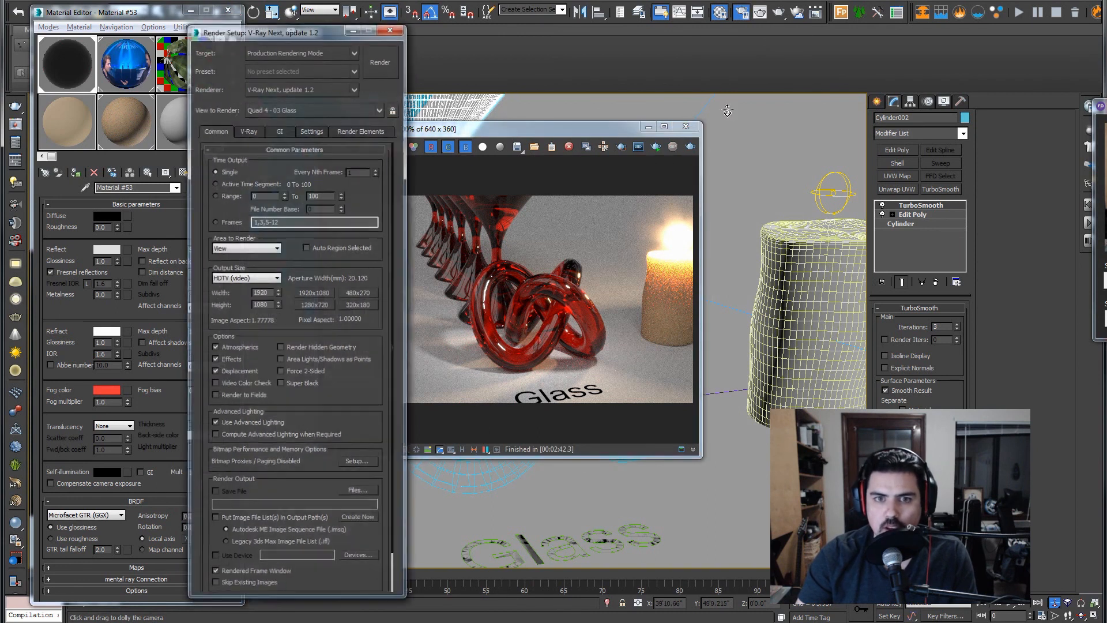
{"action": "left_click", "coordinate": [311, 130]}
{"action": "left_click", "coordinate": [287, 130]}
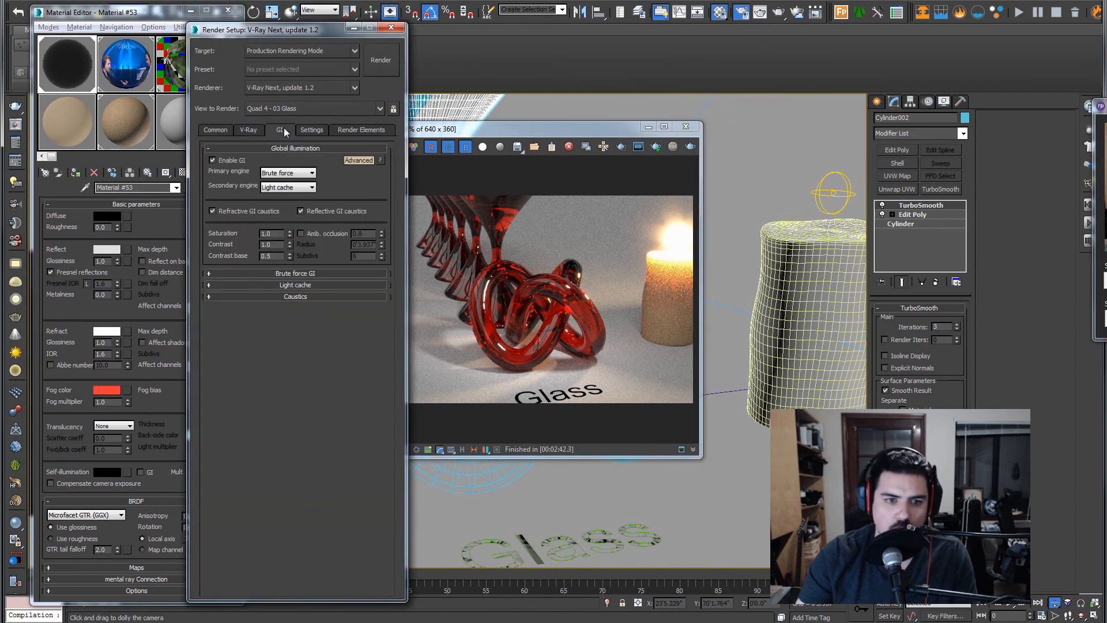
{"action": "left_click", "coordinate": [295, 297]}
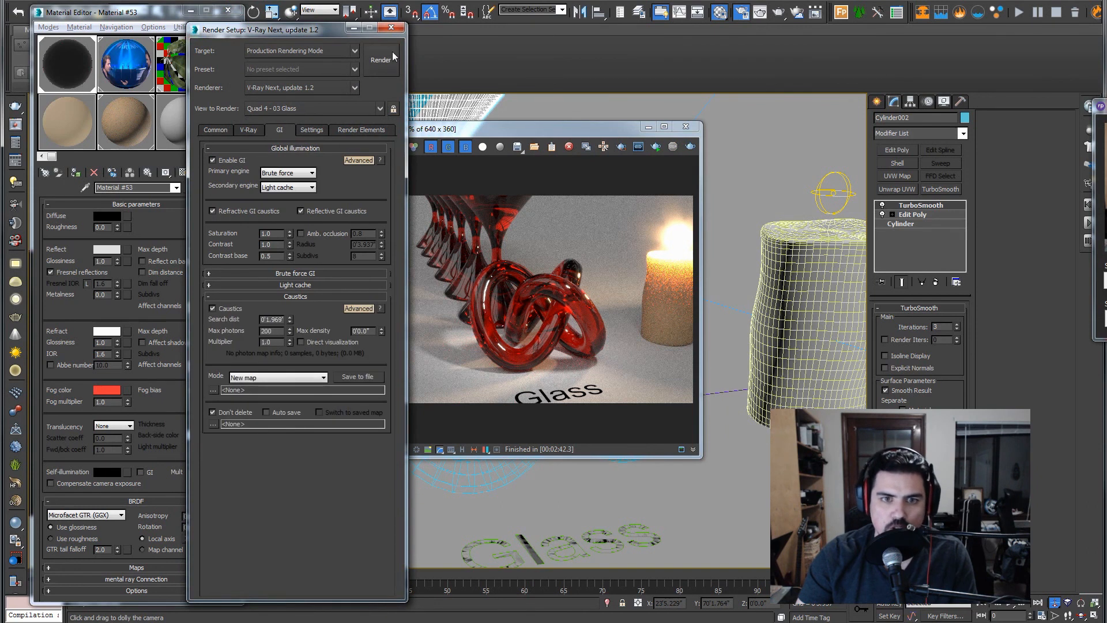
{"action": "left_click", "coordinate": [392, 28]}
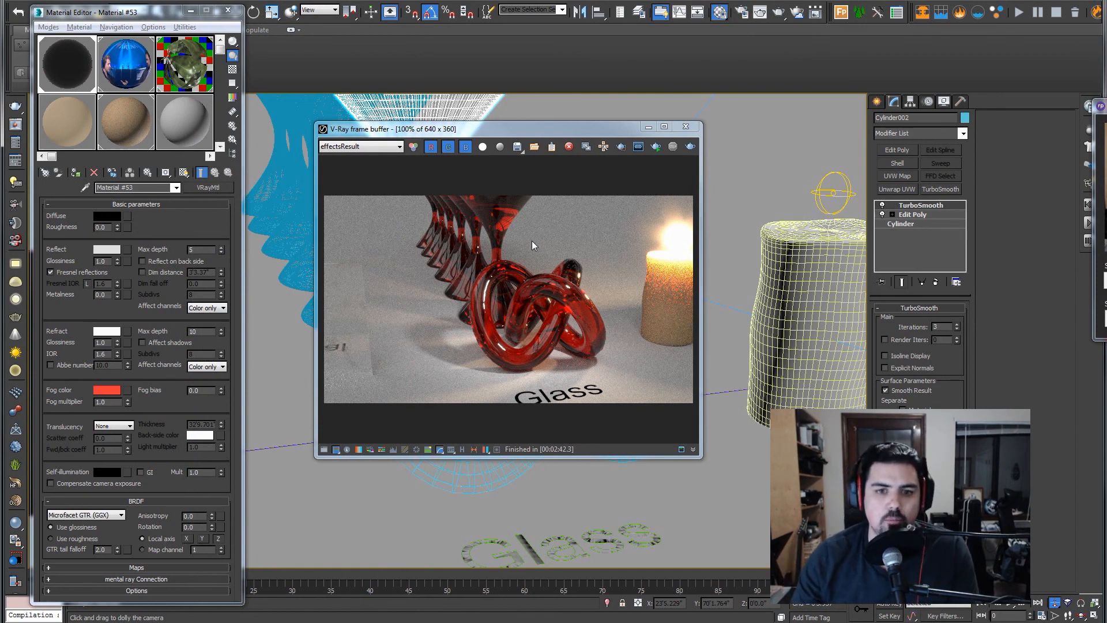
- Start a 1920 x 1080 production render of the glass view and fit the frame buffer window beside the Material Editor
{"action": "left_click", "coordinate": [154, 343]}
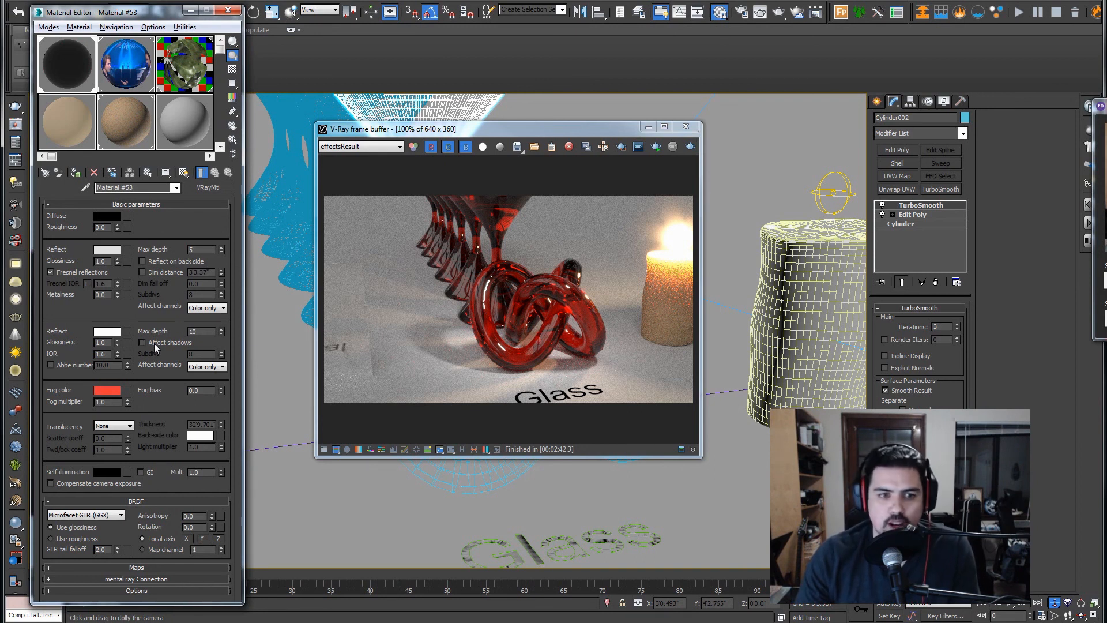
{"action": "left_click", "coordinate": [694, 149]}
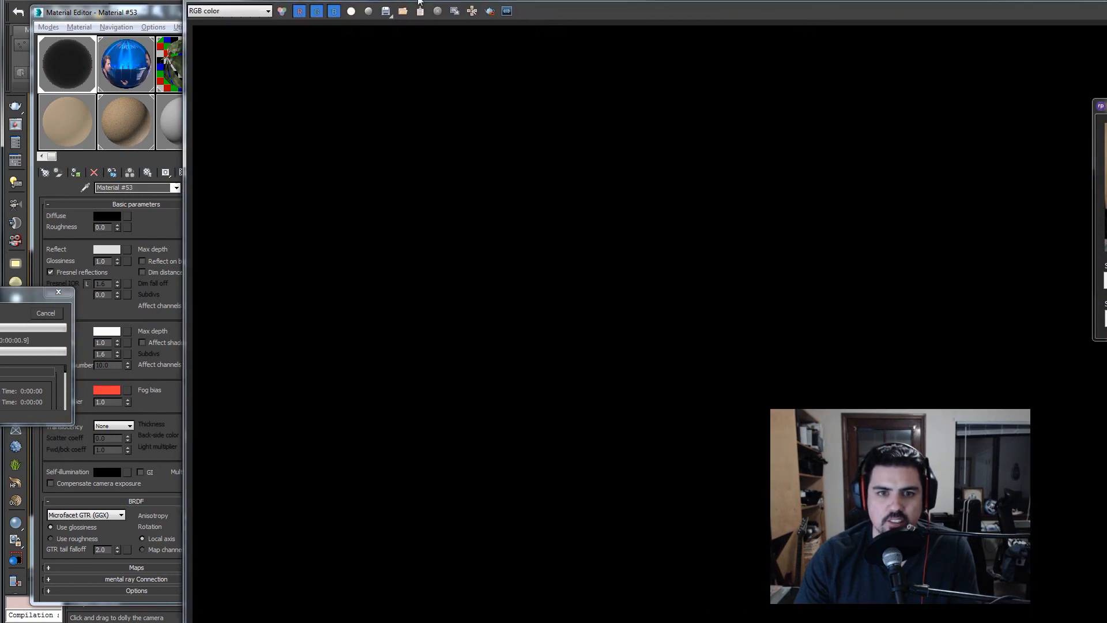
{"action": "left_click_drag", "start_coordinate": [419, 2], "coordinate": [416, 0]}
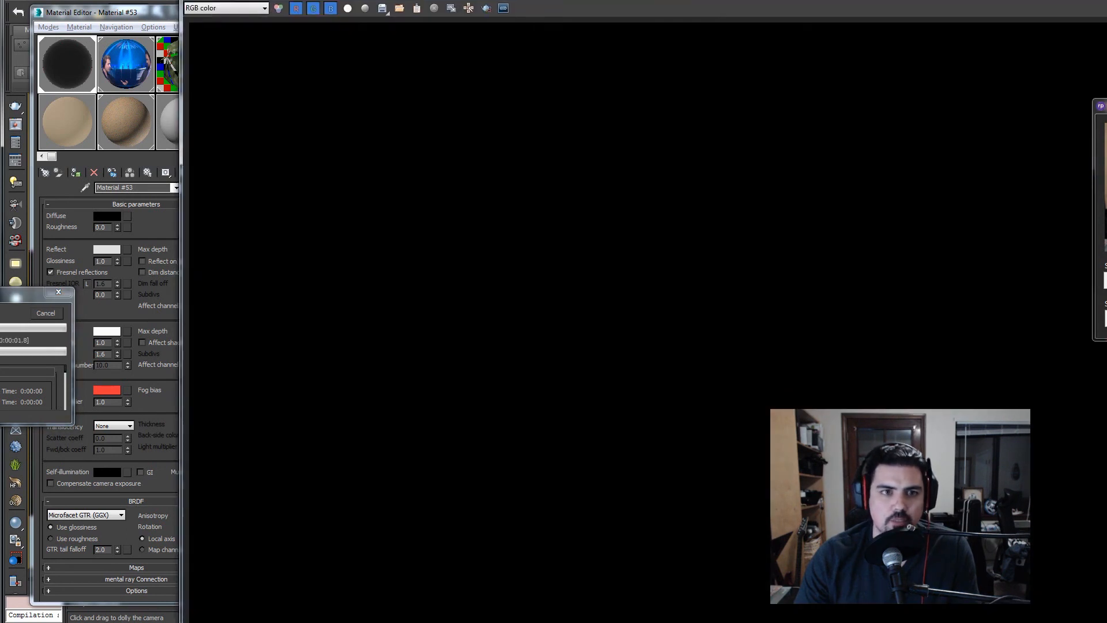
{"action": "left_click_drag", "start_coordinate": [181, 0], "coordinate": [602, 190]}
{"action": "left_click_drag", "start_coordinate": [689, 198], "coordinate": [353, 98]}
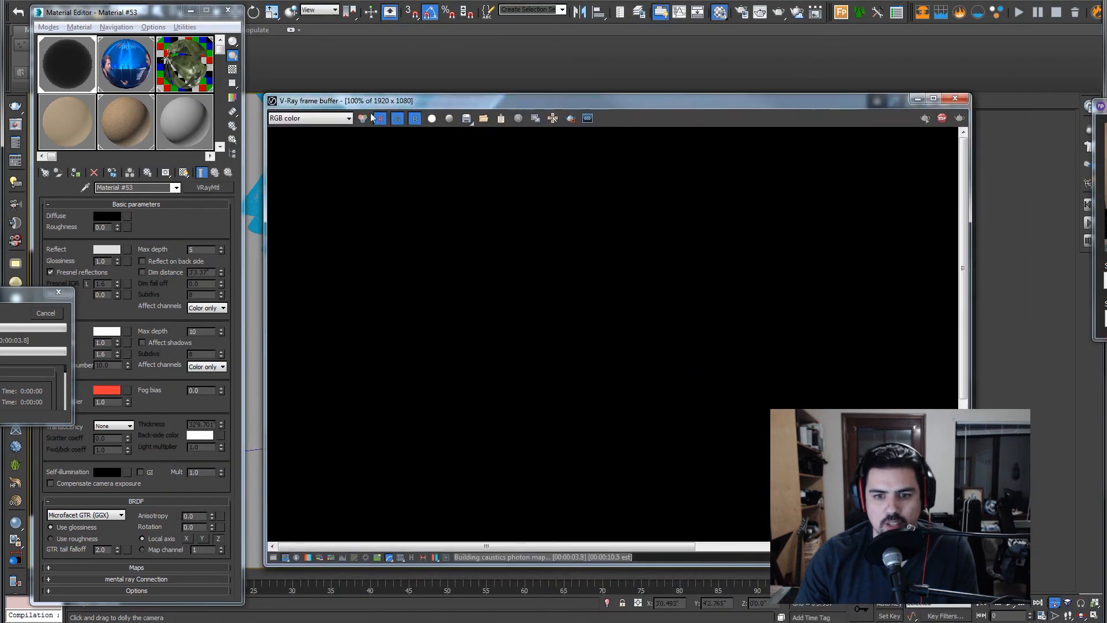
- Examine the red caustics on the floor beside the torus knot in the production render, and stop the render
{"action": "scroll", "coordinate": [583, 299], "scroll_direction": "down", "scroll_amount": 1}
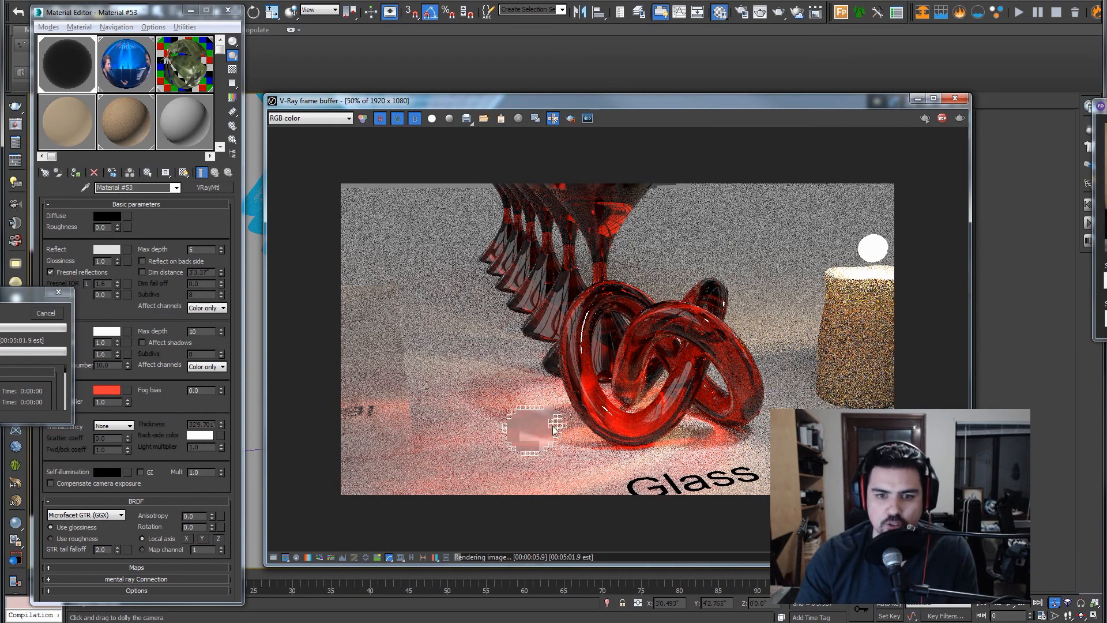
{"action": "scroll", "coordinate": [527, 420], "scroll_direction": "up", "scroll_amount": 1}
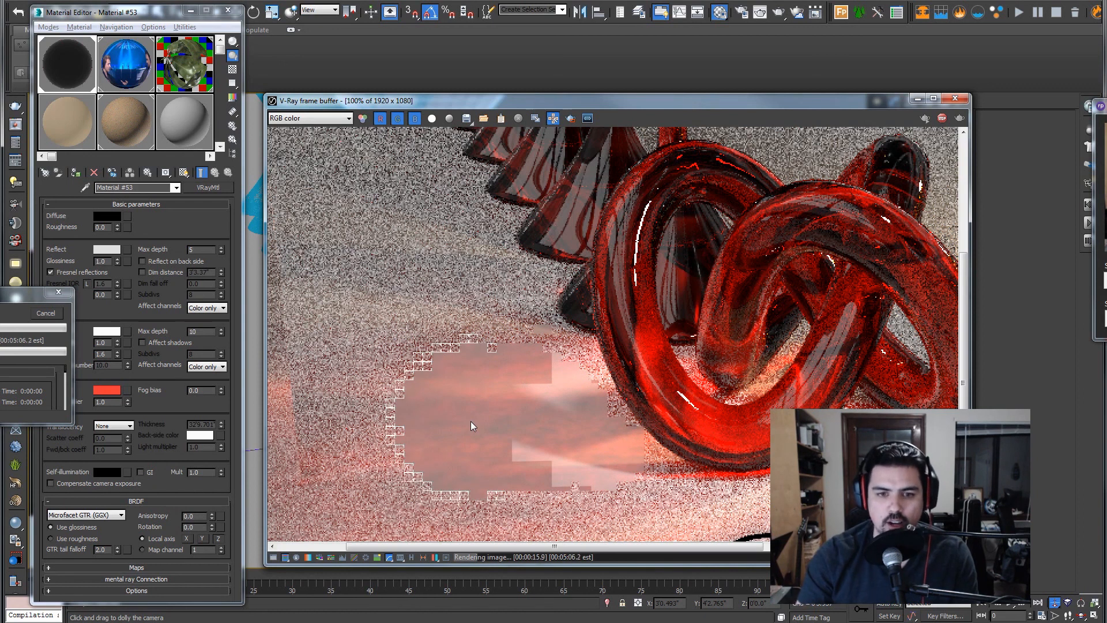
{"action": "scroll", "coordinate": [481, 396], "scroll_direction": "down", "scroll_amount": 1}
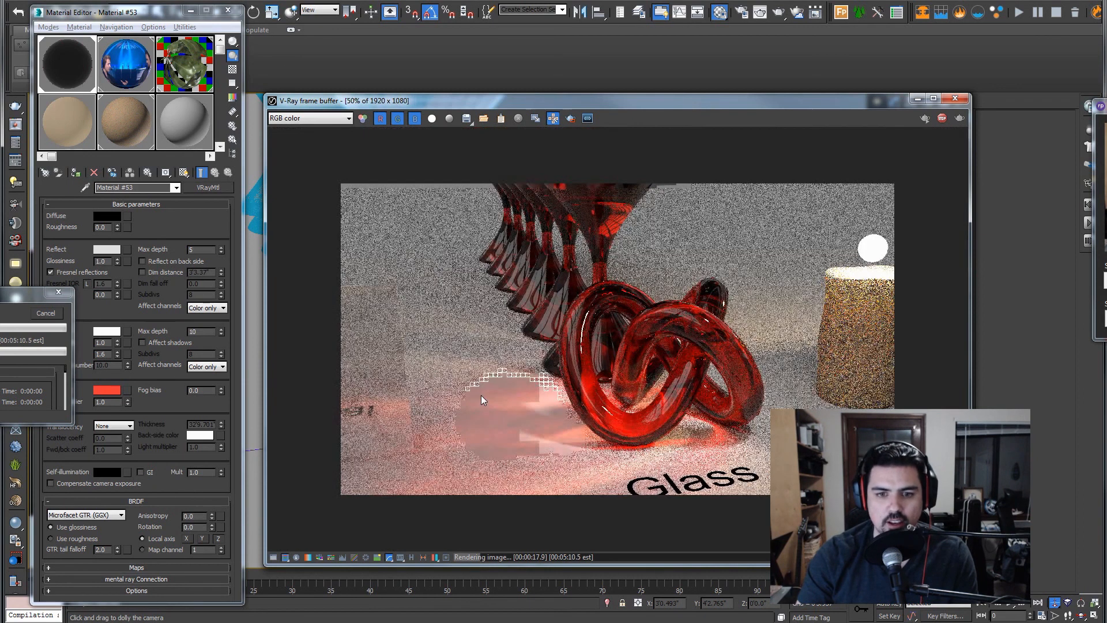
{"action": "key", "text": "Escape"}
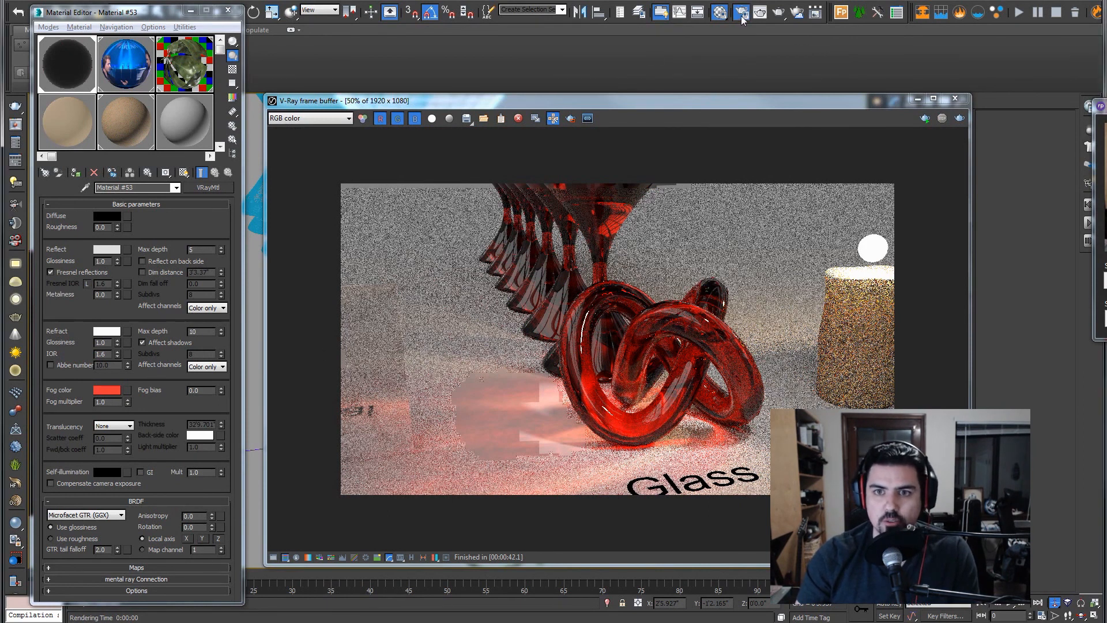
- Review the system settings and the global illumination Caustics options in the render setup, and close the dialog
{"action": "key", "text": "F10"}
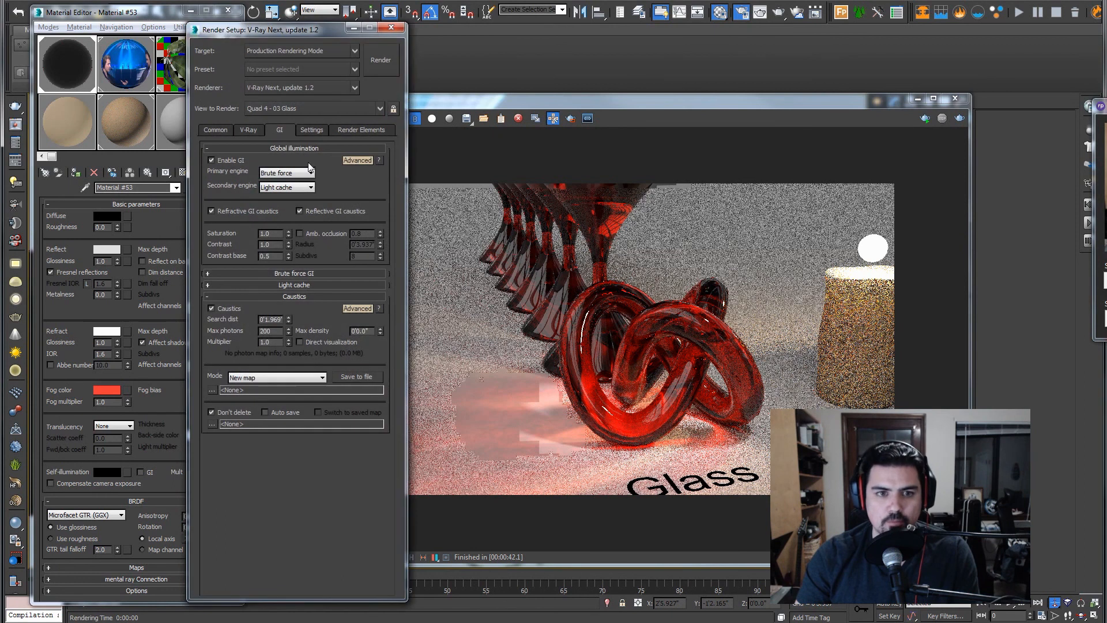
{"action": "left_click", "coordinate": [311, 130]}
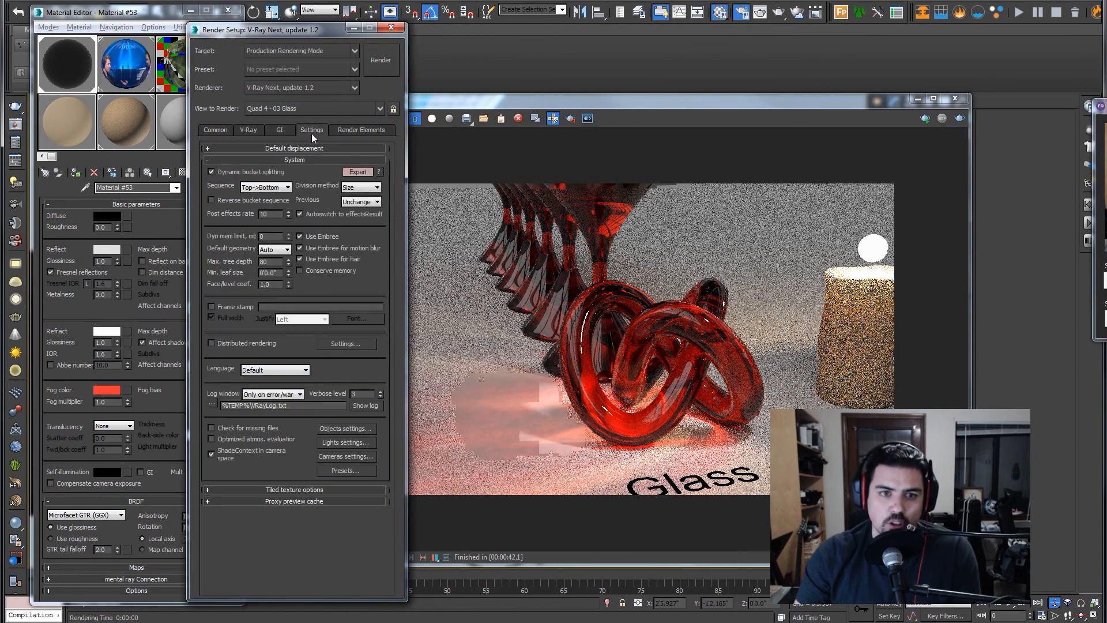
{"action": "left_click", "coordinate": [279, 130]}
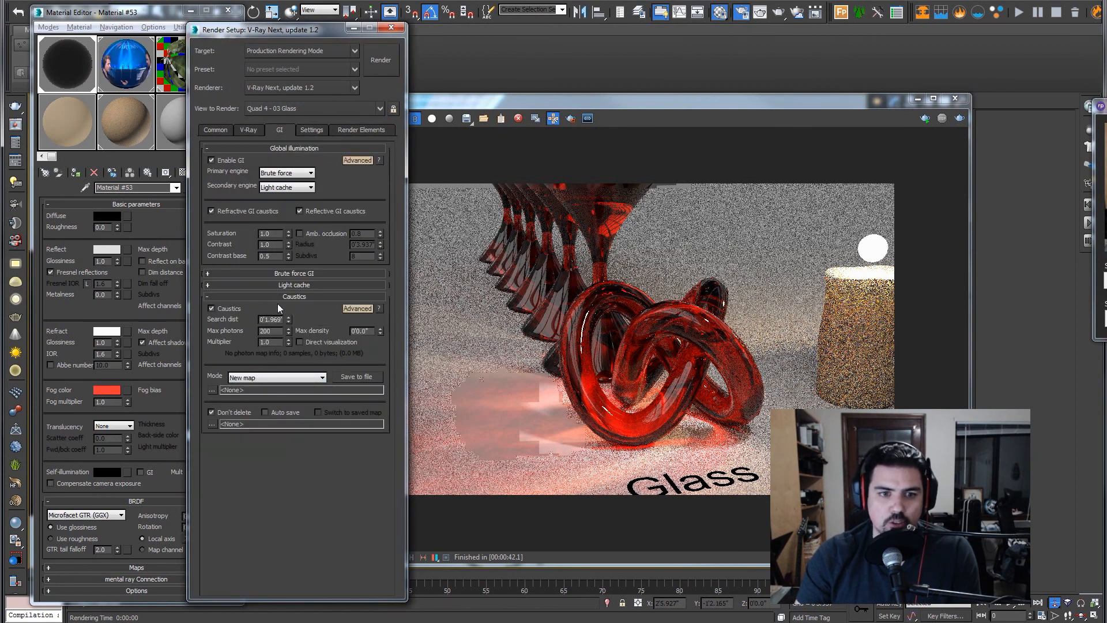
{"action": "left_click", "coordinate": [225, 312]}
{"action": "left_click", "coordinate": [391, 28]}
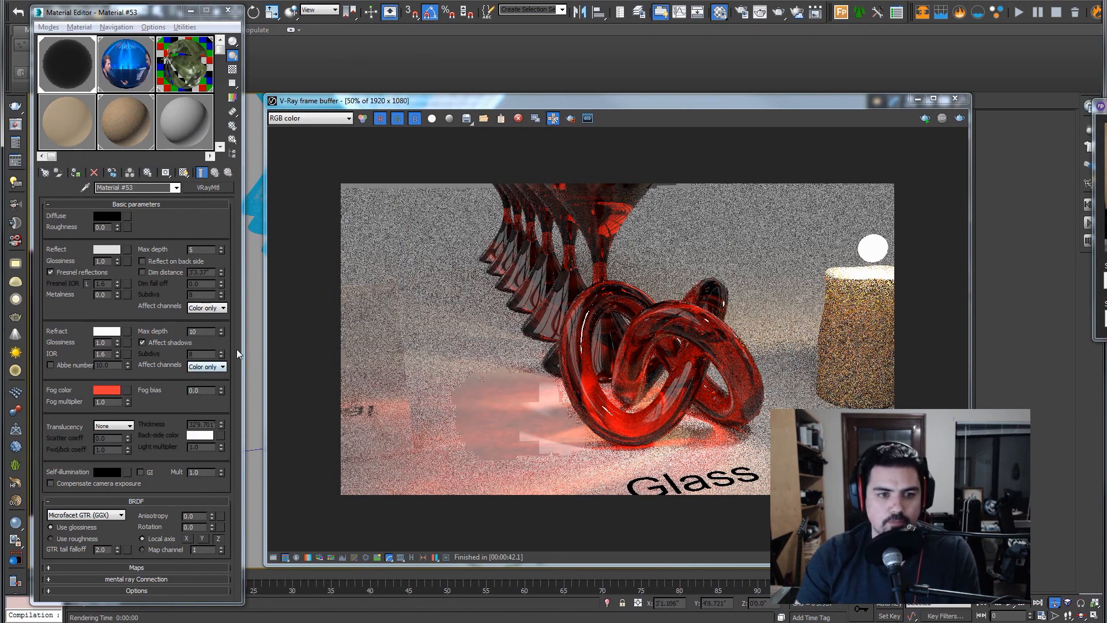
- Select the candle cylinder, switch the viewport to the 04 Wax camera, and run an interactive render viewed at 100% zoom
{"action": "left_click", "coordinate": [954, 99]}
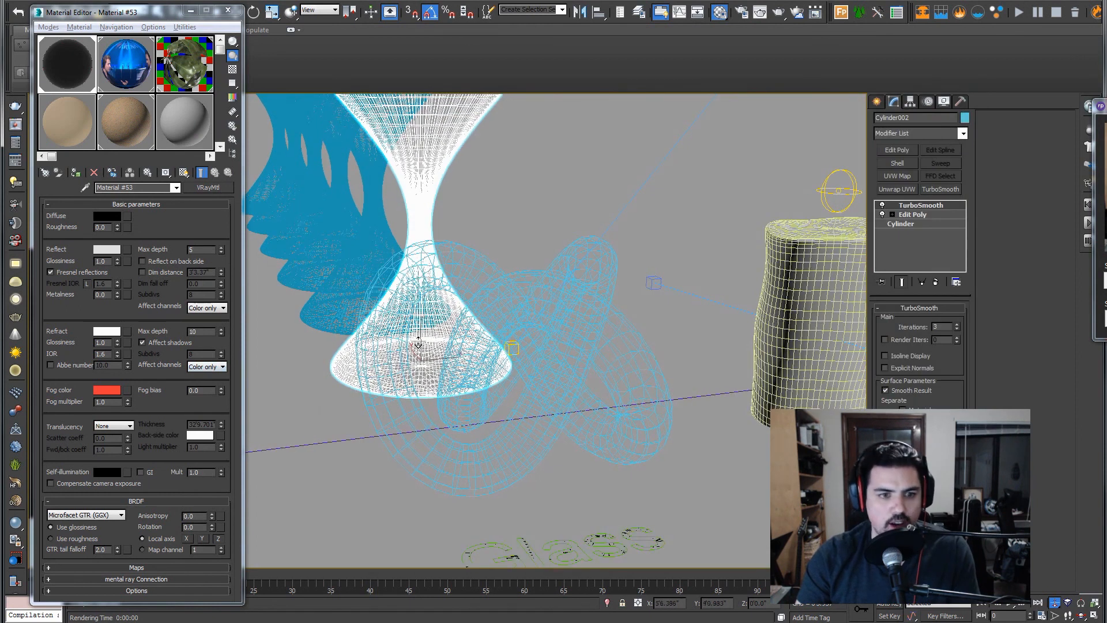
{"action": "left_click", "coordinate": [757, 304]}
{"action": "key", "text": "c"}
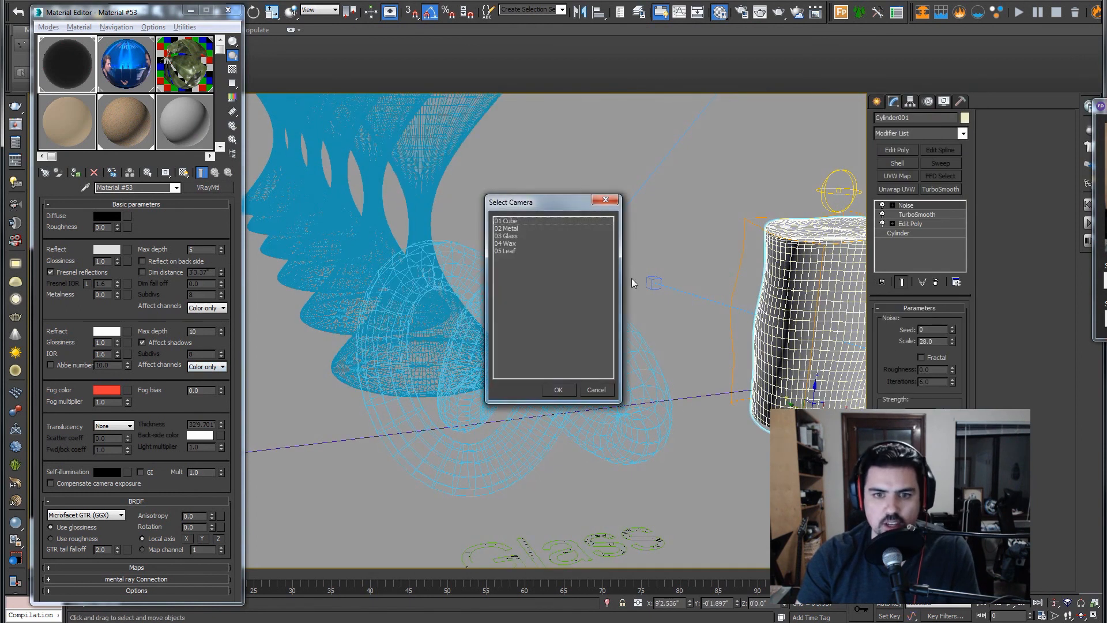
{"action": "double_click", "coordinate": [520, 243]}
{"action": "right_click", "coordinate": [515, 239]}
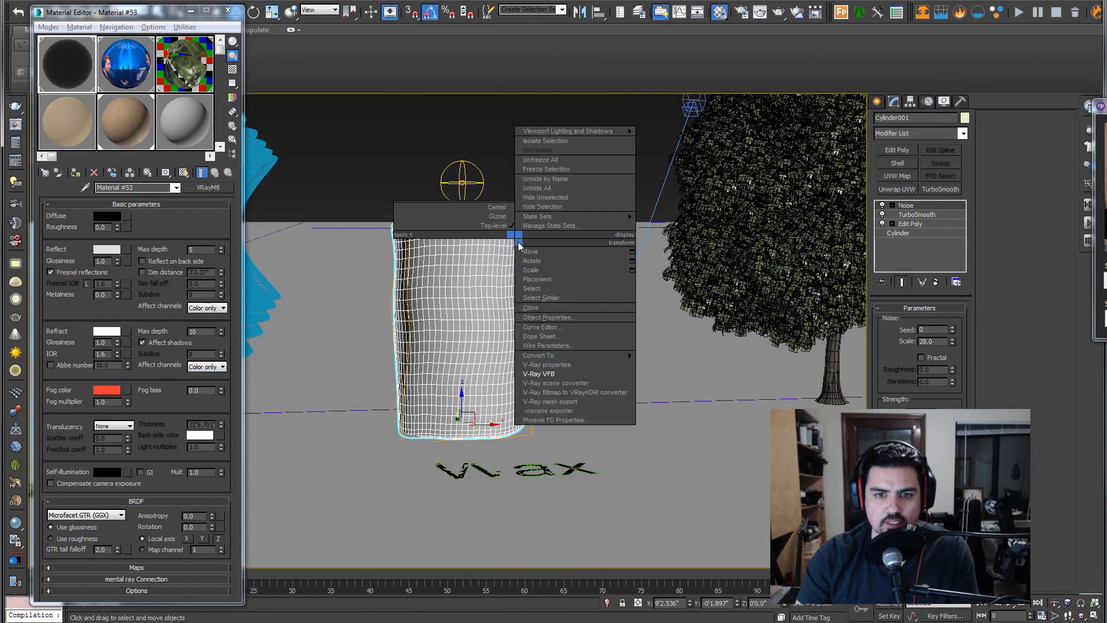
{"action": "left_click", "coordinate": [554, 373]}
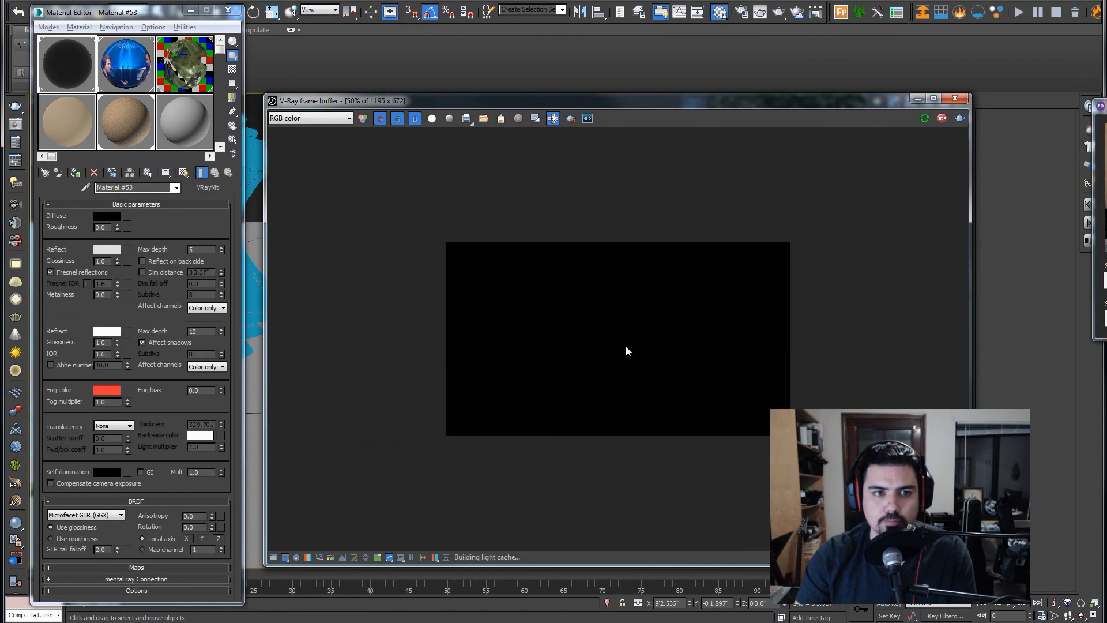
{"action": "double_click", "coordinate": [624, 326]}
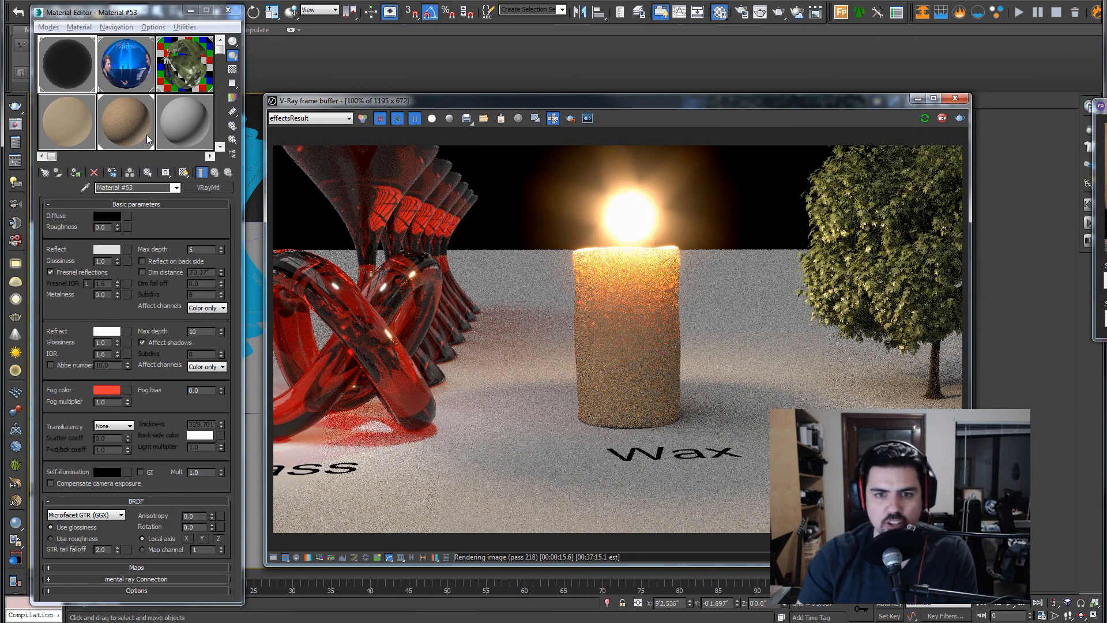
- Stop the render and browse the available V-Ray material types for the plain grey material, keeping its current type
{"action": "left_click", "coordinate": [942, 118]}
{"action": "left_click", "coordinate": [188, 128]}
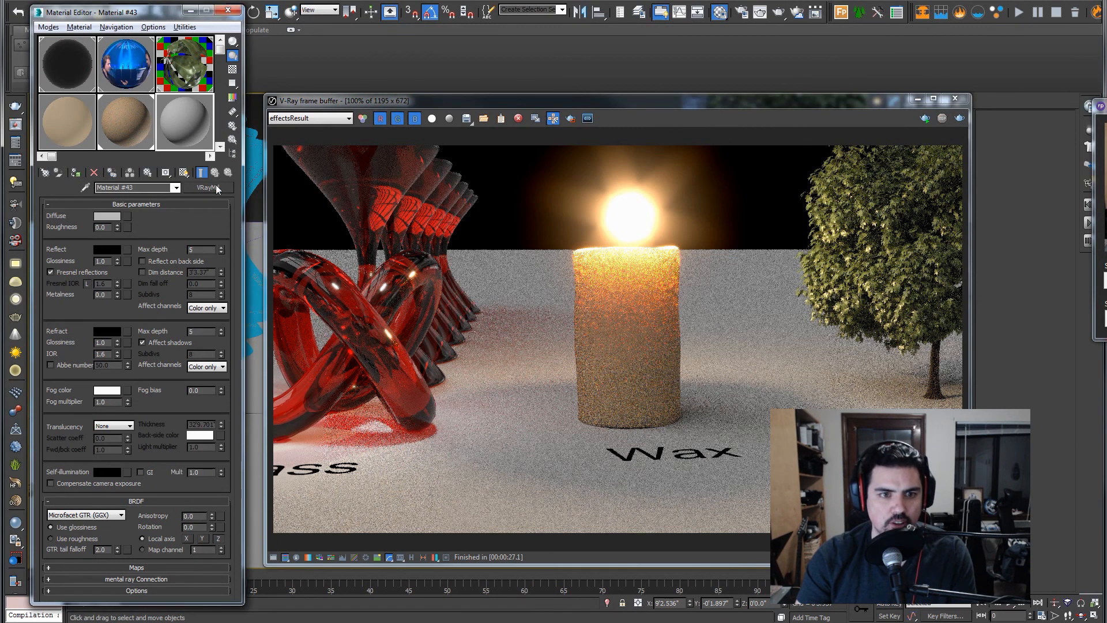
{"action": "left_click", "coordinate": [213, 187]}
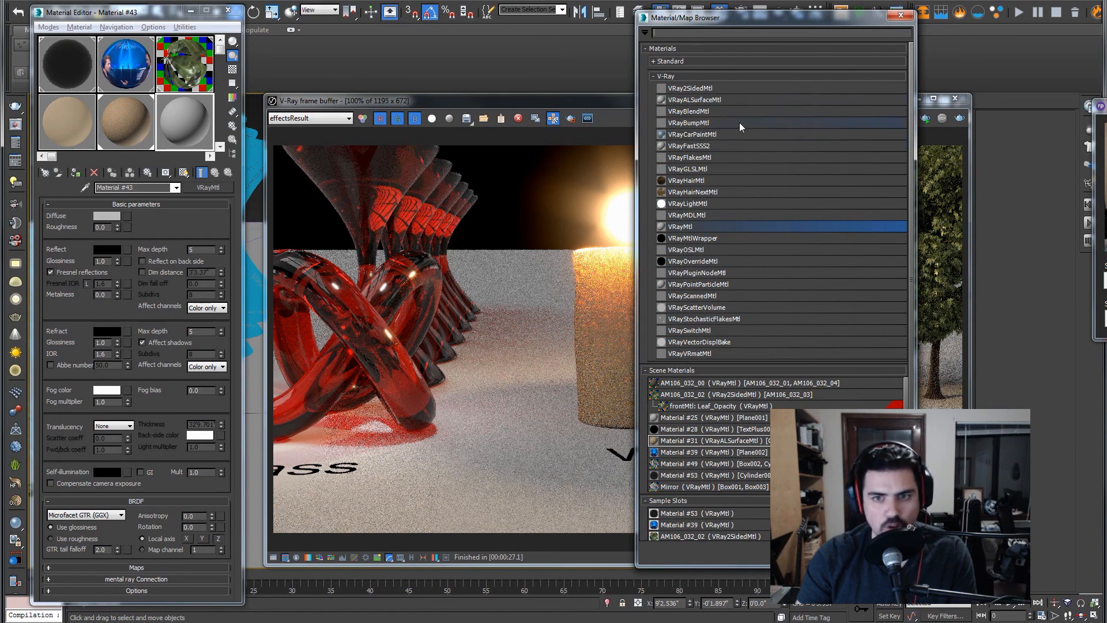
{"action": "left_click", "coordinate": [900, 15]}
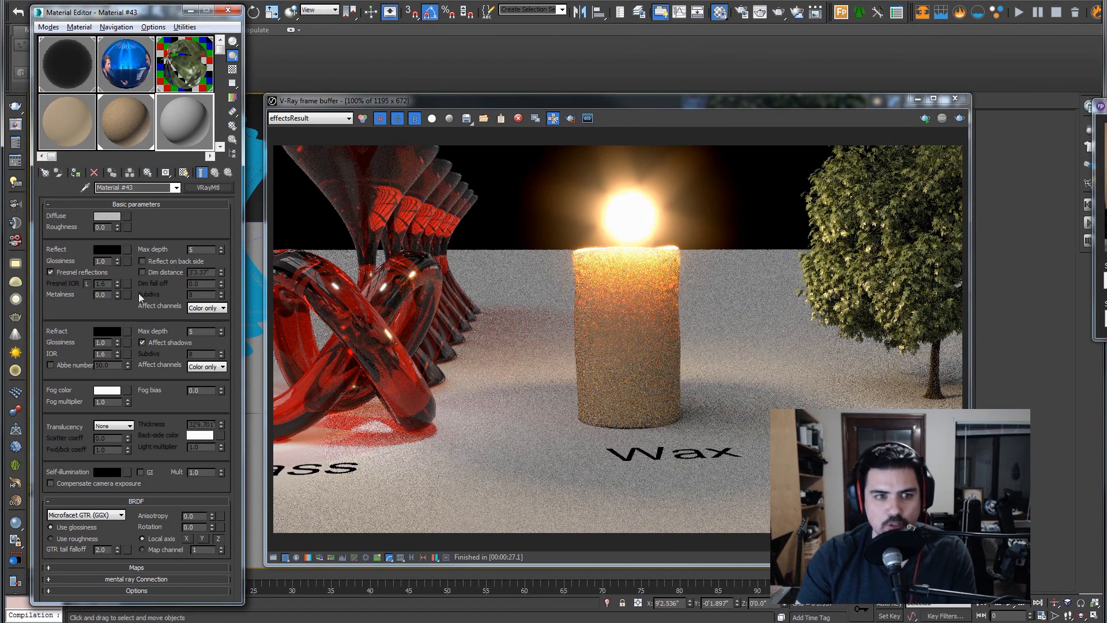
- Assign Material #29, the VRayMtl with Hard (wax) translucency, to the candle and restart the interactive render
{"action": "left_click_drag", "start_coordinate": [887, 99], "coordinate": [984, 297]}
{"action": "left_click", "coordinate": [82, 120]}
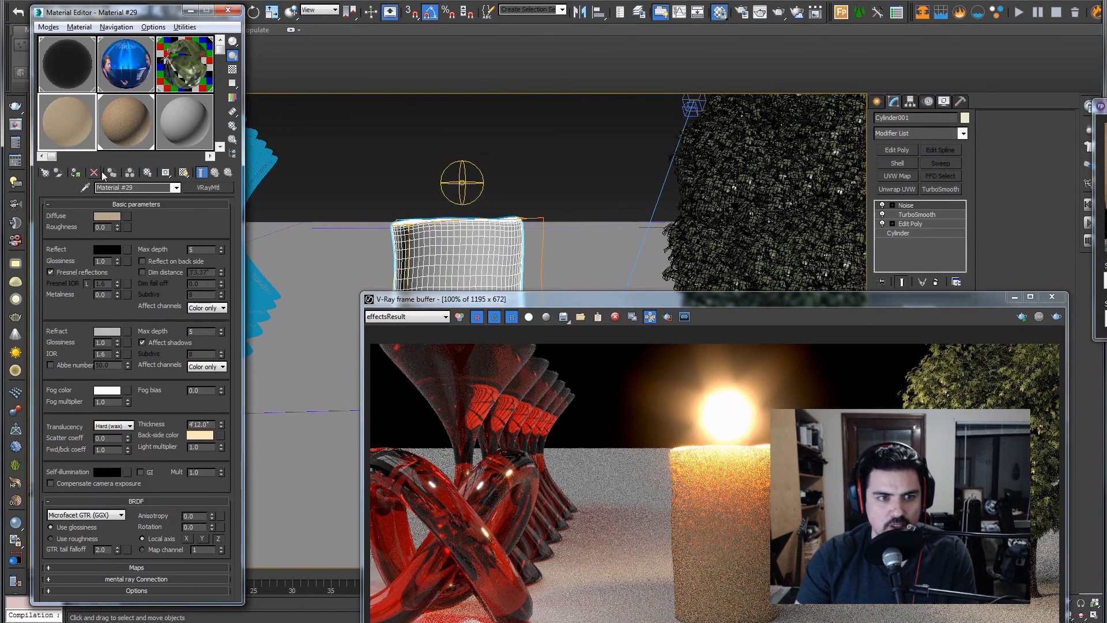
{"action": "left_click", "coordinate": [76, 172]}
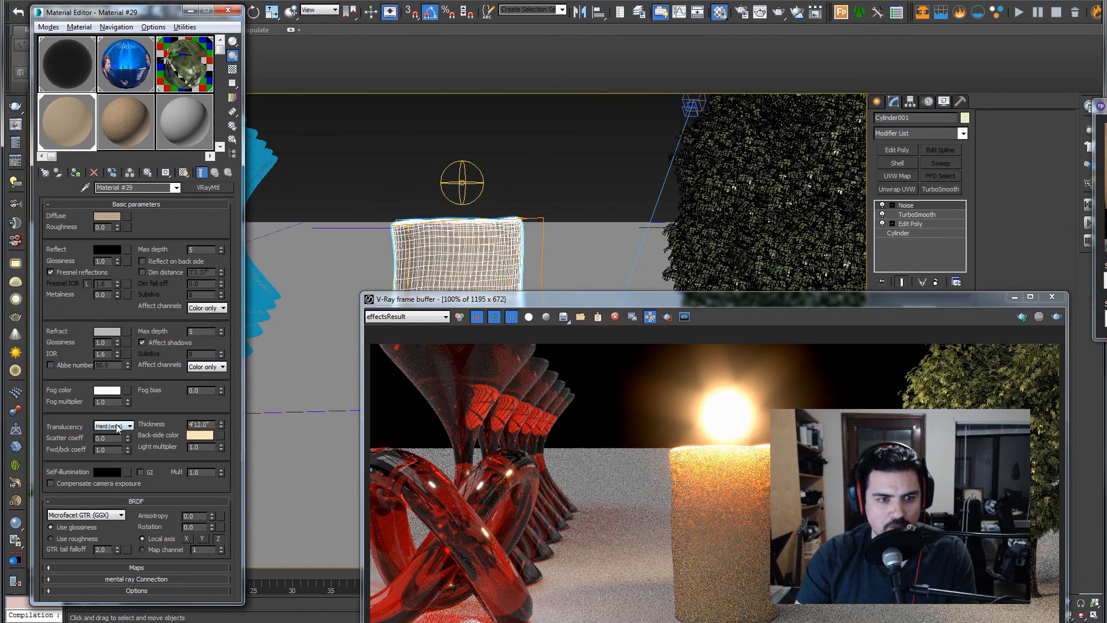
{"action": "left_click_drag", "start_coordinate": [511, 299], "coordinate": [457, 81]}
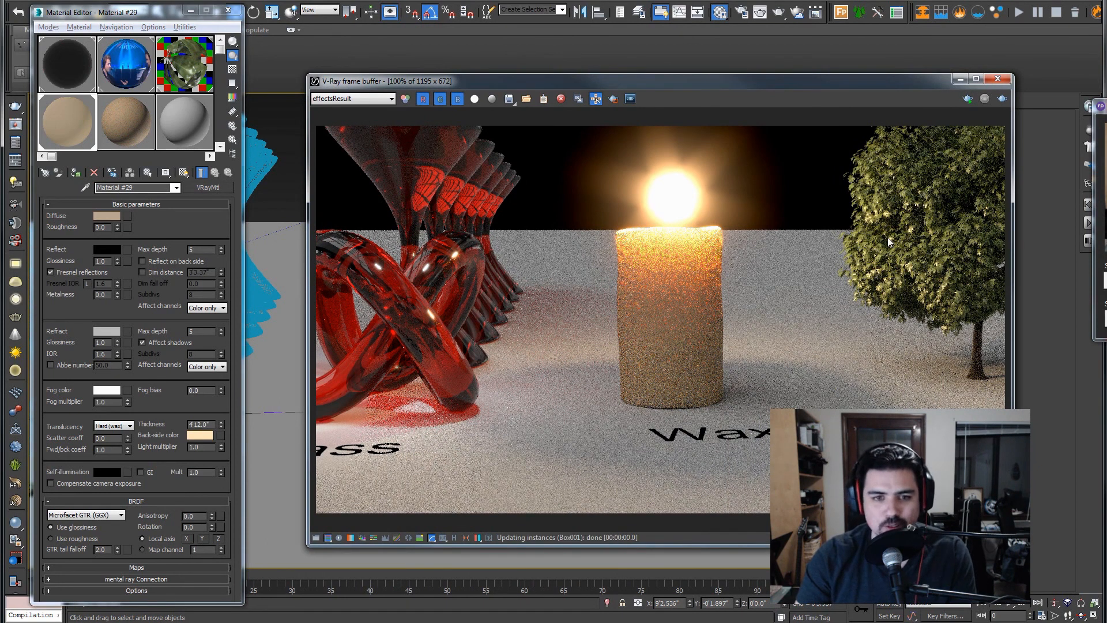
{"action": "key", "text": "shift+q"}
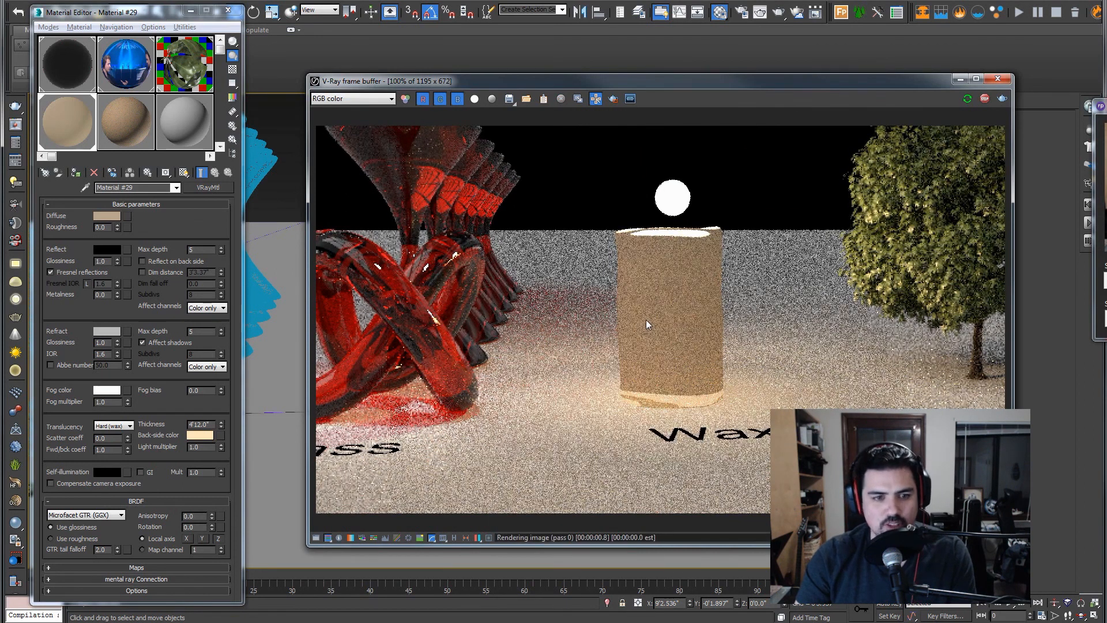
- Set the translucency thickness of Material #29 to 1 inch
{"action": "left_click_drag", "start_coordinate": [212, 425], "coordinate": [144, 427]}
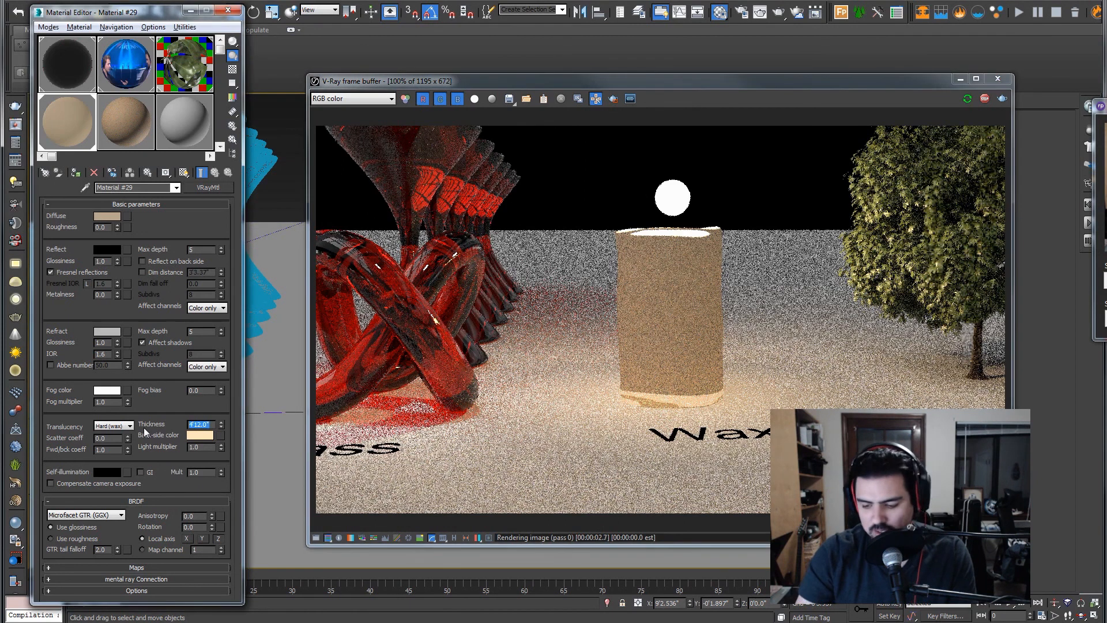
{"action": "type", "text": "1"}
{"action": "key", "text": "Return"}
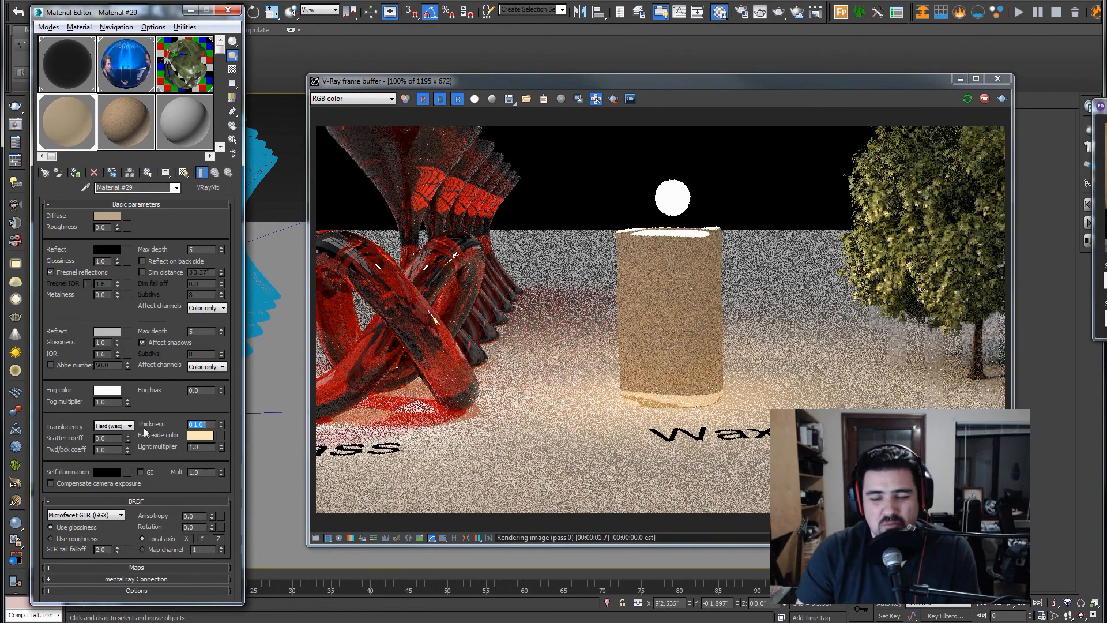
- Try a darker back-side color with saturation 196 and value 75 on Material #29, and discard the color change
{"action": "left_click", "coordinate": [200, 435]}
{"action": "left_click", "coordinate": [248, 132]}
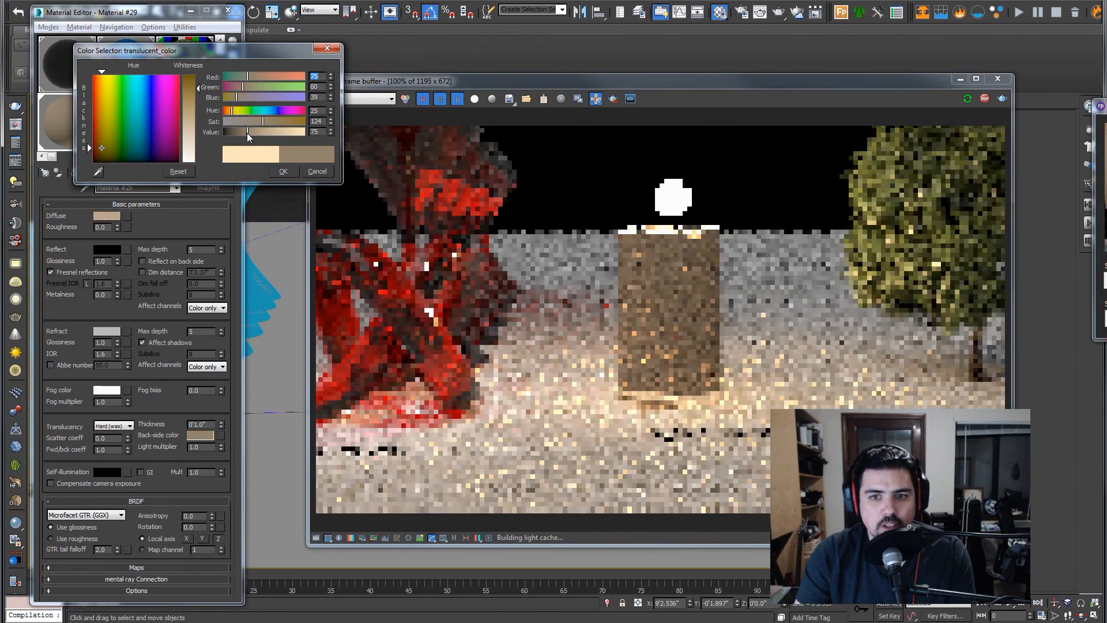
{"action": "left_click", "coordinate": [285, 122]}
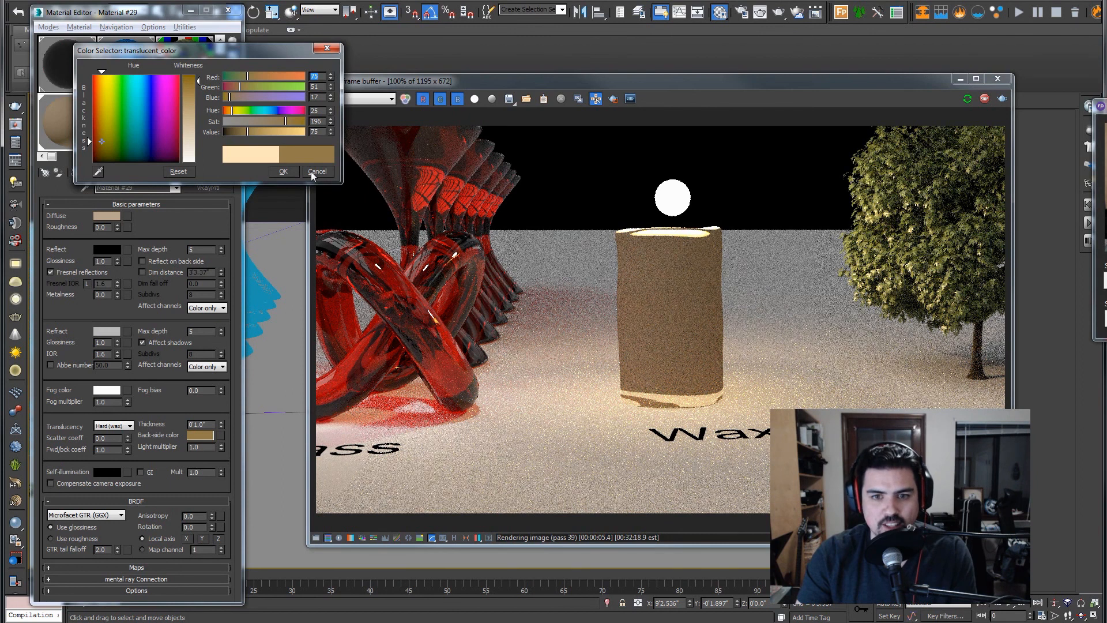
{"action": "left_click", "coordinate": [295, 170]}
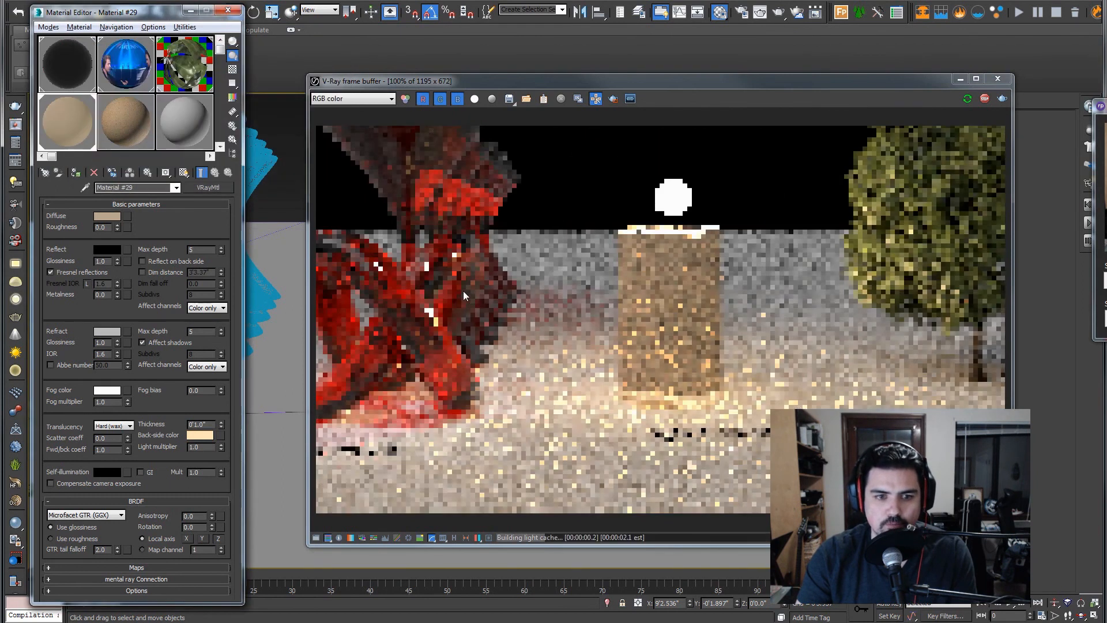
- Reassign the VRayALSurfaceMtl Material #31 to the candle, stop the interactive render once it refines, and close the frame buffer
{"action": "left_click", "coordinate": [127, 128]}
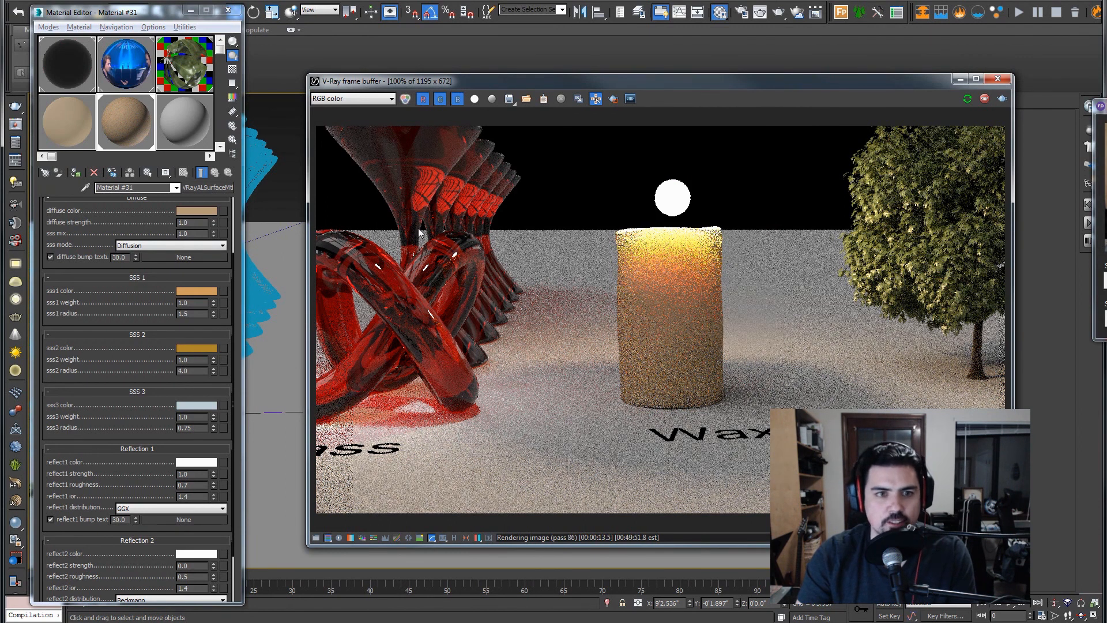
{"action": "left_click", "coordinate": [985, 99]}
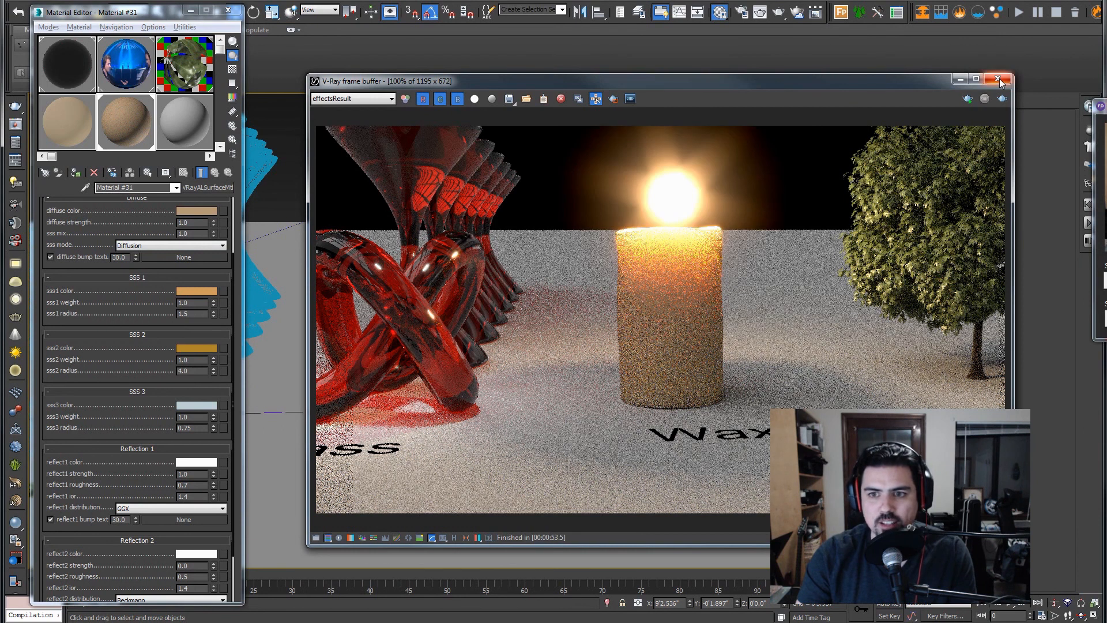
{"action": "left_click", "coordinate": [998, 78]}
- Switch the viewport to the 05 Leaf camera with the tree selected
{"action": "key", "text": "c"}
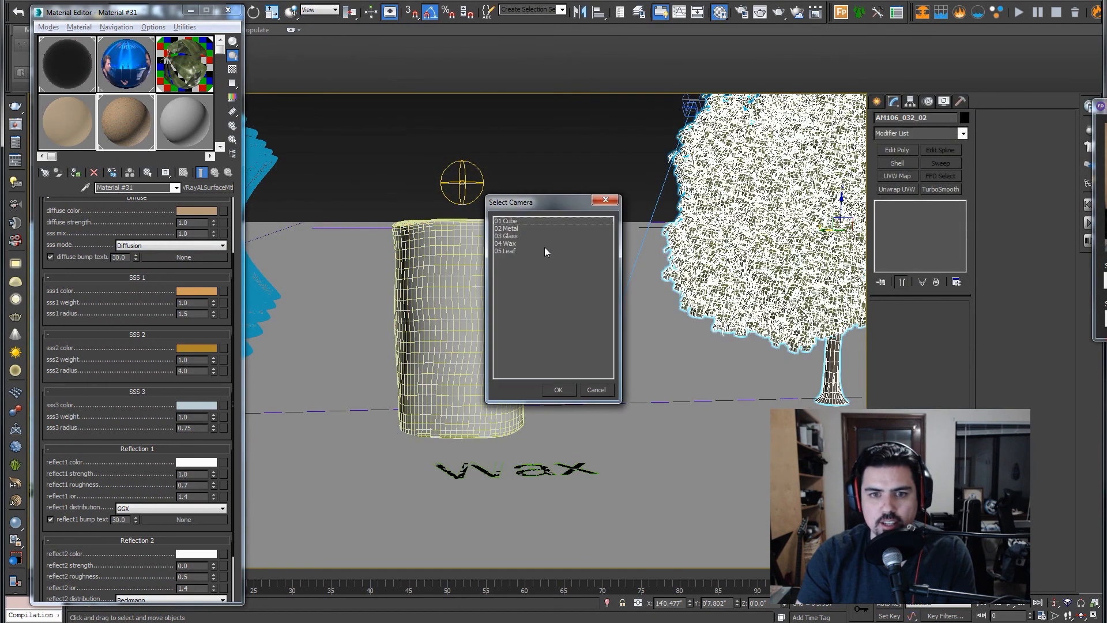
{"action": "left_click", "coordinate": [518, 250]}
{"action": "double_click", "coordinate": [518, 251]}
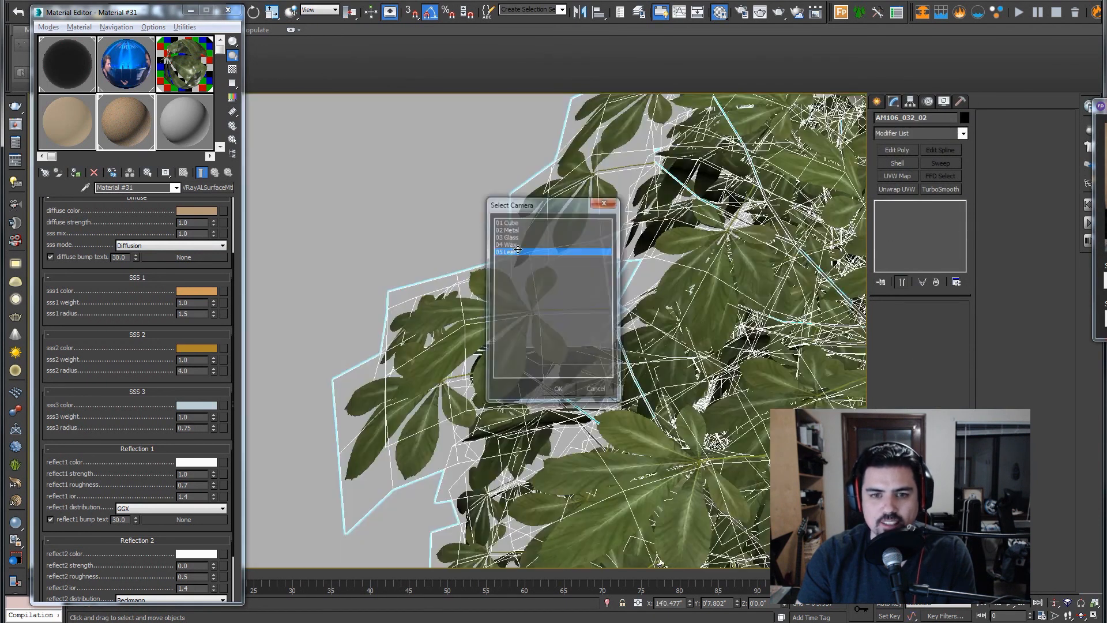
{"action": "left_click", "coordinate": [395, 222]}
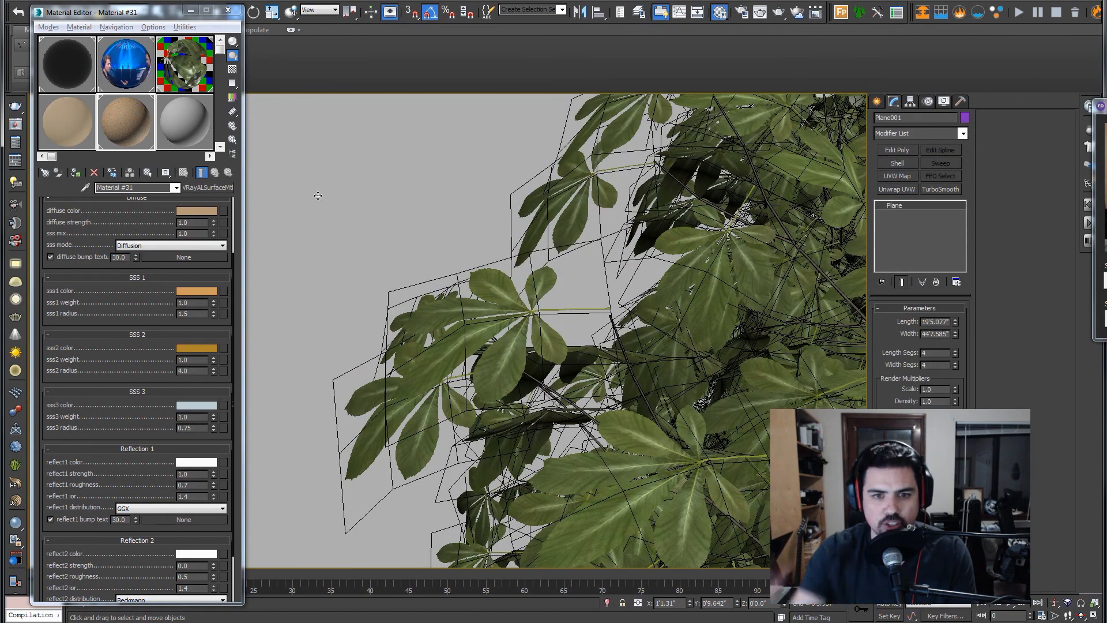
{"action": "left_click", "coordinate": [428, 261]}
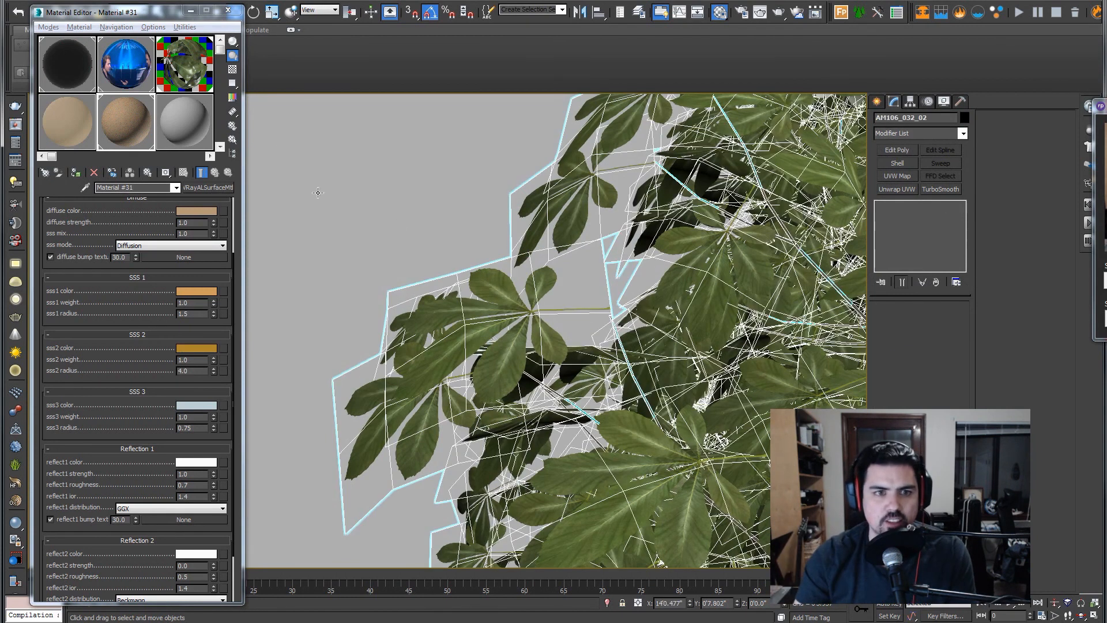
- Inspect the opacity map AM106_032_opacity_leaf.jpg in the leaf's Leaf_Opacity front material, view its image, and return to the material
{"action": "left_click", "coordinate": [185, 64]}
{"action": "left_click", "coordinate": [150, 217]}
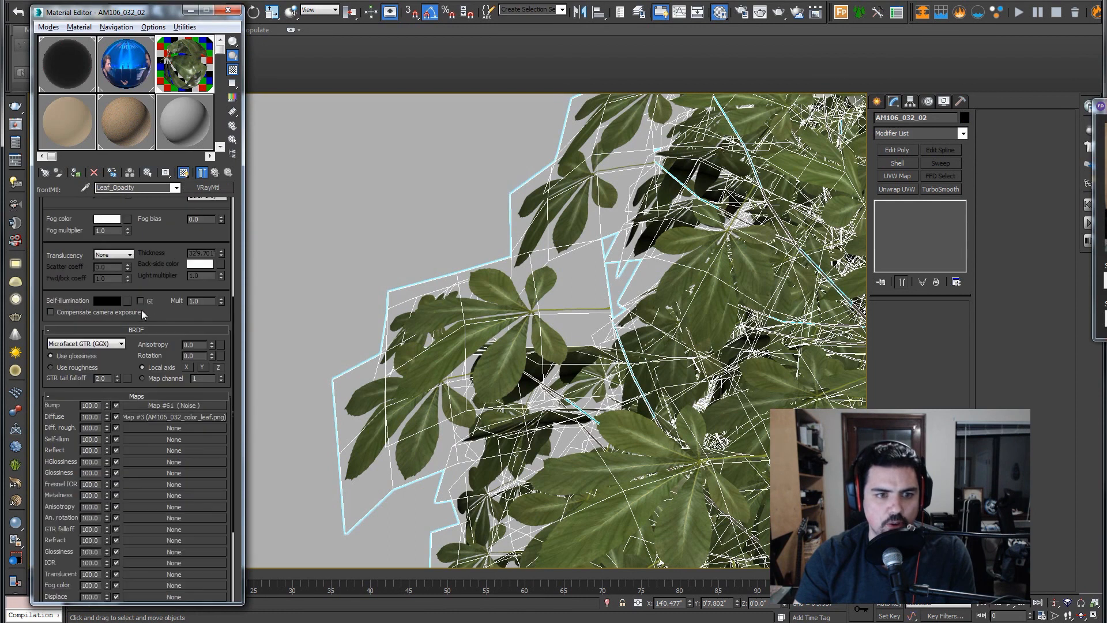
{"action": "left_click_drag", "start_coordinate": [61, 270], "coordinate": [61, 166]}
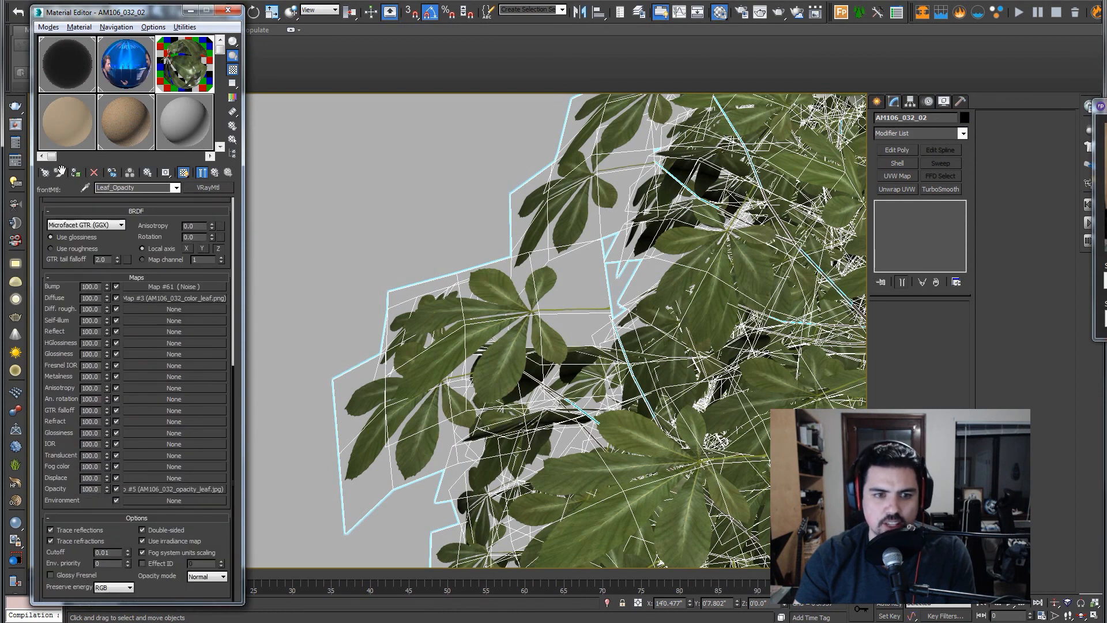
{"action": "left_click", "coordinate": [167, 486]}
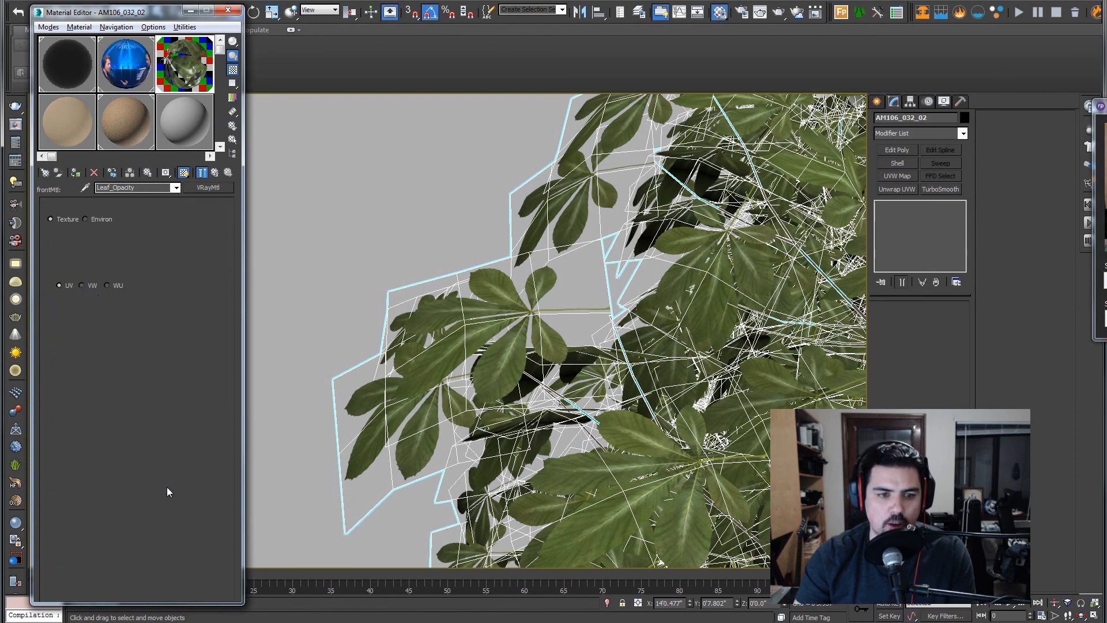
{"action": "left_click", "coordinate": [204, 375]}
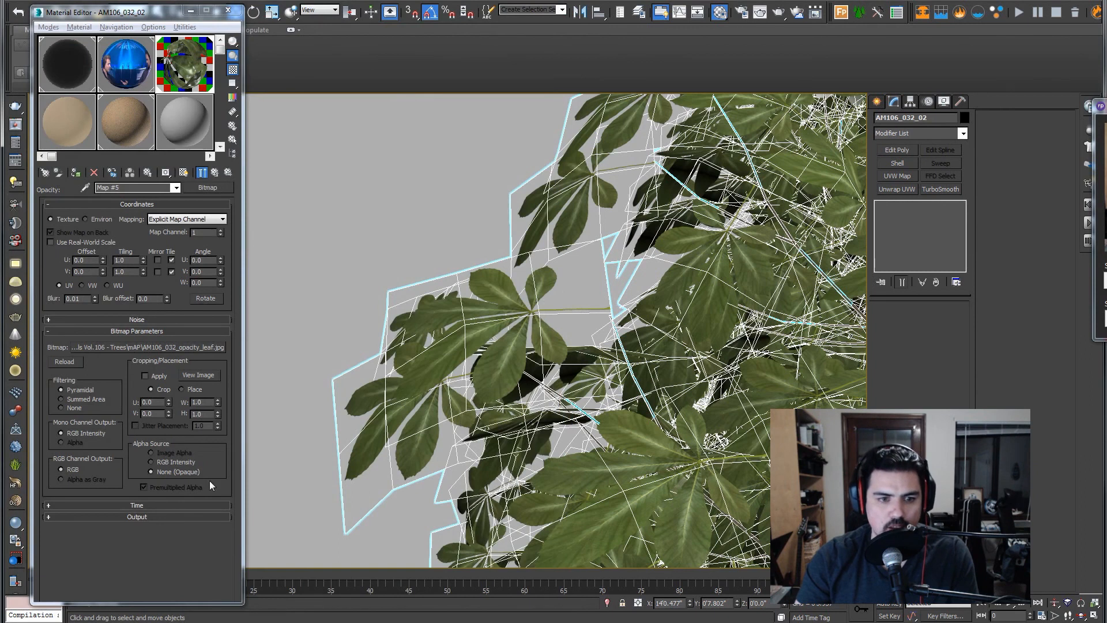
{"action": "left_click", "coordinate": [214, 171]}
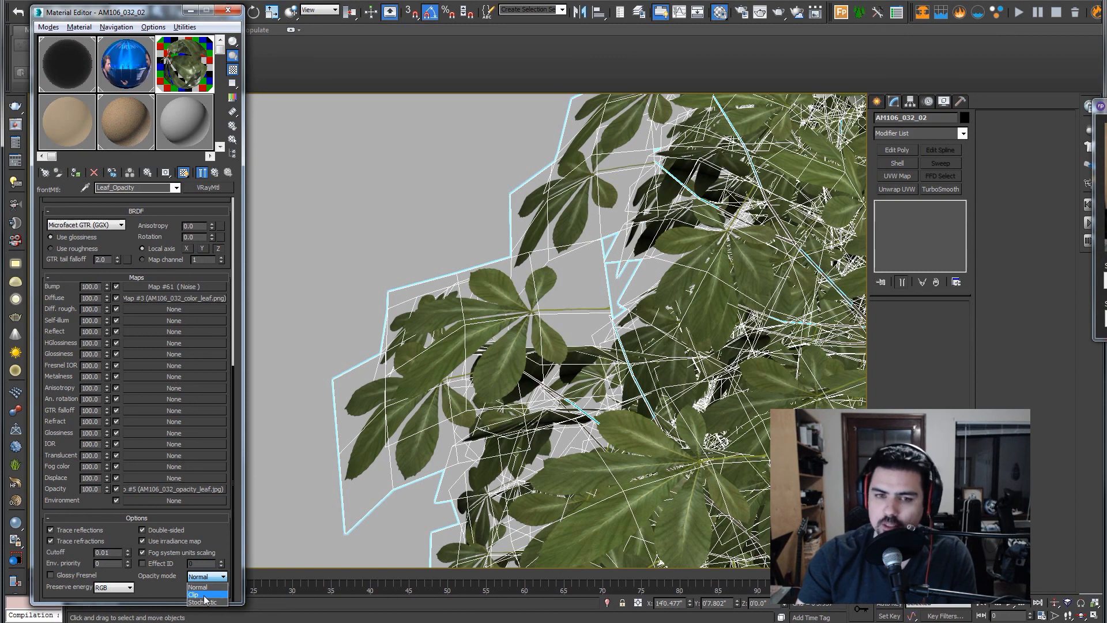
- Set the Leaf_Opacity material's opacity mode to Stochastic and start an interactive render limited to a region around the foremost leaf cluster
{"action": "left_click", "coordinate": [205, 603]}
{"action": "right_click", "coordinate": [376, 329]}
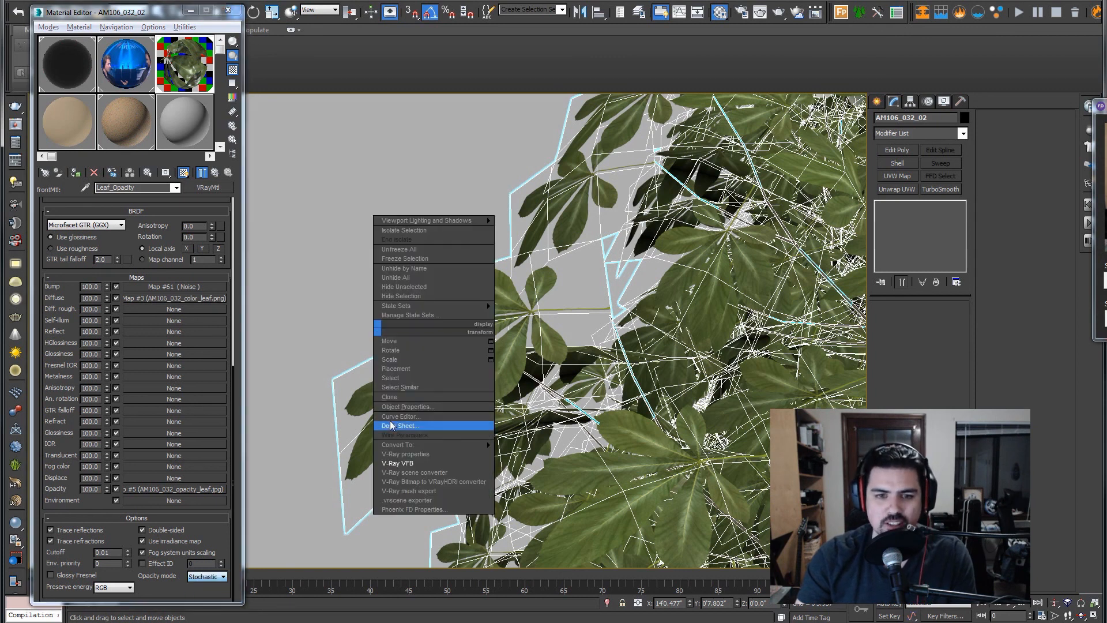
{"action": "left_click", "coordinate": [390, 460]}
{"action": "left_click", "coordinate": [967, 98]}
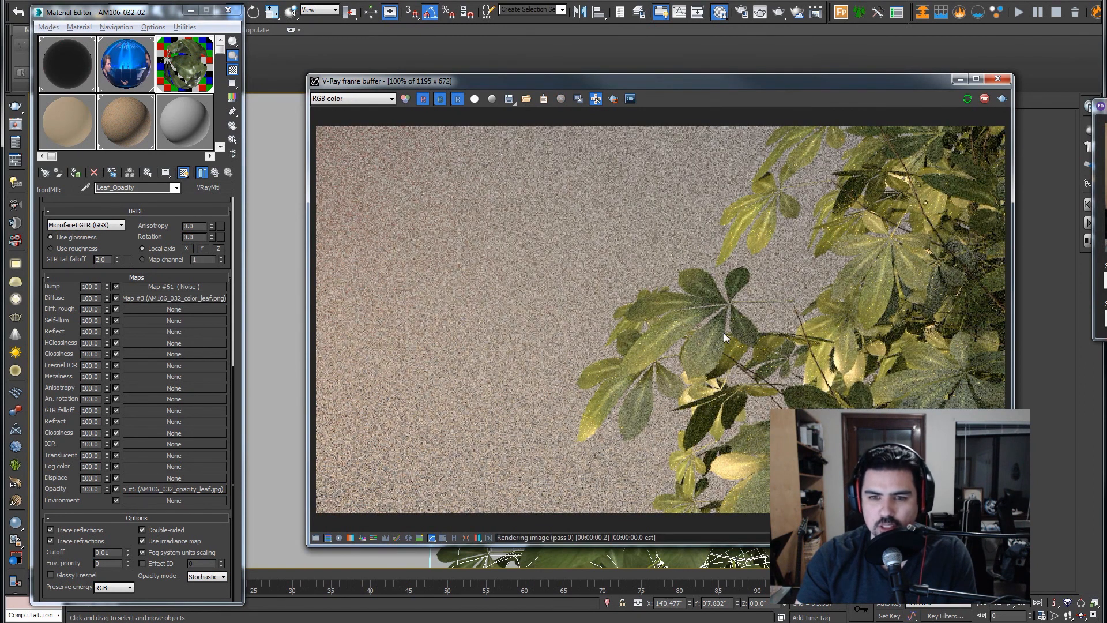
{"action": "left_click", "coordinate": [613, 99]}
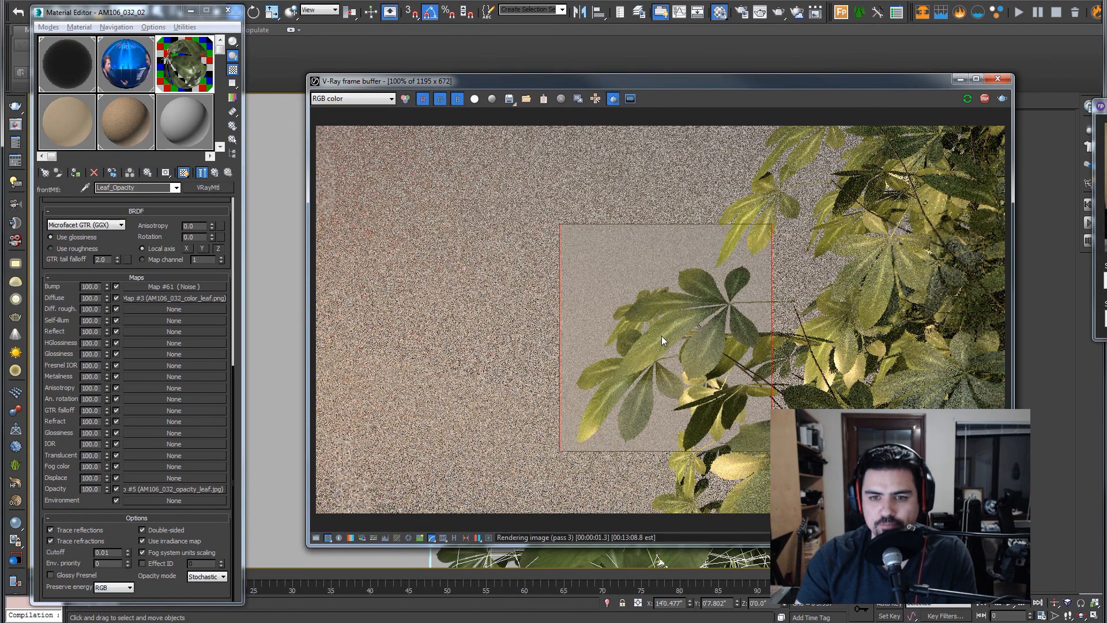
- Set the Leaf_Opacity material's opacity mode to Clip and check the foremost leaf cluster's render at 200% in the RGB color channel
{"action": "scroll", "coordinate": [669, 337], "scroll_direction": "up", "scroll_amount": 2}
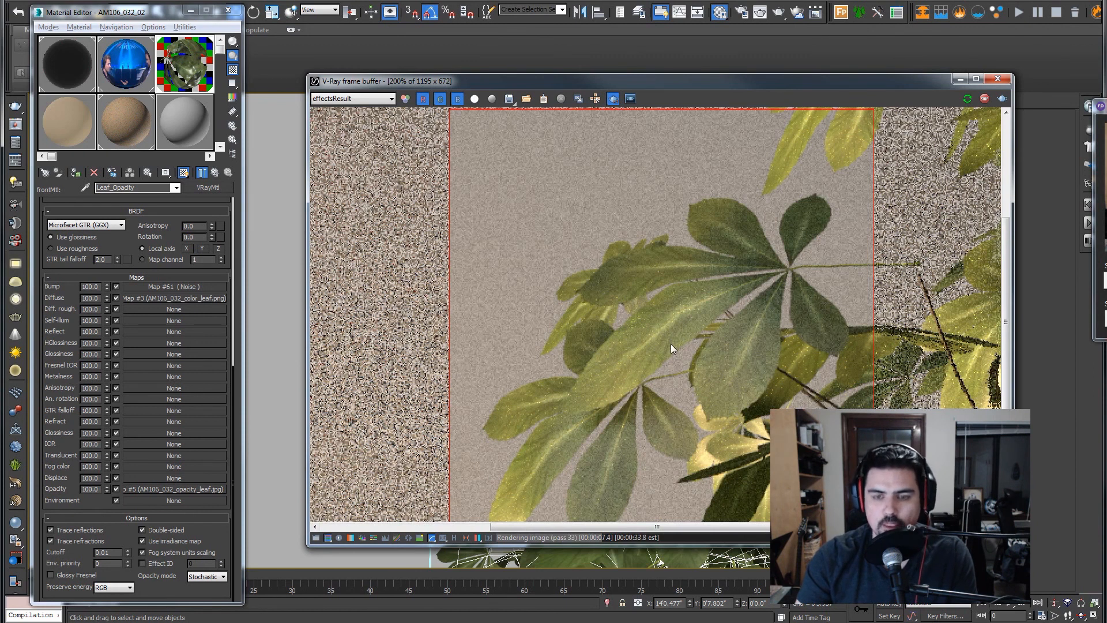
{"action": "left_click", "coordinate": [205, 576]}
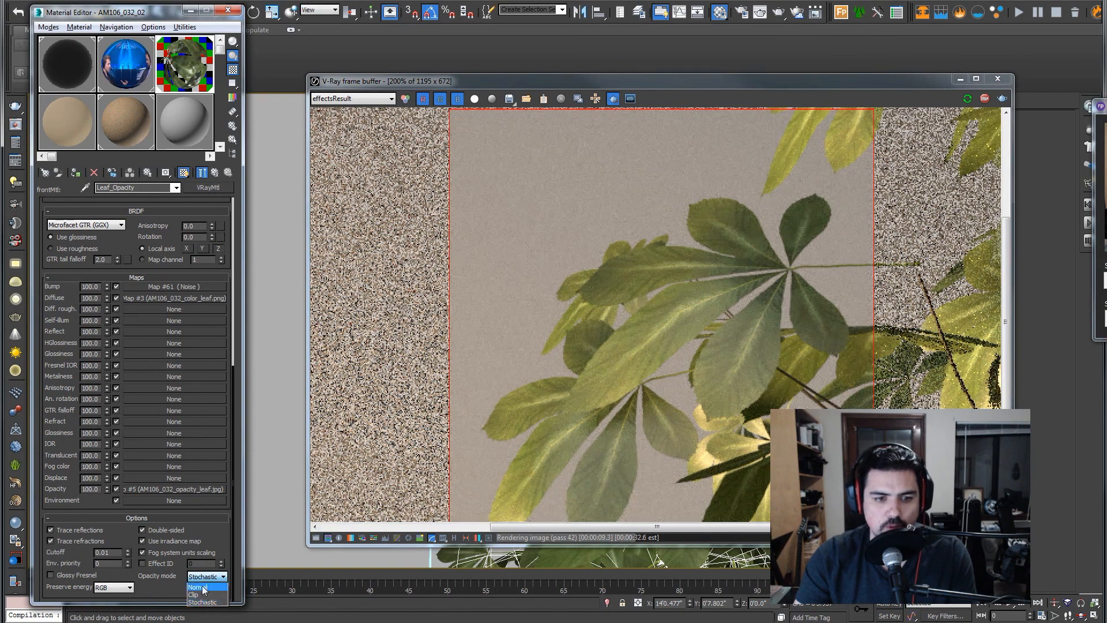
{"action": "left_click", "coordinate": [194, 594]}
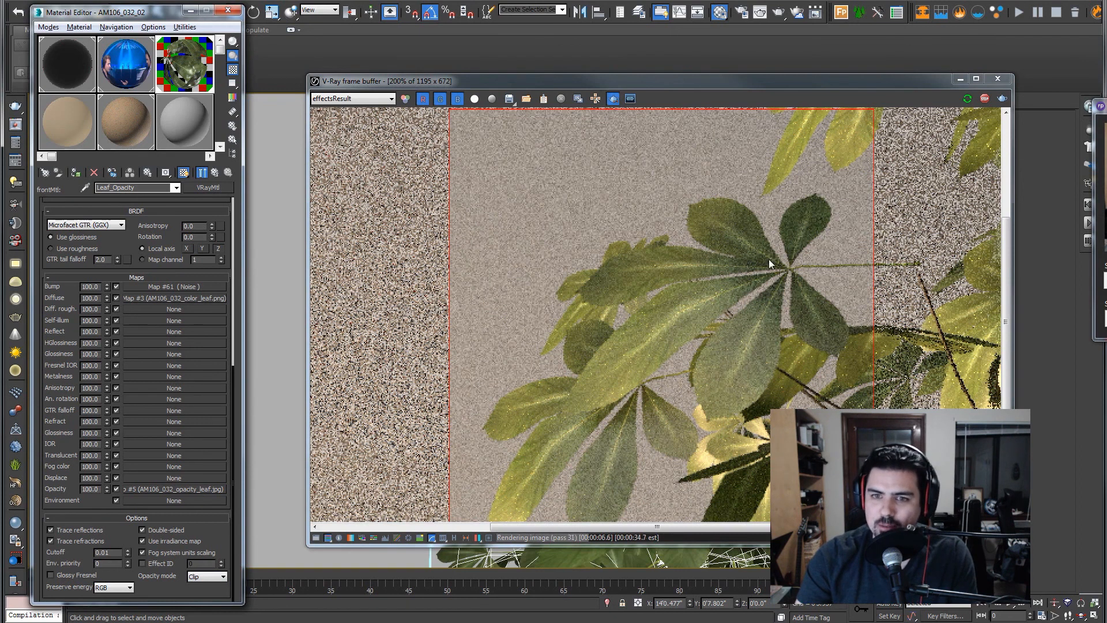
{"action": "left_click", "coordinate": [406, 99]}
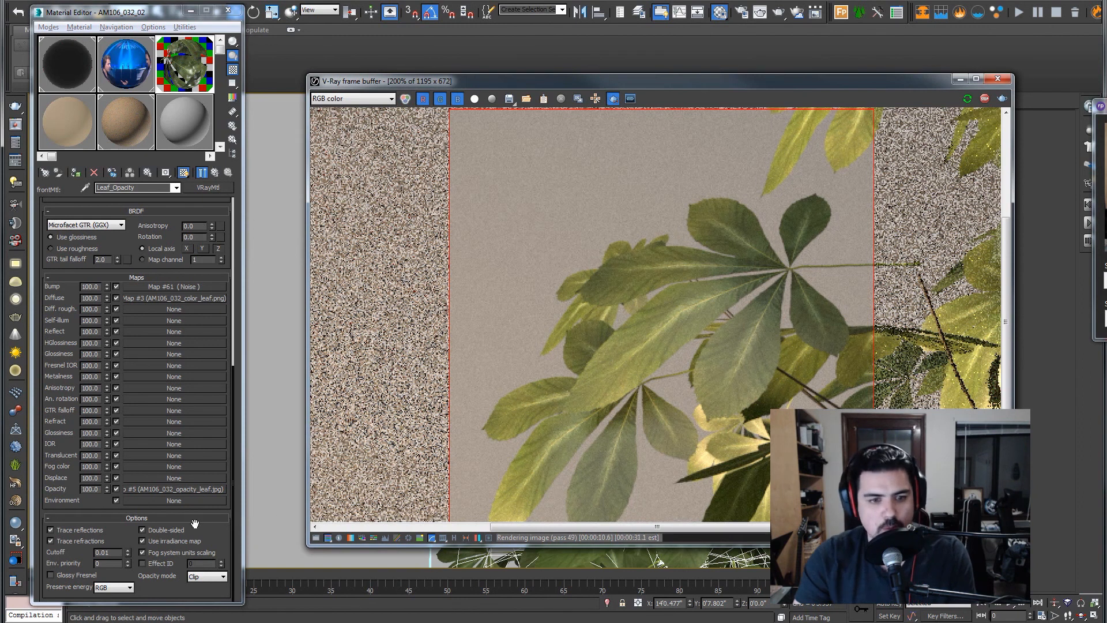
- Set the Leaf_Opacity material's opacity mode to Normal, check it in RGB color, and remove the region limit to render the full frame
{"action": "left_click", "coordinate": [201, 576]}
{"action": "left_click", "coordinate": [199, 582]}
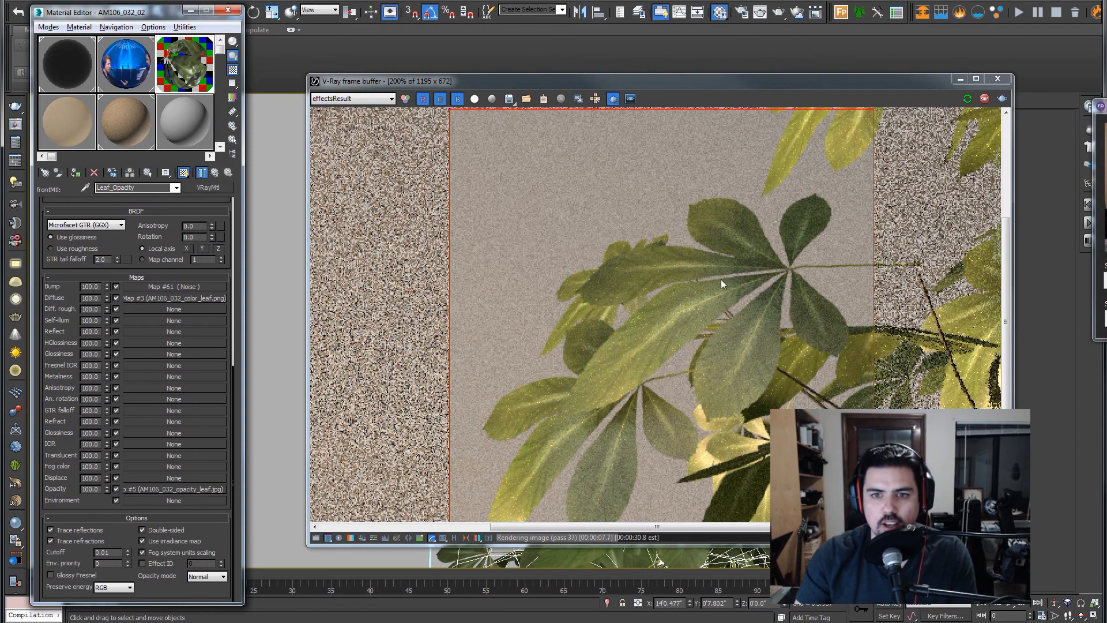
{"action": "left_click", "coordinate": [405, 99]}
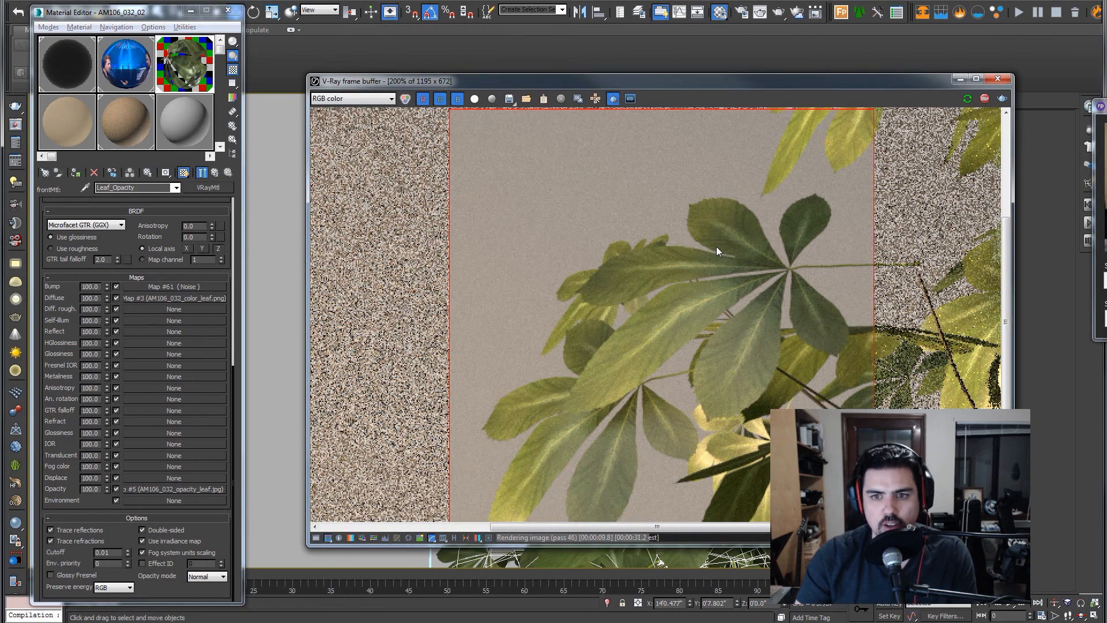
{"action": "double_click", "coordinate": [716, 246]}
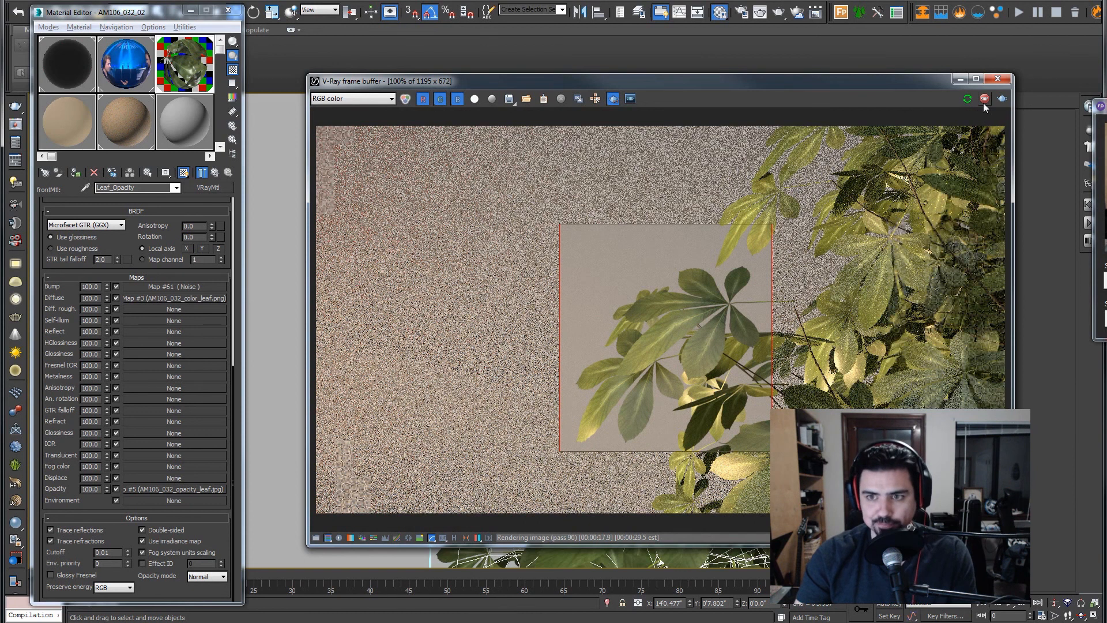
{"action": "left_click", "coordinate": [630, 99]}
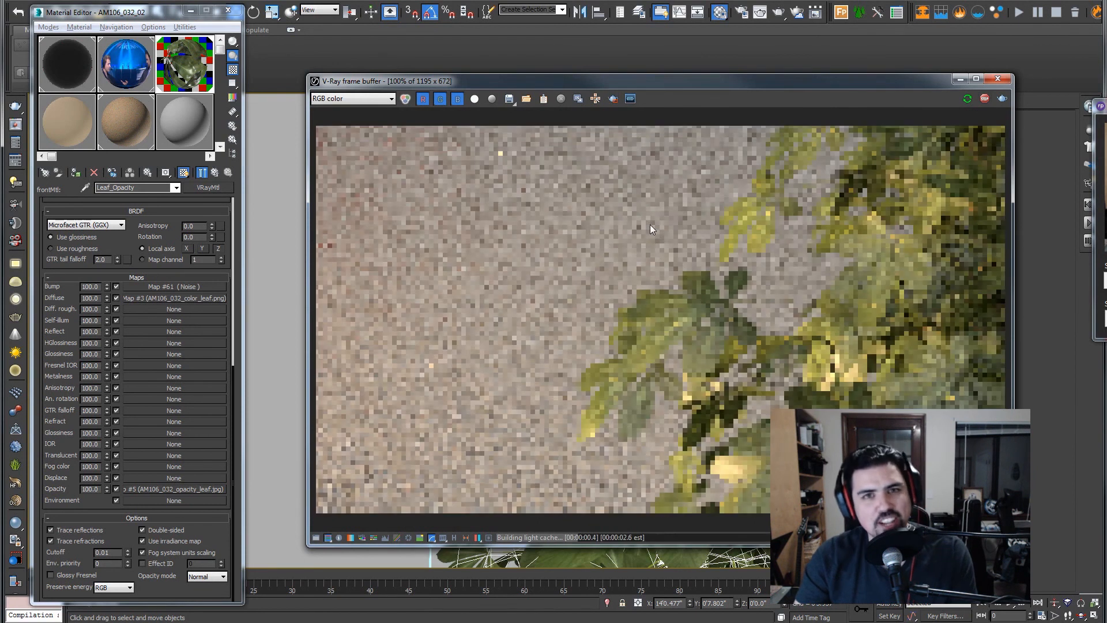